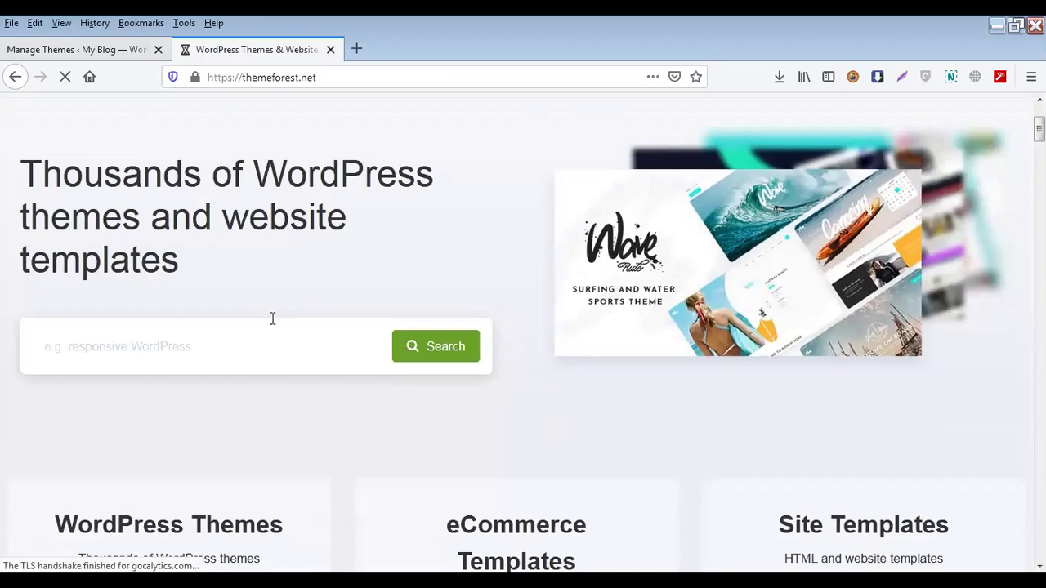
Search ThemeForest for 'sahifa' and open the Sahifa News / Magazine / Blog theme page
text(sahi)
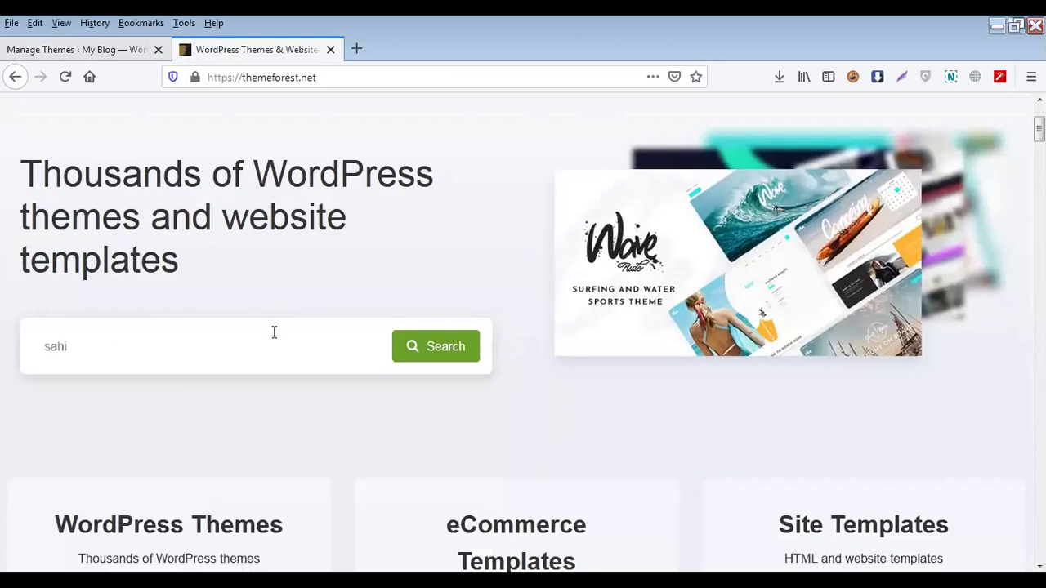
text(fa)
key(Return)
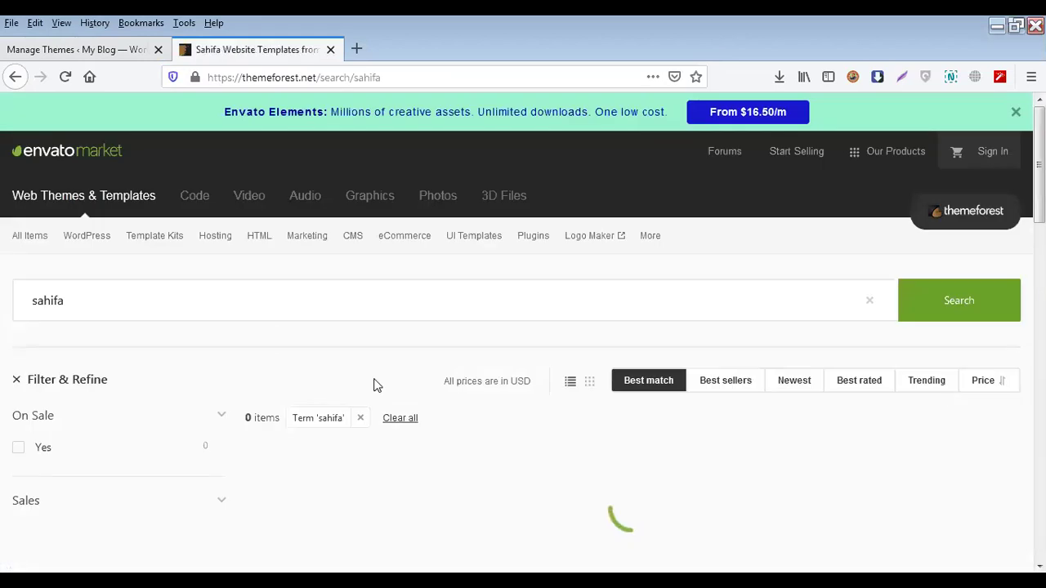
scroll(374, 385, down, 3)
click(448, 417)
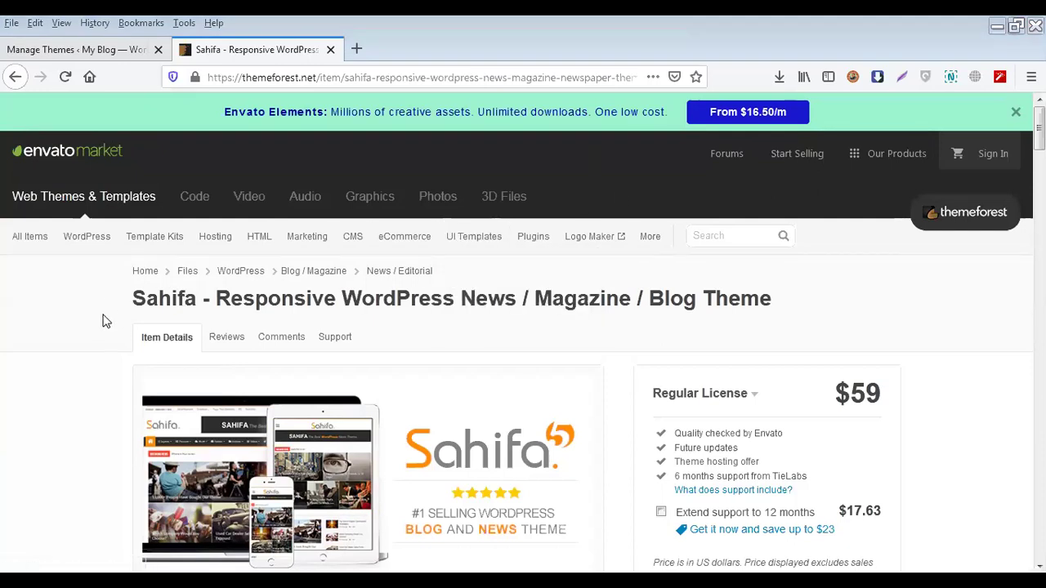
double_click(188, 301)
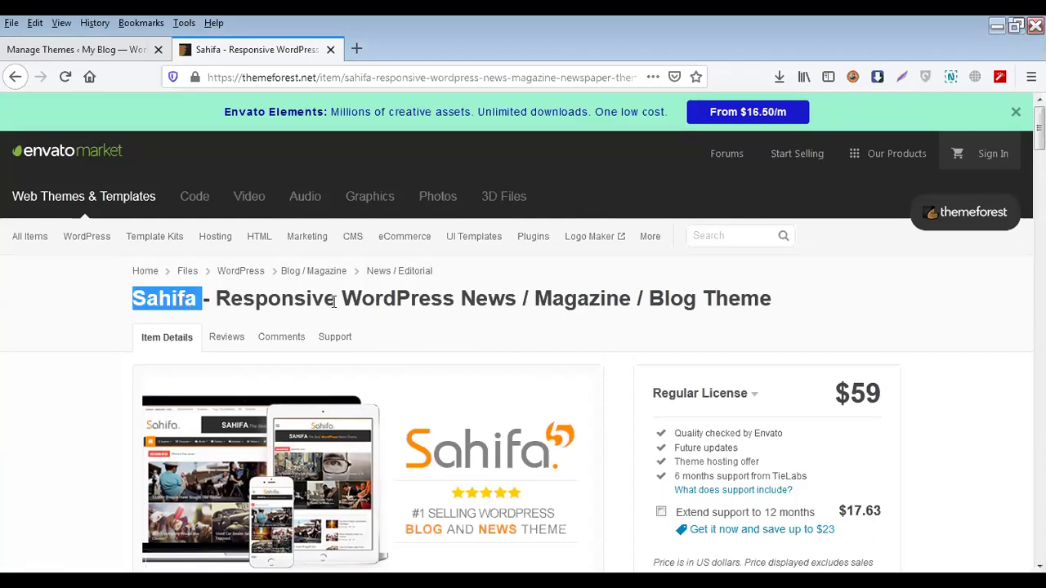
scroll(61, 404, down, 2)
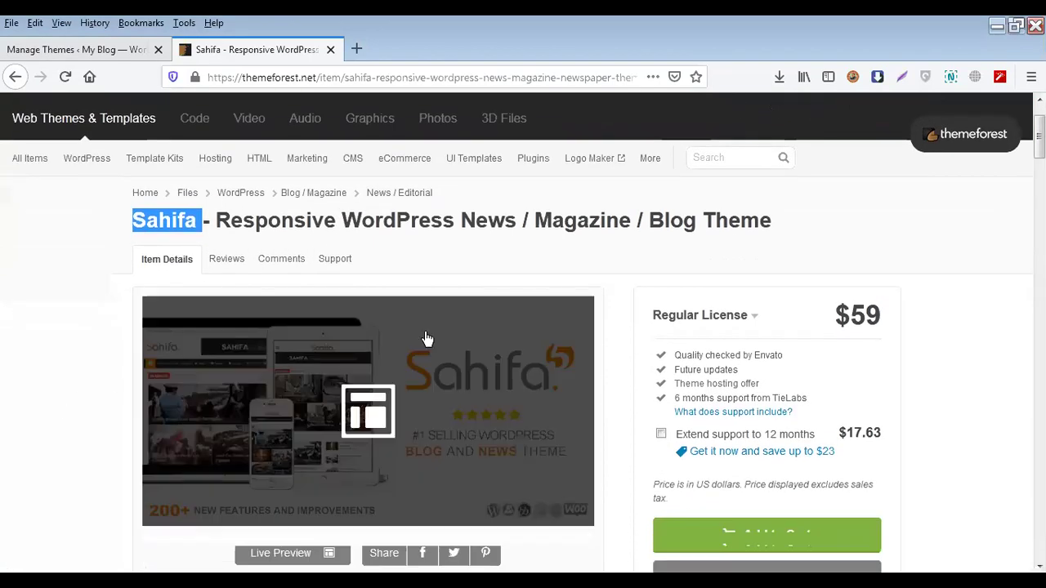
scroll(636, 295, down, 4)
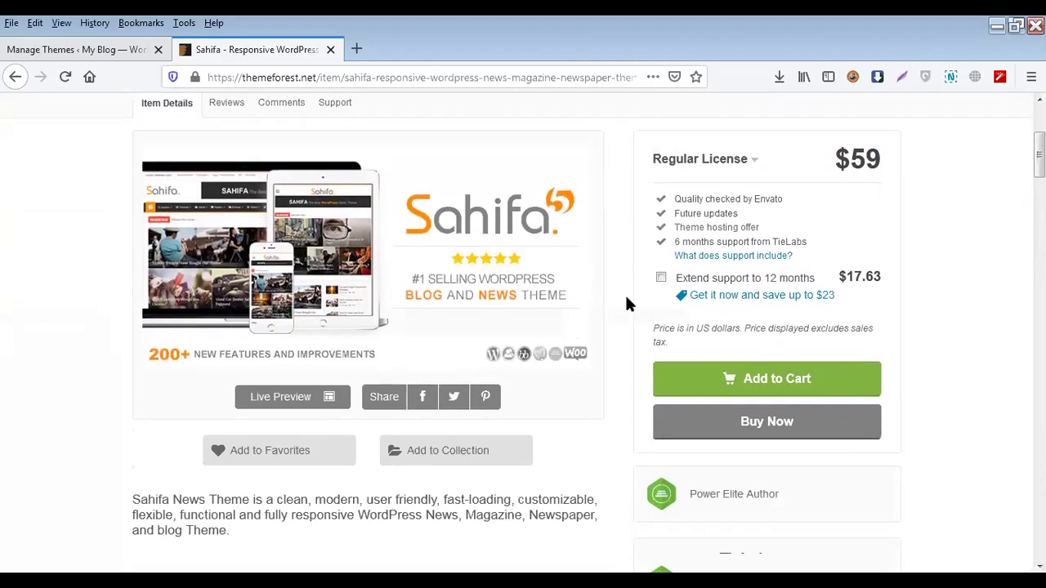
double_click(868, 167)
click(868, 167)
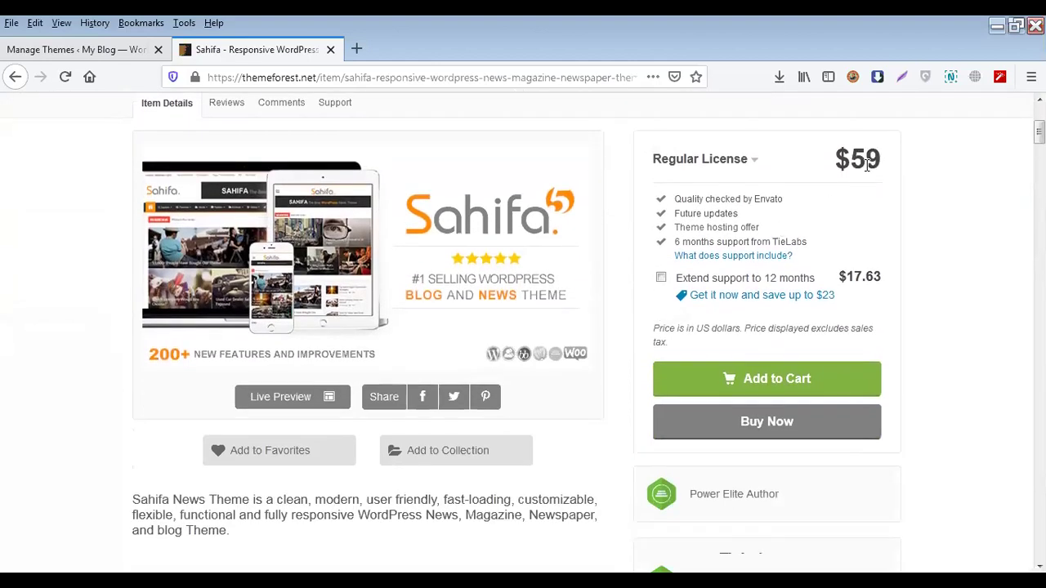
scroll(827, 313, down, 10)
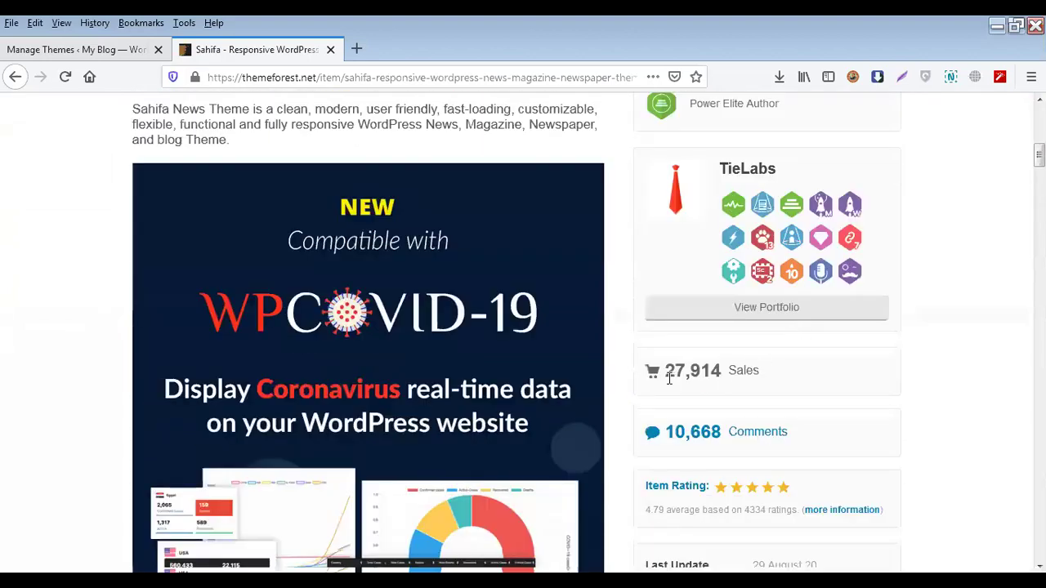
drag(668, 376, 727, 378)
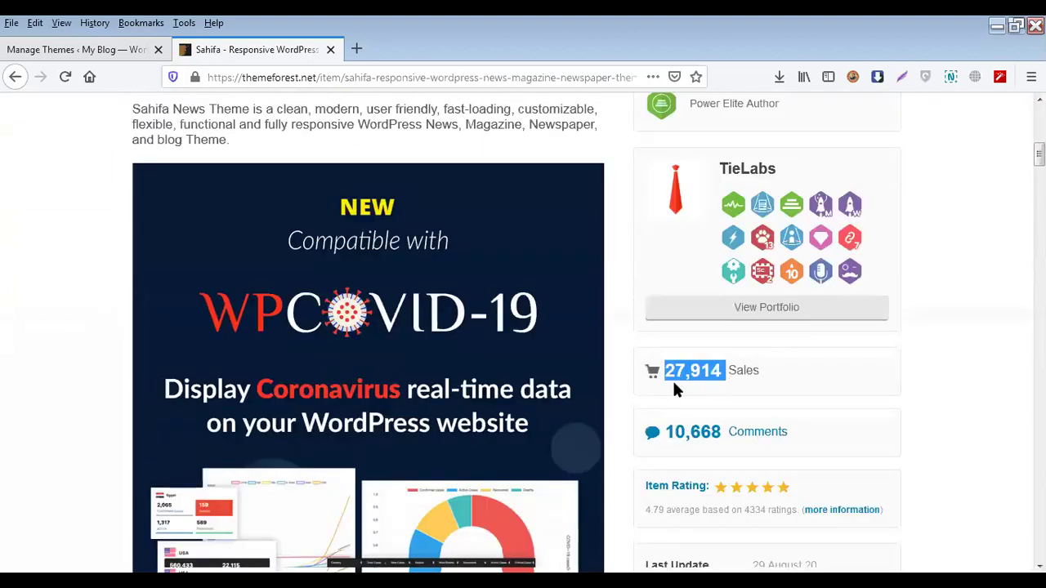
scroll(673, 379, up, 5)
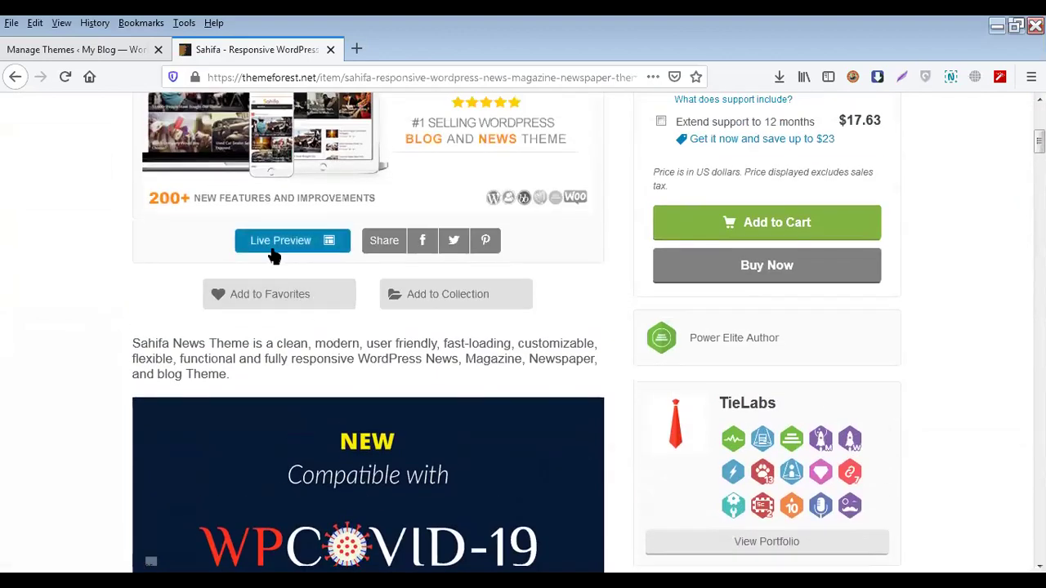
click(275, 246)
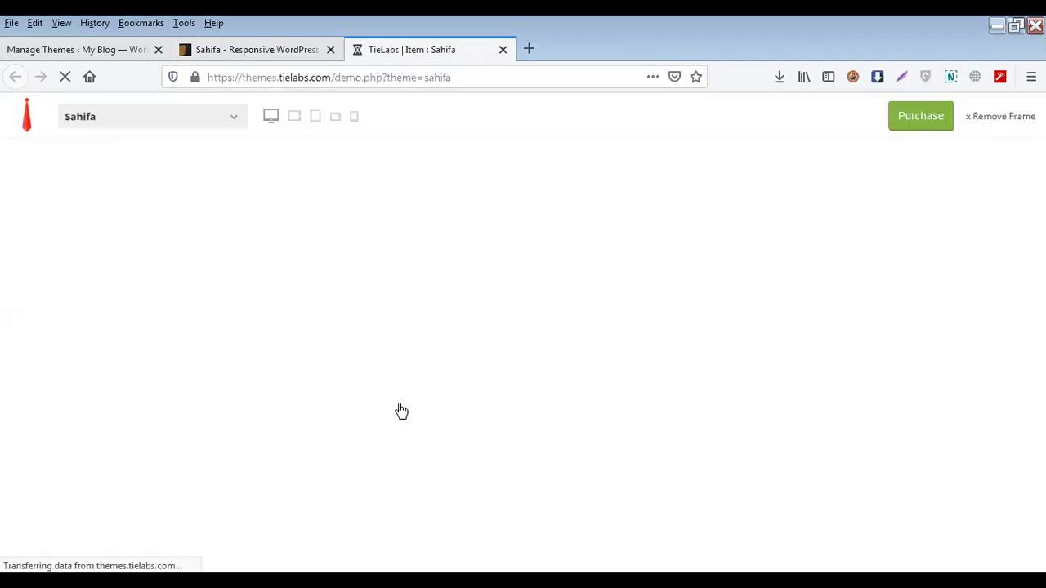
Scroll the Sahifa demo homepage down to the footer and back to the top
scroll(400, 410, down, 7)
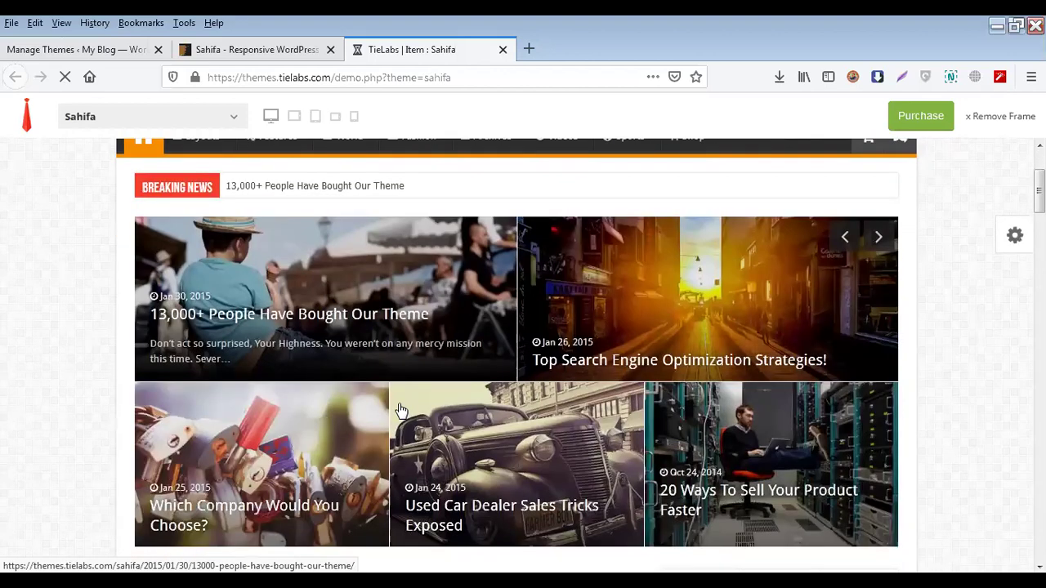
scroll(401, 410, down, 12)
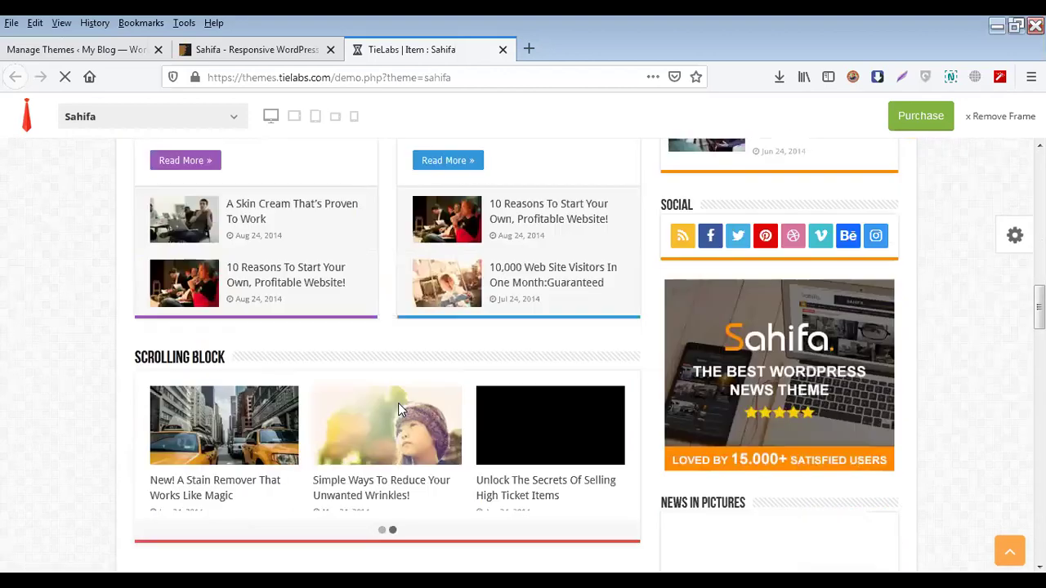
scroll(401, 411, down, 4)
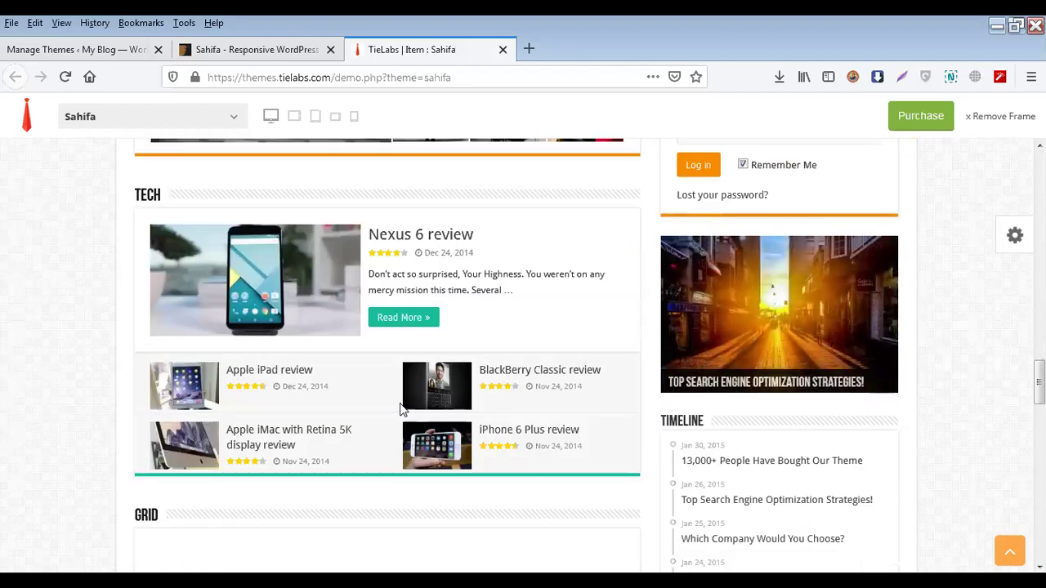
scroll(401, 409, down, 15)
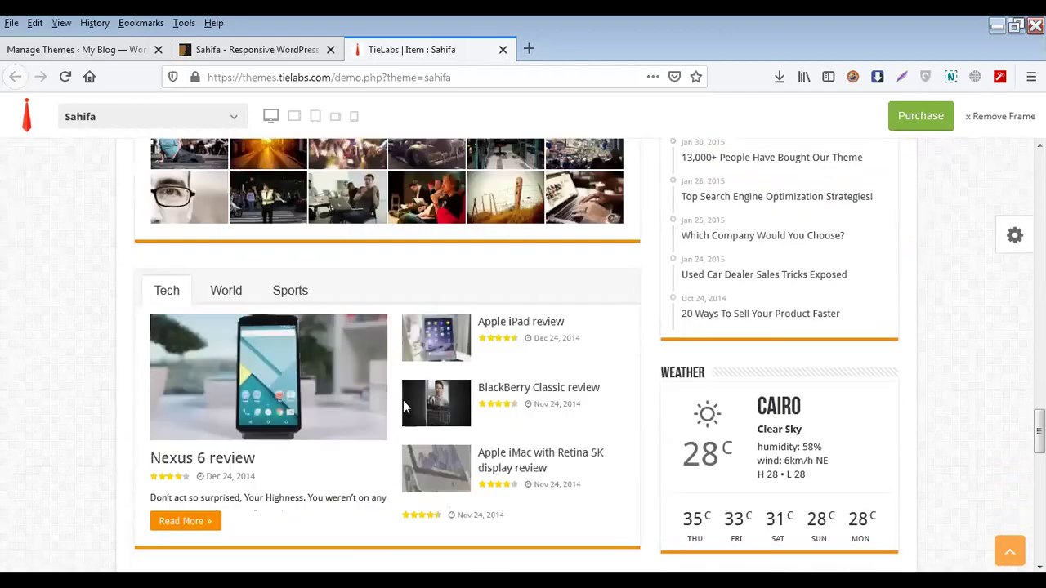
scroll(407, 402, down, 5)
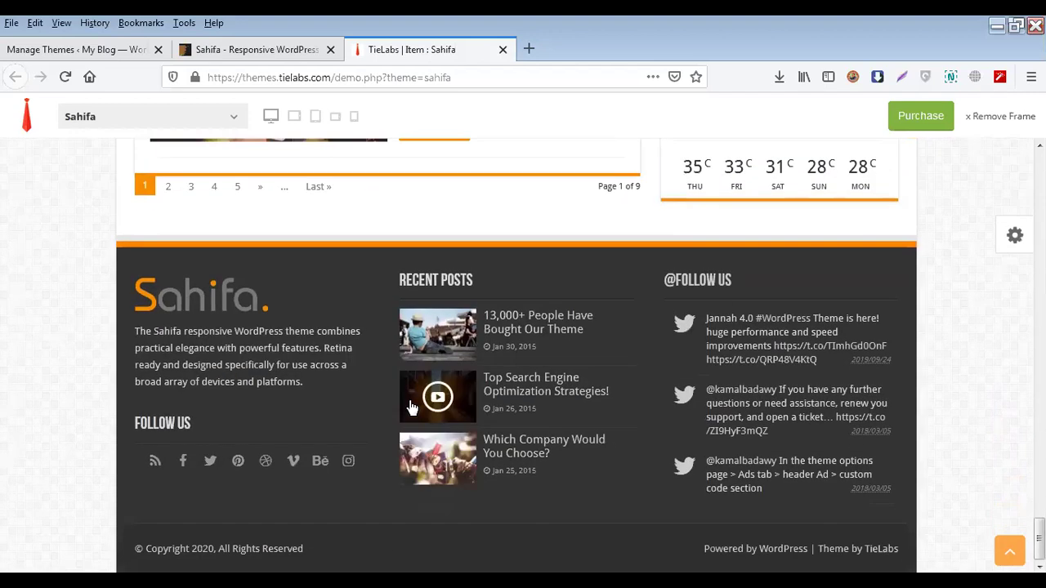
scroll(412, 407, up, 10)
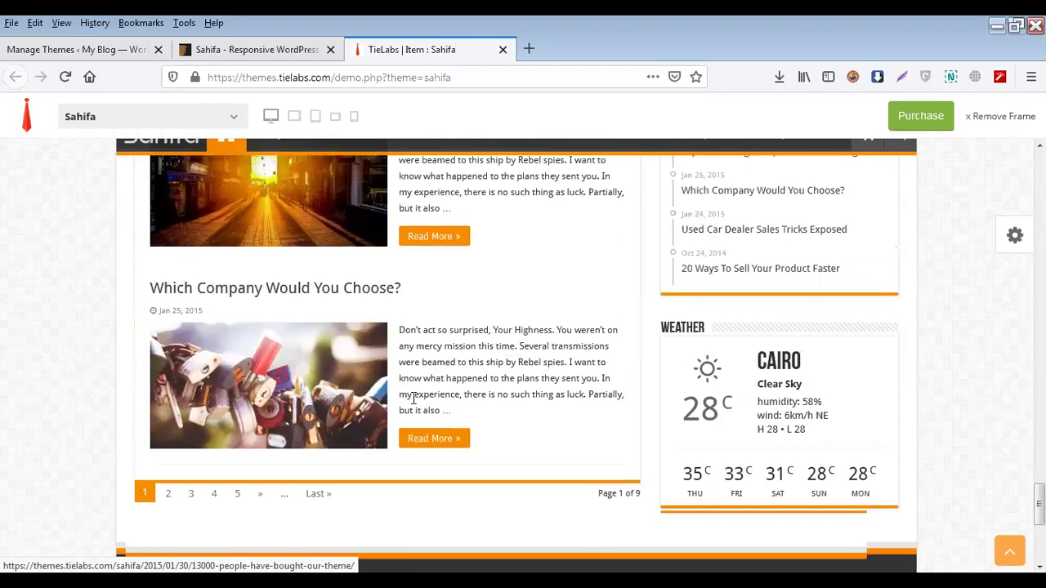
scroll(412, 404, up, 5)
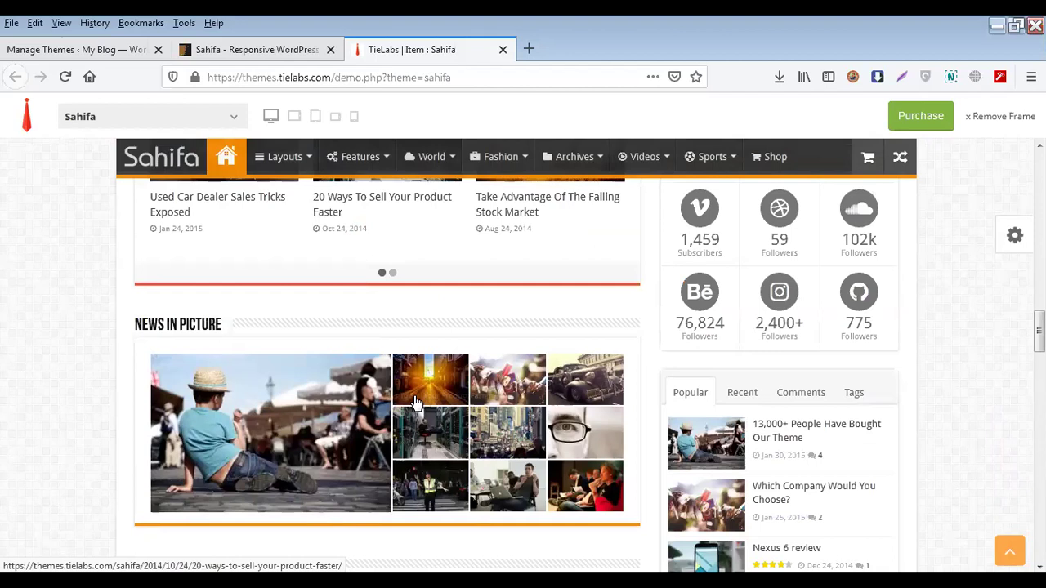
scroll(414, 402, up, 5)
scroll(415, 402, up, 10)
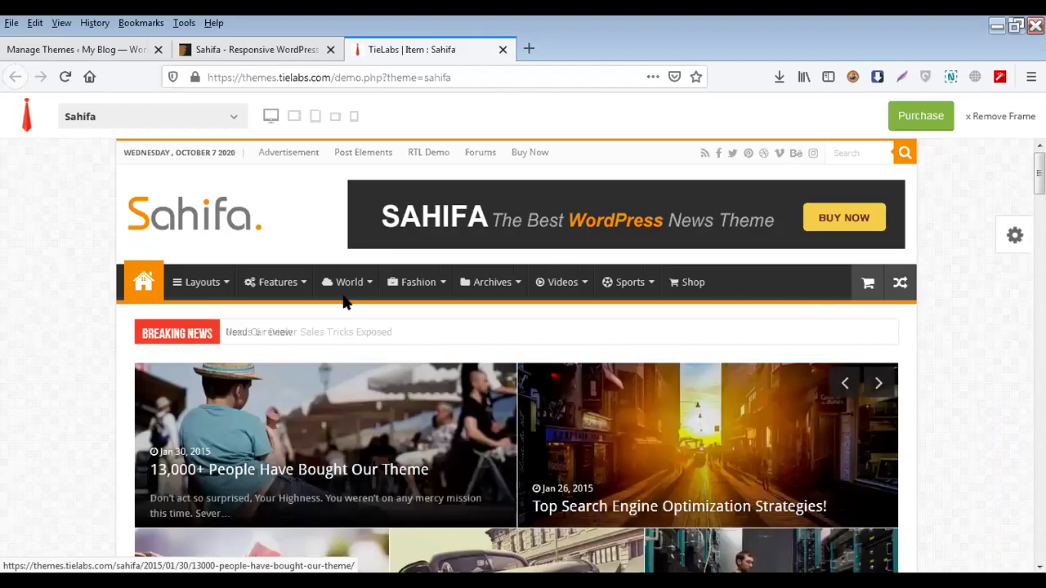
Load bangalibarta.com in a new tab, look over its homepage, then return to the Sahifa demo
click(529, 49)
text(bangalibarta.com/)
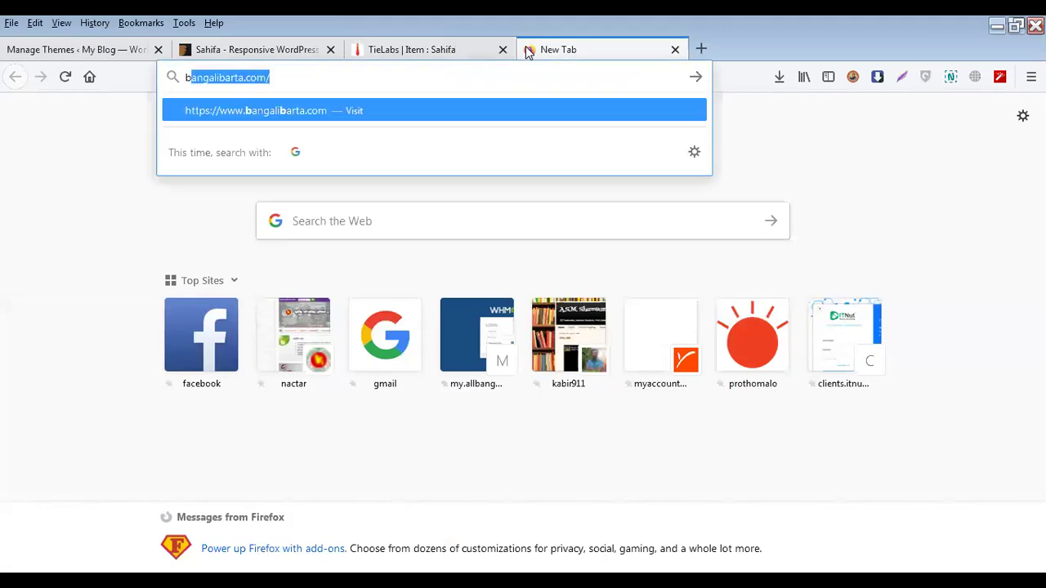
key(Return)
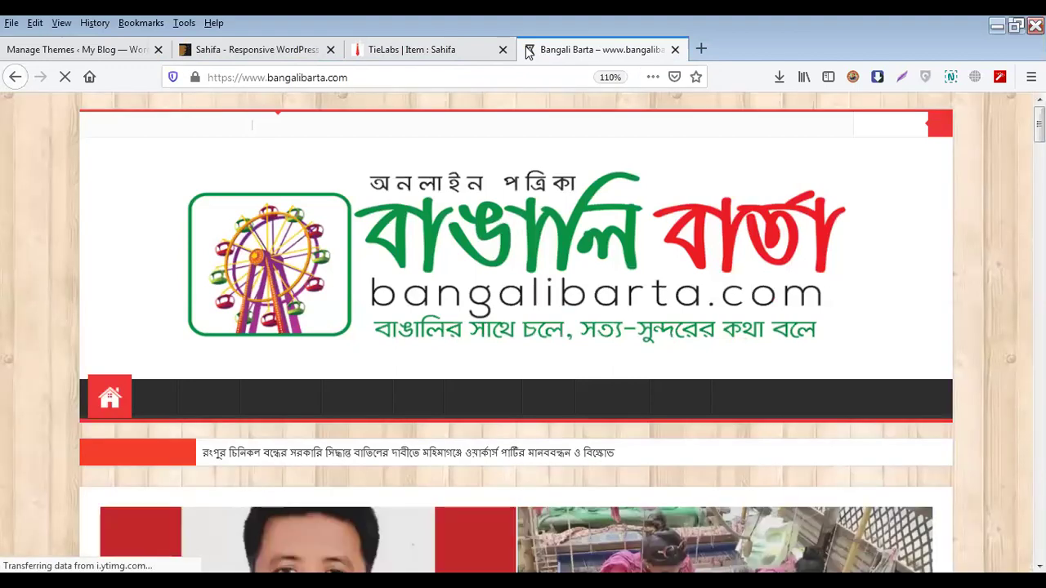
scroll(757, 347, down, 3)
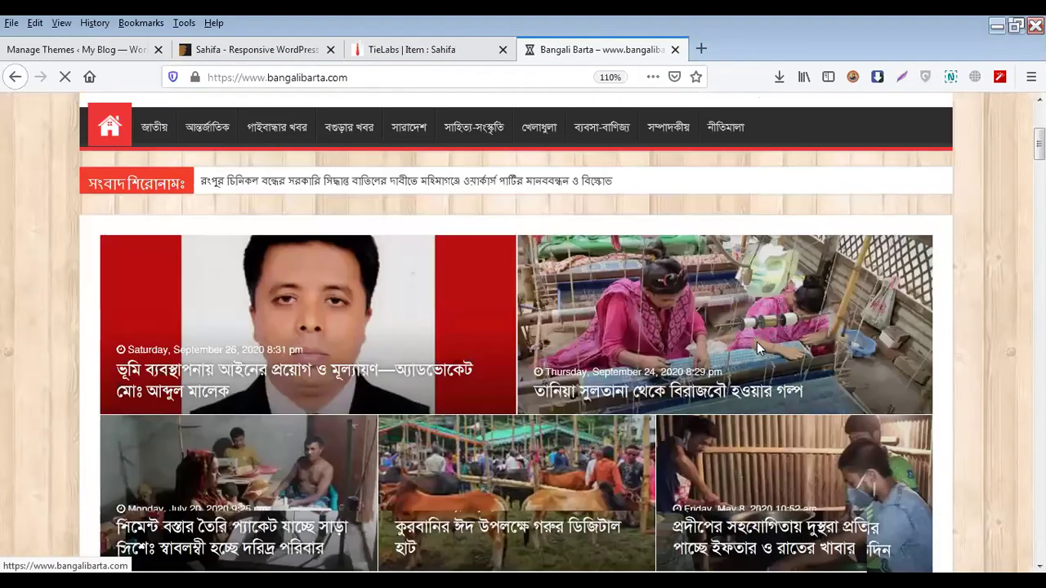
scroll(757, 342, down, 10)
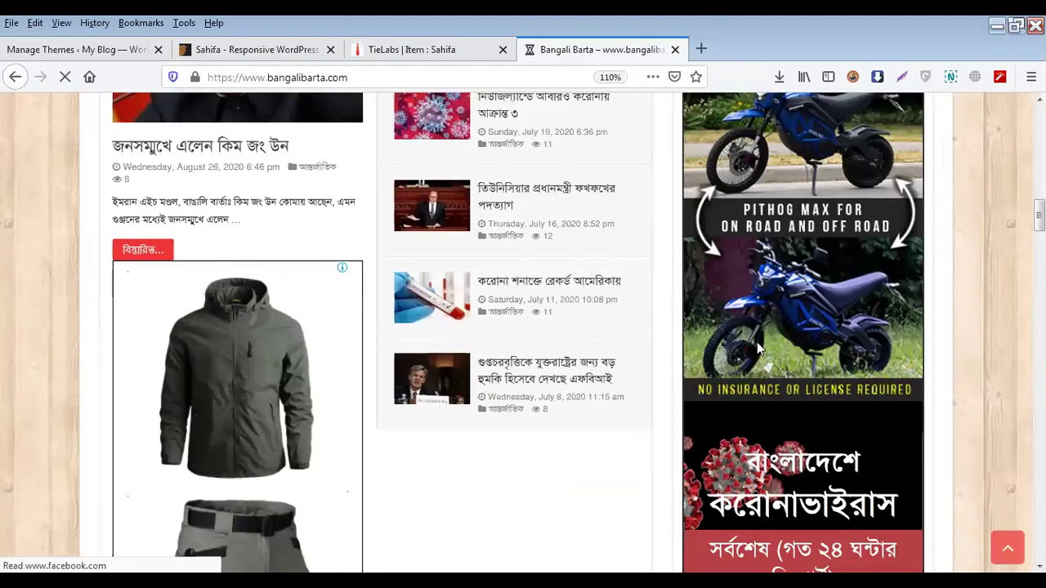
scroll(656, 342, up, 3)
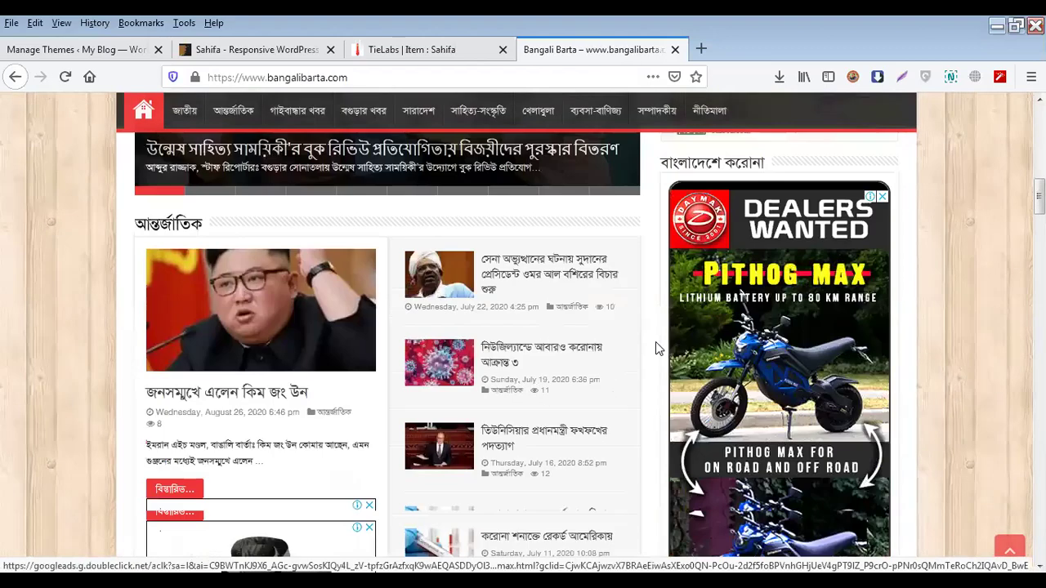
scroll(655, 341, up, 10)
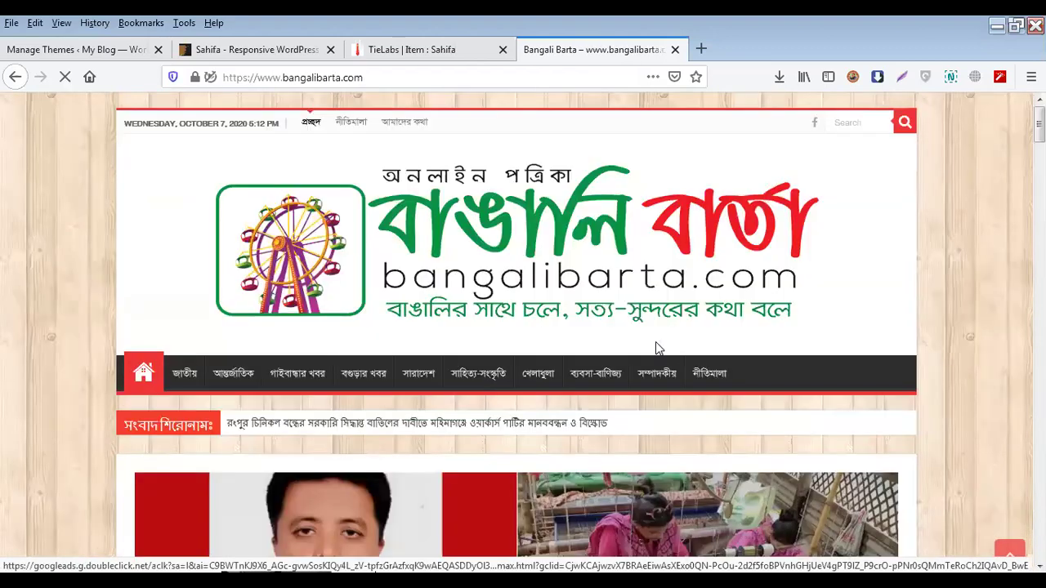
click(424, 59)
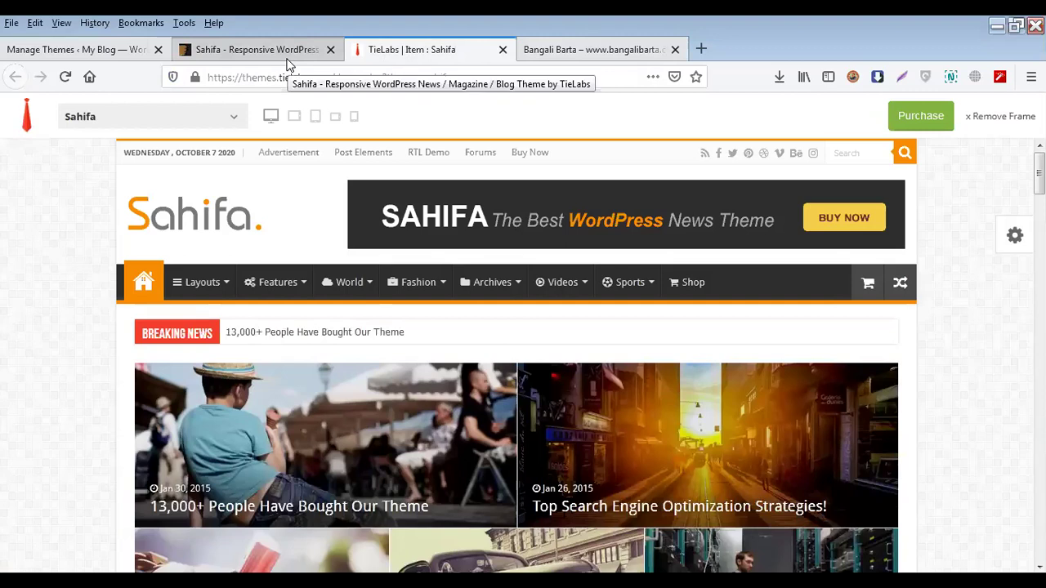
Back on My Blog's Themes page, open the Desktop folder containing sahifa-theme.zip from recent downloads
click(90, 59)
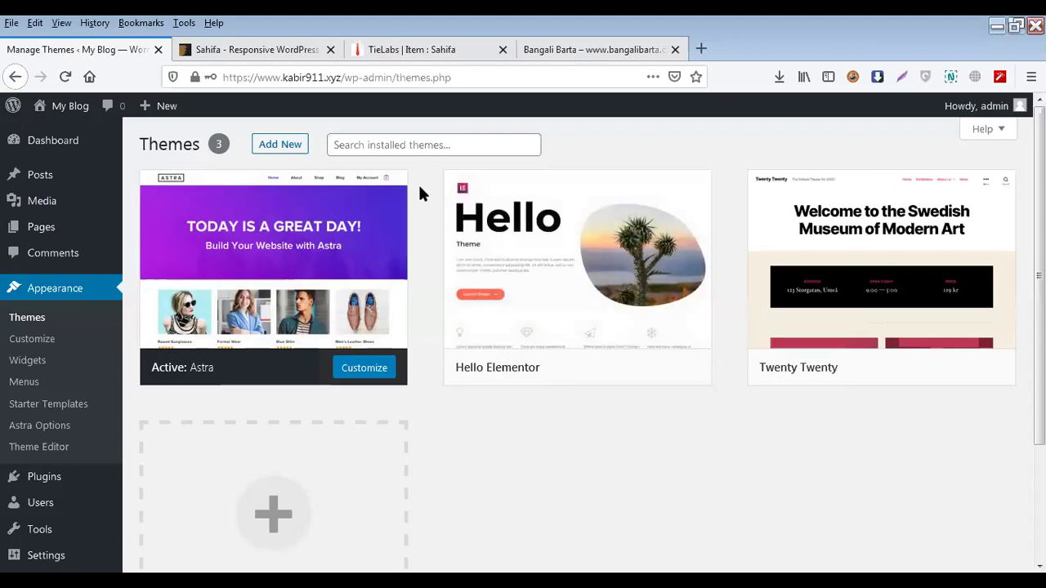
click(779, 84)
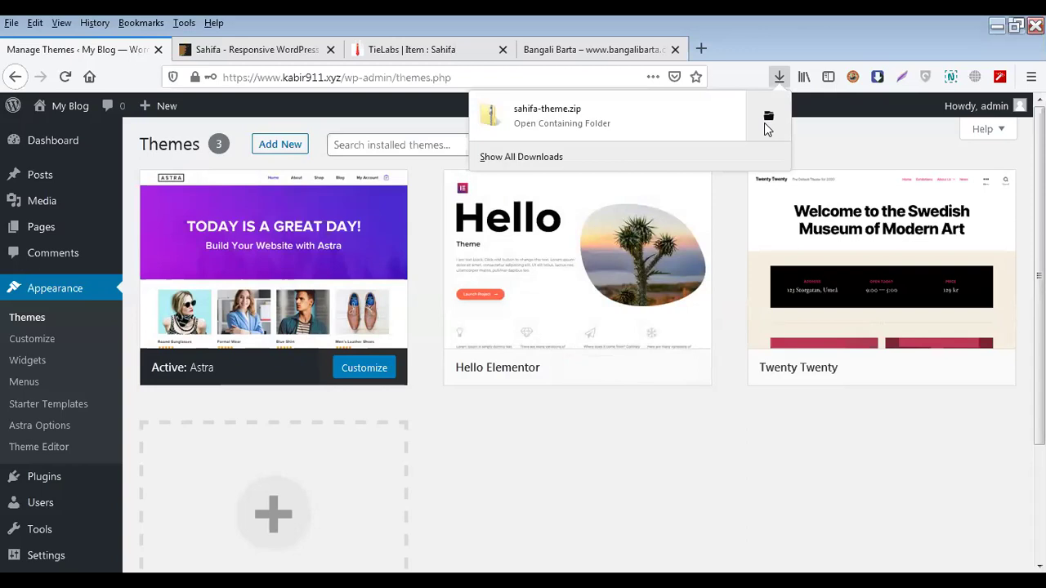
click(768, 121)
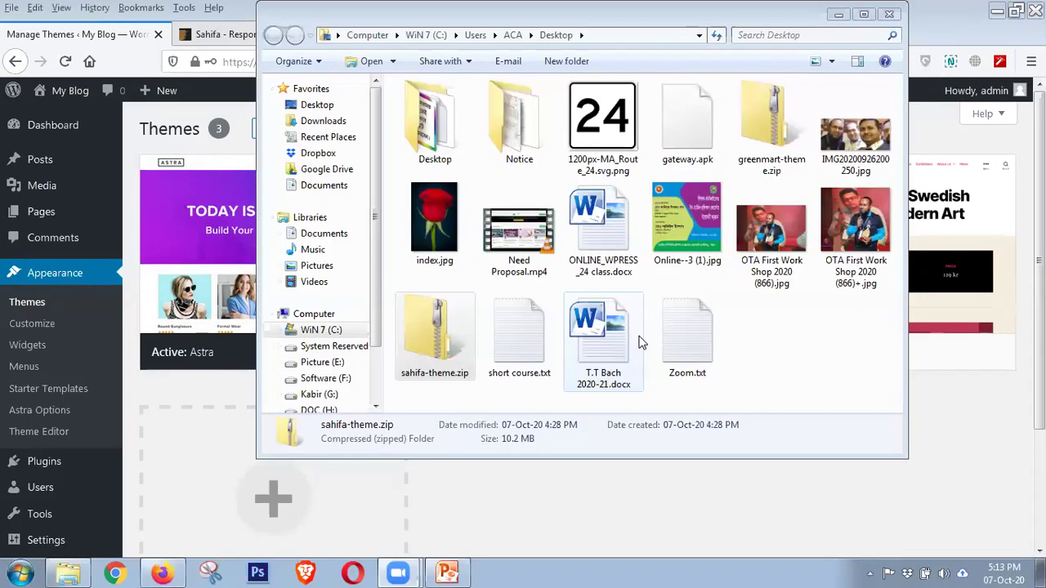
Extract sahifa-theme.zip and open the resulting Sahifa-Theme folder
right_click(439, 340)
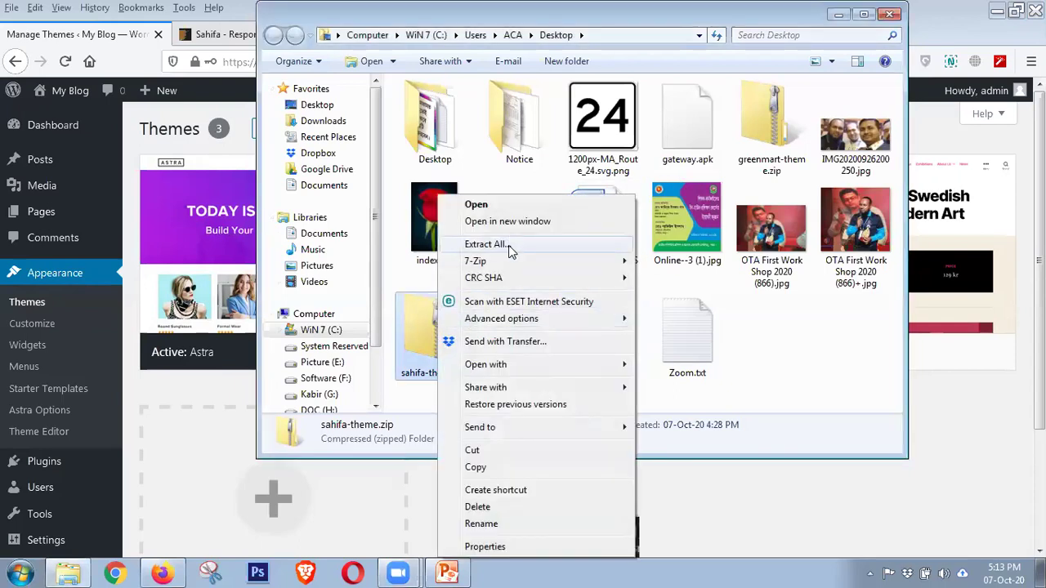
click(513, 244)
click(666, 433)
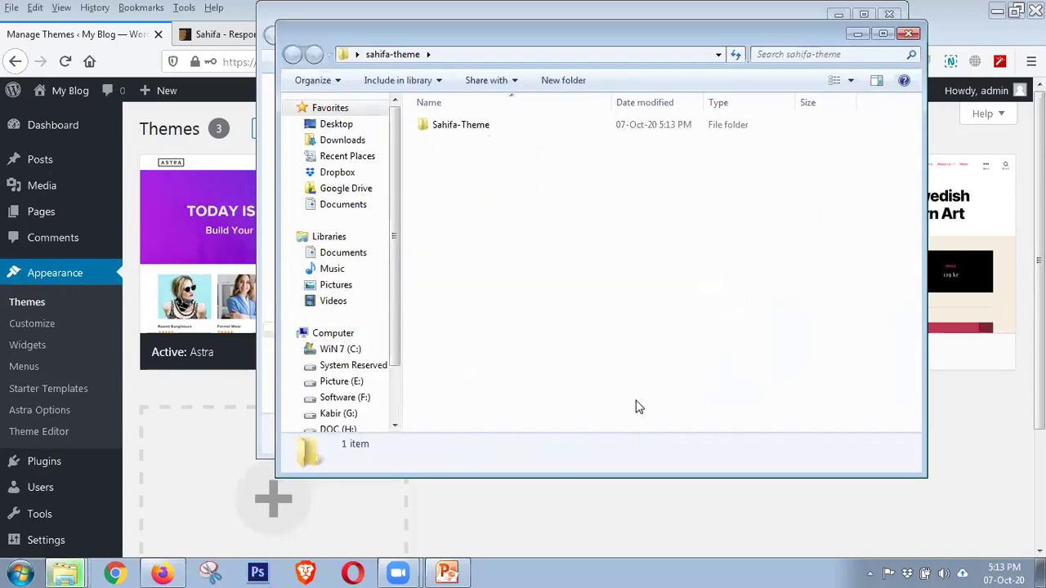
click(448, 129)
double_click(449, 129)
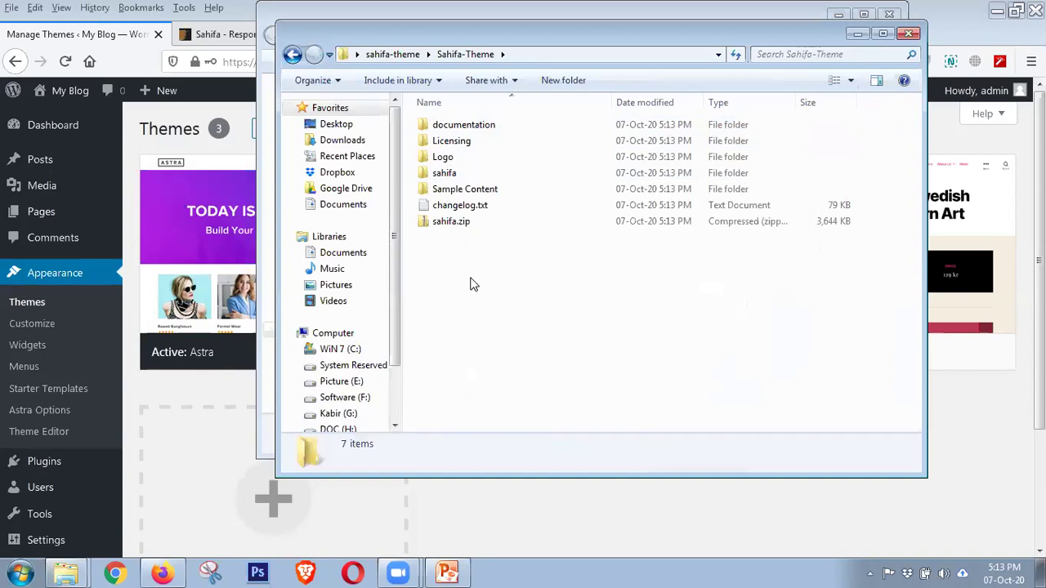
Inspect the Sahifa-Theme contents: Licensing, sahifa, Sample Content folders and sahifa.zip
click(465, 224)
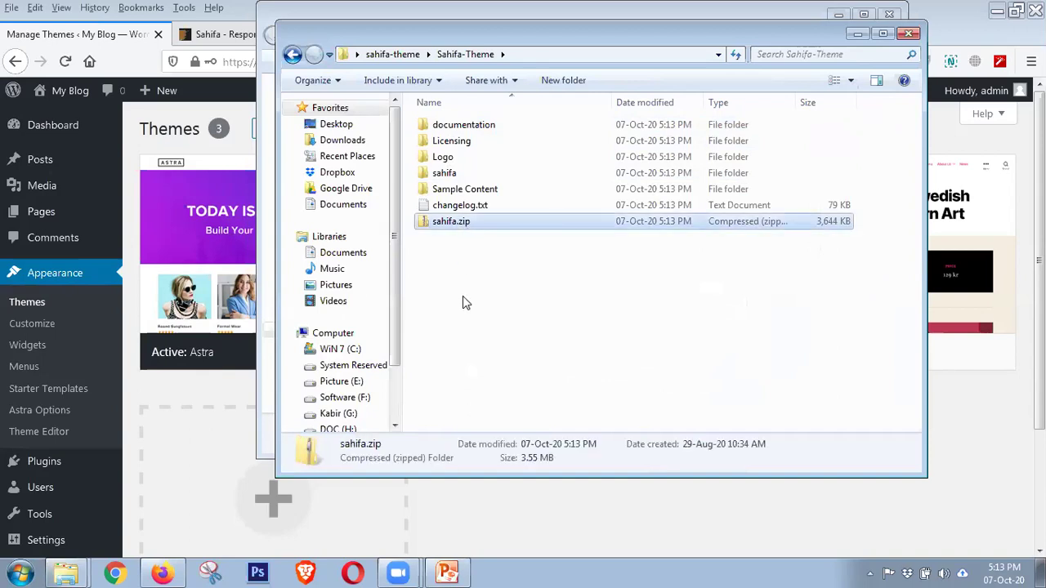
click(463, 296)
click(454, 229)
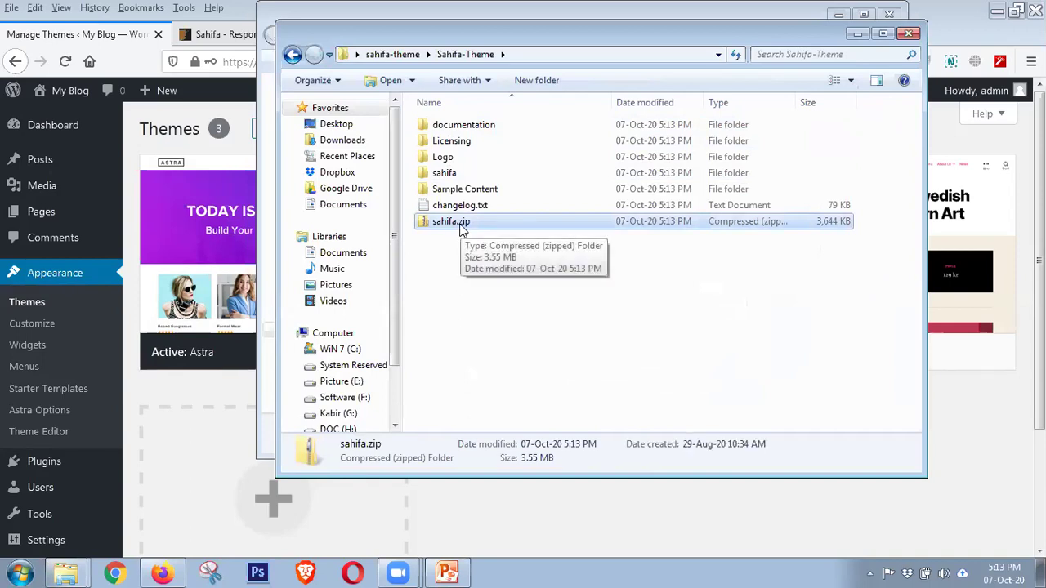
click(397, 54)
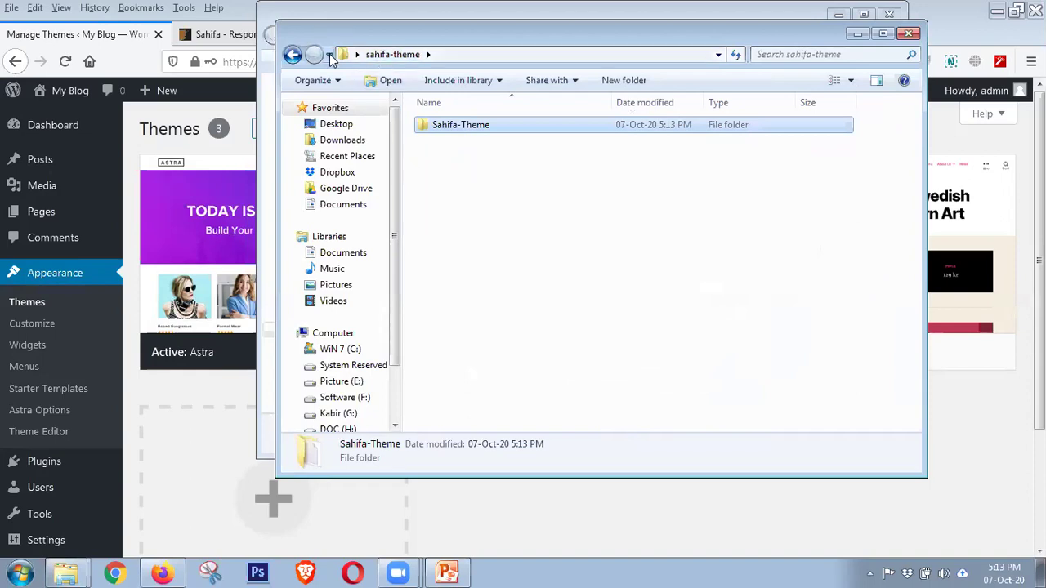
click(293, 54)
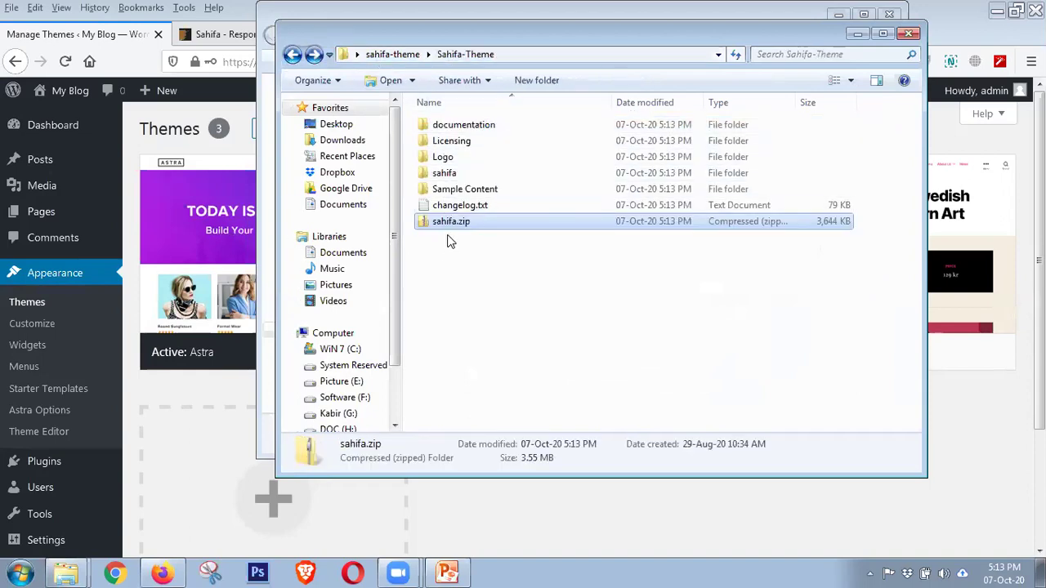
click(451, 141)
click(446, 173)
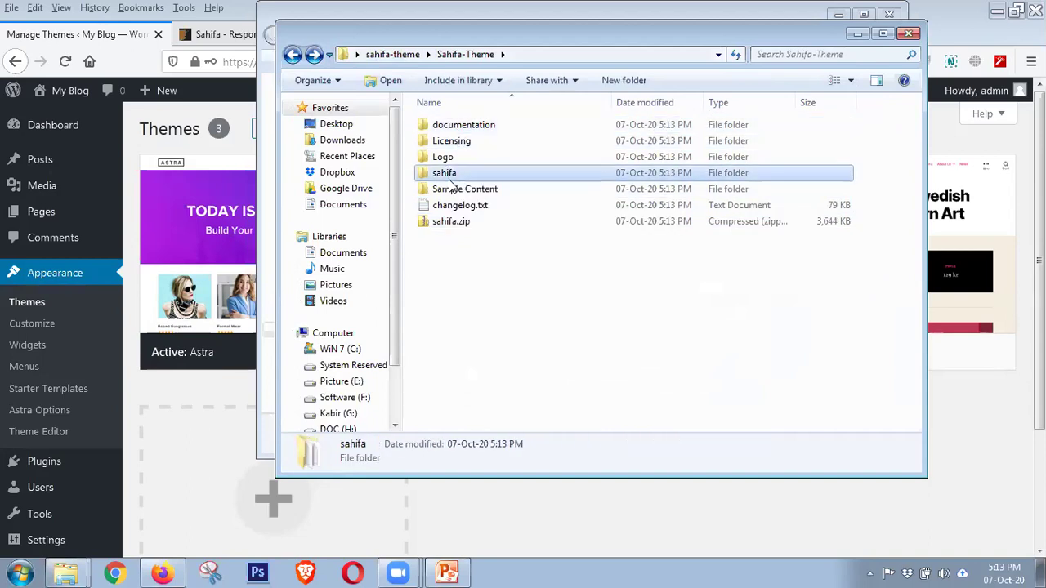
click(447, 188)
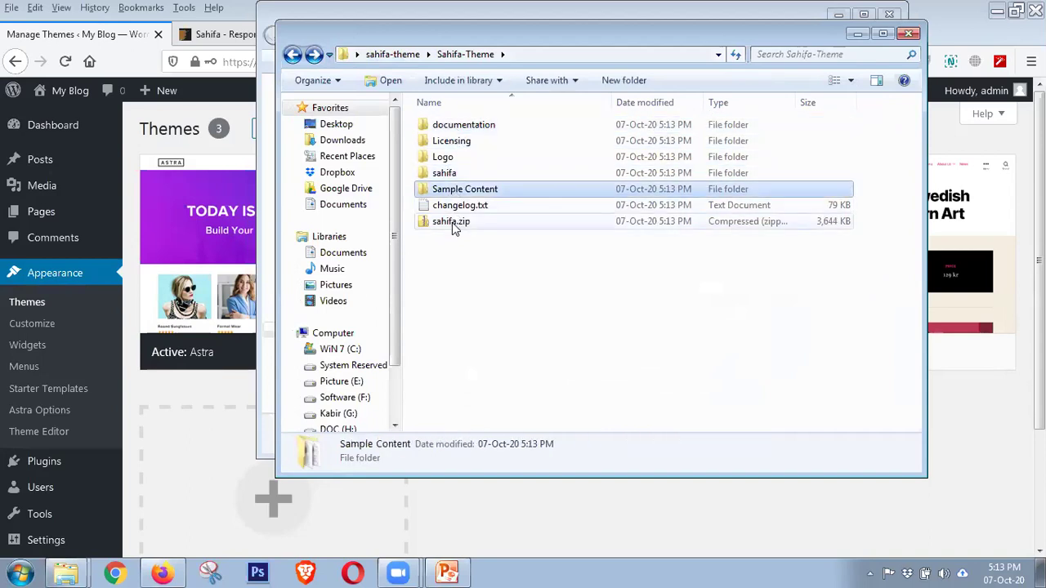
click(454, 223)
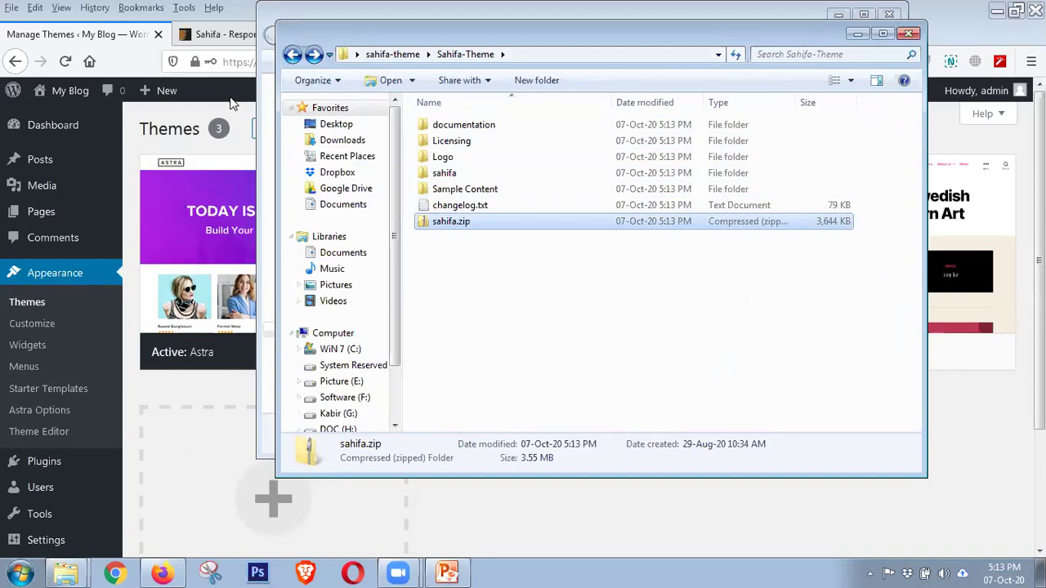
In WordPress, go to Add New > Upload Theme and open the file picker
click(133, 45)
click(279, 133)
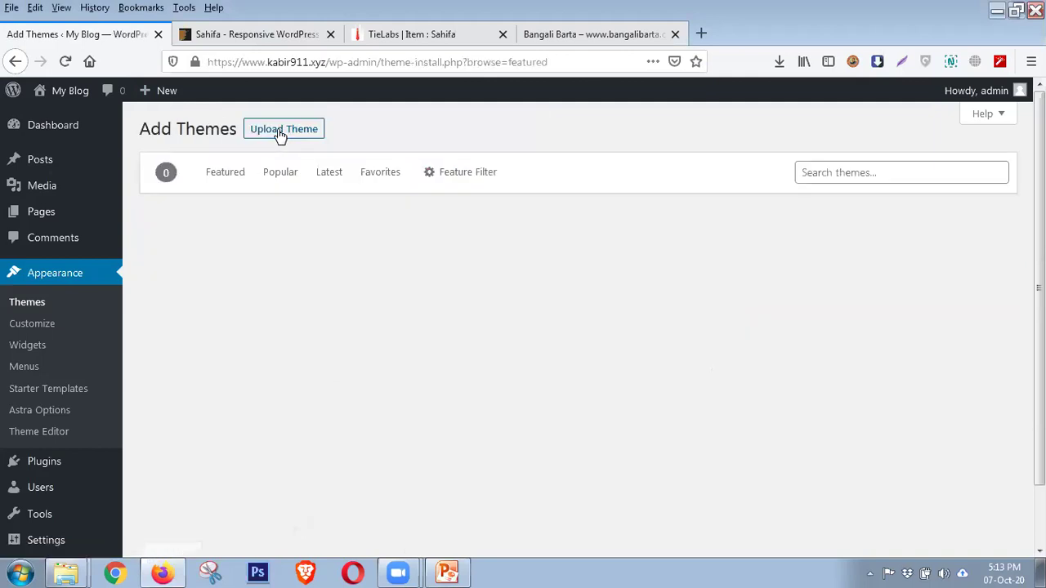
click(293, 138)
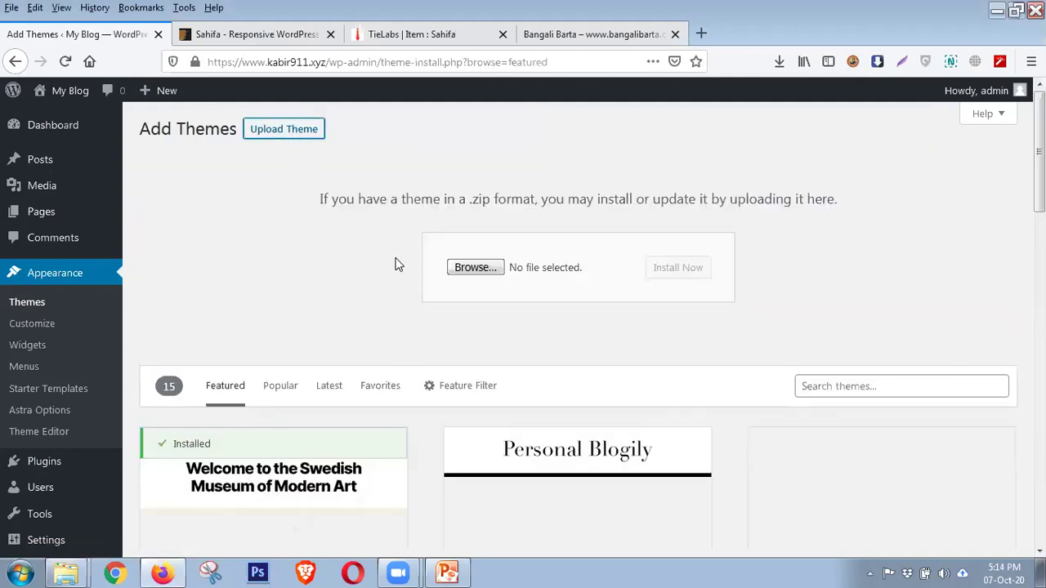
click(462, 269)
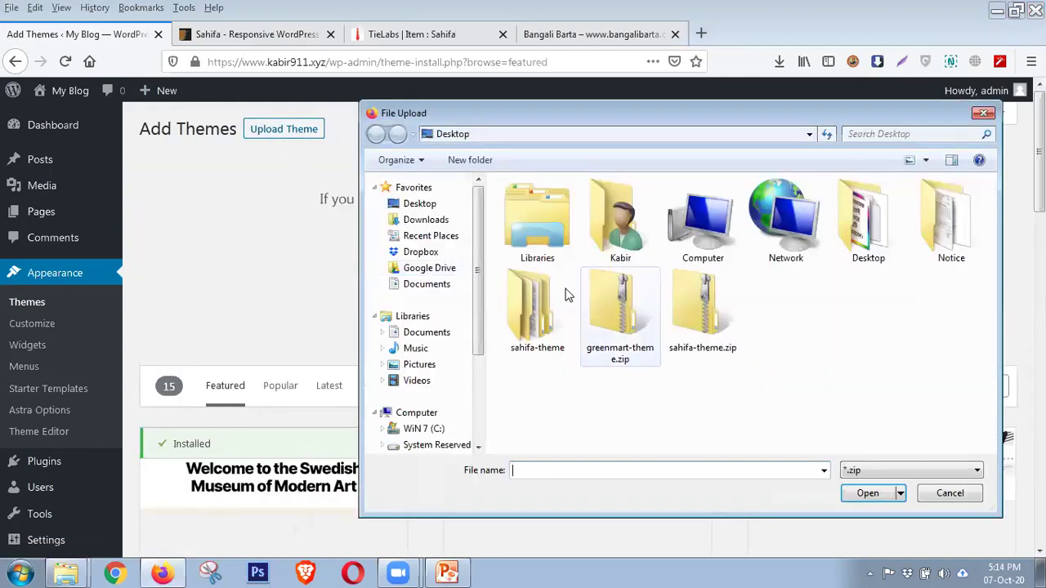
Upload sahifa.zip from sahifa-theme > Sahifa-Theme and install it
double_click(523, 295)
double_click(536, 207)
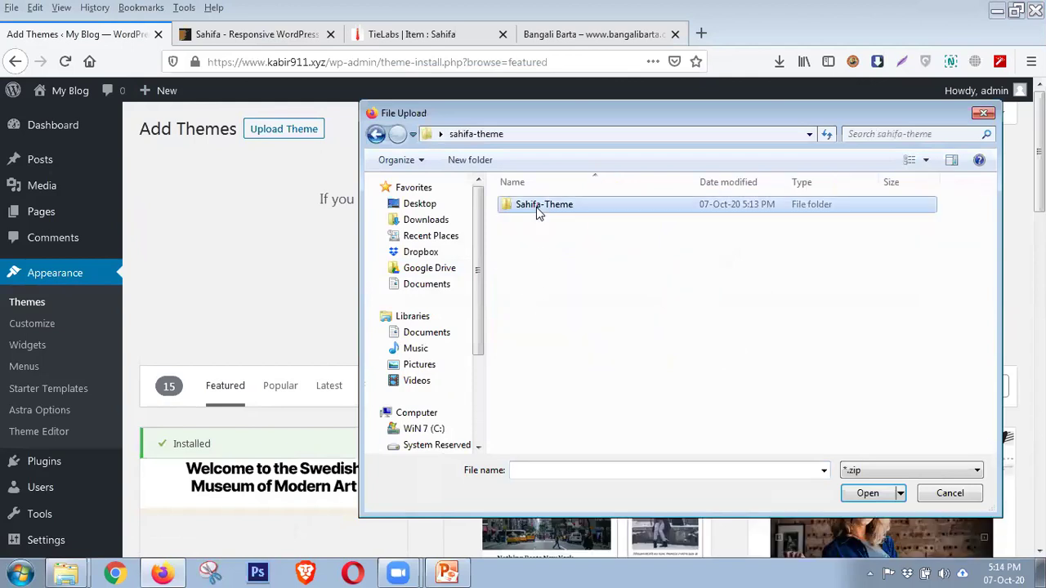
click(535, 286)
click(868, 493)
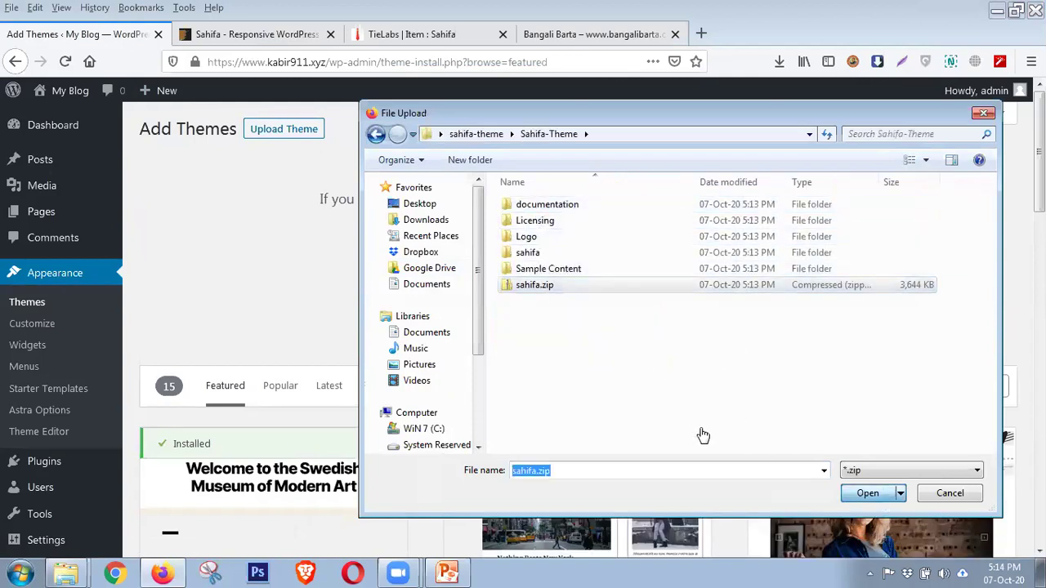
click(679, 273)
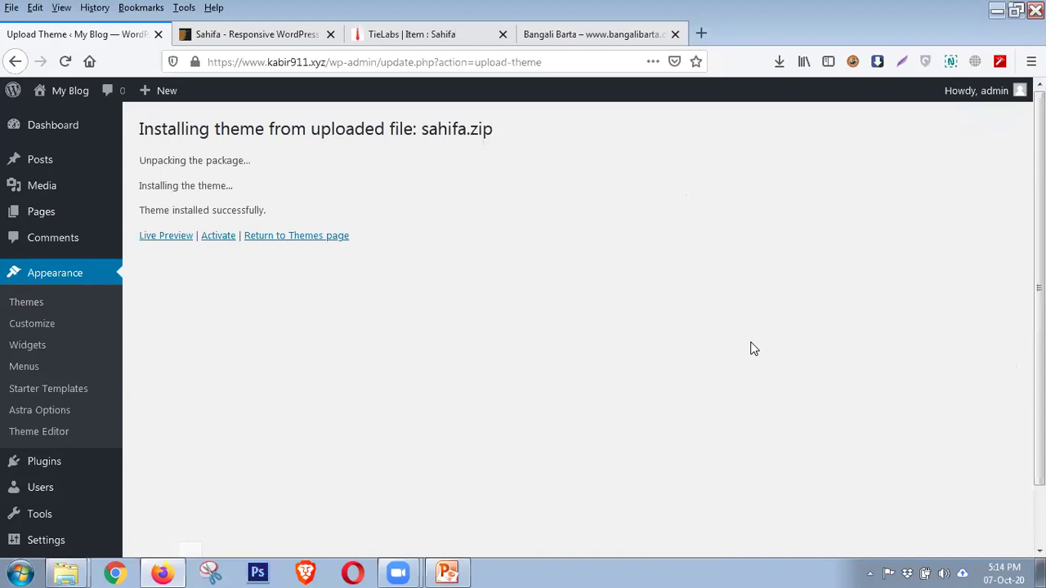
Activate Sahifa, then begin installing Taqyeem and its two addon plugins
click(219, 237)
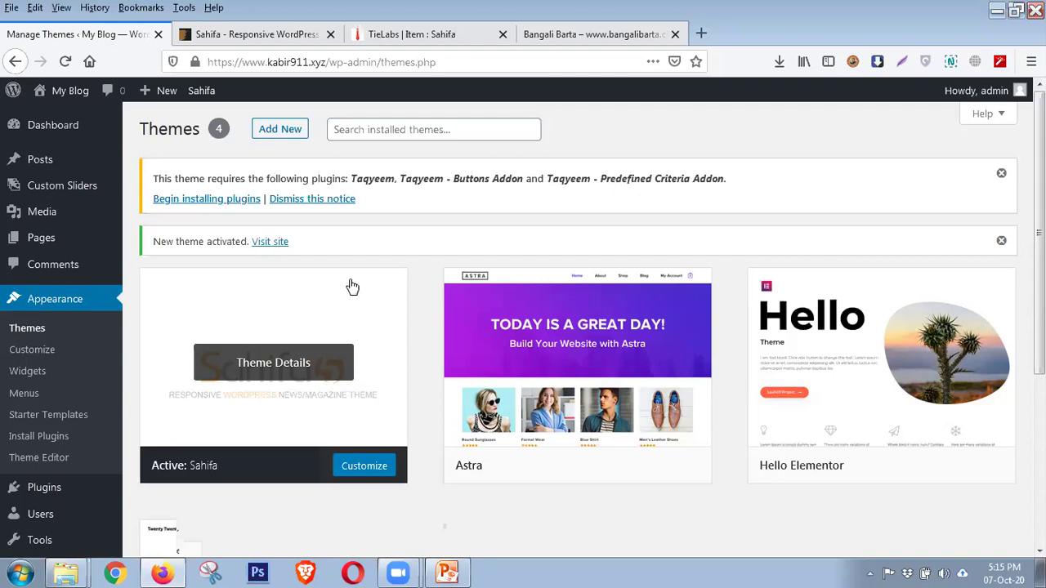
drag(352, 178, 590, 180)
drag(731, 183, 730, 182)
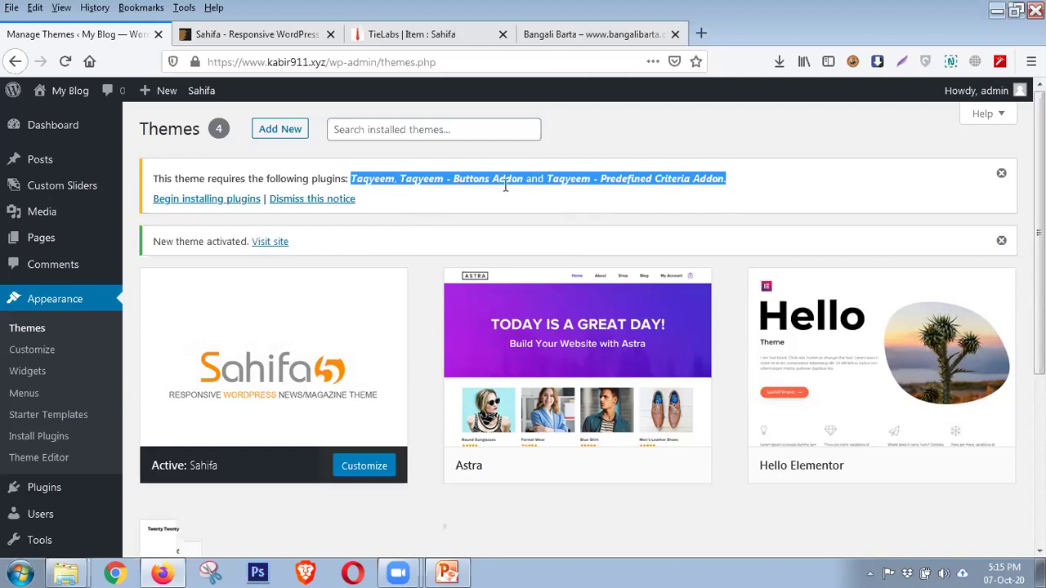
click(195, 204)
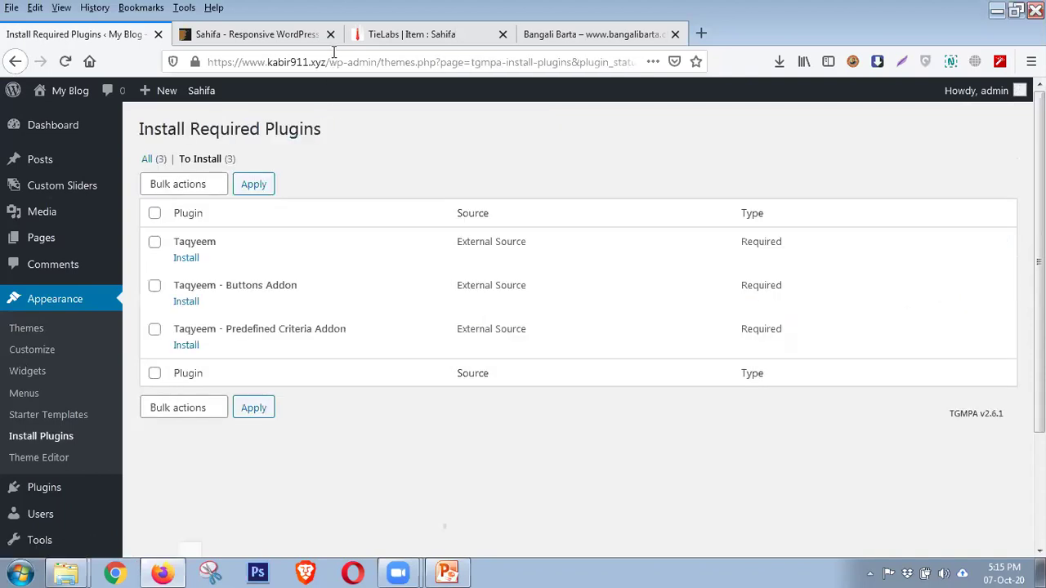
Bulk-install all three Taqyeem plugins
click(330, 34)
click(154, 212)
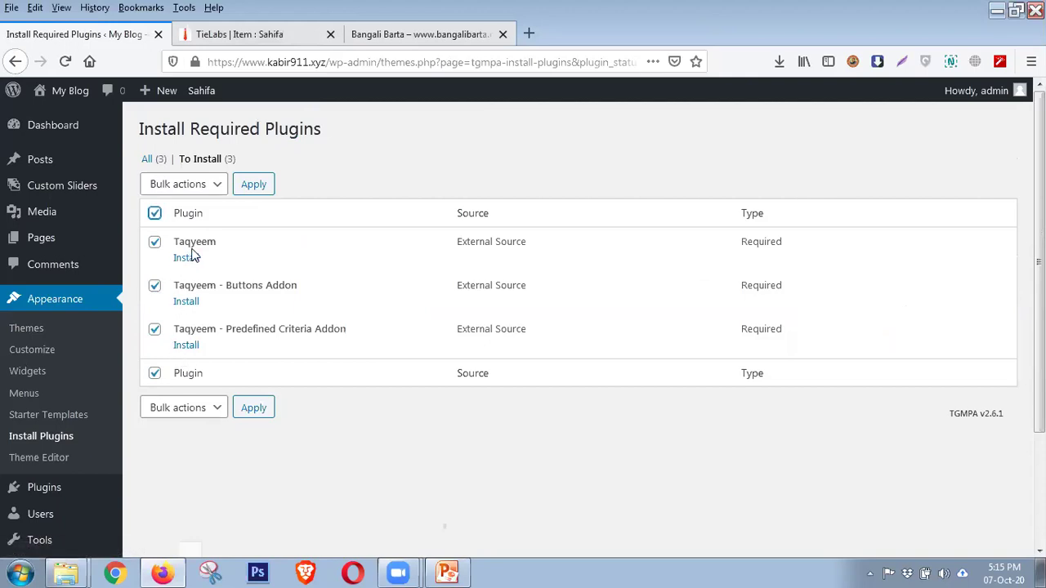
click(214, 185)
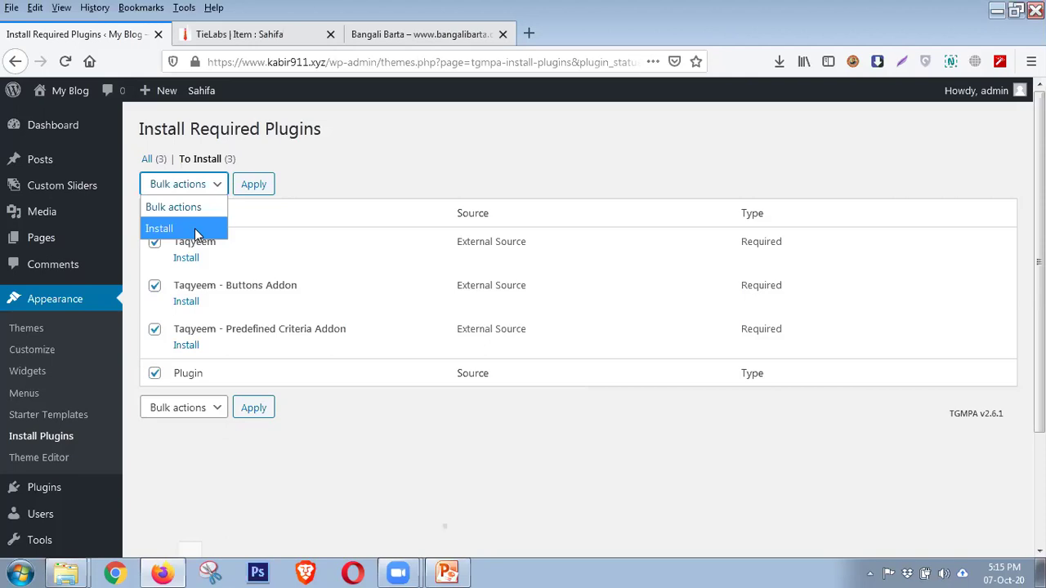
click(194, 228)
click(256, 193)
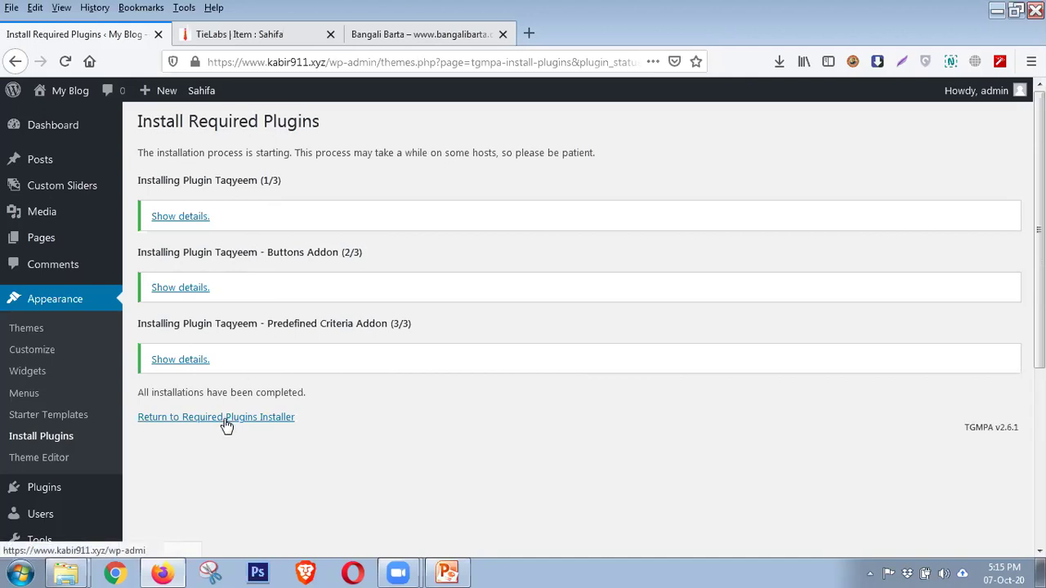
click(42, 329)
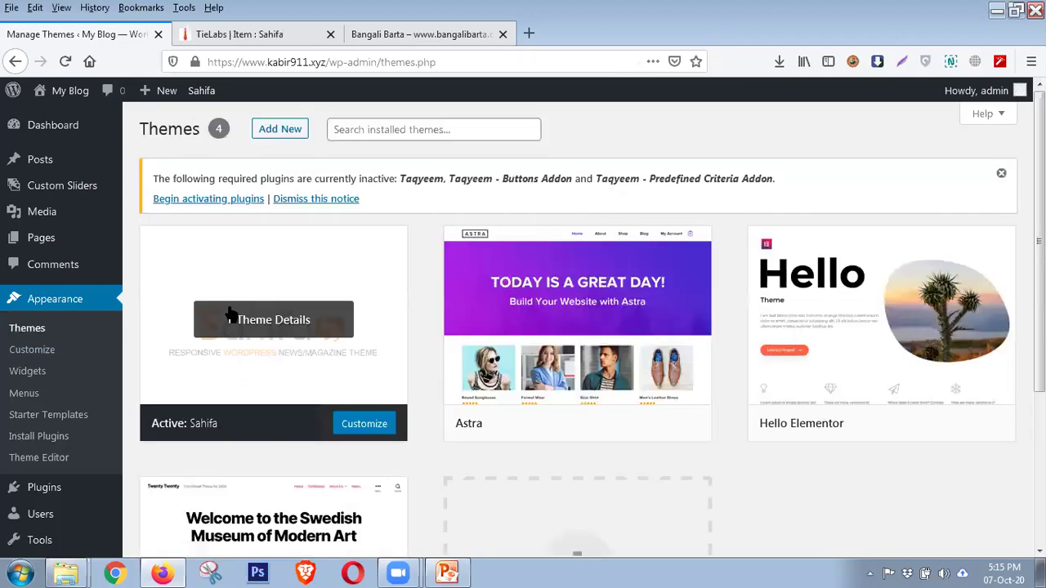
Bulk-activate the three Taqyeem plugins and go to Appearance > Themes
click(205, 203)
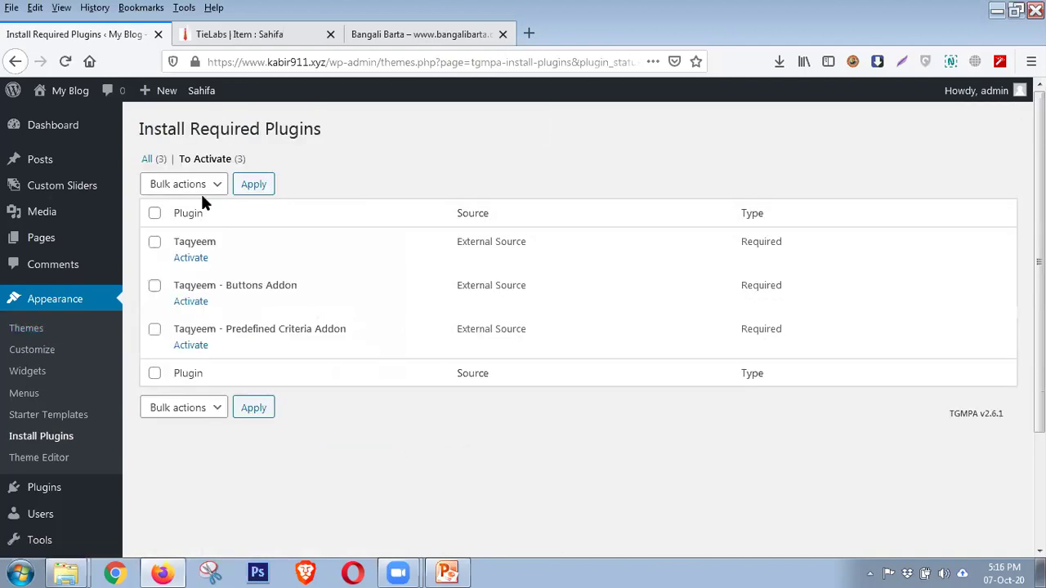
click(154, 214)
click(180, 187)
click(184, 252)
click(258, 188)
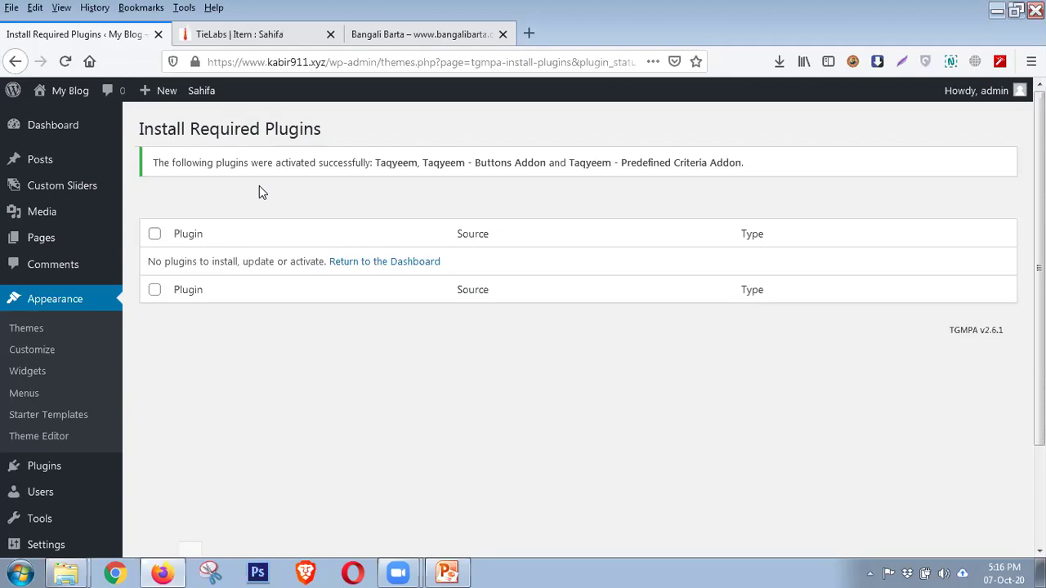
click(33, 328)
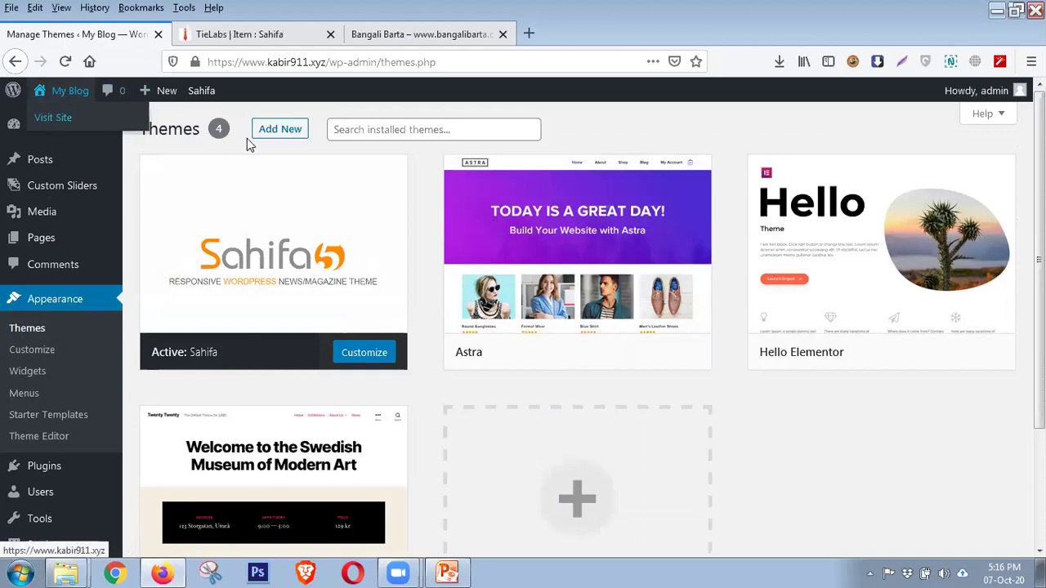
Open the public My Blog site in a new tab and scroll through it to the footer
click(275, 39)
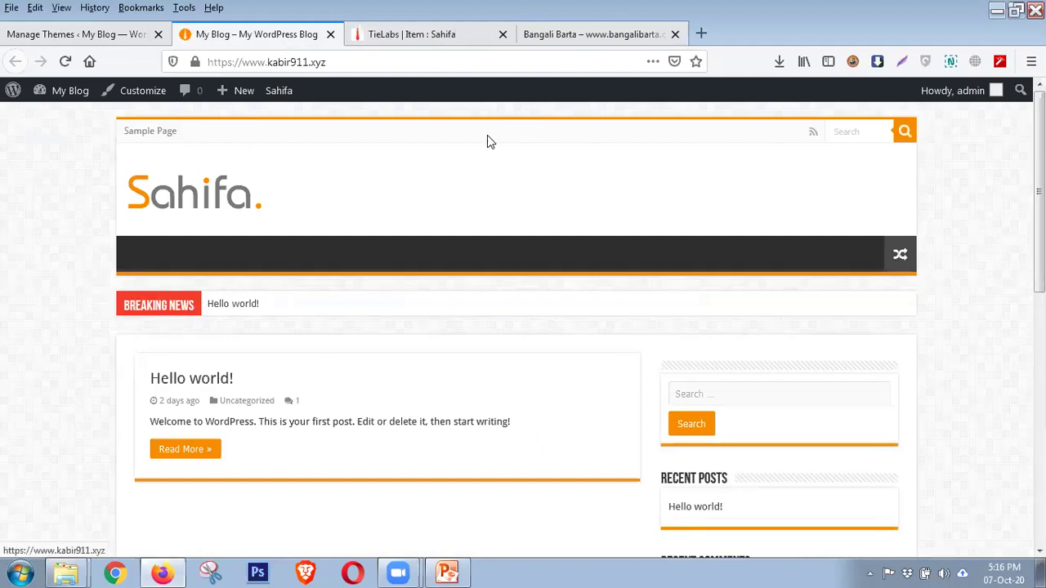
scroll(971, 383, down, 5)
scroll(975, 384, up, 4)
scroll(848, 314, down, 4)
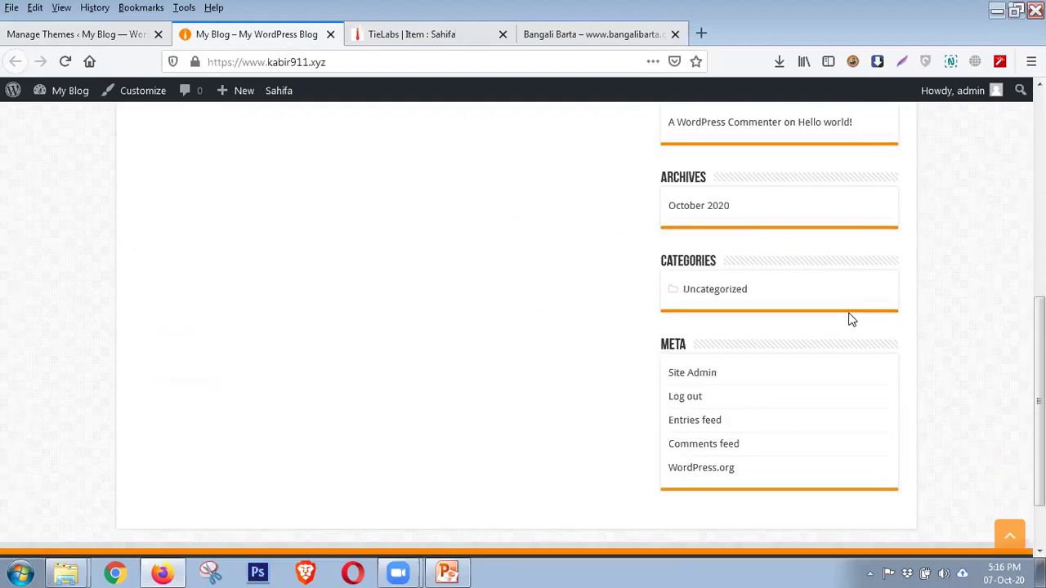
scroll(841, 319, down, 1)
scroll(827, 415, up, 2)
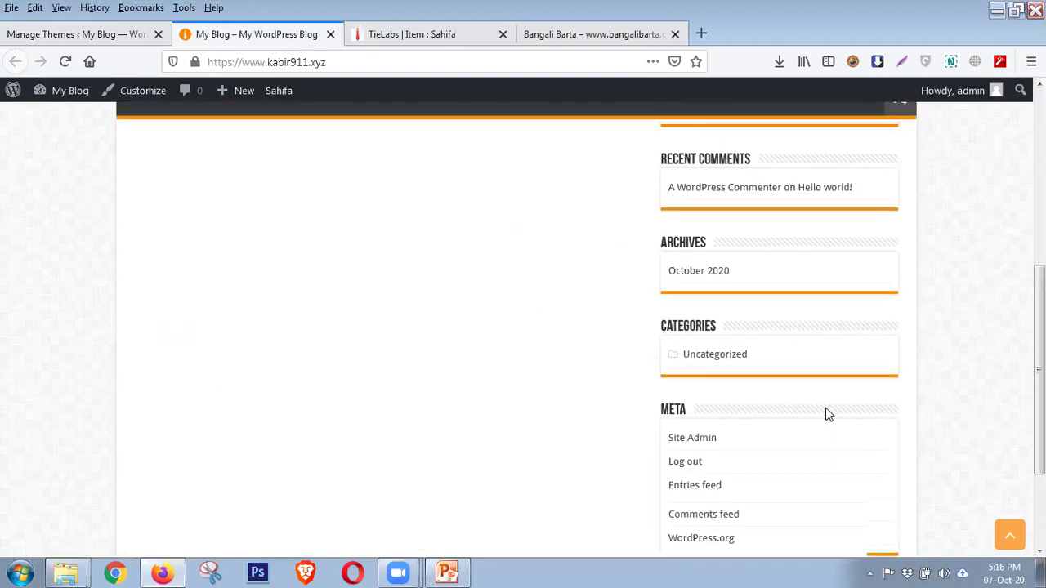
scroll(825, 413, up, 4)
scroll(818, 406, down, 2)
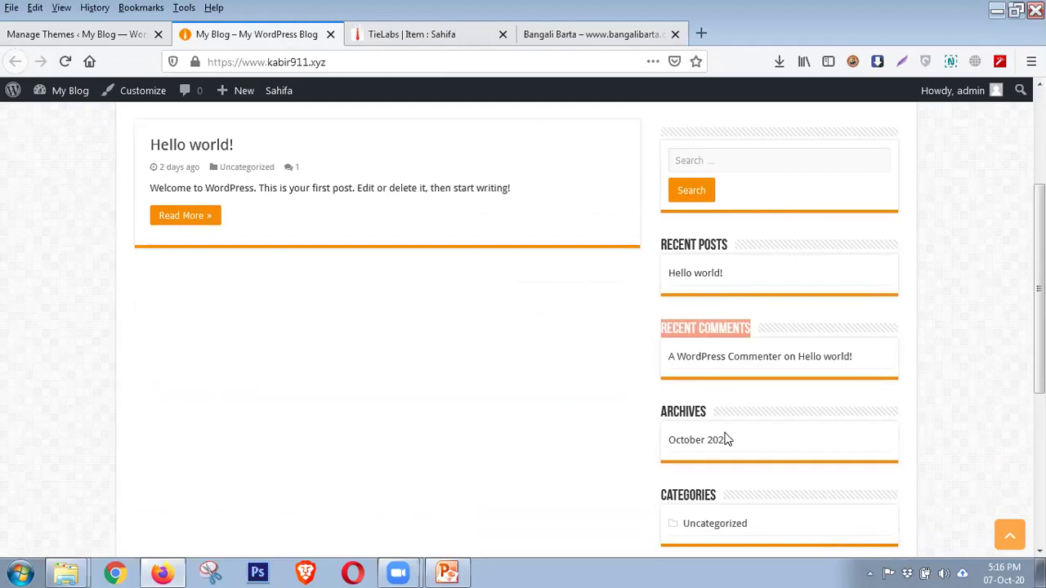
scroll(789, 445, down, 3)
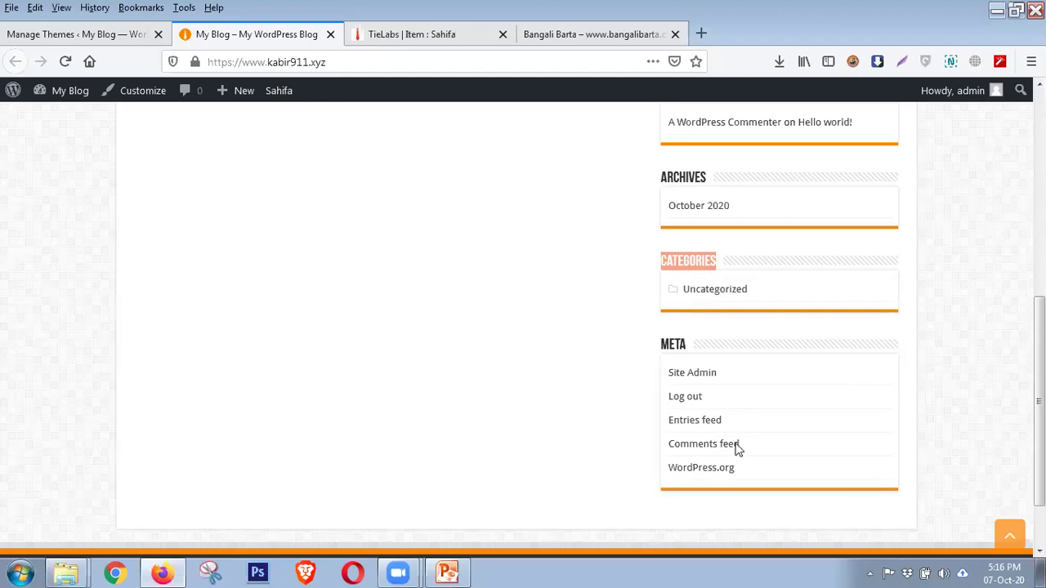
scroll(706, 427, down, 1)
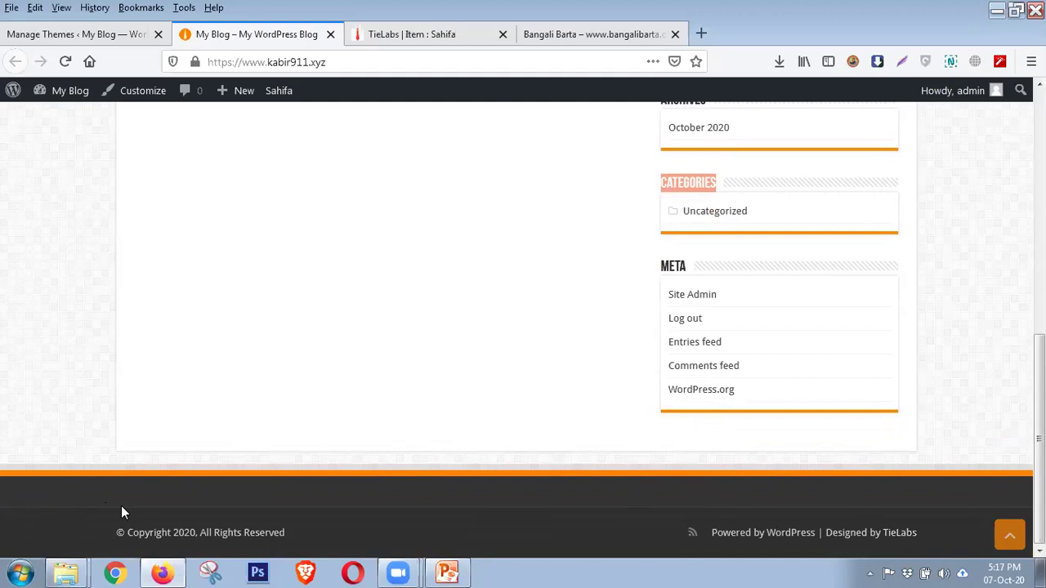
scroll(458, 270, up, 10)
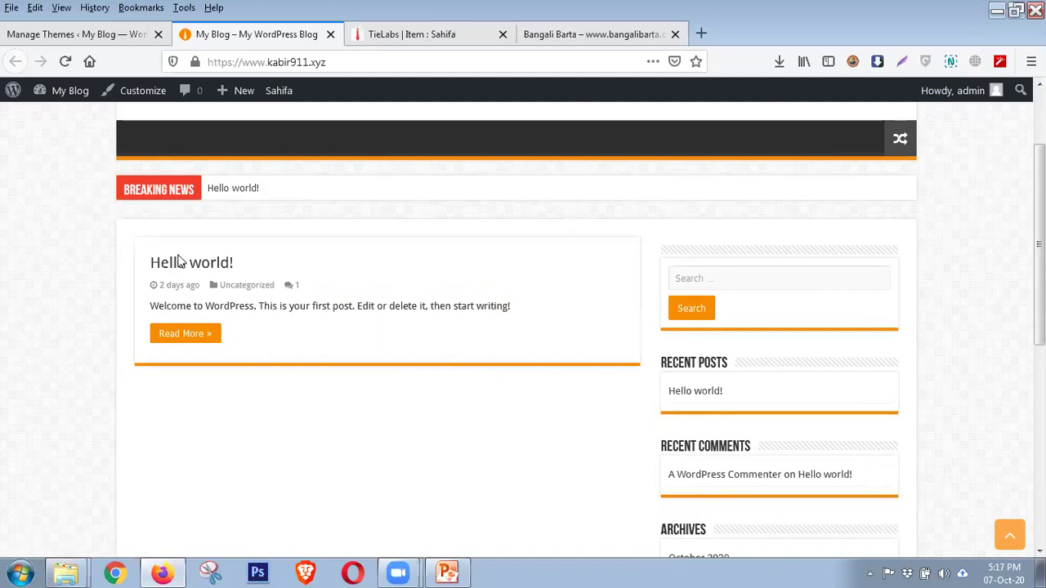
scroll(180, 256, down, 3)
scroll(205, 264, up, 5)
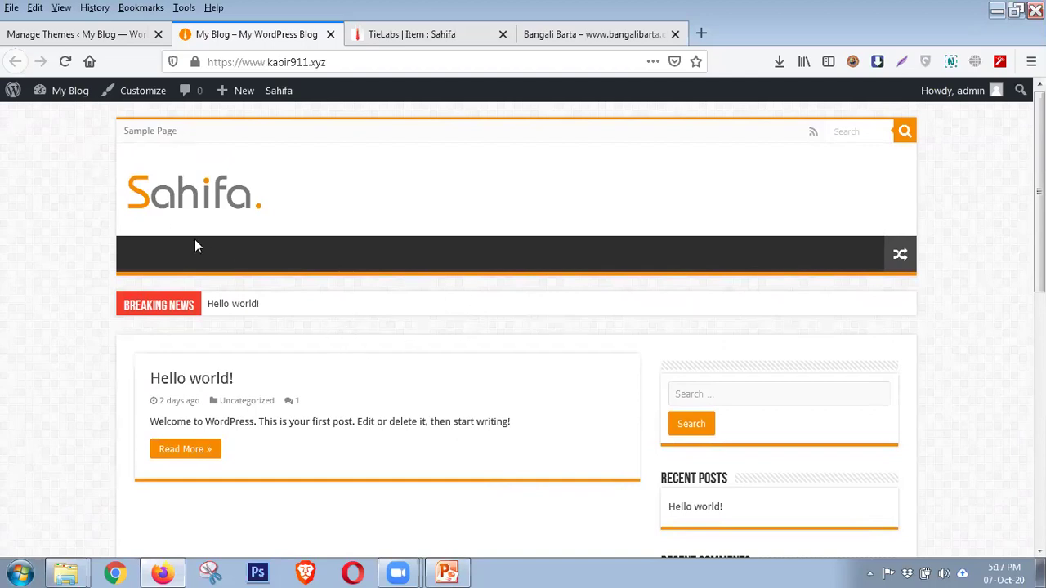
mouse_move(66, 91)
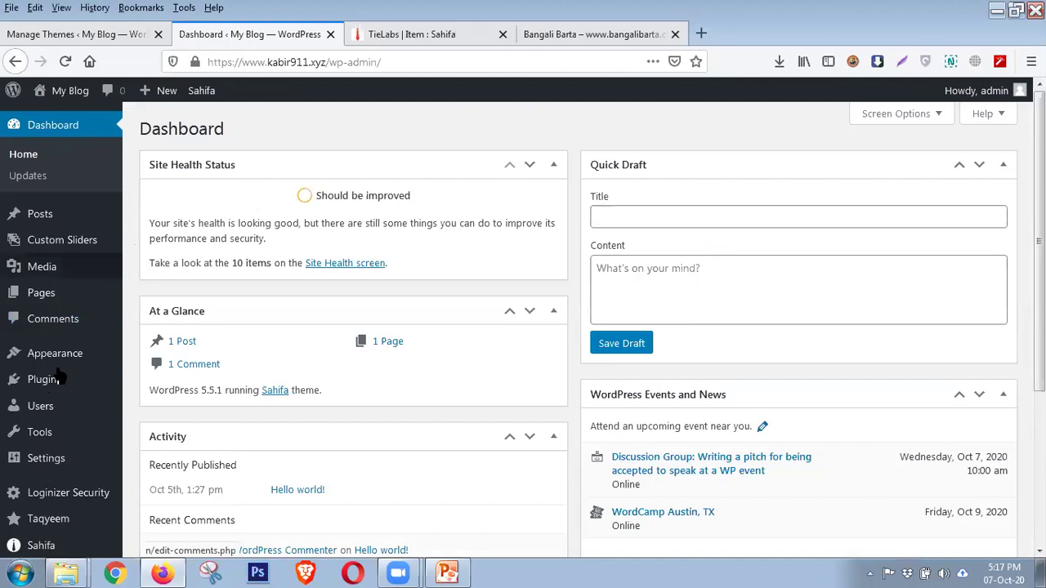
Scroll through the Bangali Barta site for comparison, then go back to the Manage Themes tab
scroll(59, 377, down, 3)
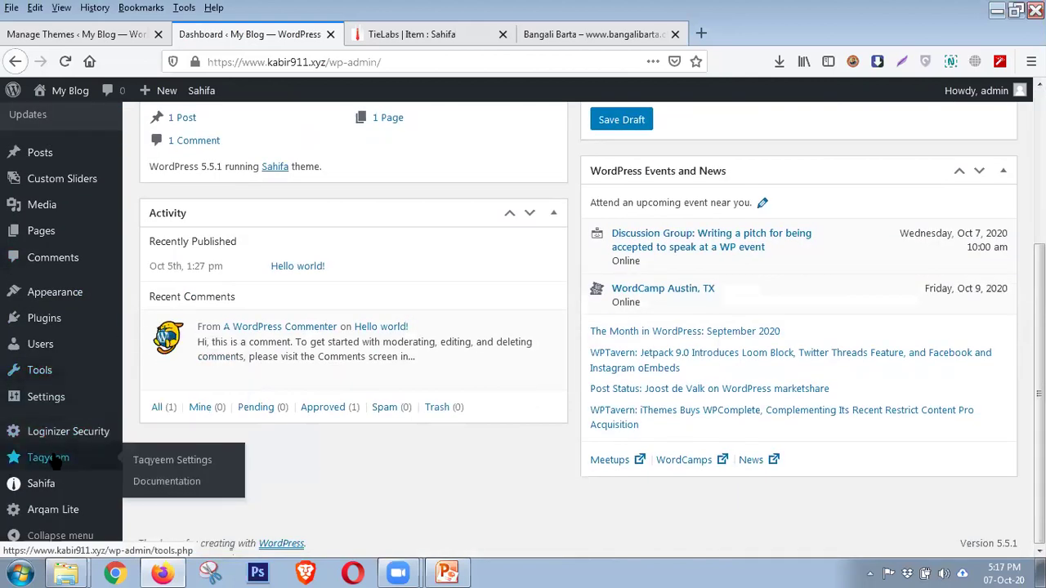
mouse_move(66, 296)
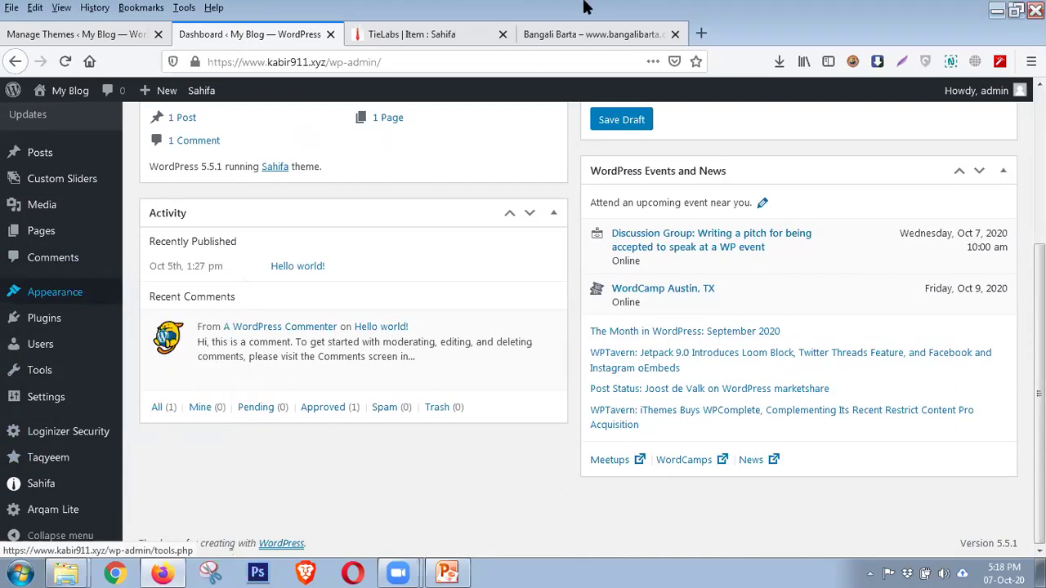
click(589, 34)
scroll(642, 326, down, 4)
scroll(647, 340, down, 15)
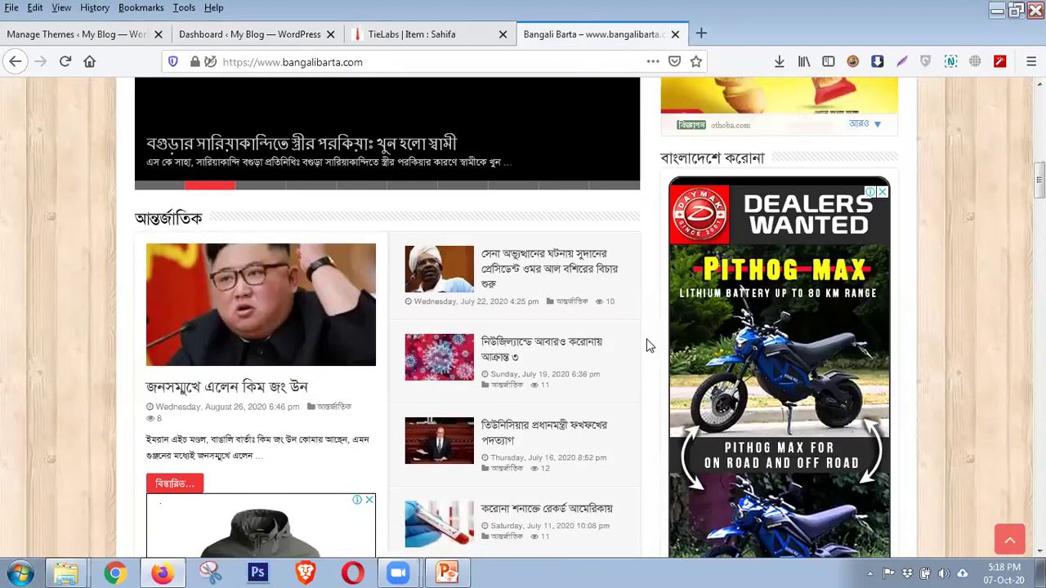
scroll(647, 343, down, 12)
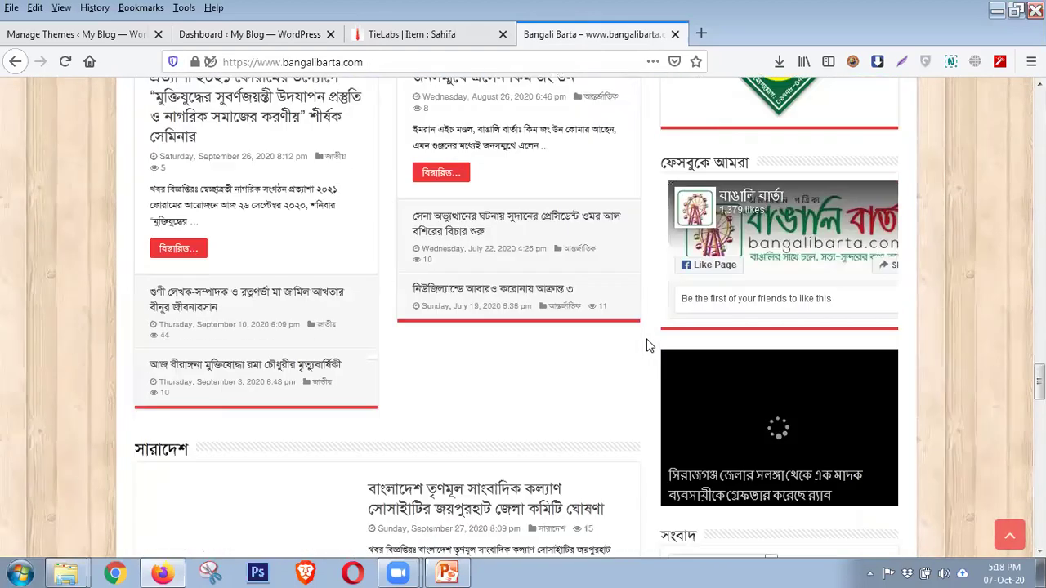
click(92, 37)
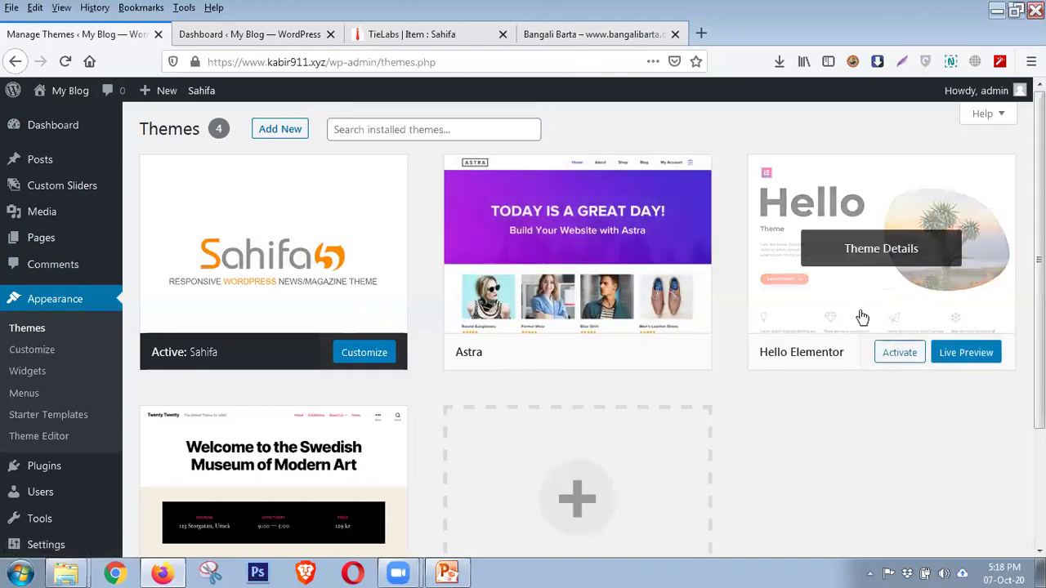
From the Sahifa sidebar flyout, open Documentation in a background tab while staying on Themes
scroll(299, 415, down, 2)
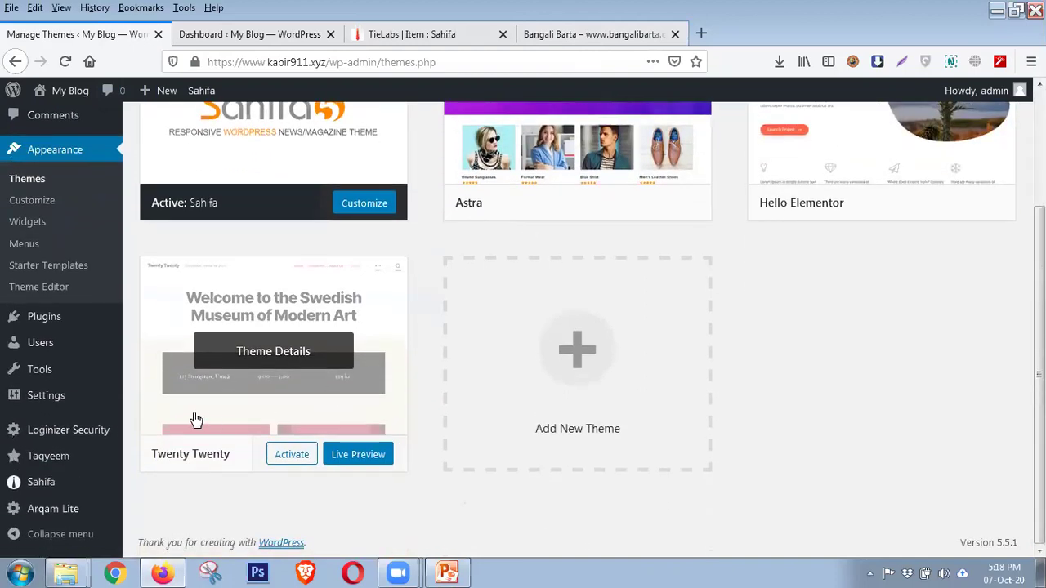
scroll(245, 381, up, 2)
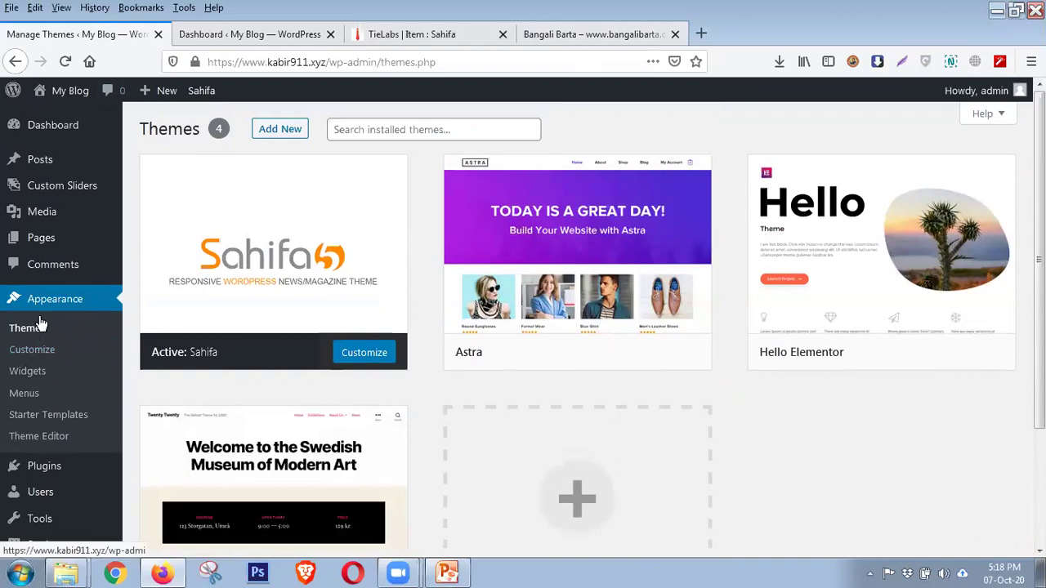
scroll(41, 323, down, 2)
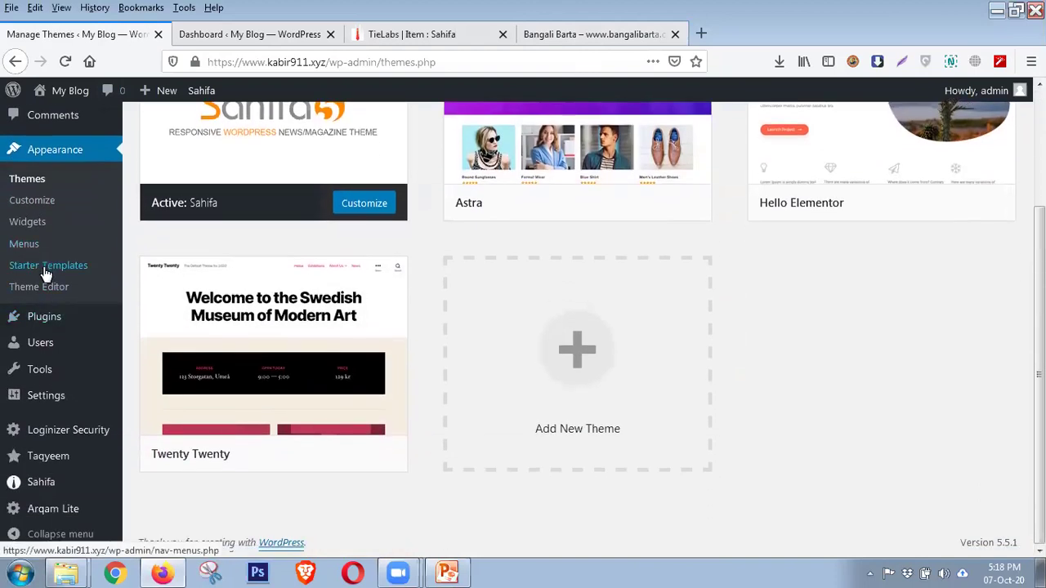
mouse_move(63, 459)
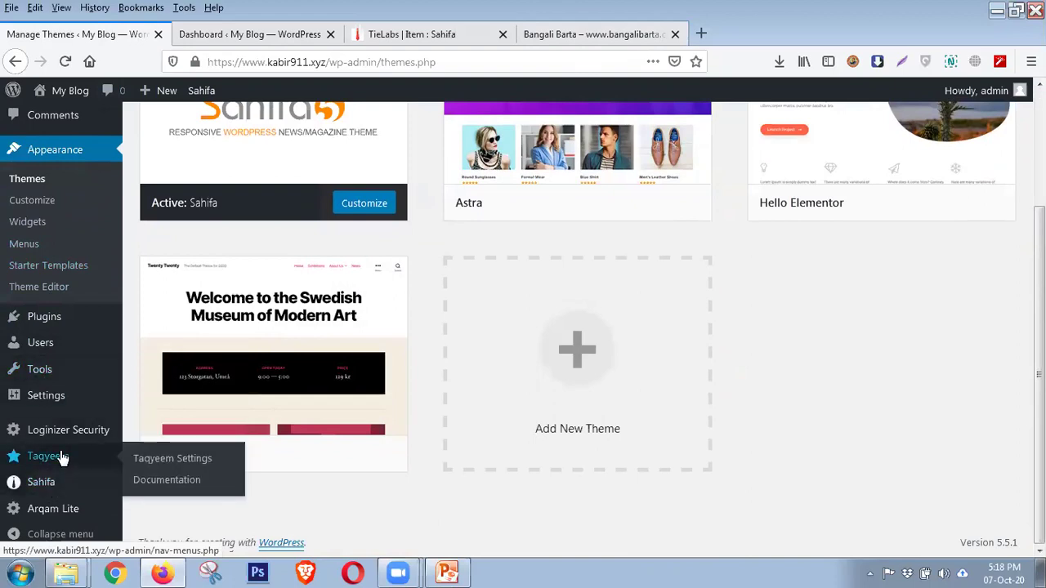
mouse_move(61, 483)
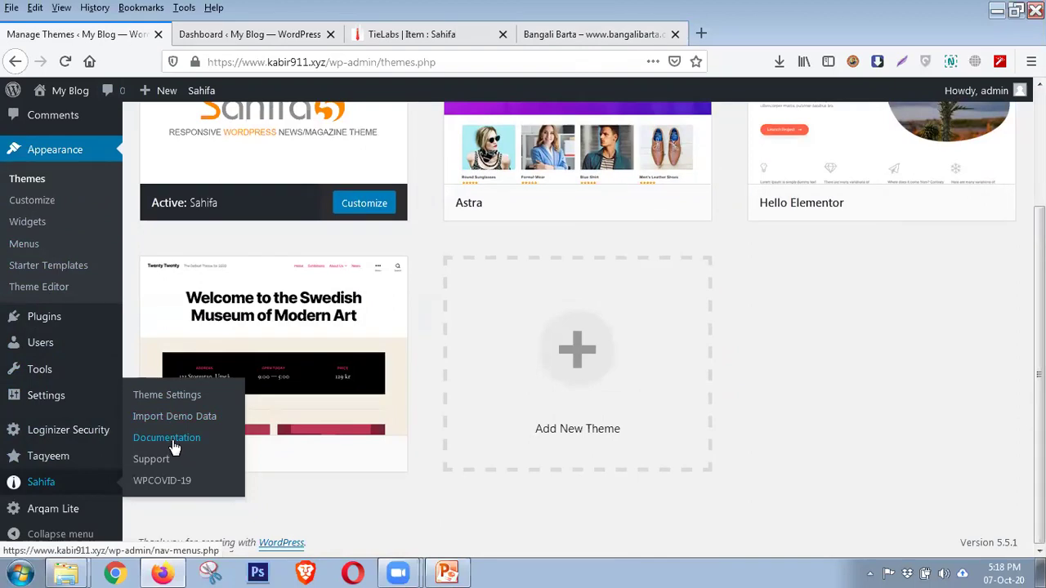
middle_click(173, 443)
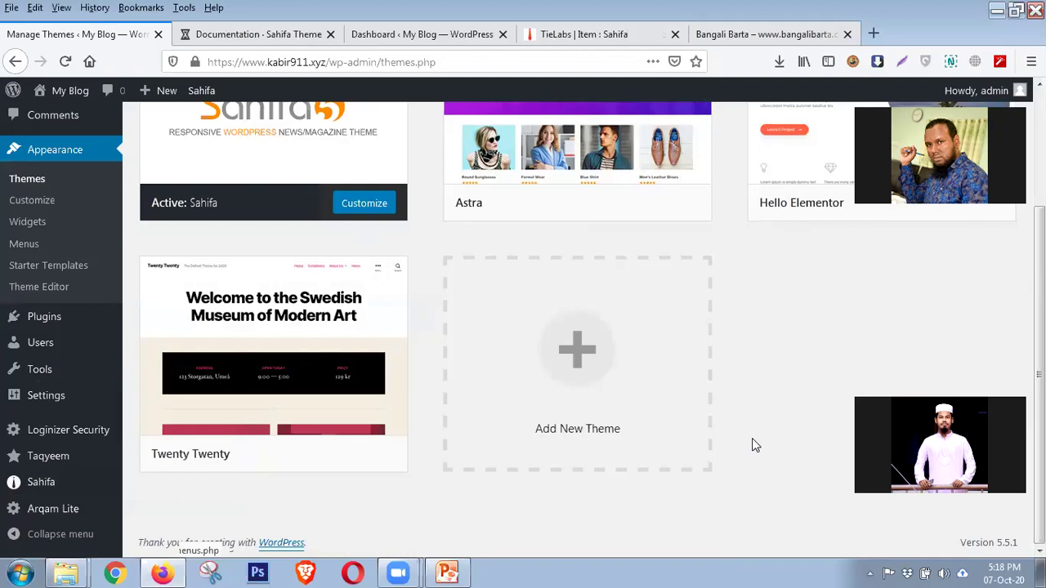
mouse_move(966, 92)
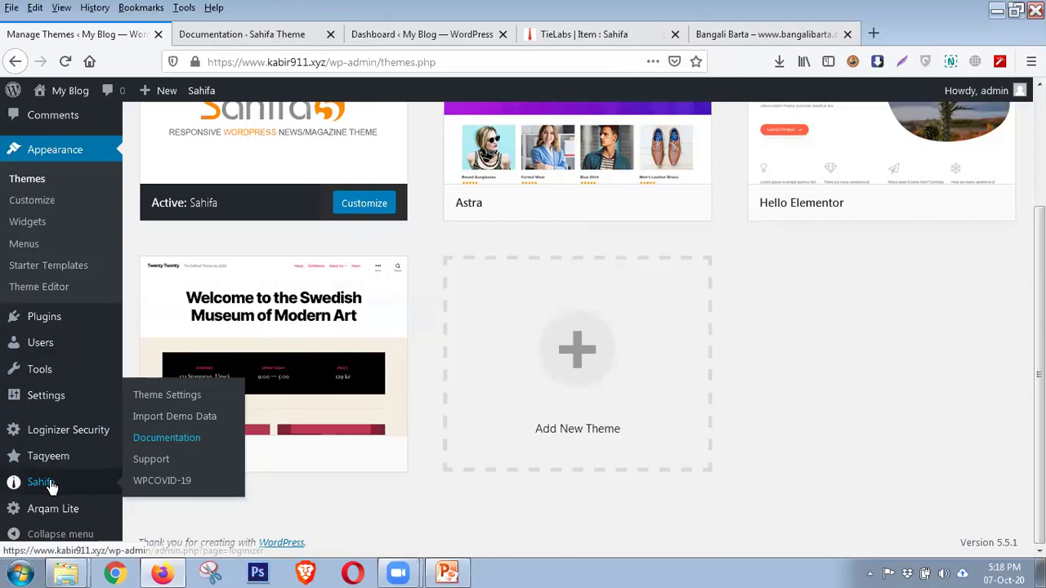
Switch to the Sahifa documentation and scroll down to the Installation section
click(259, 41)
scroll(332, 355, down, 3)
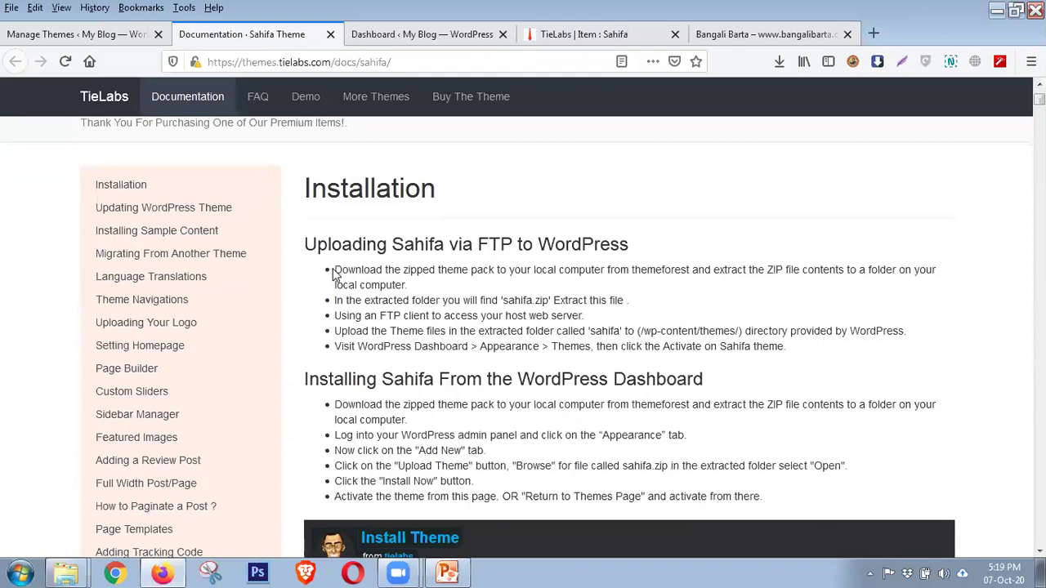
scroll(397, 282, down, 2)
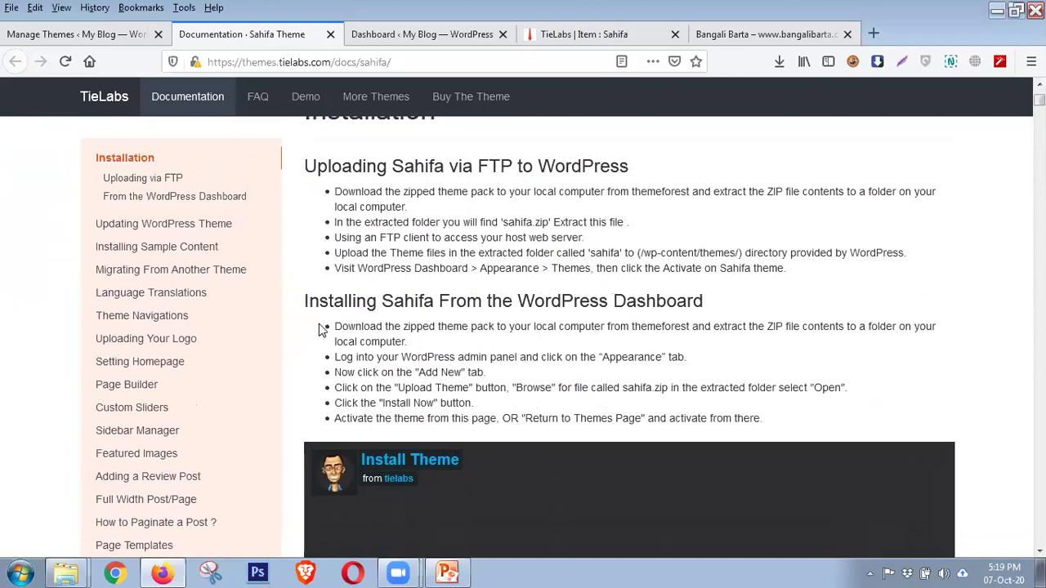
scroll(417, 309, down, 4)
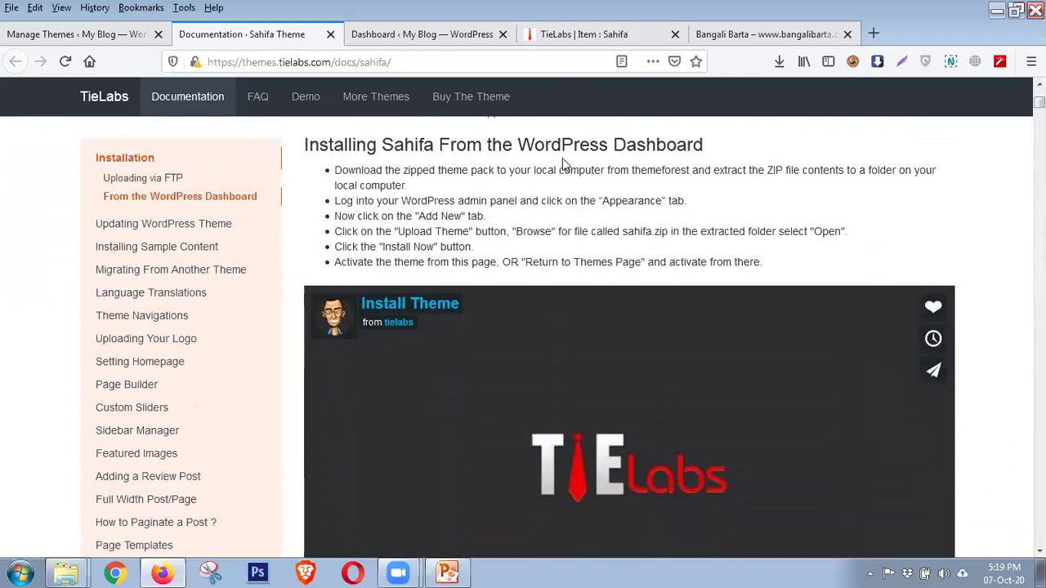
scroll(543, 216, down, 3)
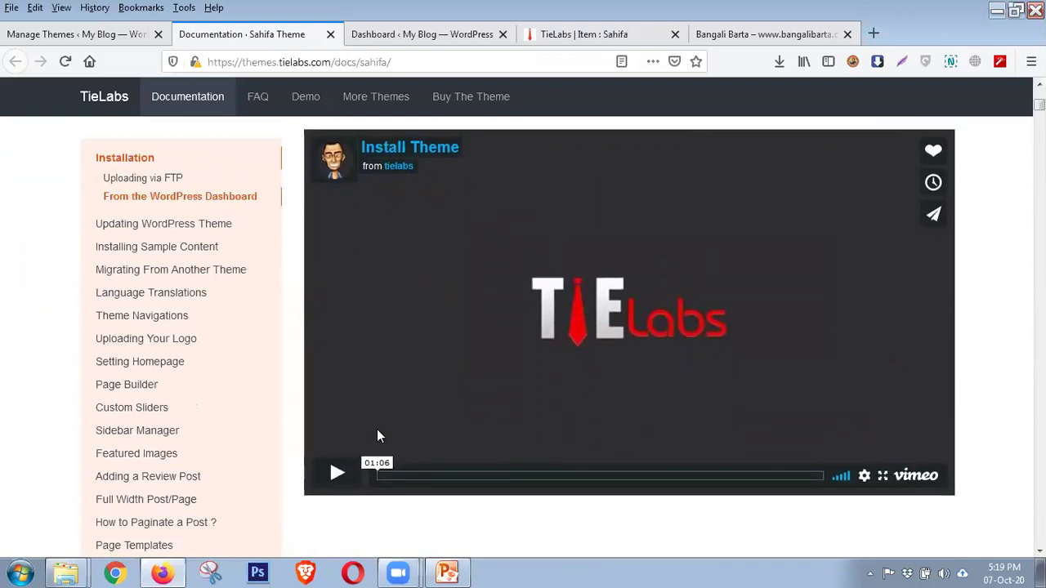
scroll(405, 388, up, 3)
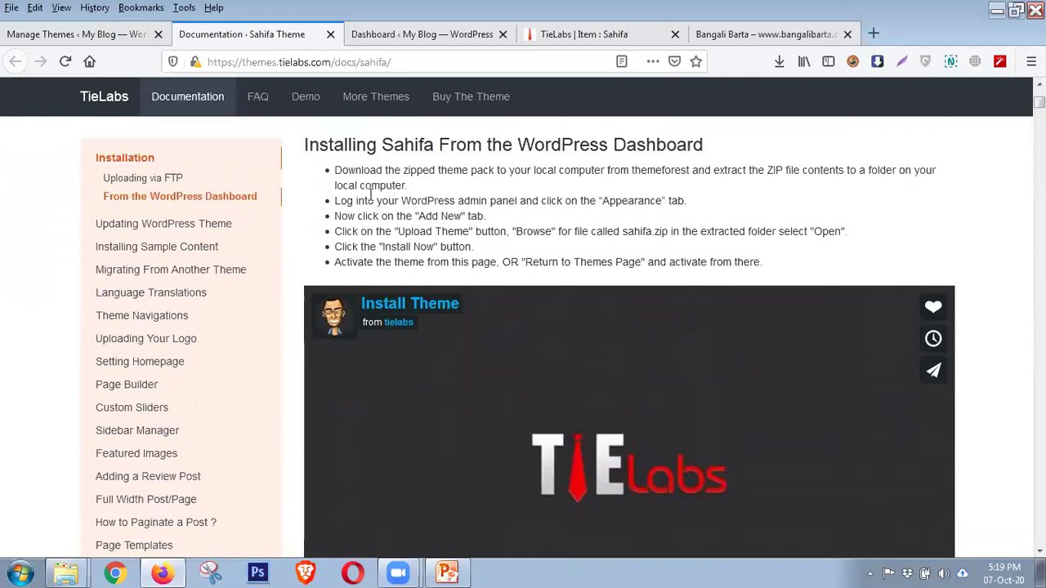
scroll(409, 196, down, 2)
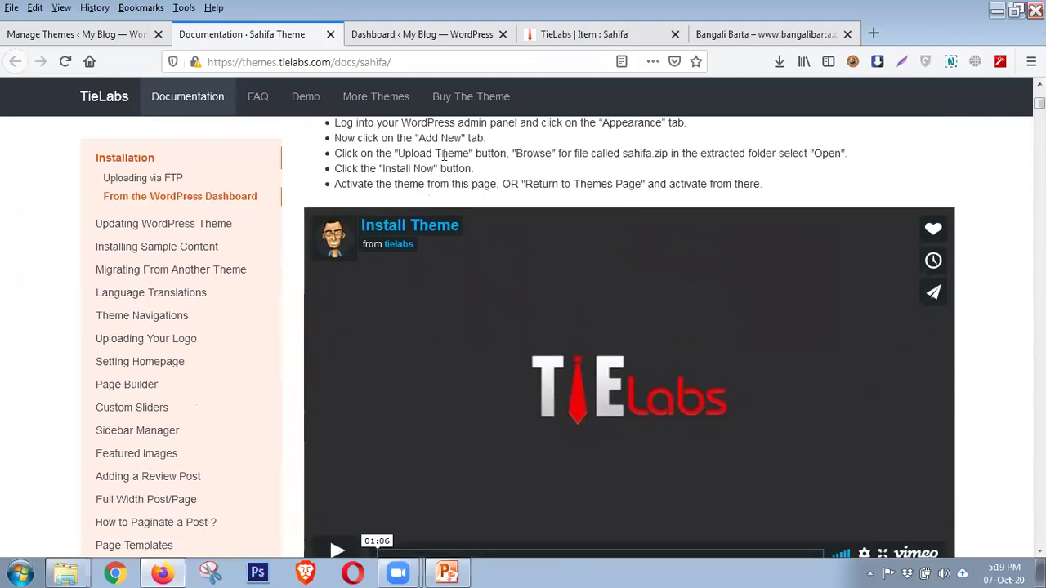
scroll(487, 304, down, 4)
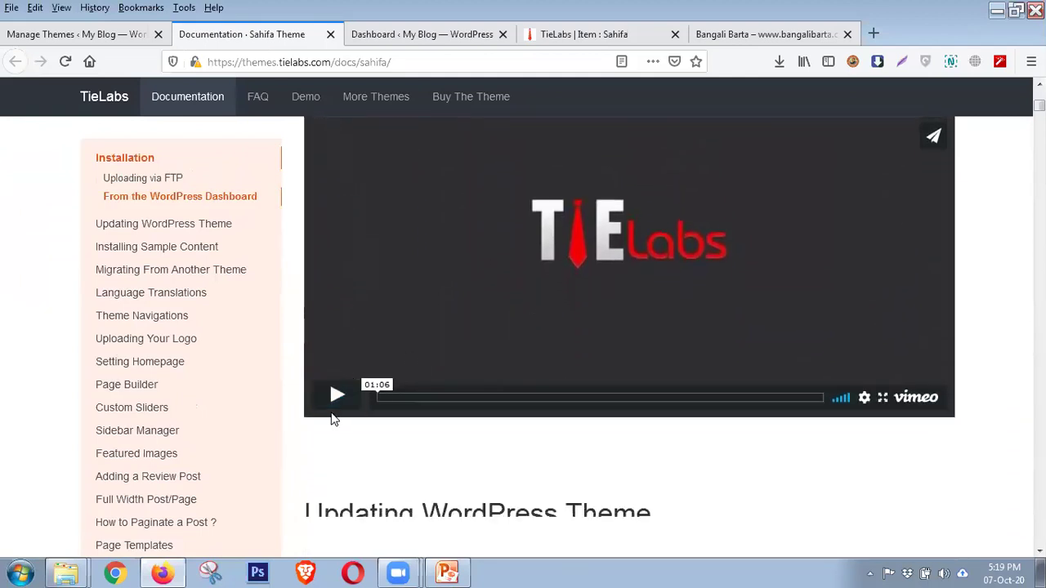
Play the Install Theme Vimeo video and pause it at 00:56
click(336, 399)
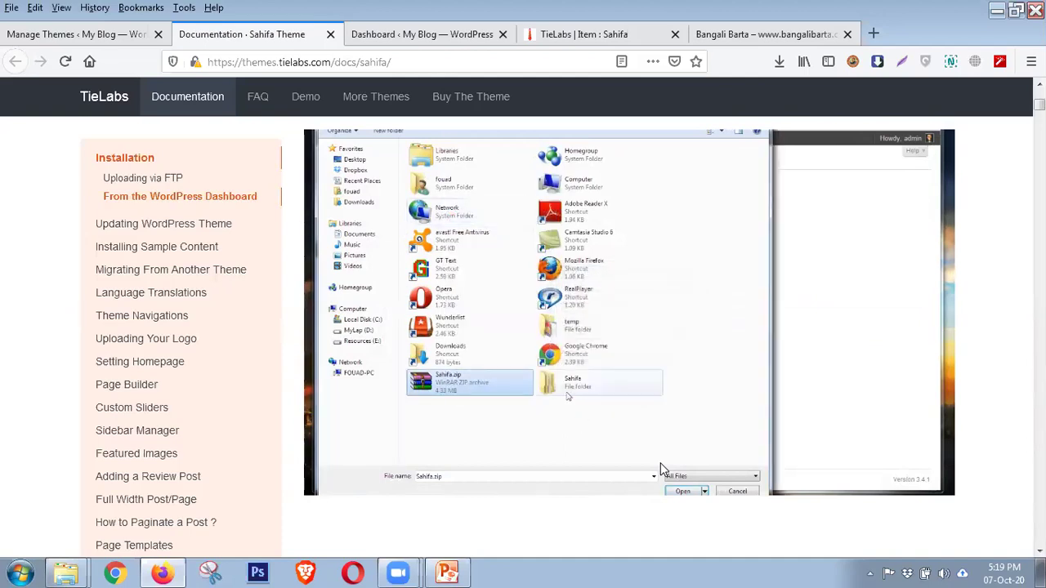
mouse_move(640, 467)
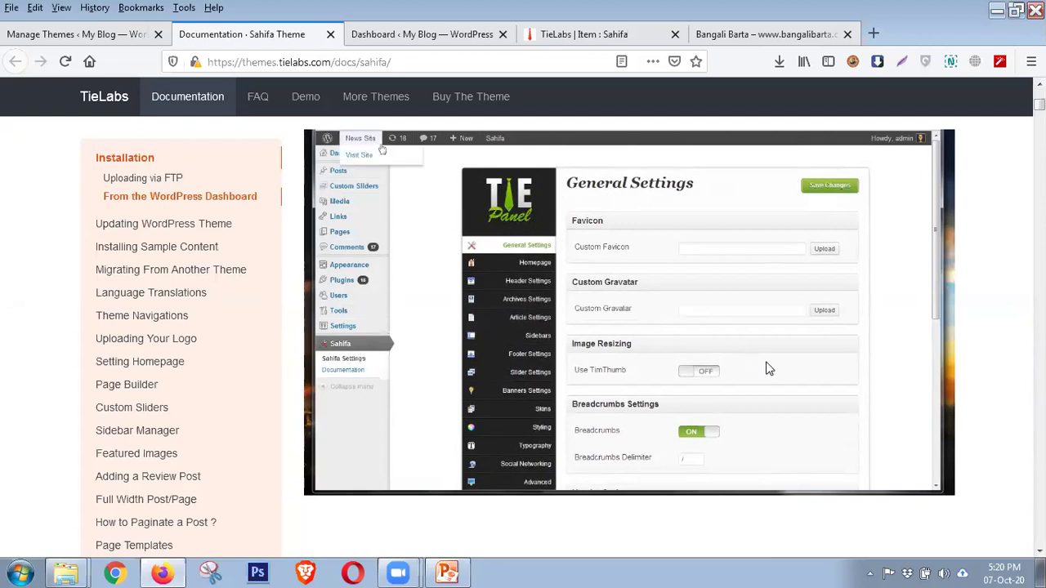
click(333, 485)
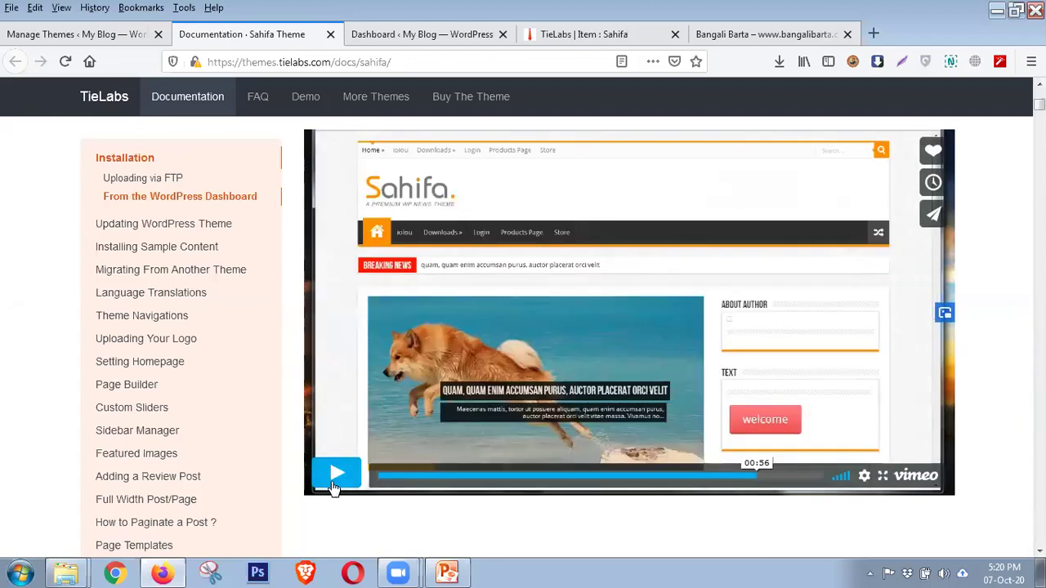
Scroll through the Sahifa documentation from Customize Categories down to Leverage Browser Caching
scroll(946, 355, down, 5)
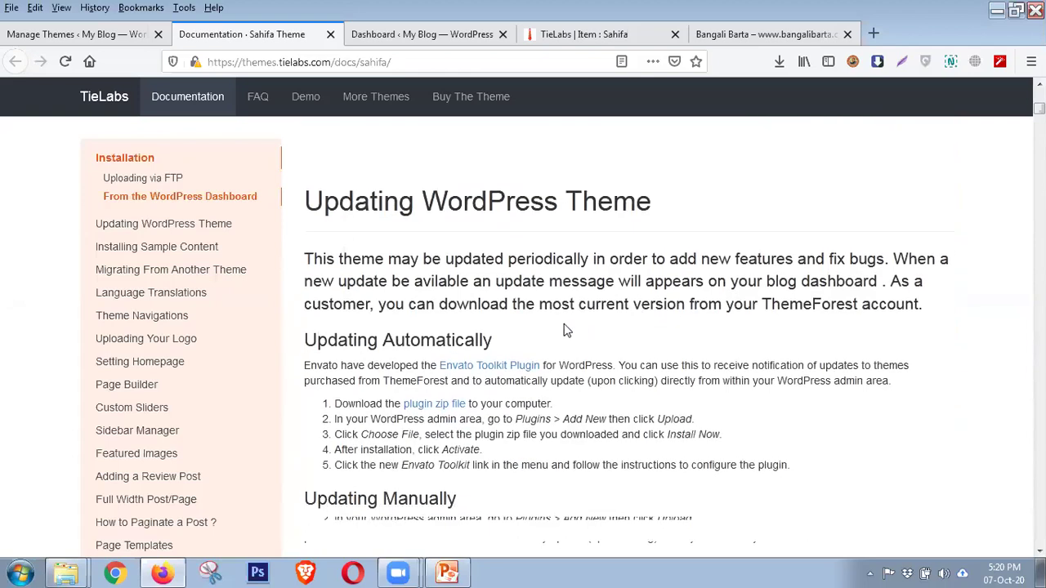
scroll(441, 278, up, 2)
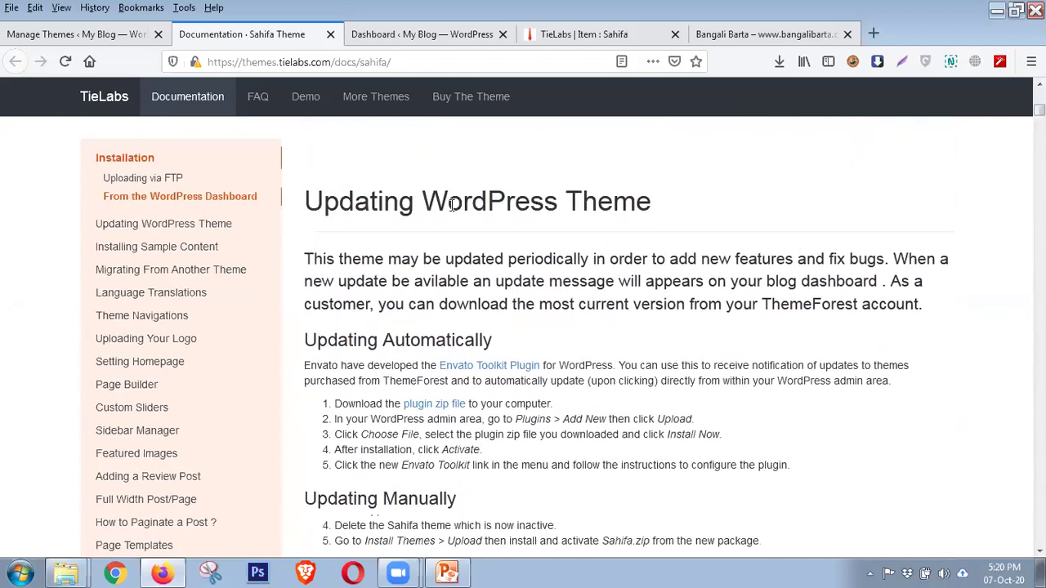
scroll(357, 275, down, 5)
scroll(326, 275, down, 4)
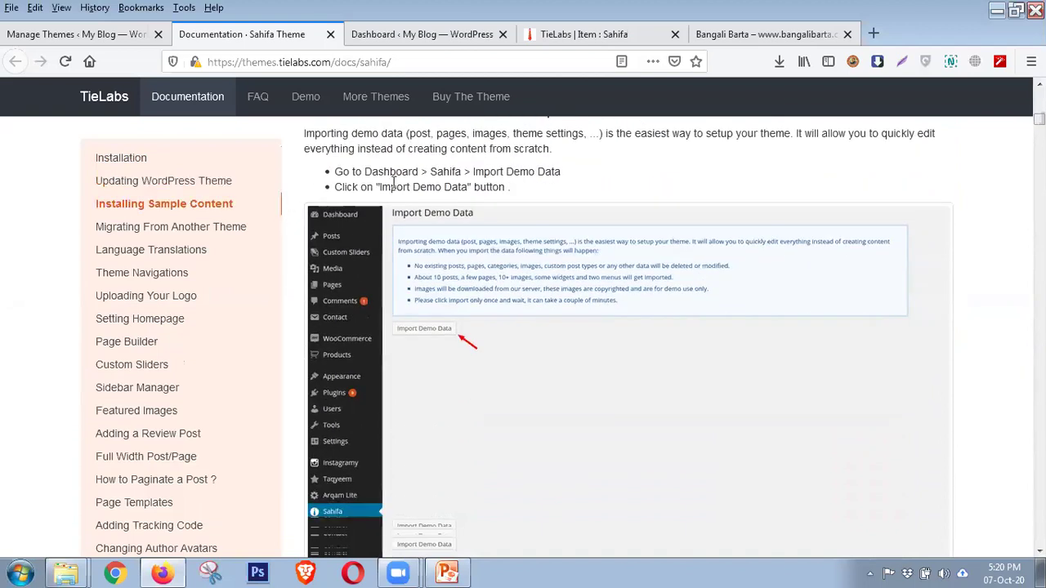
scroll(422, 236, down, 3)
scroll(425, 237, up, 3)
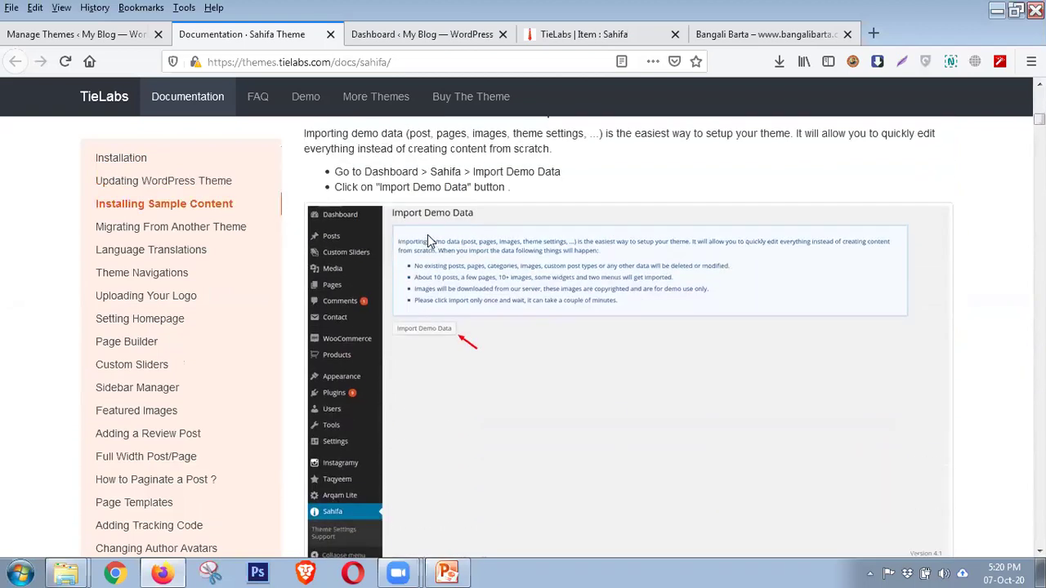
scroll(428, 234, down, 10)
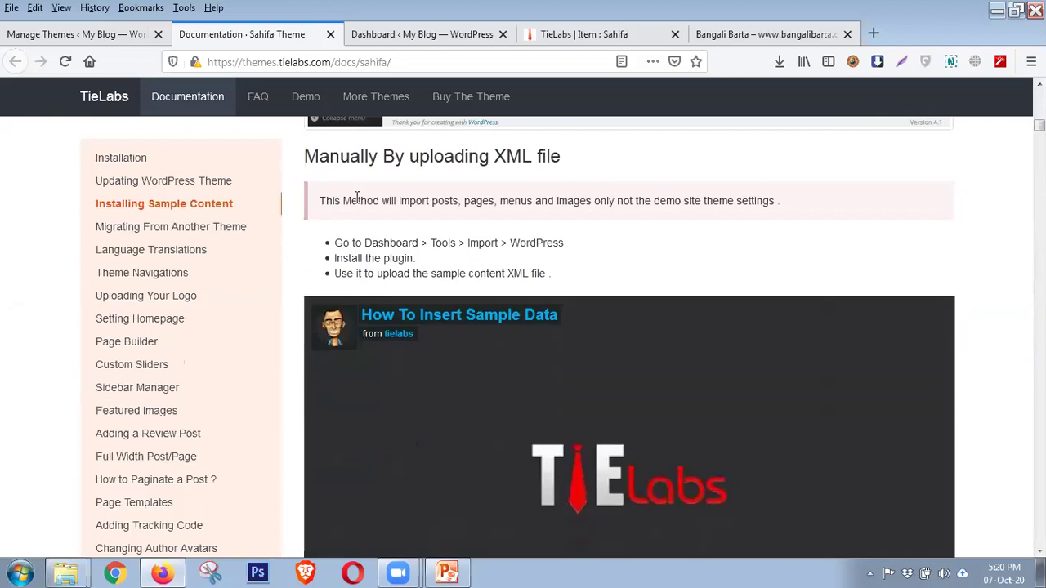
scroll(426, 241, down, 4)
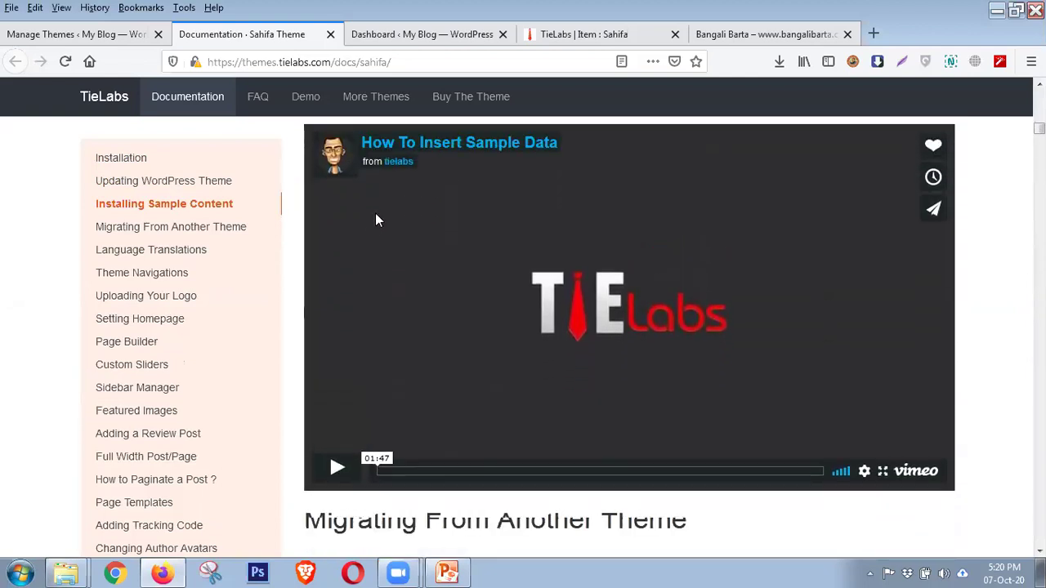
scroll(542, 253, up, 2)
scroll(532, 291, down, 10)
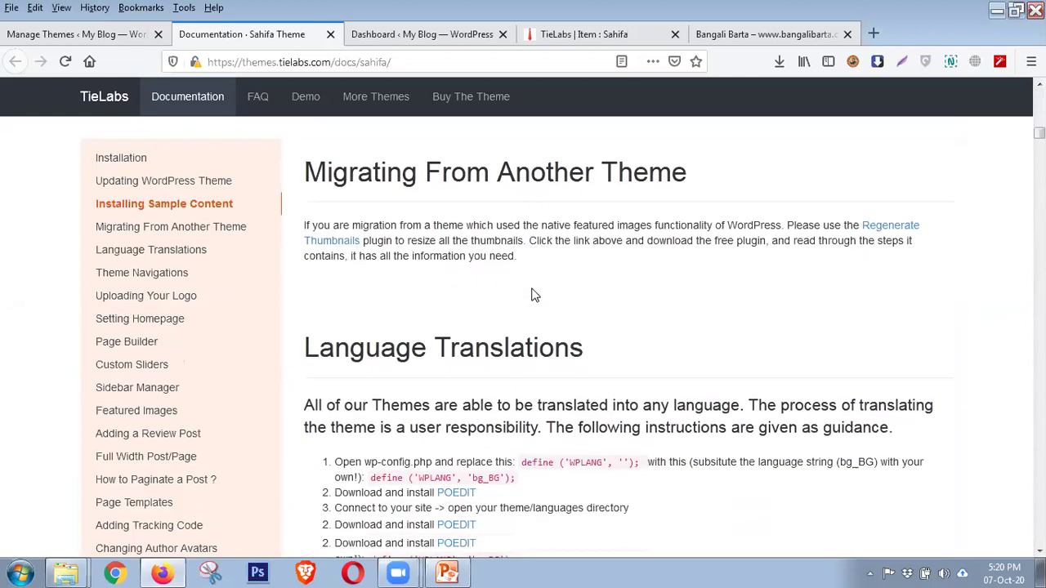
scroll(531, 294, down, 4)
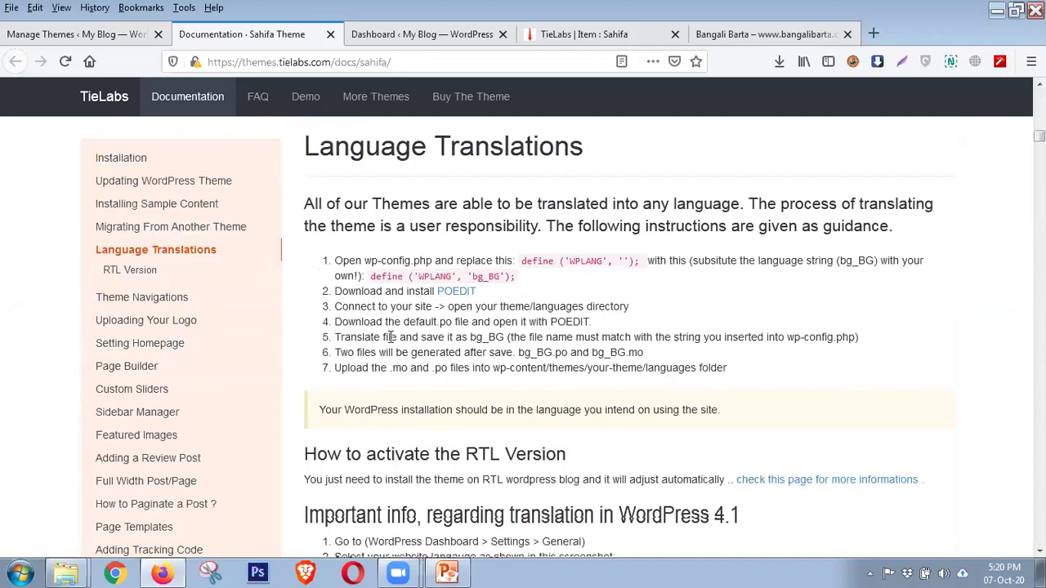
scroll(392, 337, down, 18)
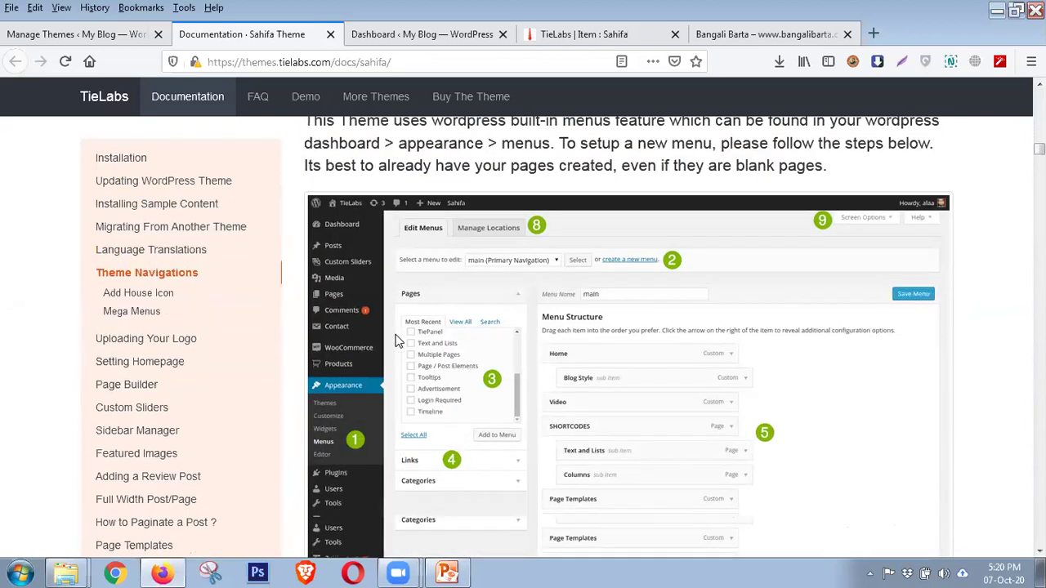
scroll(395, 340, down, 15)
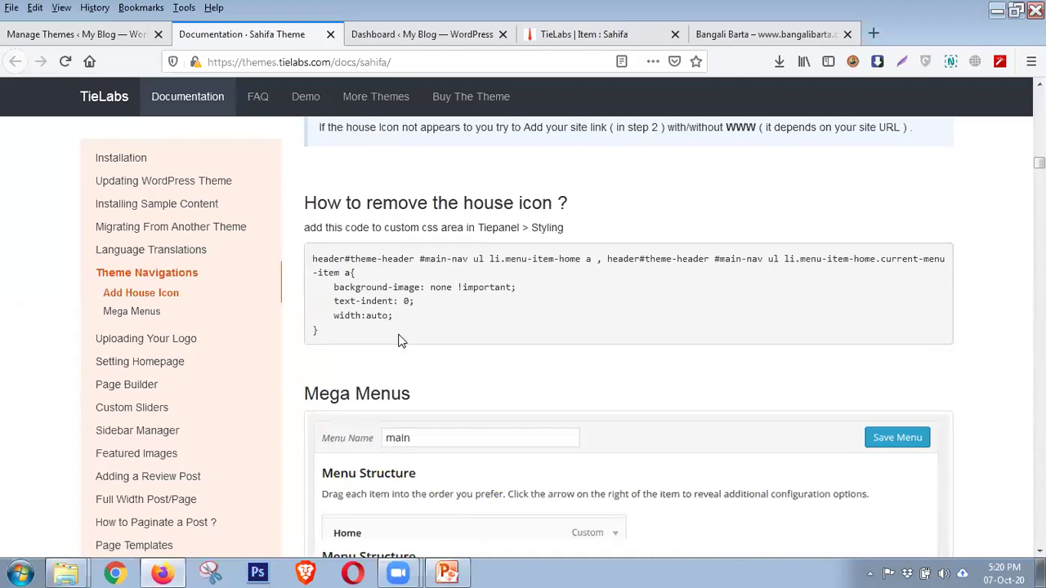
scroll(444, 378, down, 15)
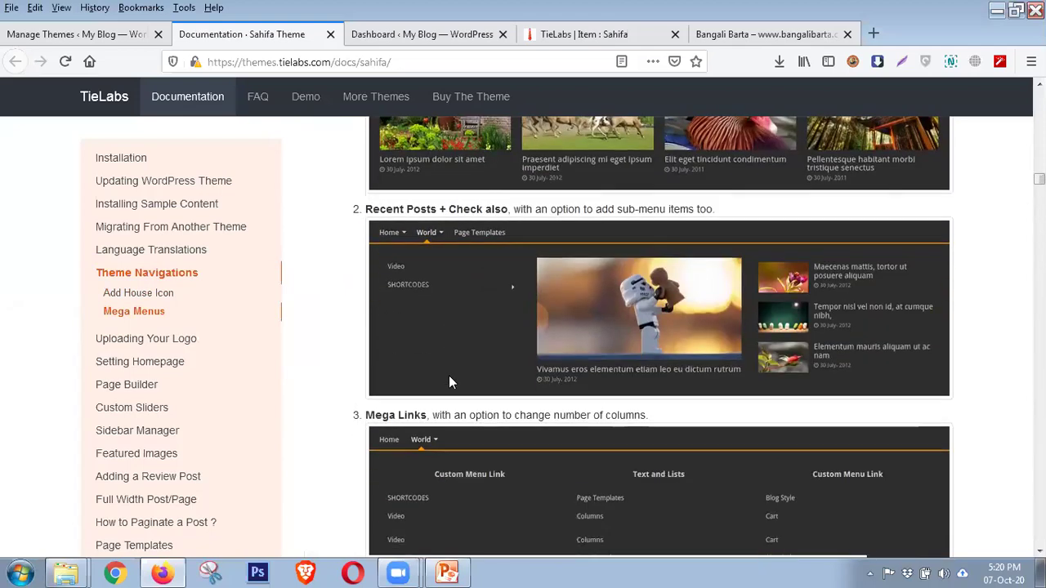
scroll(449, 381, down, 10)
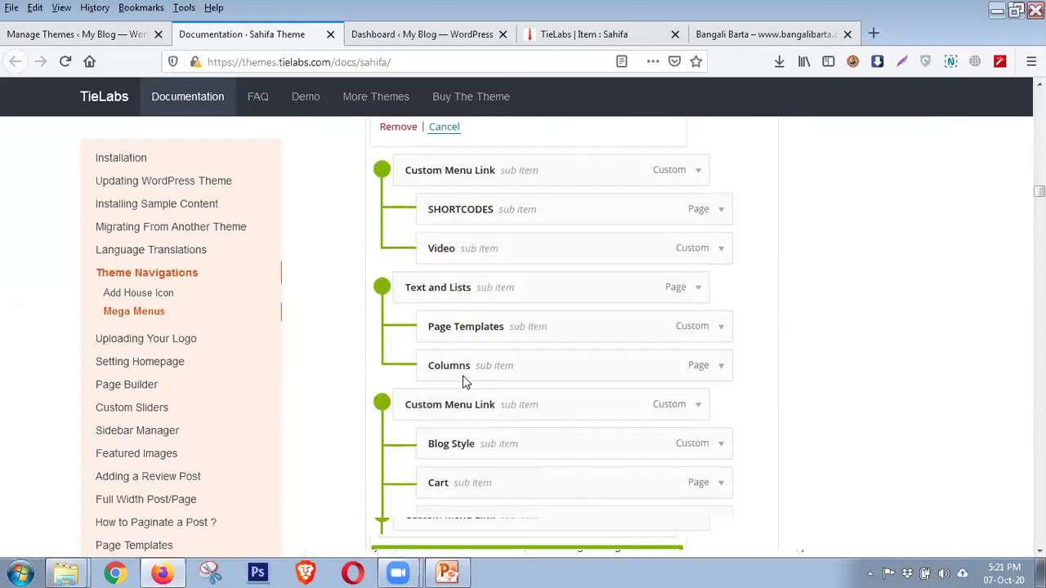
scroll(464, 381, down, 15)
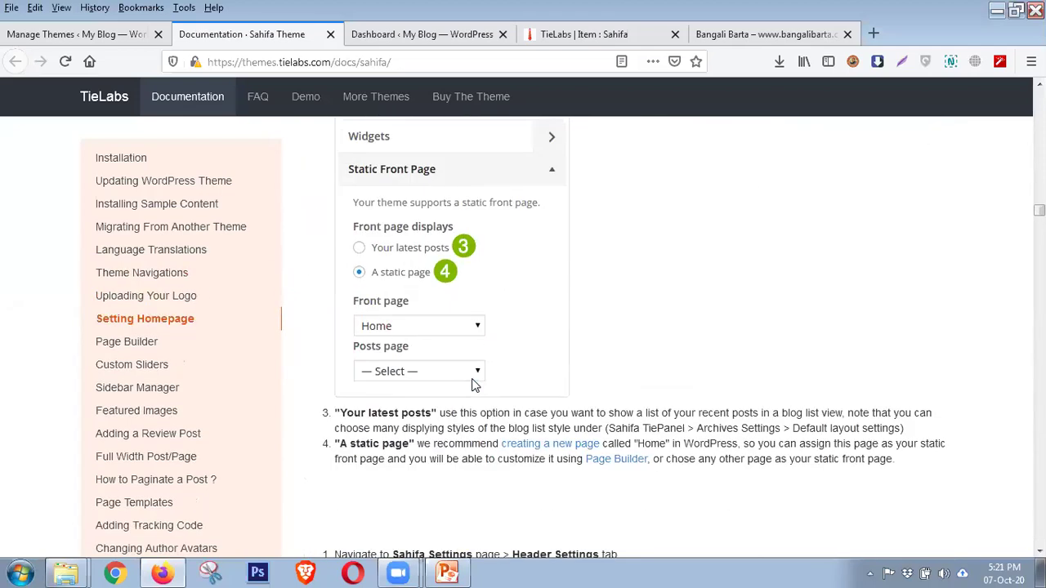
scroll(474, 384, down, 15)
scroll(474, 384, down, 15)
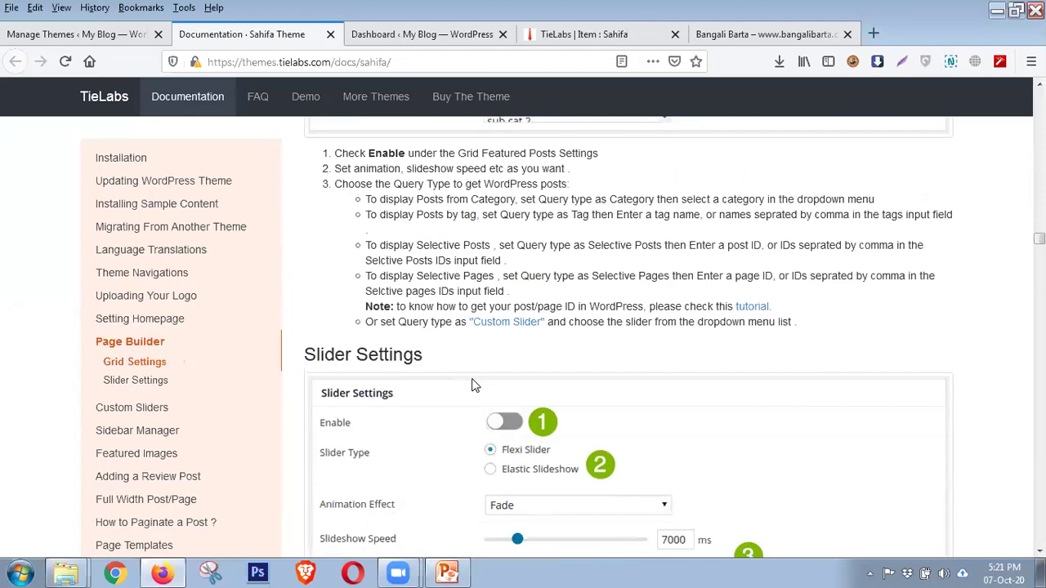
scroll(475, 384, down, 4)
scroll(474, 384, down, 15)
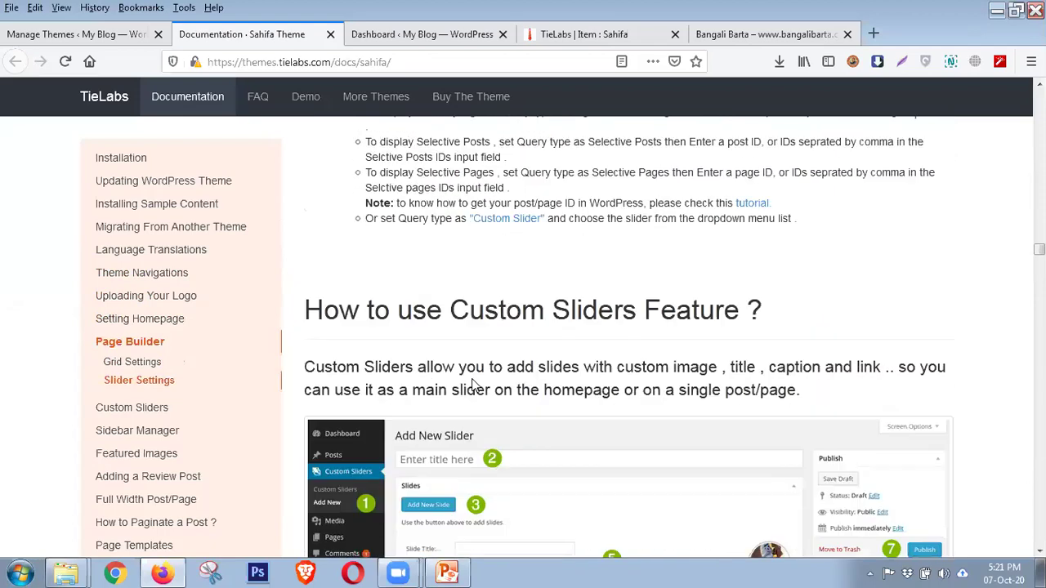
scroll(474, 384, down, 12)
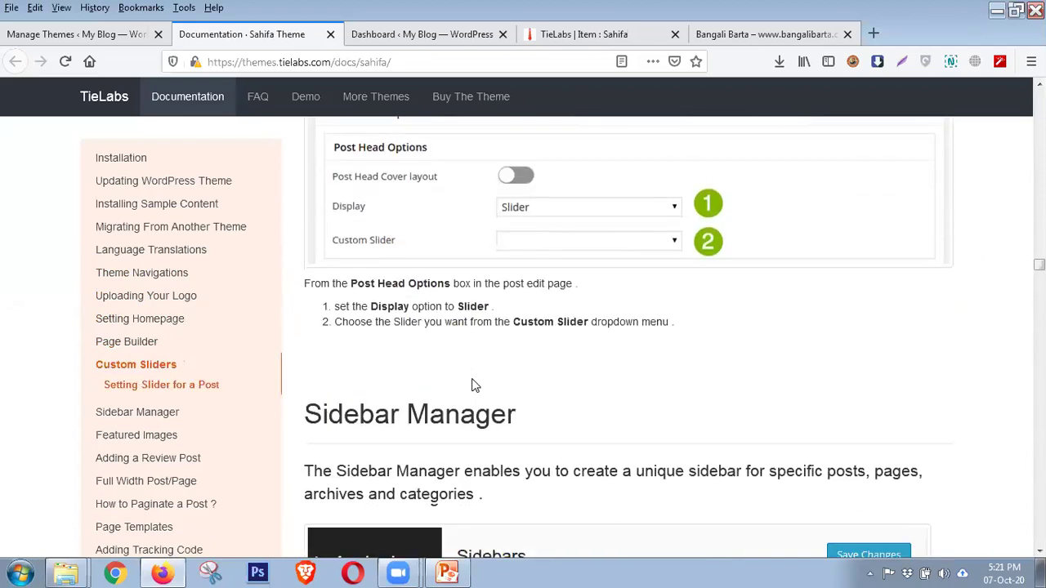
scroll(474, 384, down, 15)
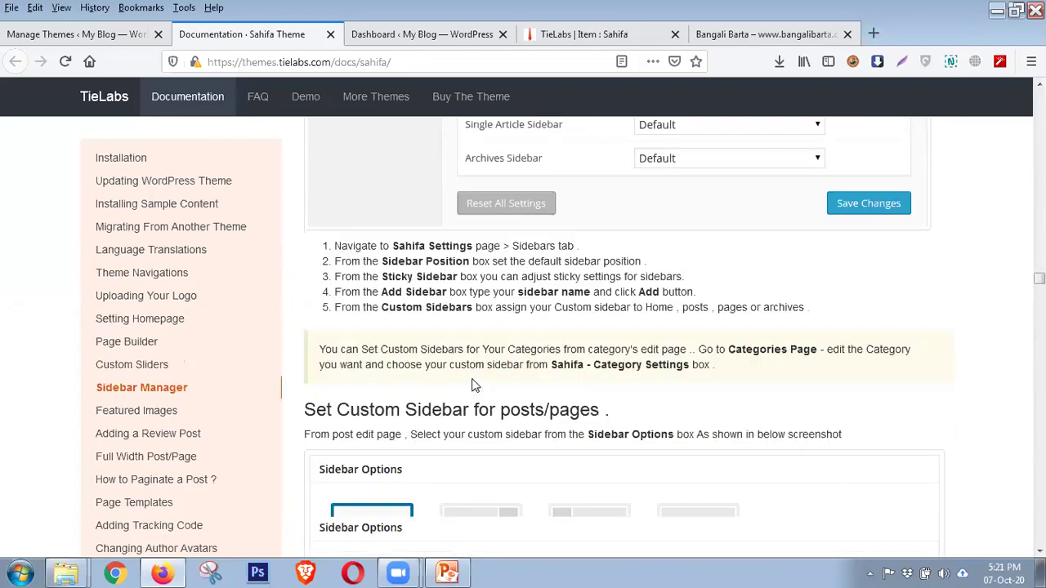
scroll(472, 385, down, 15)
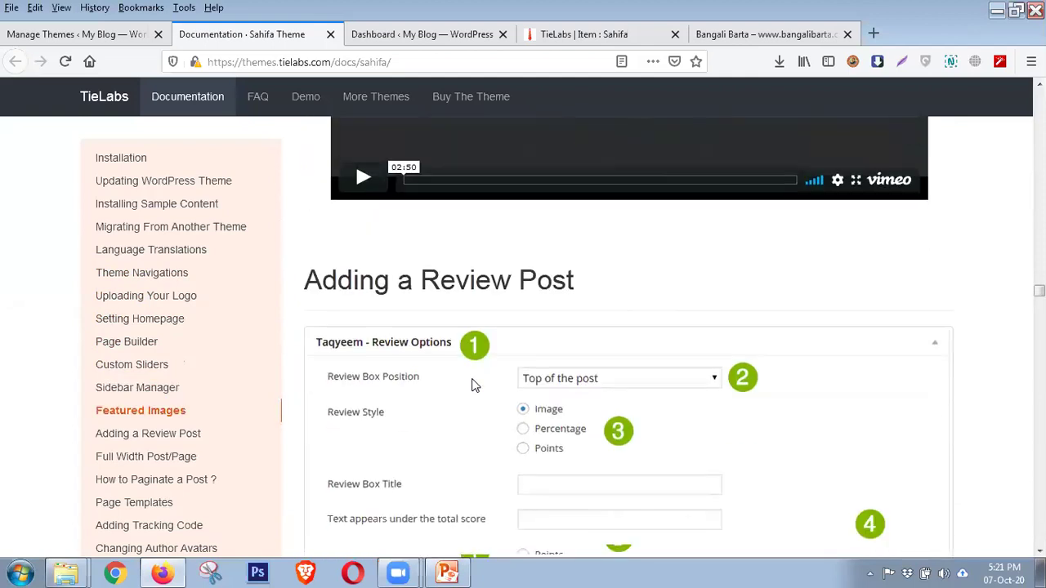
scroll(473, 385, down, 15)
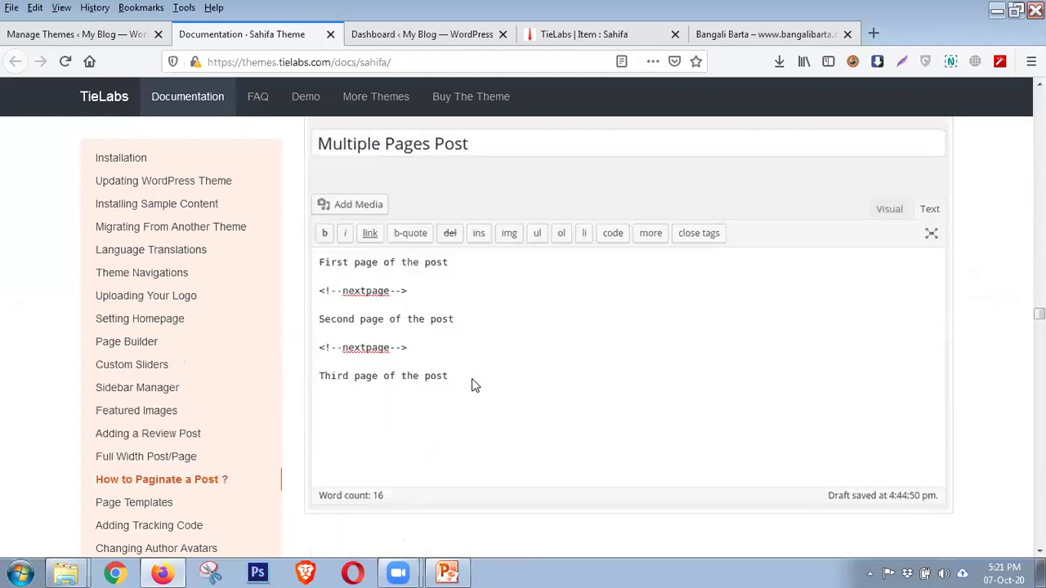
scroll(472, 382, down, 4)
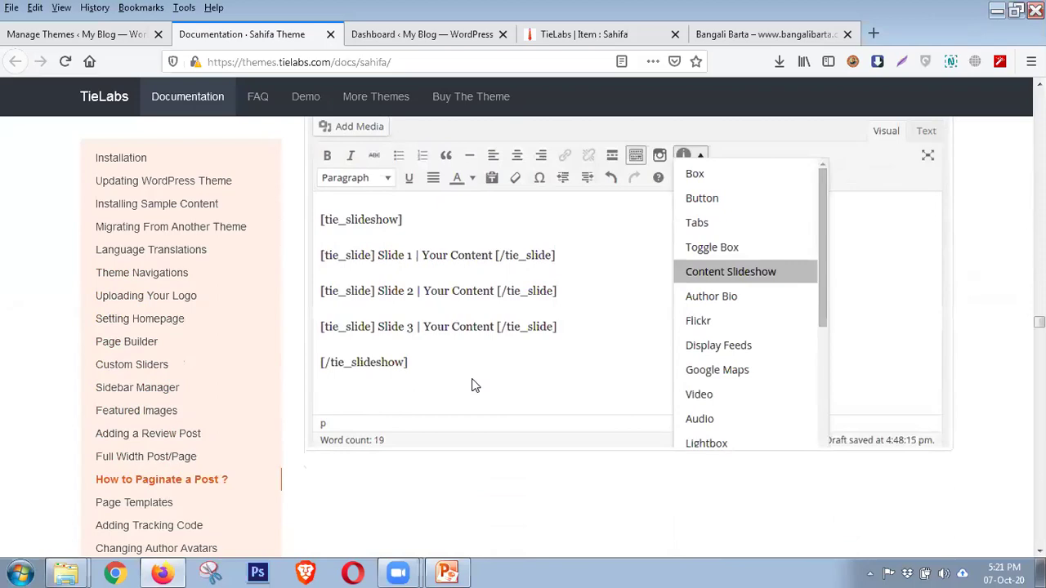
scroll(472, 385, down, 12)
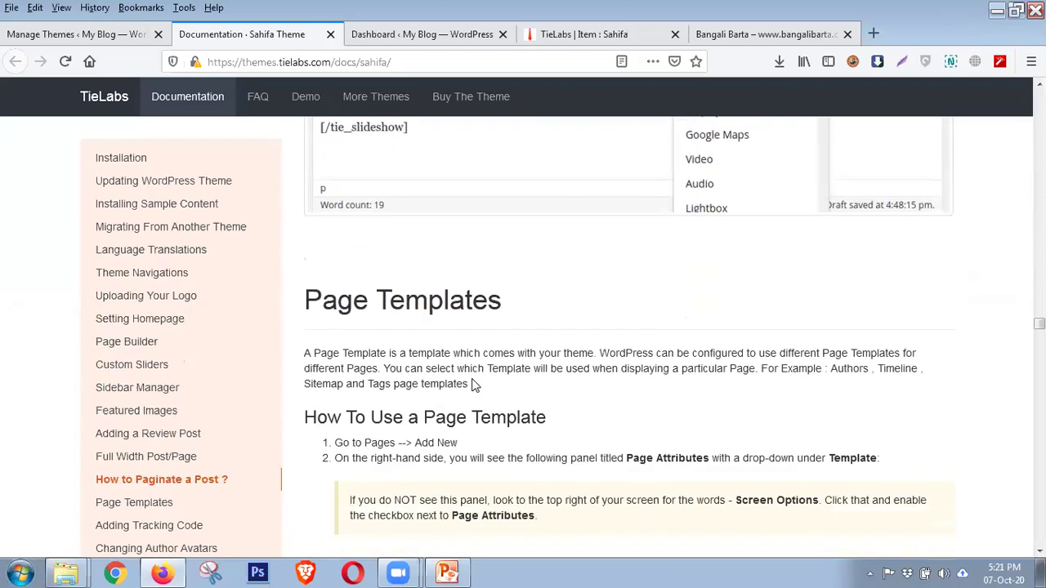
scroll(474, 385, down, 15)
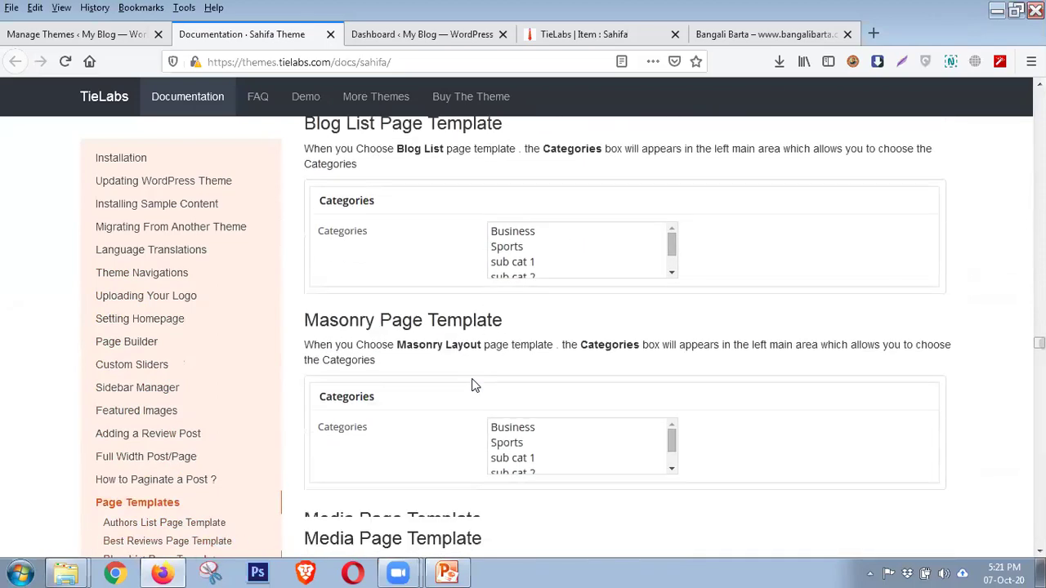
scroll(472, 382, down, 15)
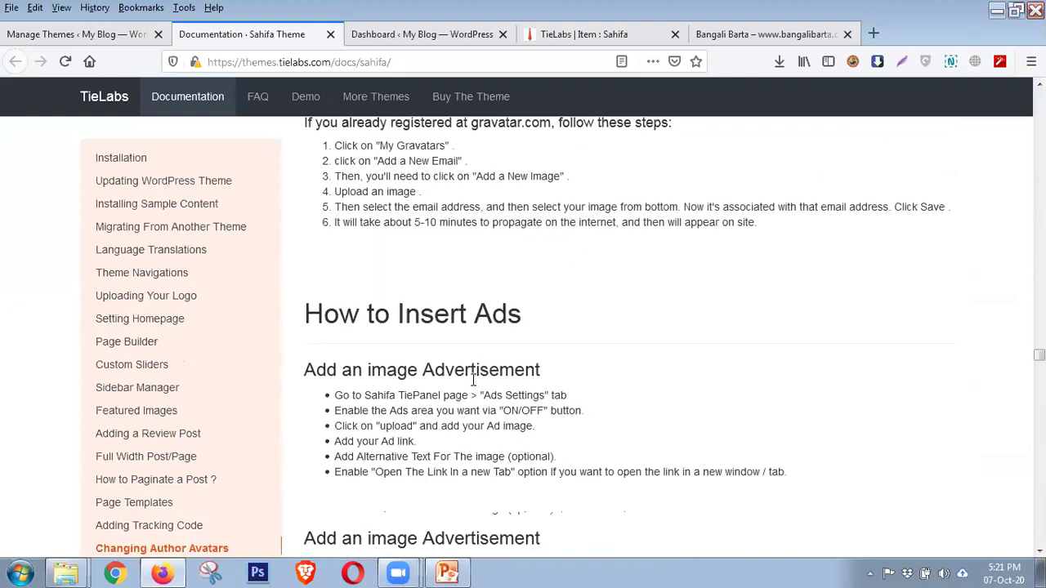
scroll(473, 385, down, 3)
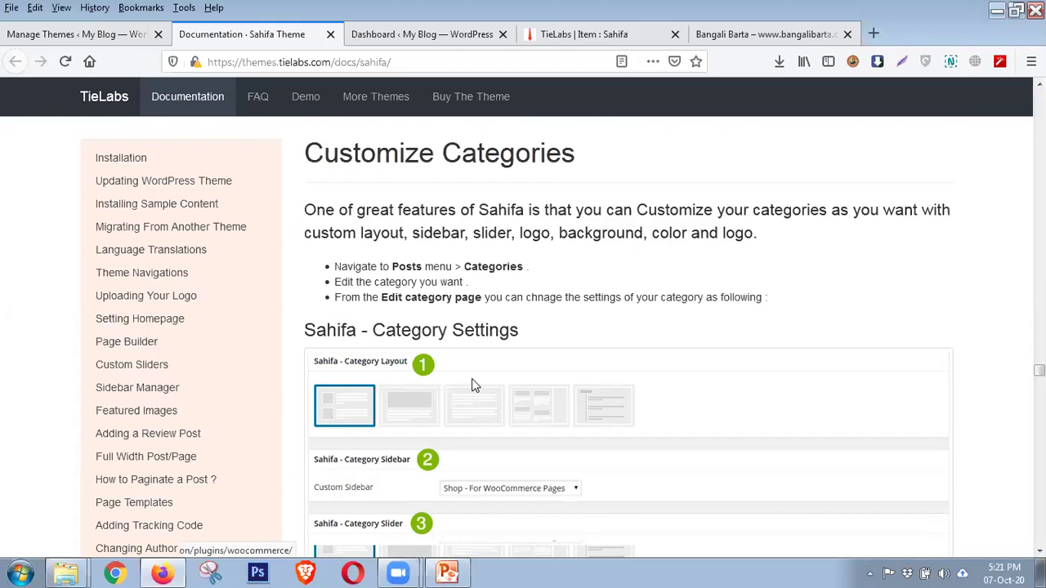
scroll(585, 369, down, 15)
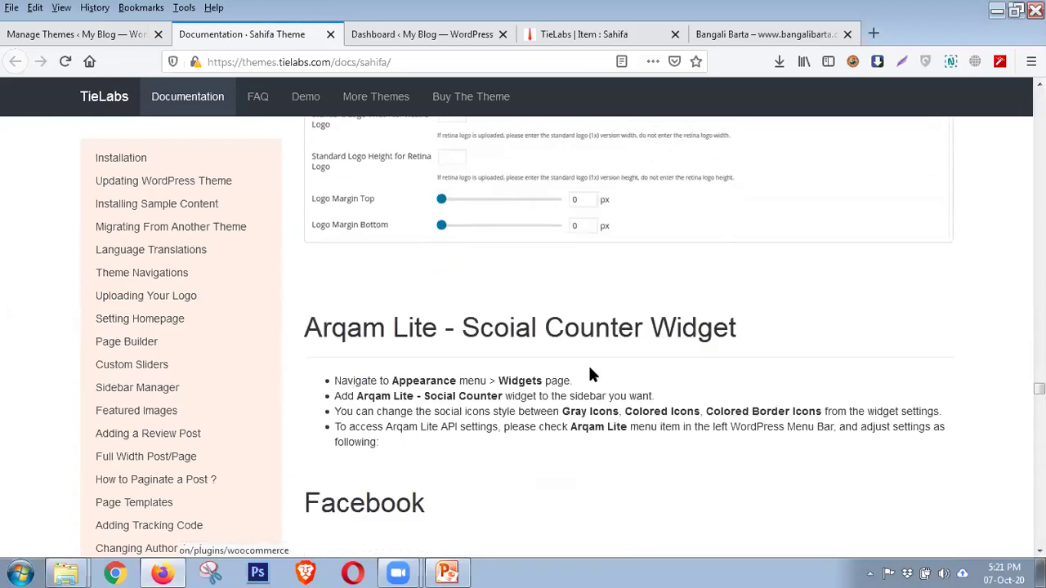
scroll(592, 374, down, 20)
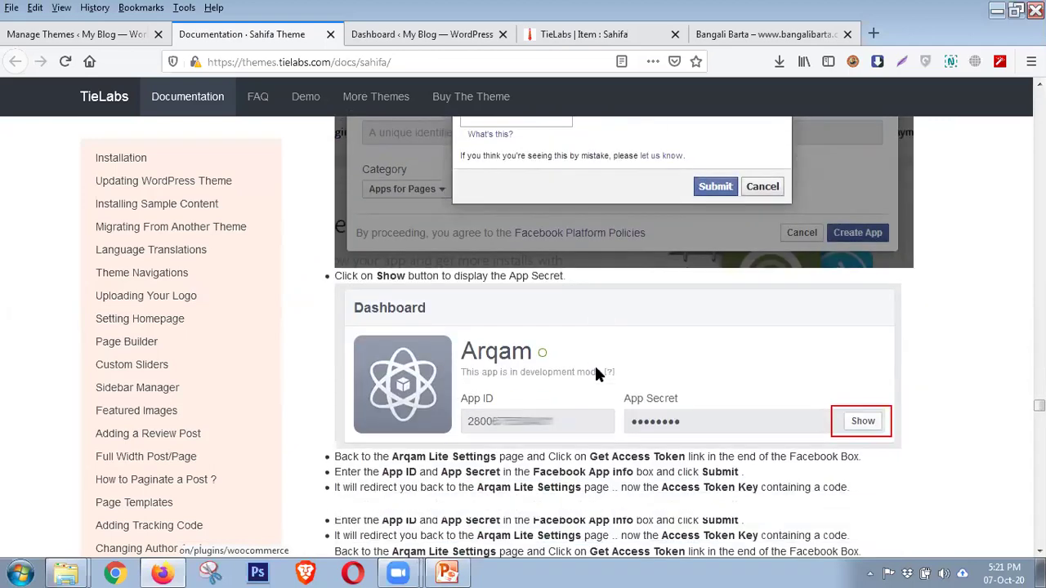
scroll(595, 373, down, 20)
scroll(595, 373, down, 20)
scroll(592, 385, down, 20)
scroll(591, 385, down, 20)
scroll(592, 385, down, 20)
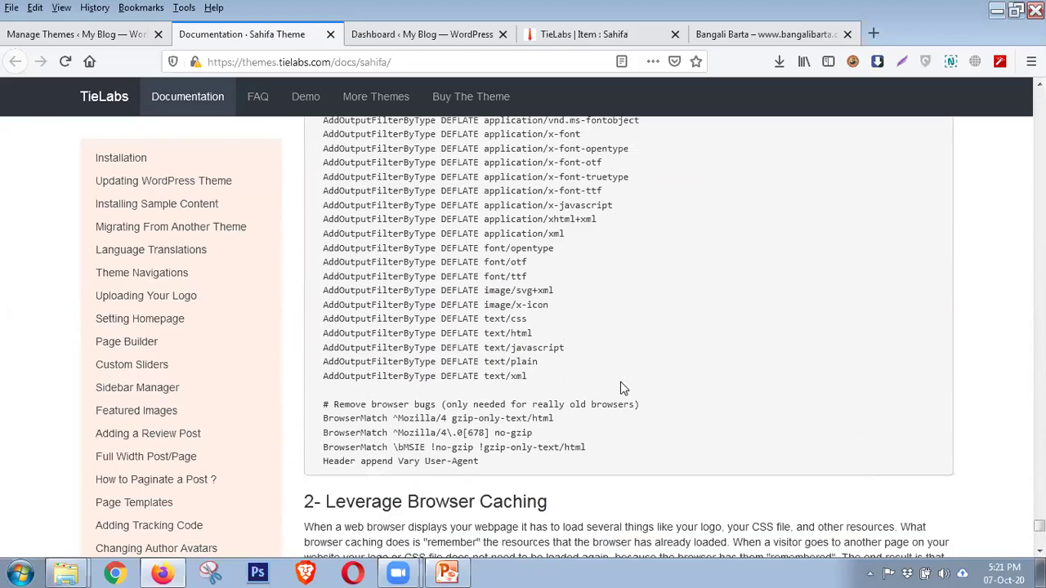
scroll(620, 388, down, 10)
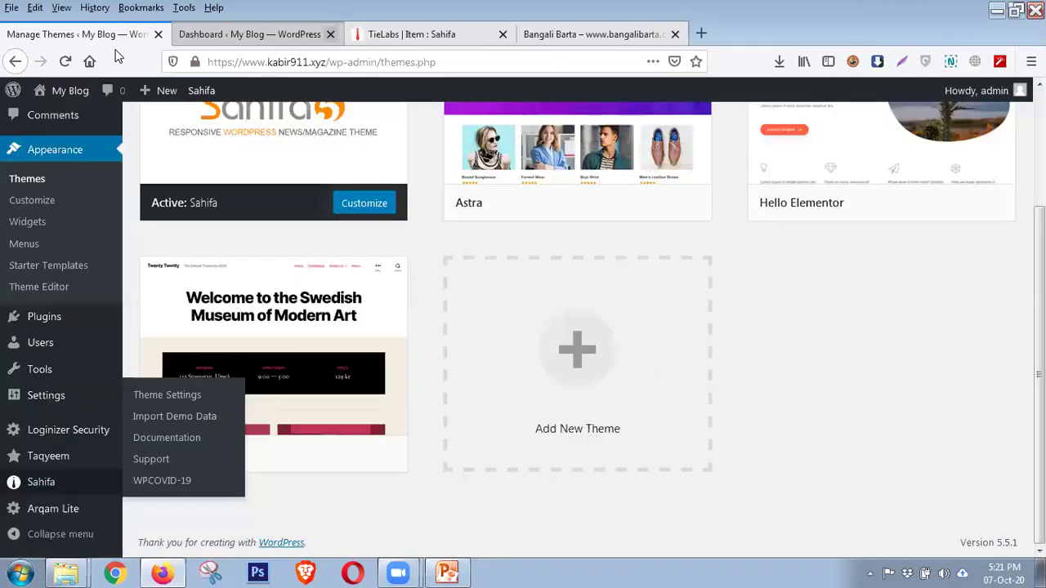
Close the old documentation tab and reopen Sahifa Documentation in a fresh tab. Return to My Blog and open Sahifa > Import Demo Data
click(331, 35)
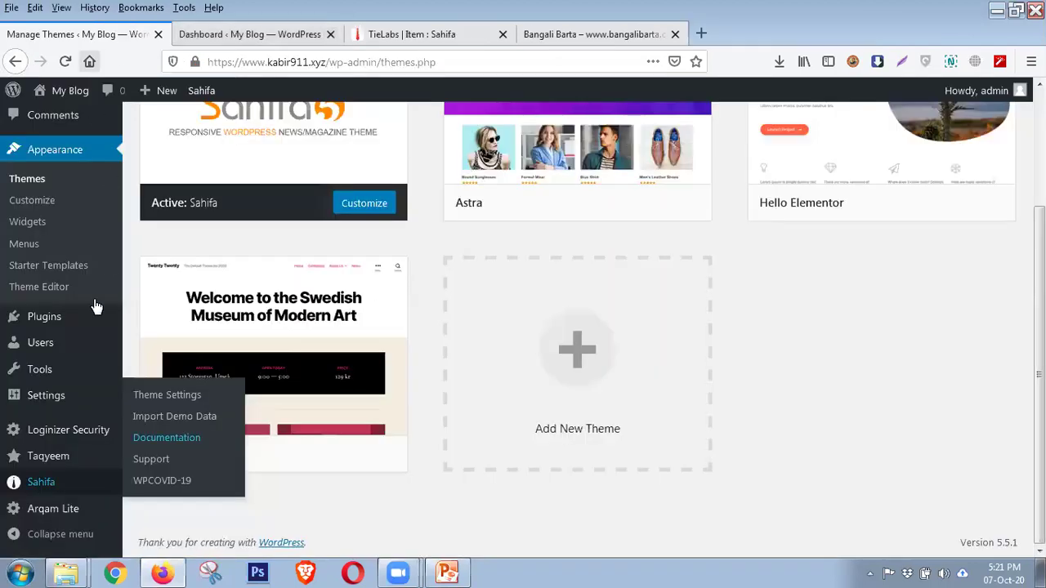
click(160, 445)
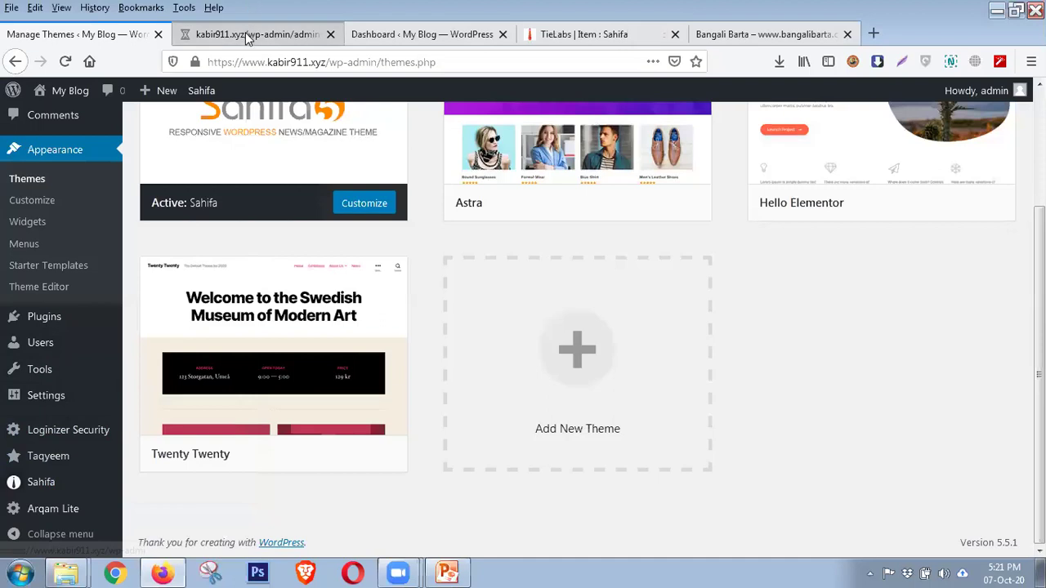
click(203, 35)
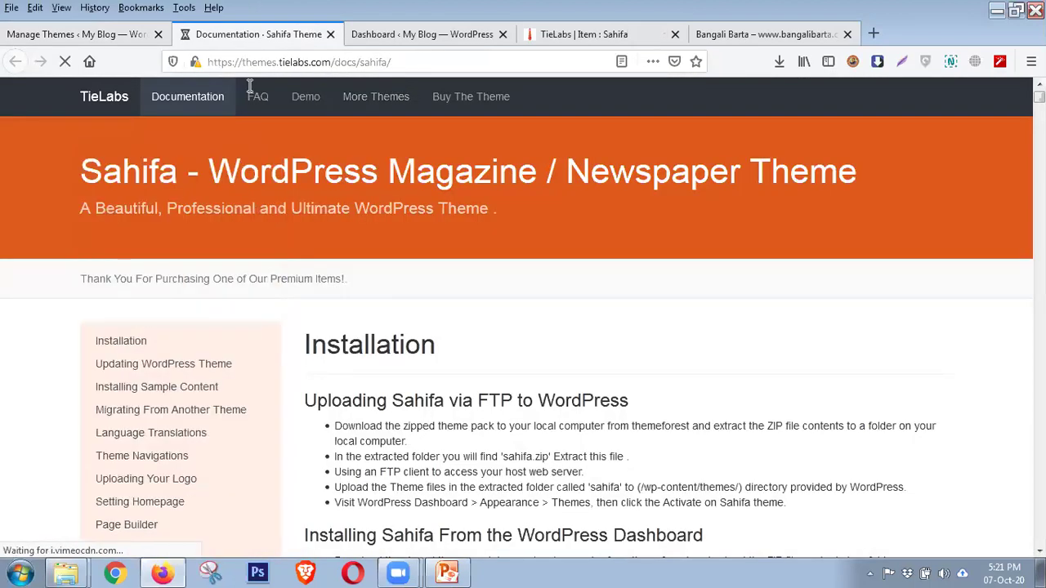
click(121, 35)
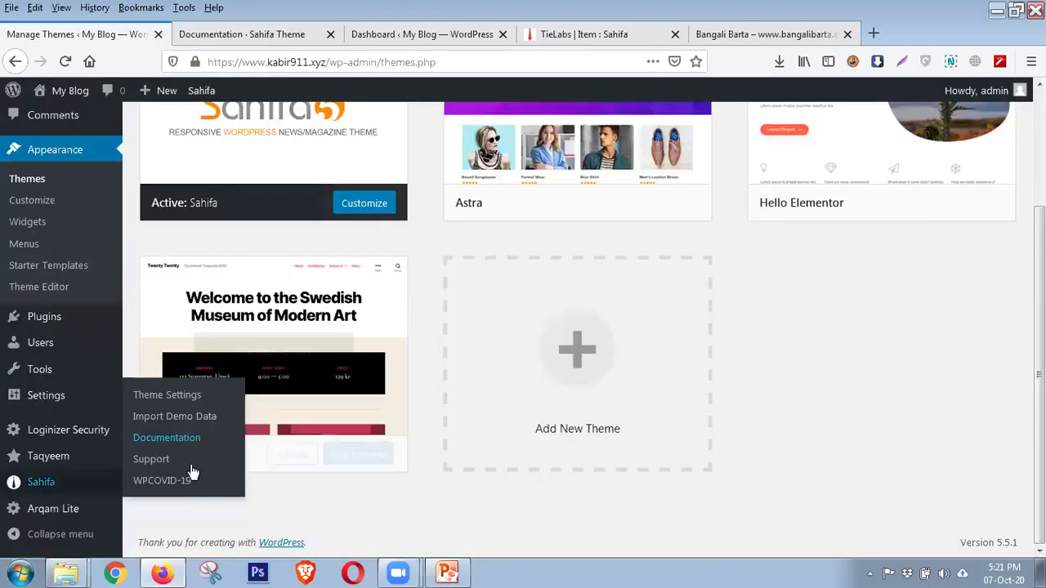
click(175, 417)
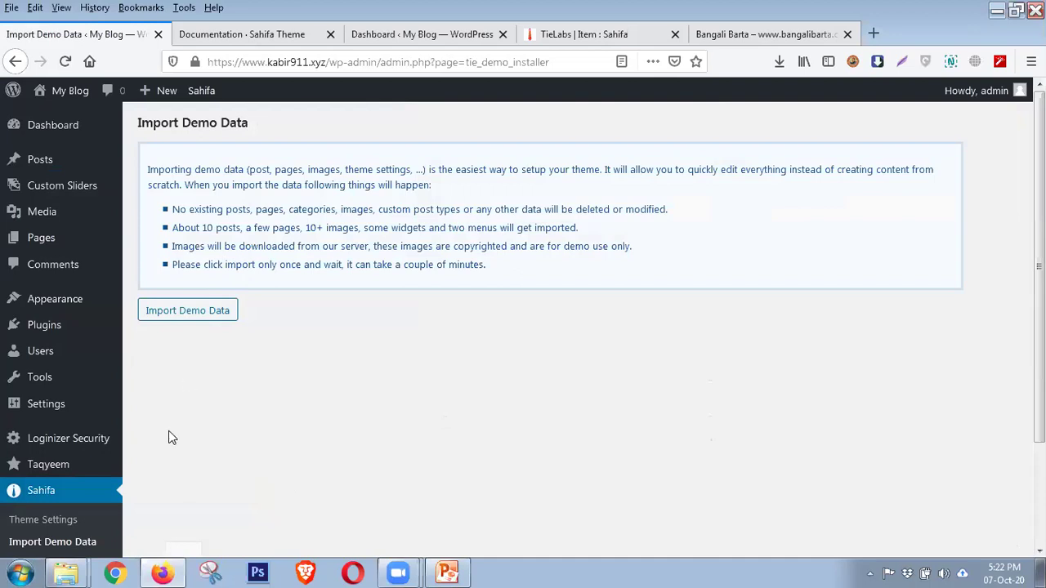
Open Sahifa > Theme Settings to show General Settings with Framed, Boxed and Full layouts
click(57, 527)
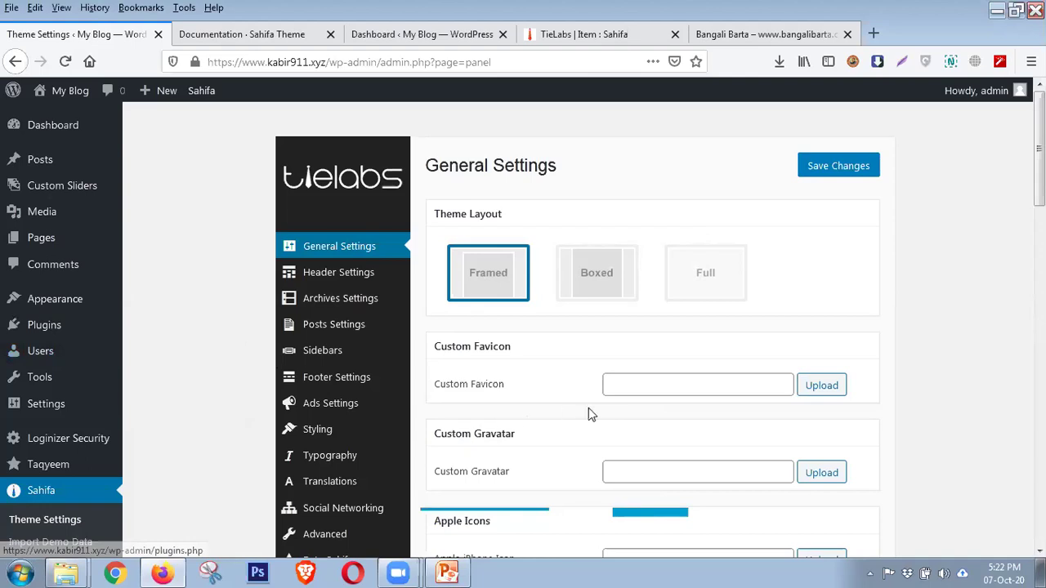
Dismiss the 'Did you like Sahifa?' notice, zooming the page in and back out
key(ctrl+plus)
key(ctrl+plus)
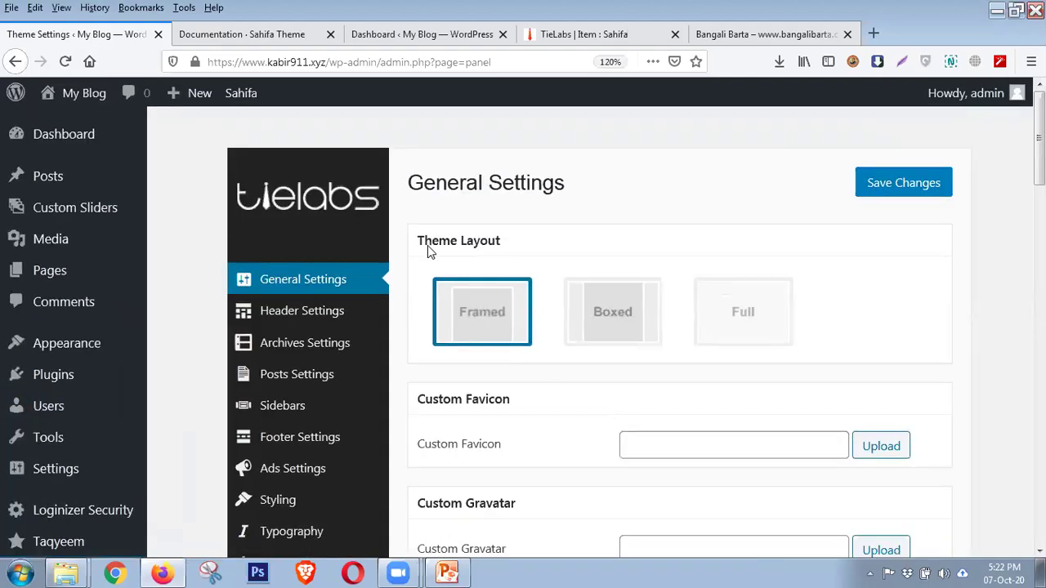
scroll(334, 331, down, 1)
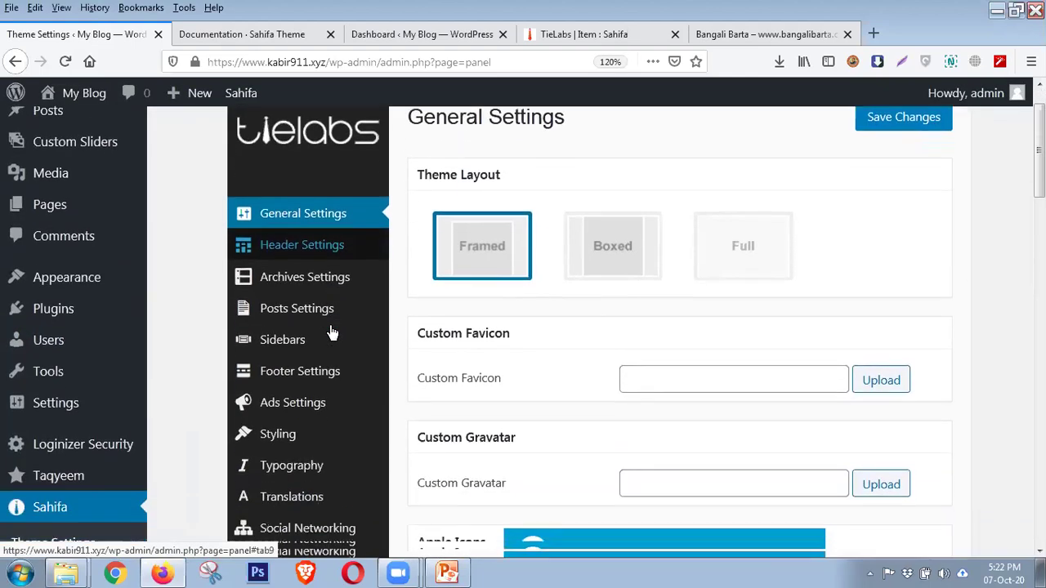
scroll(324, 355, down, 3)
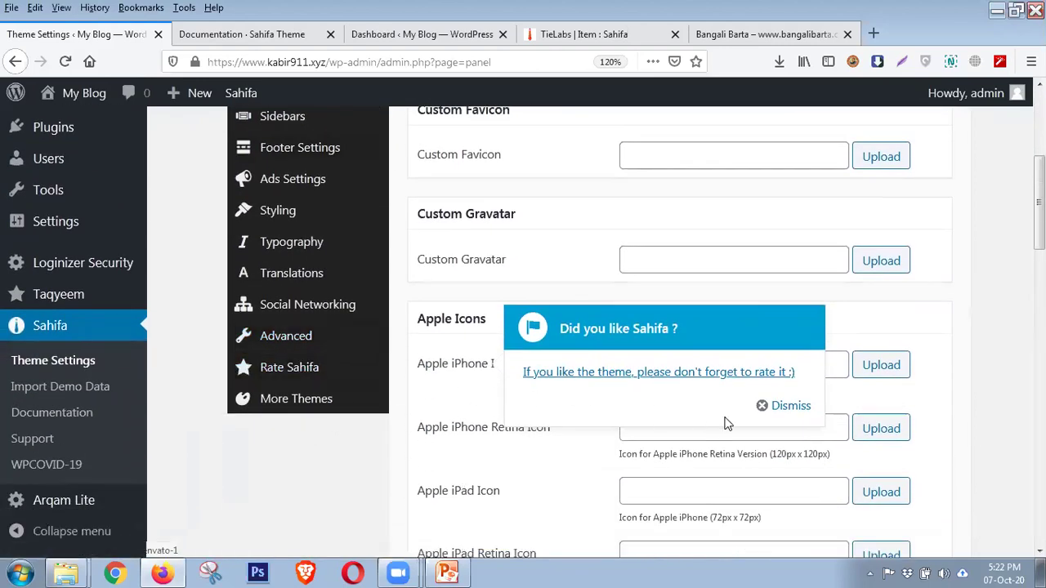
click(774, 413)
scroll(549, 401, up, 4)
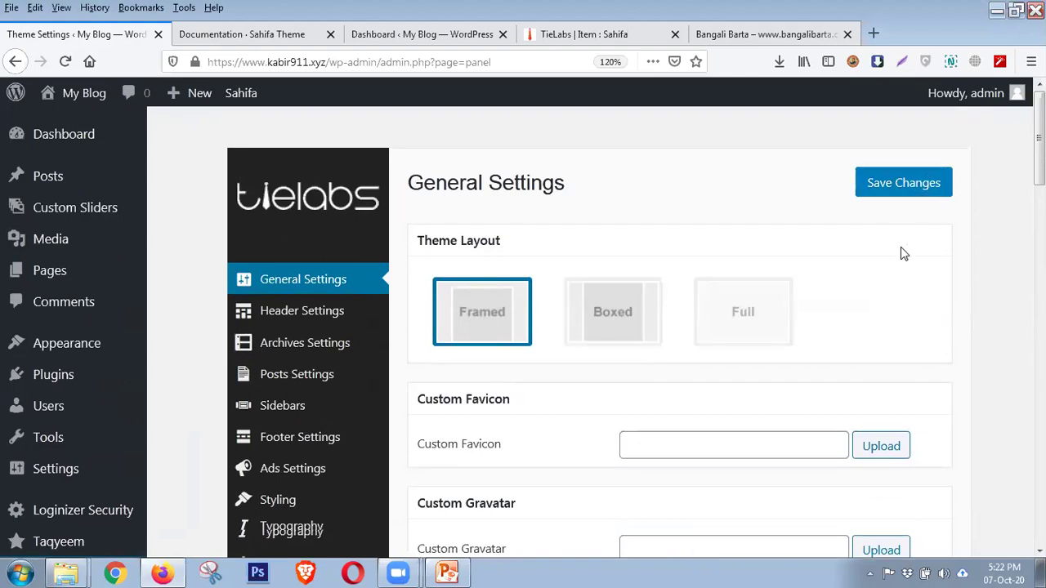
key(ctrl+minus)
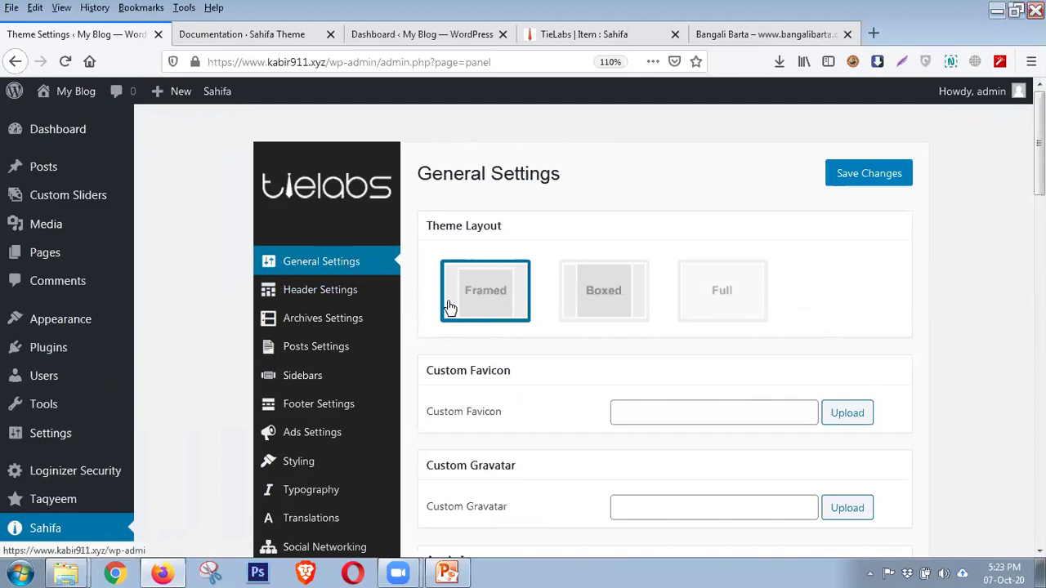
Choose the Full layout on My Blog, then log into Bangali Barta via /wp-admin
click(731, 312)
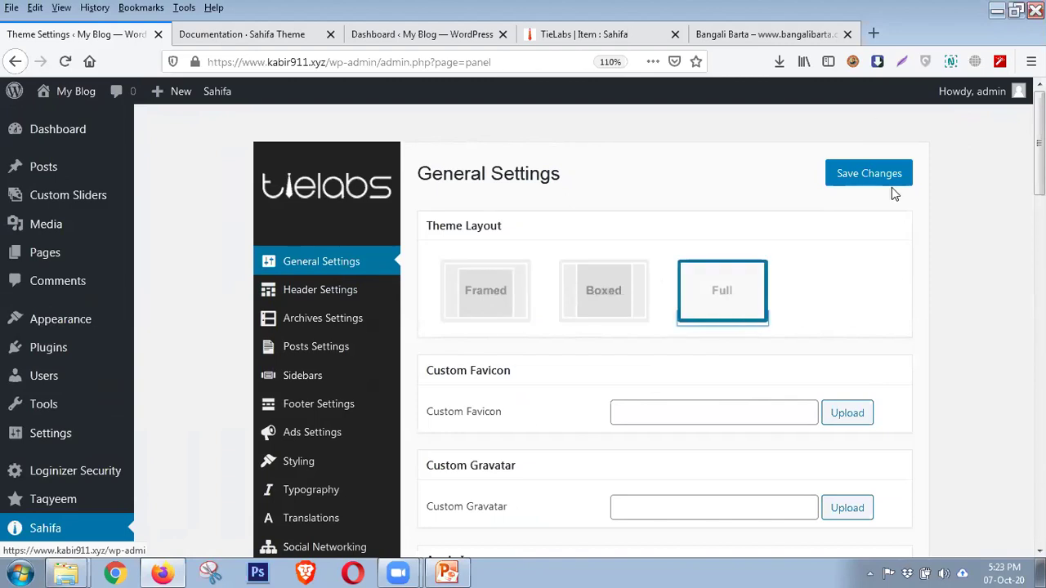
click(752, 47)
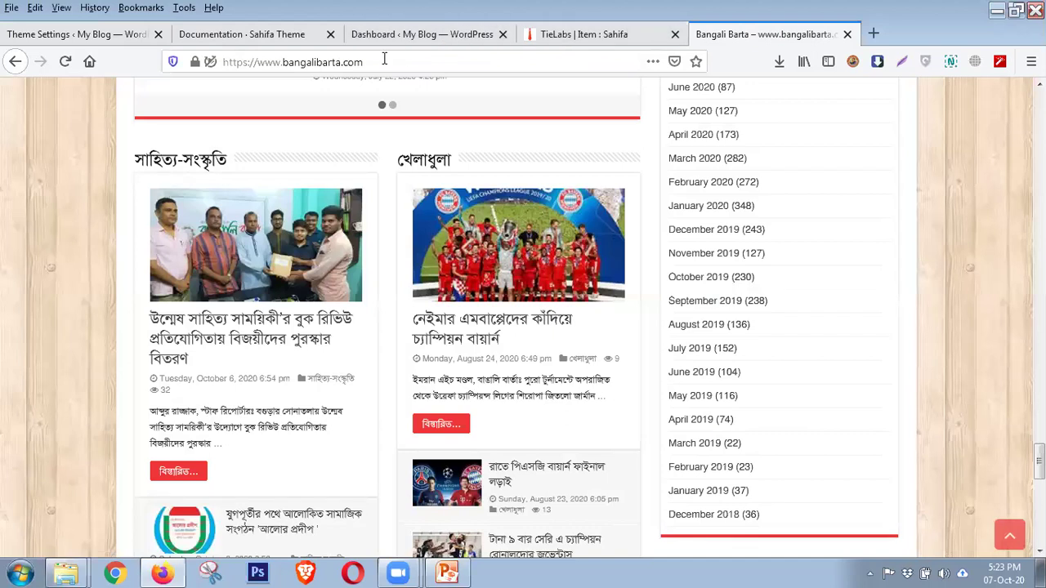
click(408, 61)
click(408, 61)
text(/wp-admin)
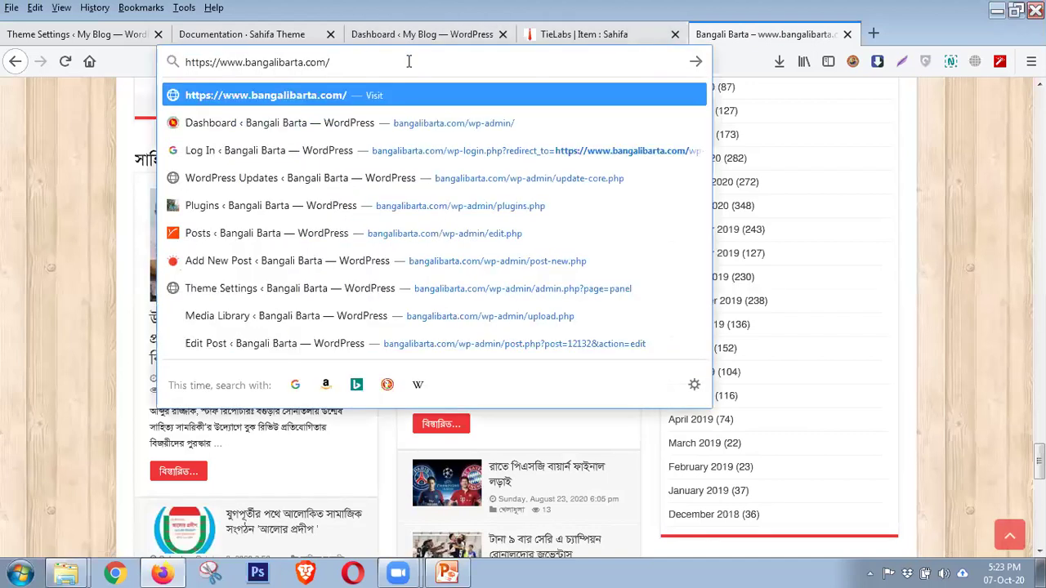
key(Return)
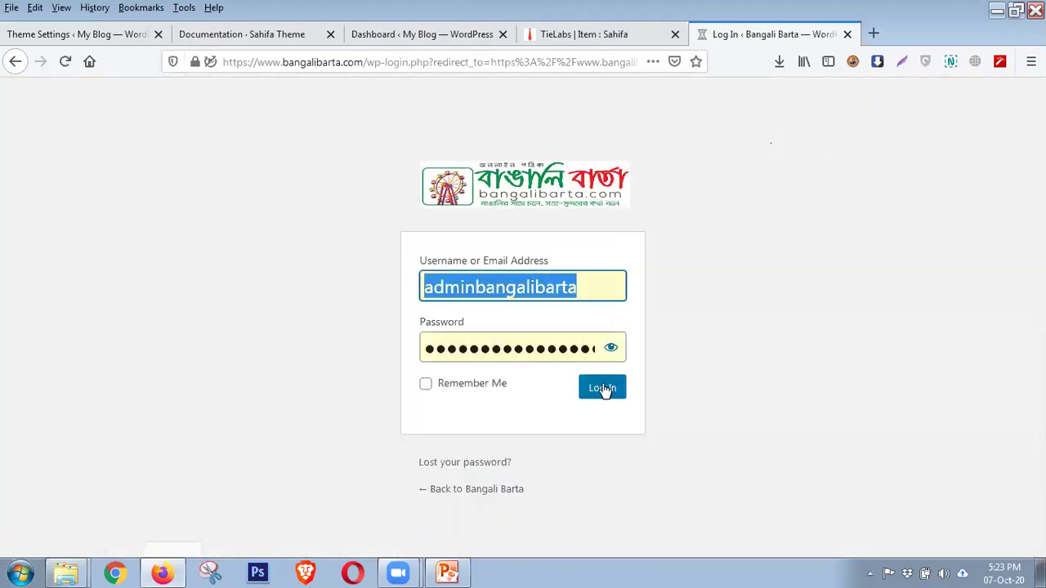
click(603, 389)
Close the TieLabs demo, Sahifa documentation and duplicate dashboard tabs, ending on My Blog's theme settings
click(617, 33)
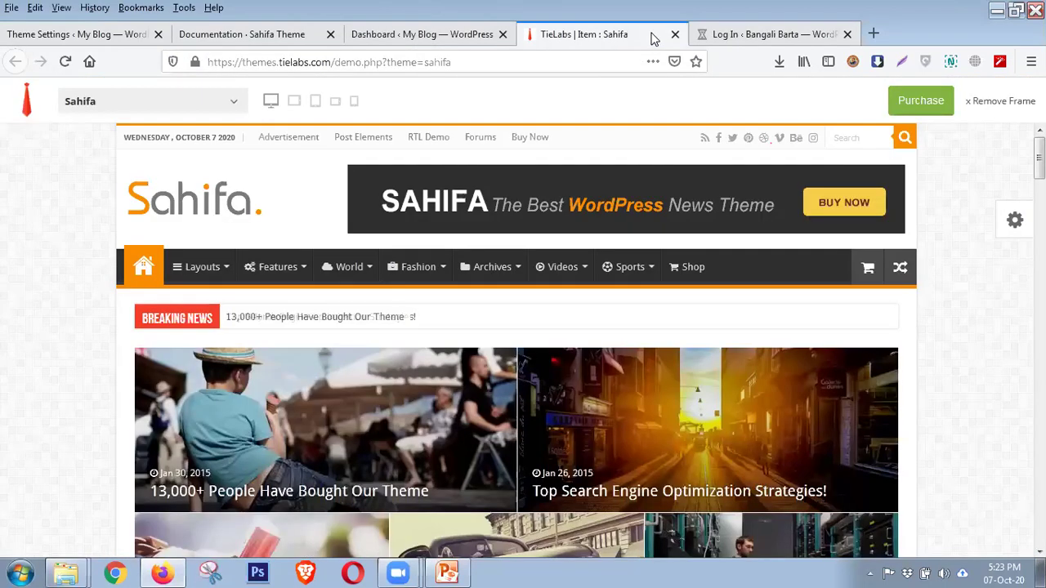
click(675, 34)
click(417, 40)
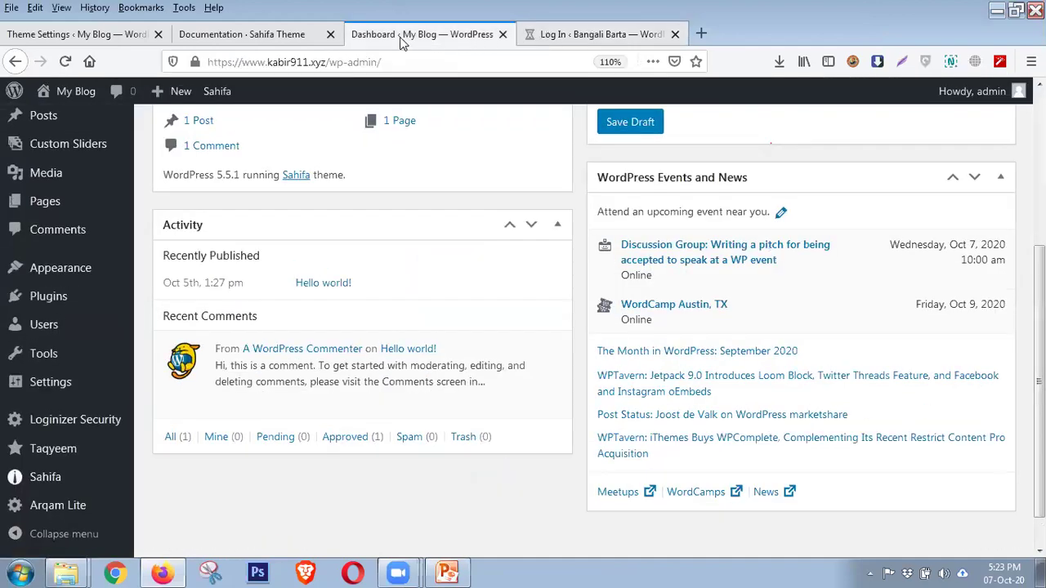
click(227, 33)
click(329, 36)
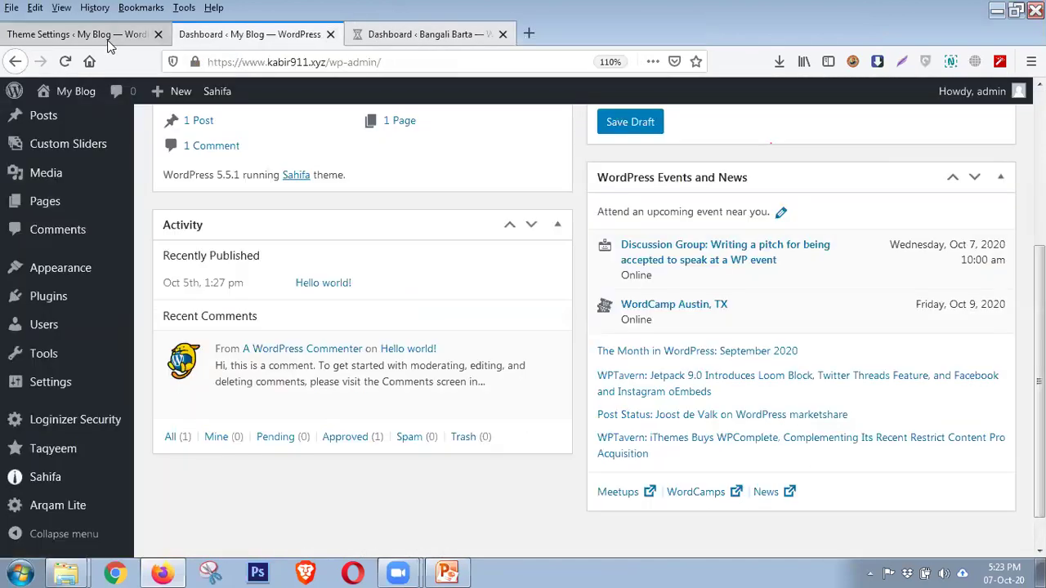
click(82, 34)
click(229, 36)
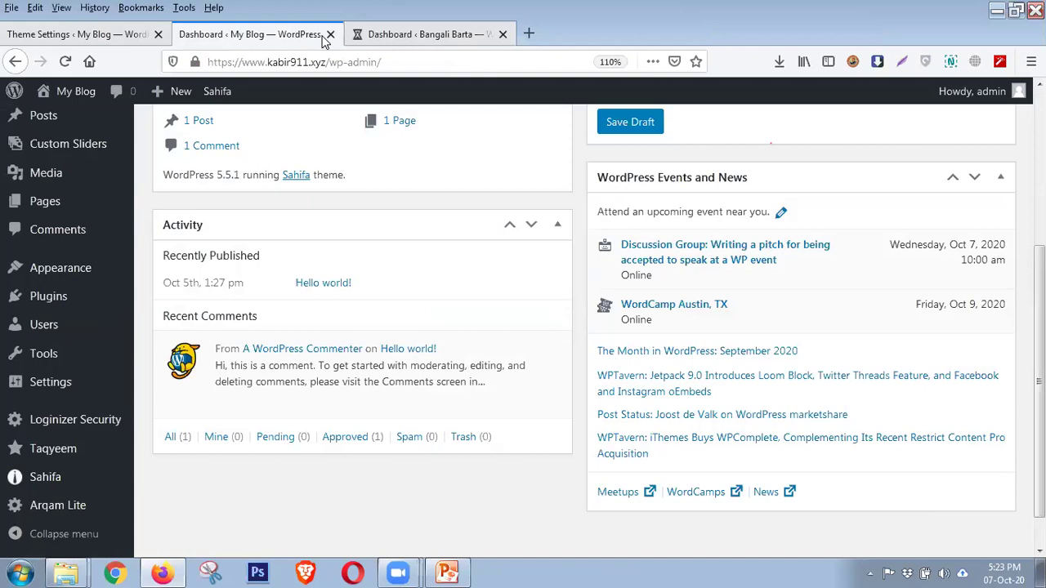
click(331, 34)
click(140, 37)
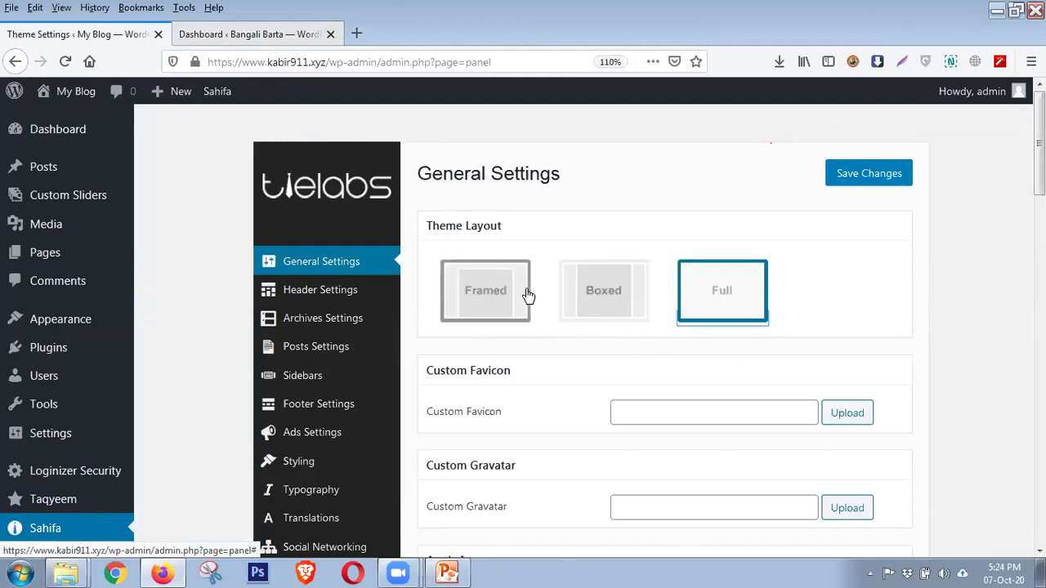
Settle on the Framed layout, save changes, and switch to the Bangali Barta dashboard tab
click(505, 316)
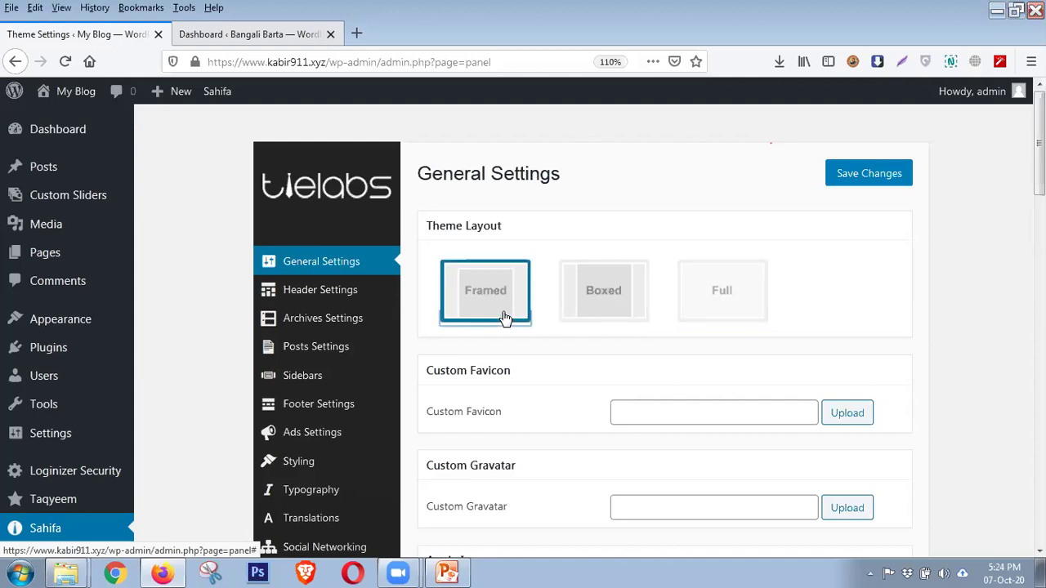
click(622, 315)
click(717, 302)
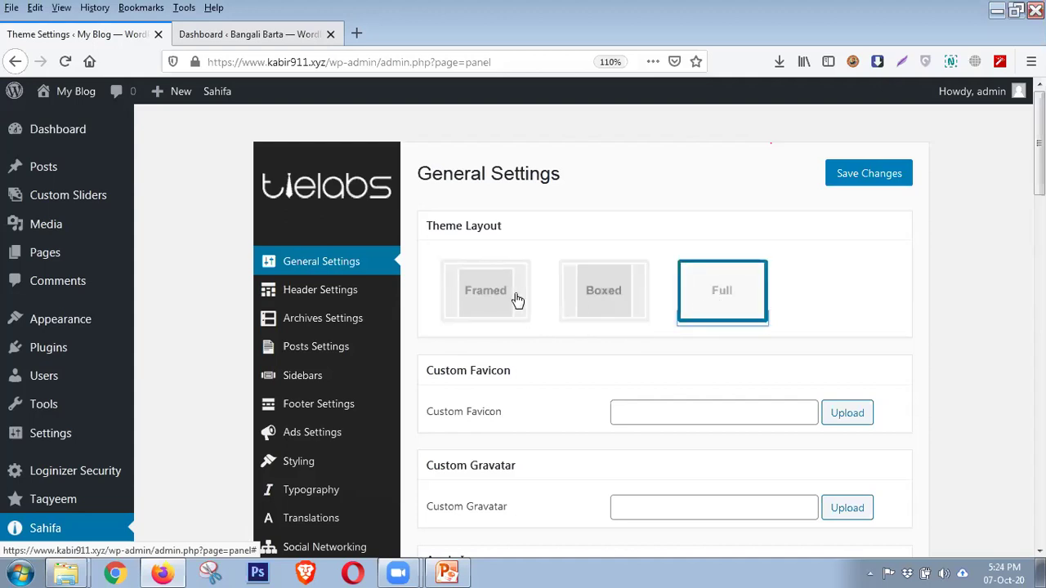
click(488, 304)
click(897, 185)
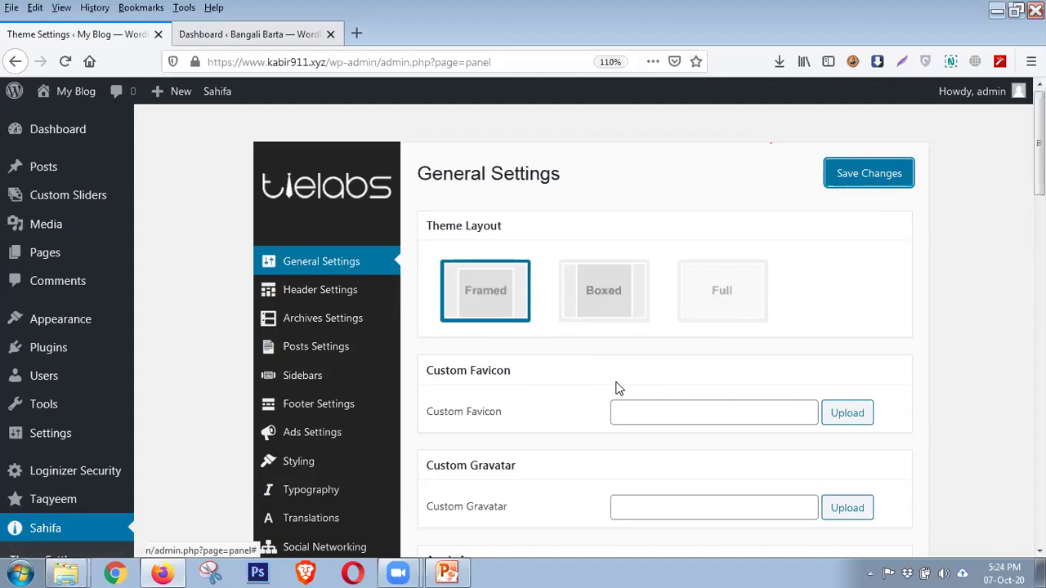
click(278, 32)
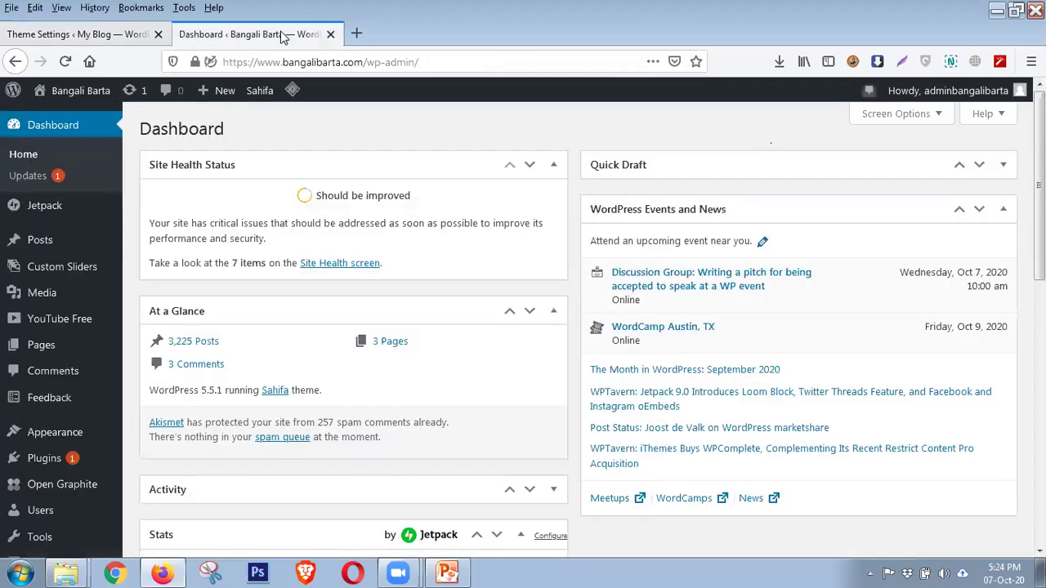
click(266, 98)
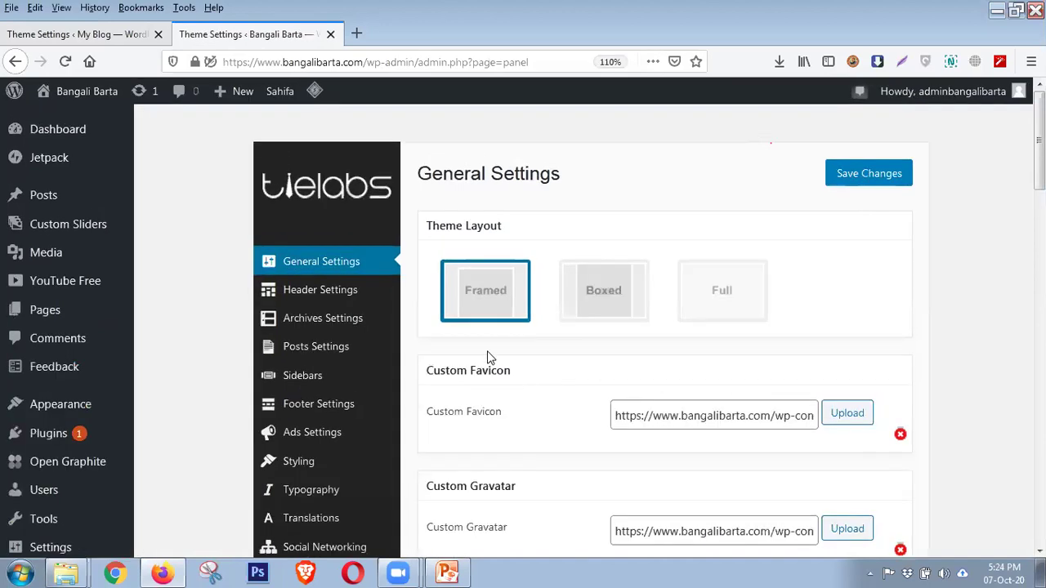
click(144, 36)
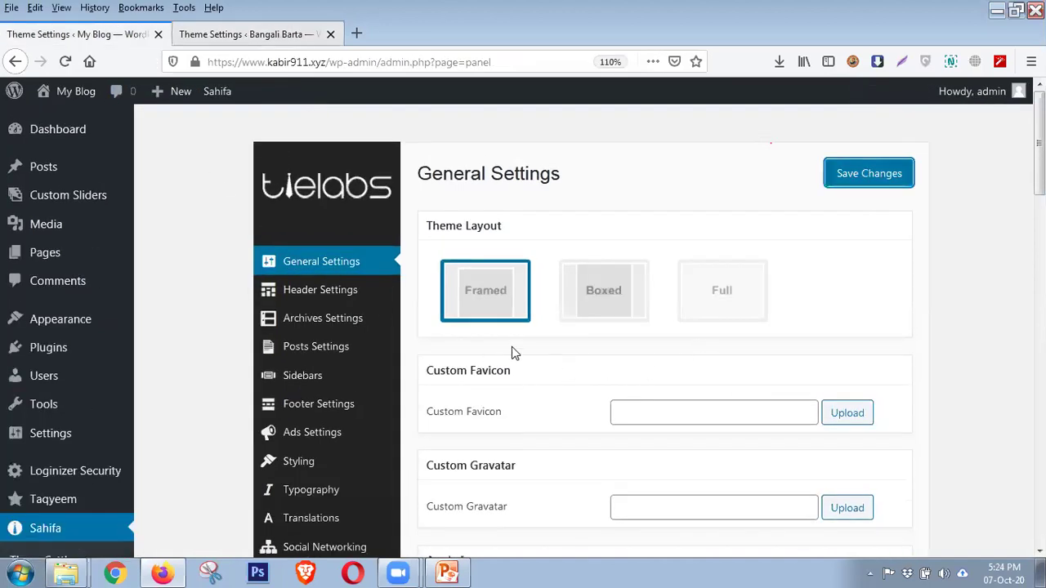
scroll(512, 372, down, 2)
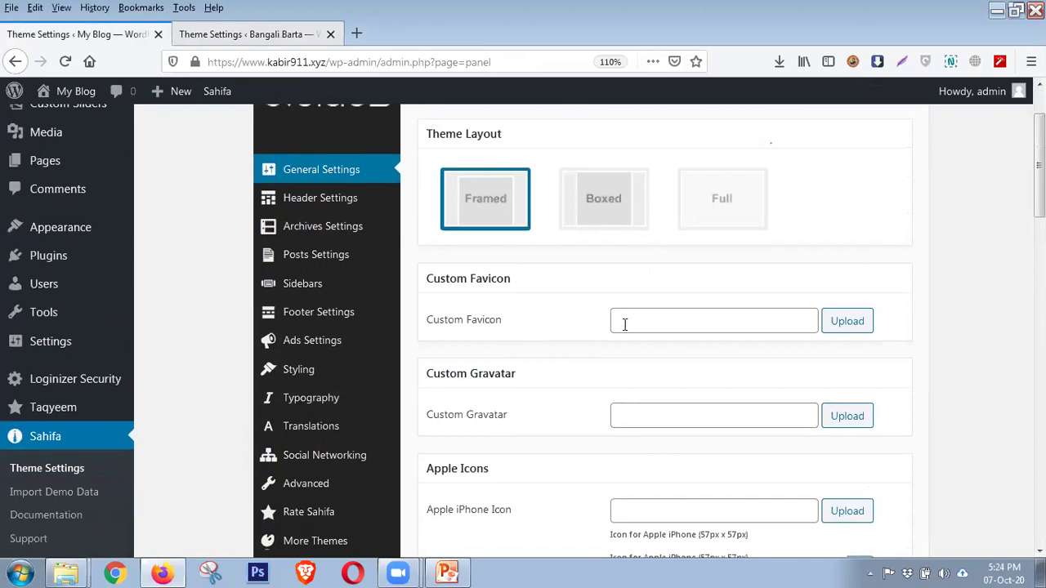
click(677, 332)
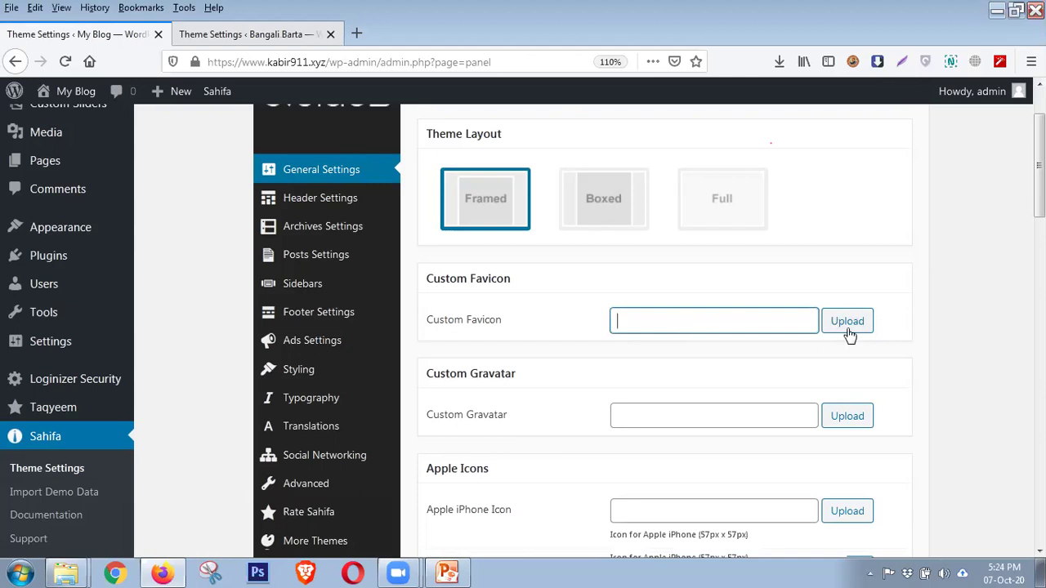
click(305, 33)
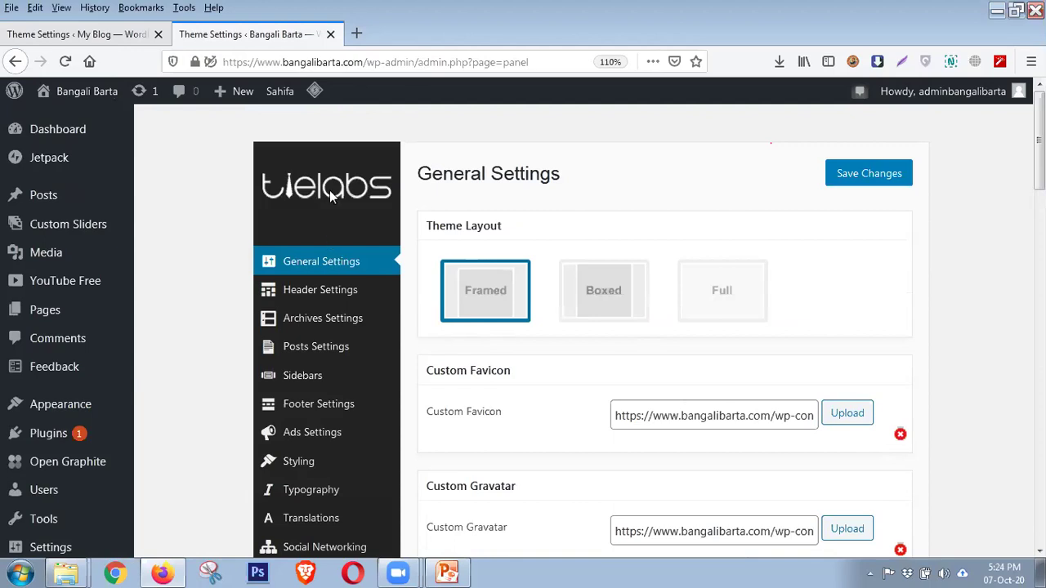
click(151, 36)
scroll(567, 262, down, 3)
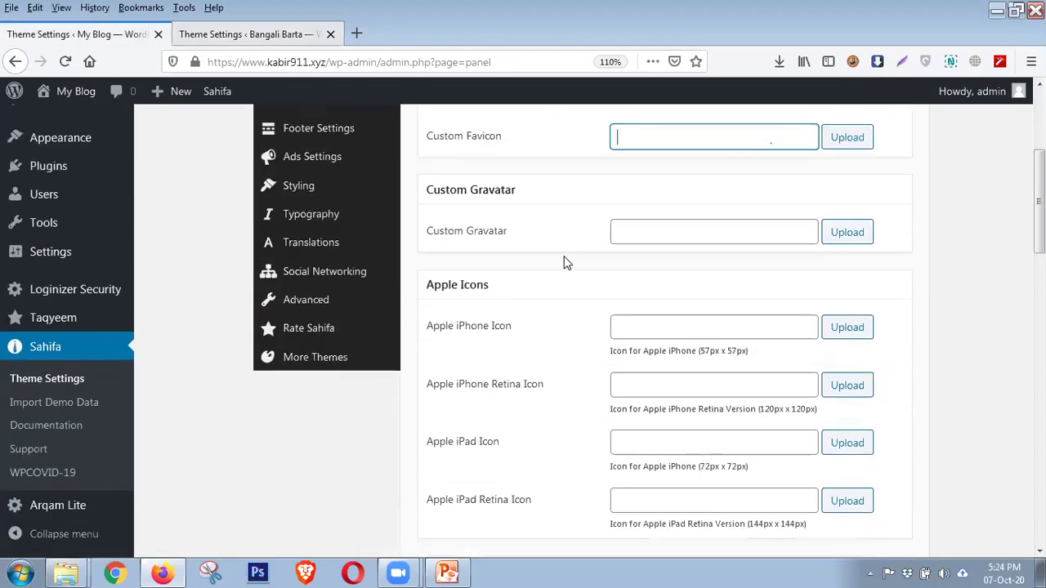
click(478, 237)
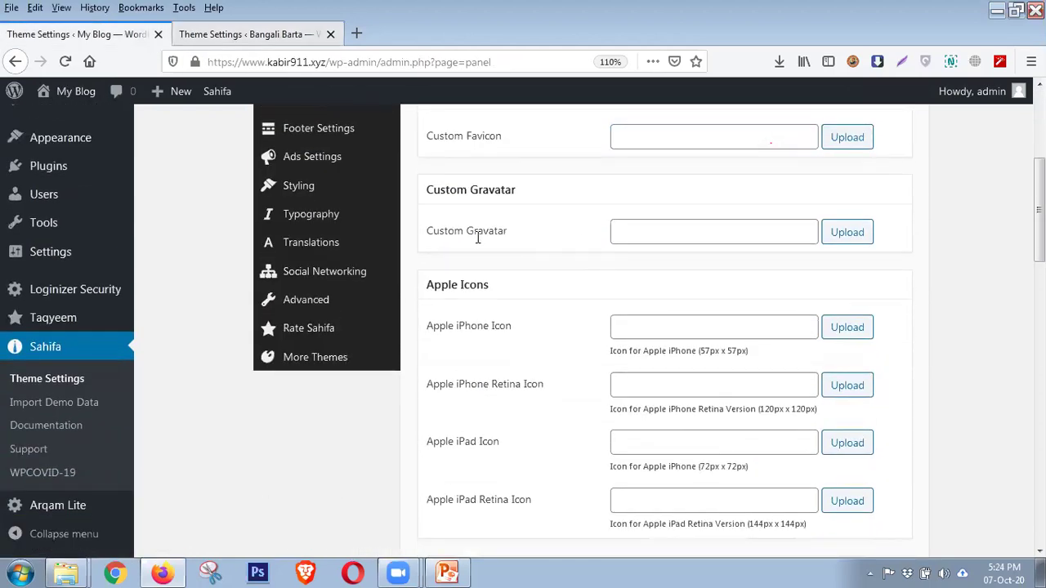
triple_click(478, 237)
mouse_move(967, 101)
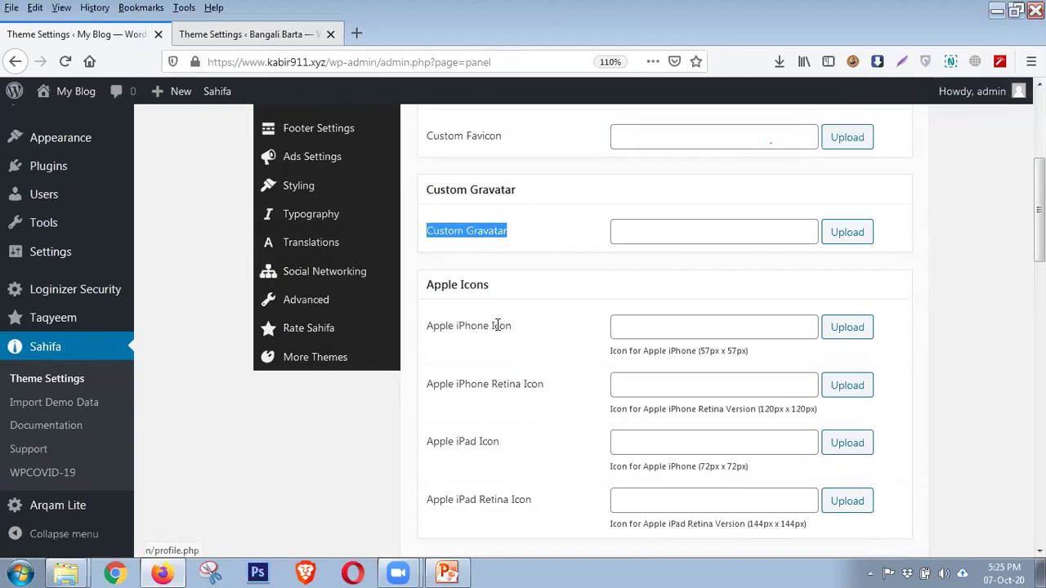
click(547, 319)
scroll(731, 260, down, 2)
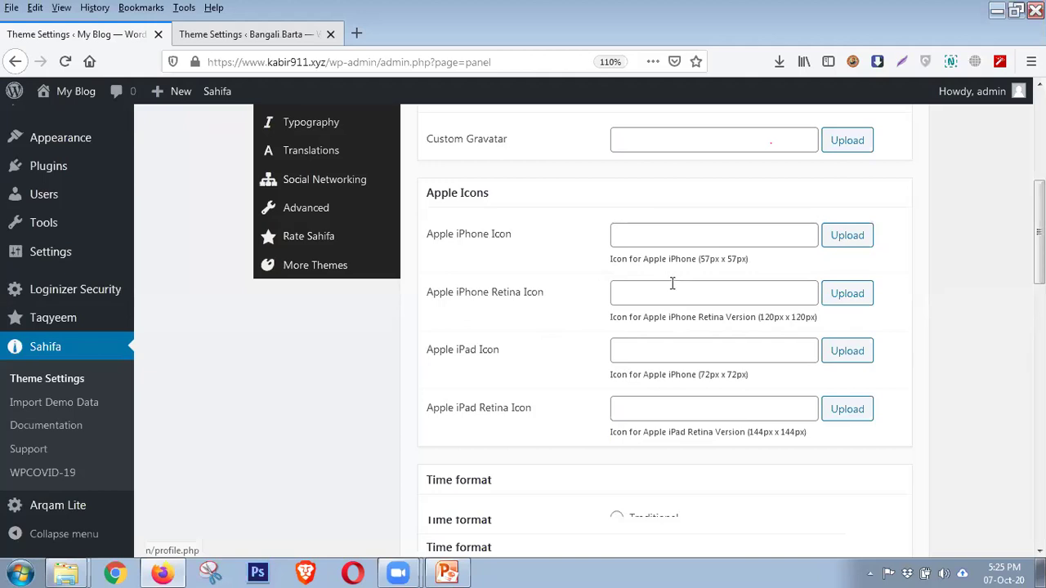
Scroll down to My Blog's Time format setting and inspect it
scroll(668, 292, down, 3)
scroll(654, 309, down, 1)
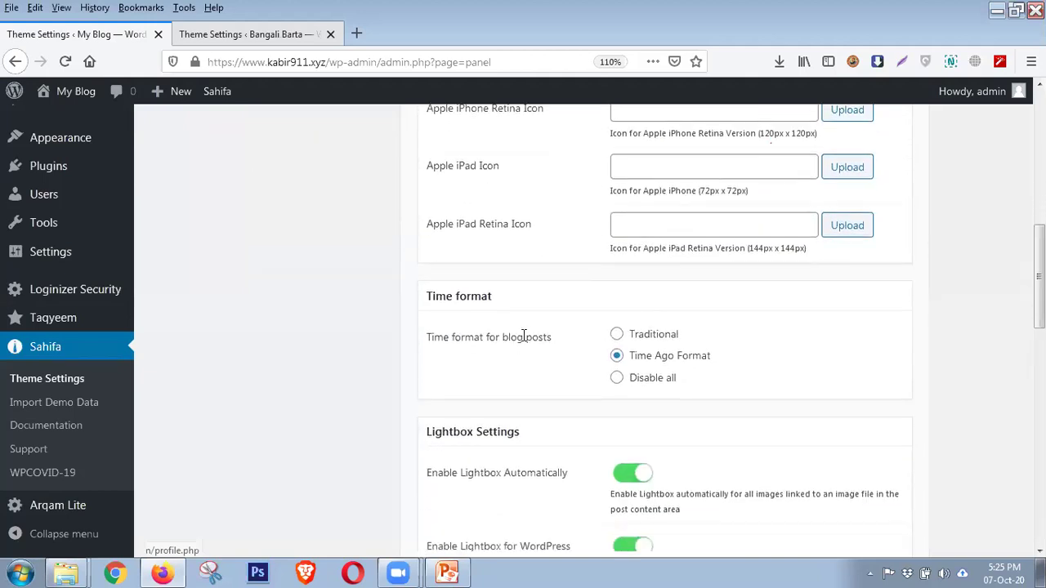
double_click(474, 299)
click(474, 300)
Switch to Bangali Barta's theme settings and open its live site in a new tab
click(269, 34)
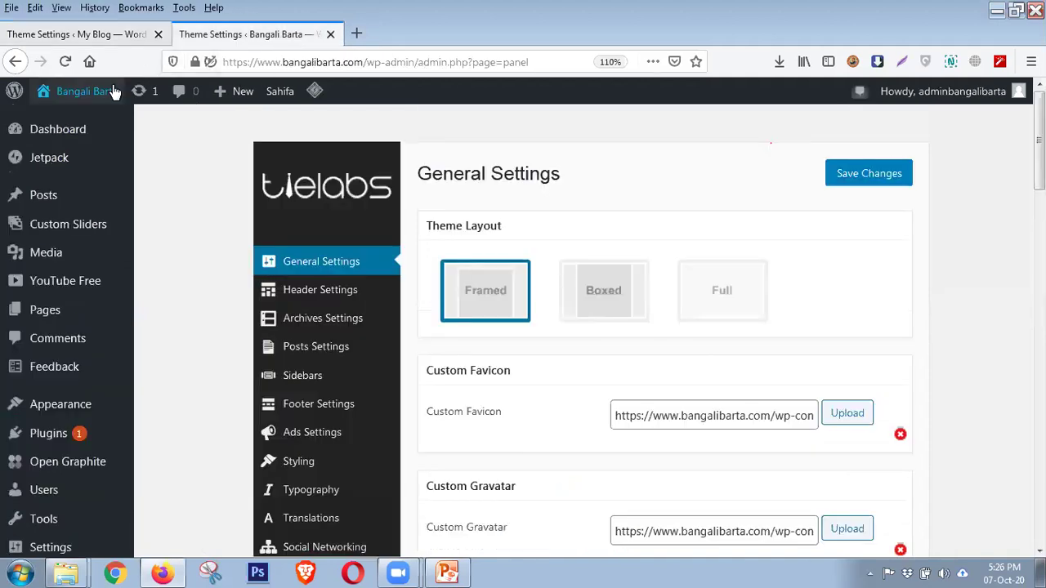
mouse_move(106, 95)
middle_click(72, 122)
Go to the live Bangali Barta homepage and highlight its header date
click(411, 36)
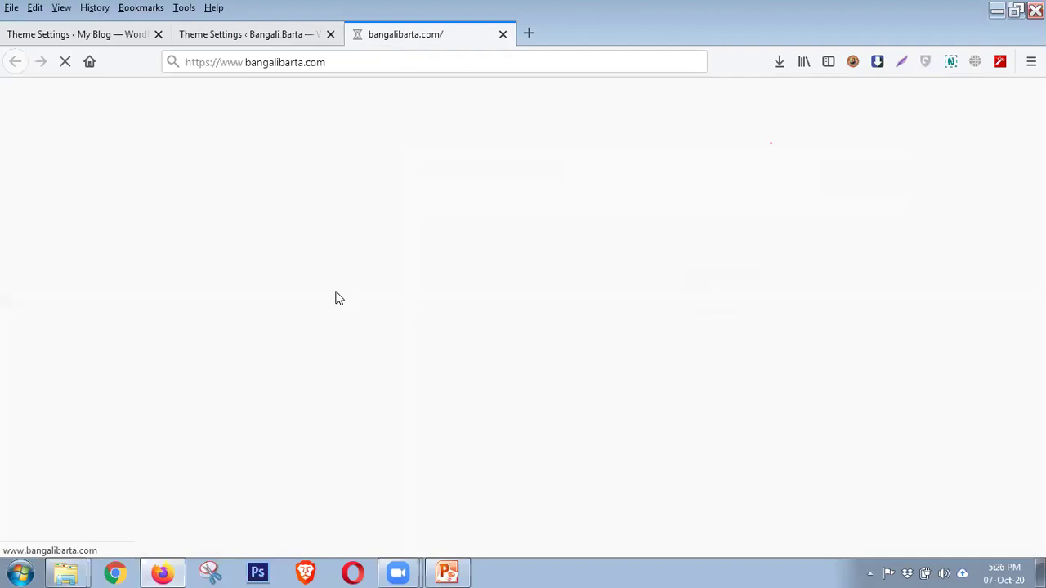
click(112, 35)
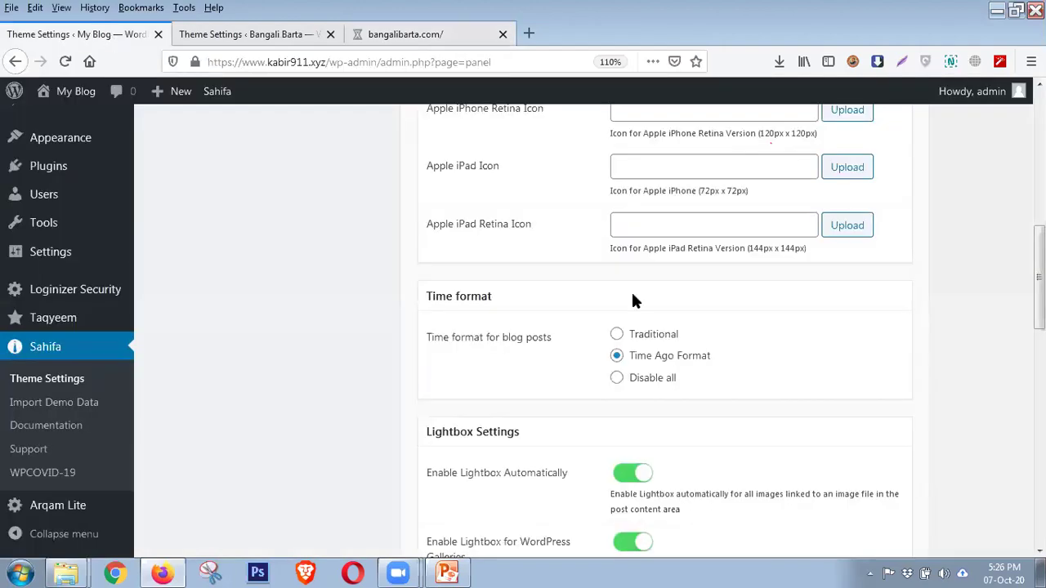
click(421, 37)
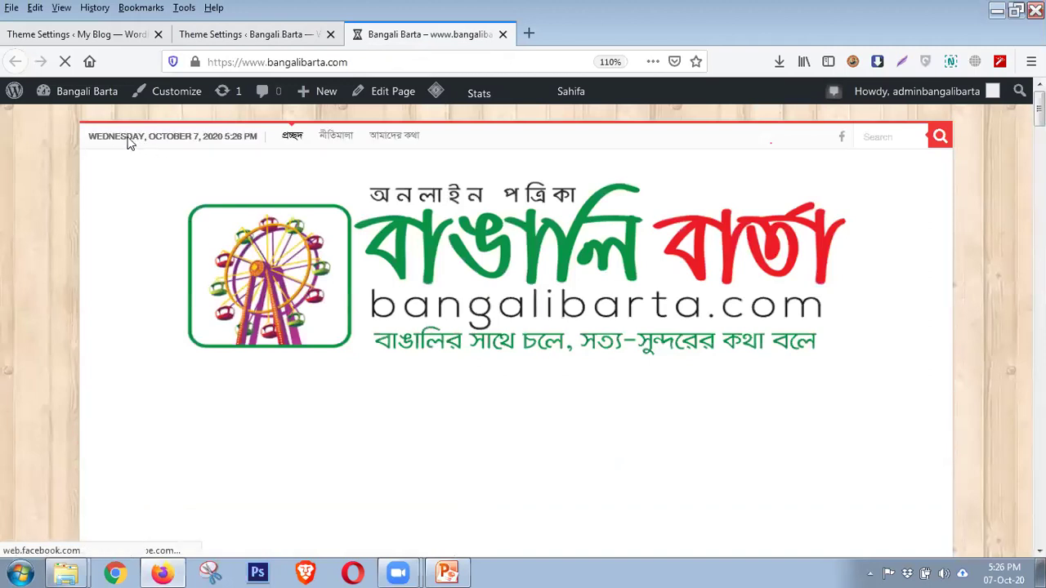
drag(99, 135, 260, 137)
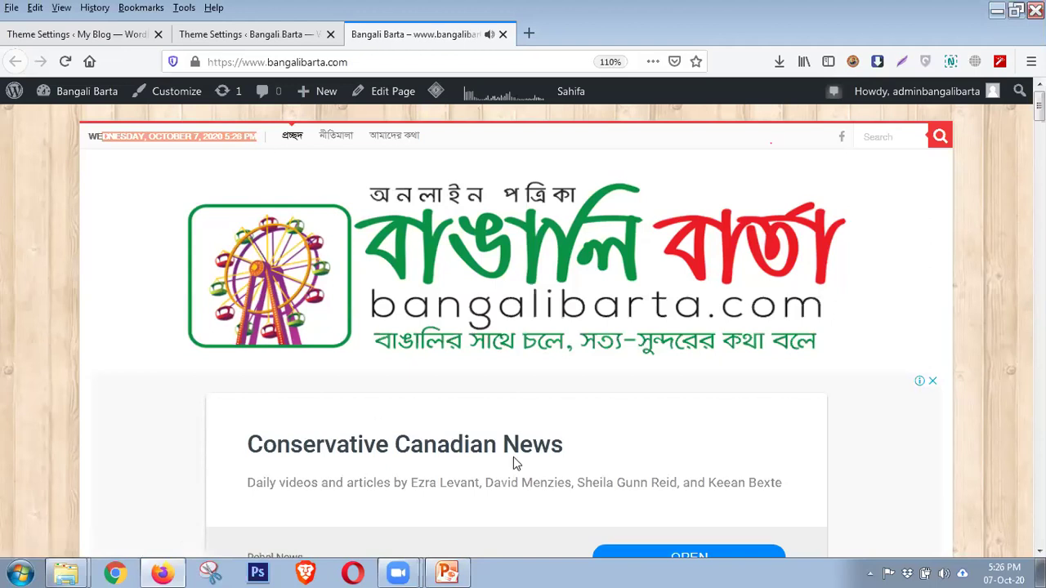
key(alt+Tab)
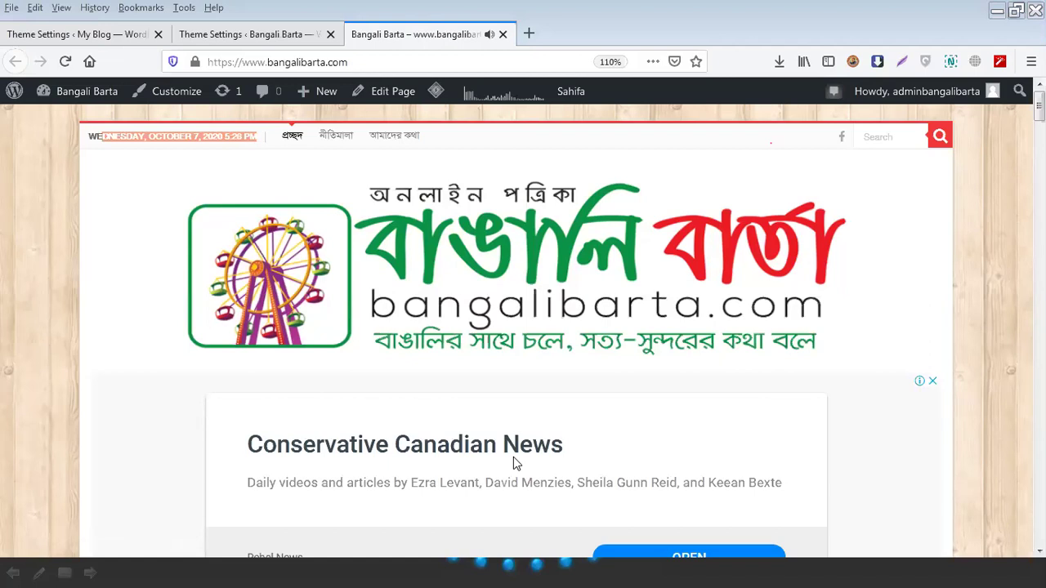
Mute the homepage tab, scroll through it, and return to Bangali Barta's theme settings
click(489, 34)
scroll(913, 282, down, 10)
scroll(915, 297, down, 10)
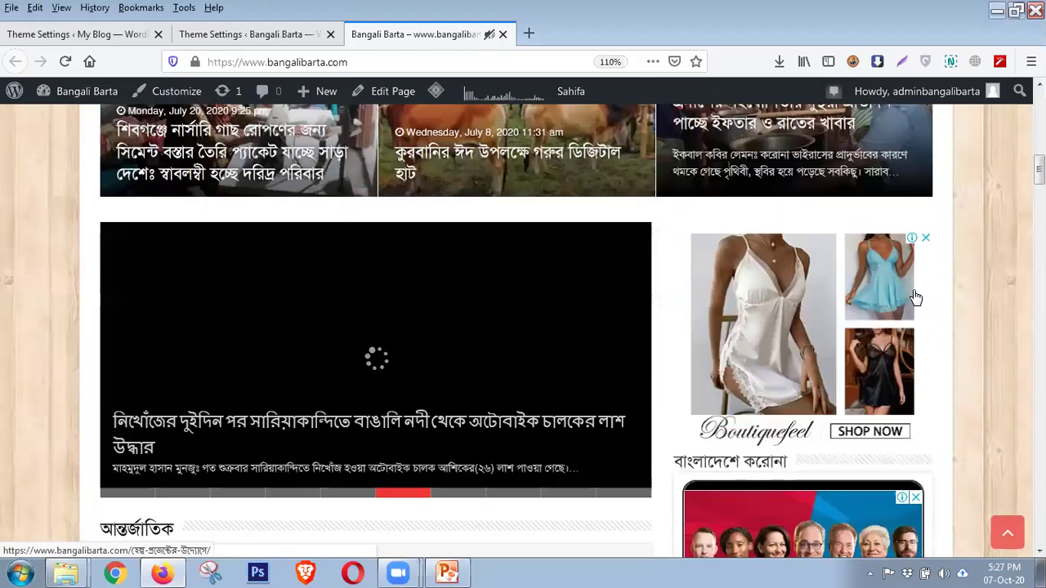
scroll(914, 296, up, 4)
scroll(912, 290, down, 10)
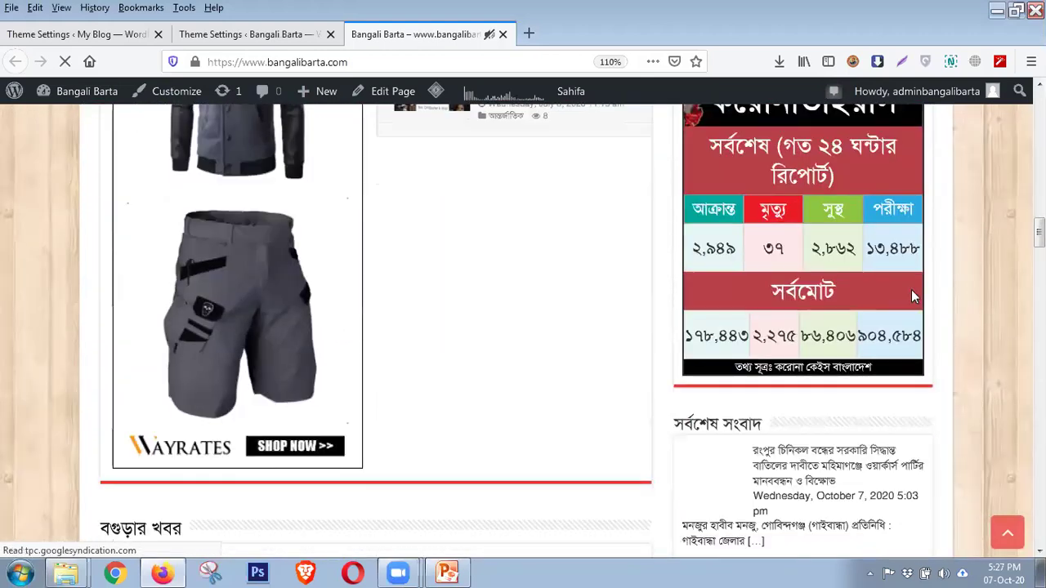
click(248, 35)
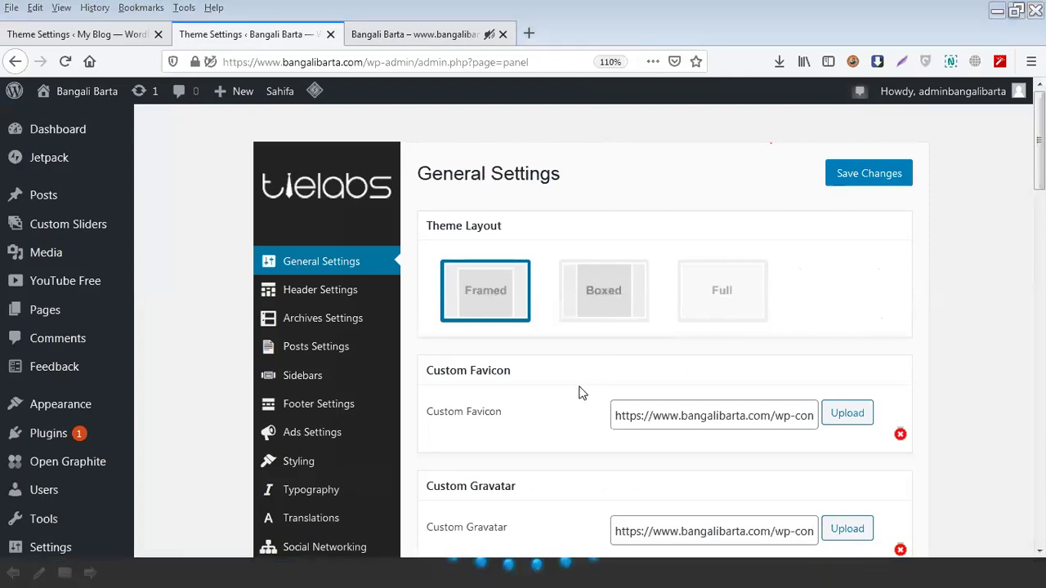
On the Bangali Barta homepage, scroll to the top and highlight the header's date
scroll(565, 380, down, 15)
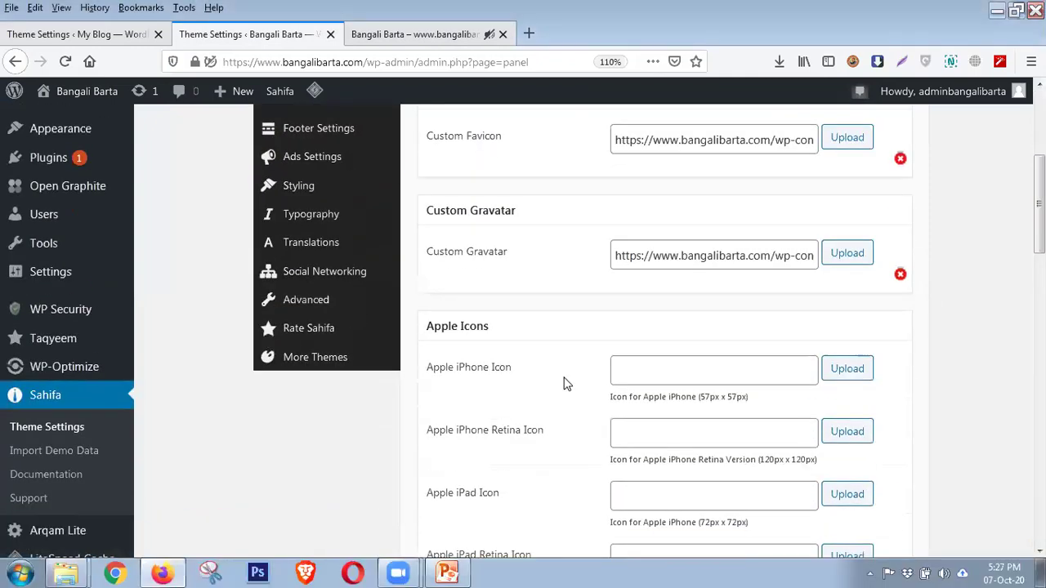
click(45, 34)
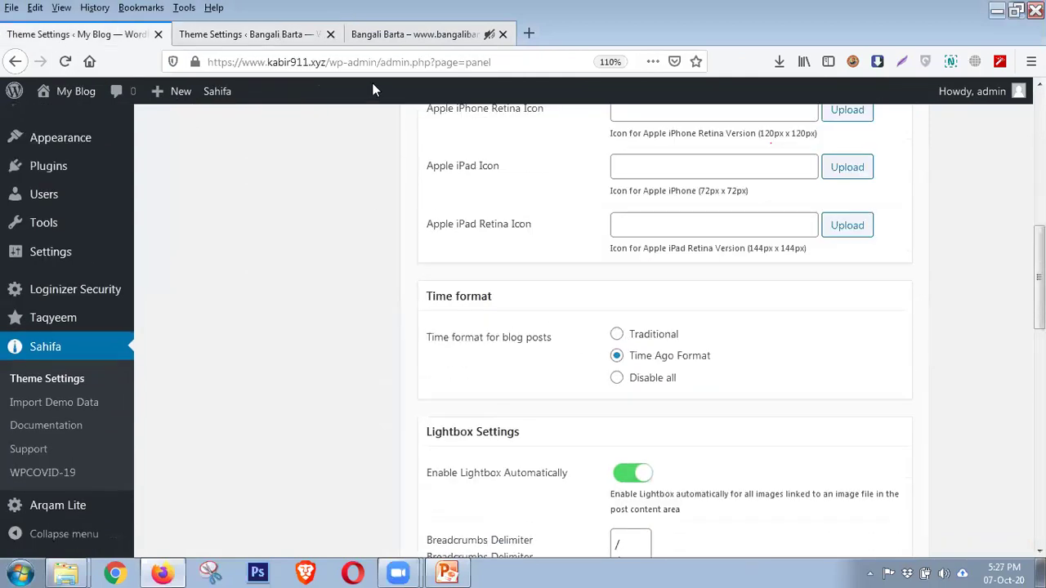
click(416, 35)
scroll(228, 216, up, 20)
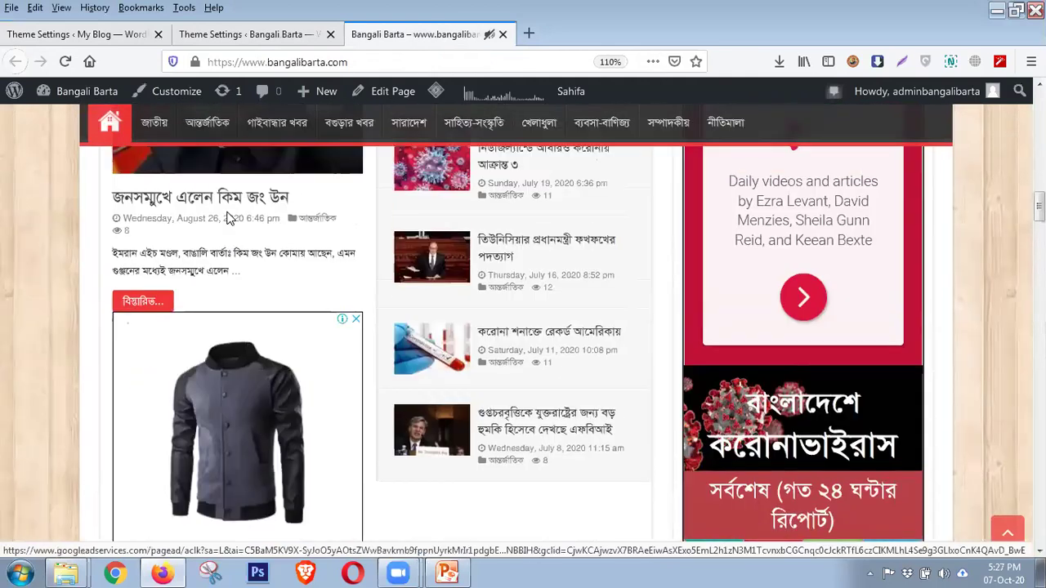
scroll(228, 216, up, 5)
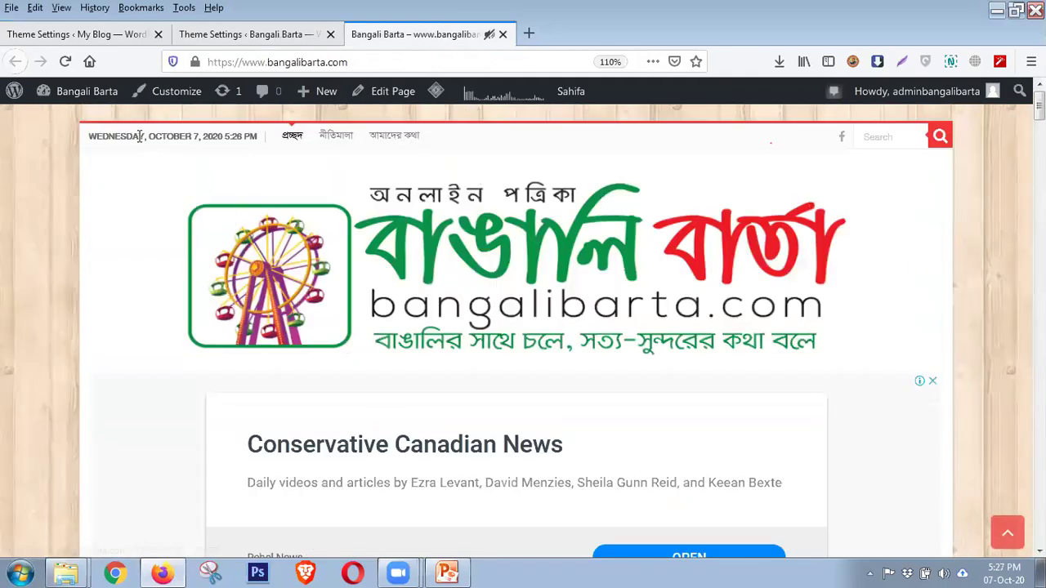
drag(149, 136, 241, 135)
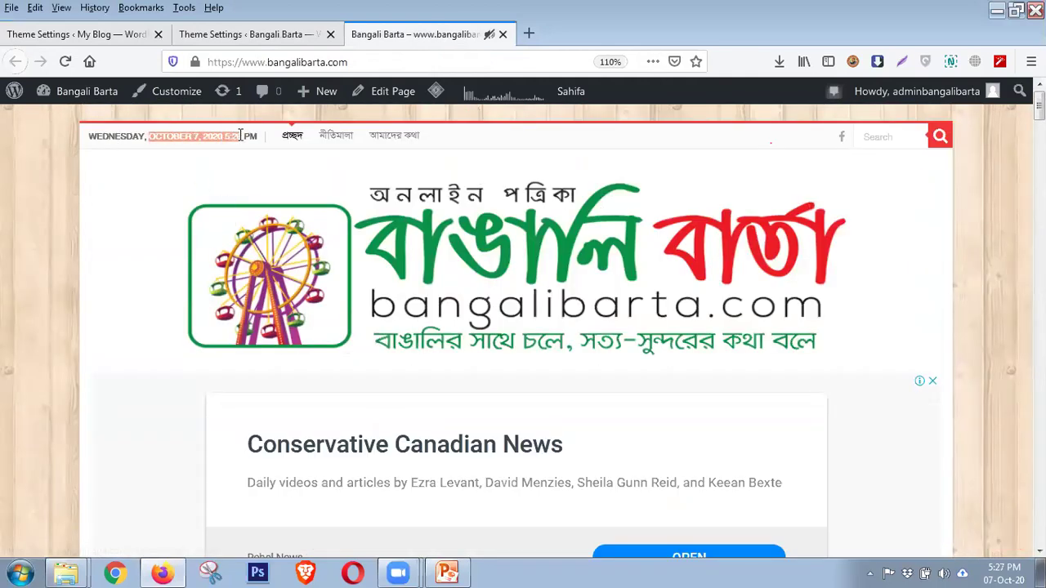
Back in My Blog's Sahifa theme settings, open Settings > General in a new tab
click(96, 33)
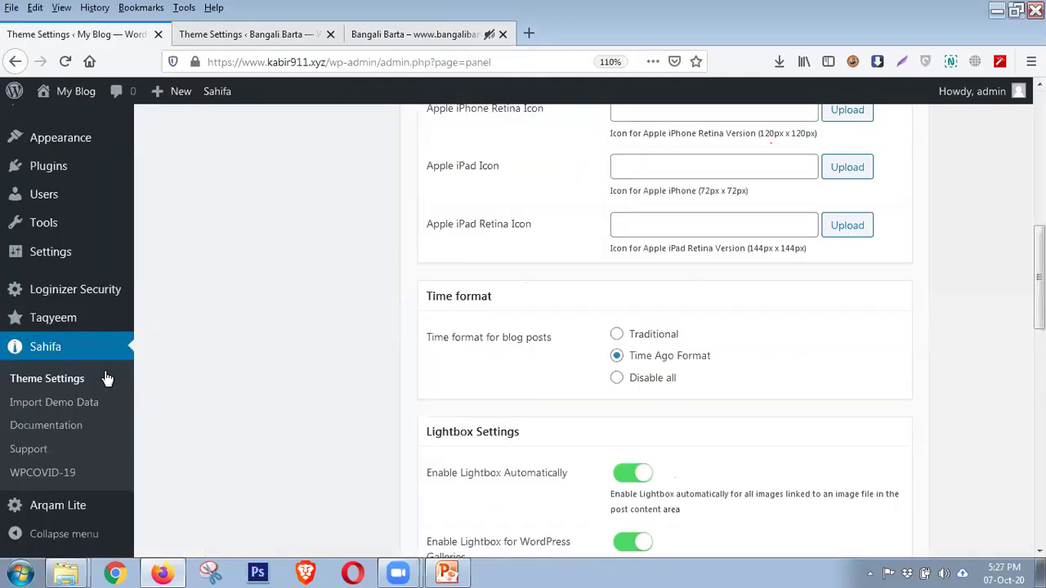
scroll(102, 379, down, 2)
scroll(62, 510, down, 3)
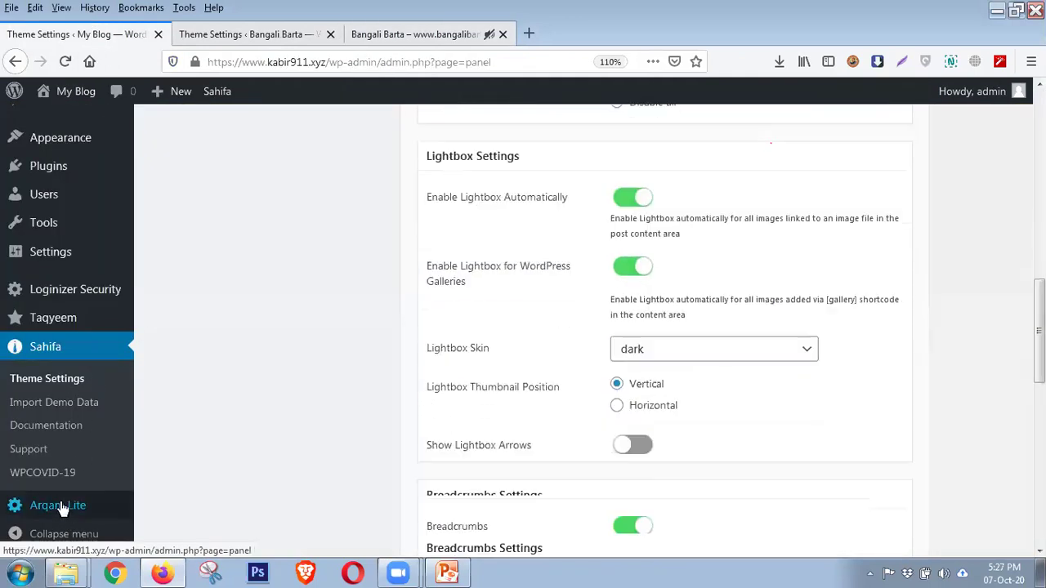
mouse_move(64, 258)
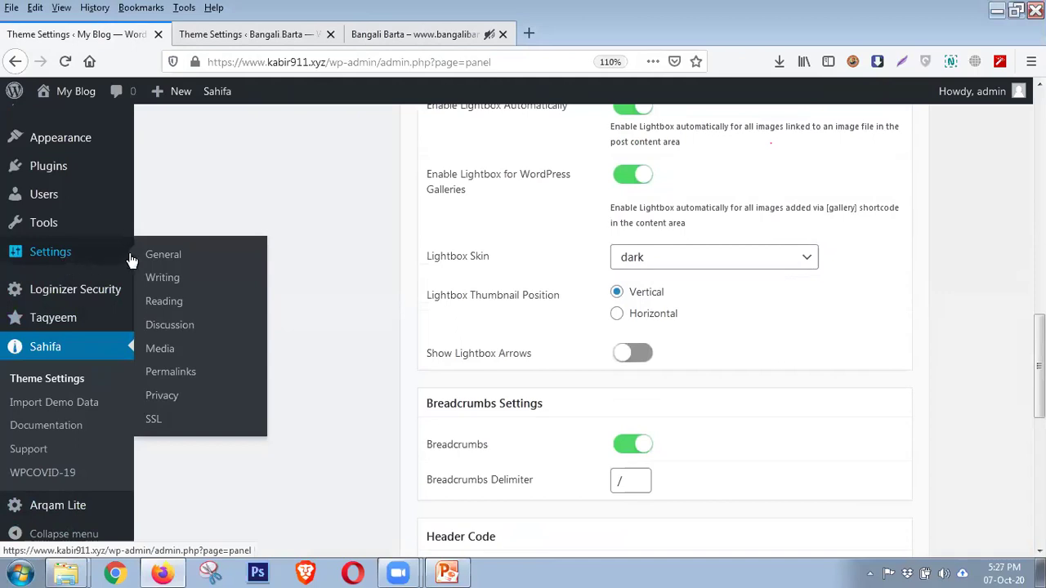
middle_click(158, 261)
Review My Blog's Date Format and Time Format fields and open the date formatting documentation
click(278, 34)
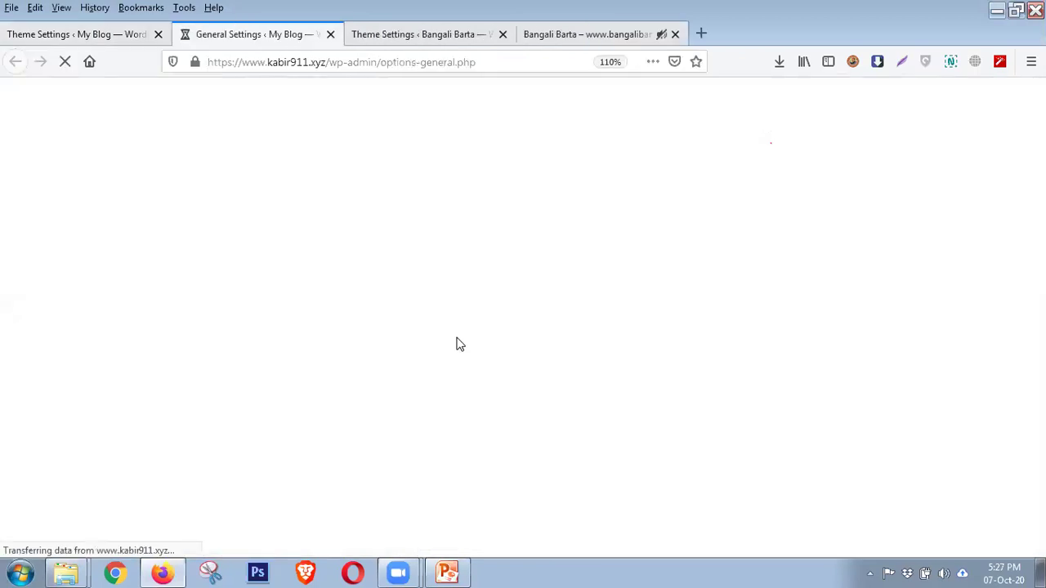
scroll(385, 327, down, 2)
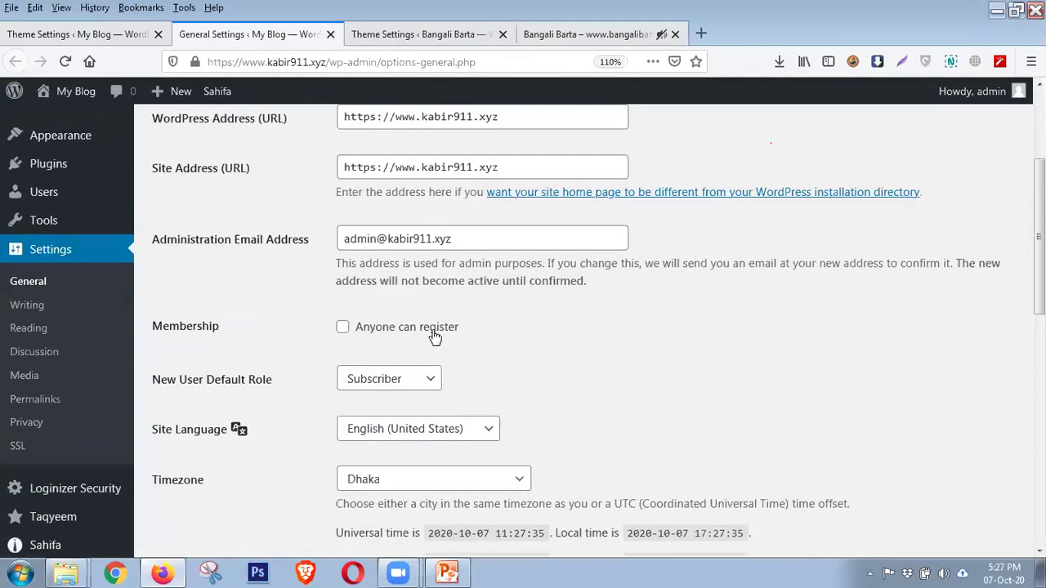
scroll(404, 327, down, 3)
scroll(327, 304, down, 3)
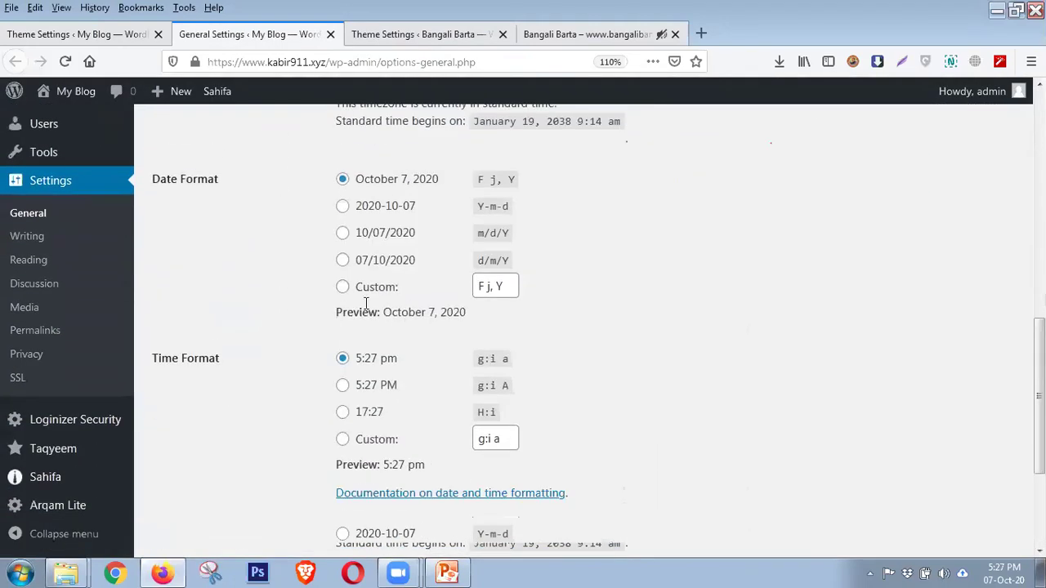
scroll(231, 365, down, 2)
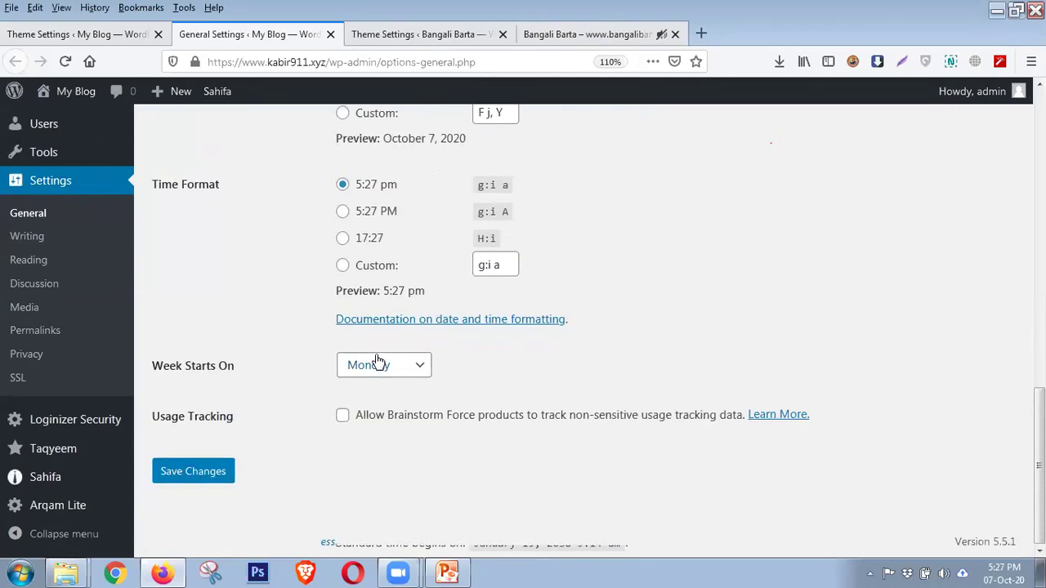
click(412, 321)
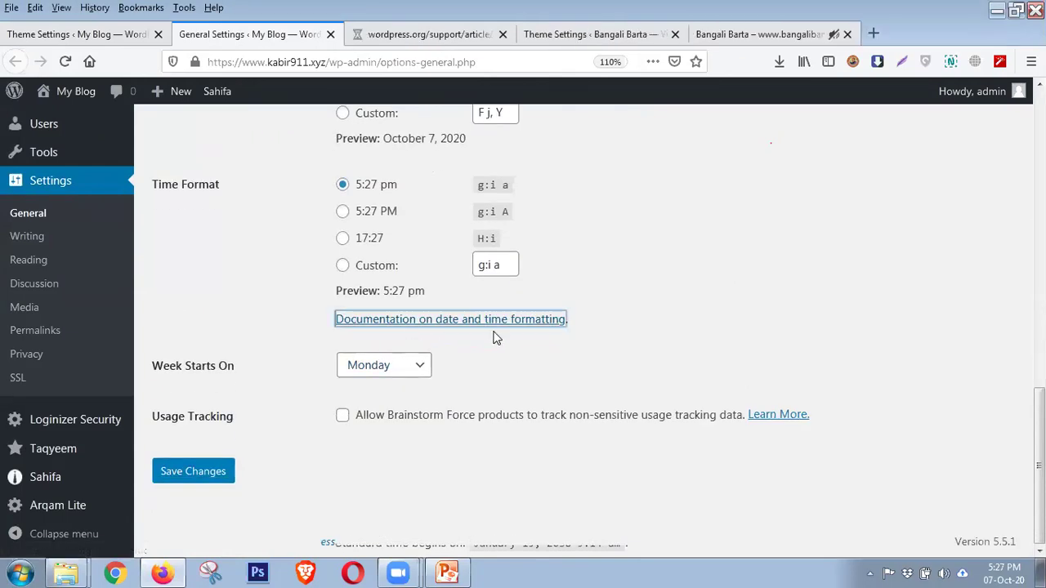
Read the format-character table in WordPress.org's Formatting Date and Time article, then return to theme settings
click(428, 35)
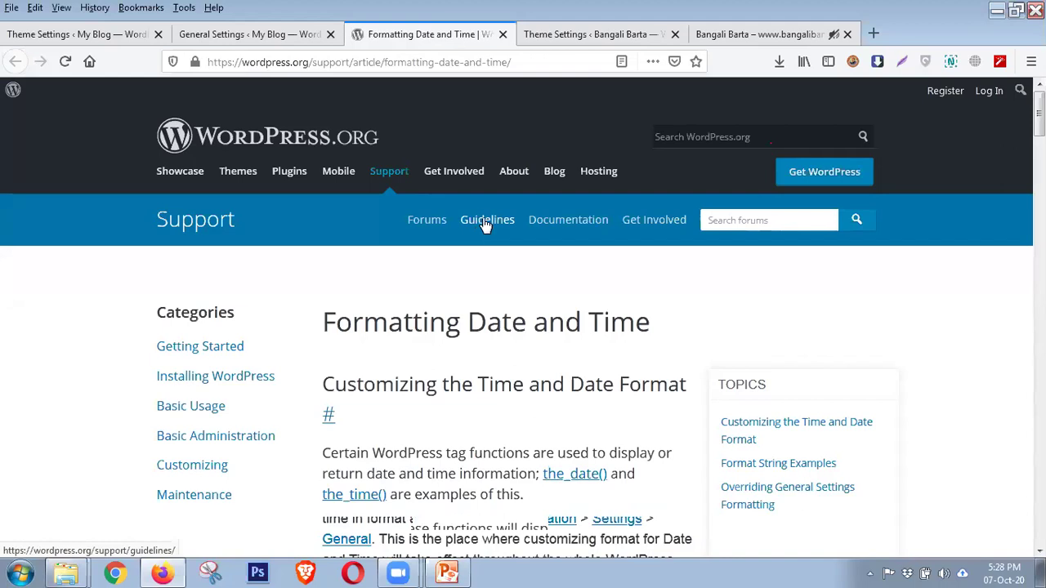
scroll(425, 360, down, 5)
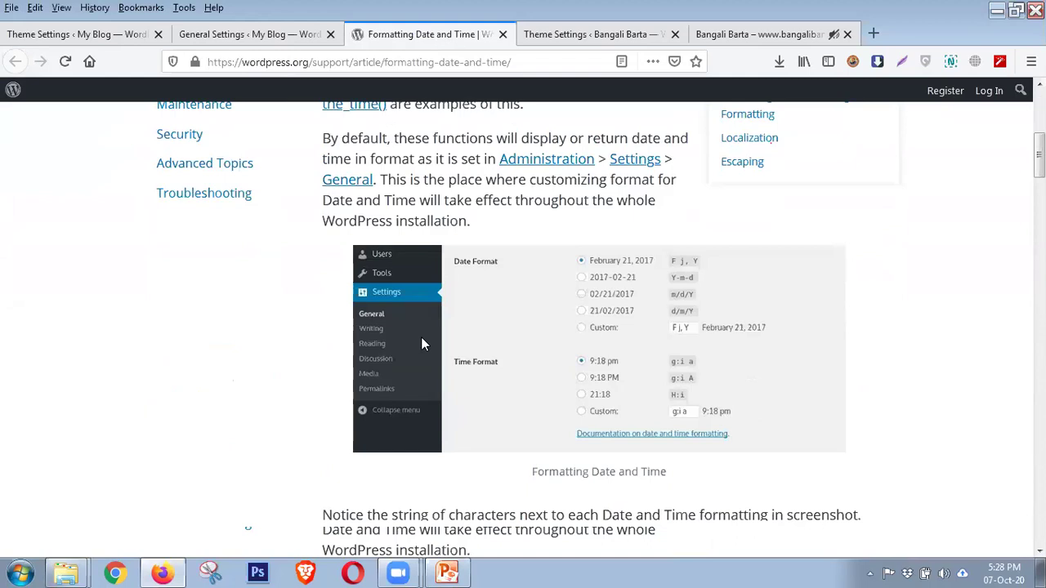
scroll(423, 343, down, 4)
scroll(424, 343, down, 8)
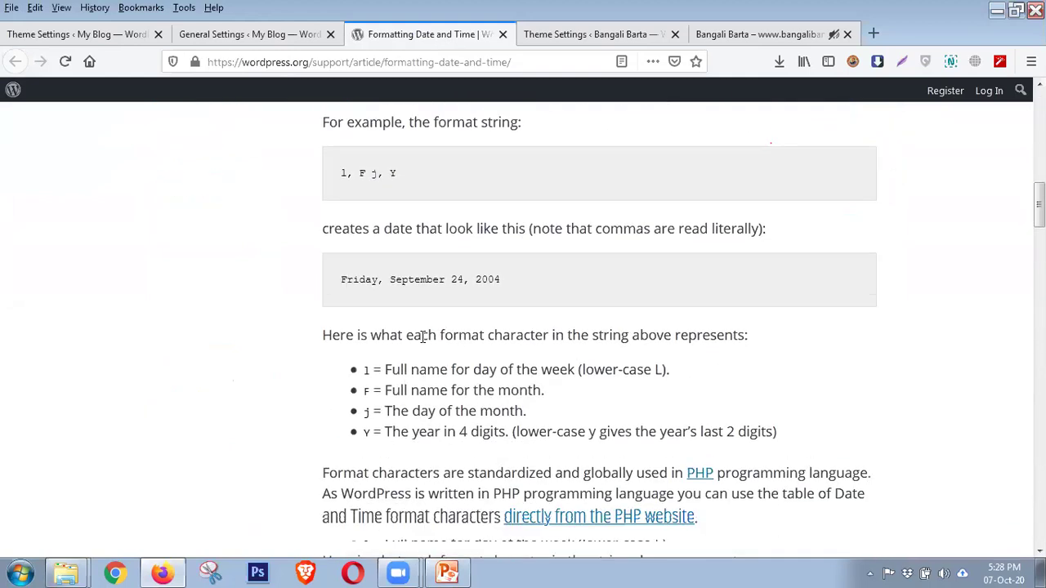
scroll(424, 343, down, 8)
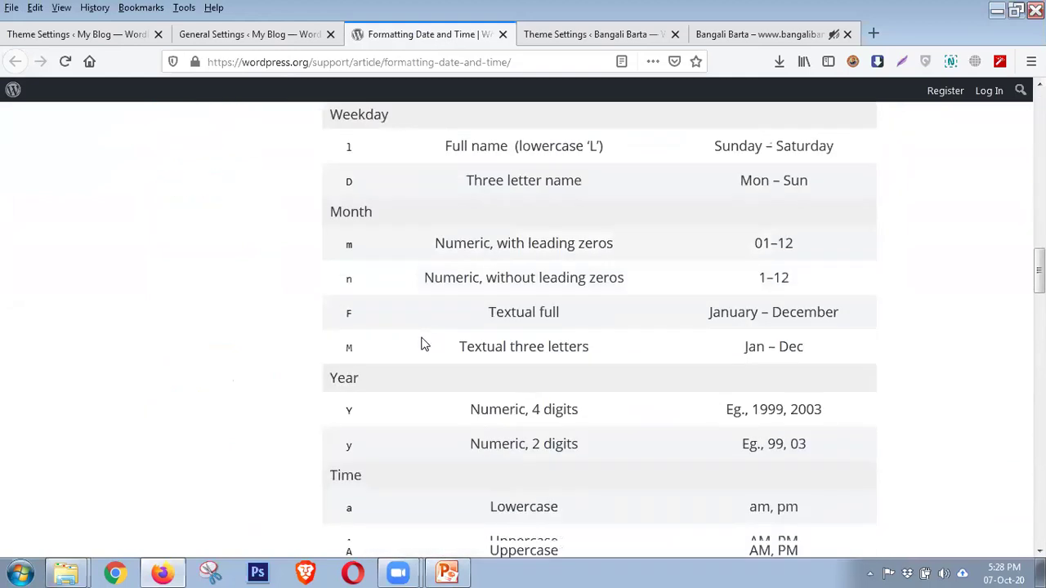
scroll(423, 337, down, 2)
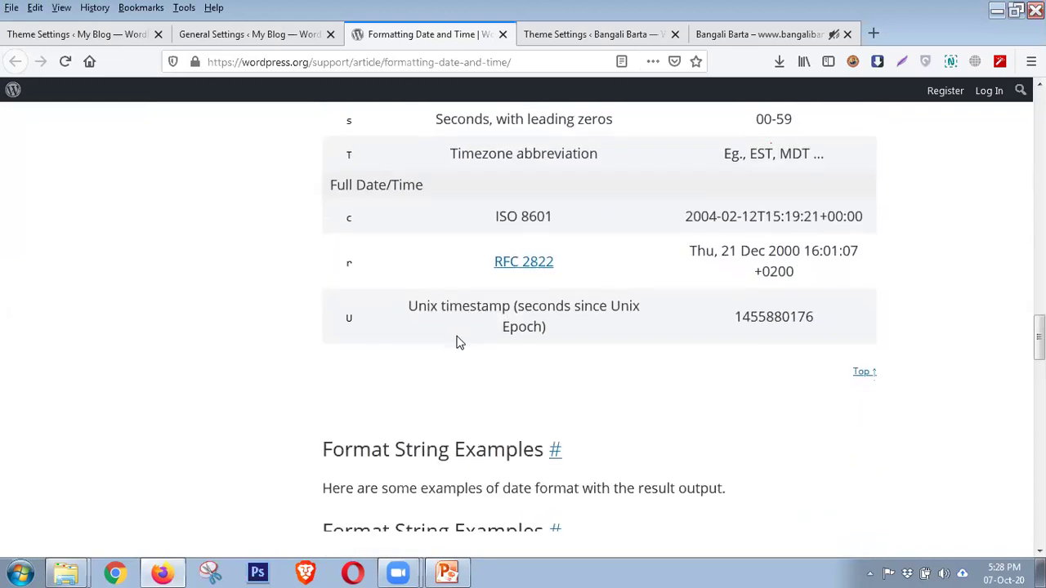
scroll(461, 343, down, 4)
click(96, 36)
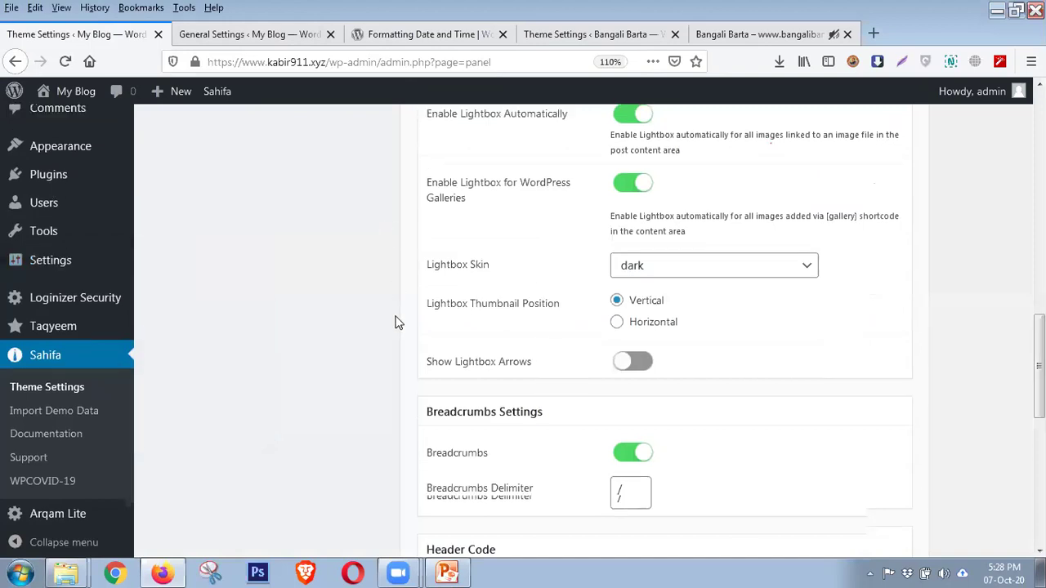
scroll(400, 324, up, 8)
scroll(401, 327, down, 3)
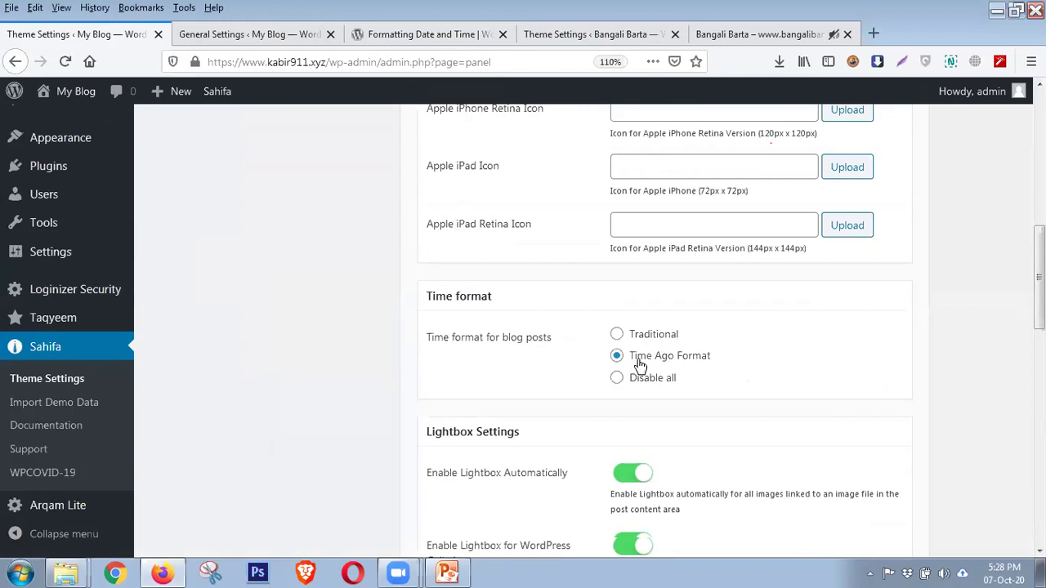
Choose Traditional instead of Time Ago Format for blog post dates in Sahifa settings
click(636, 335)
scroll(635, 365, down, 2)
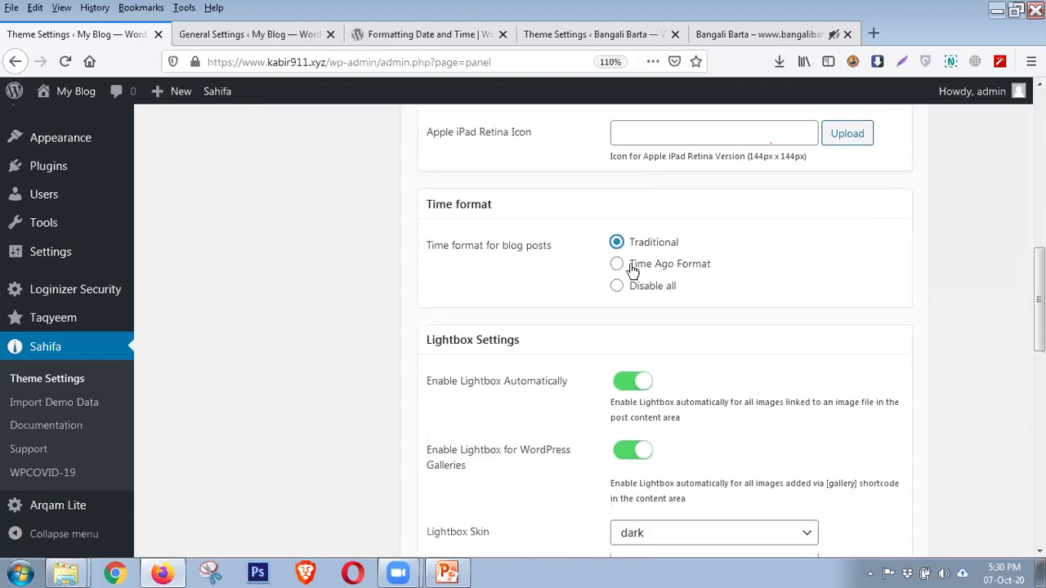
scroll(617, 286, down, 2)
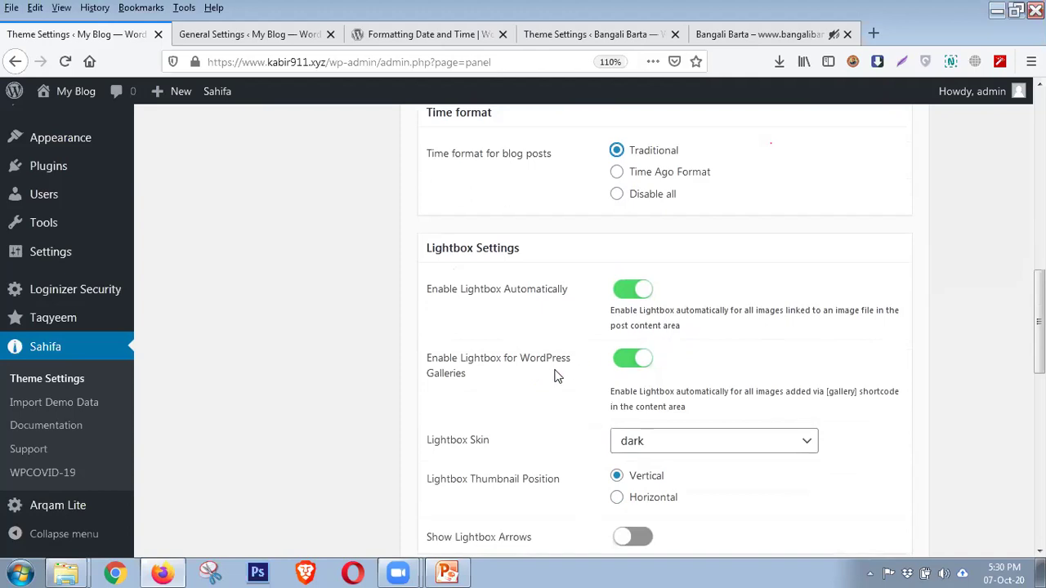
scroll(544, 395, down, 4)
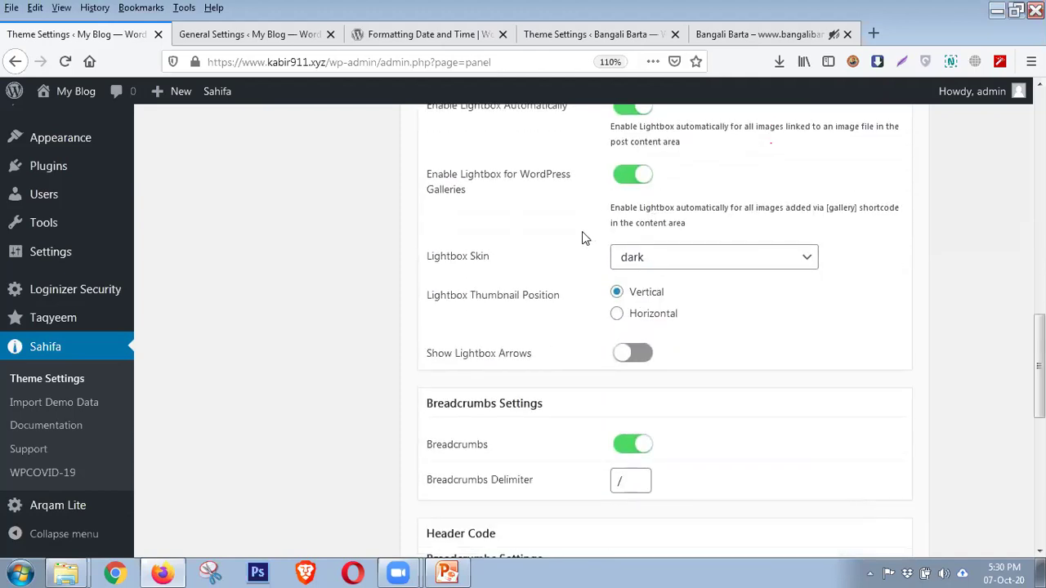
scroll(582, 238, up, 2)
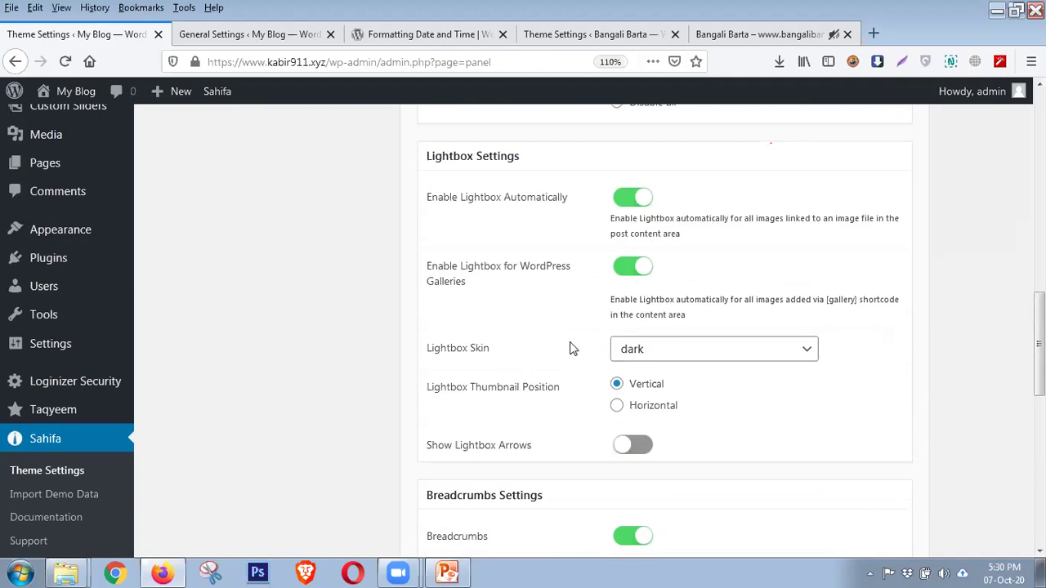
click(658, 359)
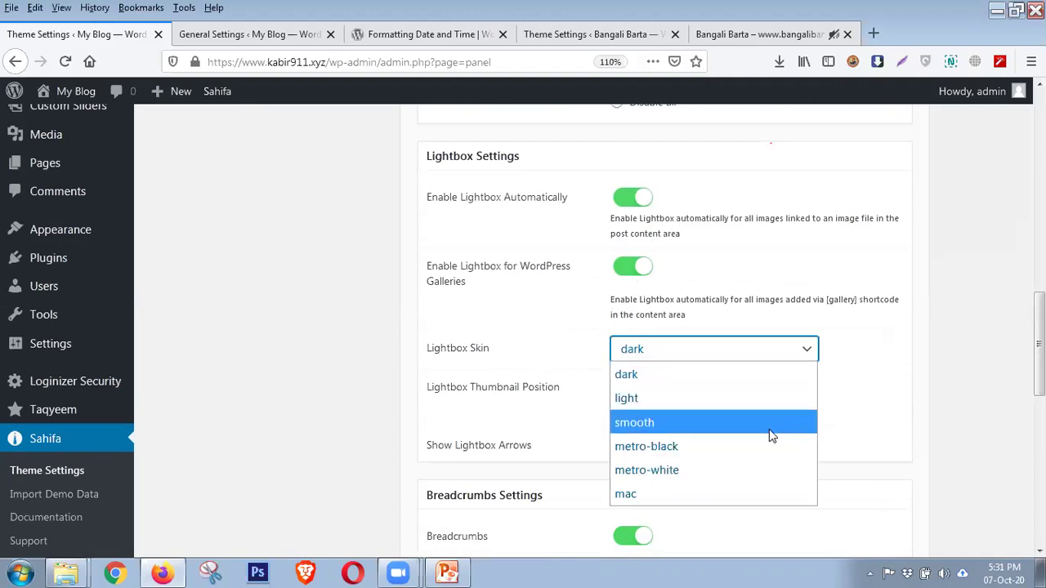
click(882, 374)
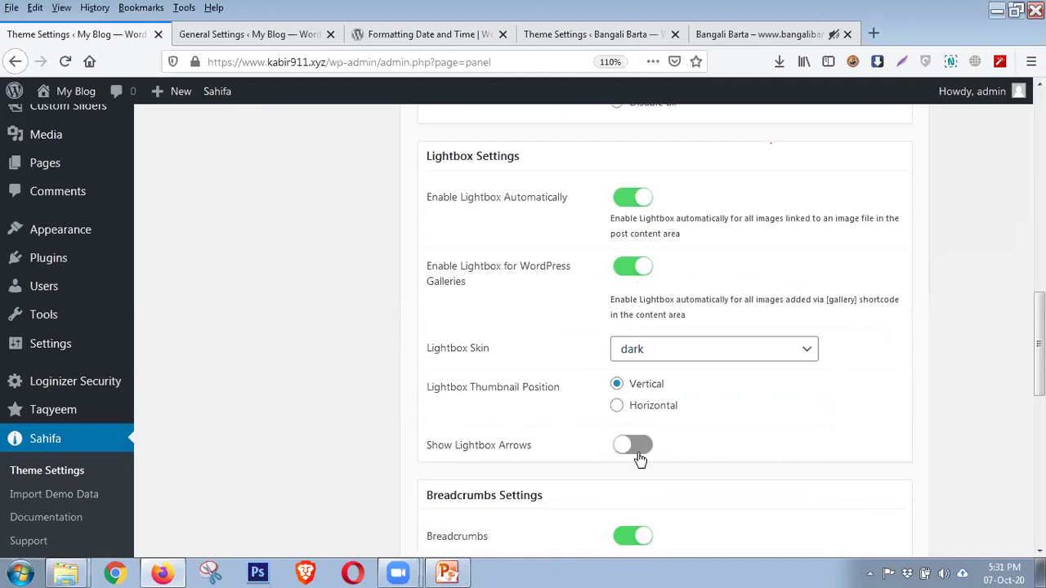
scroll(553, 419, down, 3)
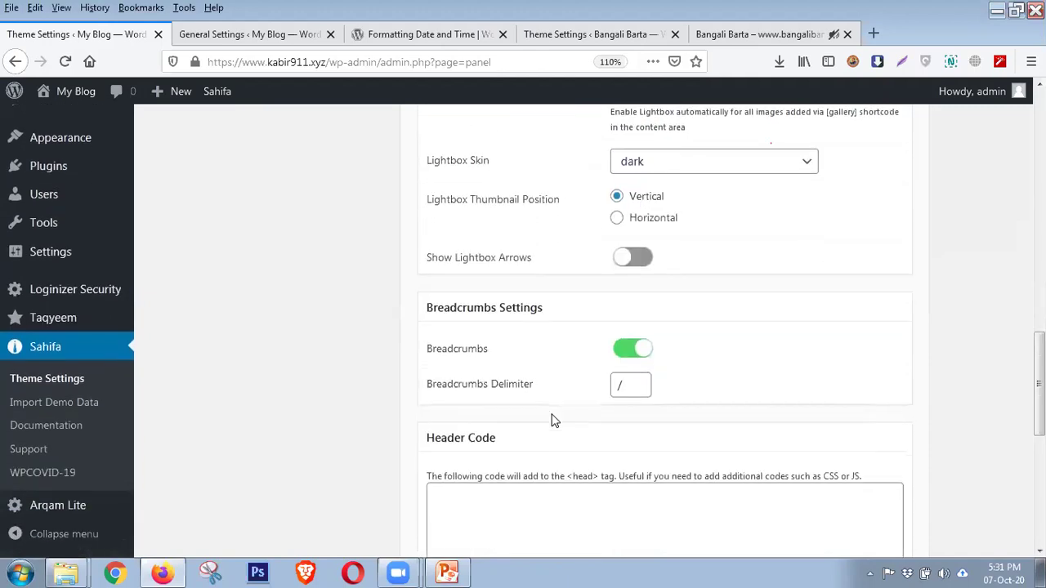
click(627, 295)
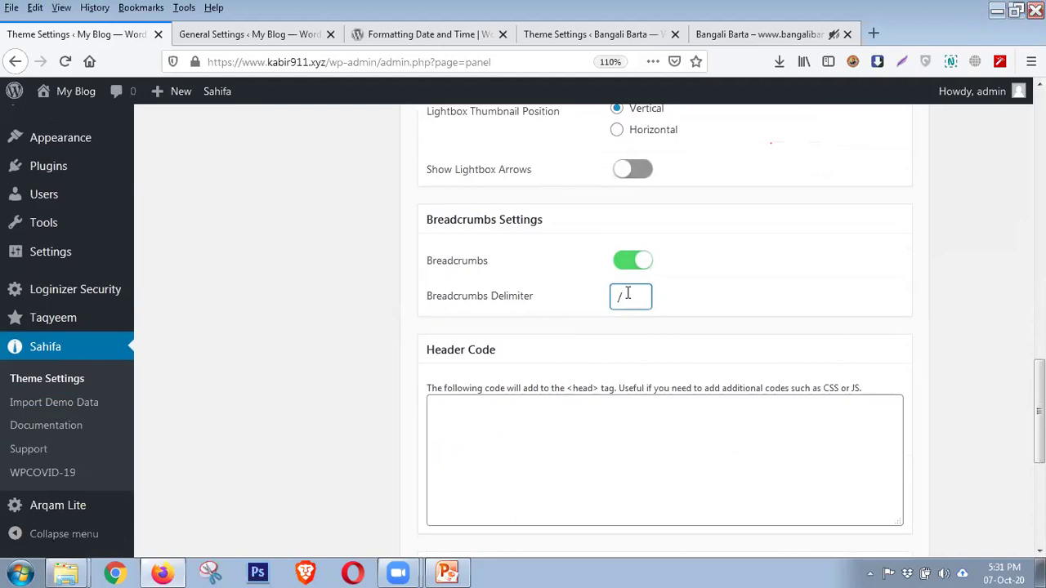
scroll(621, 294, down, 2)
click(552, 247)
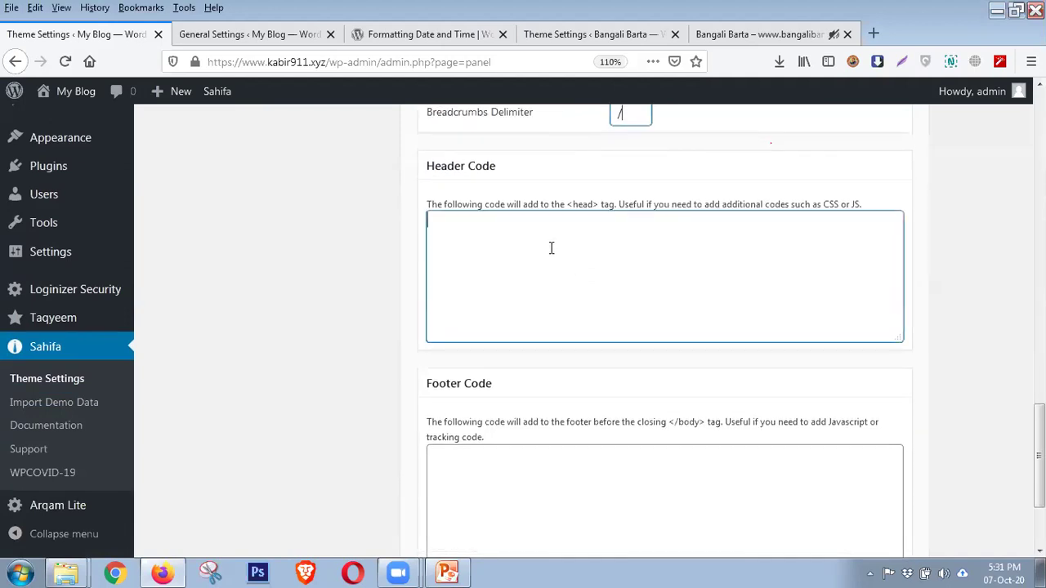
scroll(552, 247, up, 4)
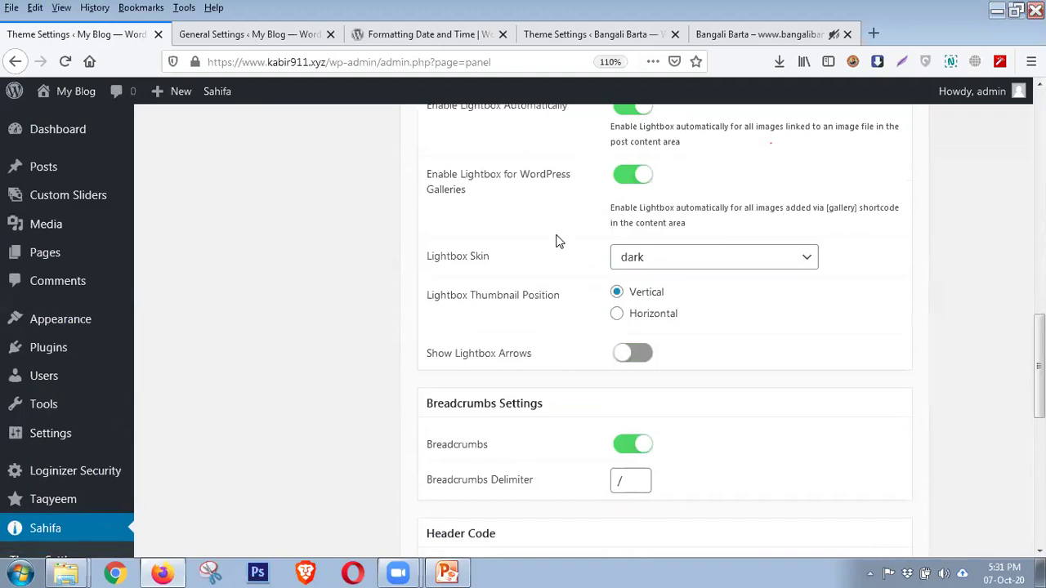
scroll(556, 241, down, 4)
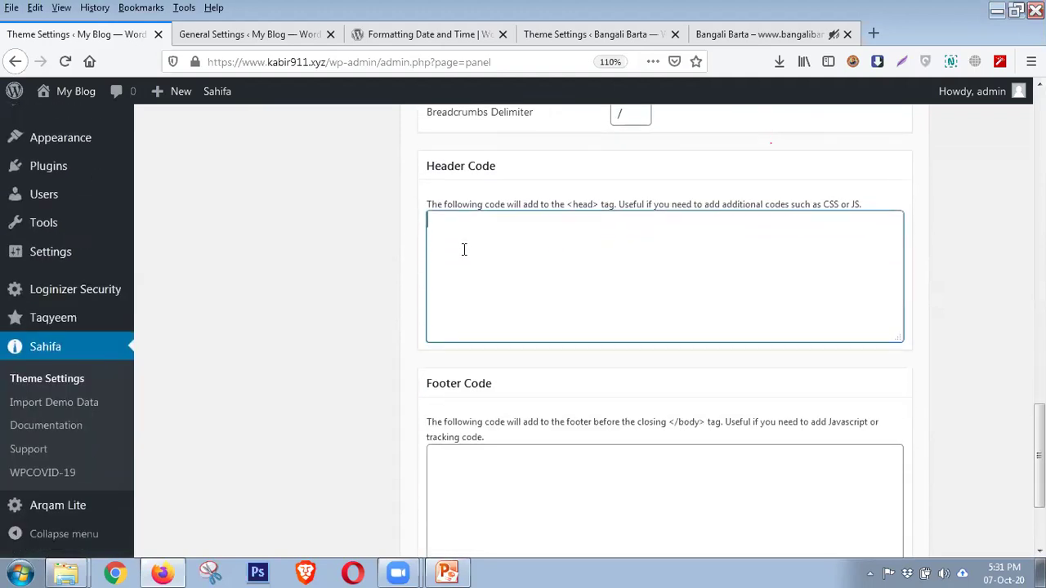
scroll(463, 249, up, 1)
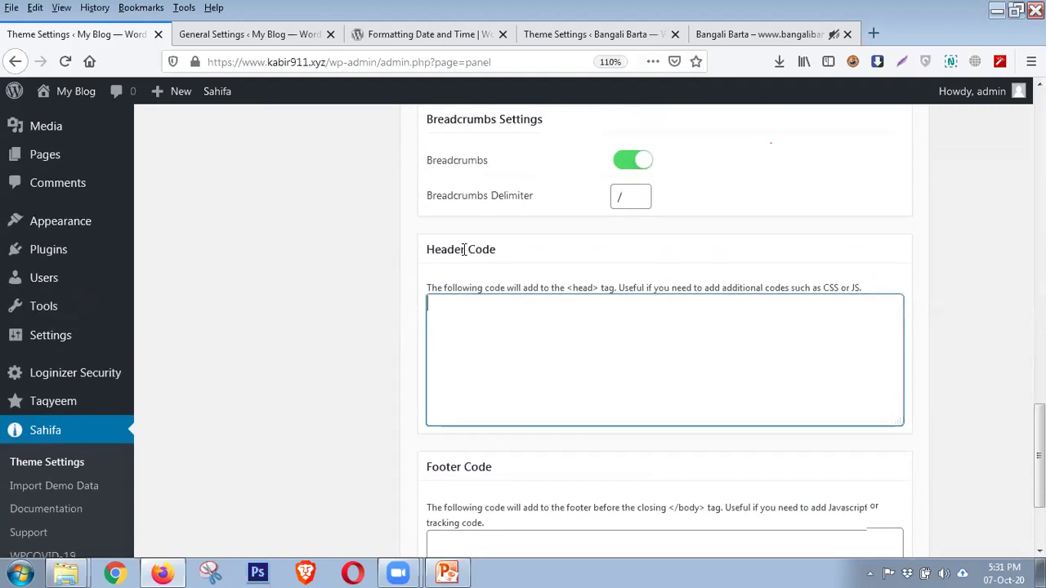
scroll(469, 295, down, 3)
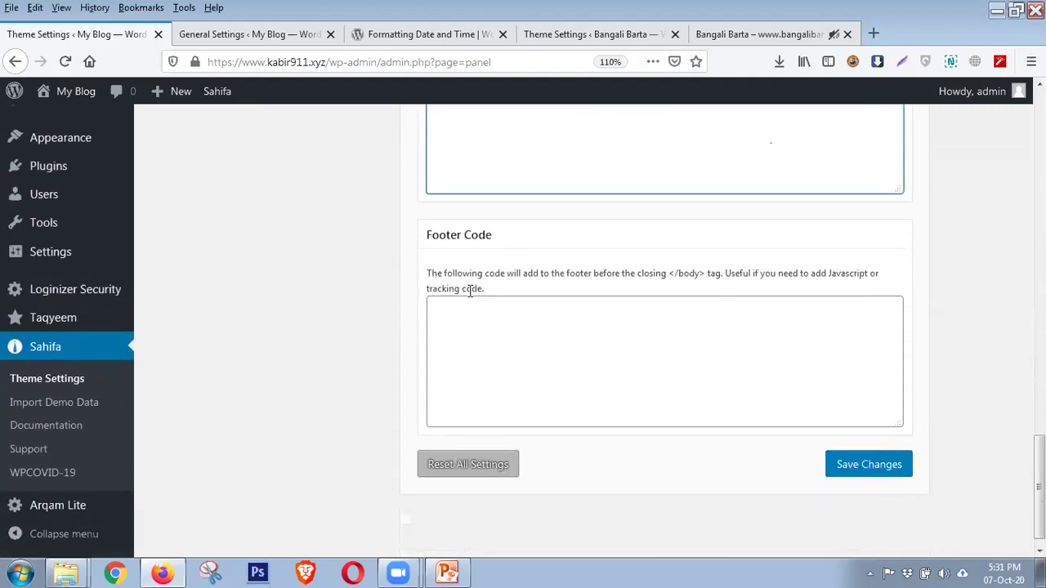
scroll(573, 325, up, 2)
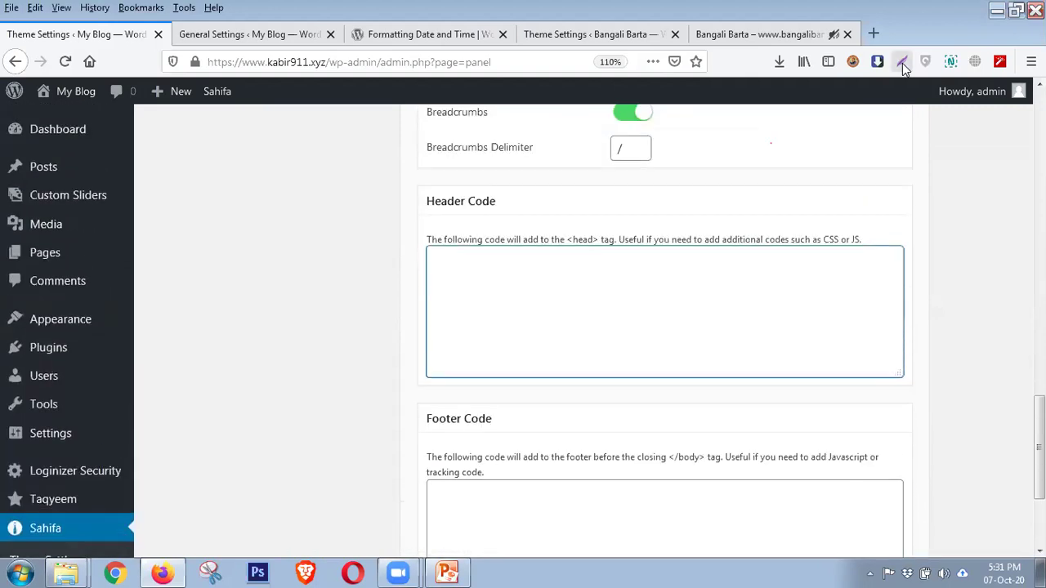
Load histats.com in a new tab, then open another blank tab
click(873, 28)
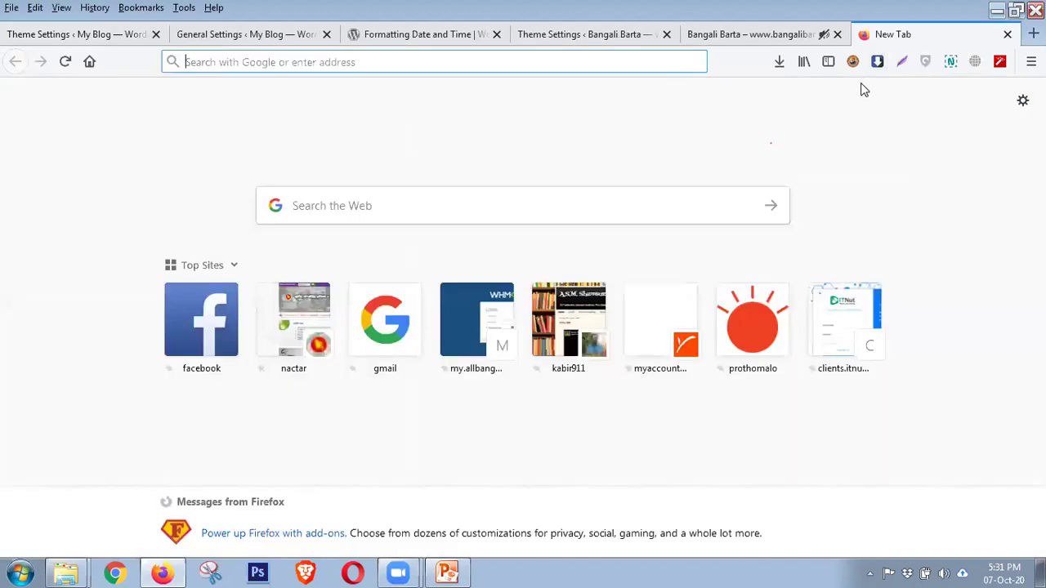
text(hi)
key(Return)
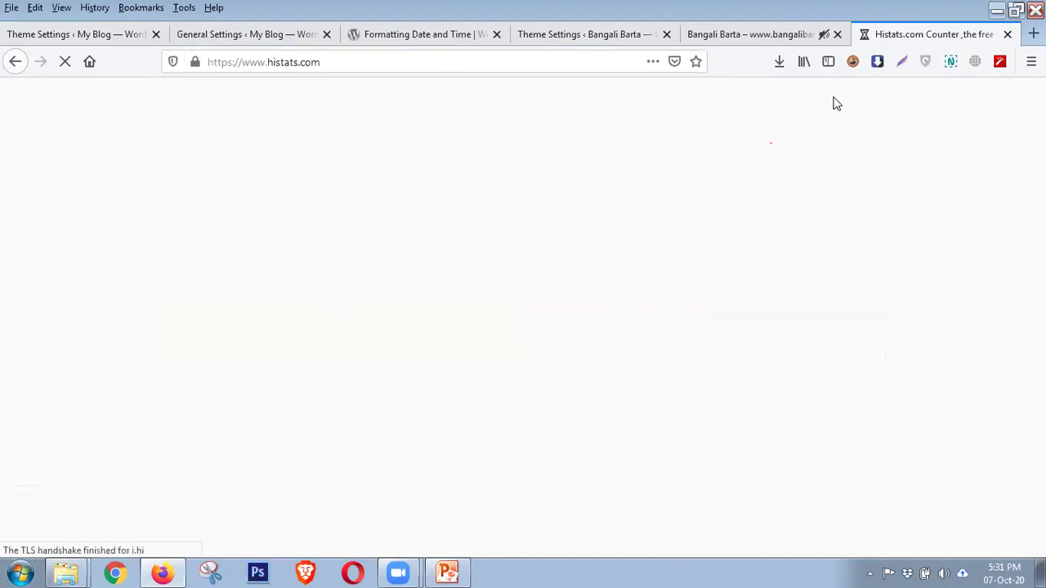
key(ctrl+t)
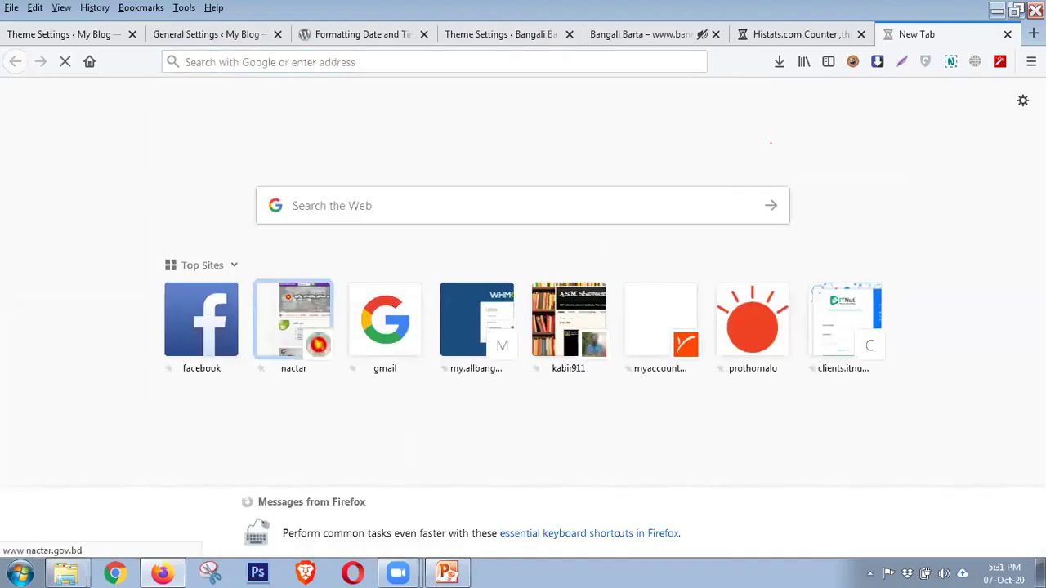
Open nactar.gov.bd from Top Sites and follow its visitor counter to its Histats statistics
click(293, 318)
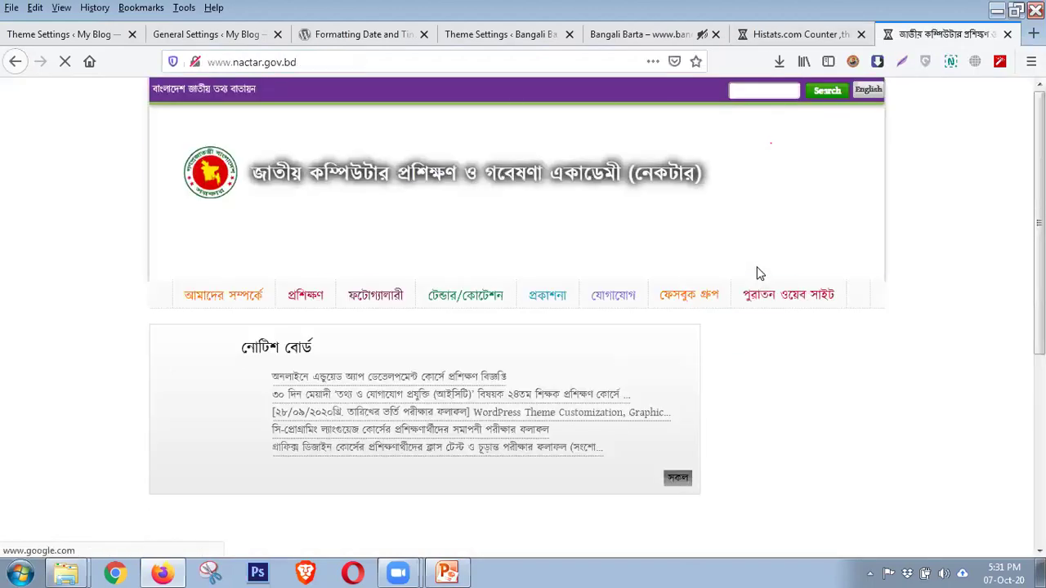
scroll(759, 274, down, 1)
scroll(759, 274, down, 15)
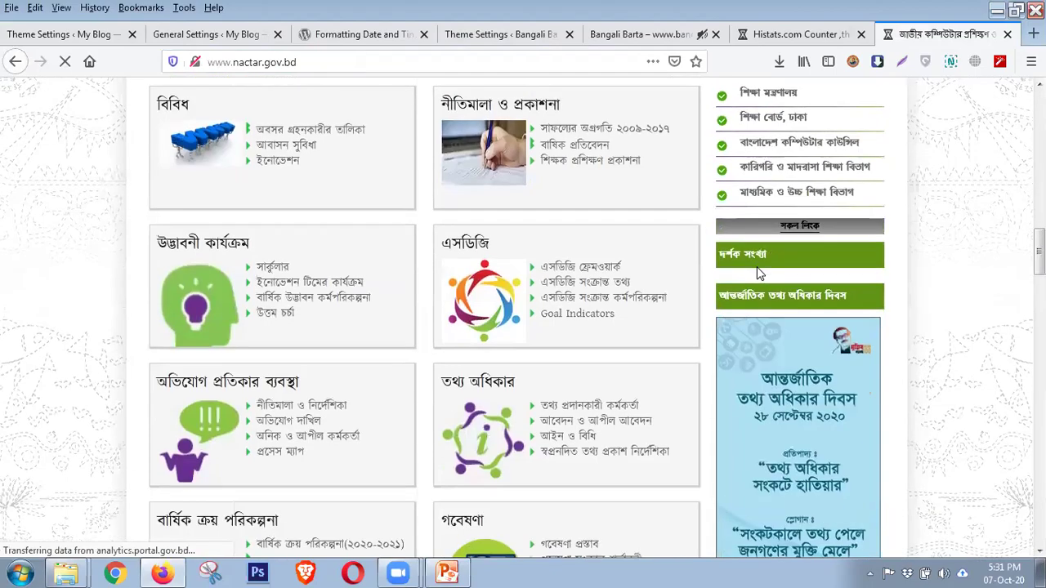
scroll(759, 274, down, 10)
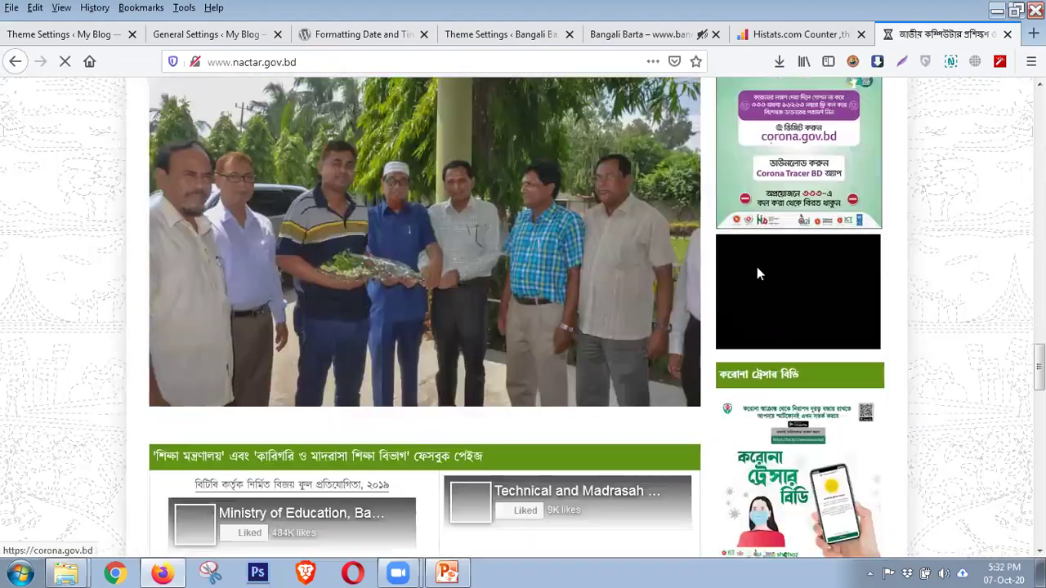
scroll(757, 266, up, 10)
scroll(762, 272, up, 12)
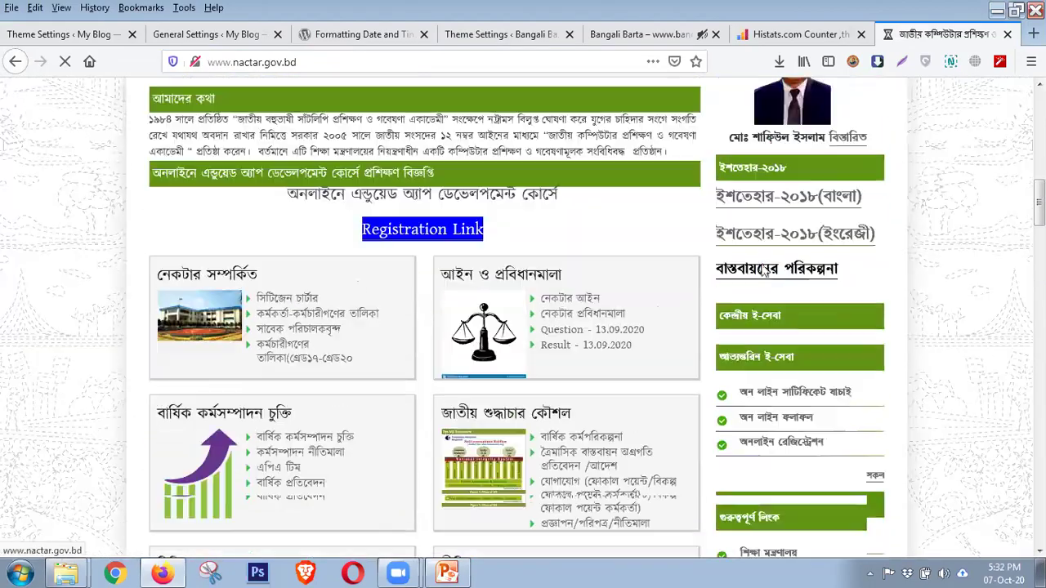
scroll(761, 273, down, 10)
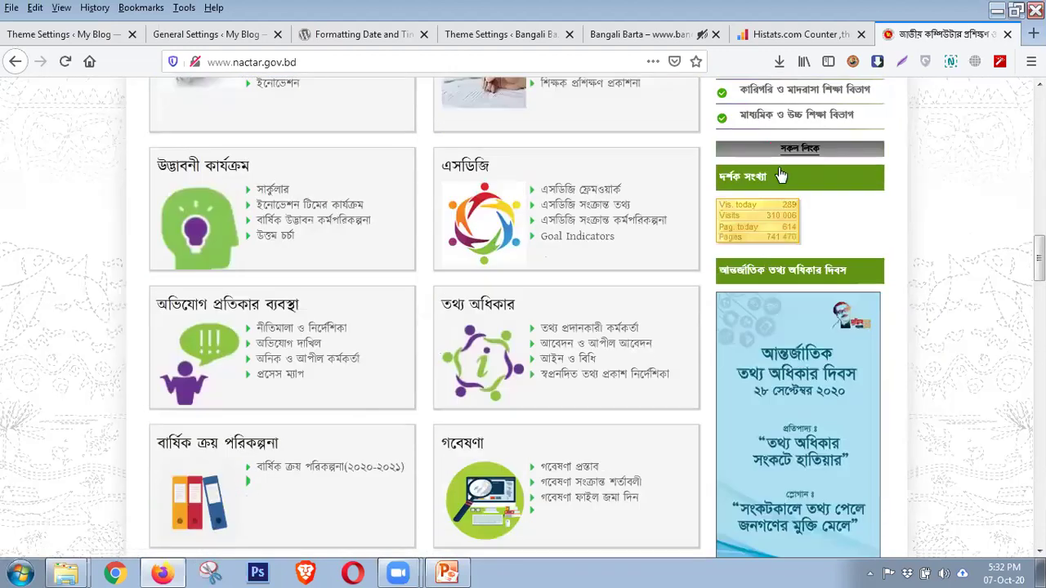
click(773, 226)
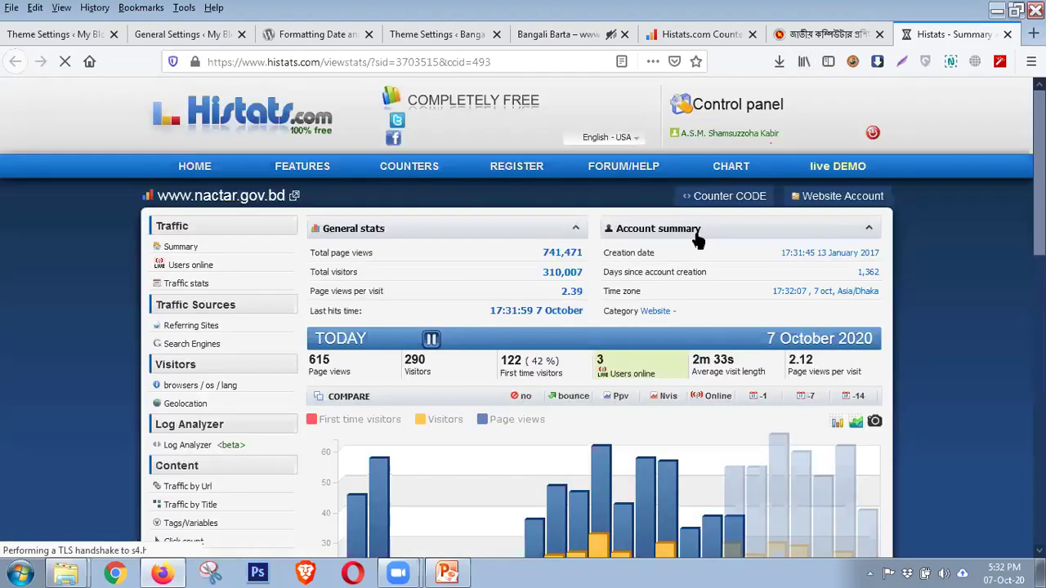
Review nactar.gov.bd's traffic charts (103,088 page views, 41,789 visitors), then switch to the Histats.com tab
scroll(666, 256, down, 1)
scroll(667, 257, down, 5)
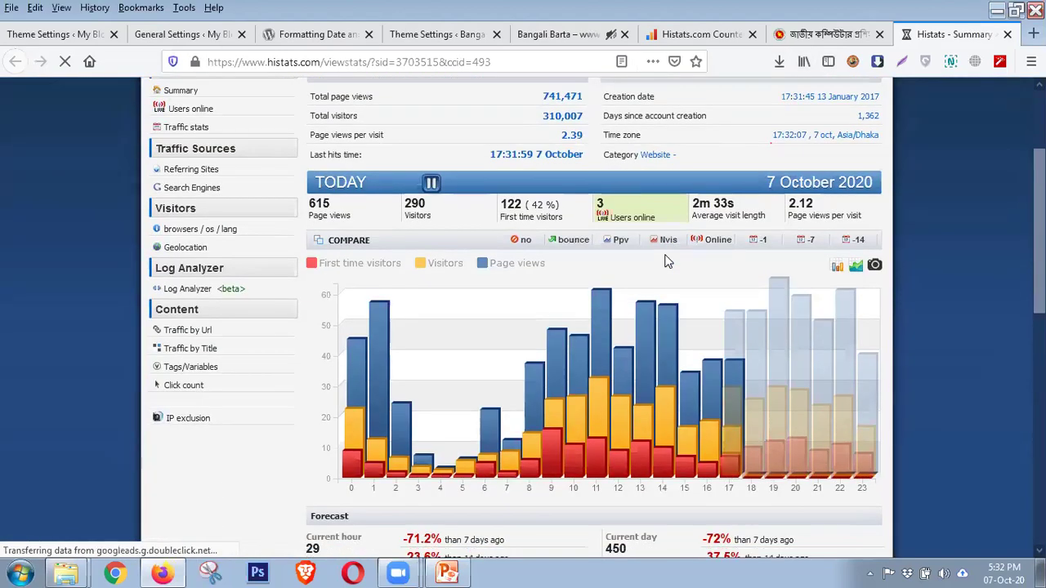
scroll(666, 261, down, 2)
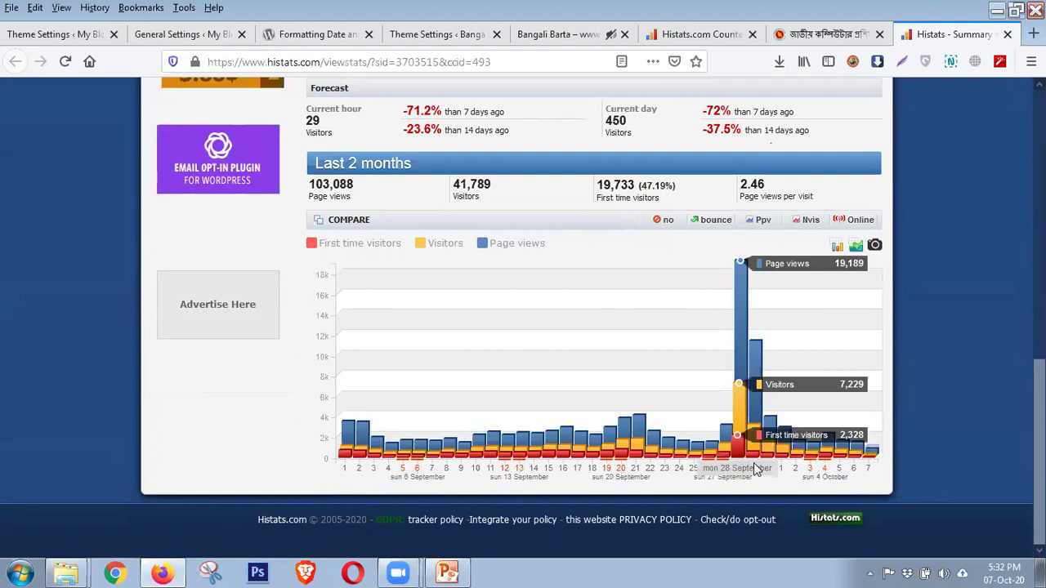
scroll(523, 433, up, 4)
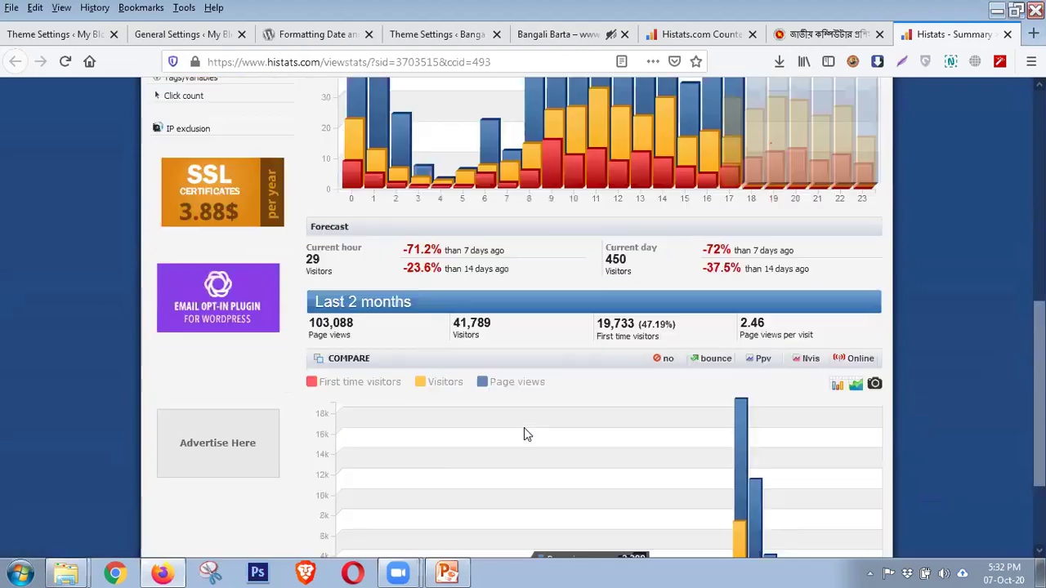
scroll(498, 423, down, 3)
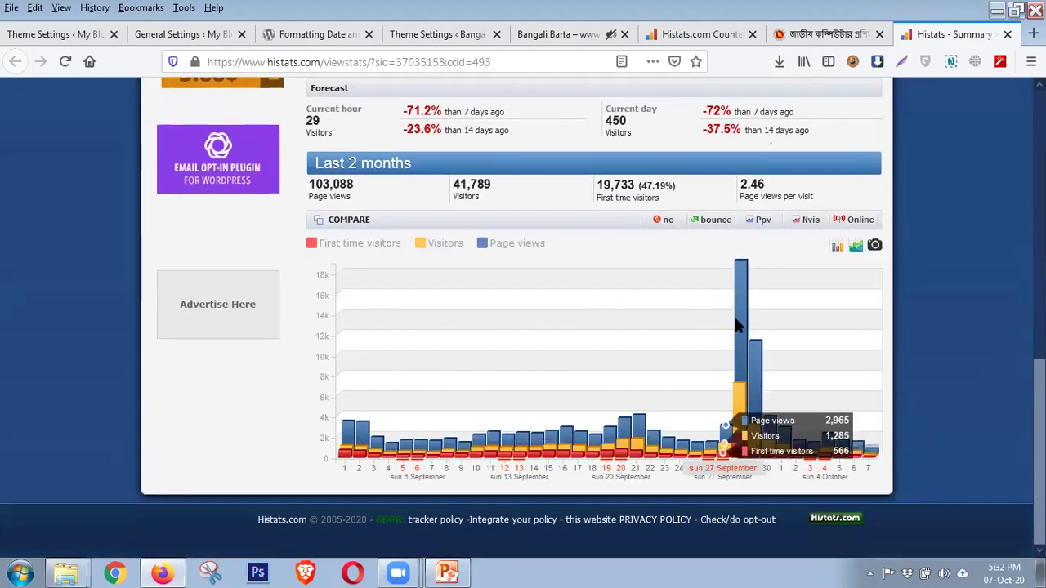
scroll(580, 342, up, 3)
scroll(582, 336, up, 5)
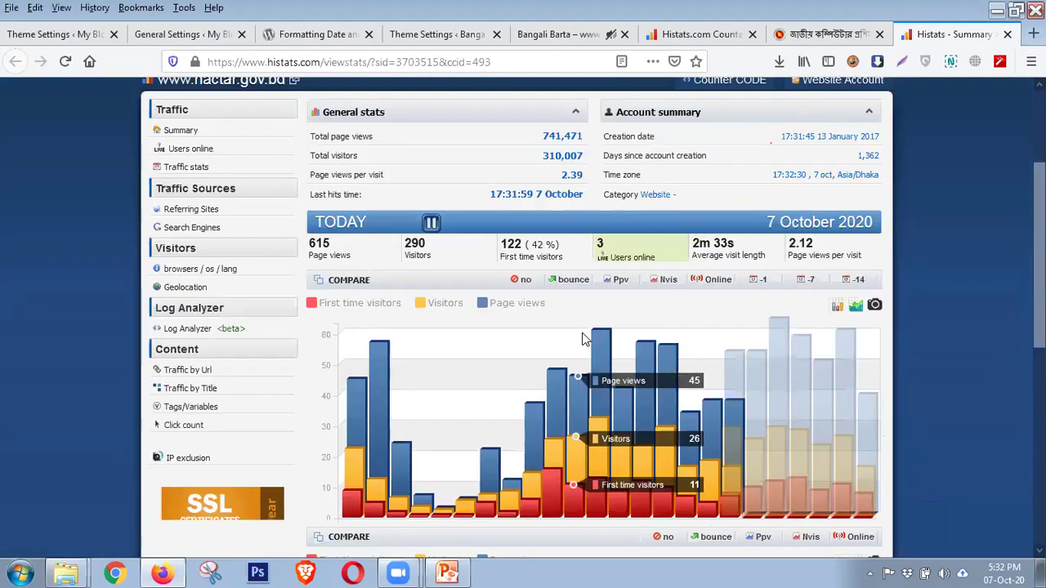
click(734, 34)
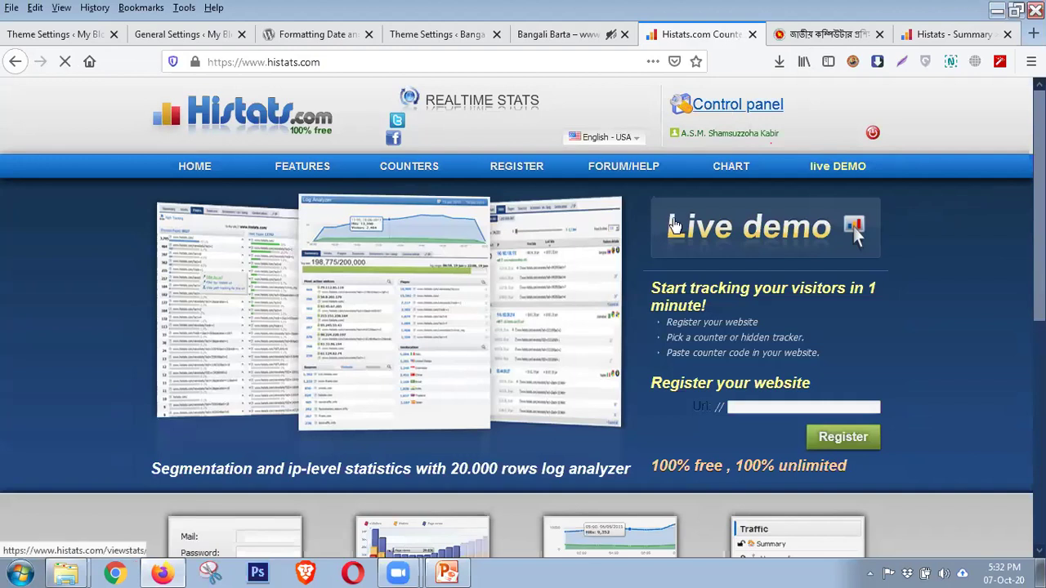
click(728, 111)
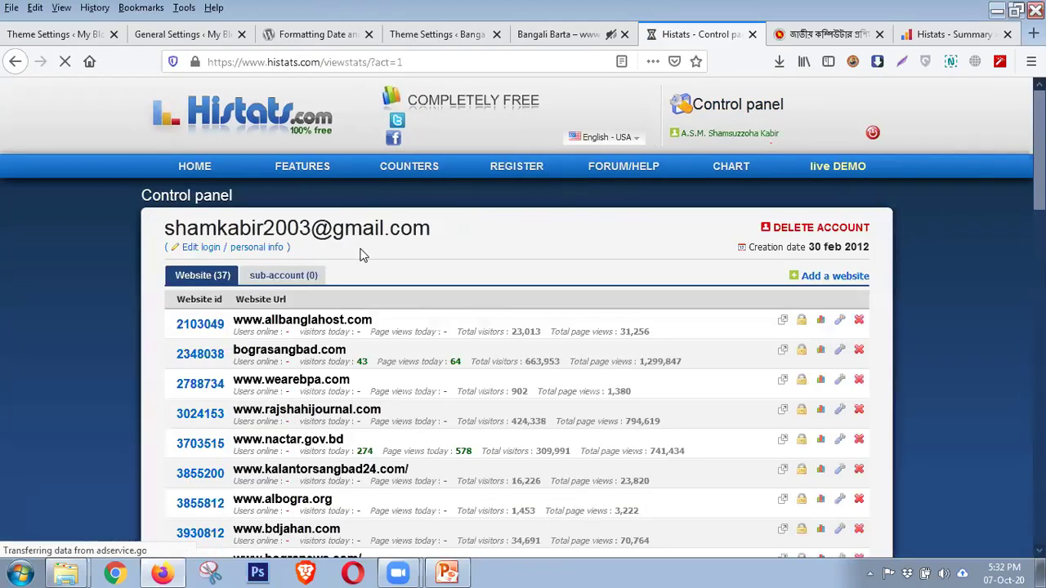
scroll(360, 255, down, 6)
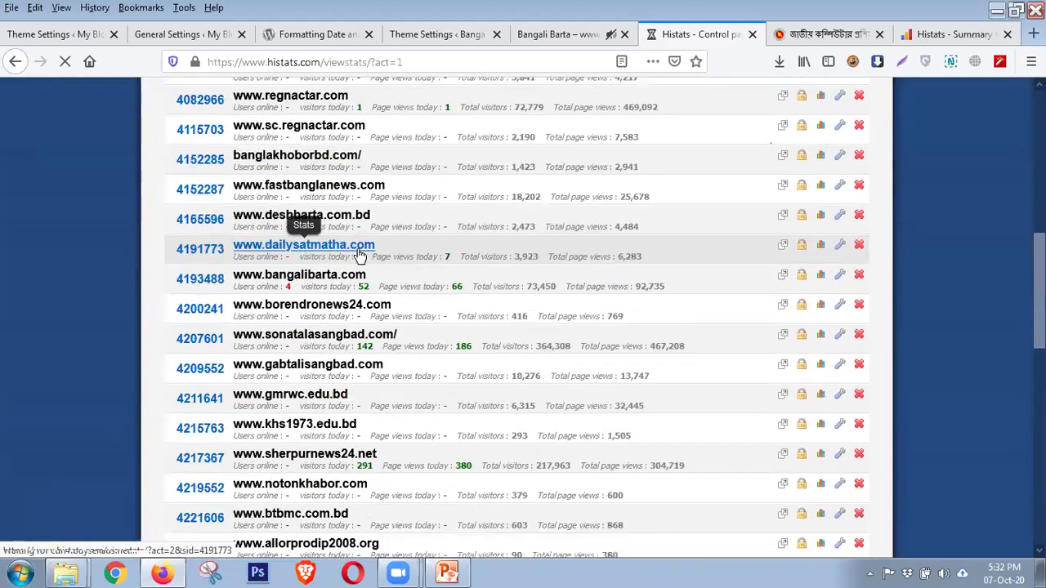
scroll(359, 255, down, 5)
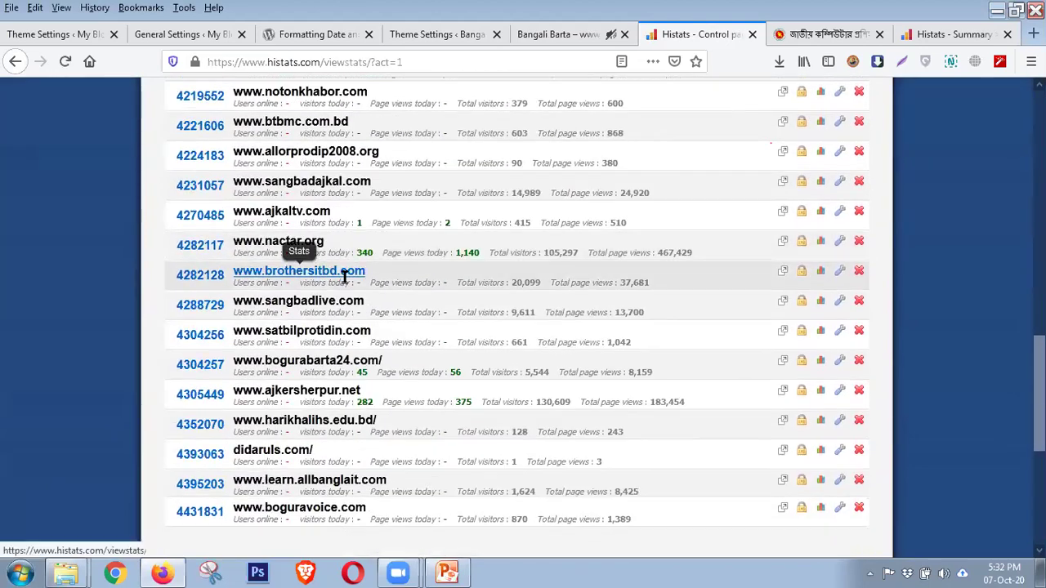
scroll(345, 278, down, 1)
click(295, 167)
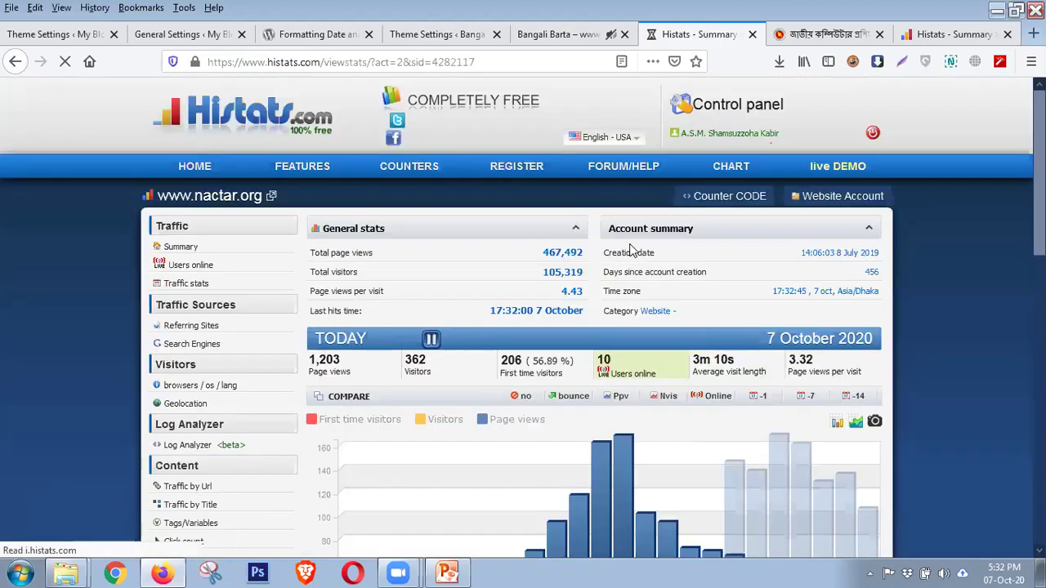
click(722, 198)
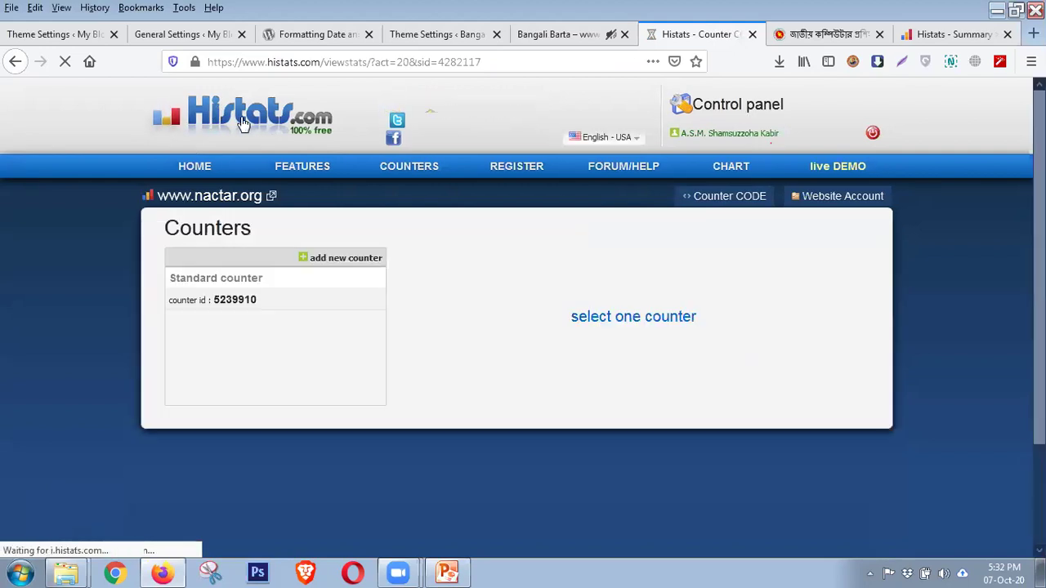
click(231, 316)
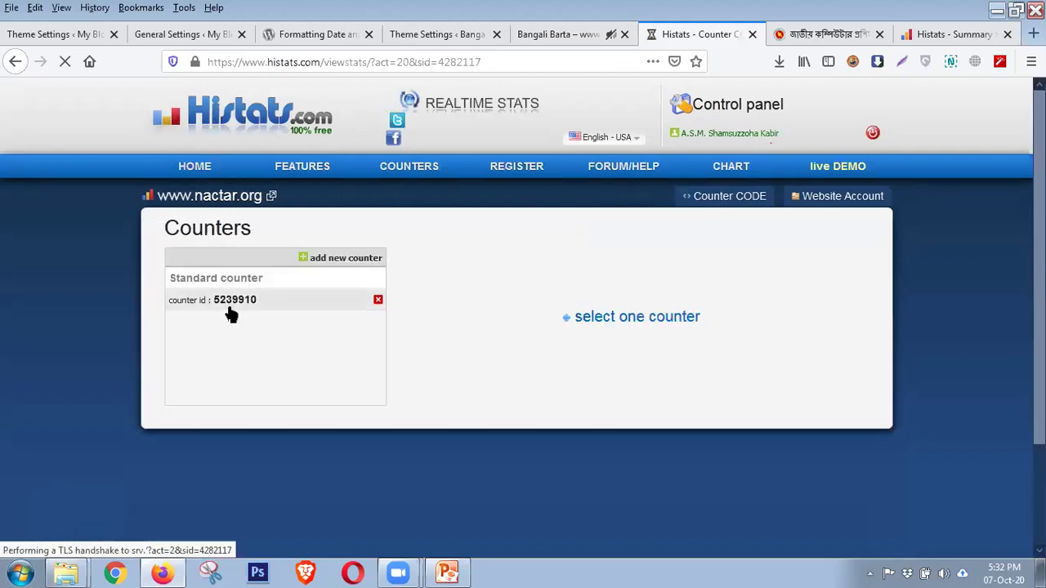
scroll(501, 324, down, 3)
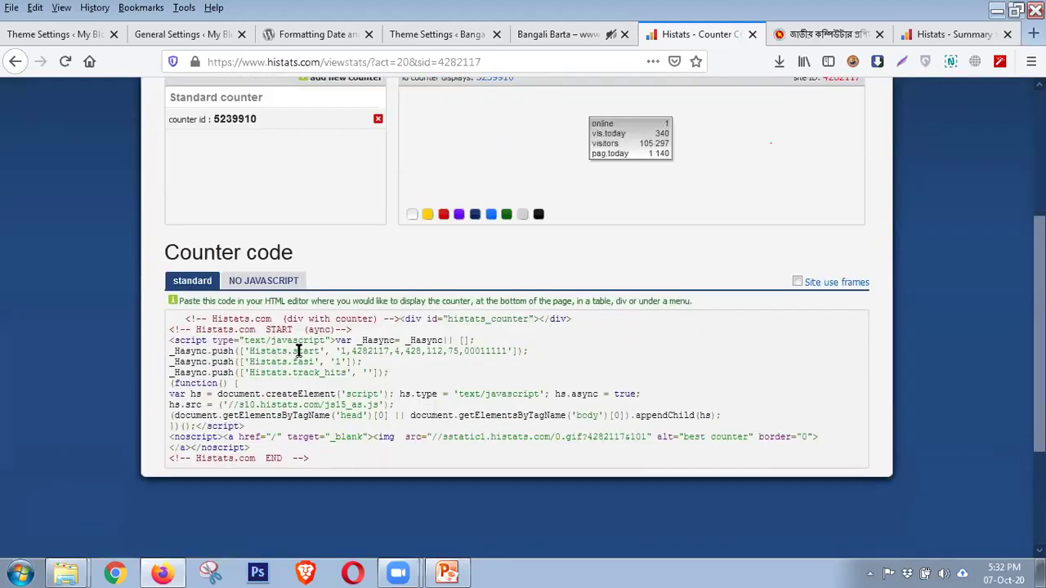
drag(187, 319, 357, 466)
scroll(411, 414, up, 3)
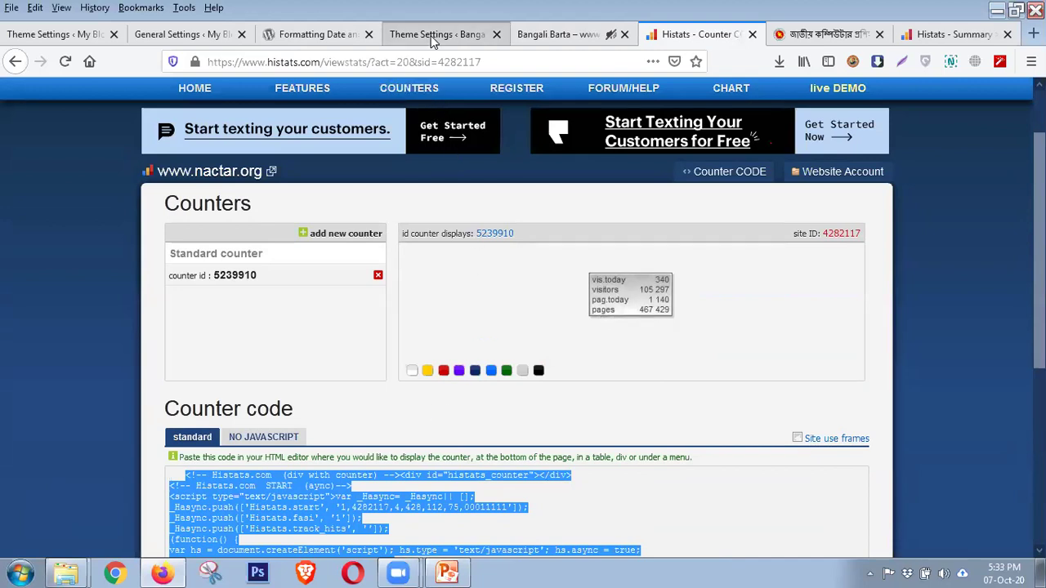
click(201, 36)
Check the empty Header and Footer Code boxes in My Blog's Sahifa General Settings against the Histats summary
click(79, 39)
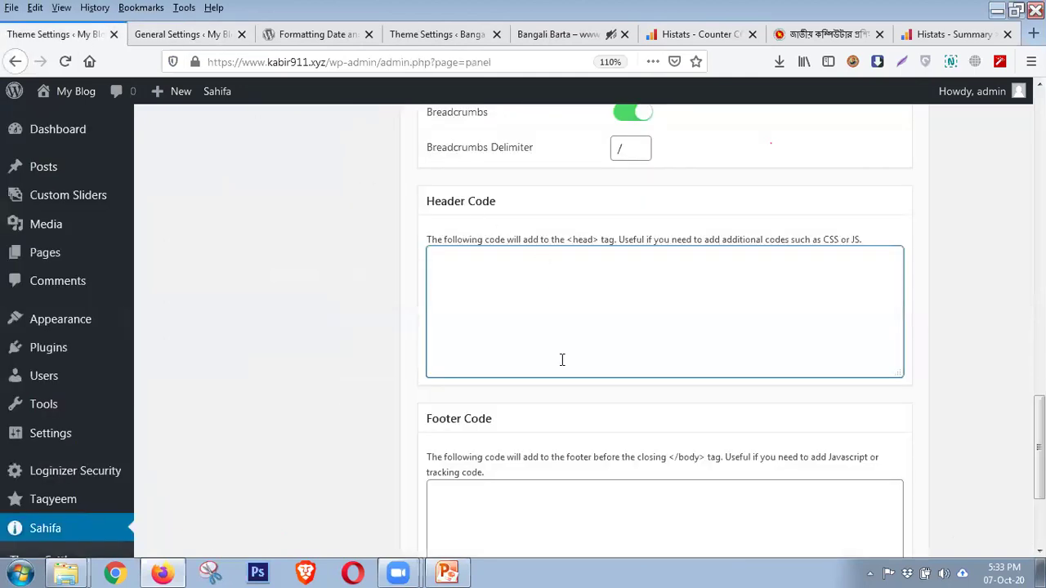
scroll(538, 318, down, 2)
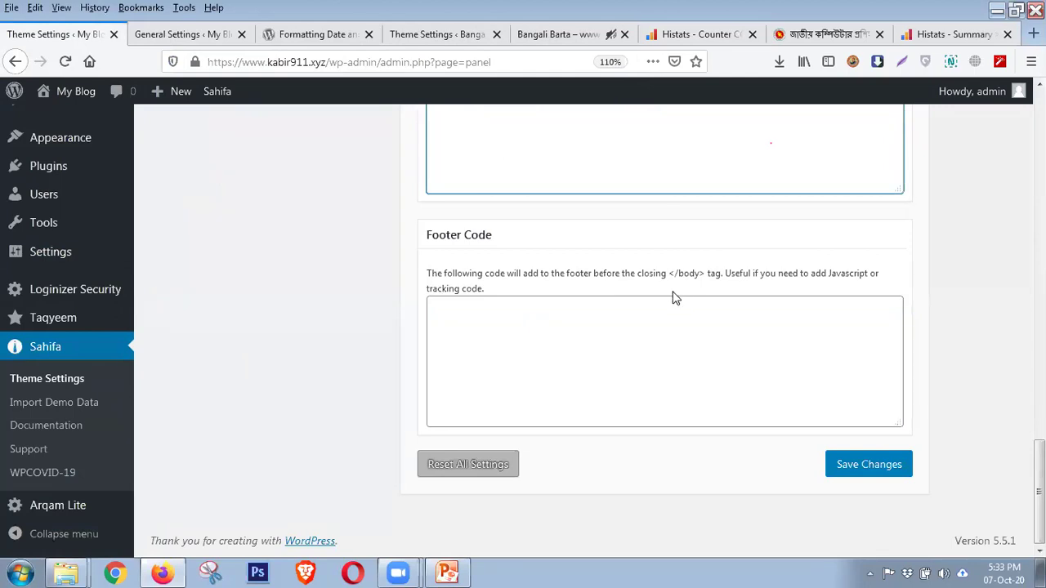
scroll(667, 301, up, 4)
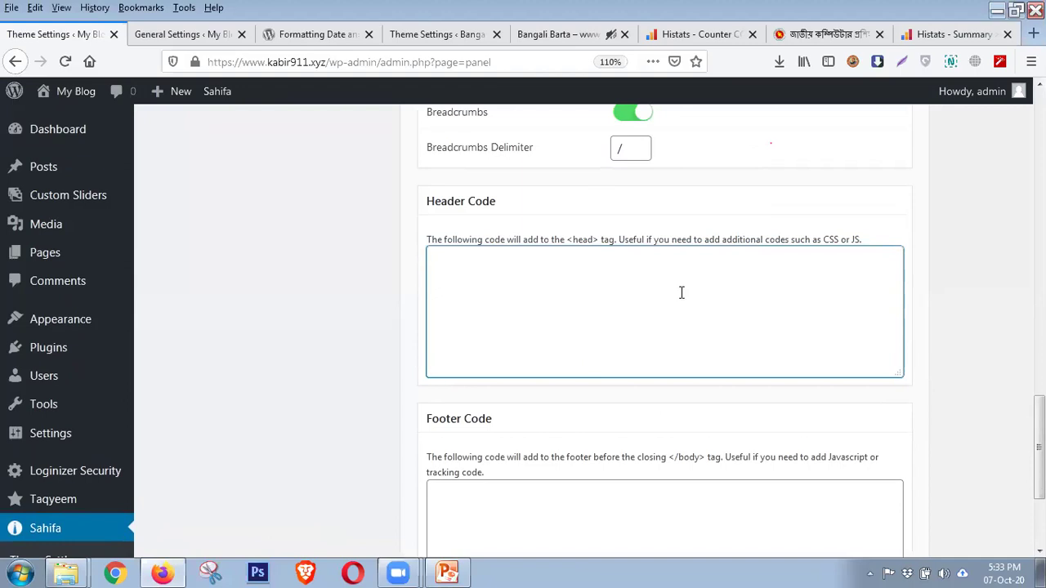
click(947, 33)
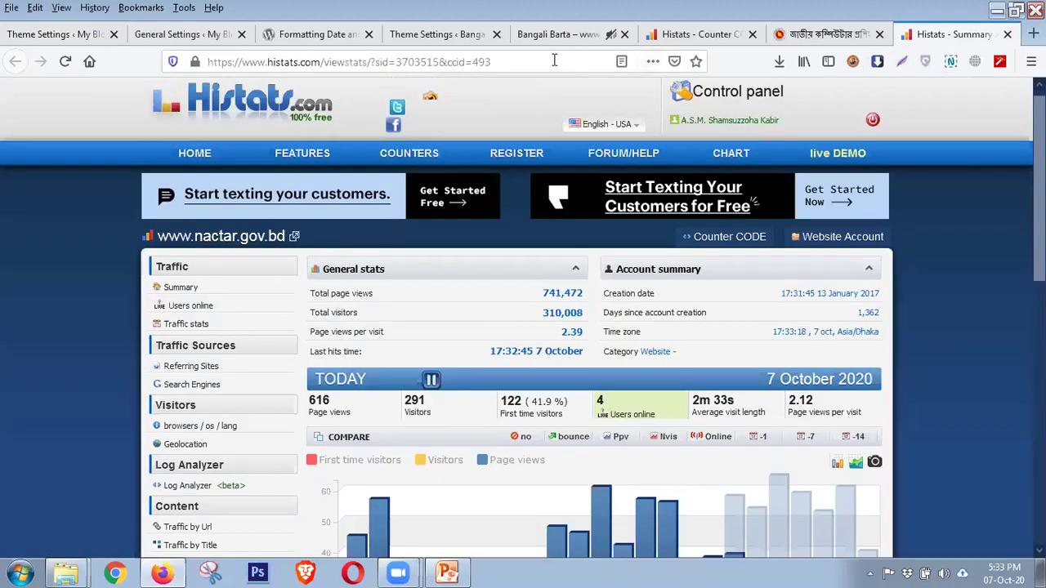
click(45, 34)
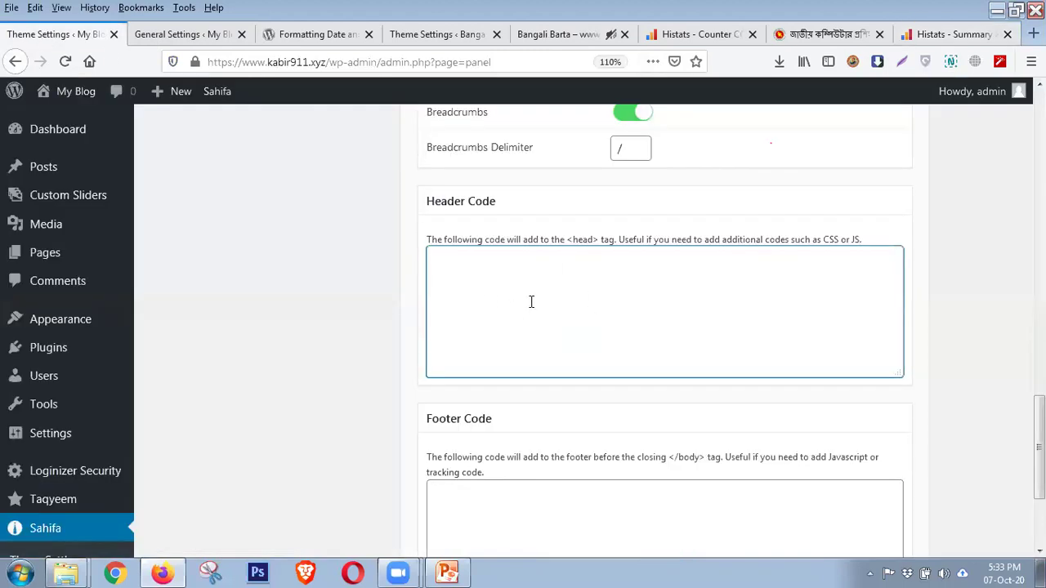
scroll(422, 370, up, 15)
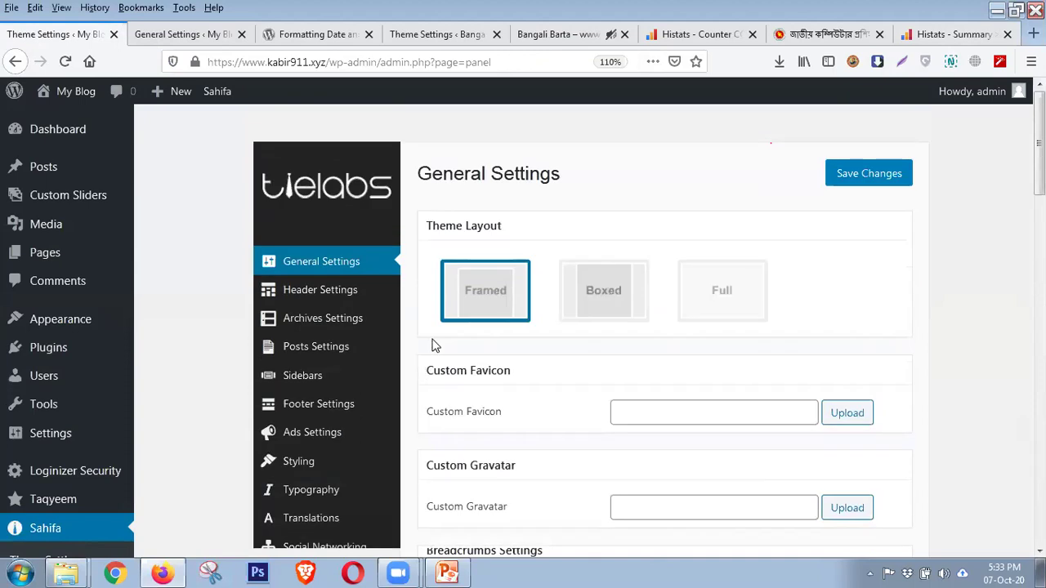
click(952, 35)
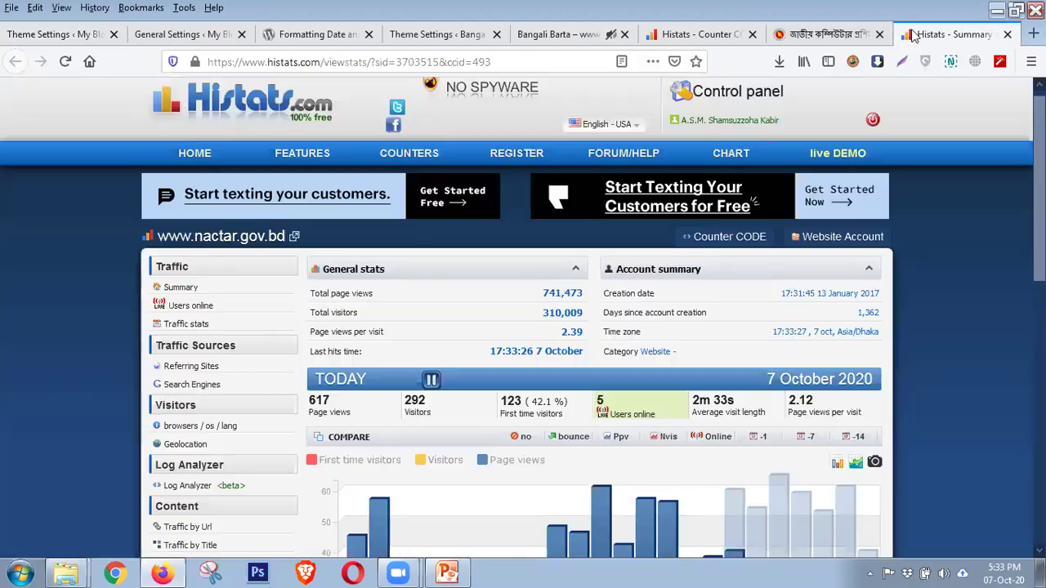
click(821, 33)
click(664, 35)
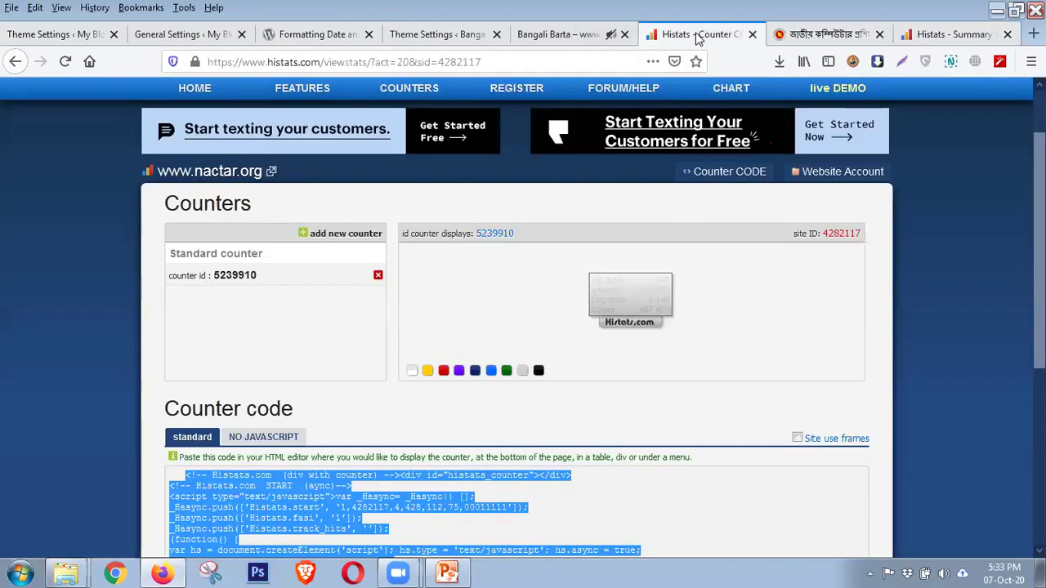
scroll(629, 294, down, 5)
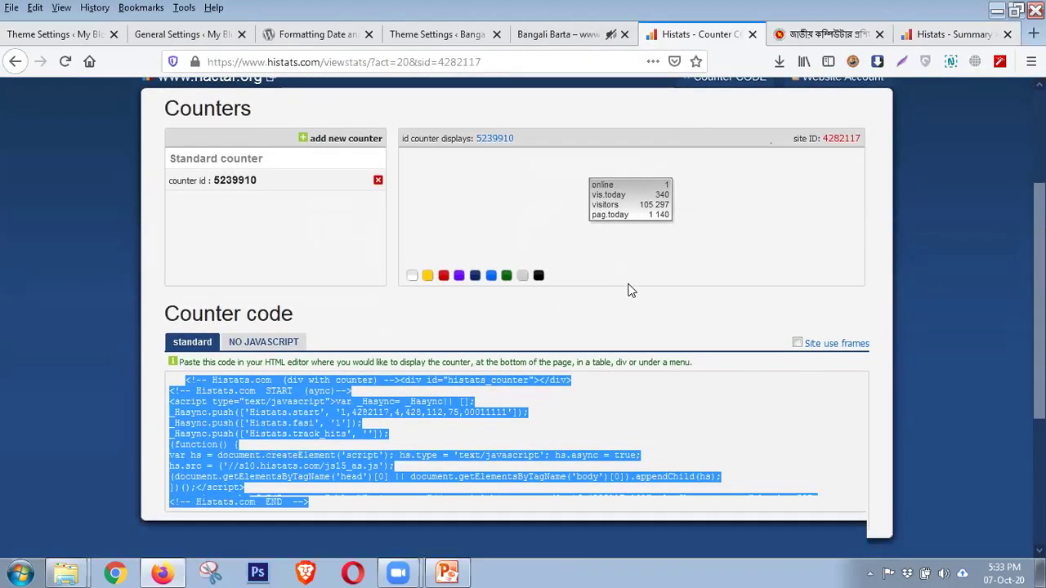
scroll(629, 290, up, 4)
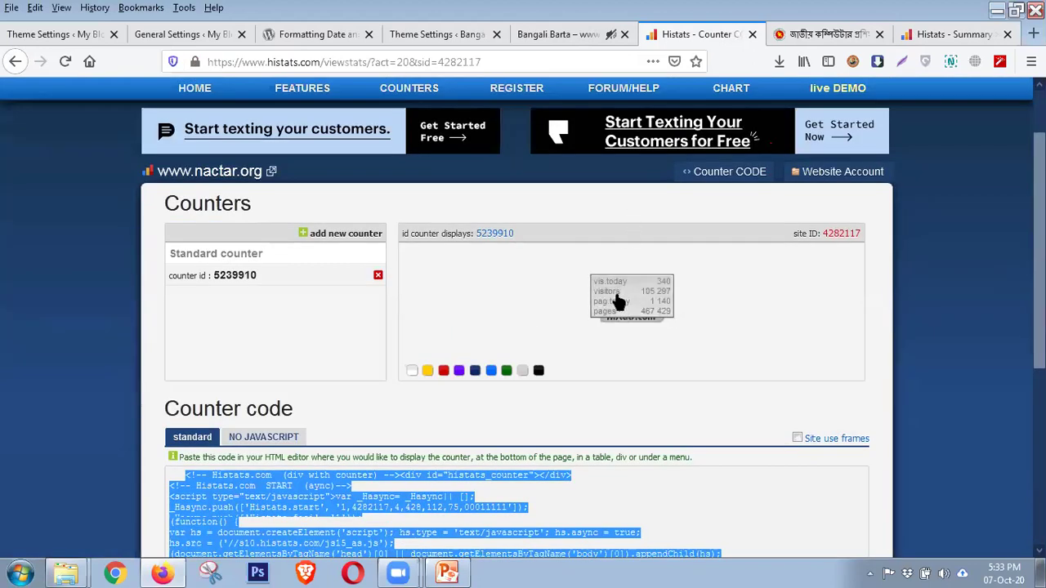
click(89, 37)
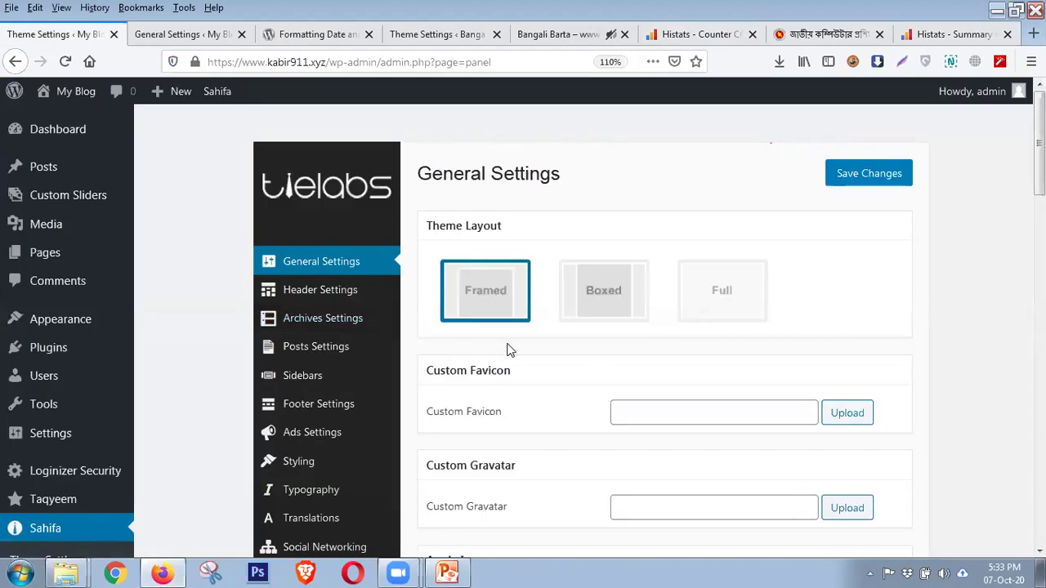
scroll(507, 350, down, 2)
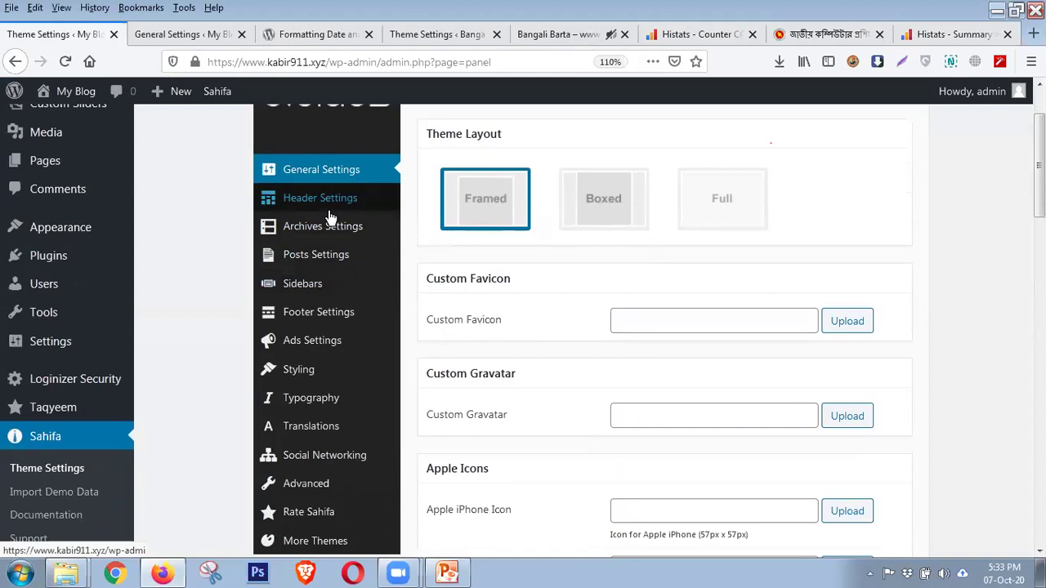
scroll(514, 346, down, 8)
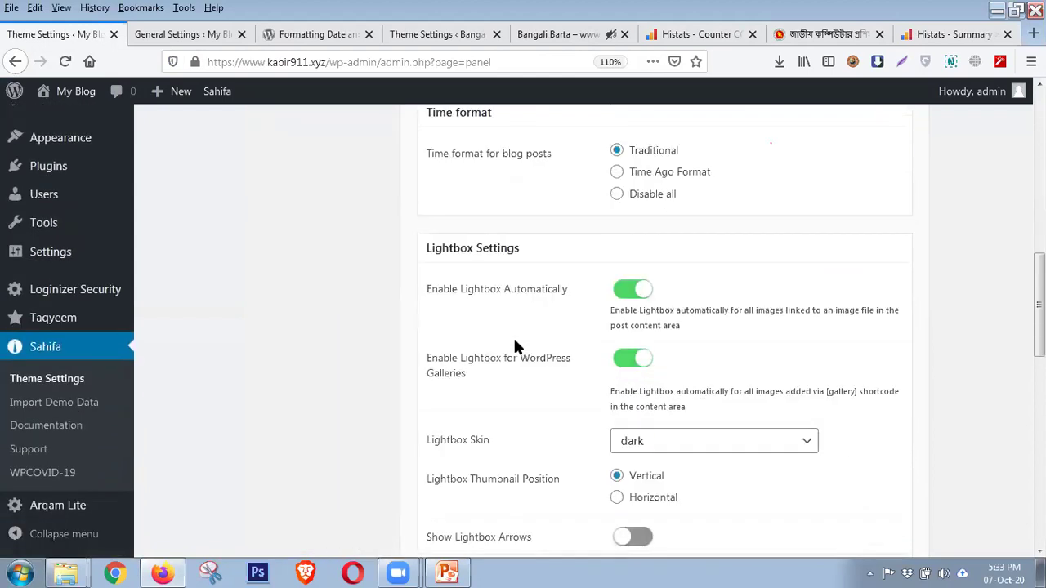
scroll(510, 336, up, 9)
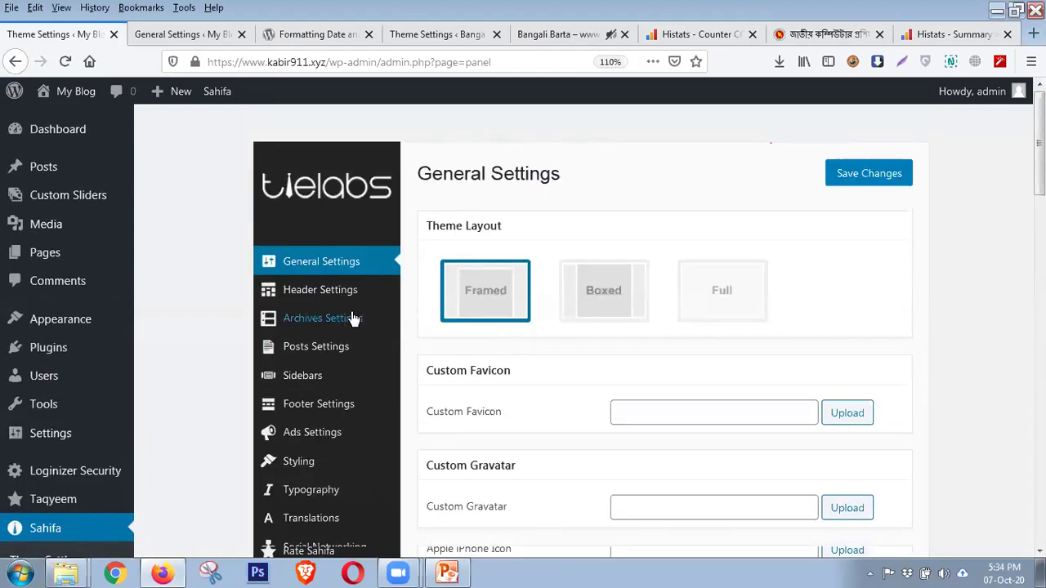
click(327, 296)
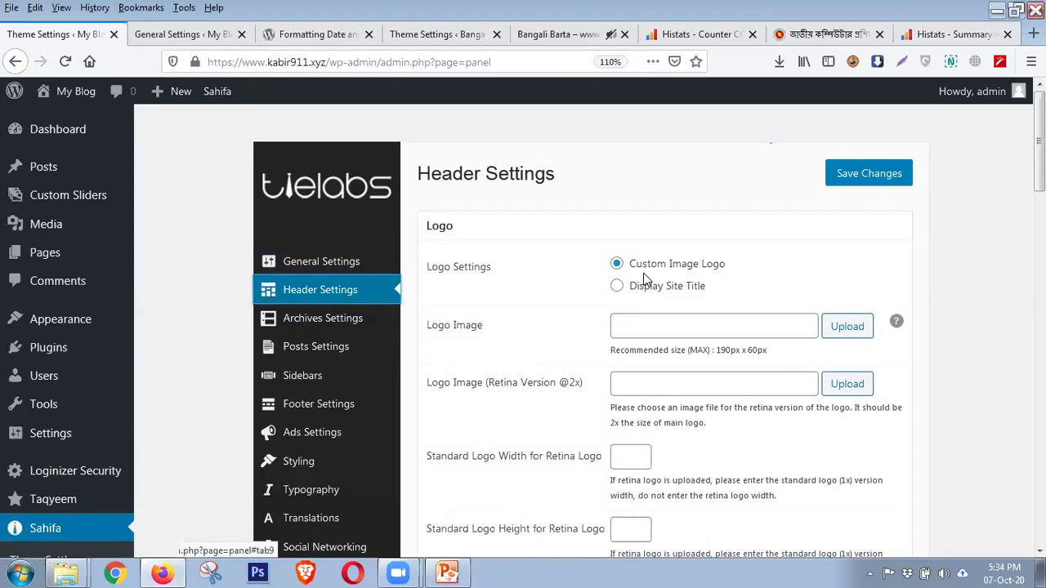
click(184, 34)
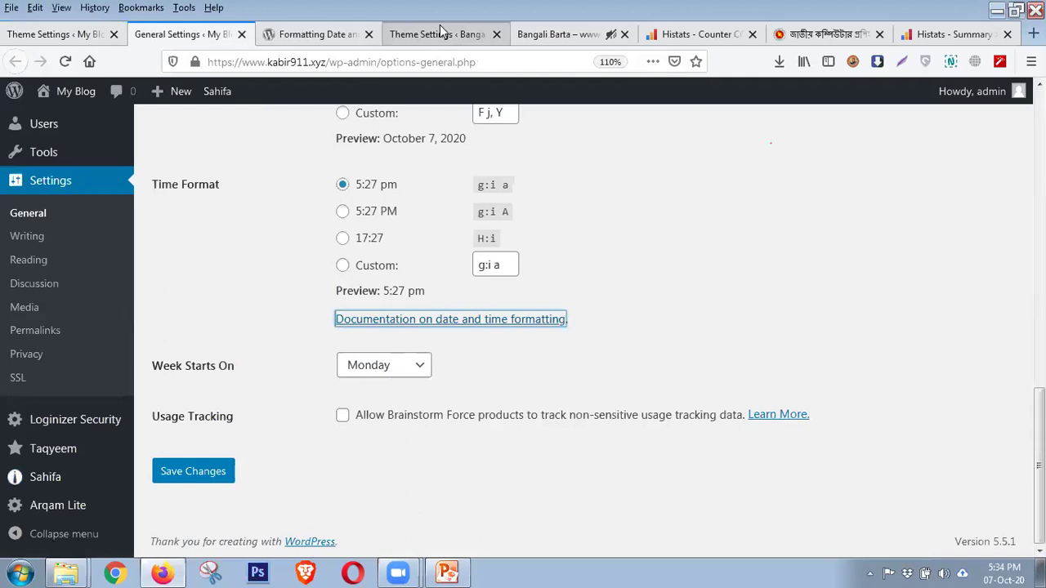
click(542, 34)
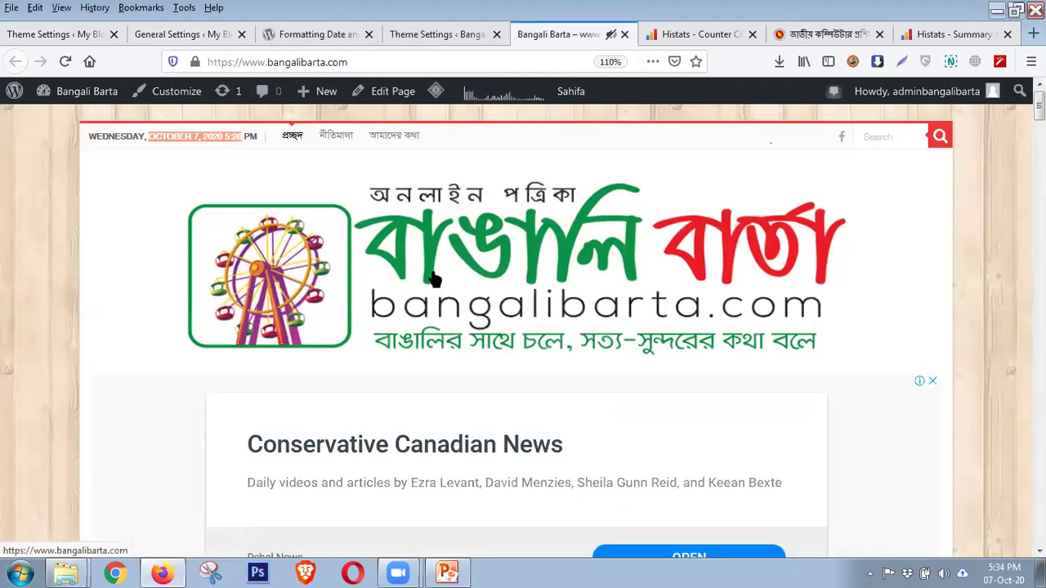
click(82, 35)
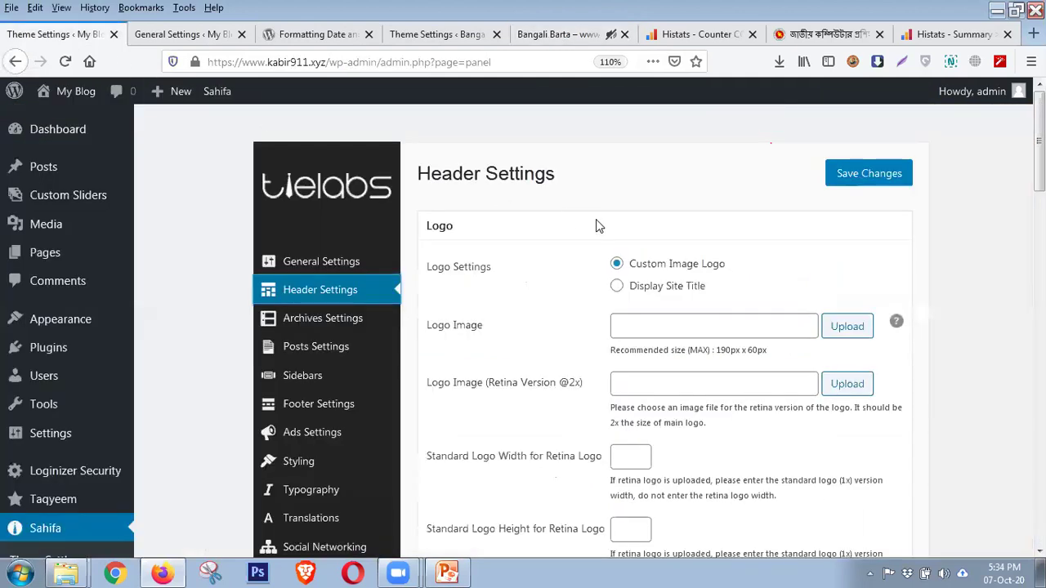
click(636, 326)
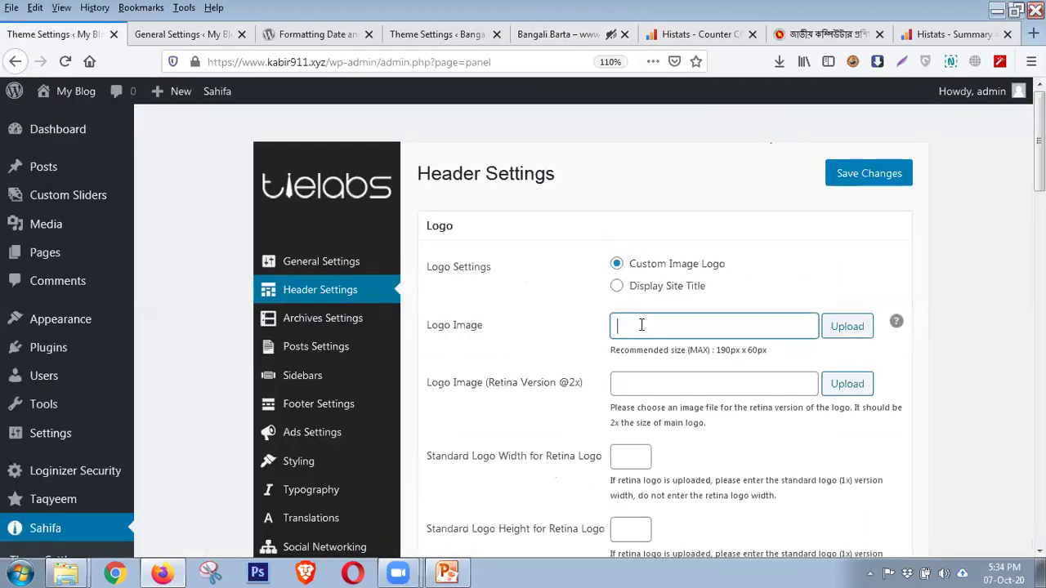
drag(682, 351, 796, 359)
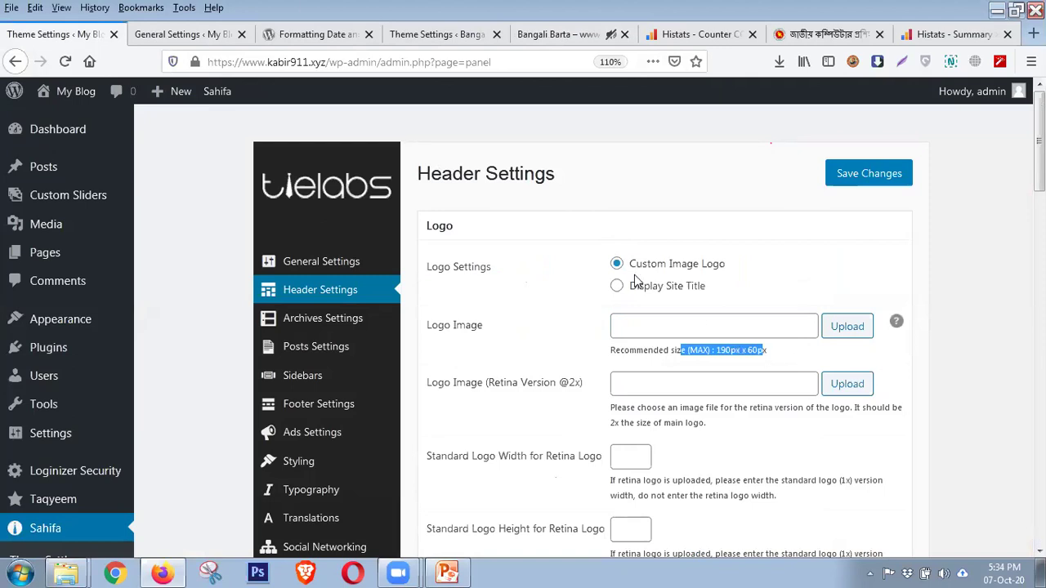
click(439, 35)
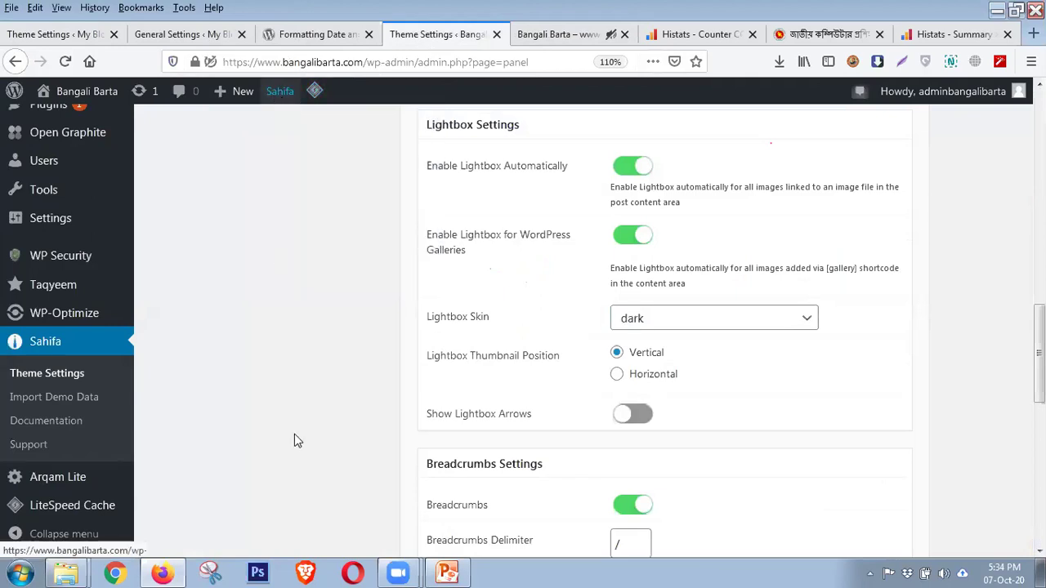
click(62, 34)
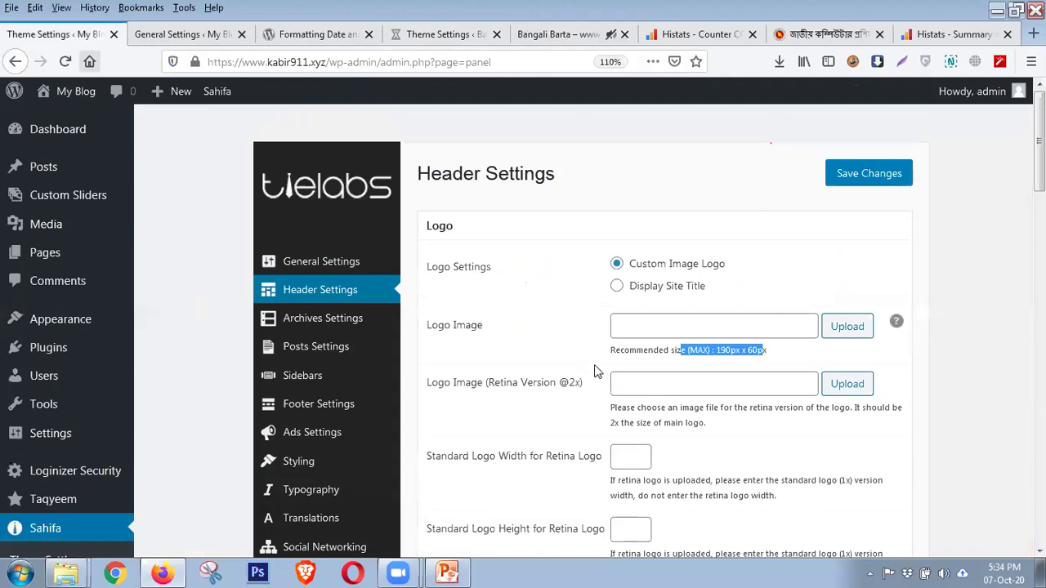
scroll(599, 368, down, 2)
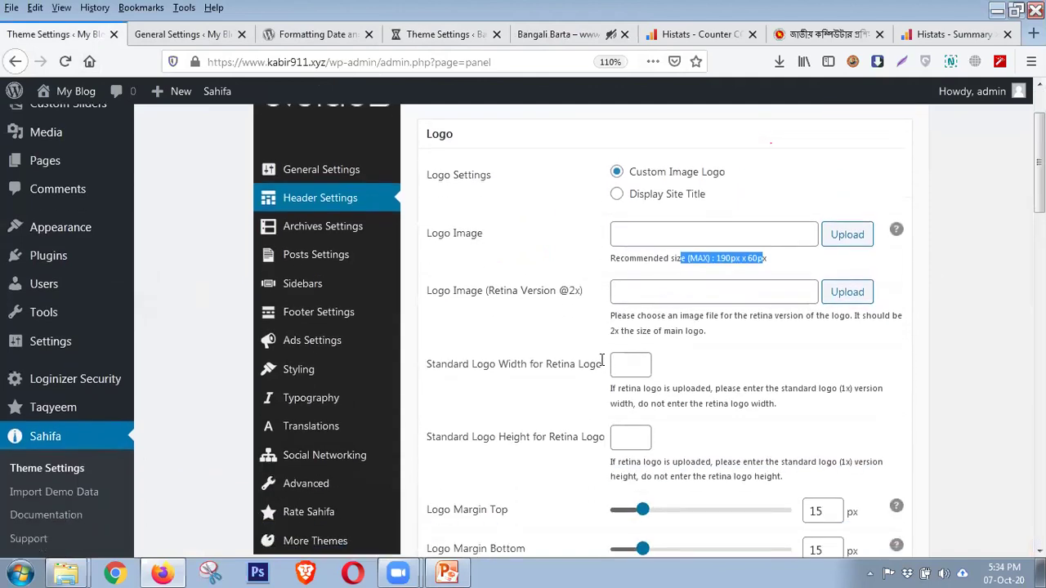
click(630, 295)
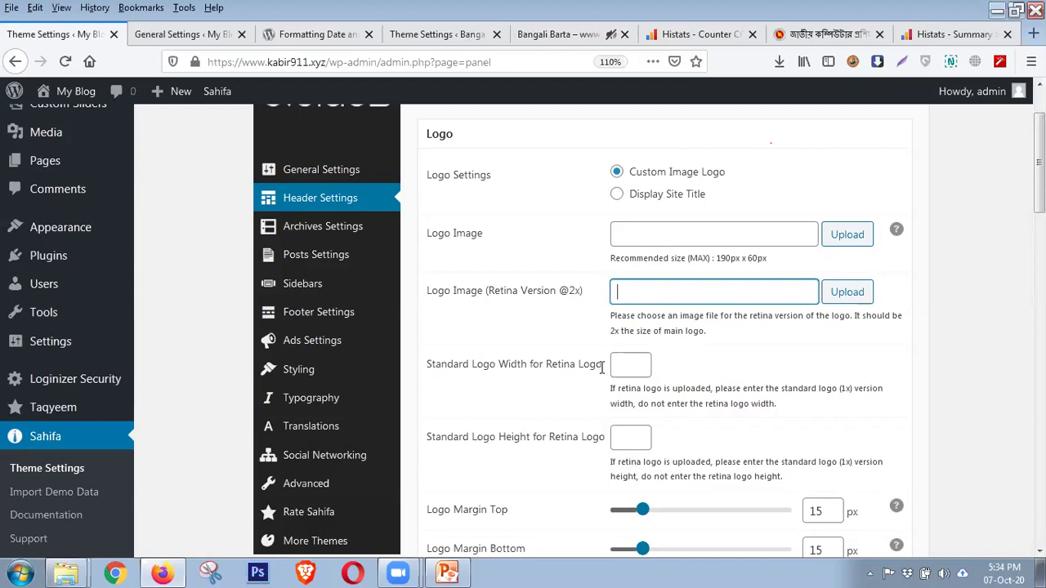
click(632, 368)
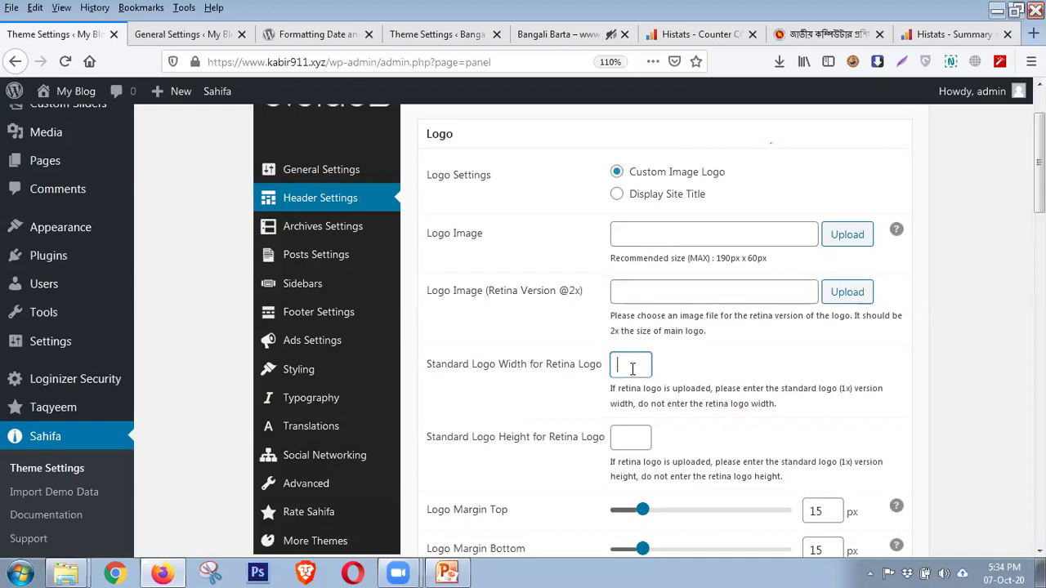
scroll(634, 367, down, 4)
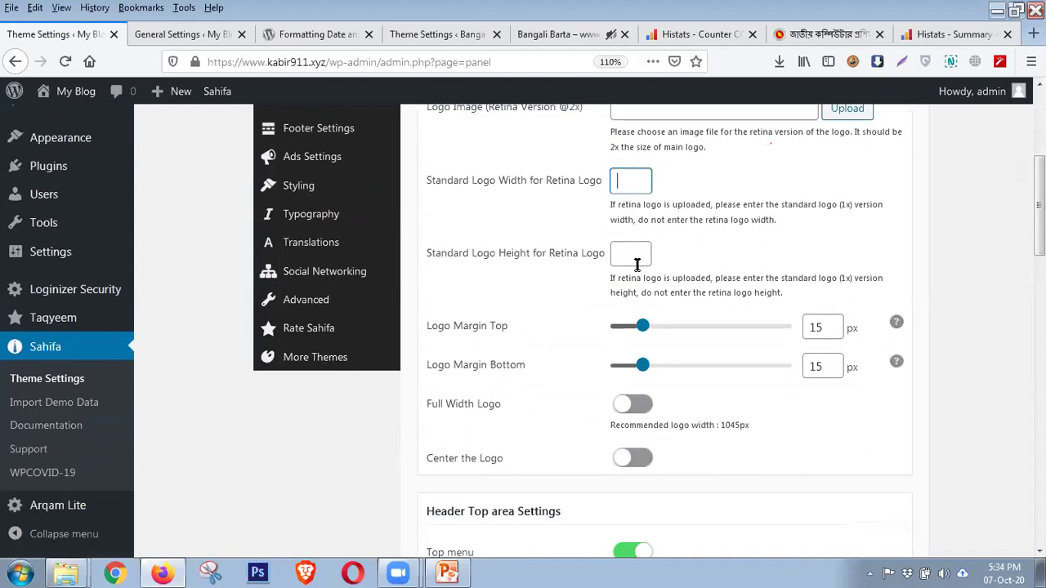
scroll(637, 264, up, 4)
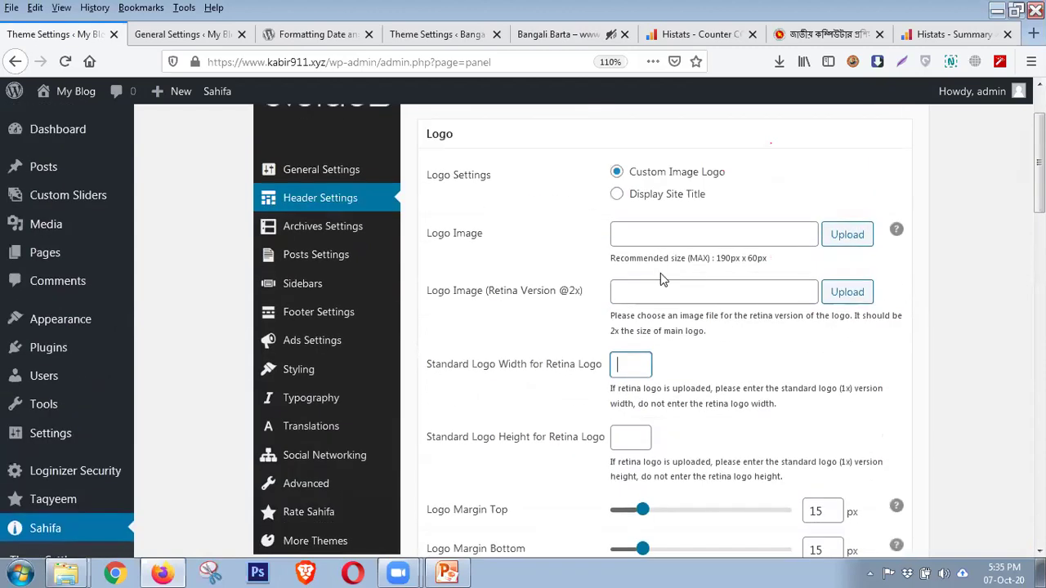
scroll(662, 279, up, 2)
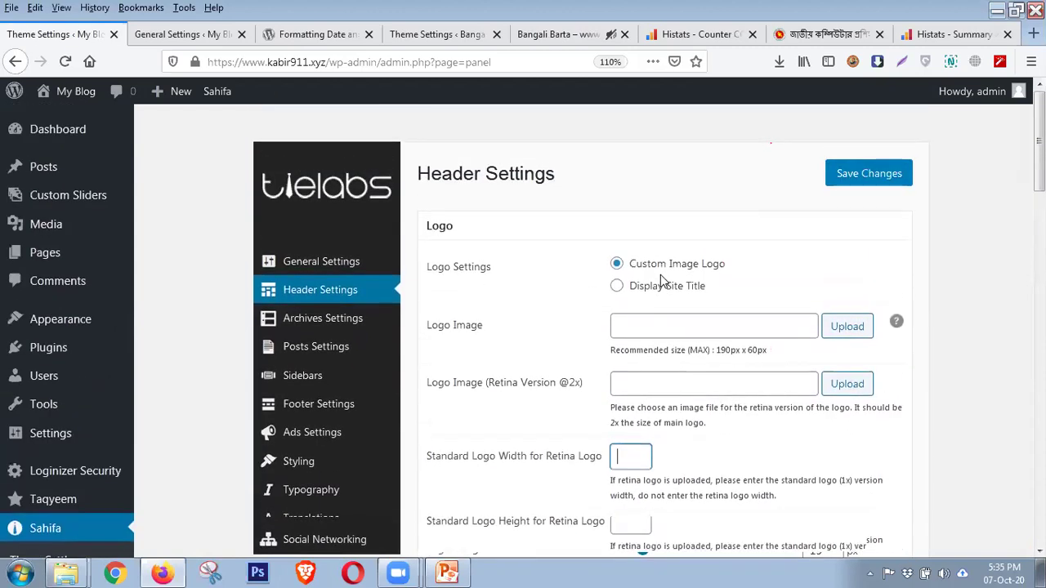
scroll(660, 274, down, 2)
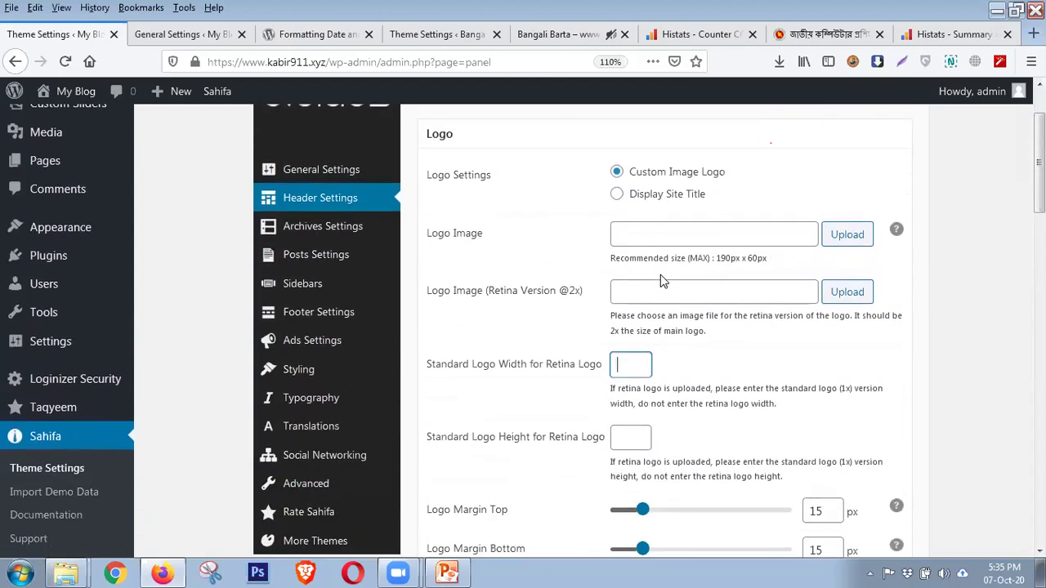
scroll(661, 275, down, 4)
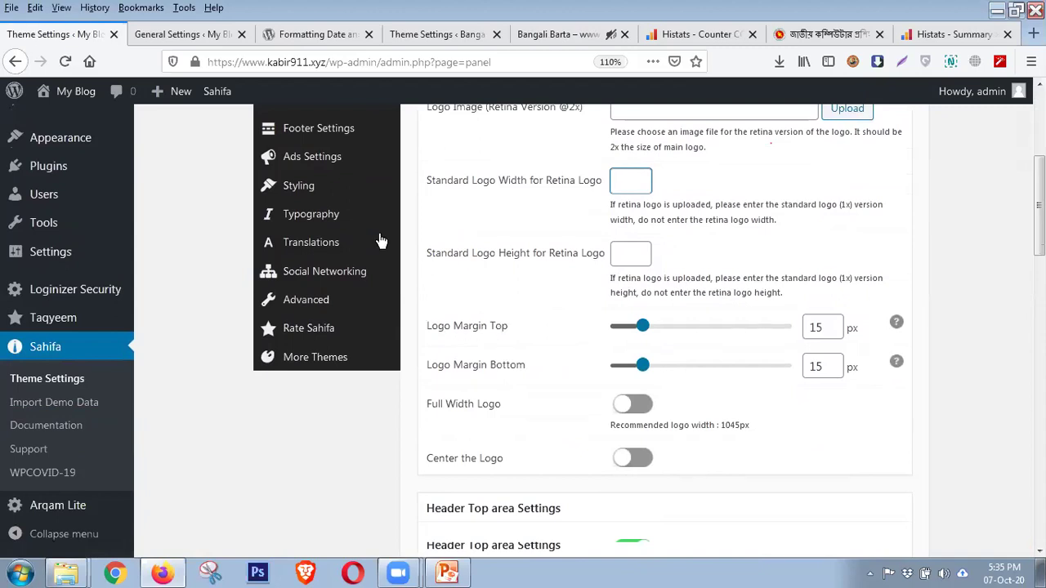
Compare the Bangali Barta homepage header against My Blog's header settings
click(559, 34)
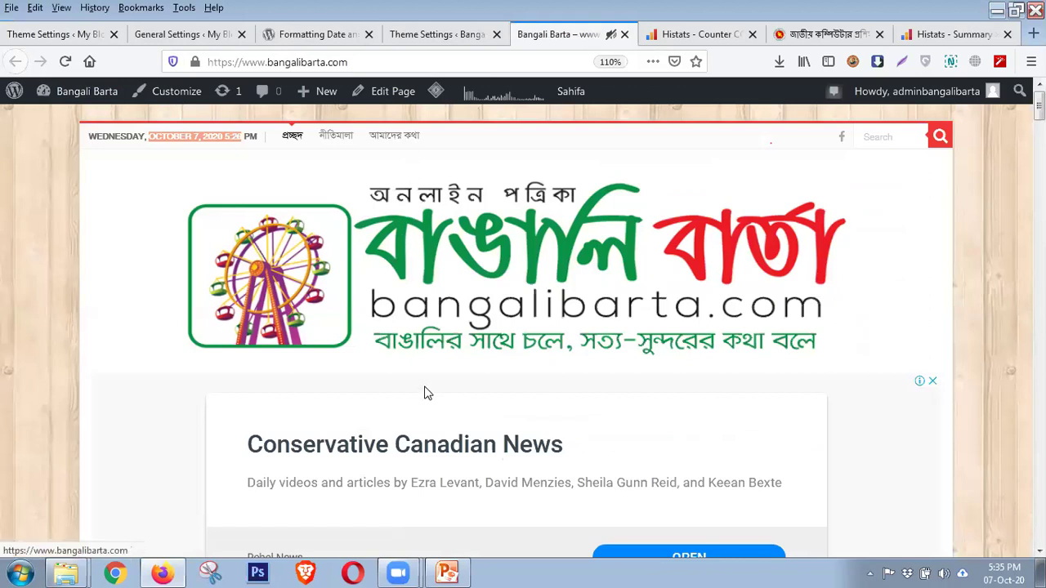
scroll(444, 286, down, 2)
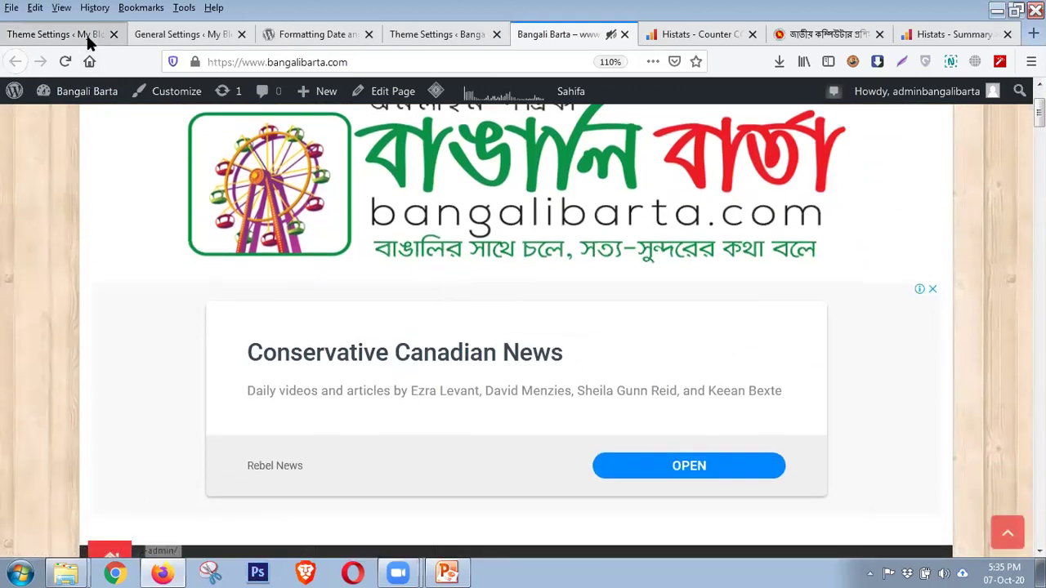
click(87, 34)
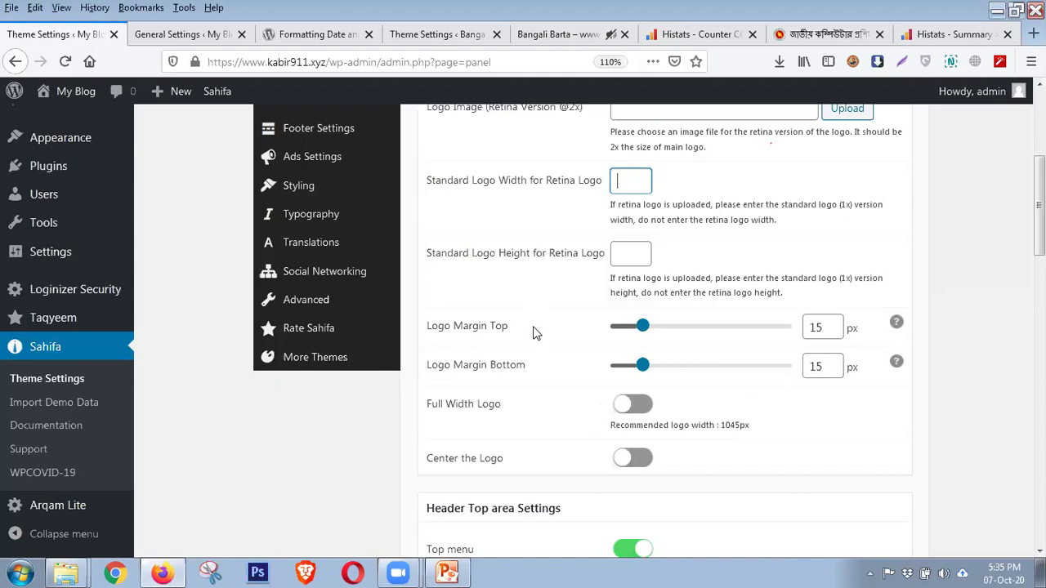
scroll(539, 338, up, 3)
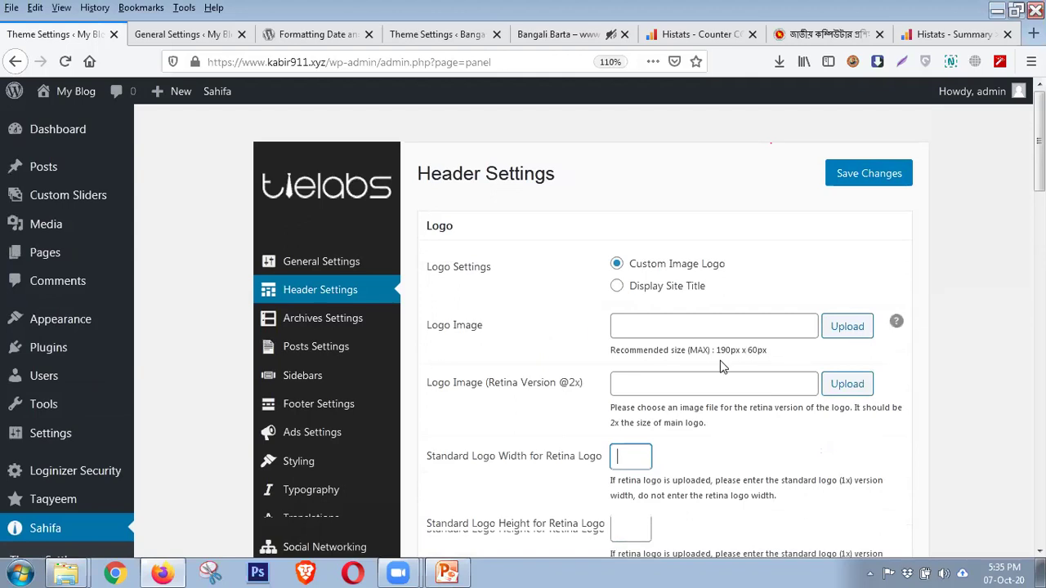
scroll(721, 367, down, 5)
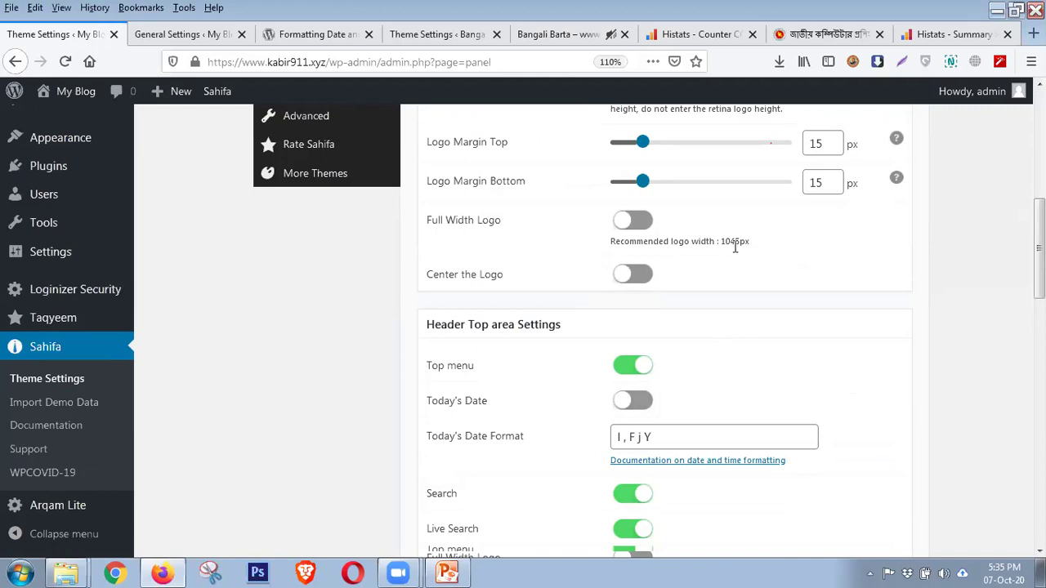
click(538, 36)
scroll(801, 346, up, 2)
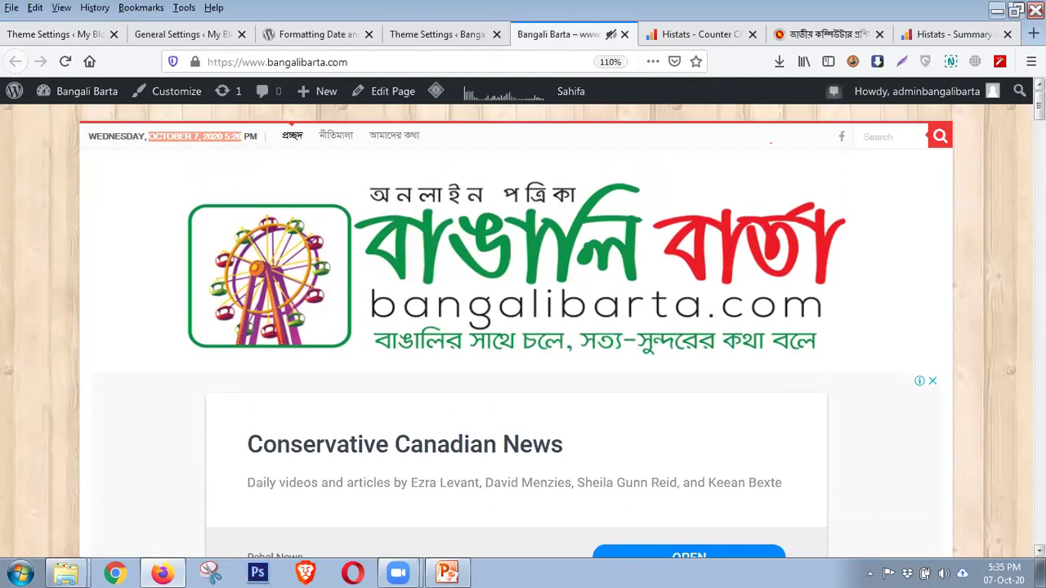
click(82, 35)
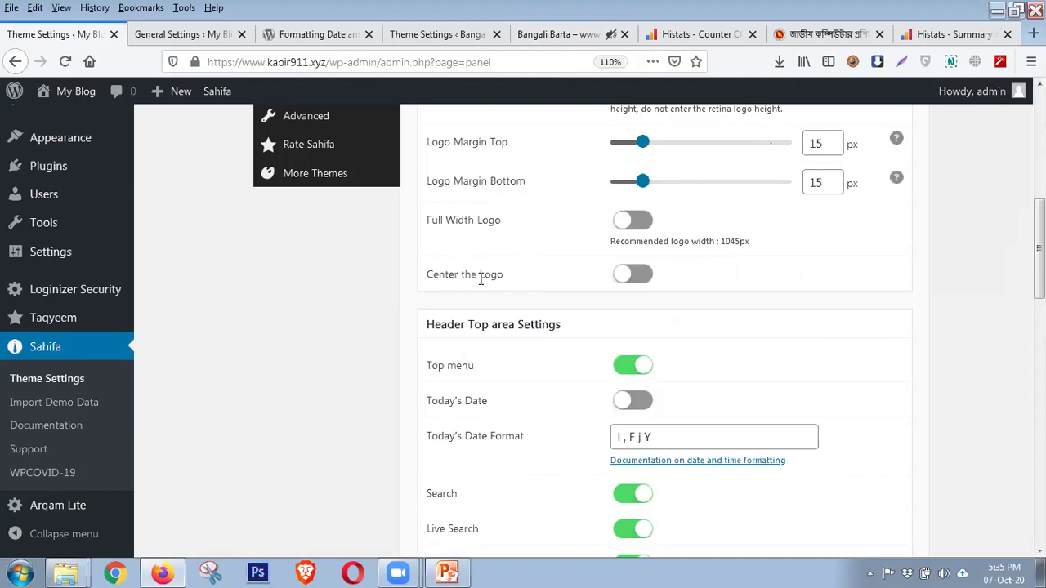
Open Bangali Barta's Sahifa Header Settings and review them down to the Header Top area
click(433, 35)
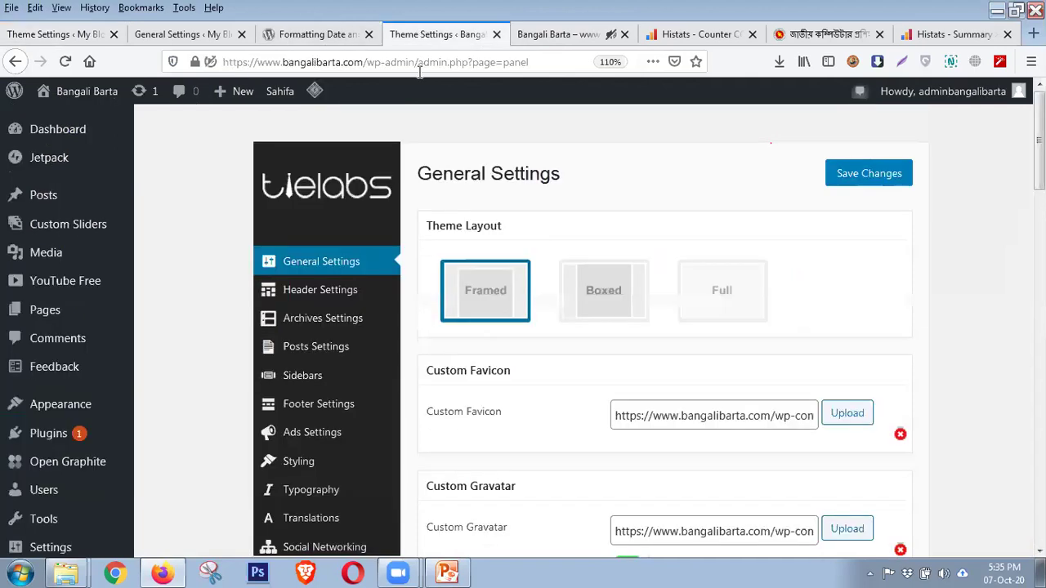
click(297, 296)
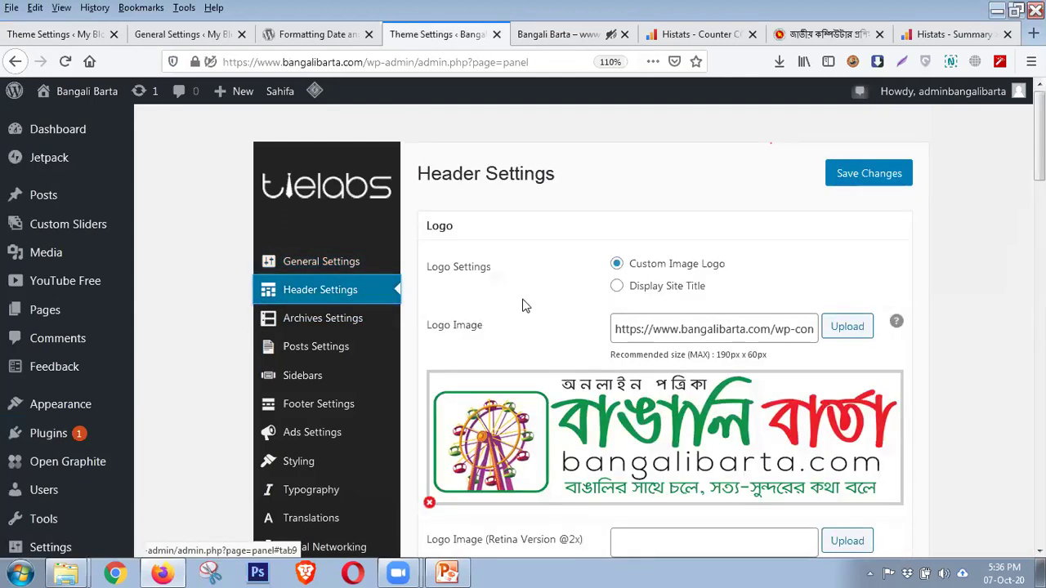
scroll(525, 304, down, 3)
scroll(525, 304, up, 2)
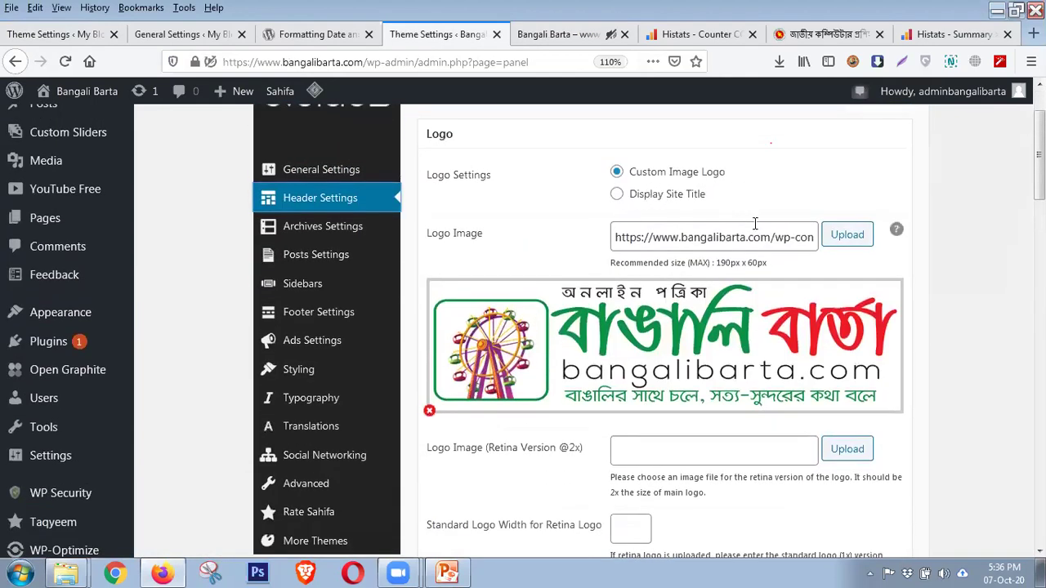
scroll(767, 311, down, 1)
scroll(750, 309, down, 5)
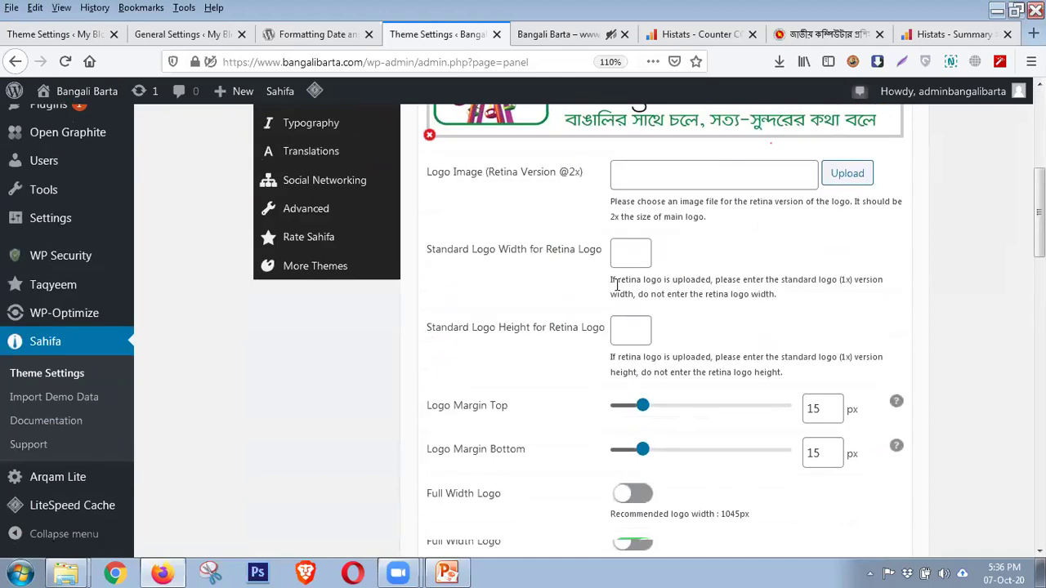
scroll(714, 330, down, 1)
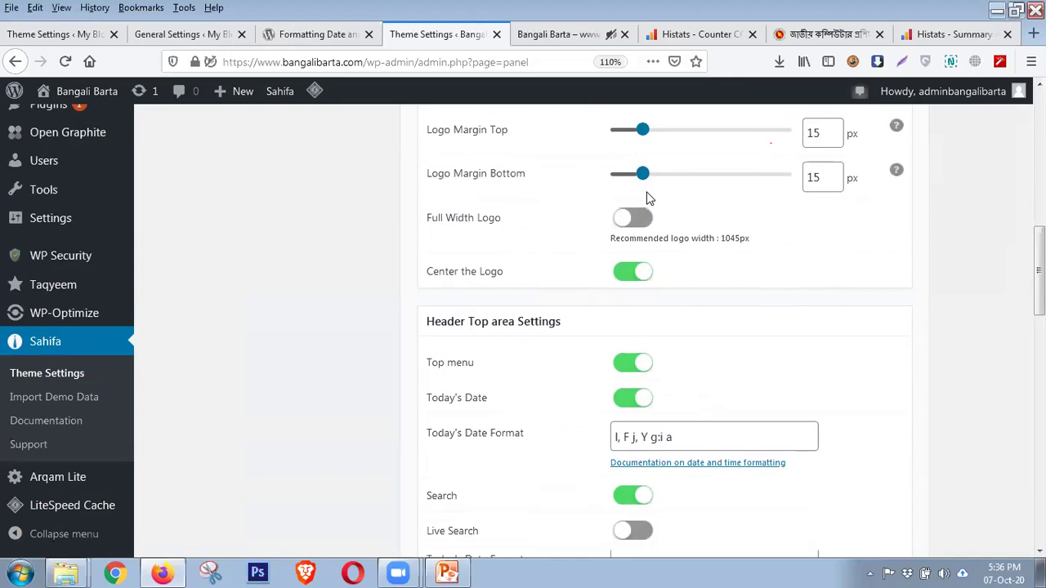
Check Bangali Barta's centered logo and header date against its header settings
click(568, 37)
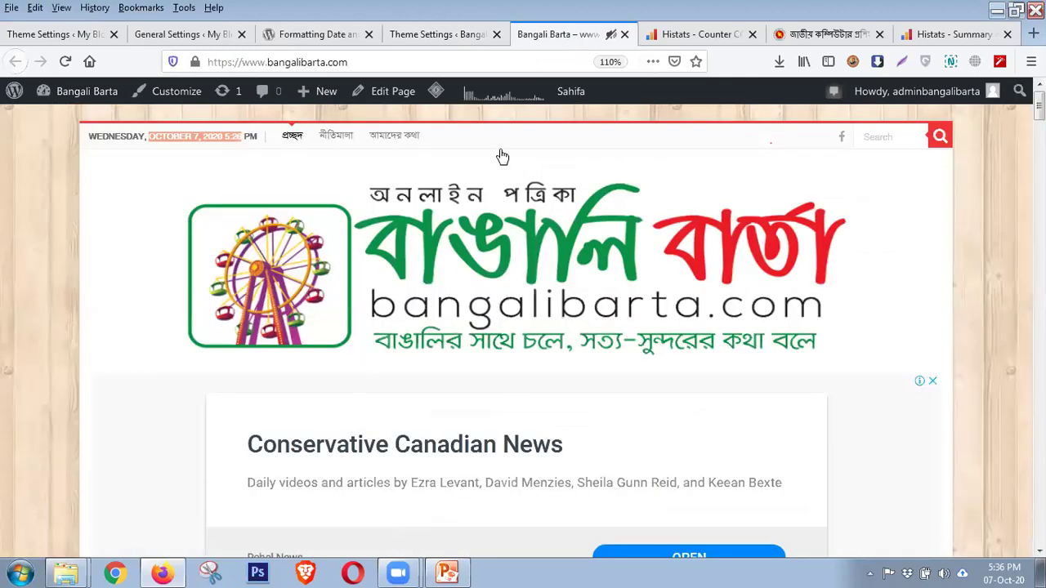
click(457, 37)
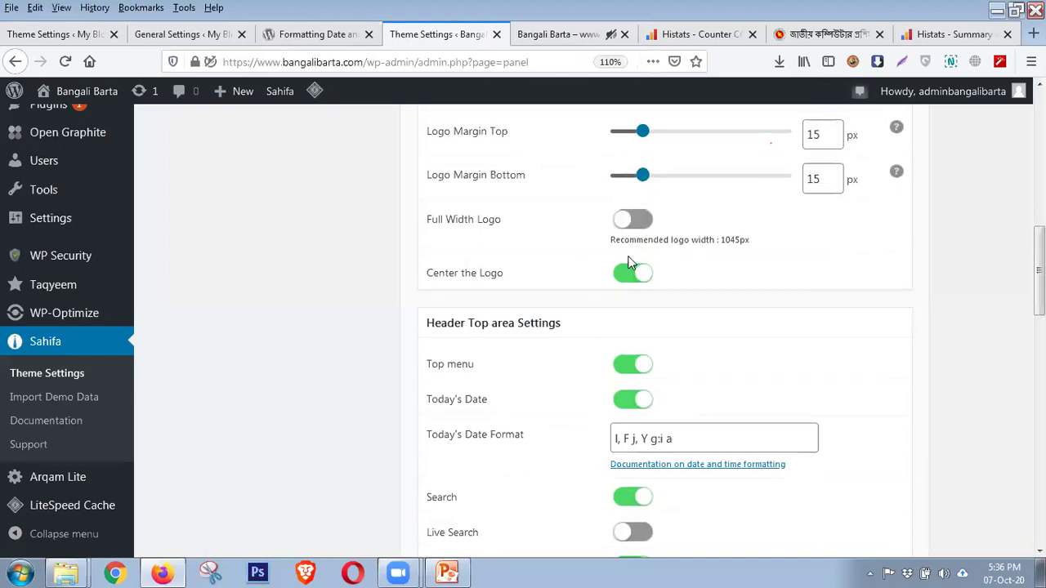
scroll(631, 246, up, 2)
click(548, 37)
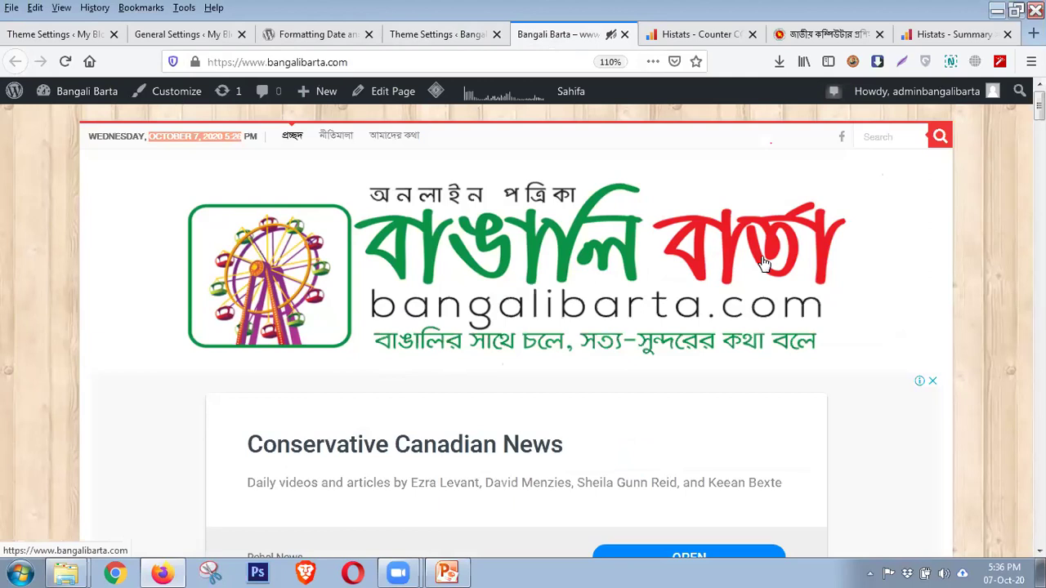
click(67, 39)
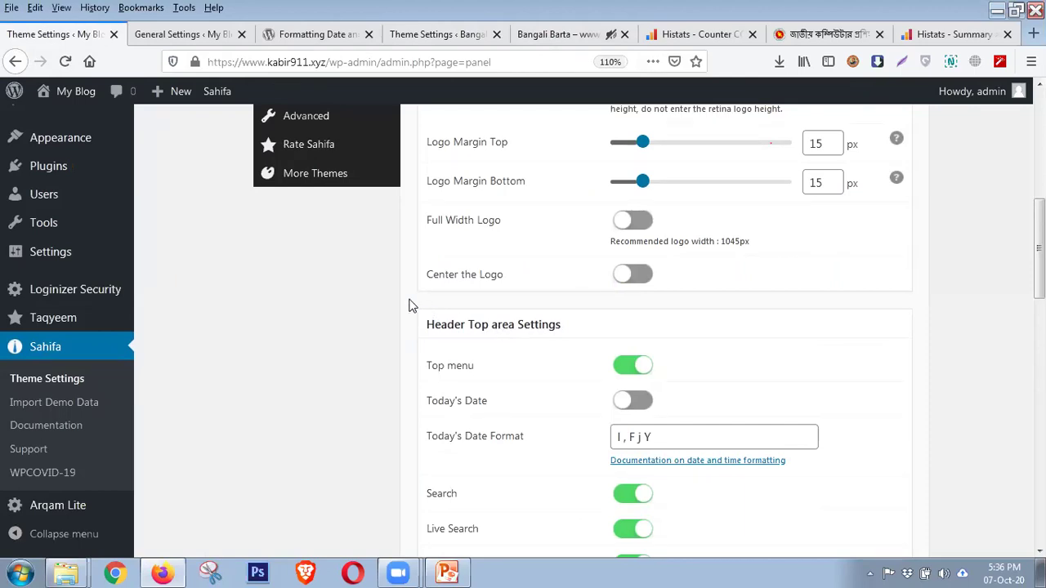
scroll(411, 305, down, 2)
scroll(412, 305, up, 2)
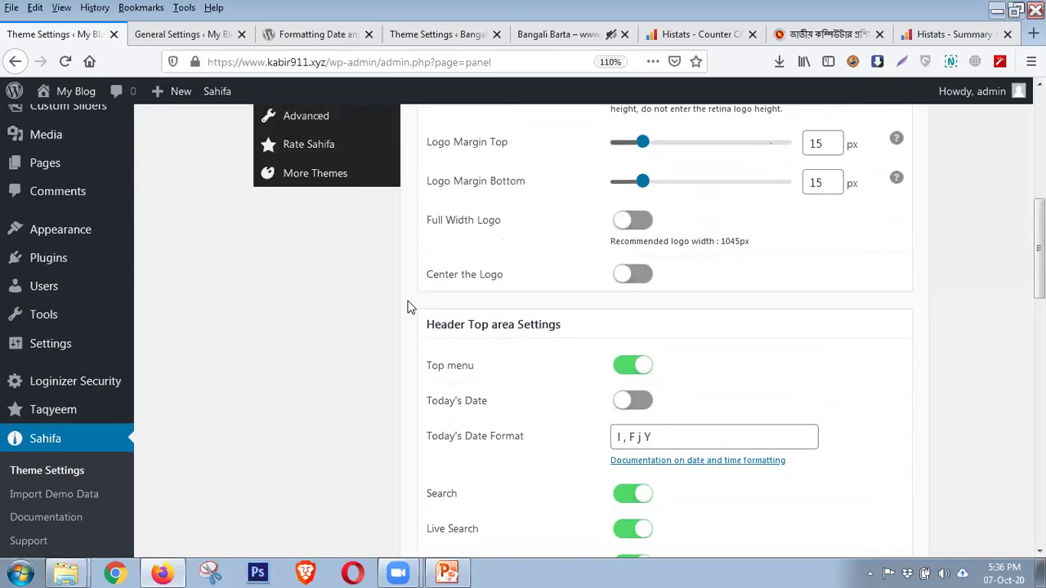
scroll(411, 307, down, 2)
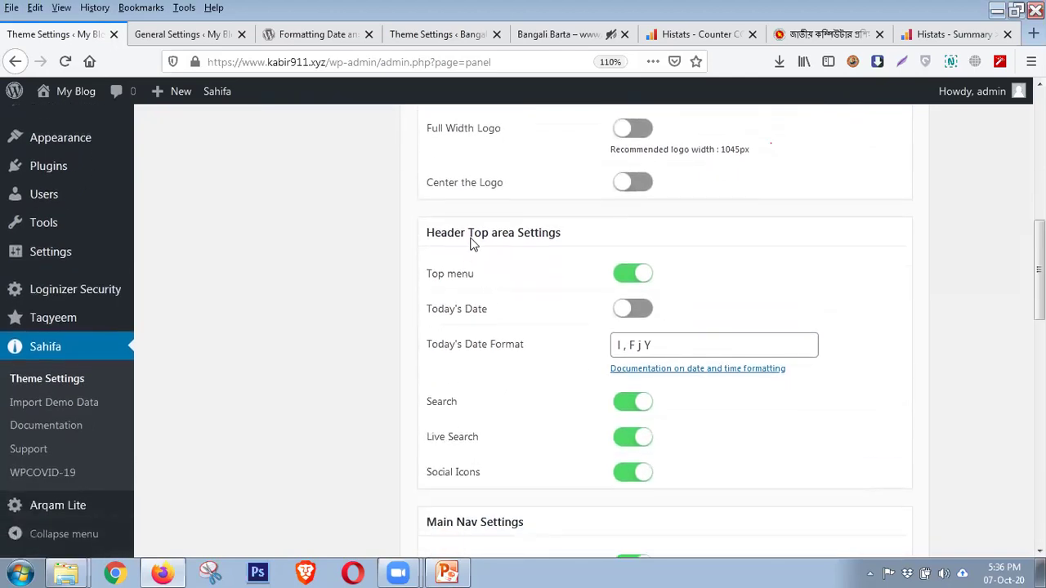
scroll(477, 245, up, 6)
scroll(523, 343, down, 4)
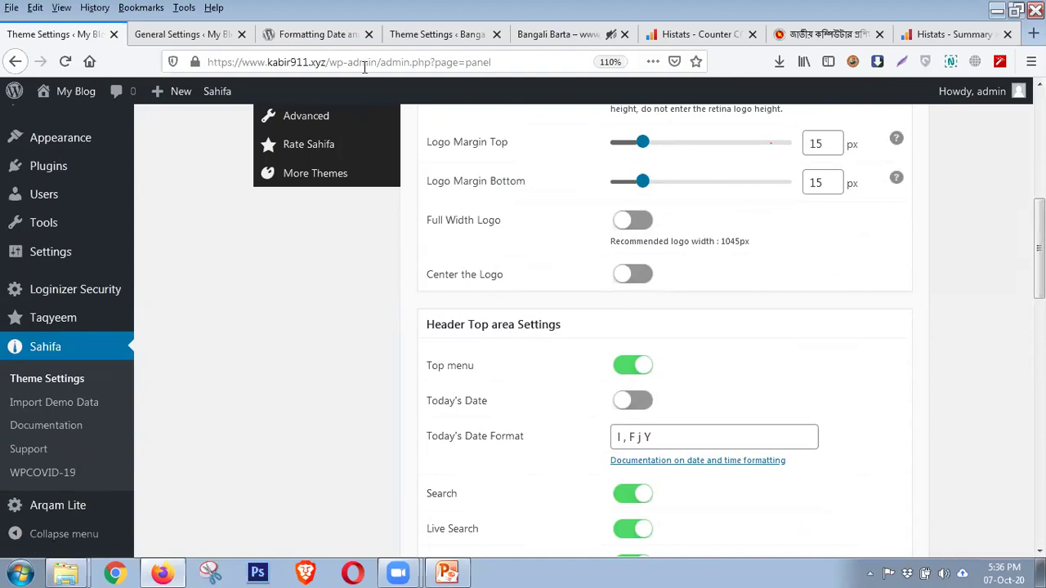
click(556, 34)
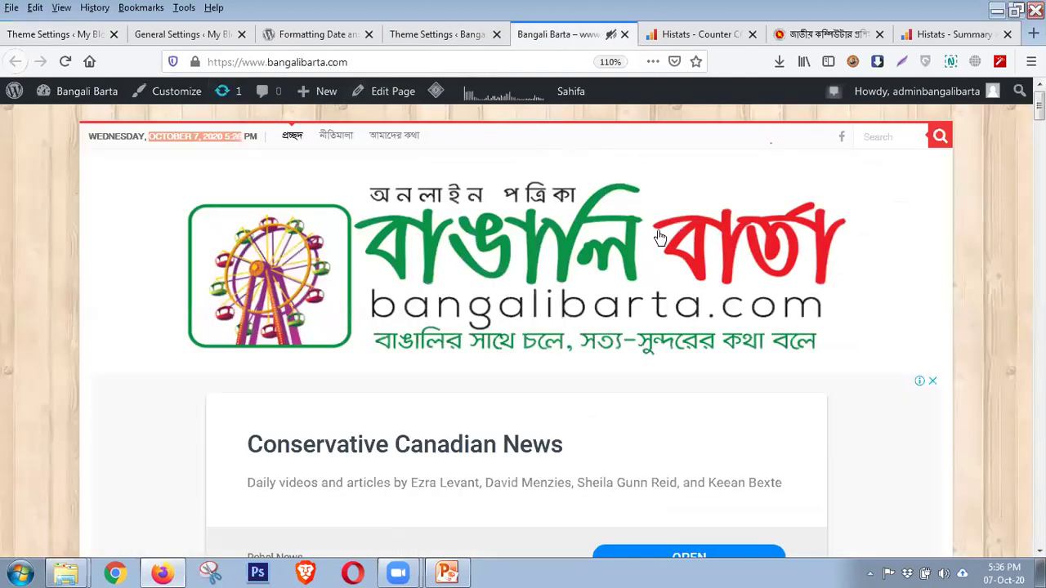
click(89, 36)
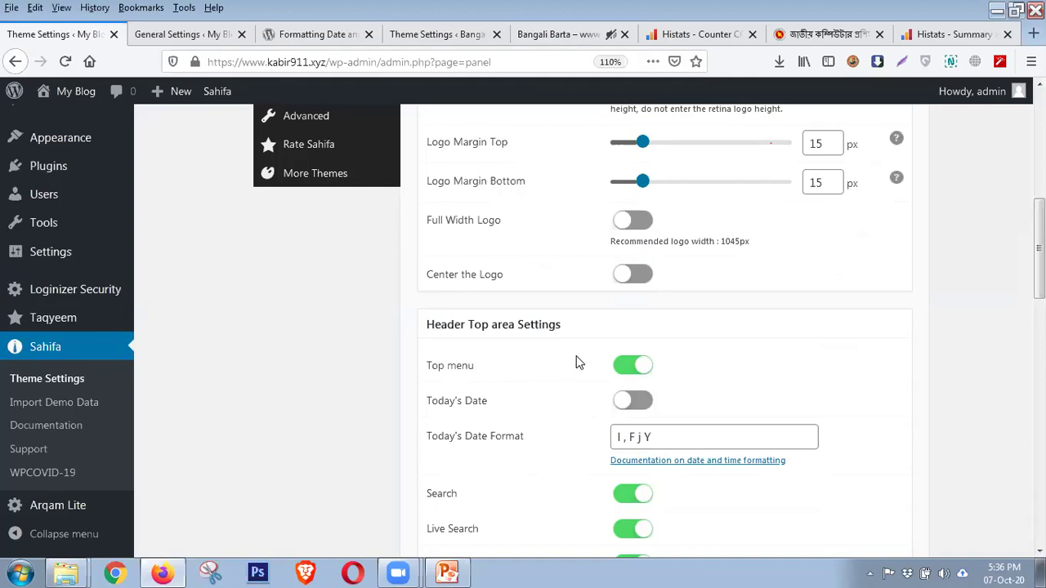
click(577, 35)
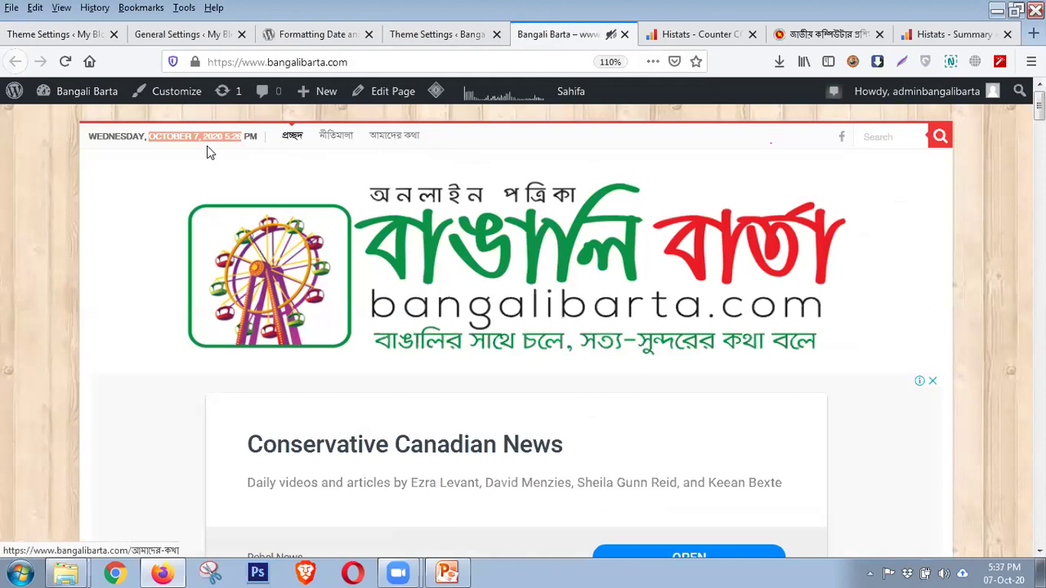
click(110, 146)
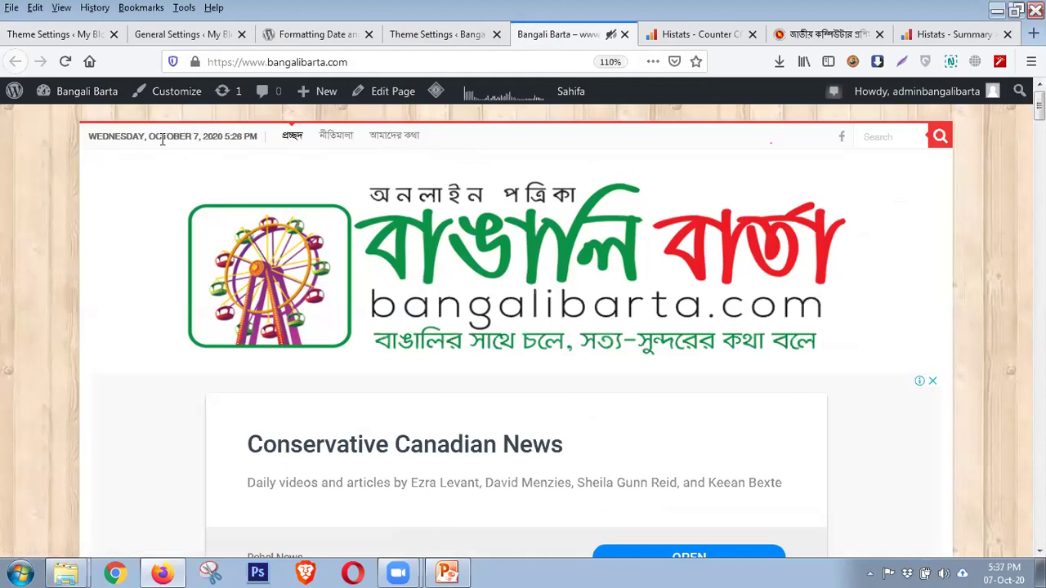
click(82, 34)
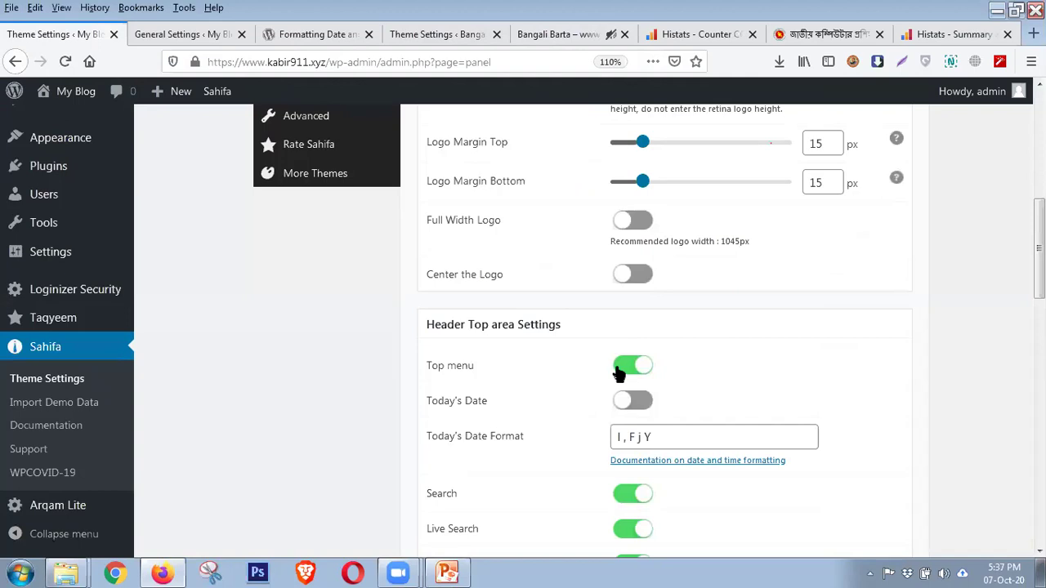
scroll(617, 373, down, 2)
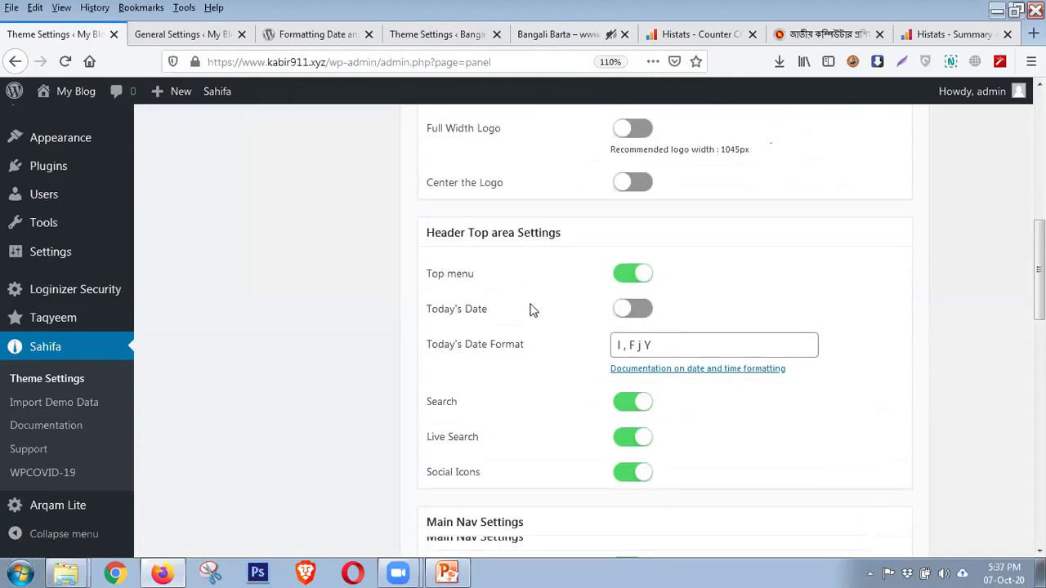
click(560, 36)
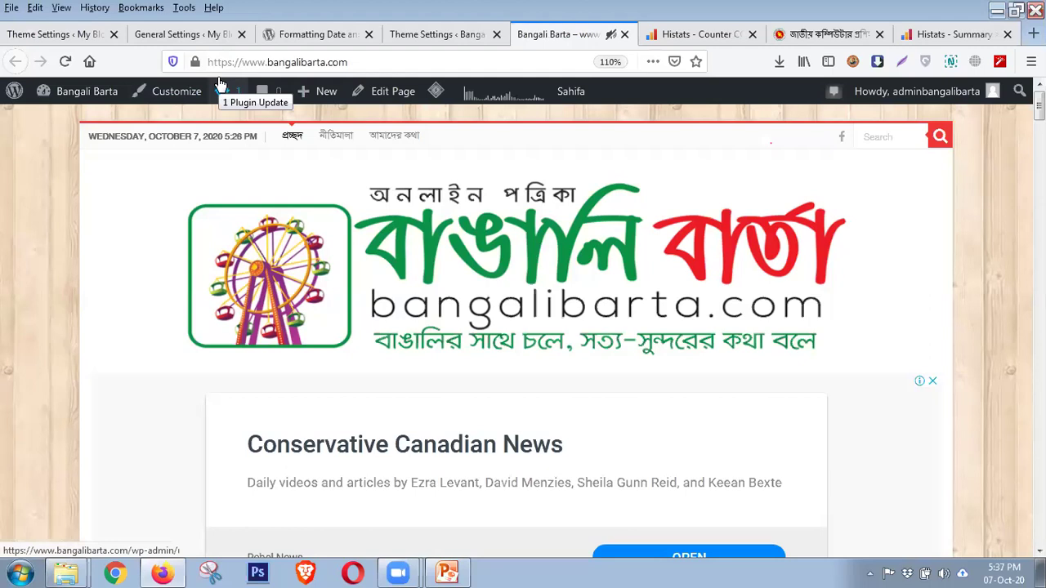
click(81, 34)
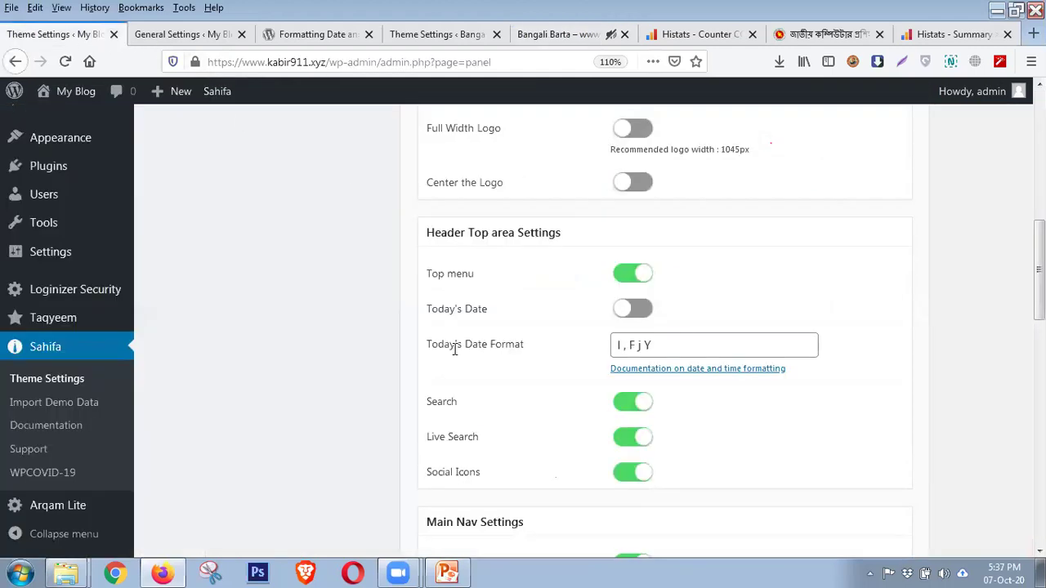
triple_click(628, 343)
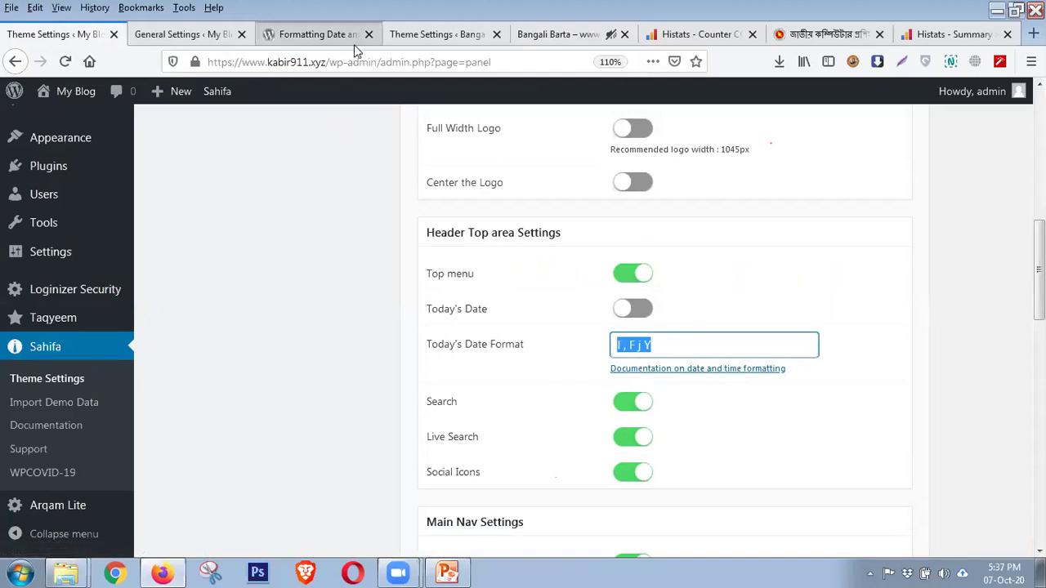
click(317, 38)
drag(444, 337, 451, 398)
click(427, 293)
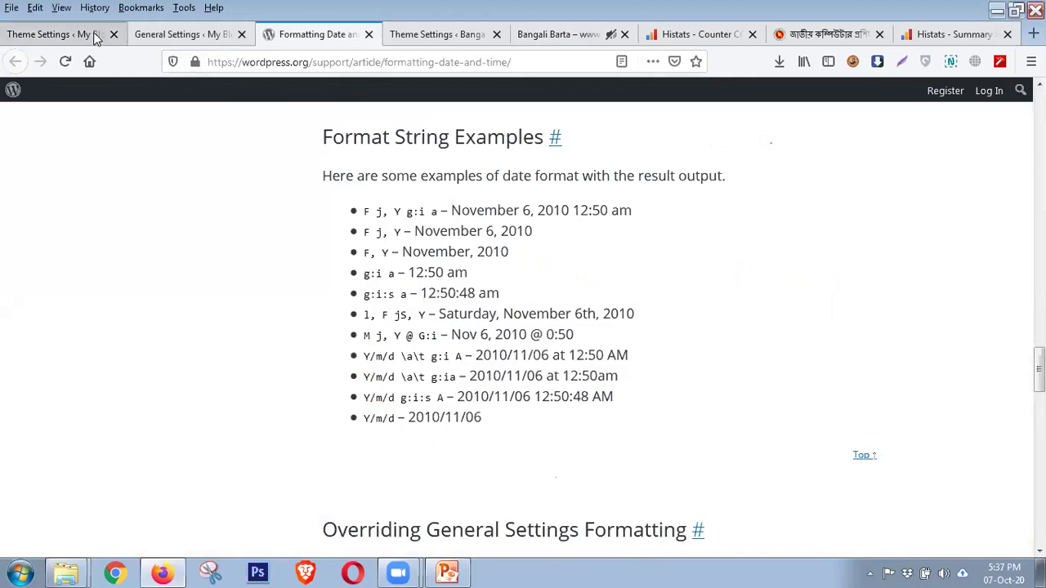
click(93, 34)
click(647, 346)
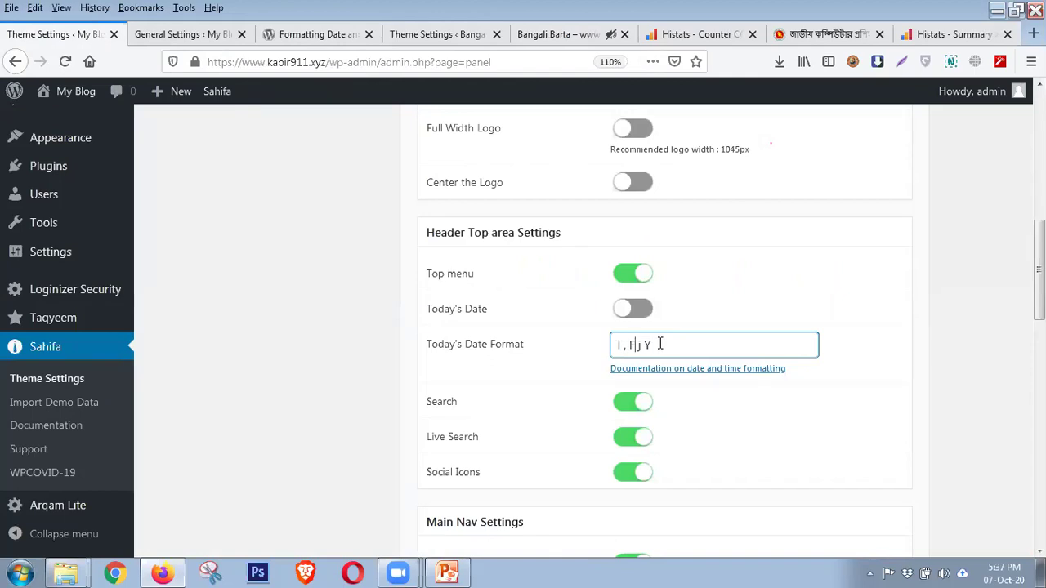
click(636, 312)
click(633, 317)
click(325, 35)
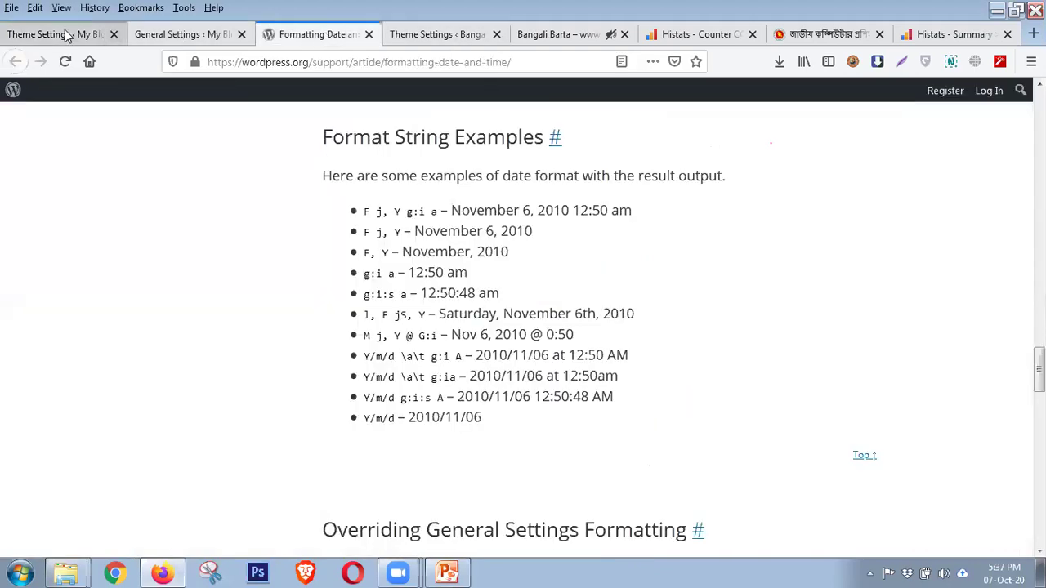
click(68, 36)
scroll(741, 406, down, 3)
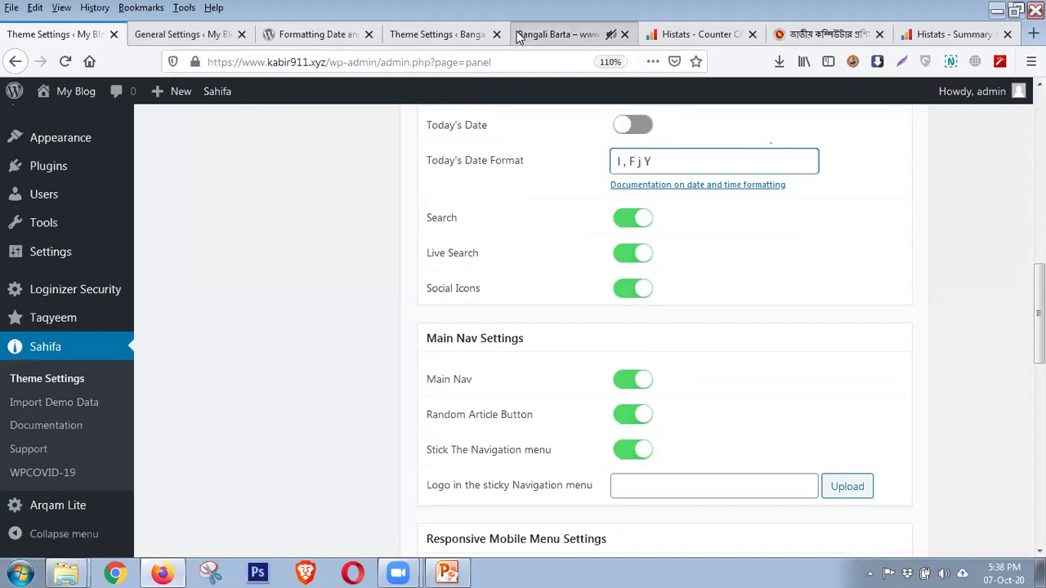
click(572, 34)
click(872, 139)
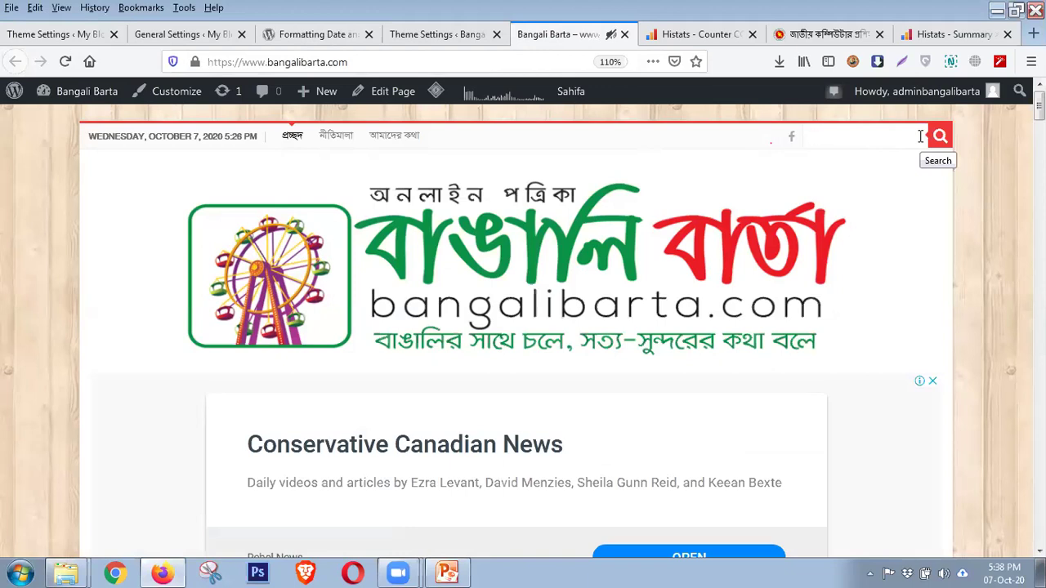
click(52, 37)
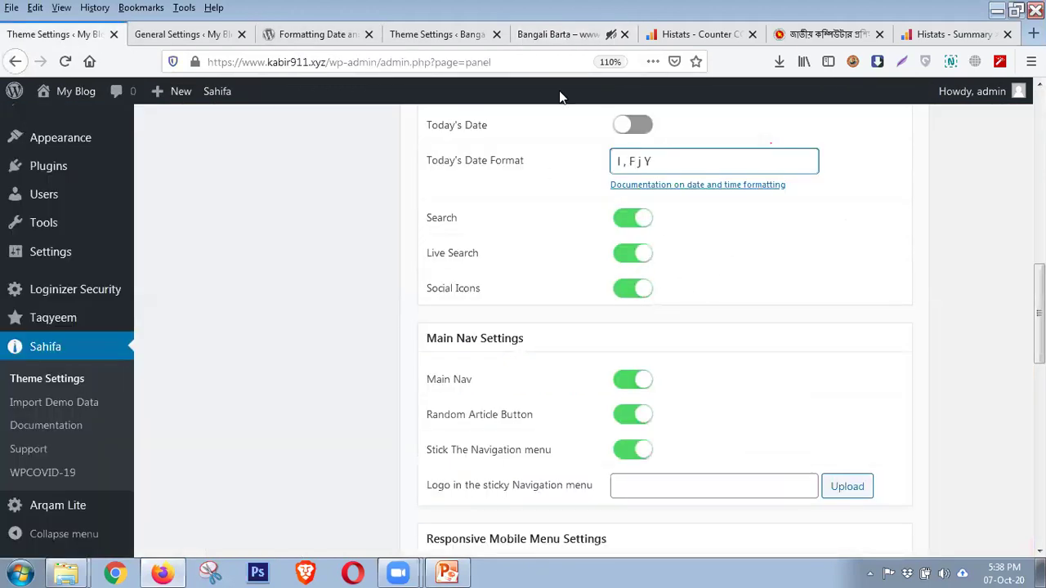
click(546, 31)
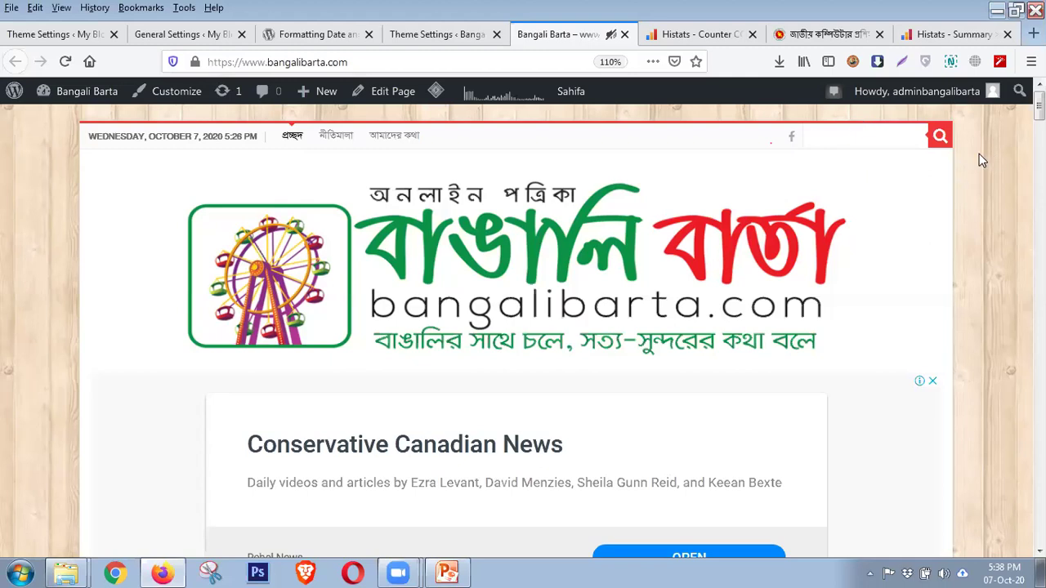
click(82, 36)
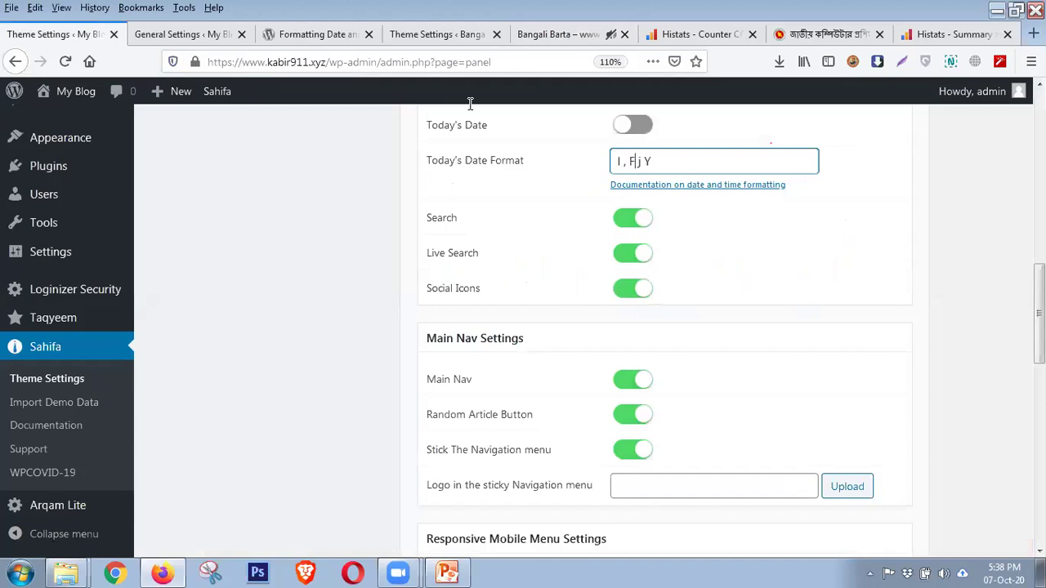
click(549, 33)
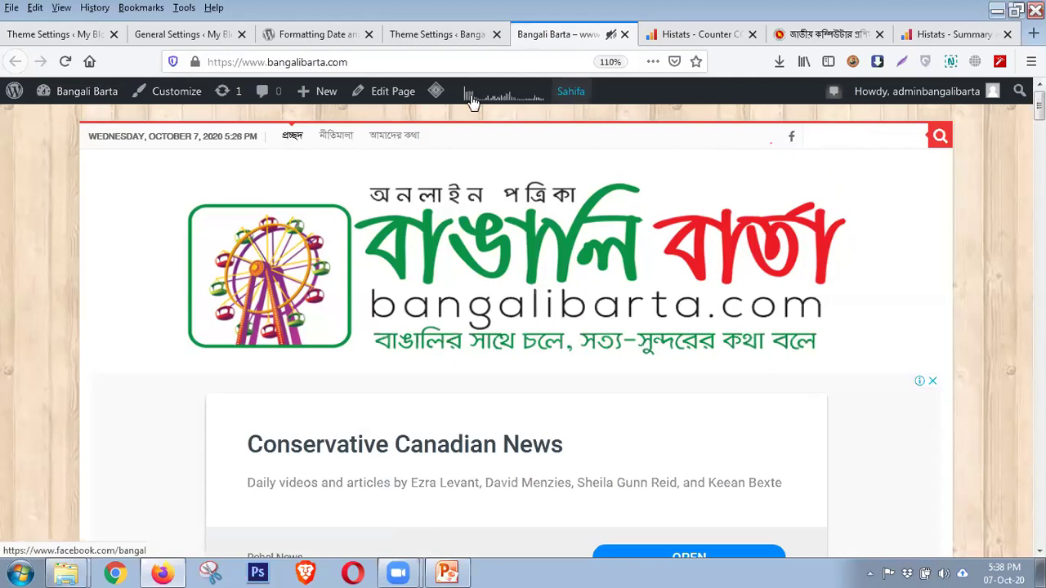
click(66, 34)
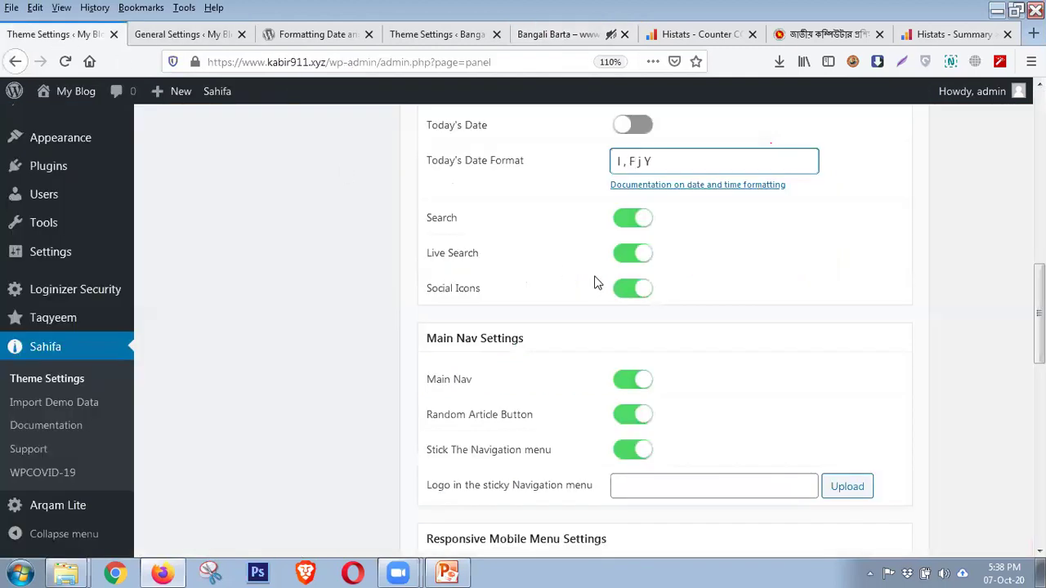
Compare My Blog's Main Nav Settings with Bangali Barta's home-icon category navigation bar
scroll(608, 292, down, 2)
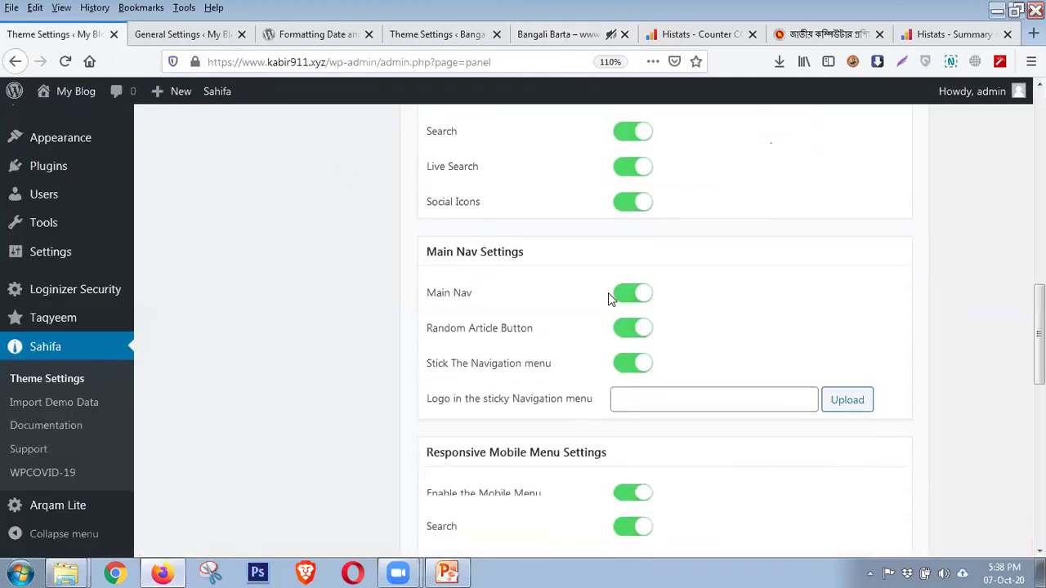
scroll(607, 303, down, 2)
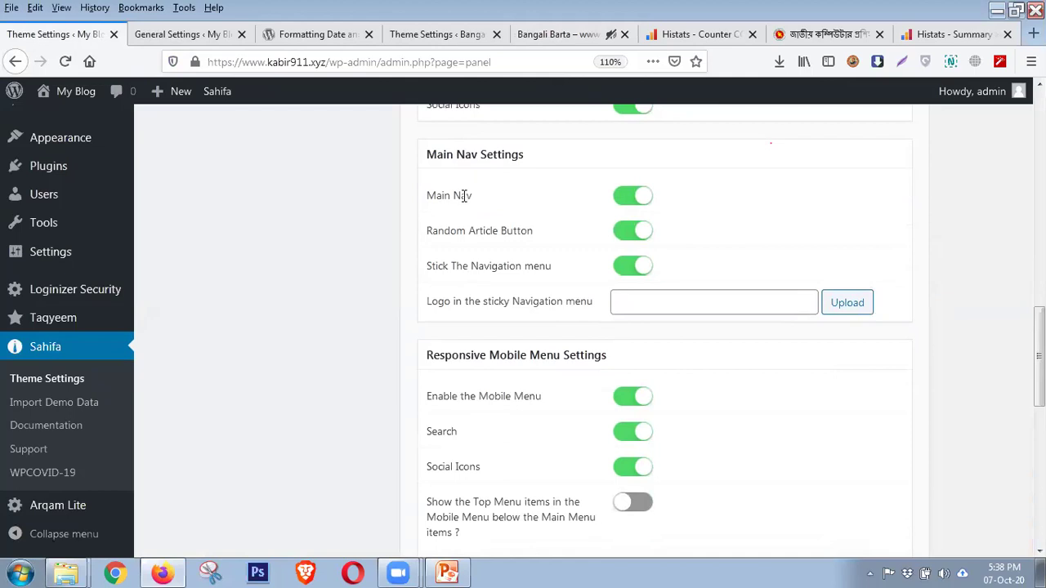
click(536, 36)
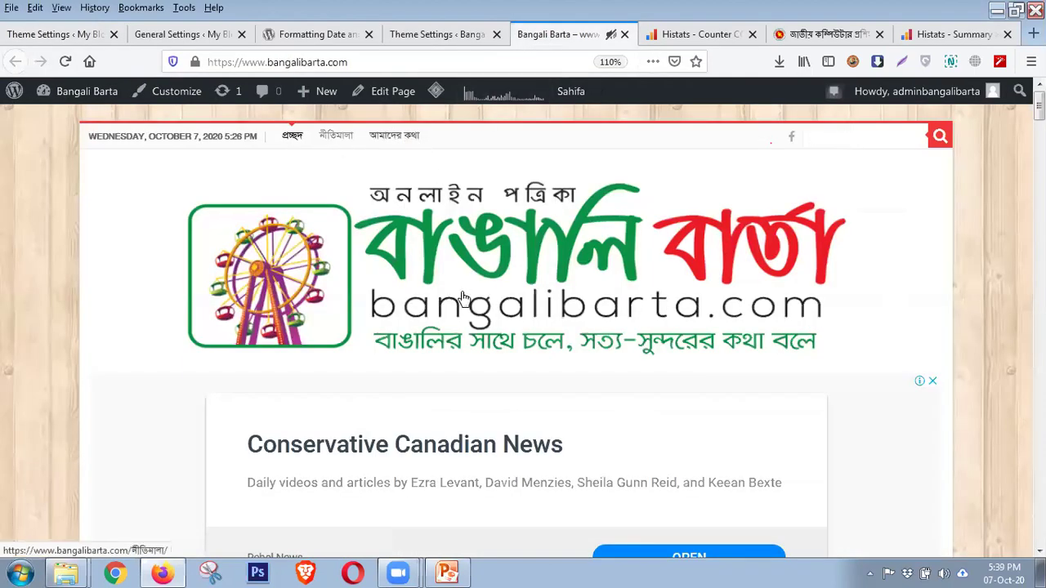
scroll(463, 298, down, 3)
scroll(463, 297, down, 1)
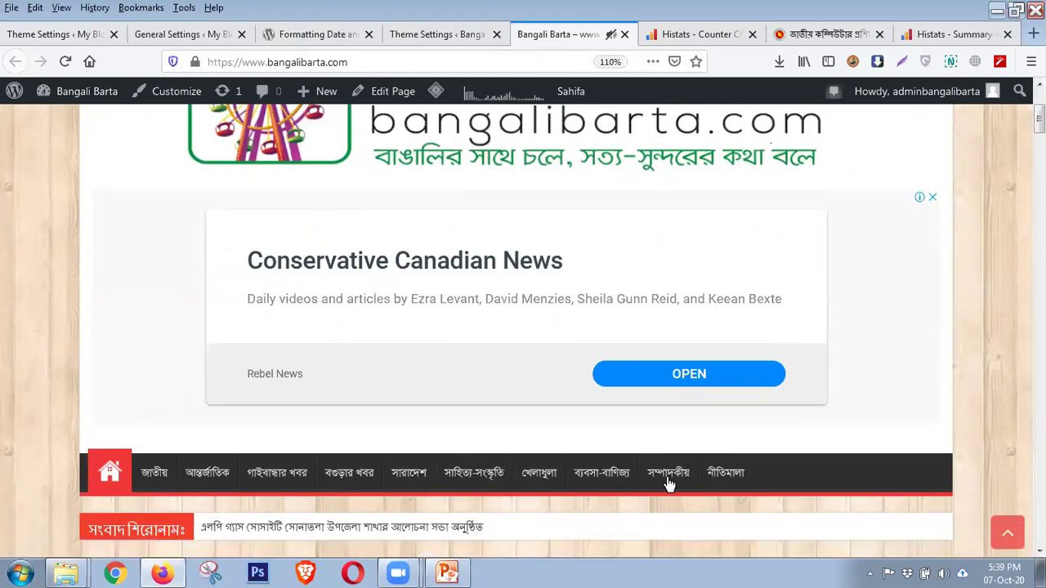
scroll(799, 444, down, 2)
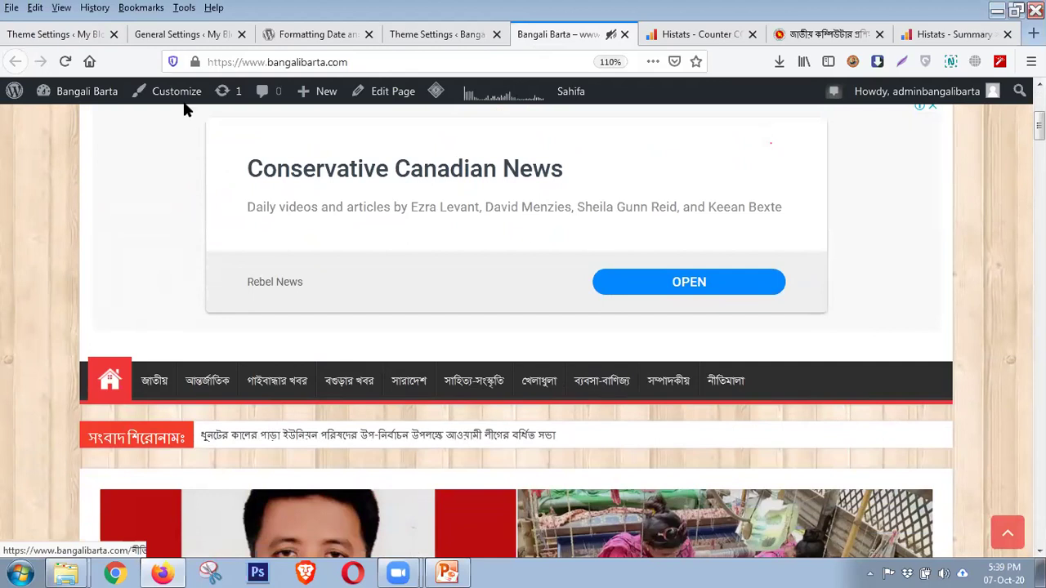
click(70, 37)
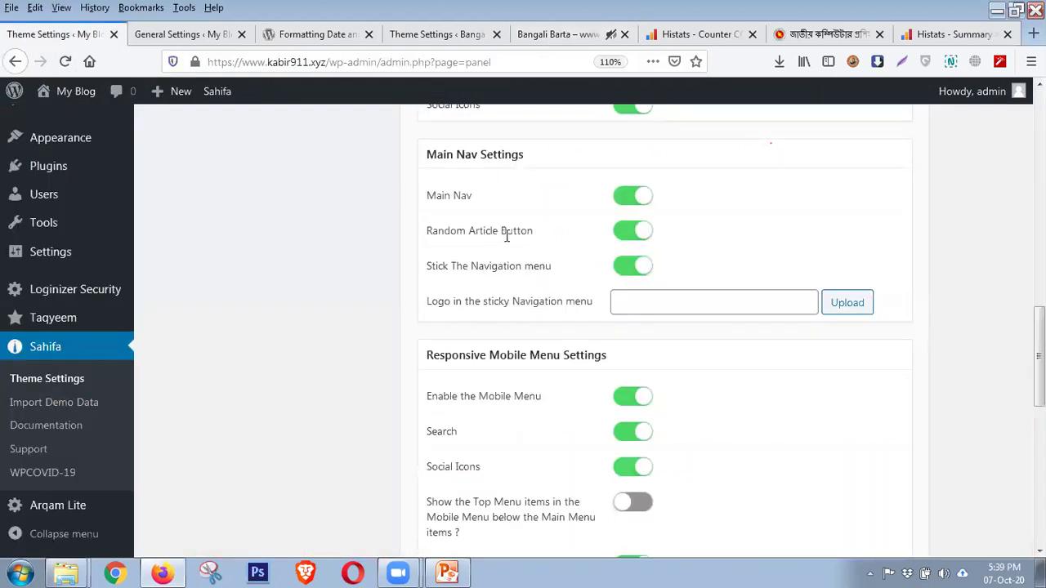
click(536, 34)
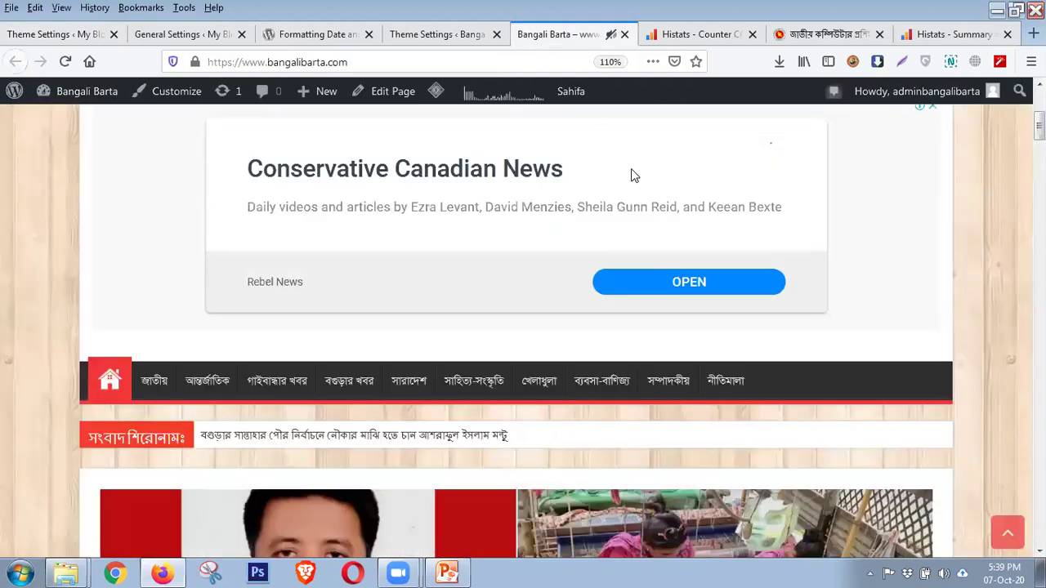
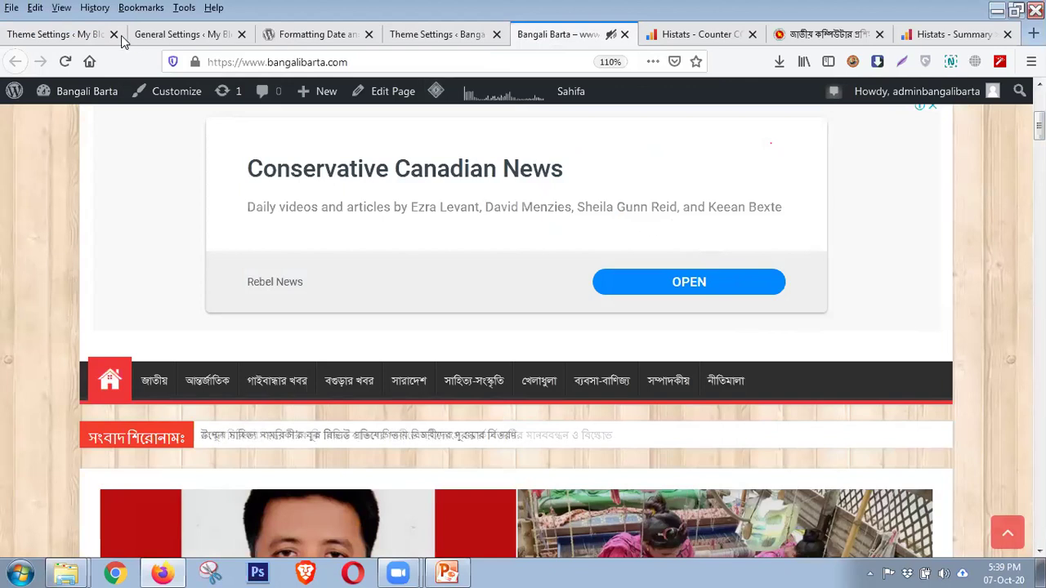
Scroll through the Bangali Barta front page, then return to My Blog's Main Nav Settings with Stick The Navigation on
click(67, 34)
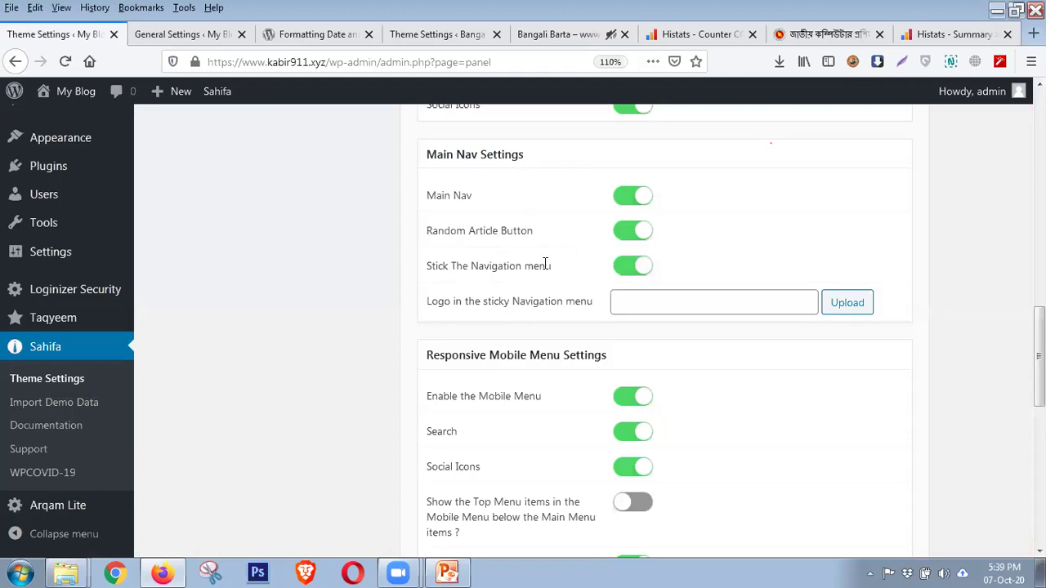
click(544, 34)
scroll(713, 368, down, 10)
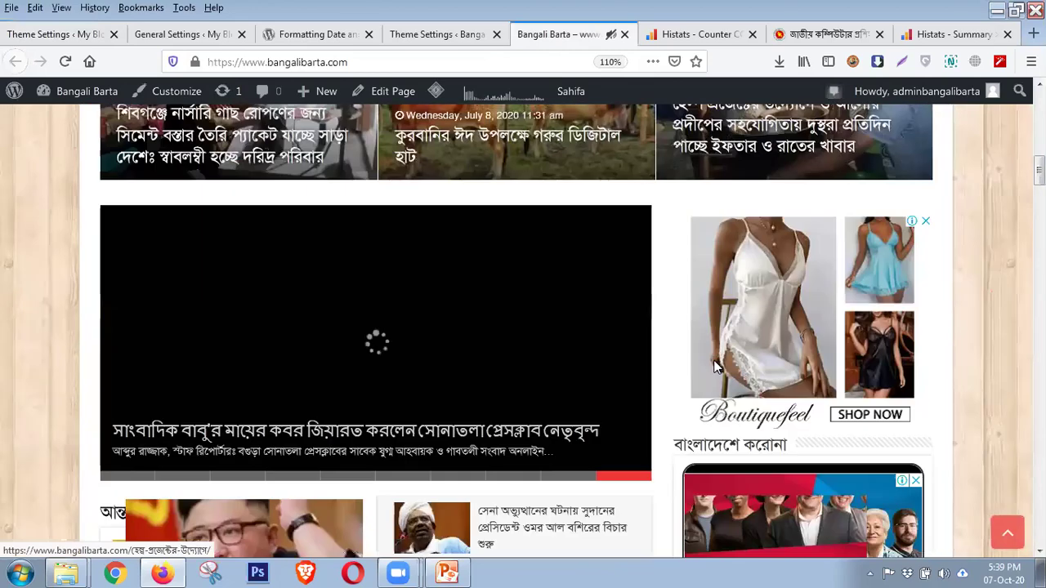
scroll(713, 367, down, 15)
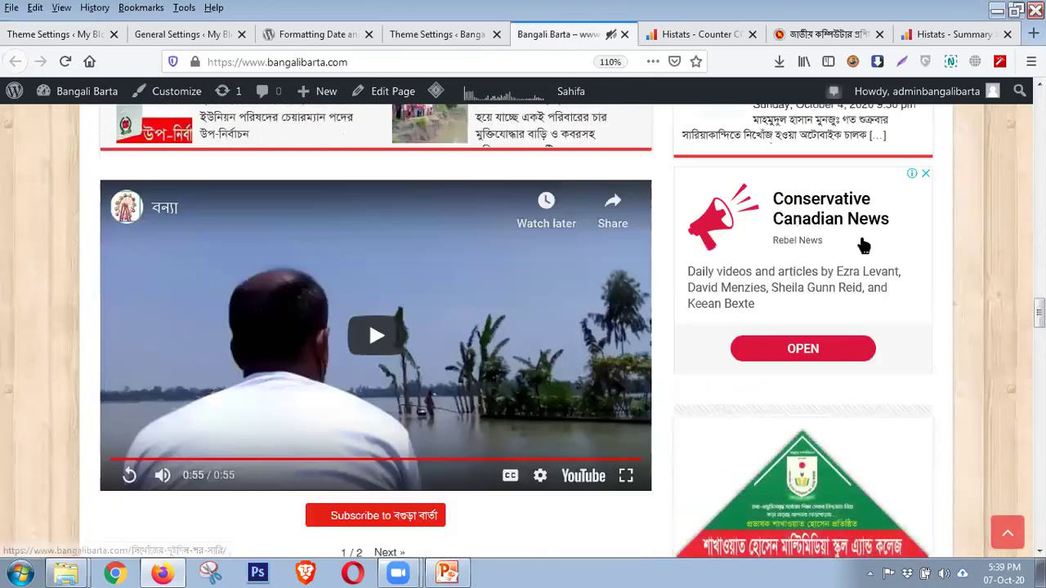
scroll(902, 391, down, 15)
scroll(916, 352, up, 20)
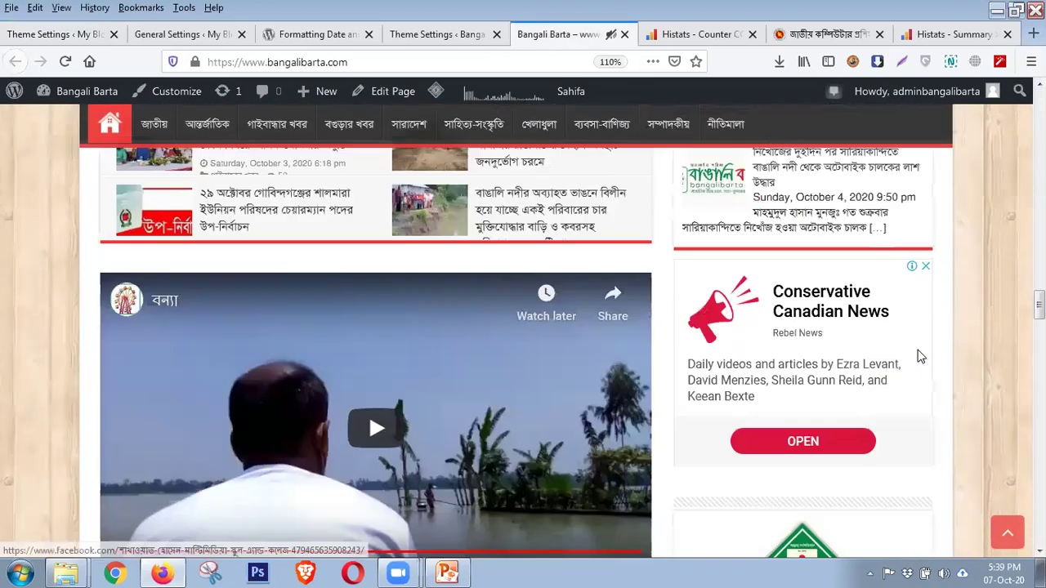
scroll(917, 330, up, 20)
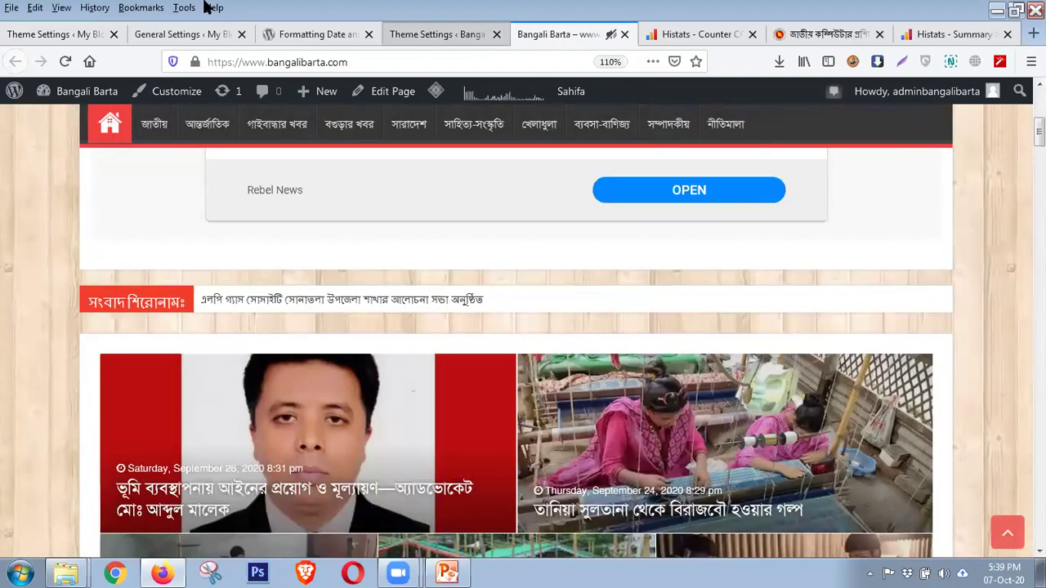
click(49, 37)
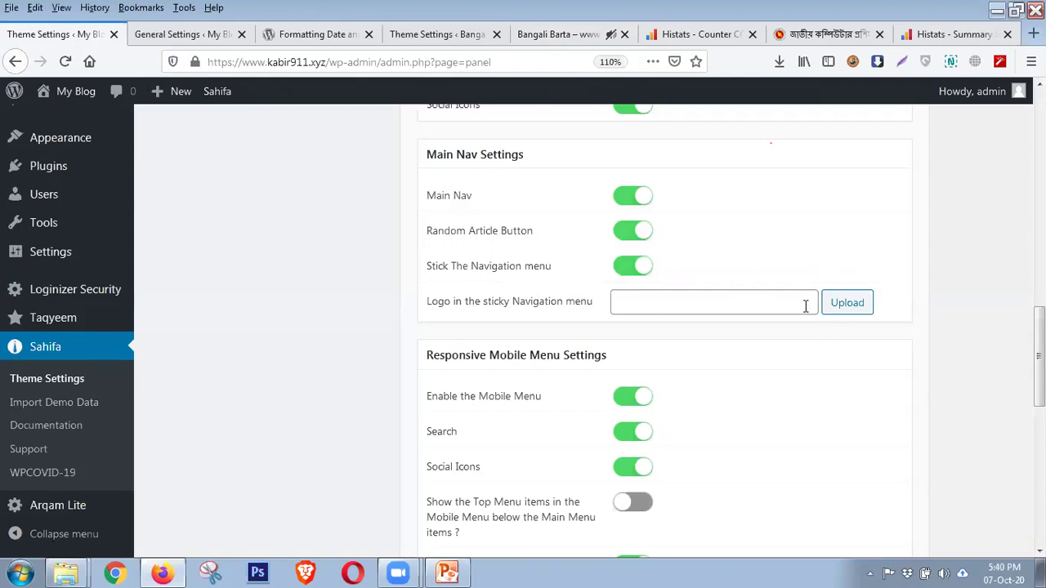
click(805, 306)
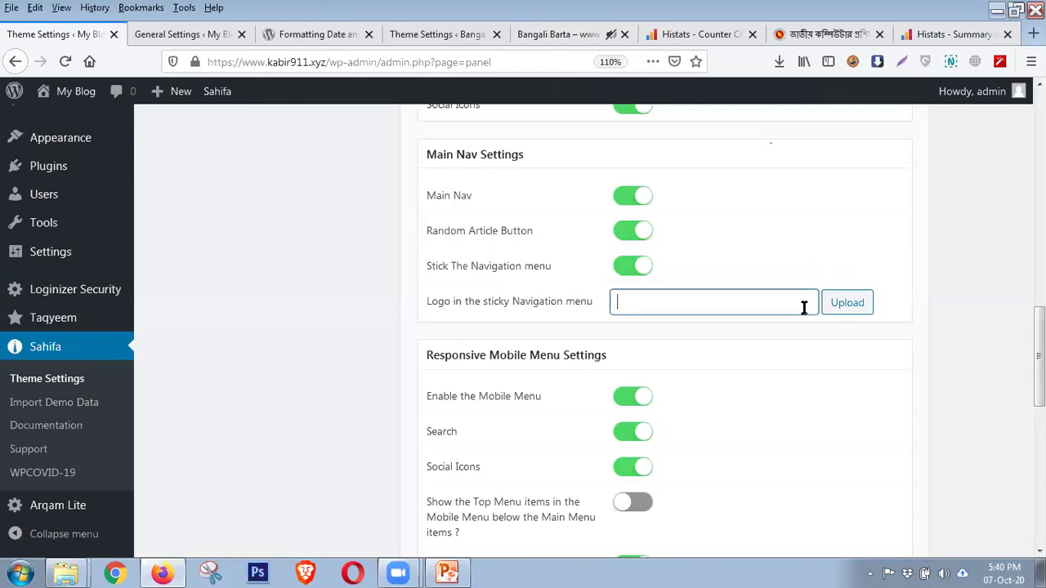
scroll(804, 309, down, 2)
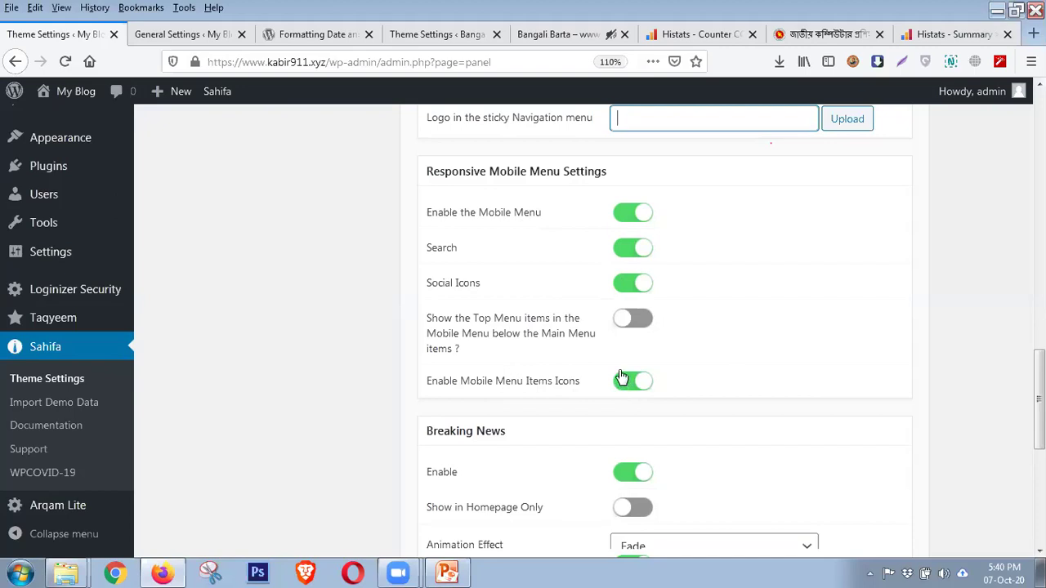
drag(464, 184, 548, 364)
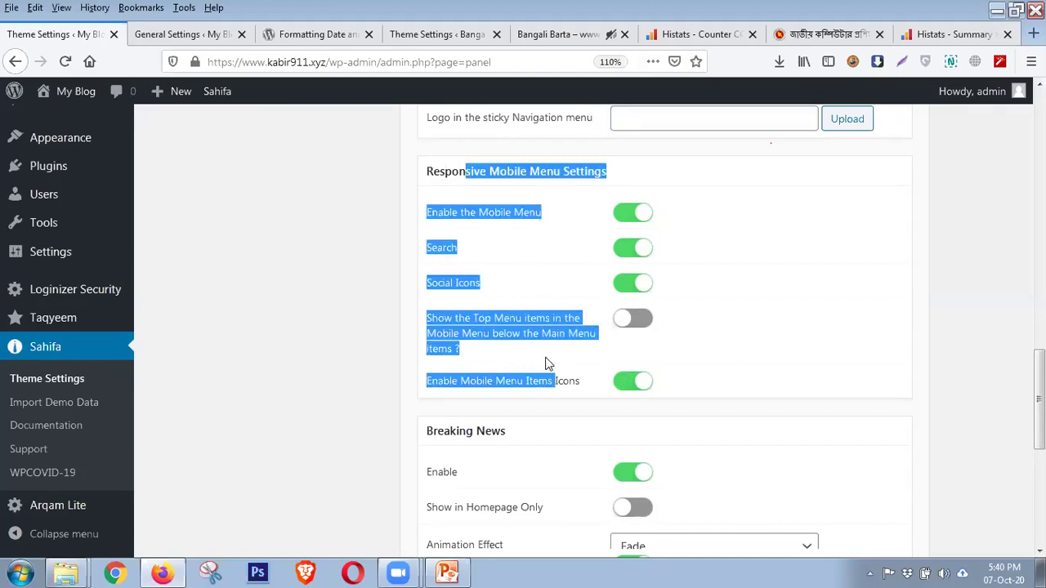
click(424, 192)
scroll(434, 282, up, 5)
scroll(434, 282, down, 9)
scroll(435, 282, up, 3)
scroll(435, 282, down, 2)
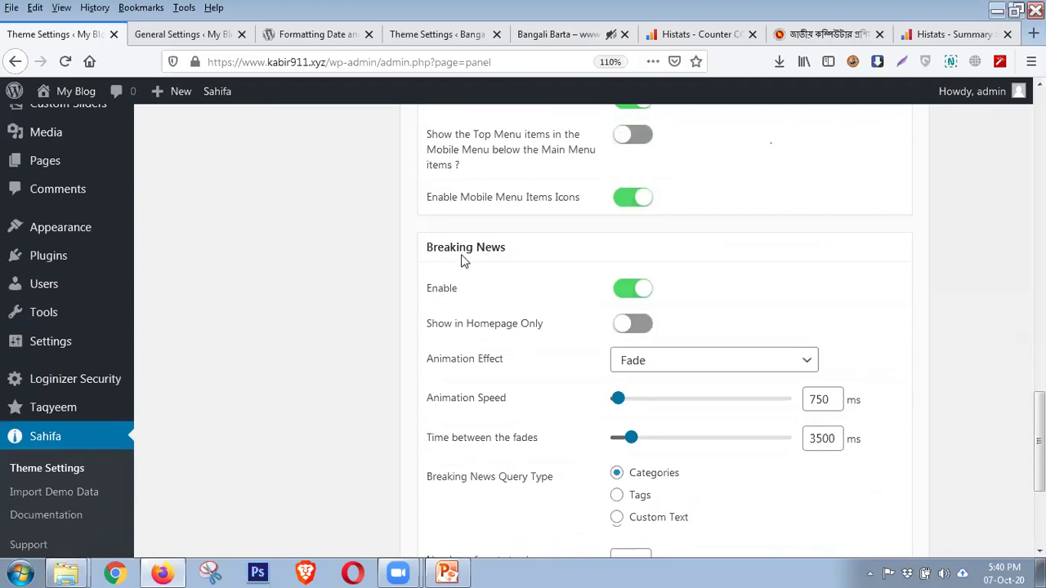
After a look at Bangali Barta, visit the My Blog site and highlight its BREAKING NEWS label
click(525, 34)
scroll(77, 250, down, 2)
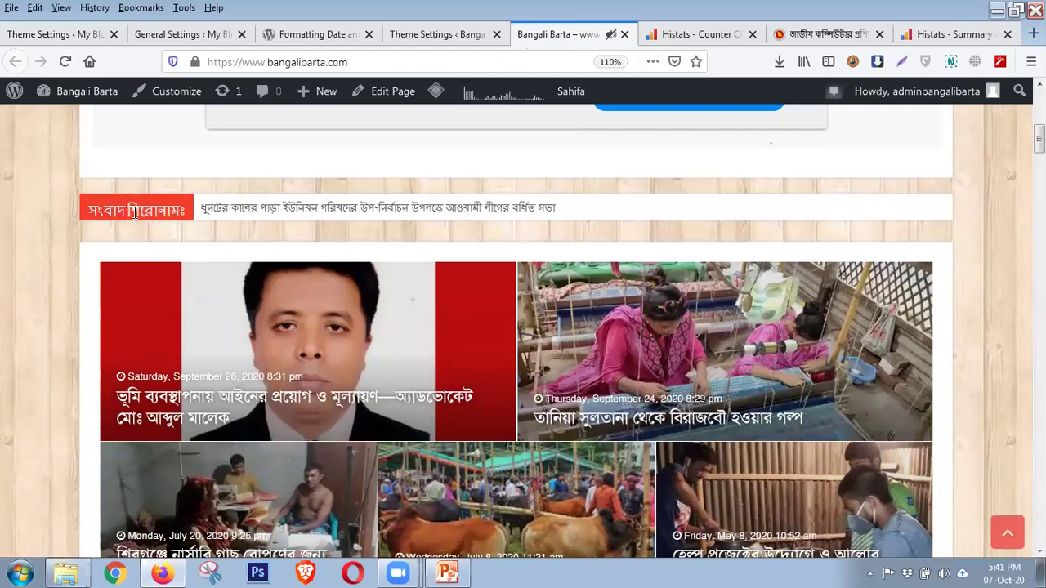
click(227, 43)
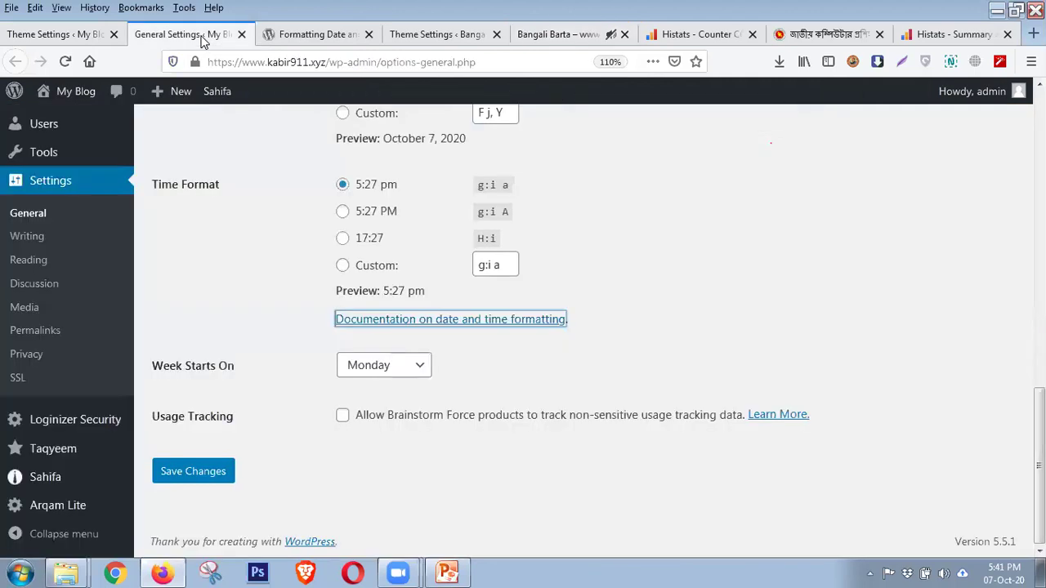
click(73, 129)
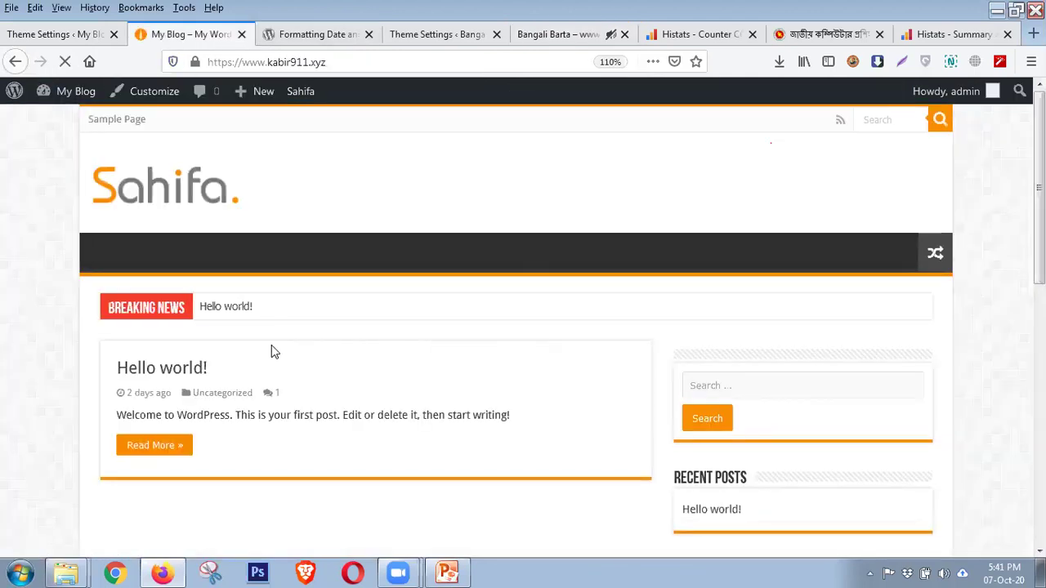
triple_click(163, 304)
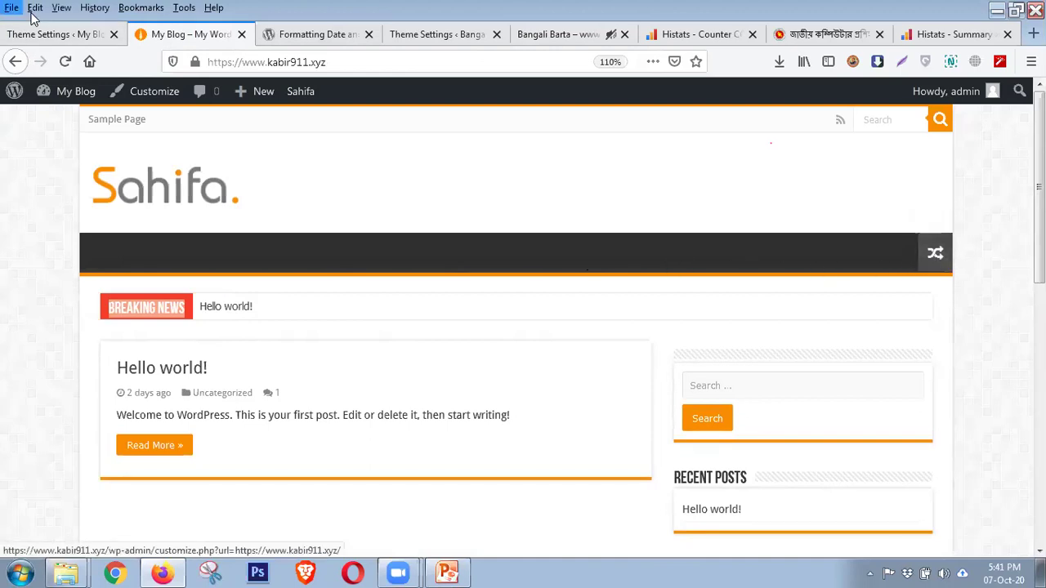
Compare My Blog's Breaking News theme settings with the Breaking News bar on its front page
click(47, 34)
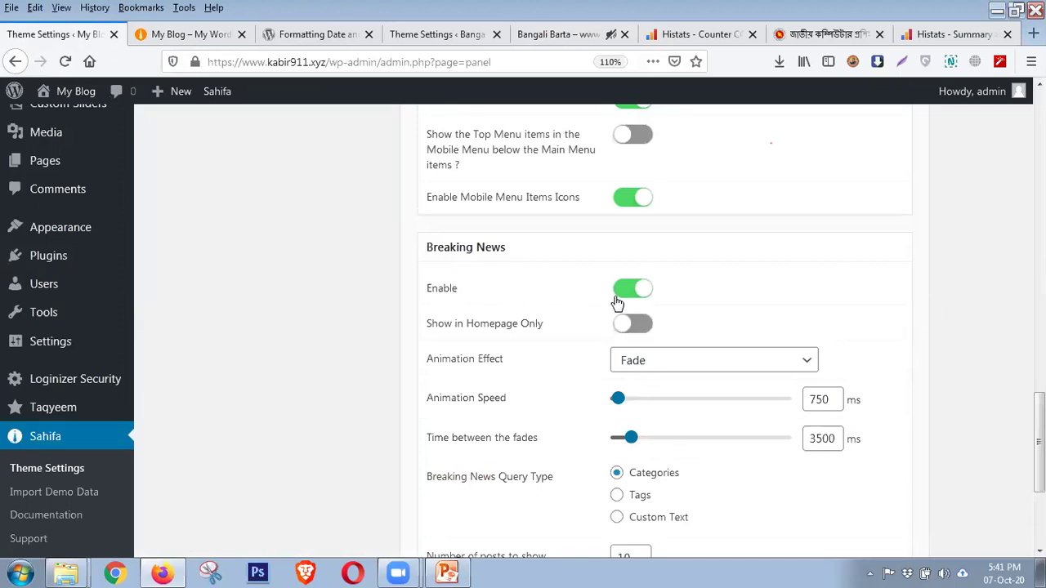
click(195, 34)
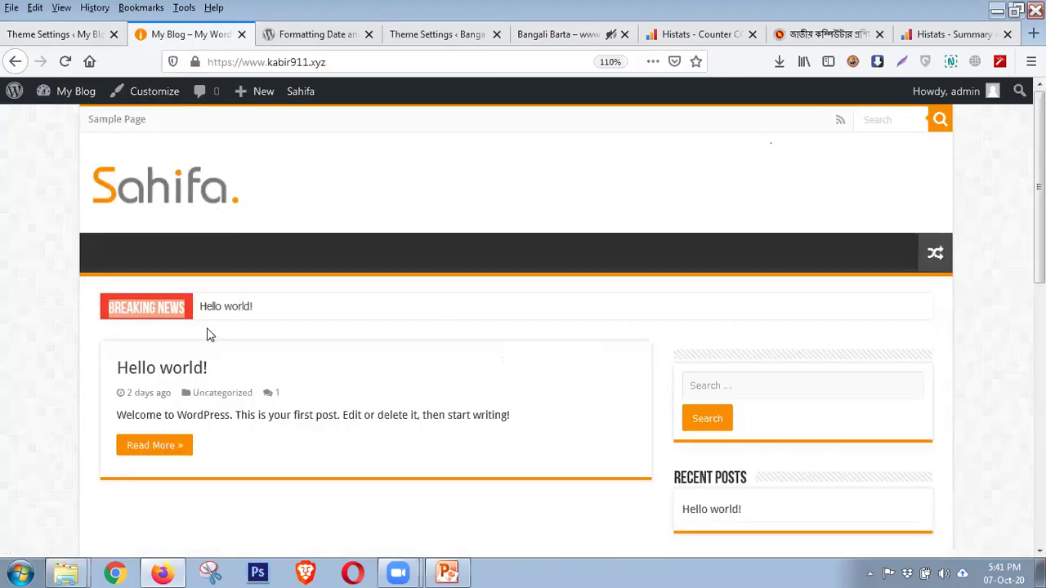
click(162, 304)
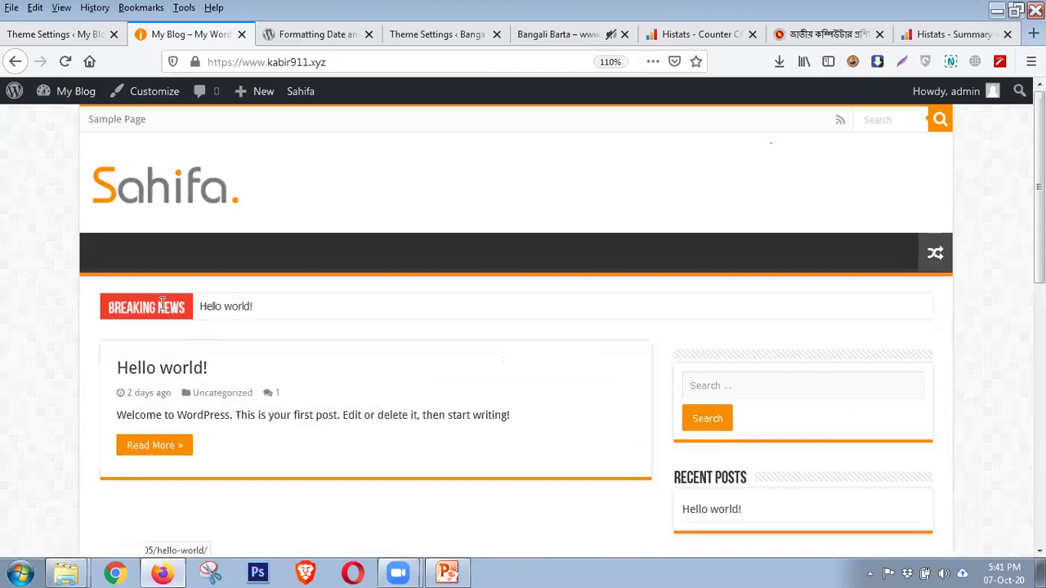
click(59, 34)
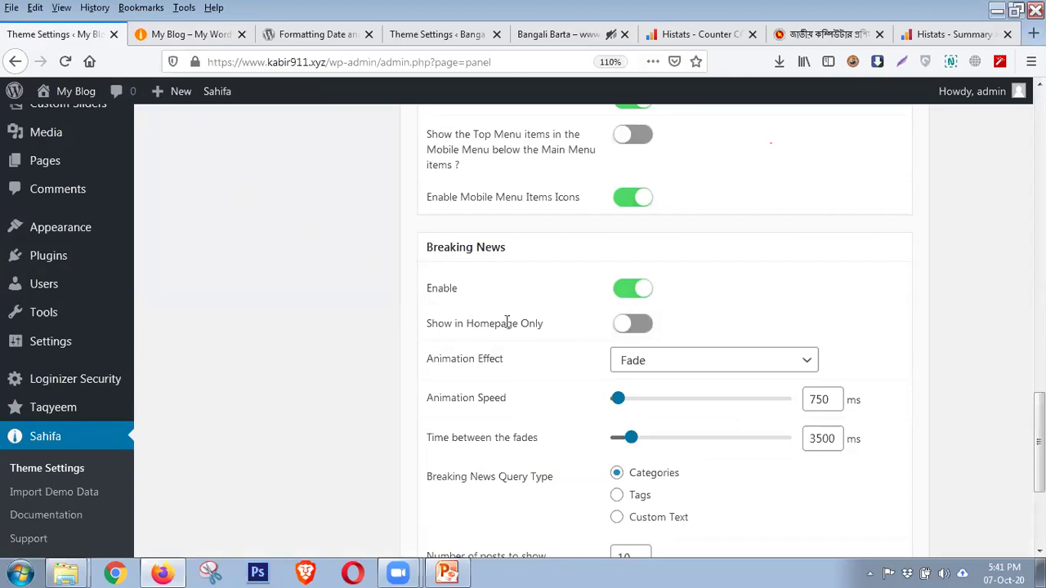
click(230, 35)
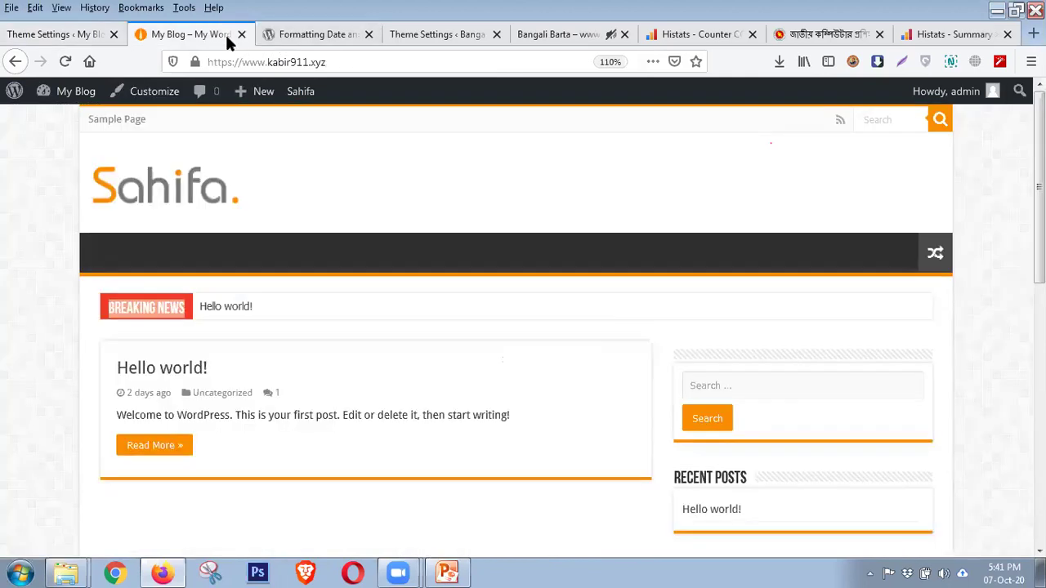
Scroll down the Bangali Barta front page and open its international article about Kim Jong Un
click(523, 36)
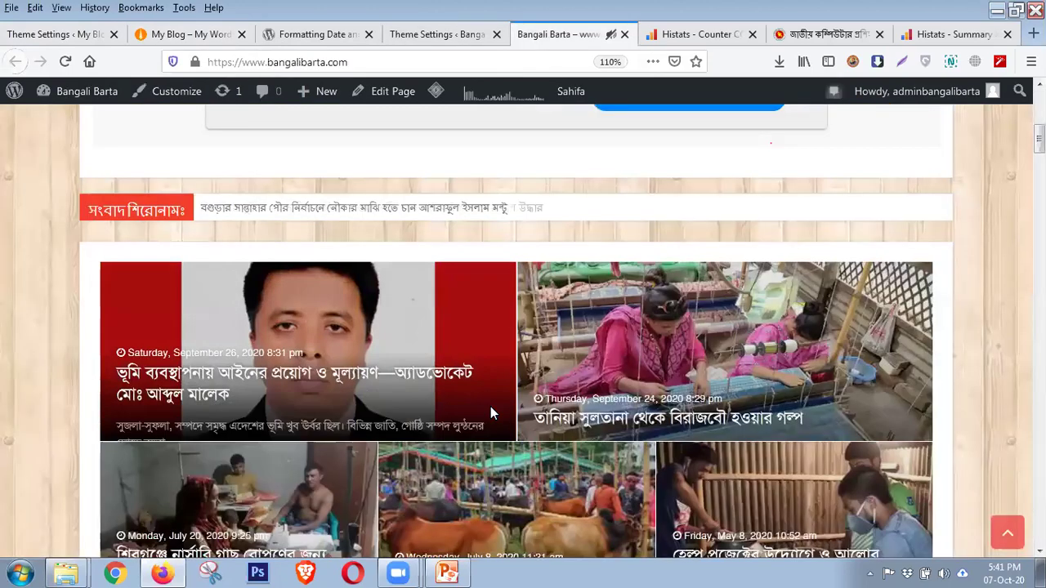
scroll(491, 408, down, 5)
scroll(480, 394, down, 4)
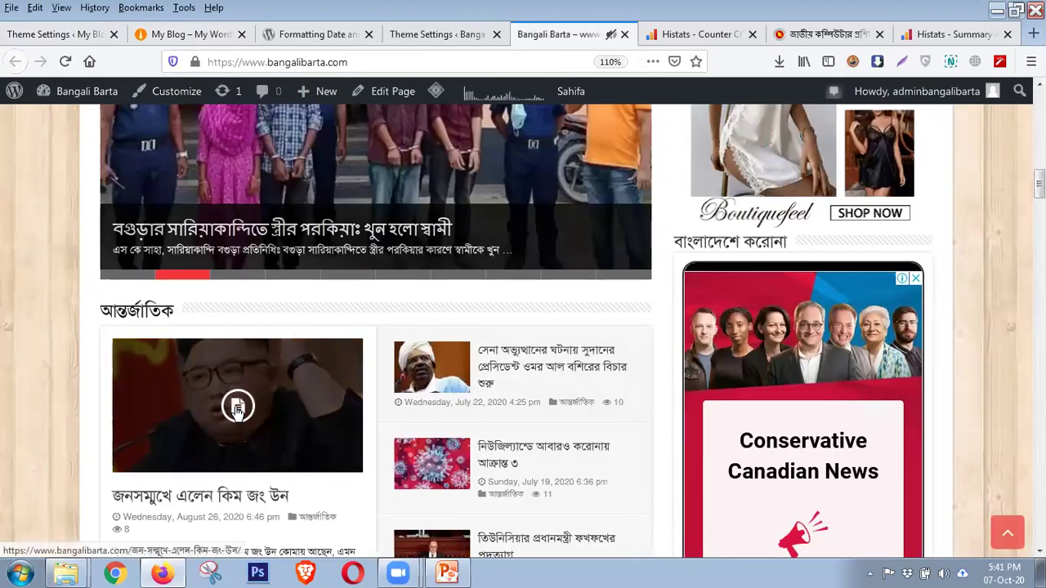
scroll(235, 405, up, 4)
scroll(235, 413, up, 2)
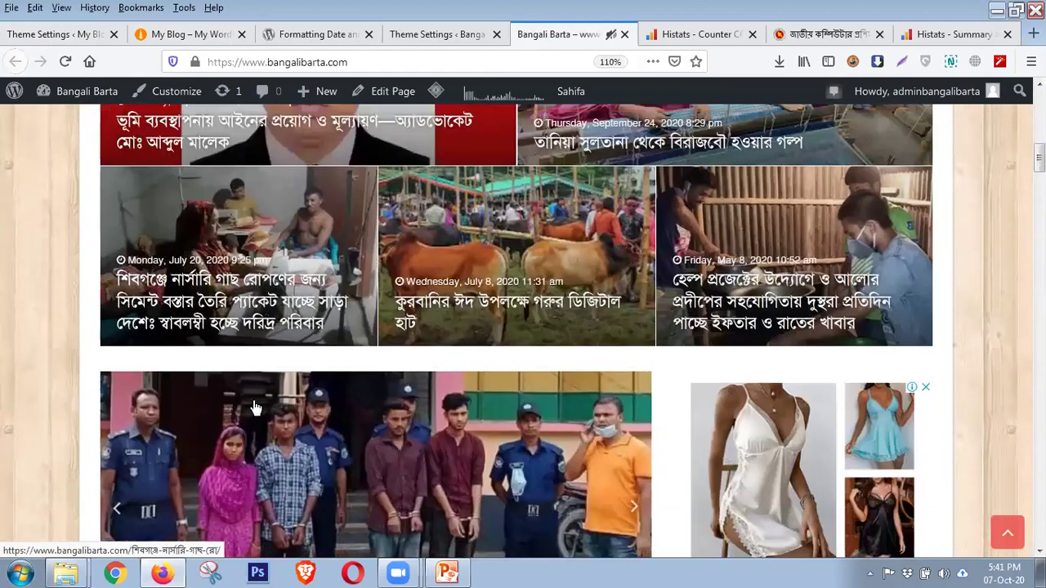
scroll(446, 394, down, 1)
scroll(446, 394, down, 4)
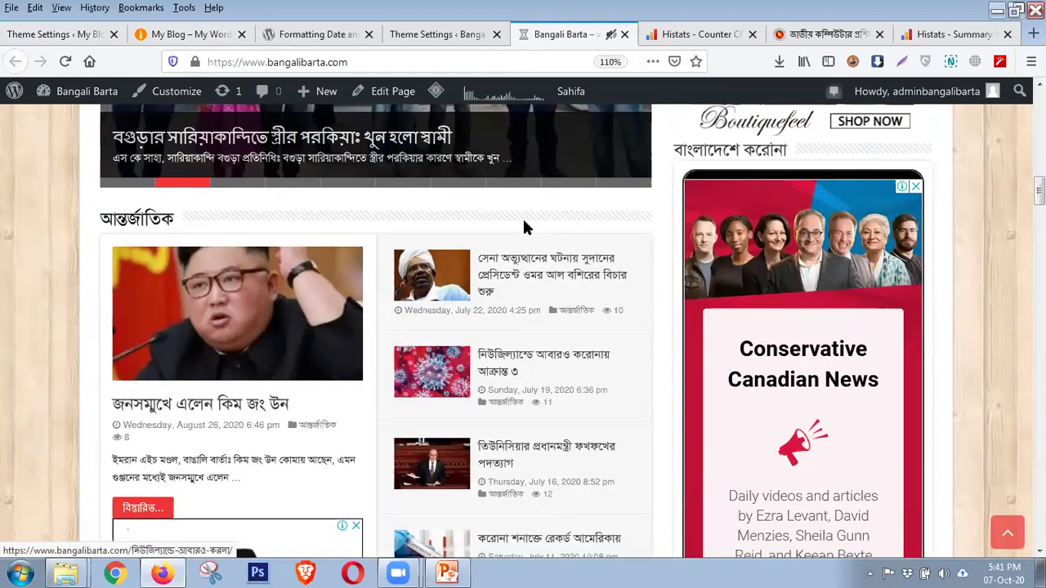
scroll(524, 229, down, 3)
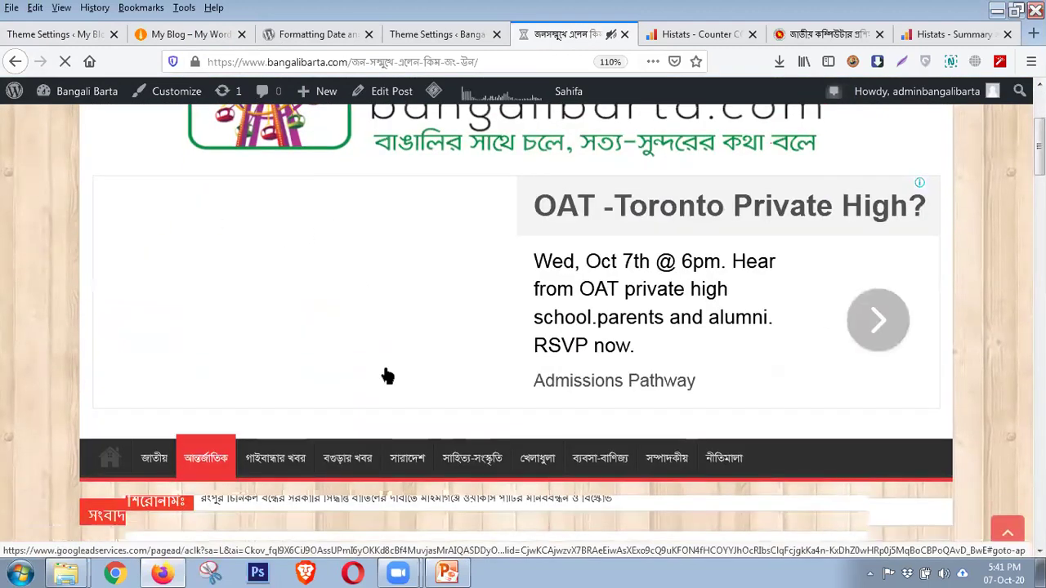
scroll(343, 335, down, 3)
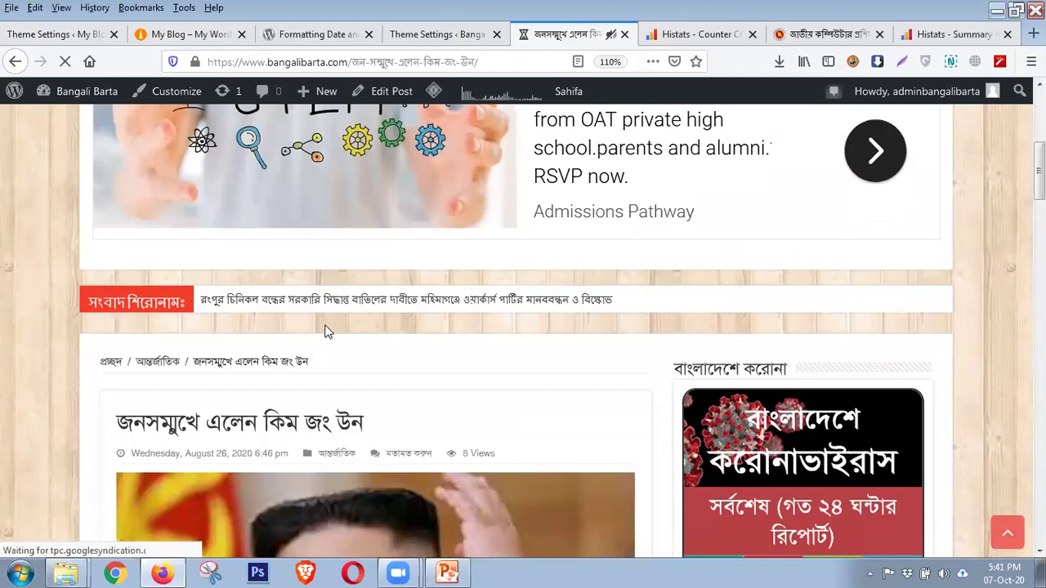
scroll(326, 331, down, 1)
scroll(325, 331, down, 3)
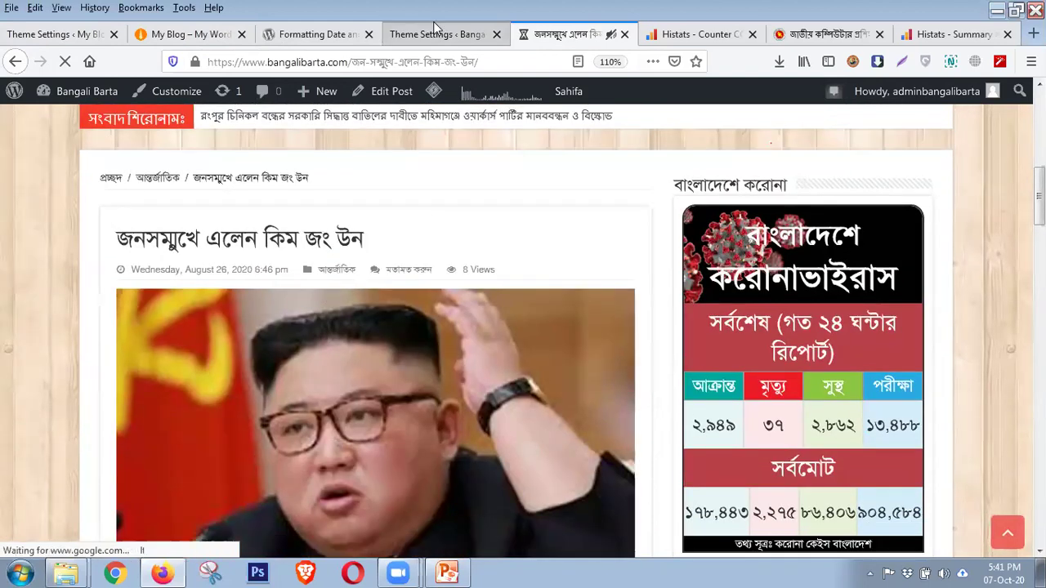
click(436, 35)
scroll(535, 444, up, 1)
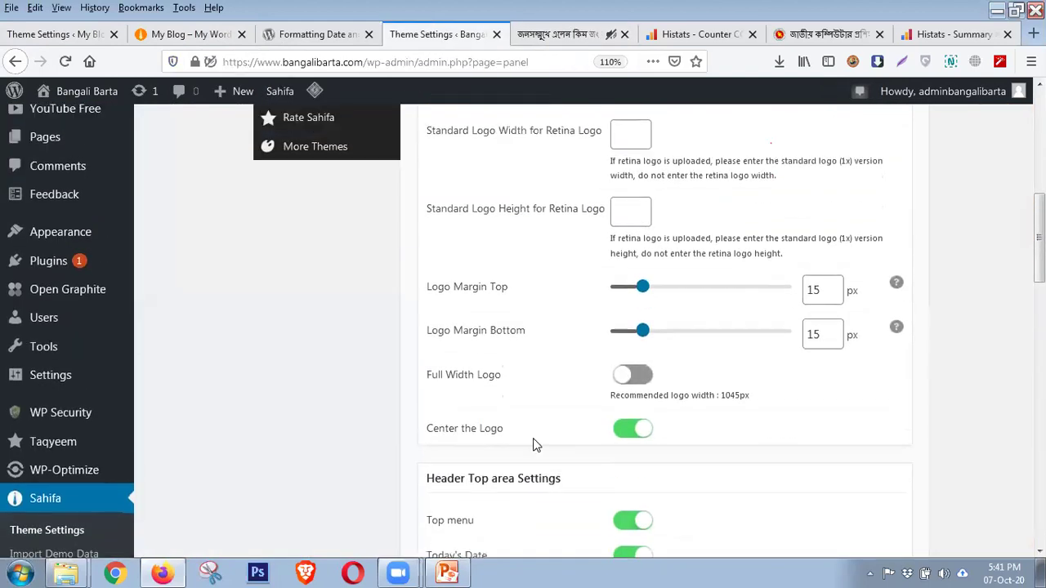
scroll(534, 444, down, 5)
scroll(534, 444, down, 2)
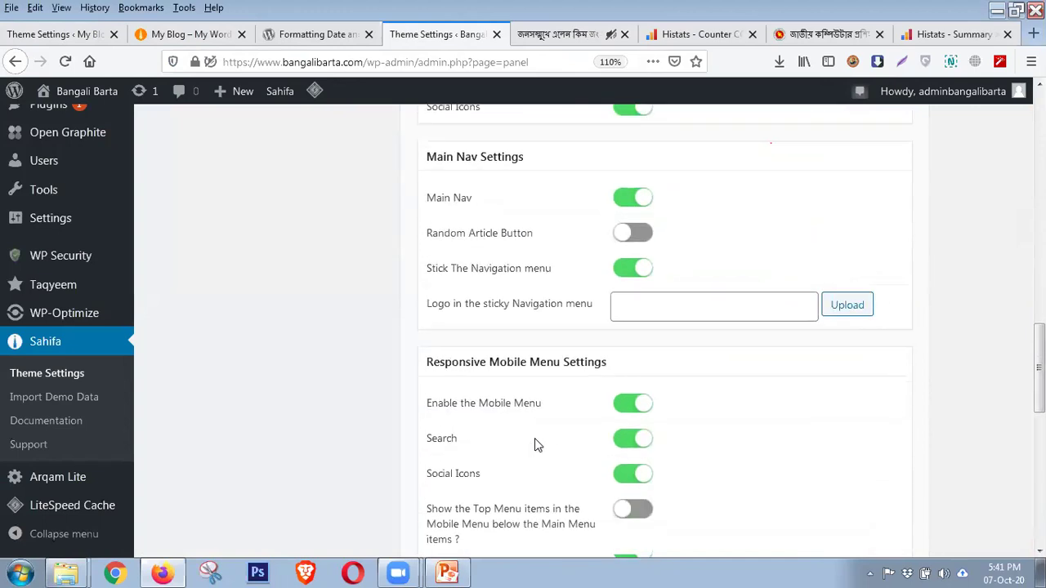
scroll(535, 444, down, 5)
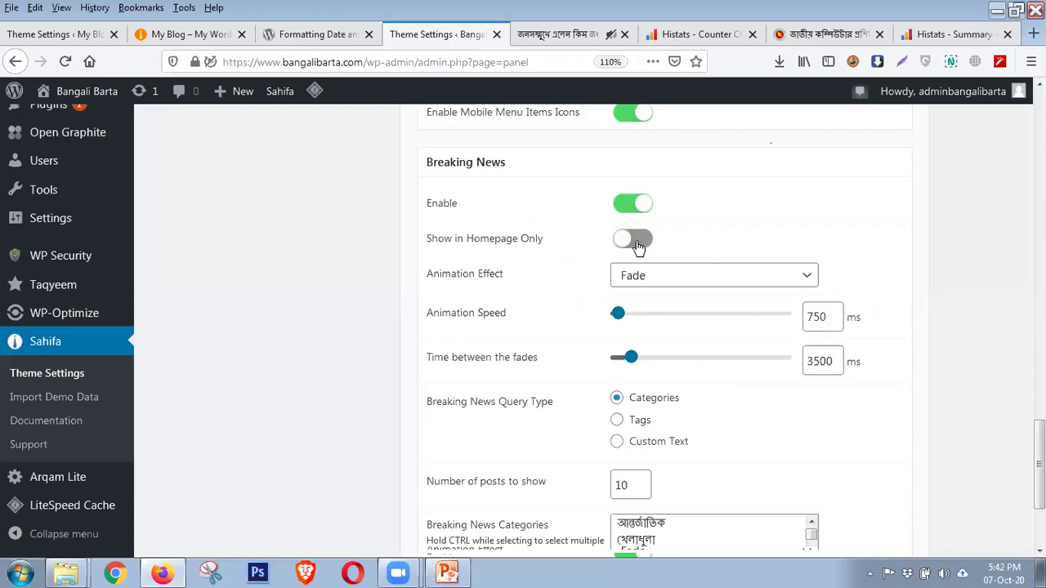
click(562, 37)
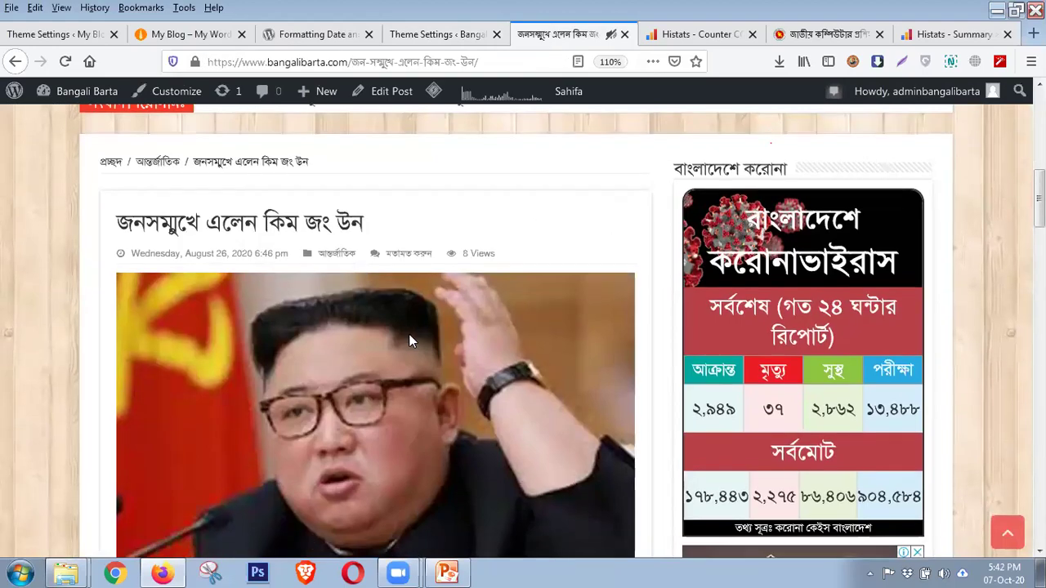
scroll(408, 334, up, 5)
scroll(401, 280, down, 4)
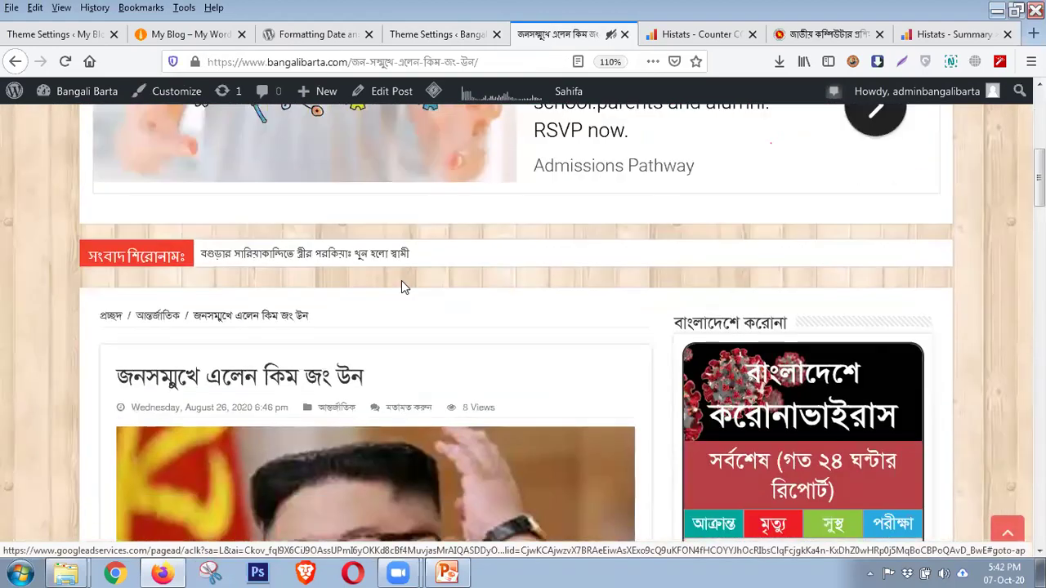
scroll(401, 281, down, 4)
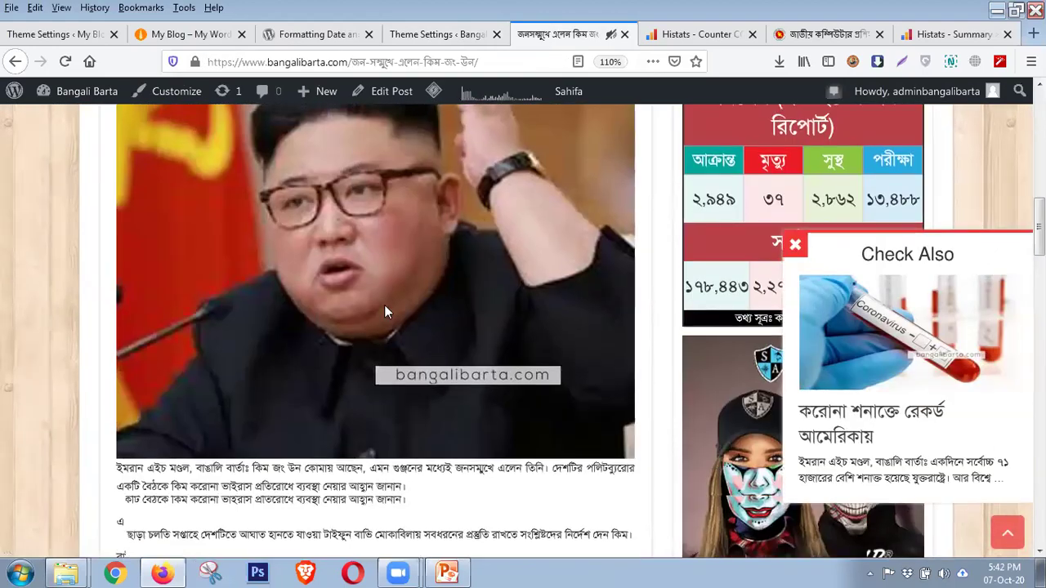
scroll(386, 312, up, 7)
scroll(409, 204, down, 3)
mouse_move(433, 91)
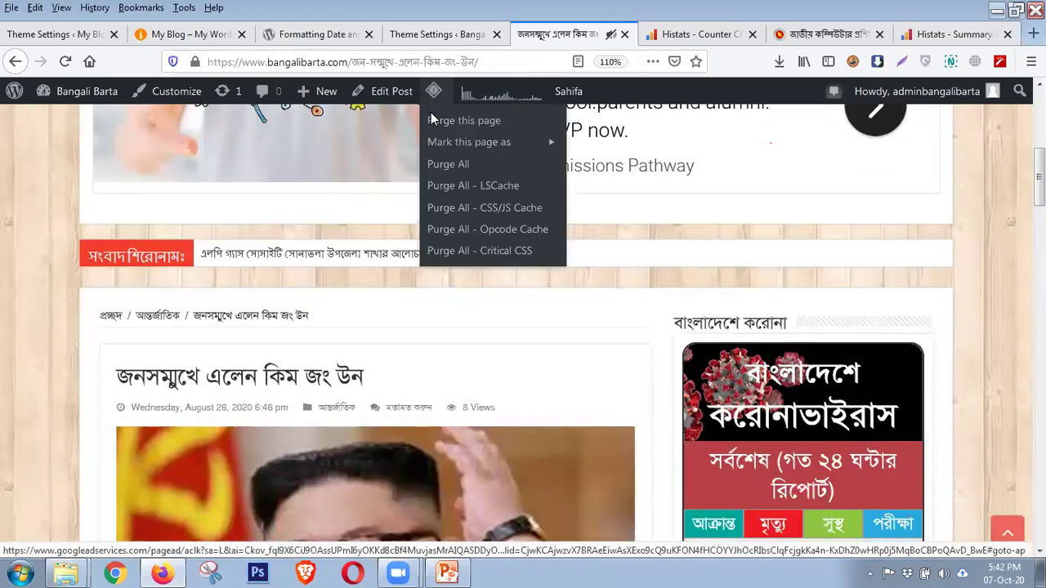
scroll(327, 327, up, 5)
scroll(315, 349, down, 3)
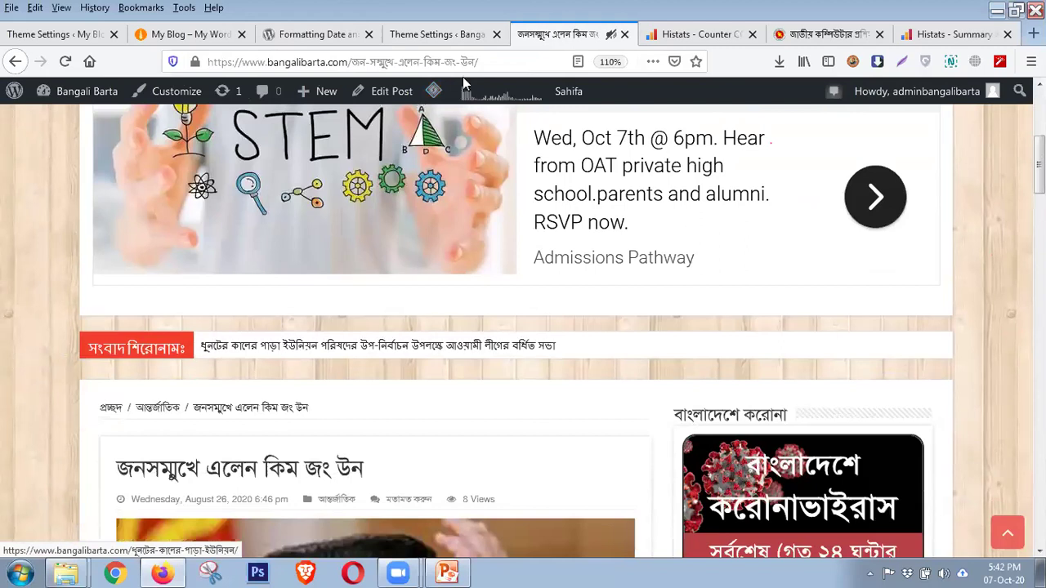
click(437, 35)
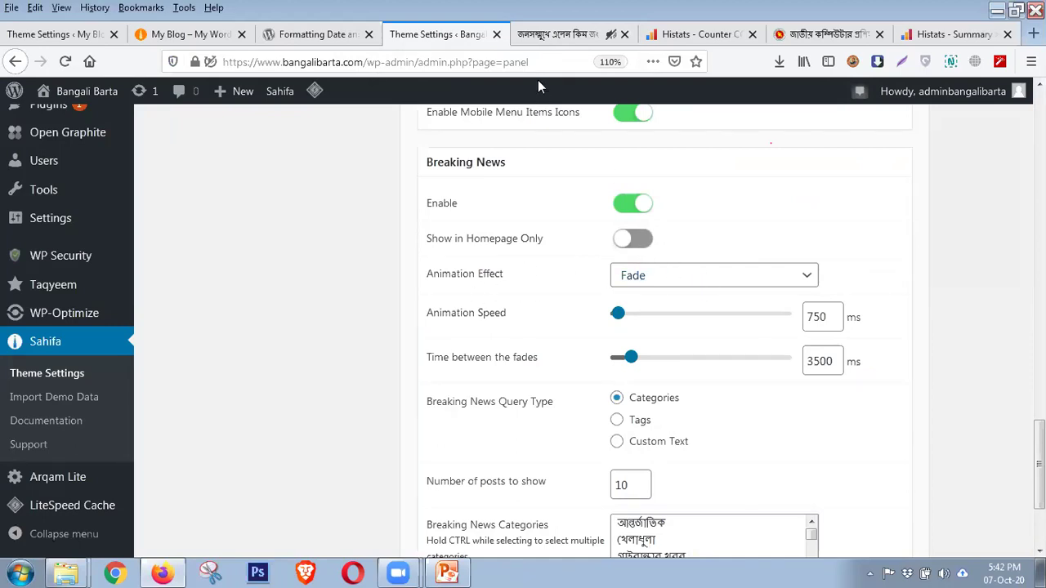
click(542, 34)
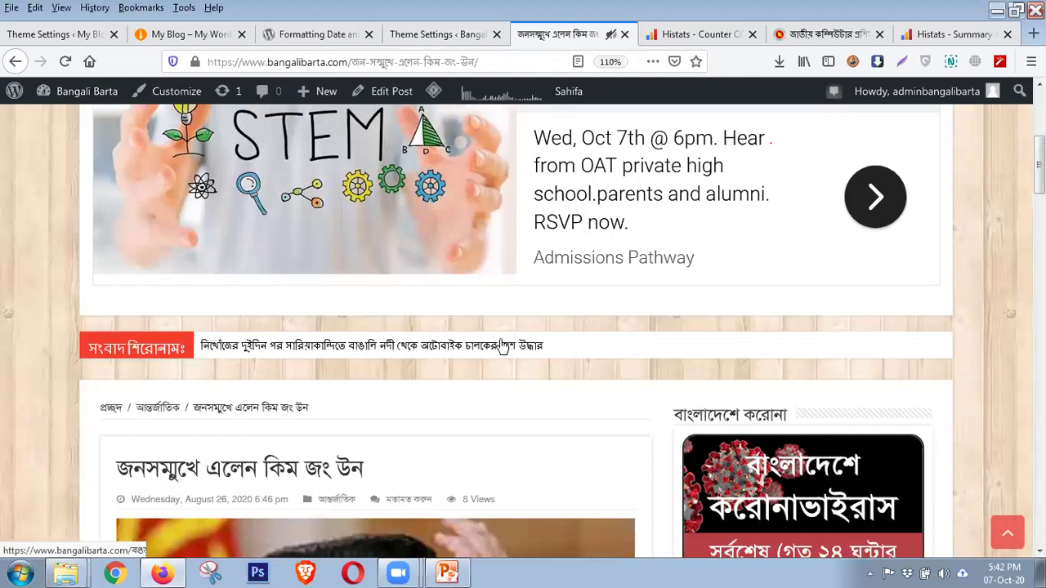
click(434, 35)
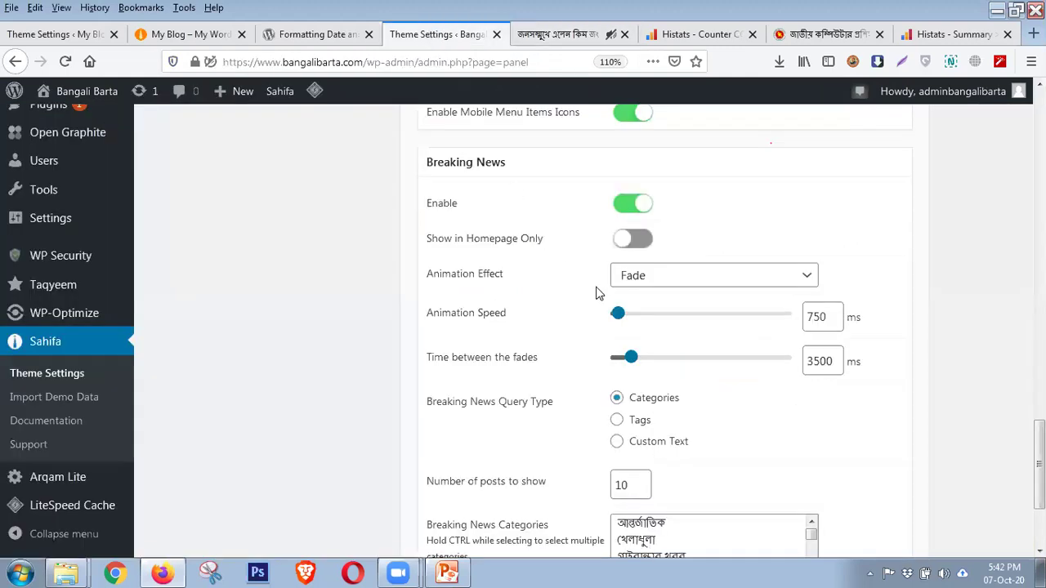
click(692, 284)
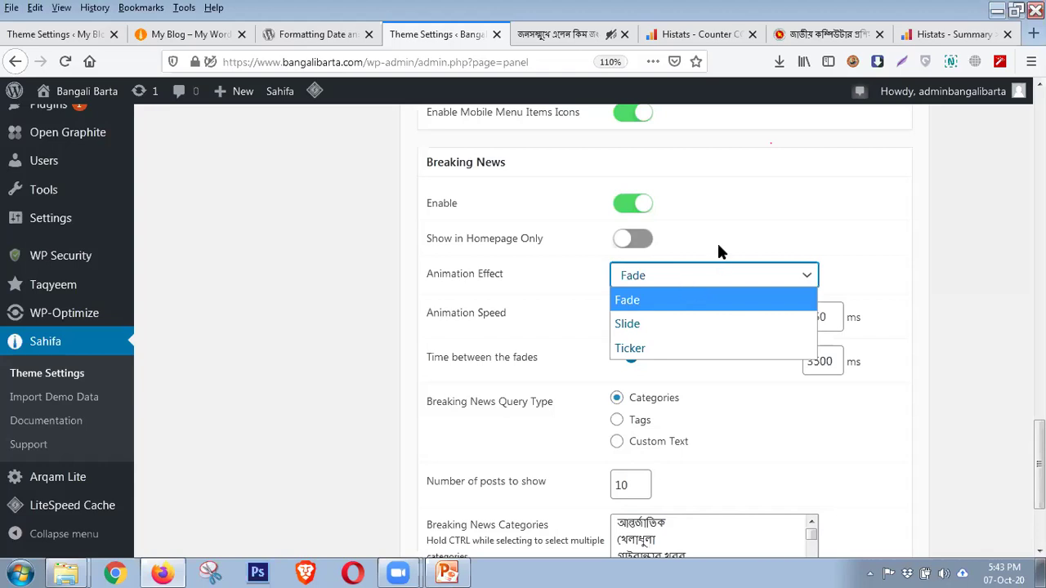
click(752, 159)
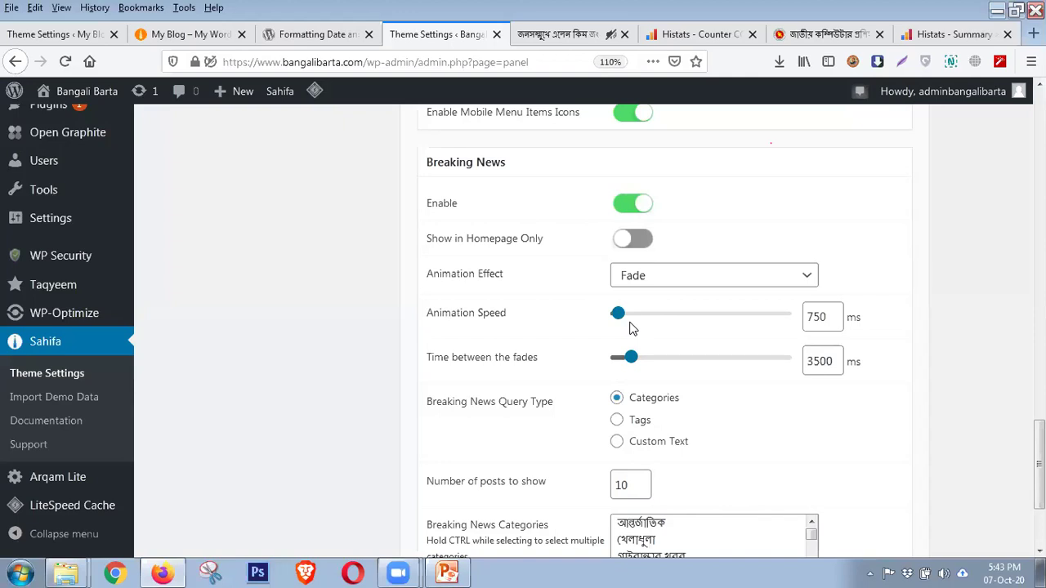
key(ctrl+Tab)
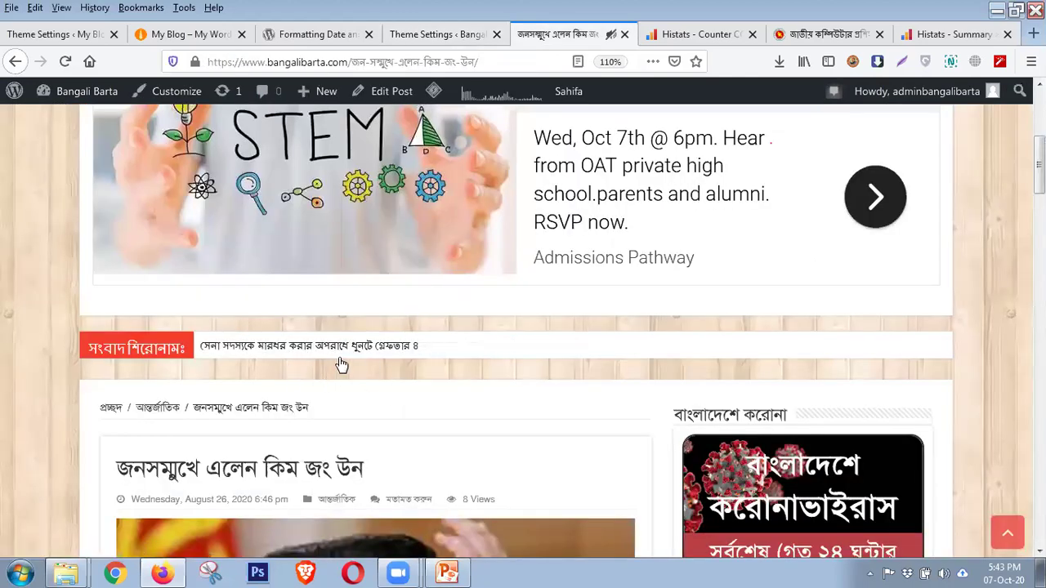
click(440, 33)
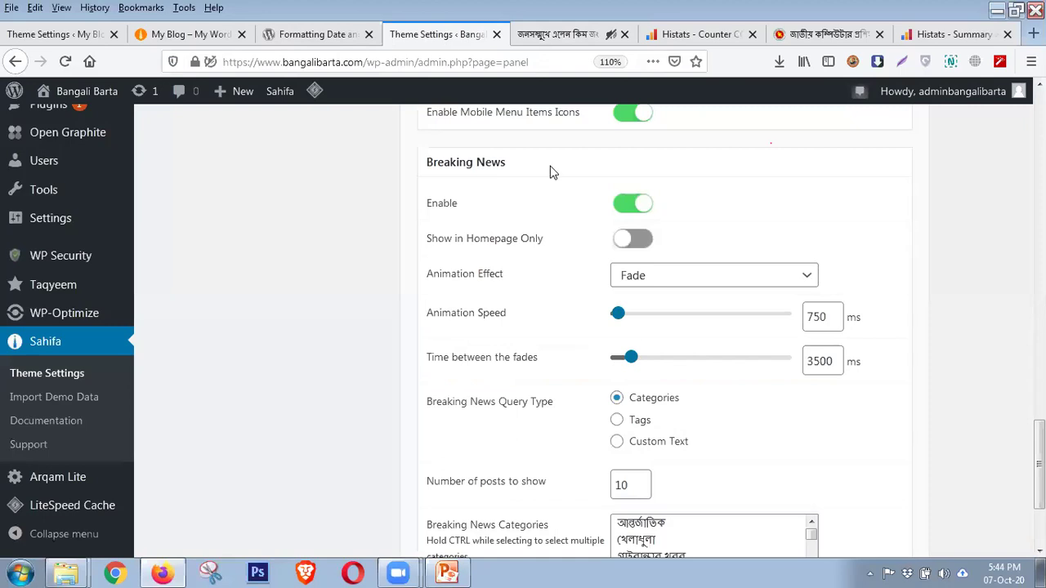
scroll(623, 358, down, 2)
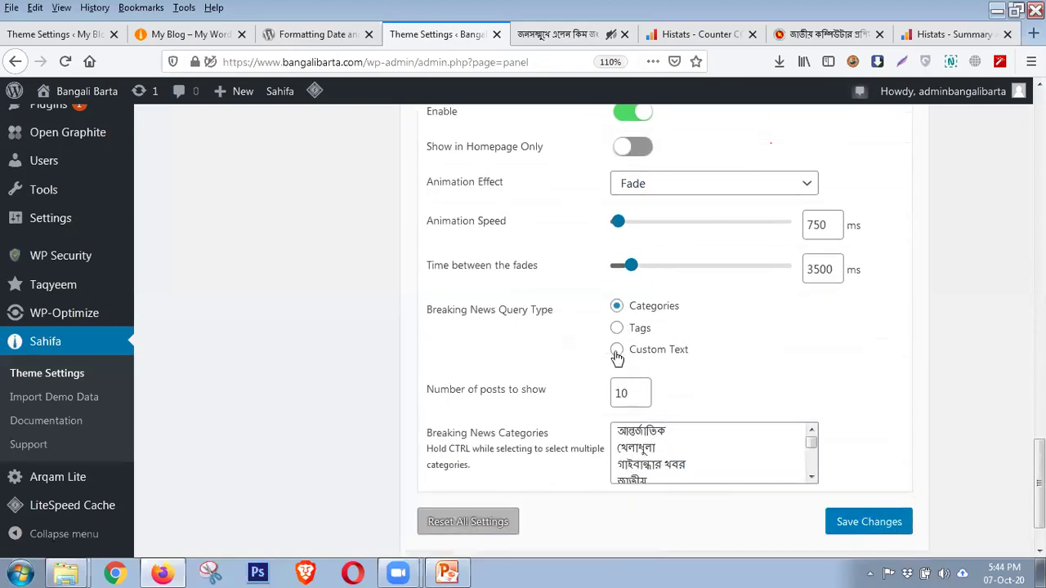
click(547, 36)
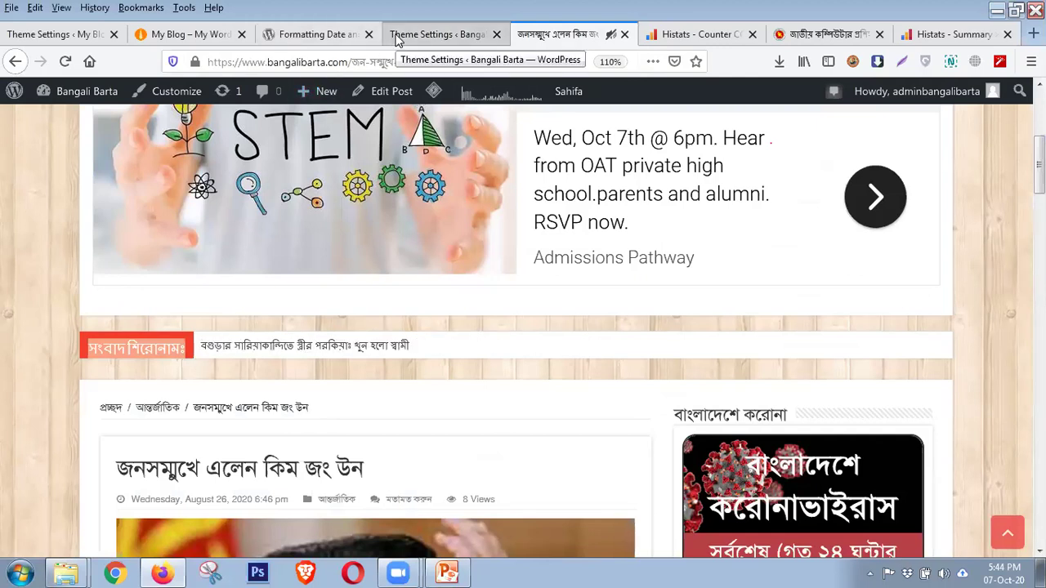
click(396, 41)
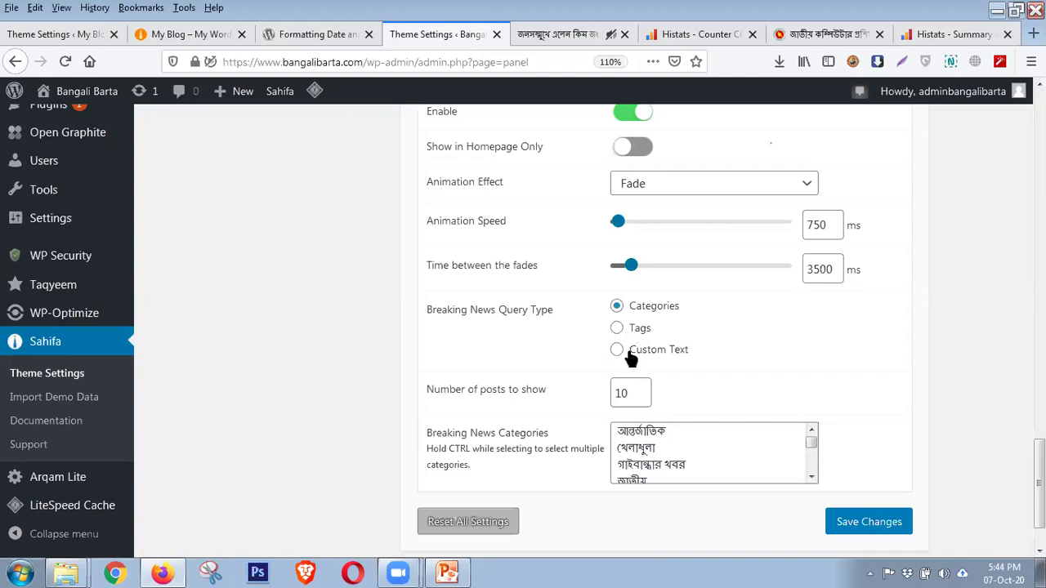
scroll(632, 357, down, 2)
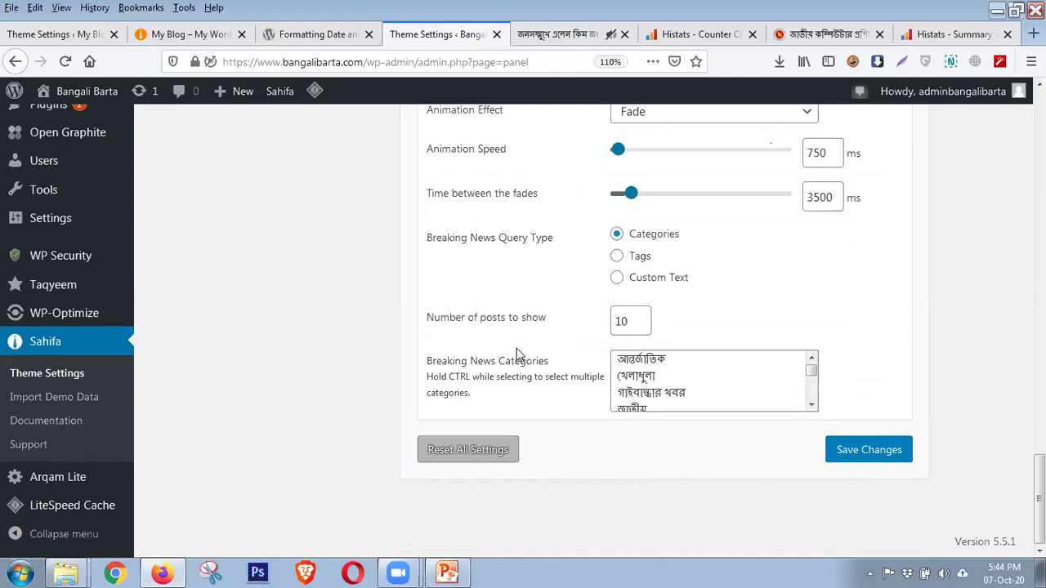
scroll(745, 377, down, 1)
scroll(746, 377, down, 1)
scroll(746, 377, up, 3)
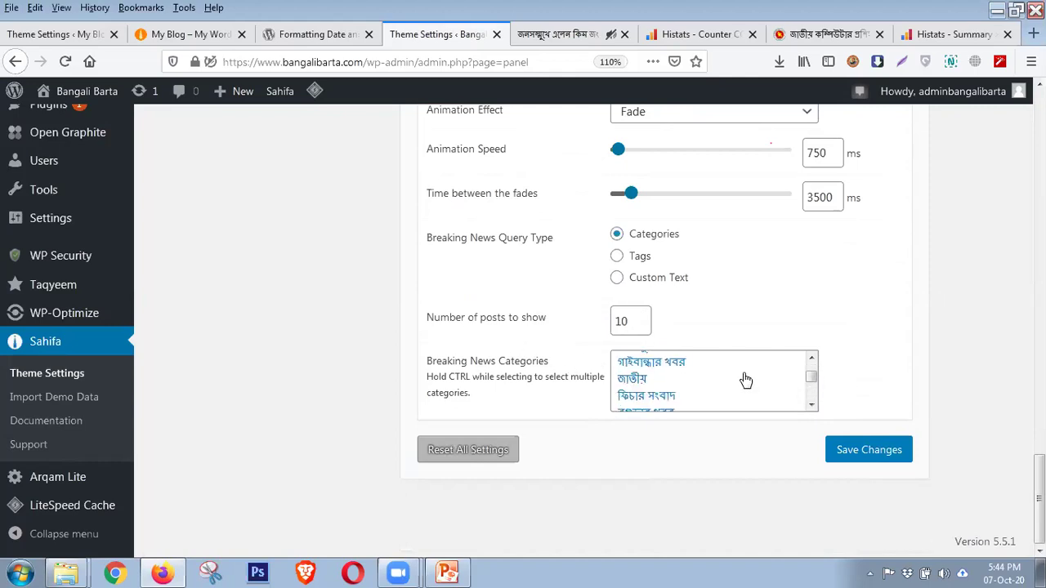
scroll(745, 380, down, 2)
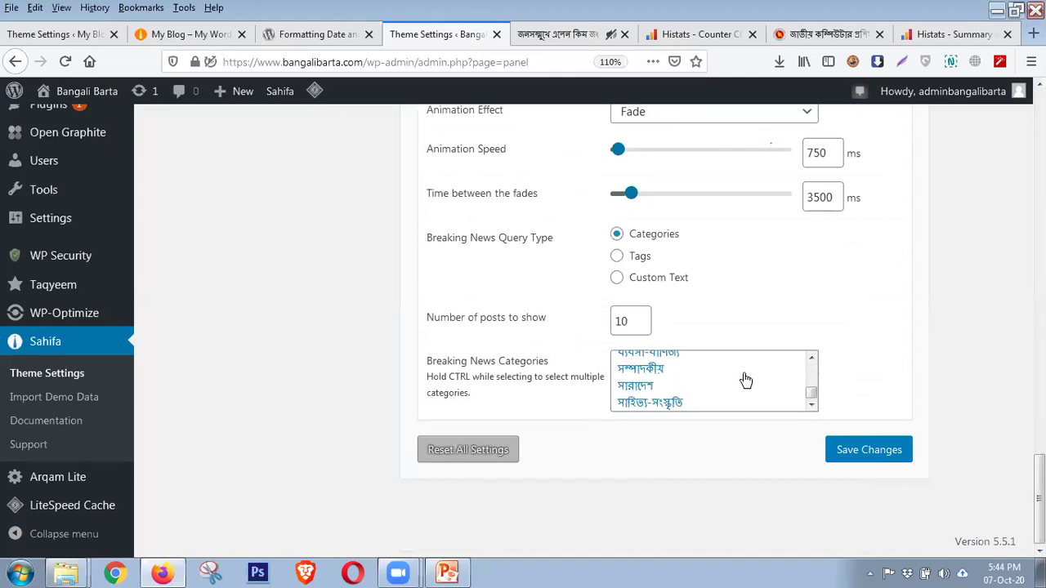
scroll(745, 379, up, 3)
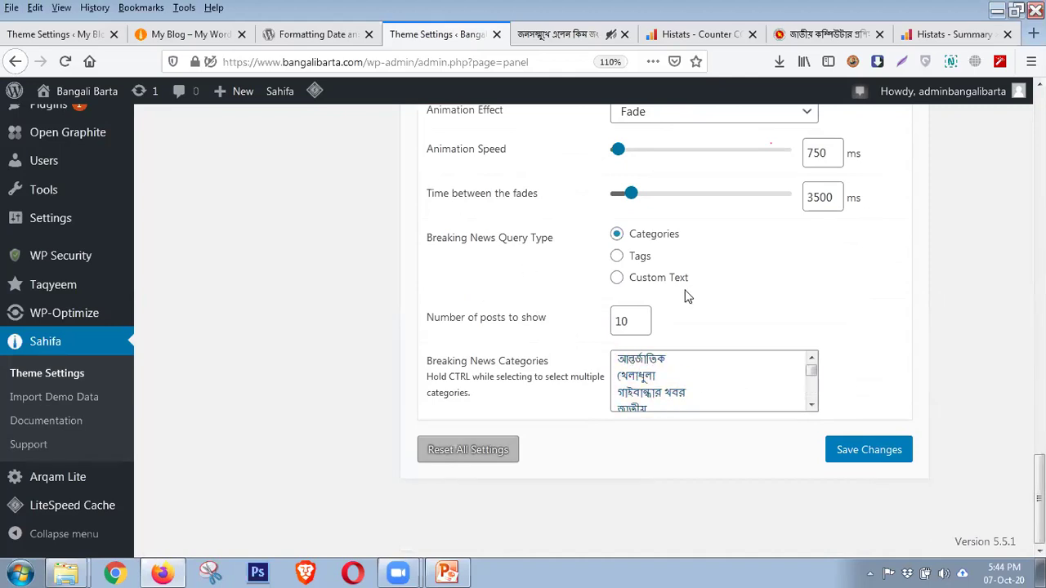
scroll(525, 240, up, 10)
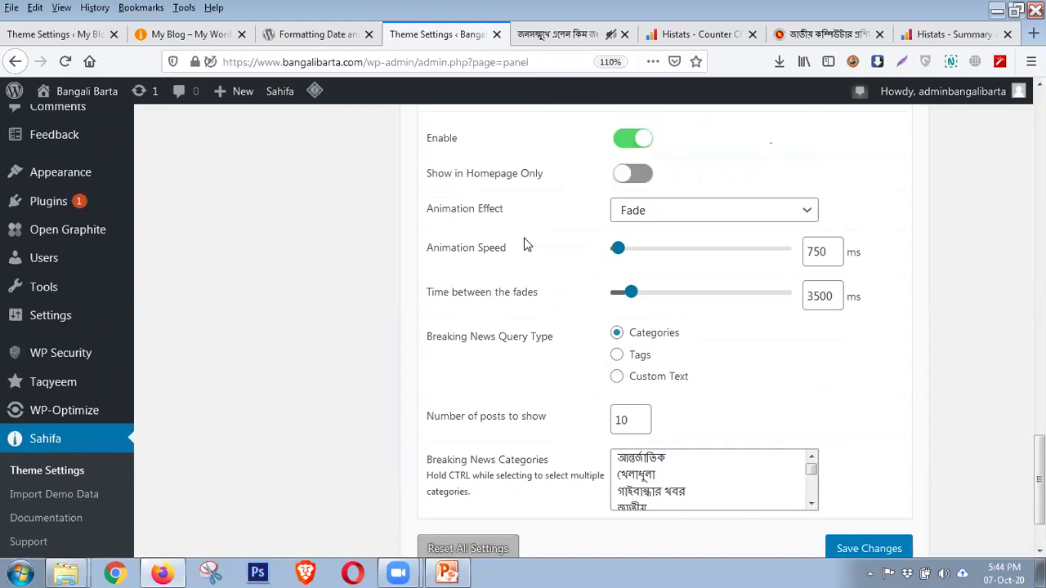
scroll(525, 236, up, 10)
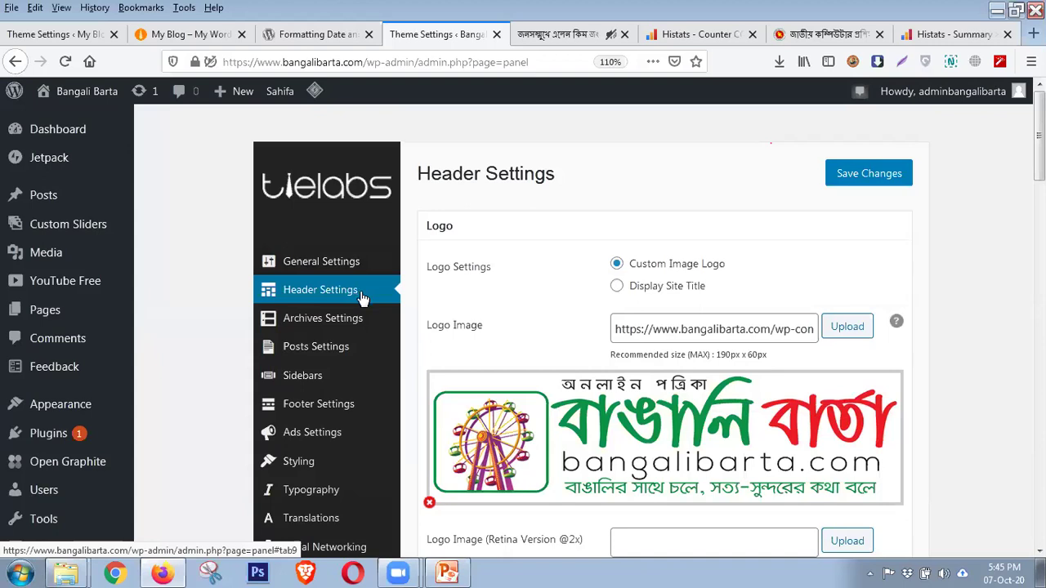
scroll(445, 317, down, 3)
scroll(454, 315, up, 3)
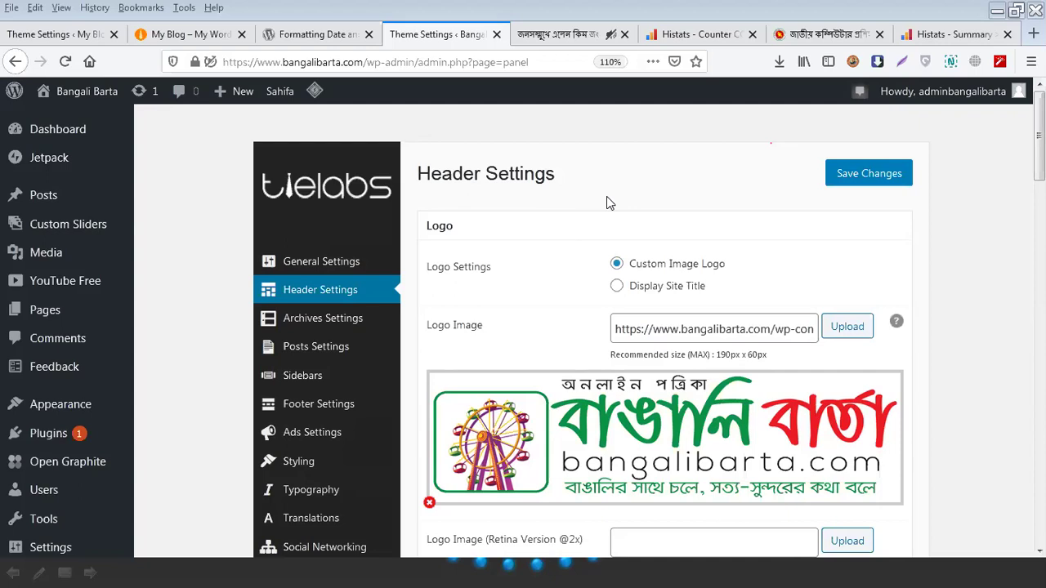
Switch to the My Blog Sahifa homepage and scroll down to its Archives, Categories and Meta sidebar
click(181, 33)
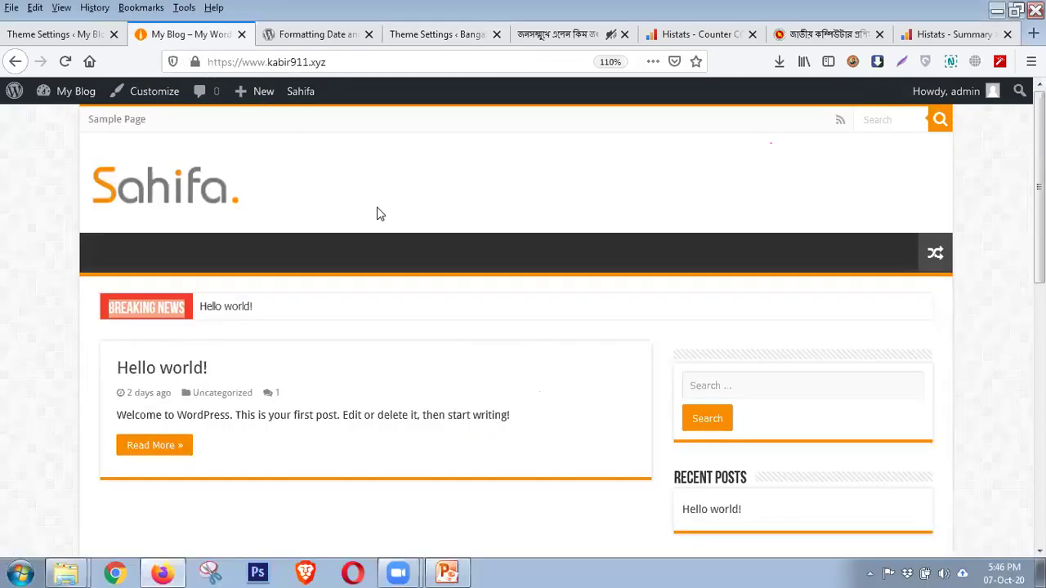
scroll(302, 379, down, 5)
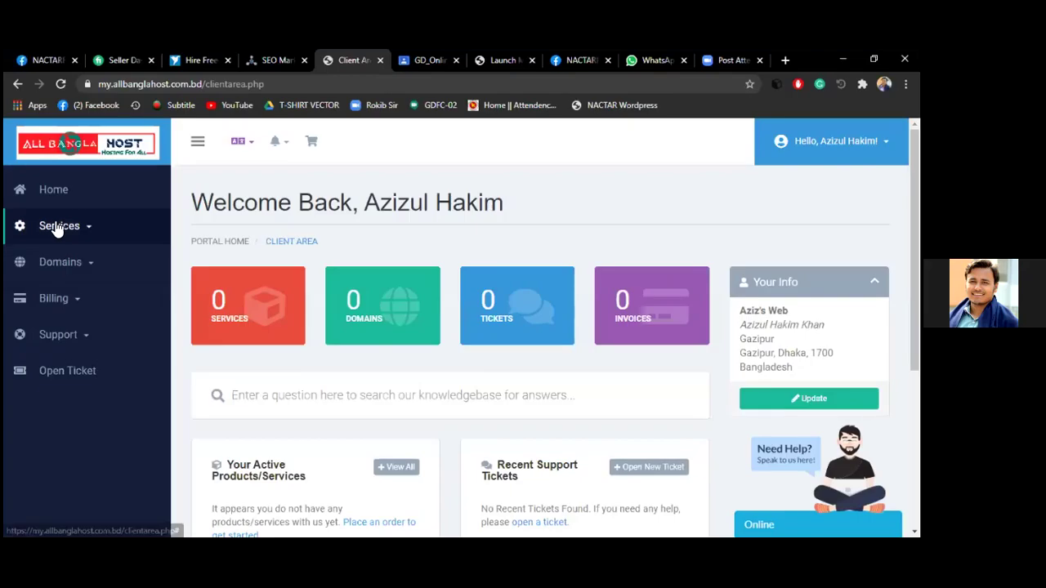
Start an ABHOST2 shared hosting order and check whether azizweb.xyz is available
click(58, 226)
click(75, 291)
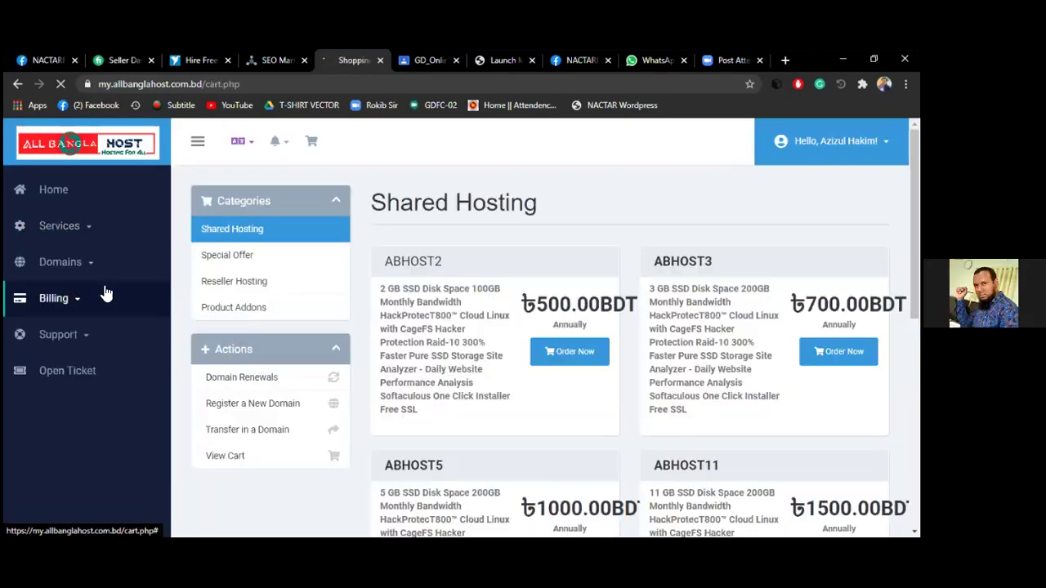
click(566, 357)
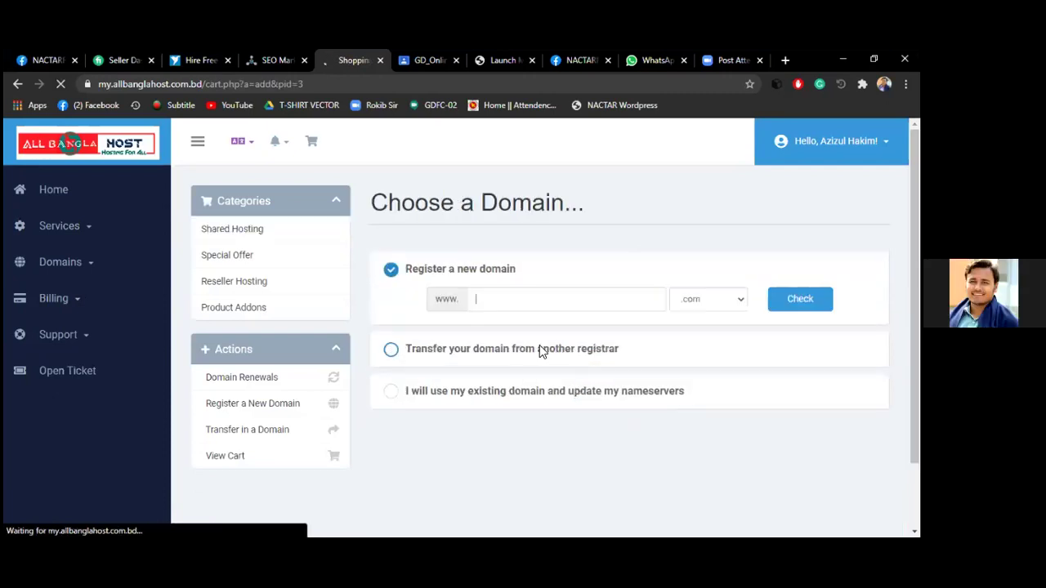
text(a)
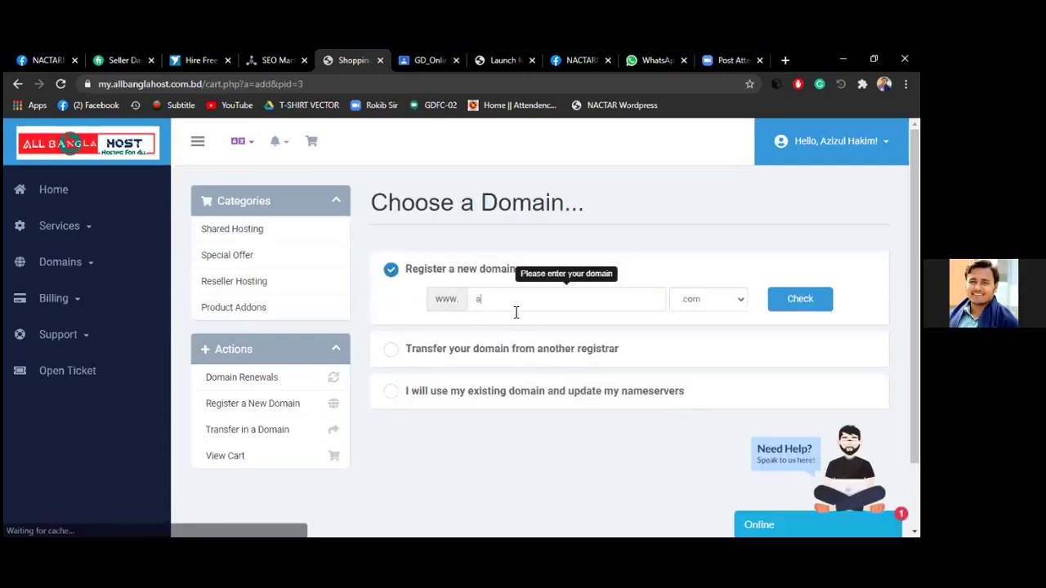
text(zizweb)
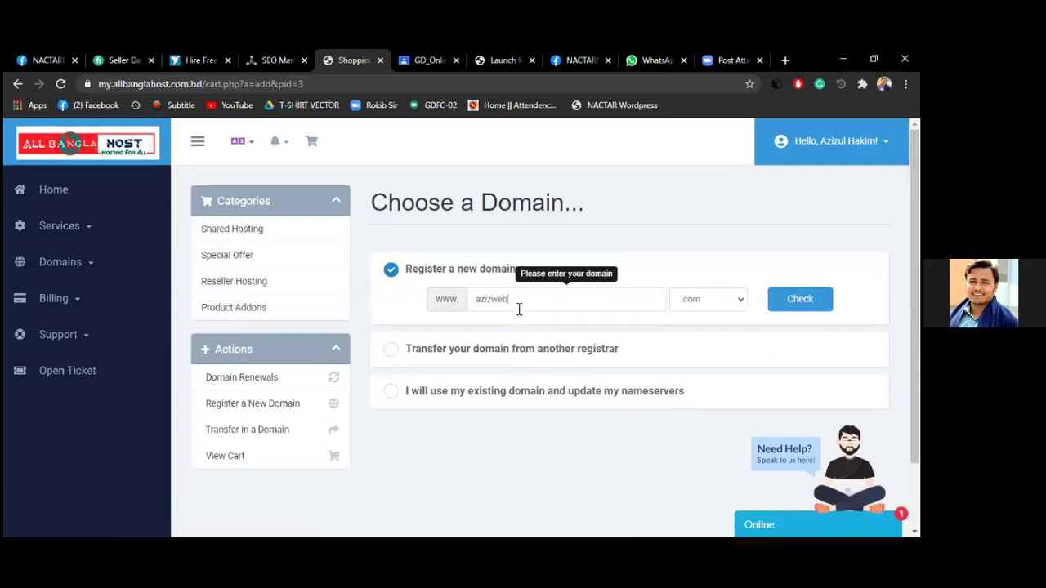
click(730, 302)
click(696, 364)
click(780, 302)
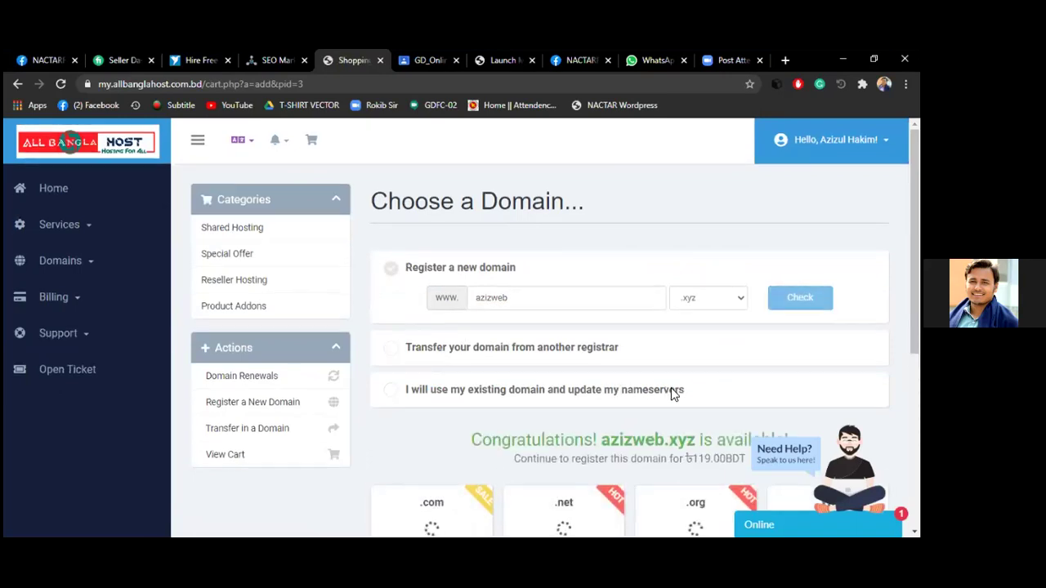
Continue with azizweb.xyz, add free DNS Management, and review the cart showing 619.00BDT due
scroll(666, 392, down, 5)
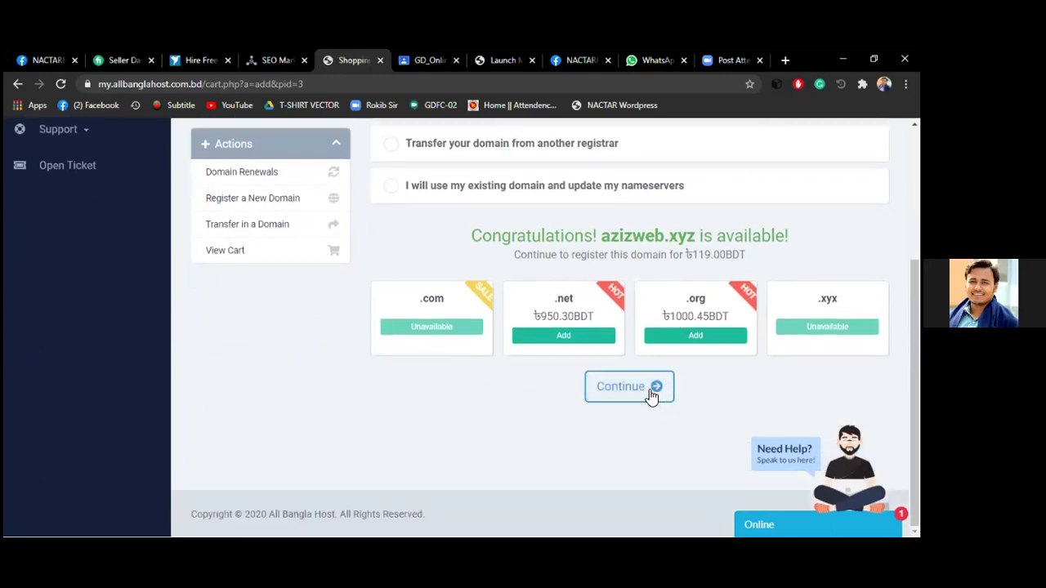
click(629, 387)
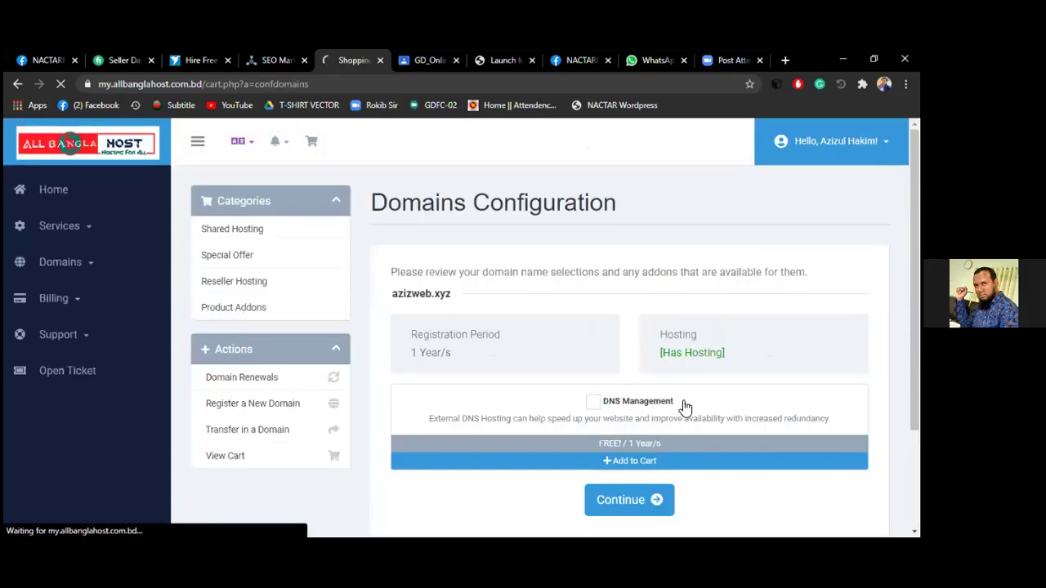
click(593, 404)
scroll(650, 401, down, 1)
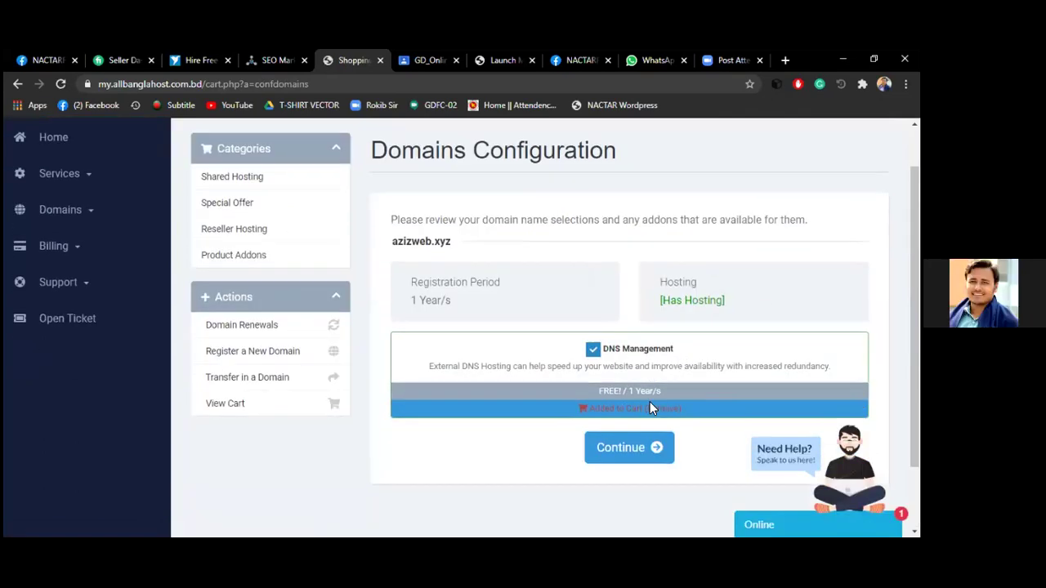
click(640, 439)
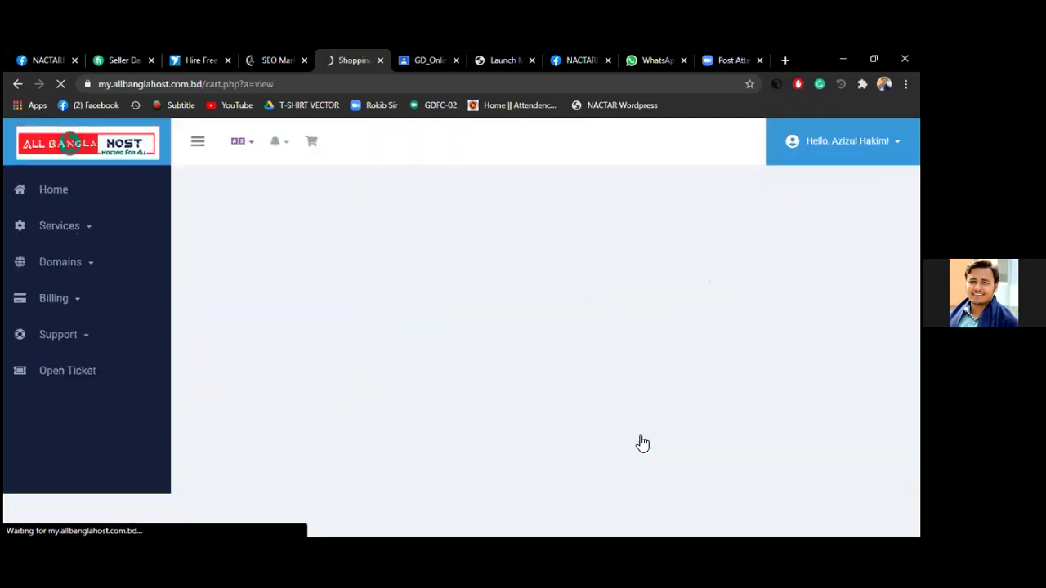
scroll(573, 400, down, 1)
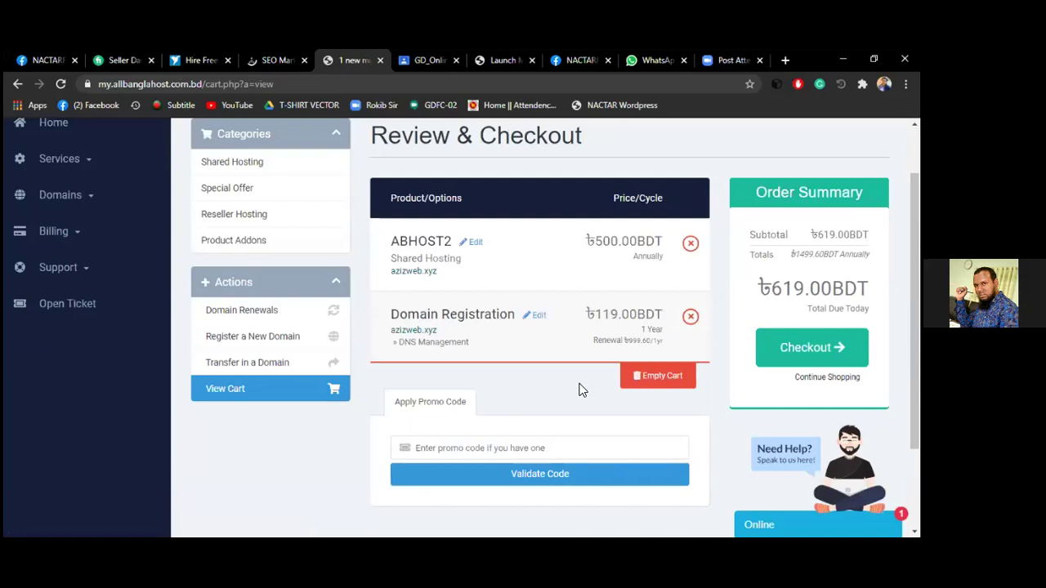
Check out, accept the Terms of Service and complete the BDT 619.00 order for aamarPay payment
click(812, 347)
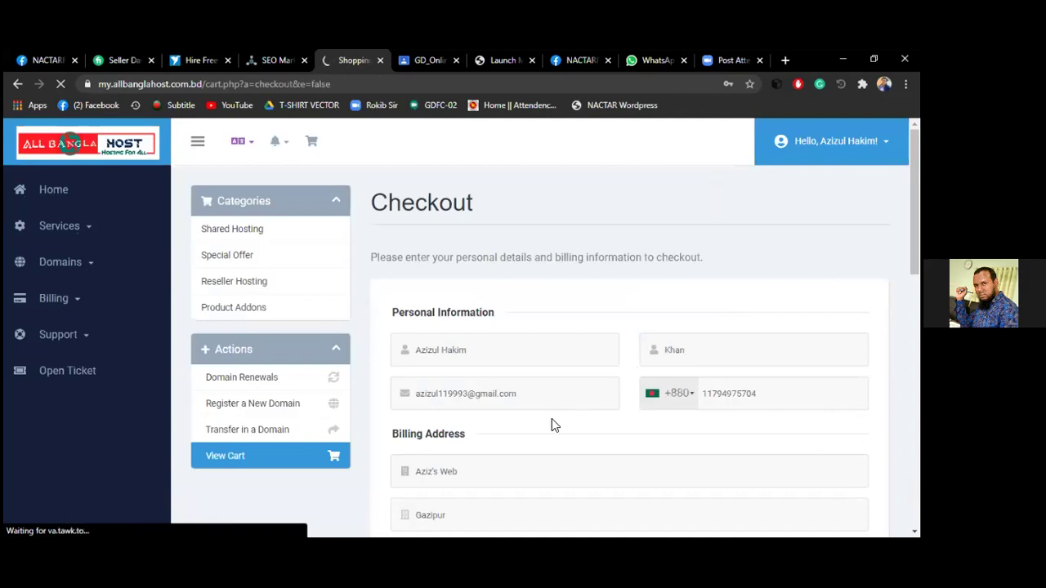
scroll(554, 420, down, 1)
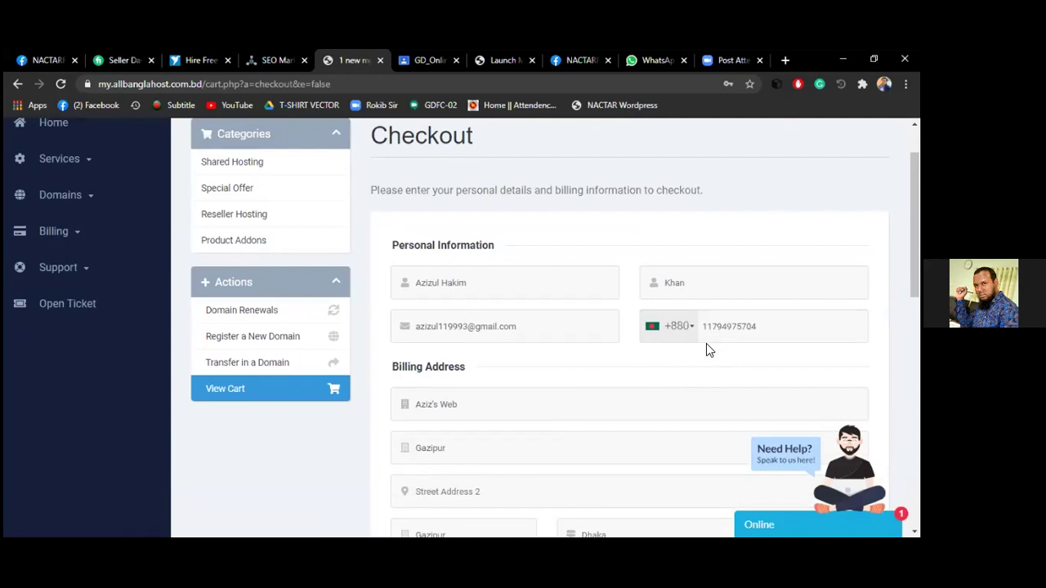
scroll(533, 415, down, 2)
scroll(533, 416, down, 5)
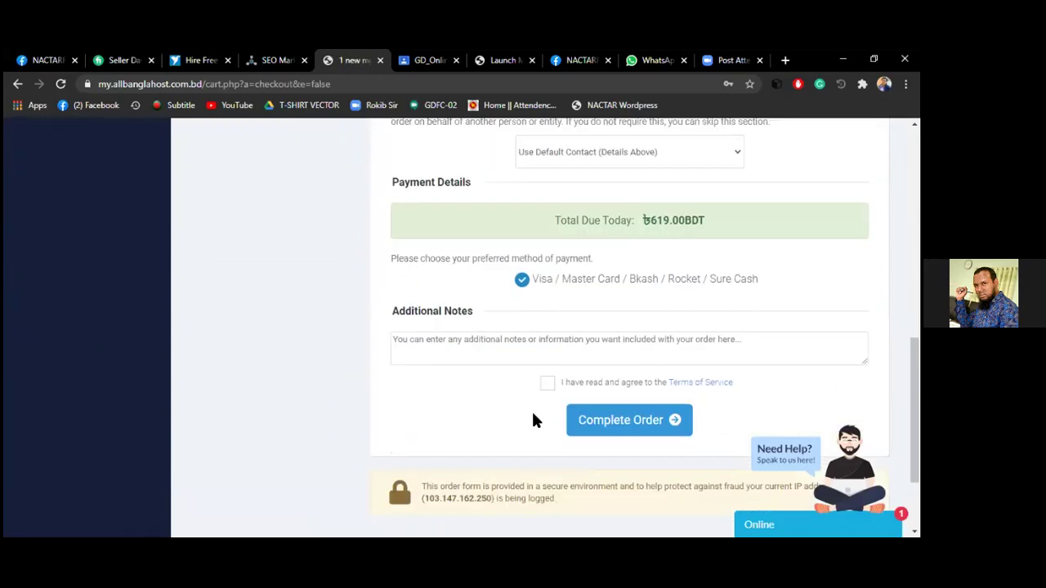
click(548, 384)
click(662, 425)
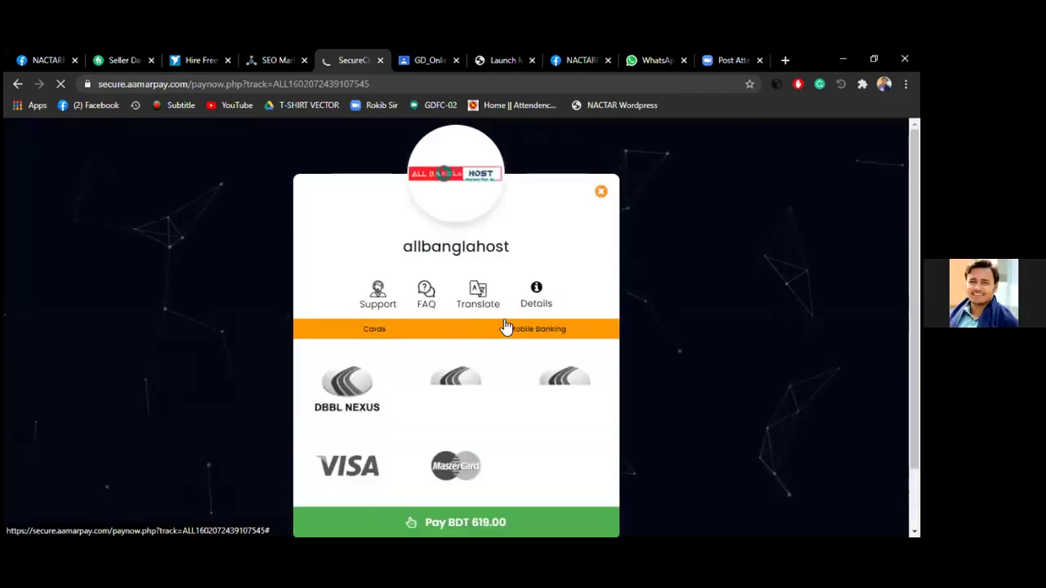
scroll(590, 323, down, 2)
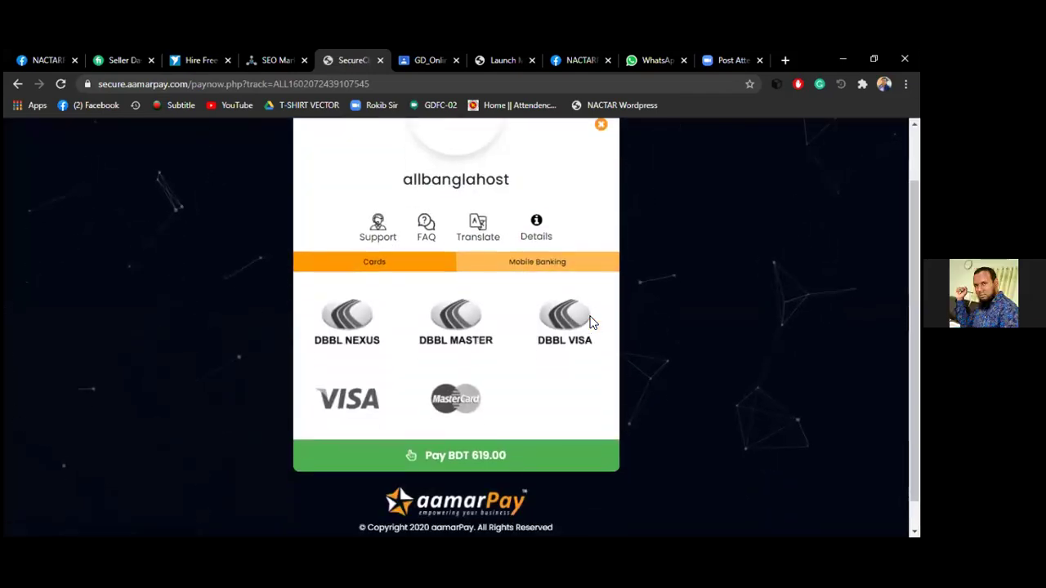
scroll(605, 351, up, 2)
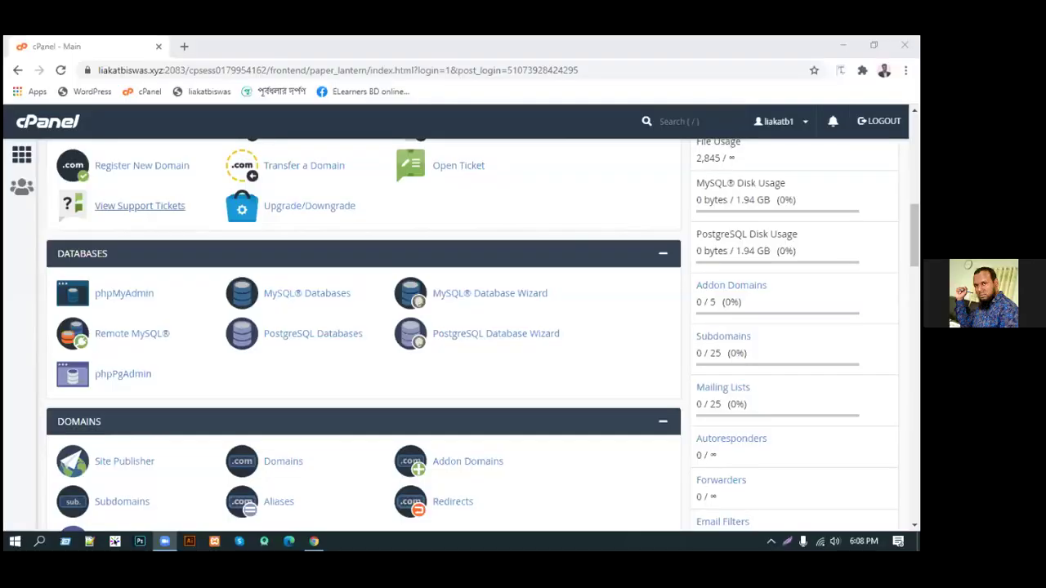
Open cPanel's File Manager on public_html, listing wp-admin, wp-content, wp-includes and core files
scroll(217, 303, down, 2)
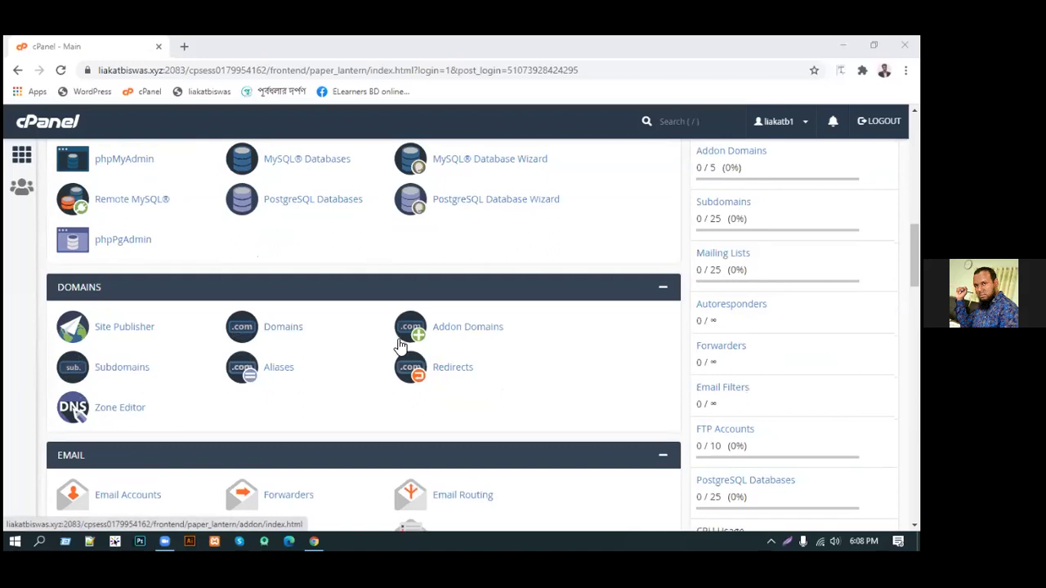
scroll(381, 343, up, 3)
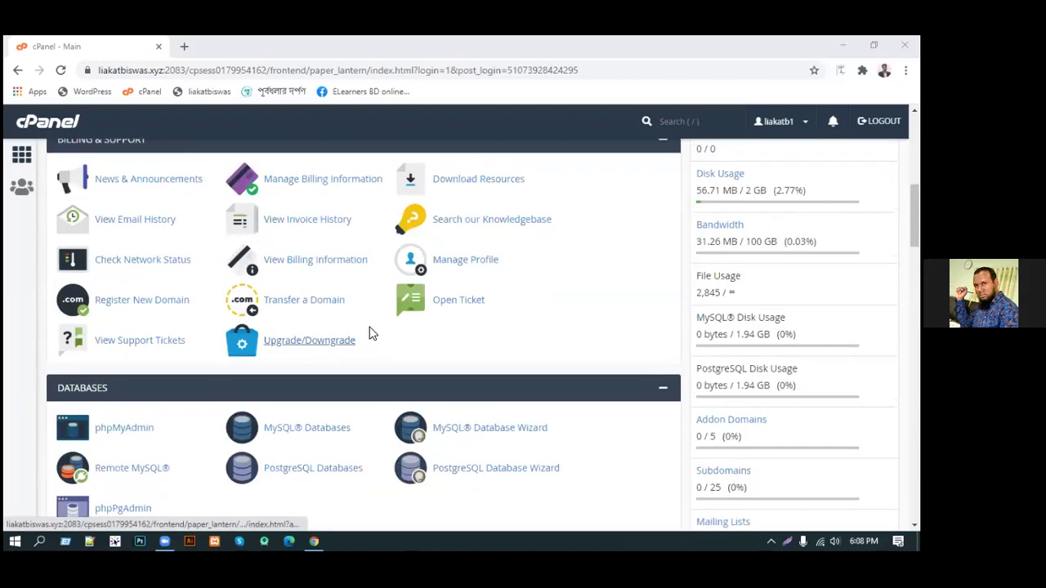
scroll(370, 334, up, 5)
click(121, 241)
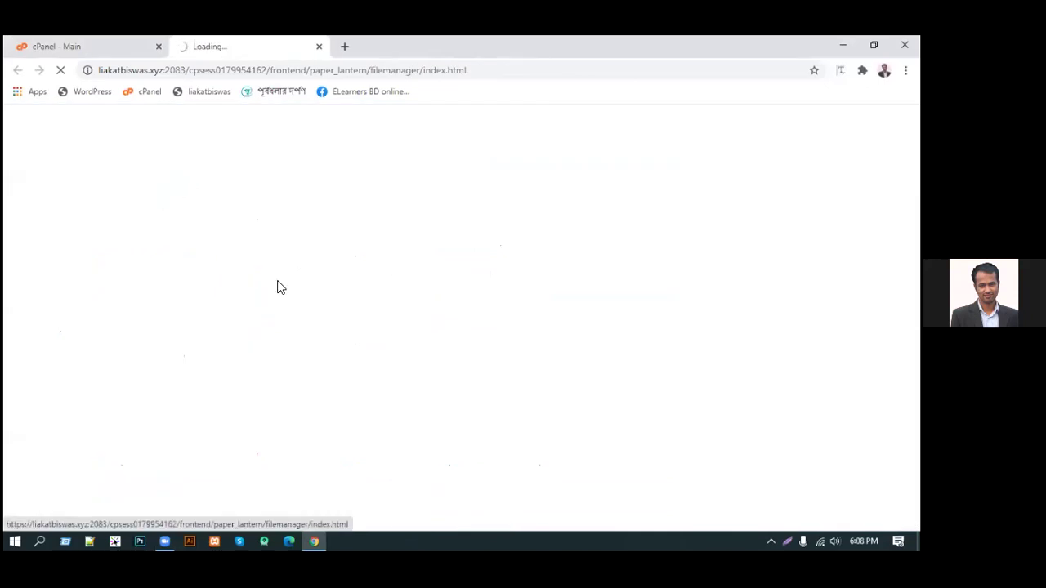
click(53, 342)
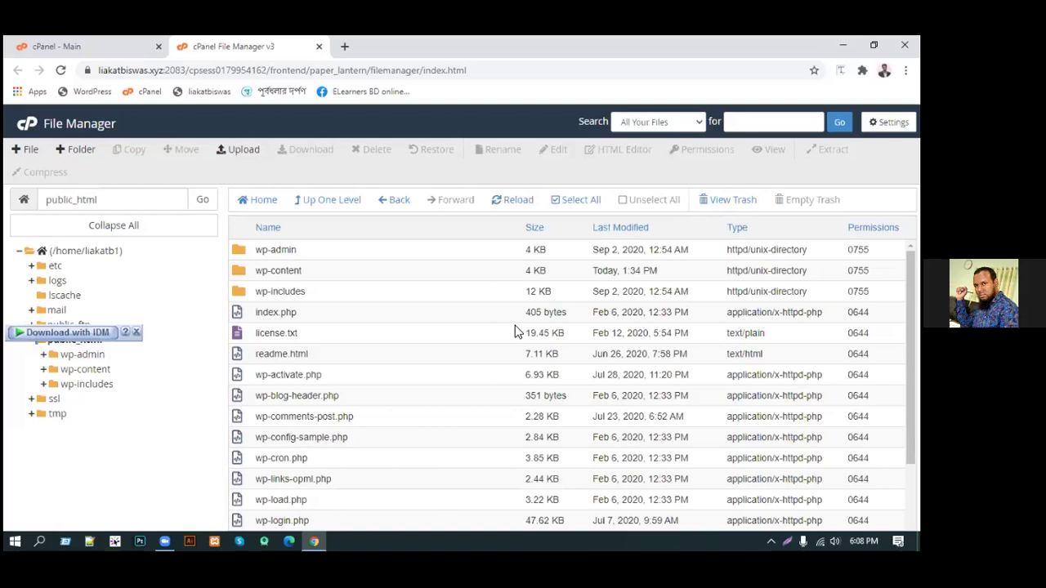
Select the 2.84 KB wp-config-sample.php file in the public_html listing
click(260, 439)
click(241, 444)
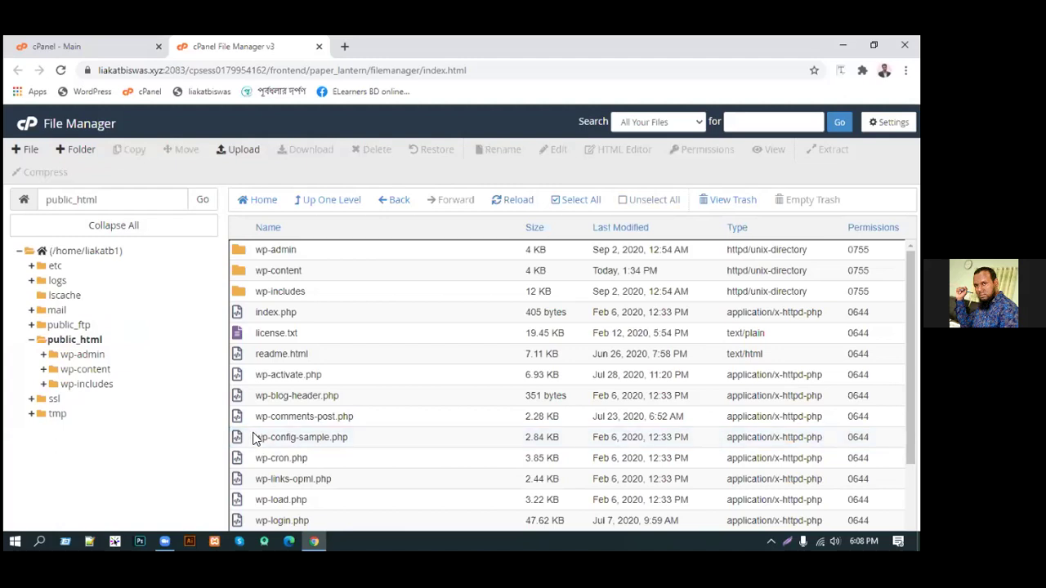
click(240, 447)
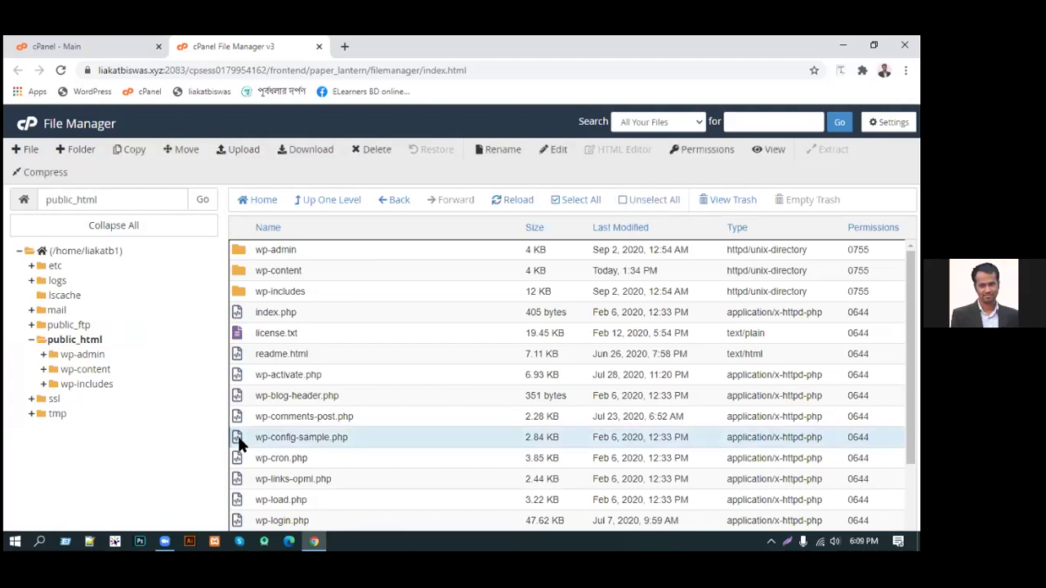
Open wp-config-sample.php in the editor, zoom in twice, and scroll to its MySQL settings
click(557, 149)
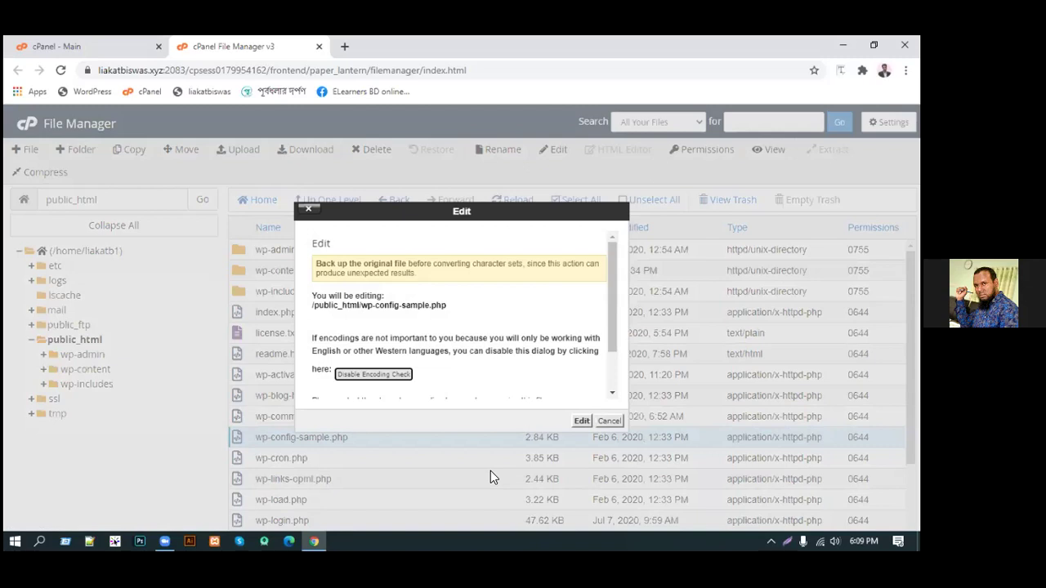
click(572, 423)
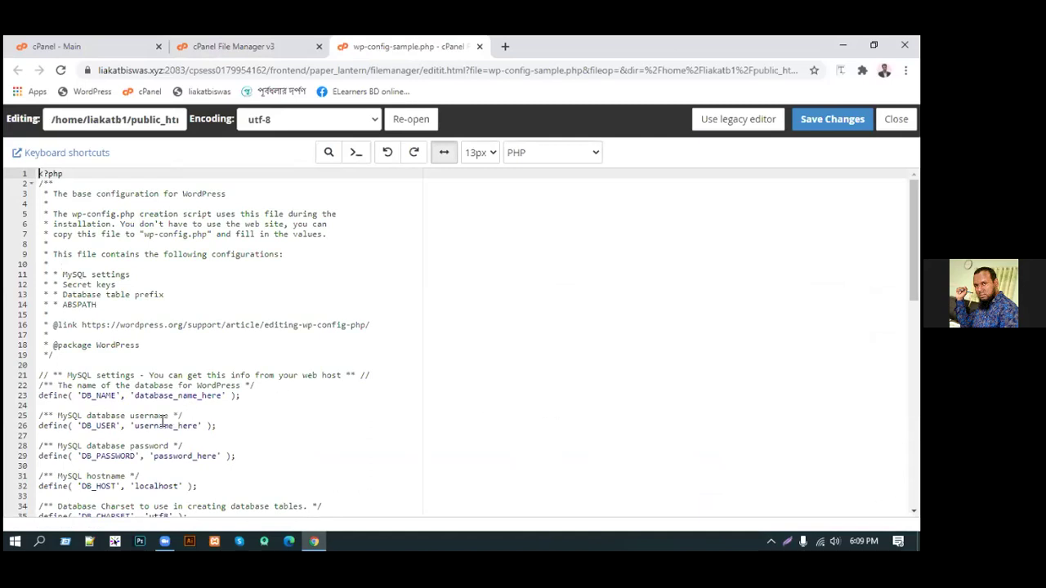
key(ctrl+plus)
key(ctrl+plus)
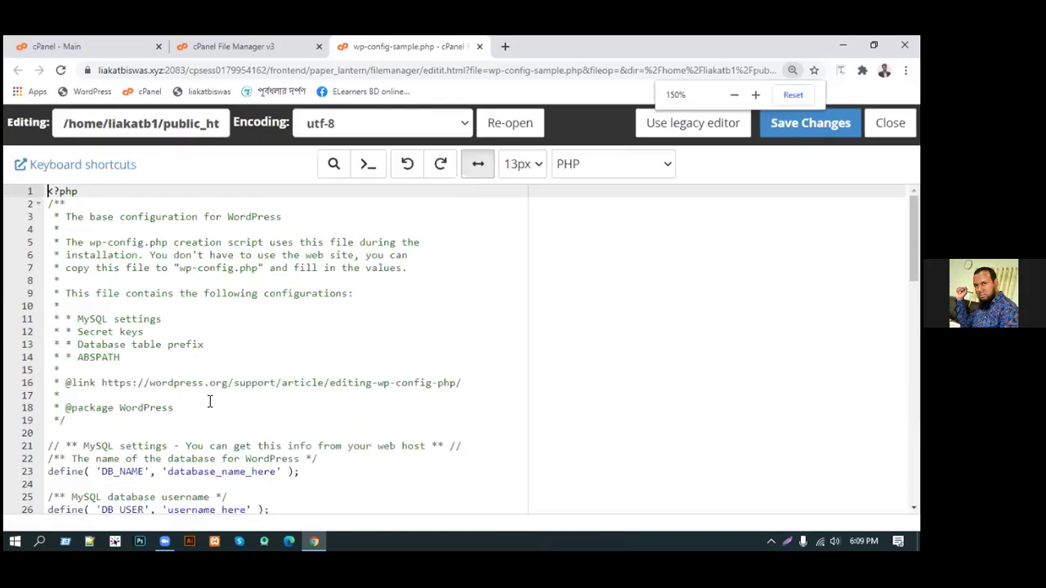
key(ctrl+plus)
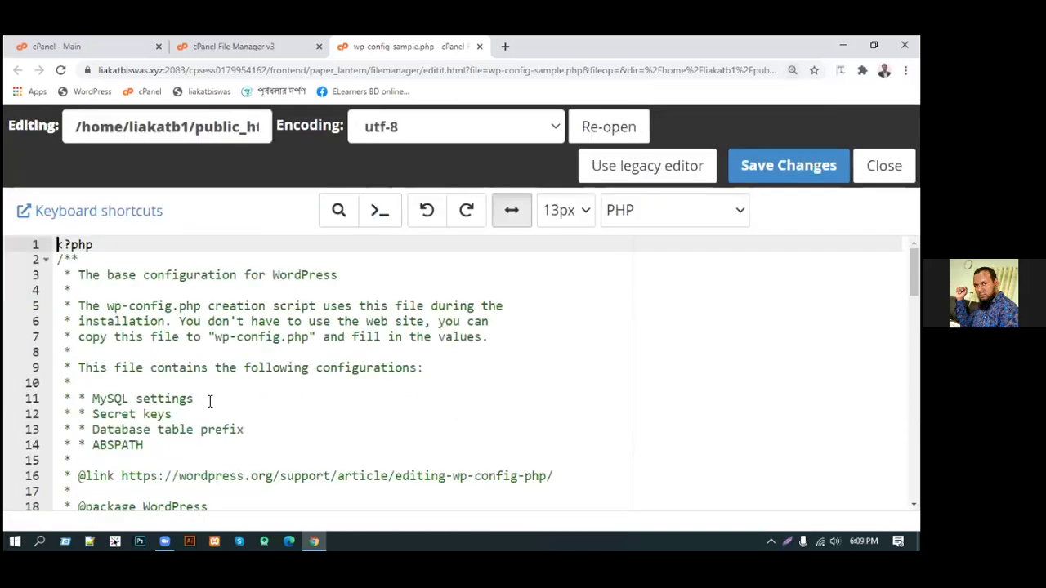
scroll(210, 402, down, 3)
scroll(210, 401, down, 1)
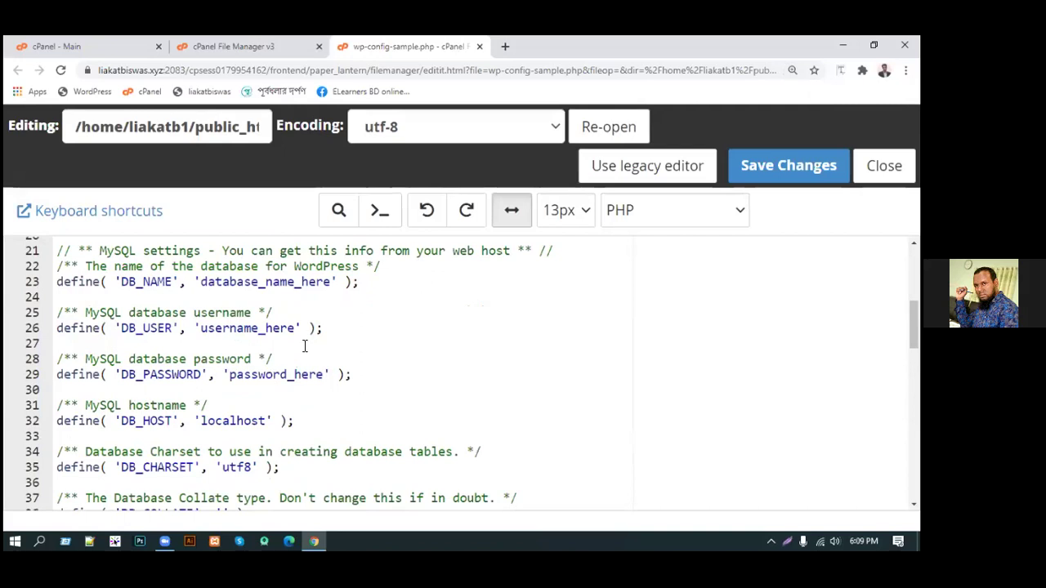
Return from the editor to the cPanel home and launch phpMyAdmin from the Databases section
click(288, 52)
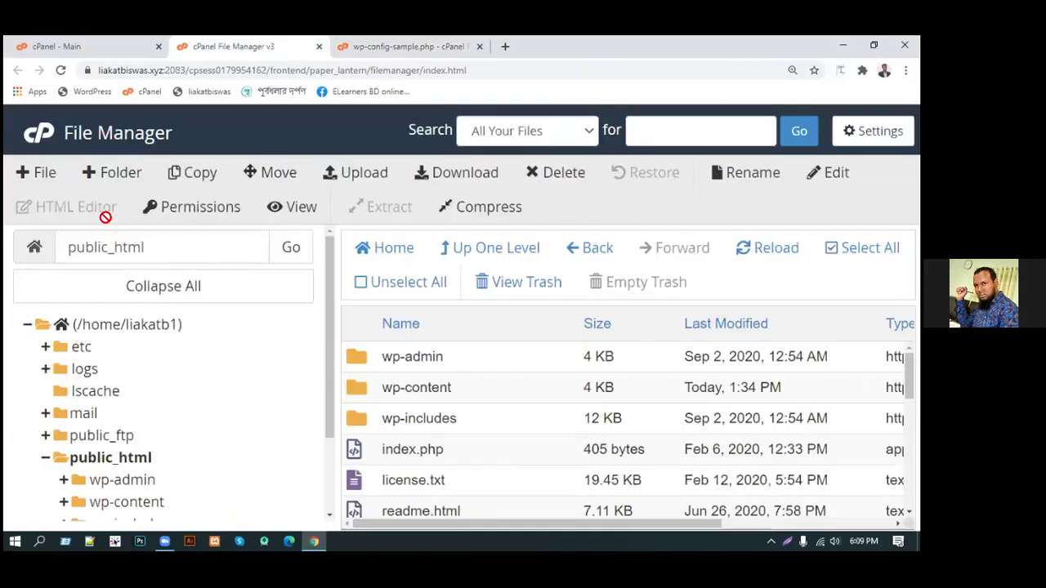
click(107, 49)
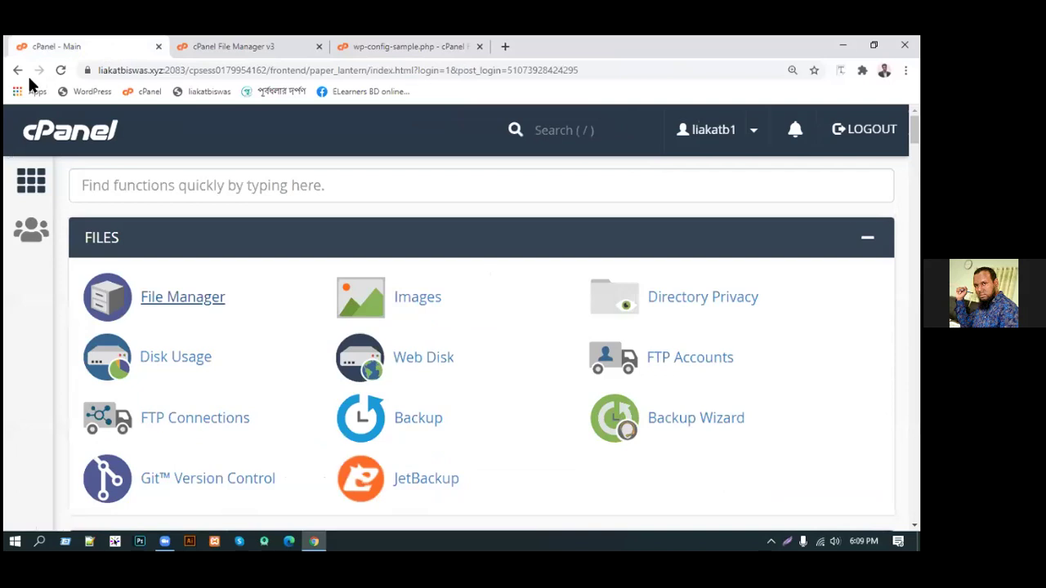
middle_click(301, 448)
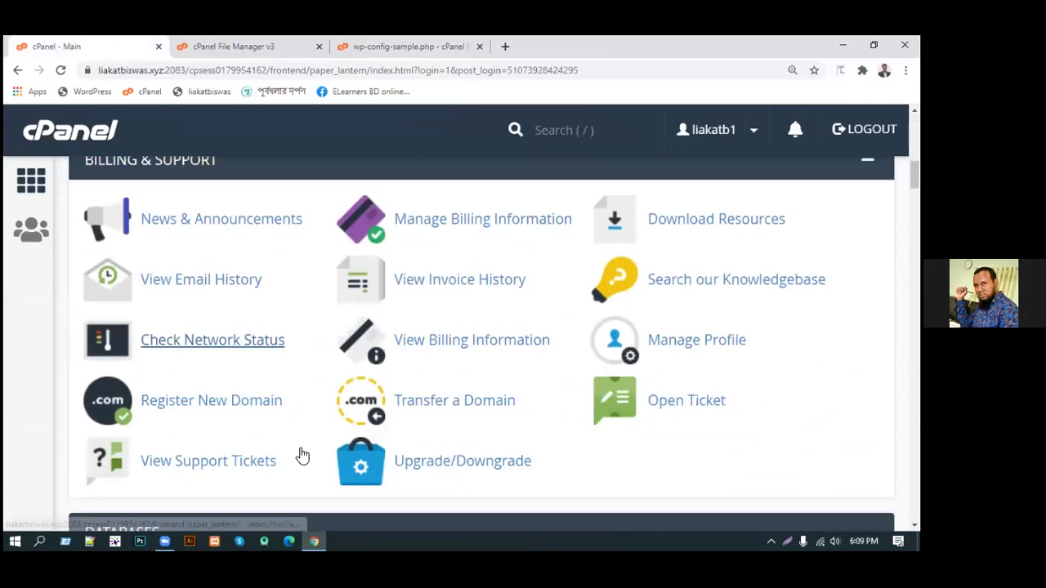
click(299, 448)
scroll(260, 296, up, 3)
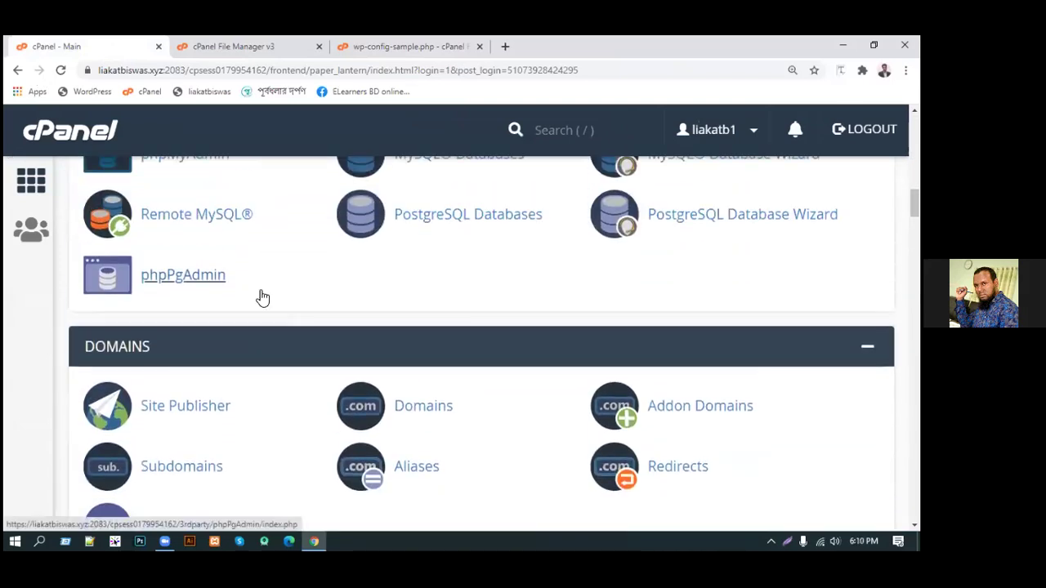
scroll(262, 297, up, 1)
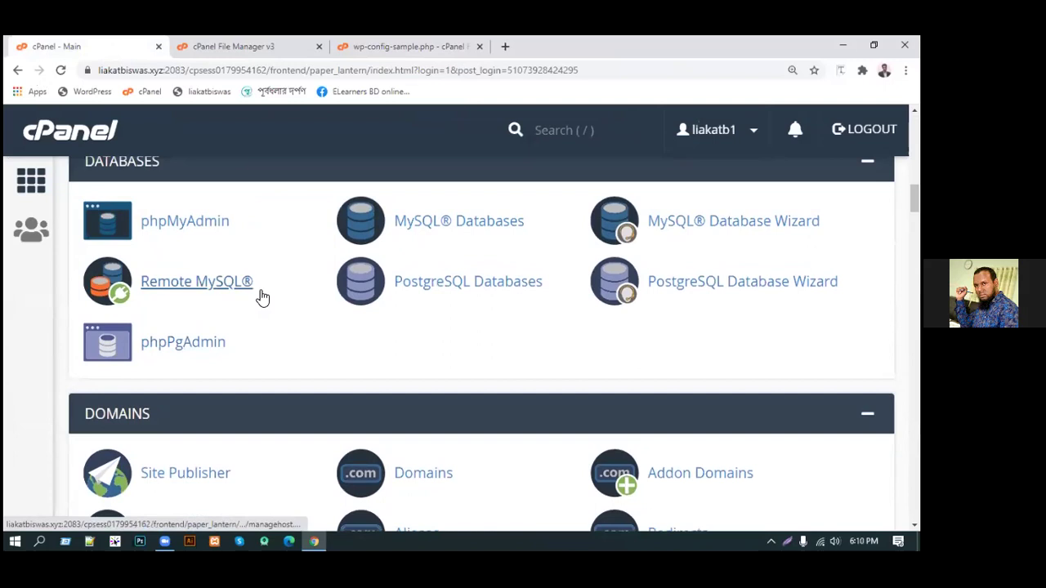
scroll(262, 298, up, 1)
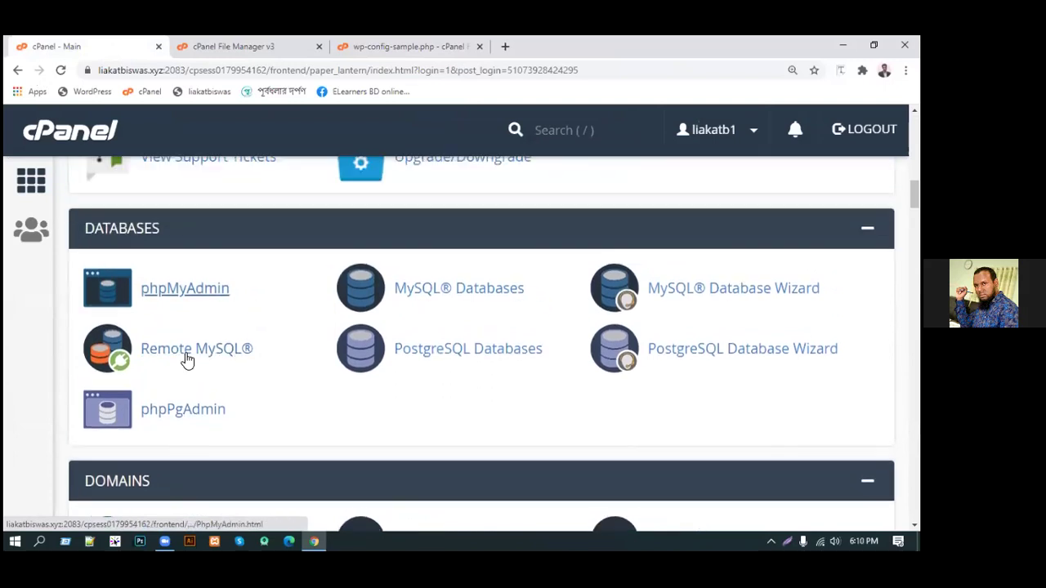
click(203, 295)
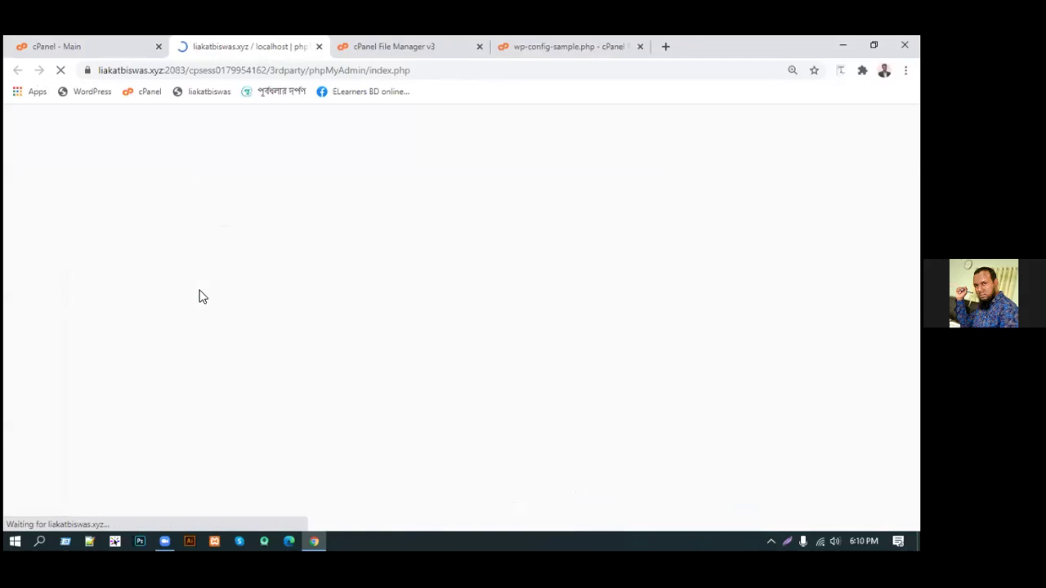
List the server's two databases in phpMyAdmin, including nasirabad, check Favorites, then return to cPanel
scroll(404, 373, down, 1)
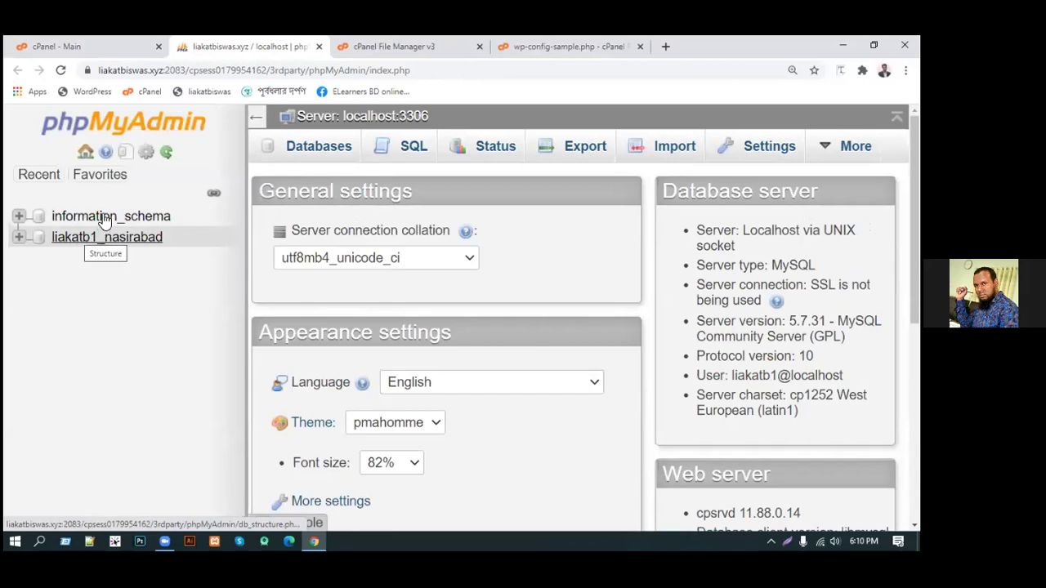
click(320, 152)
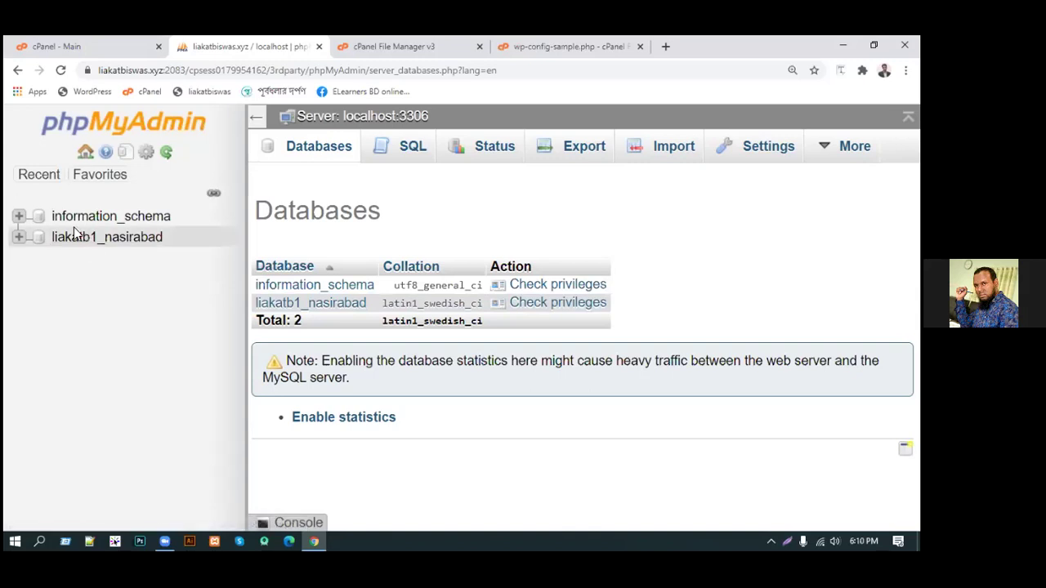
click(99, 175)
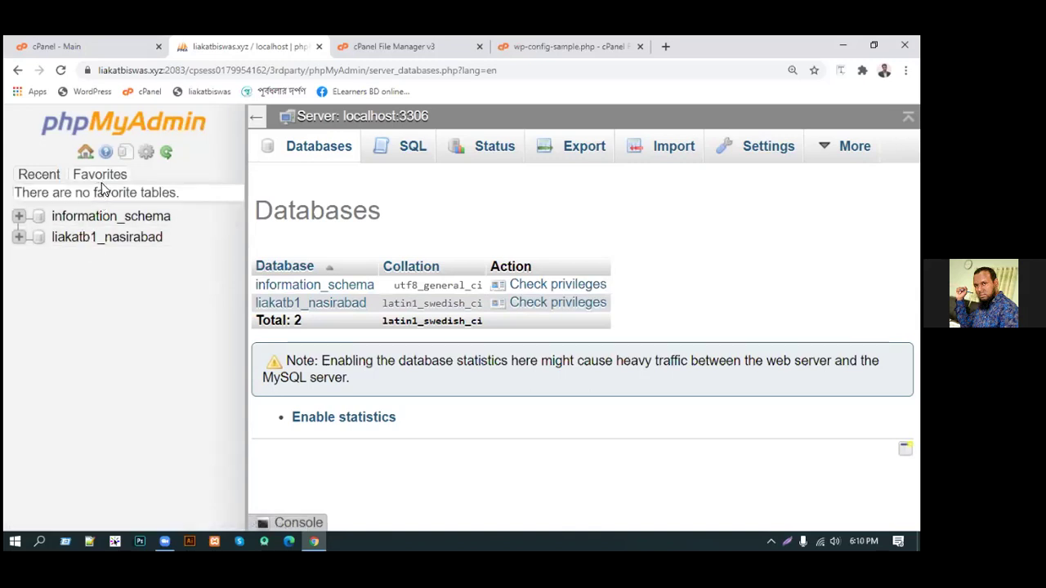
click(126, 49)
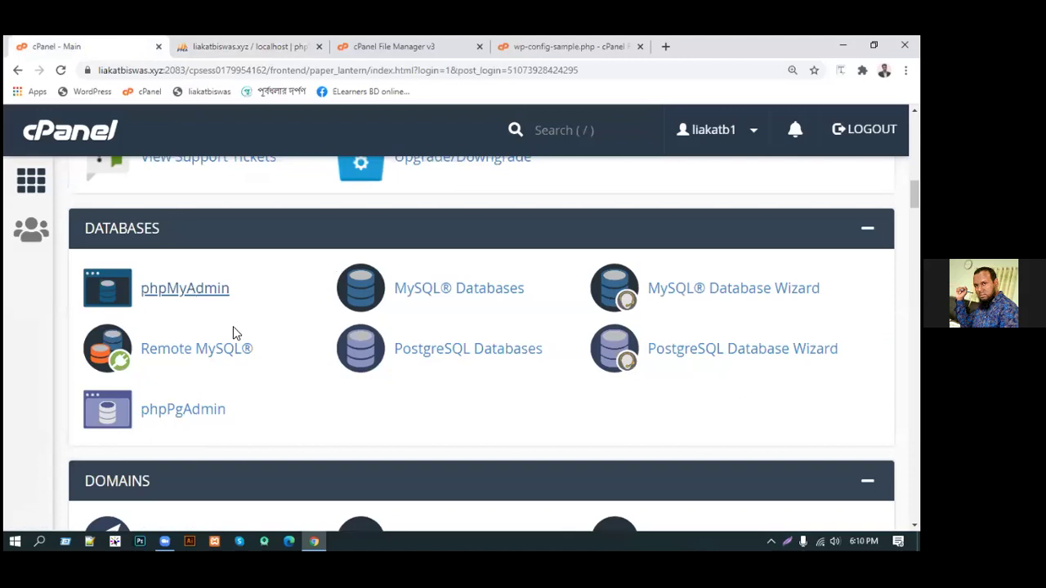
Look over the MySQL Databases page and click into the New Database field without creating anything
click(451, 298)
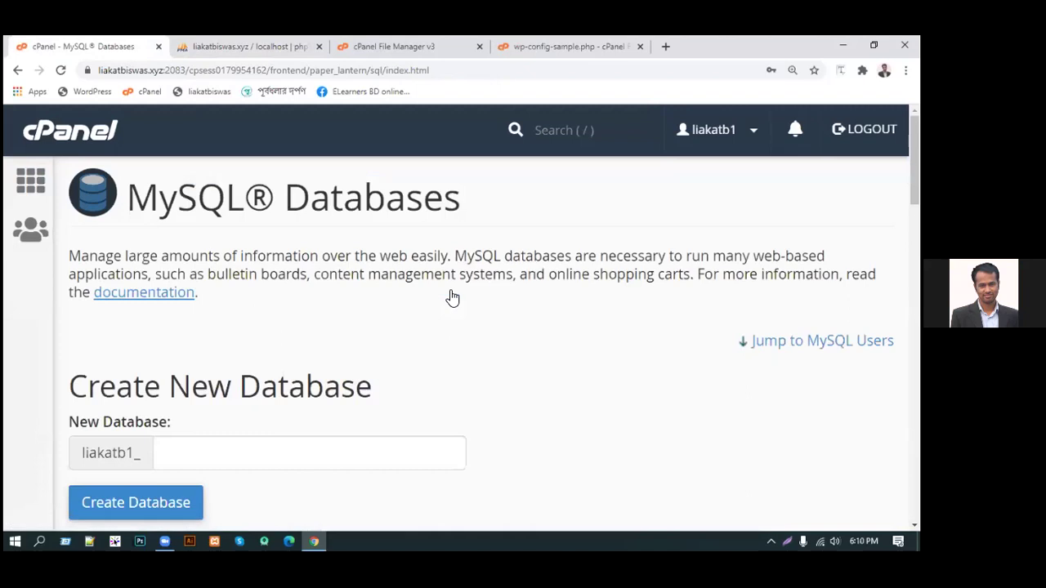
scroll(474, 404, down, 2)
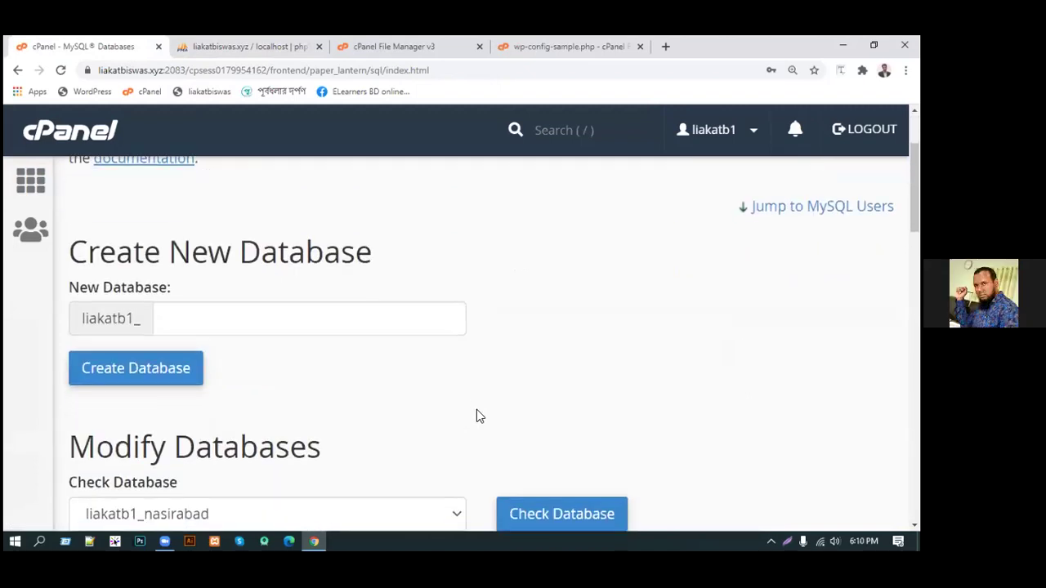
scroll(477, 410, down, 2)
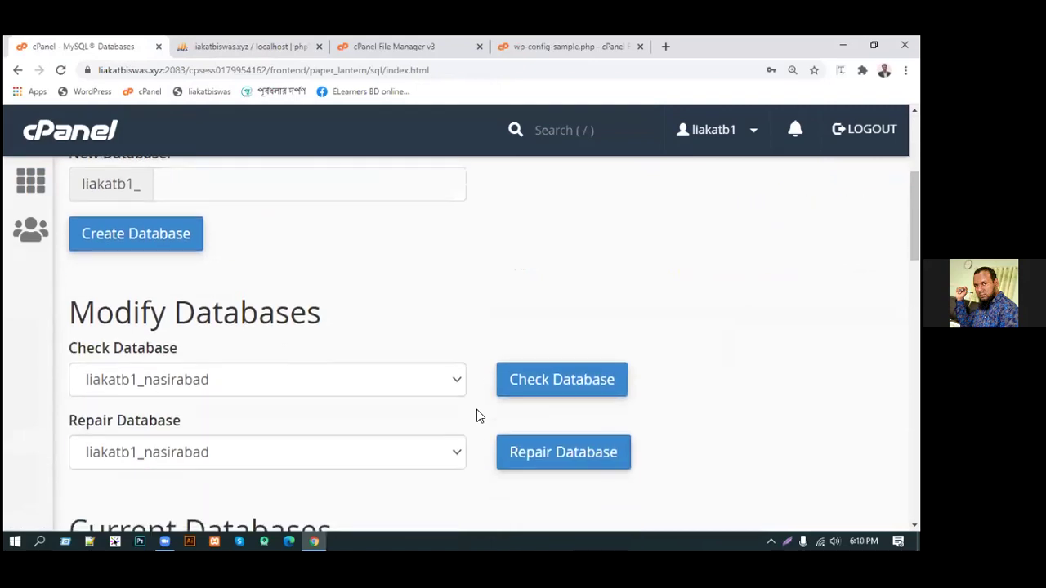
scroll(321, 327, up, 1)
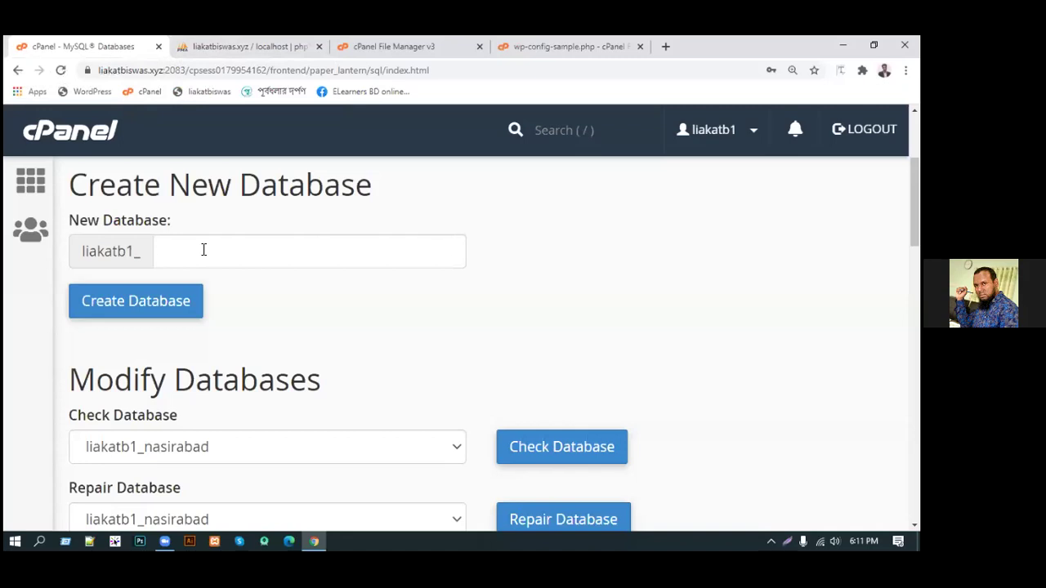
click(203, 250)
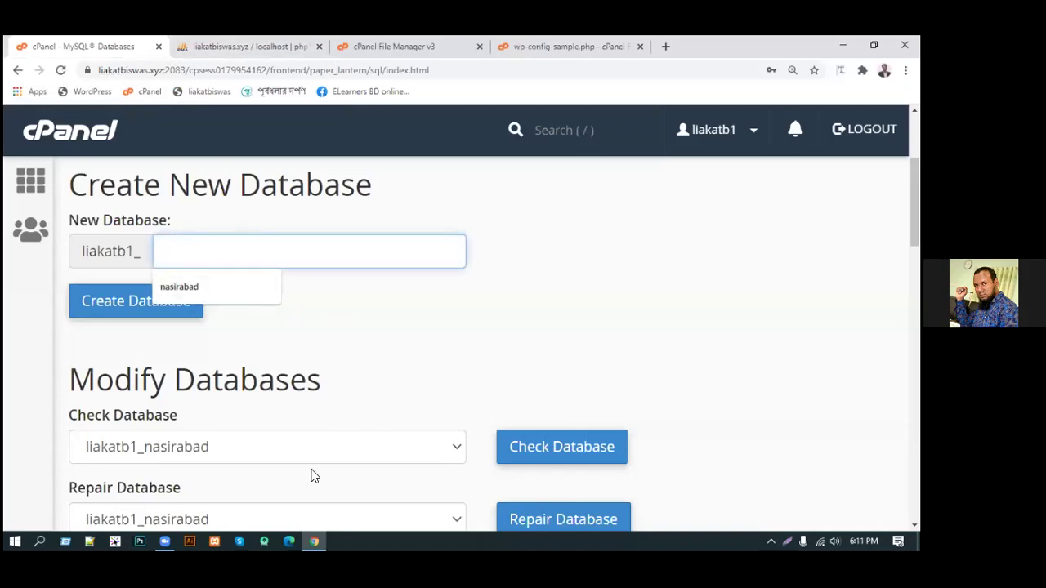
Go back to the cPanel home, then return to phpMyAdmin's list of databases
scroll(307, 465, down, 1)
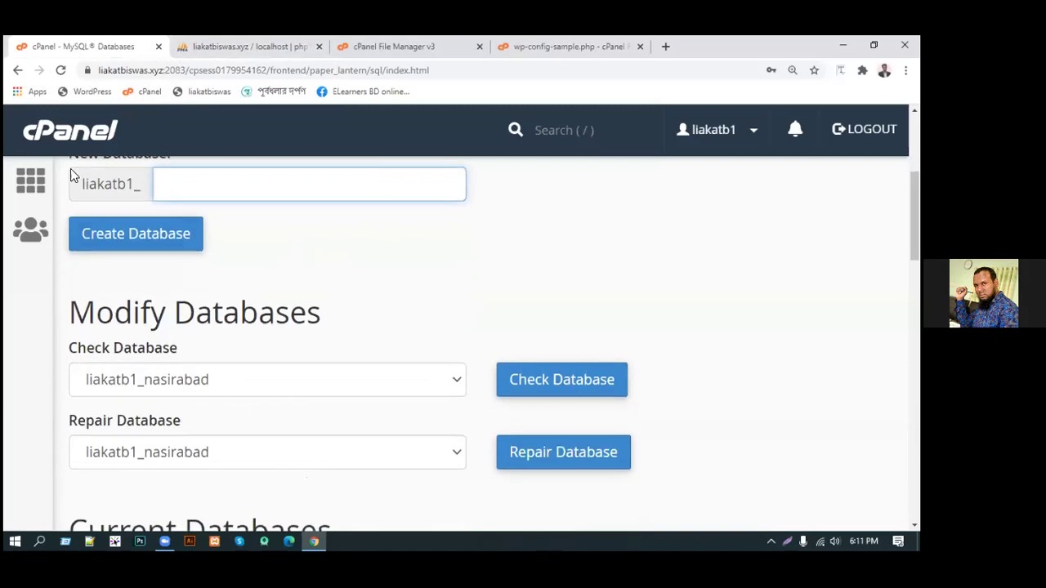
click(33, 187)
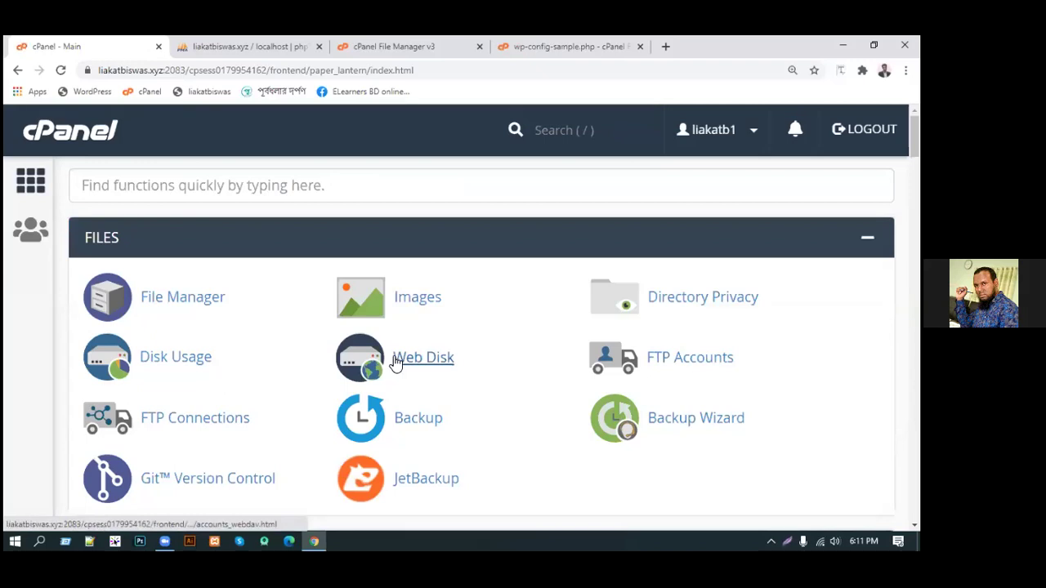
scroll(230, 331, down, 2)
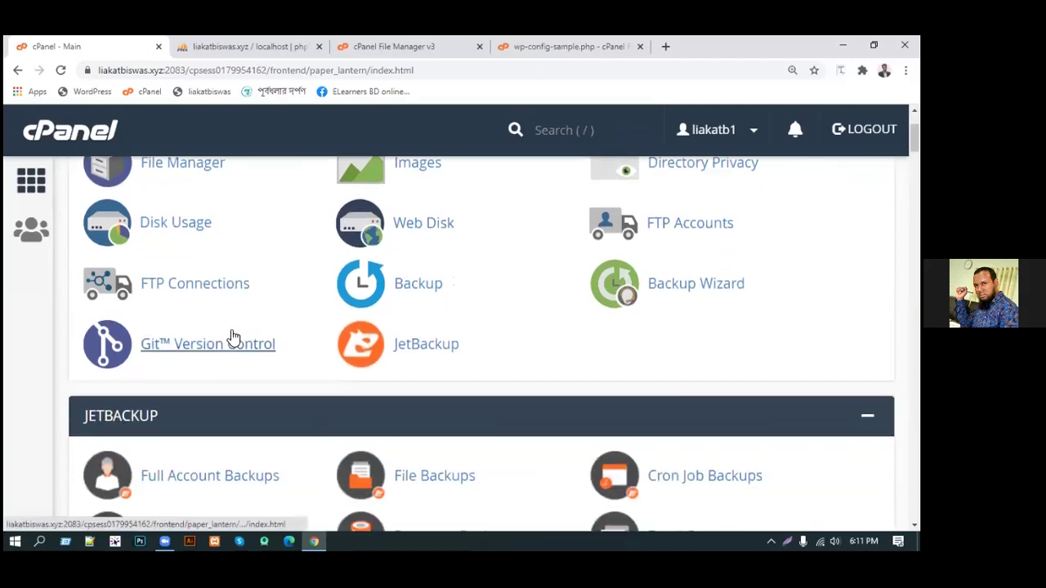
click(202, 43)
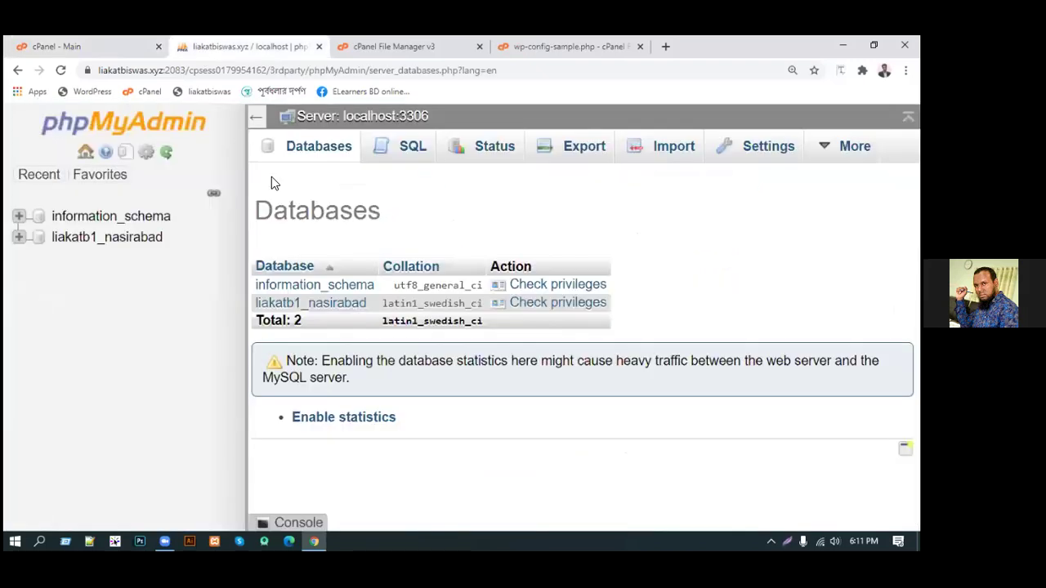
Load the site and step through WordPress setup to the database connection form
click(203, 91)
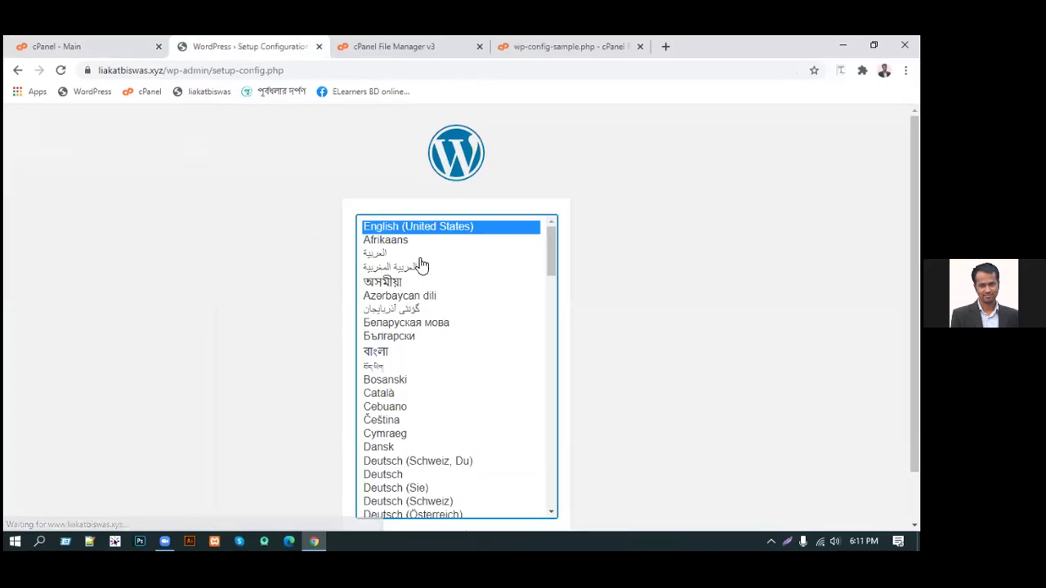
scroll(457, 343, down, 5)
scroll(567, 474, down, 1)
click(531, 495)
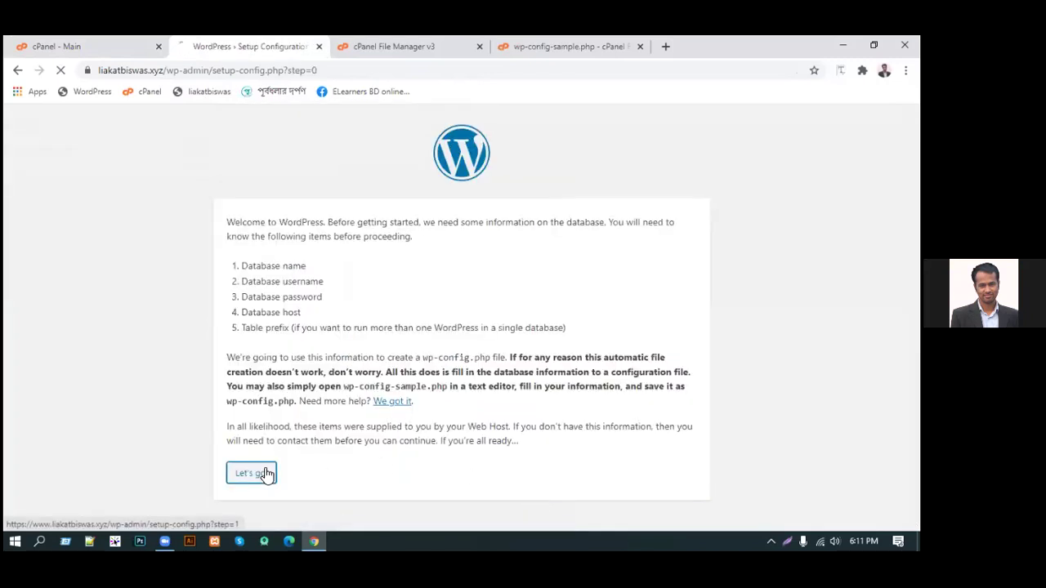
click(265, 474)
Select the default database name wordpress, username, password and wp_ prefix, then return to cPanel
drag(433, 258, 293, 261)
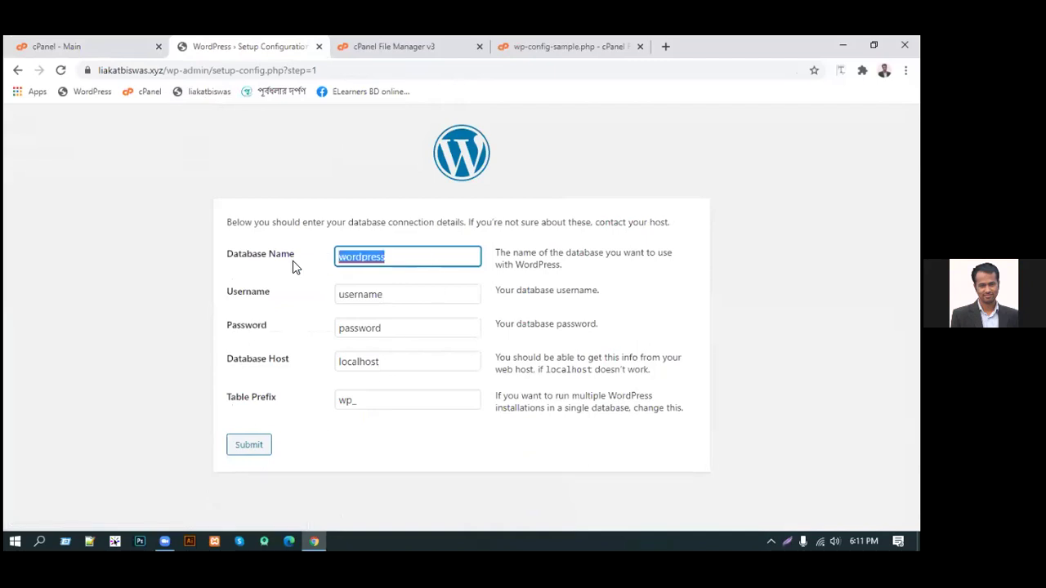
drag(385, 283, 315, 295)
drag(394, 334, 309, 334)
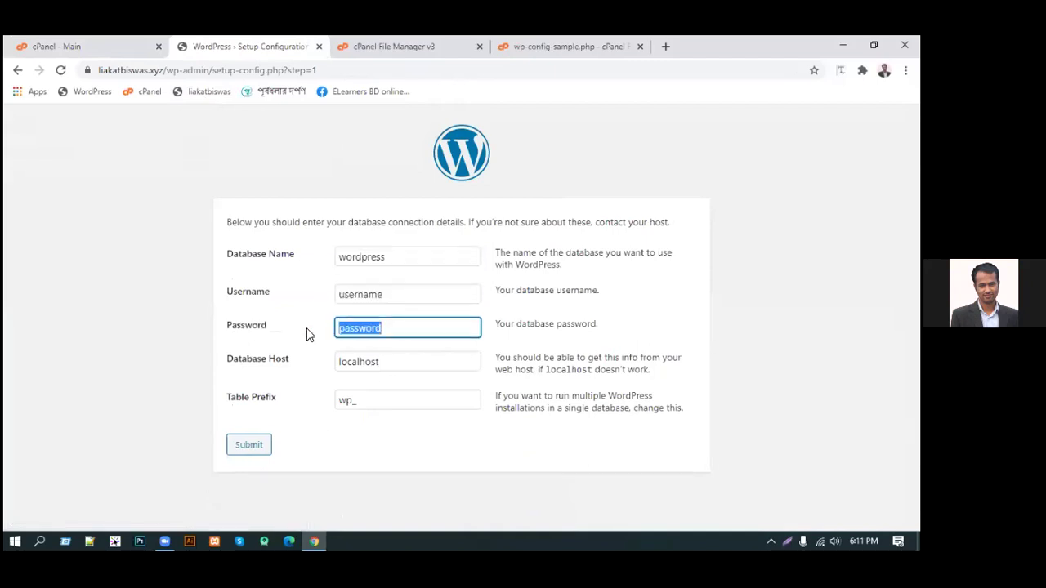
drag(376, 397, 266, 396)
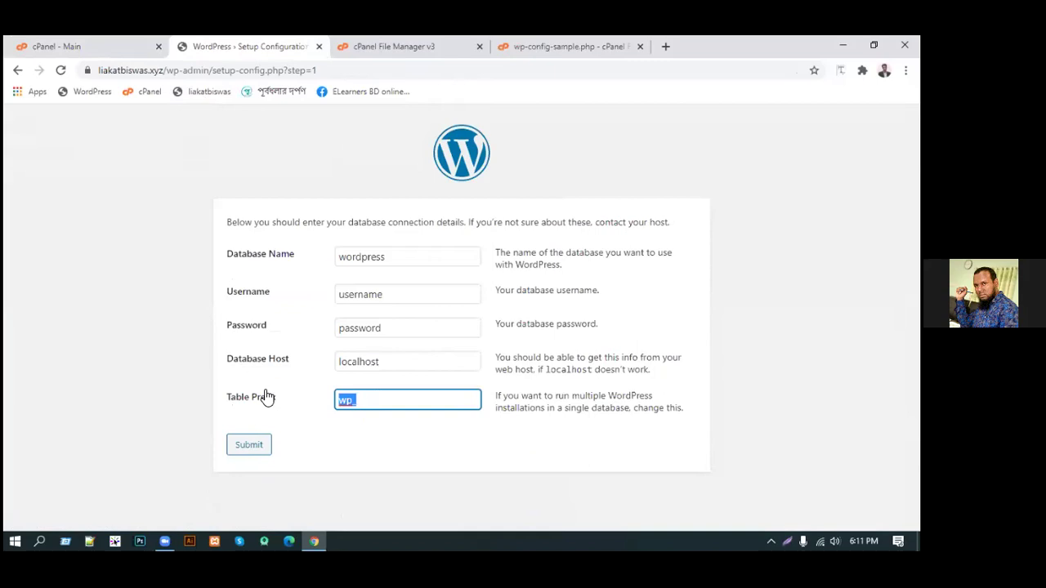
click(360, 455)
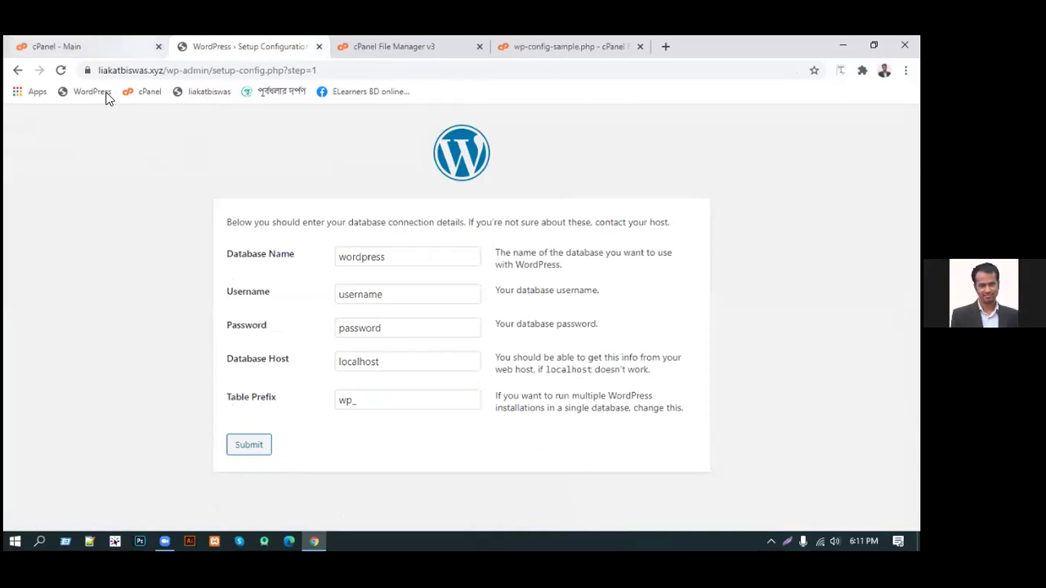
click(89, 43)
scroll(77, 287, up, 3)
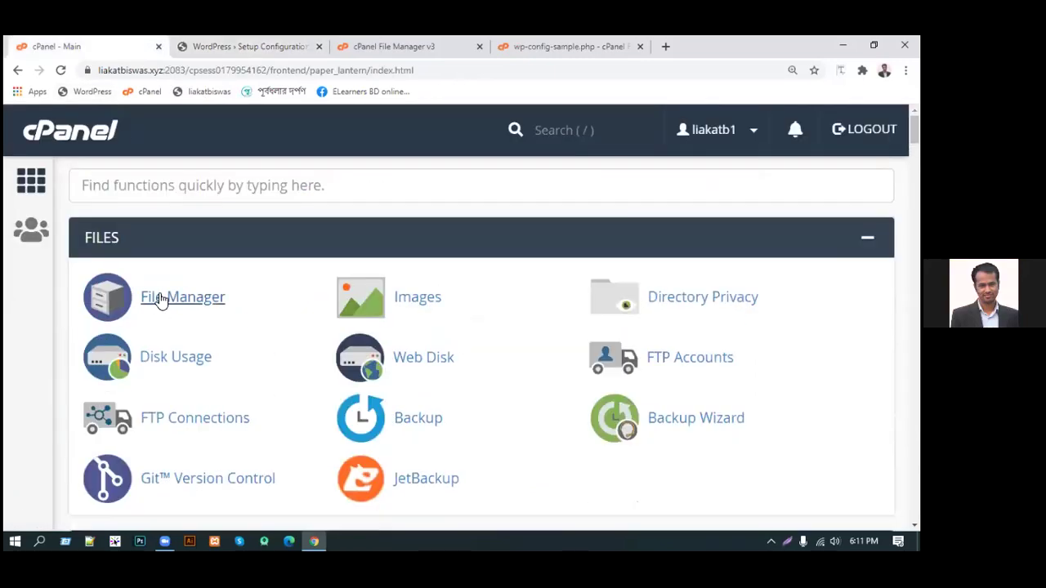
Browse File Manager into mail, the domain folder and the info mailbox, then return to cPanel home
click(162, 299)
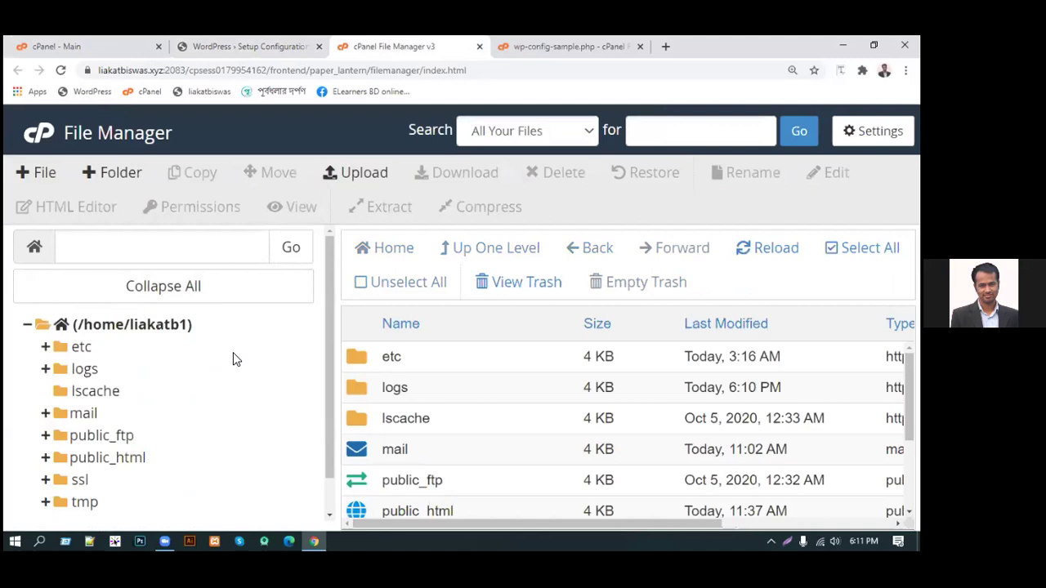
key(ctrl+minus)
key(ctrl+minus)
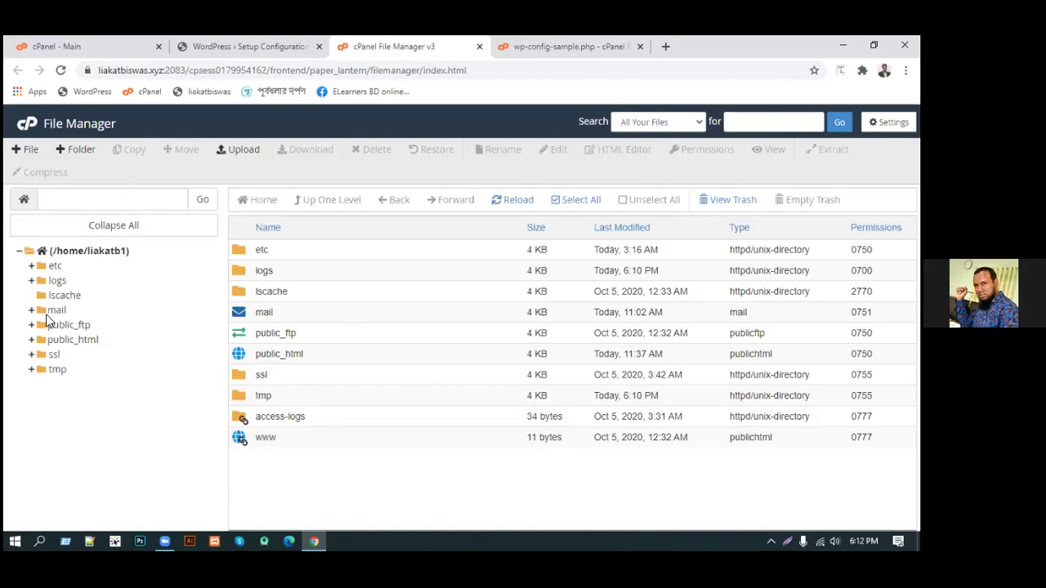
click(52, 312)
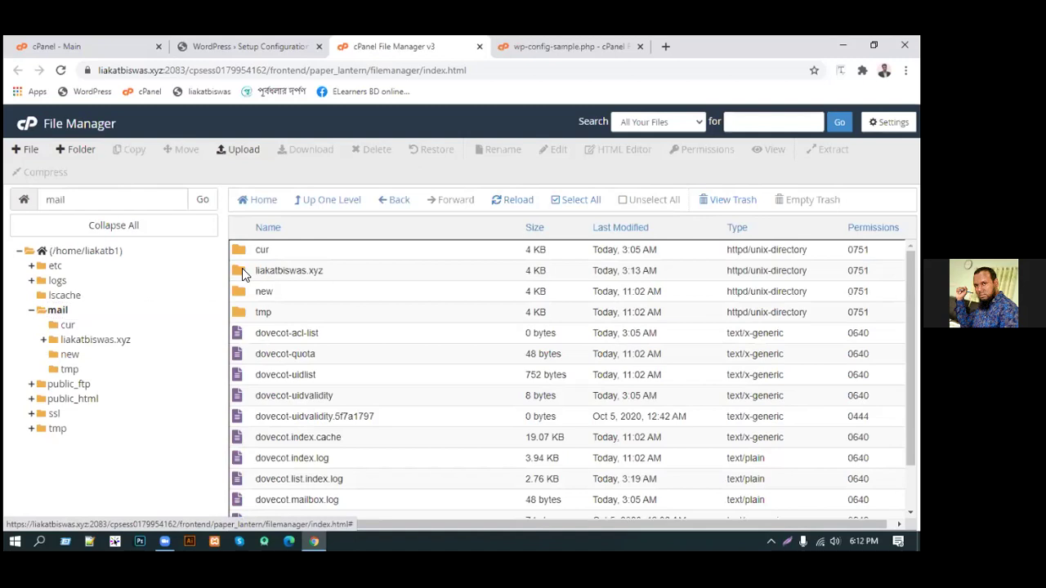
double_click(243, 270)
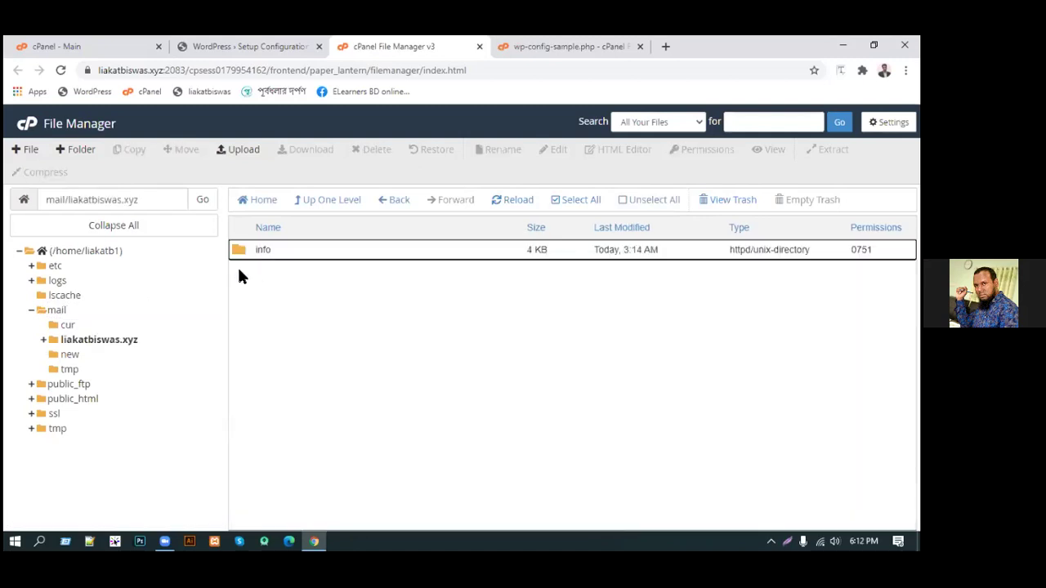
double_click(238, 252)
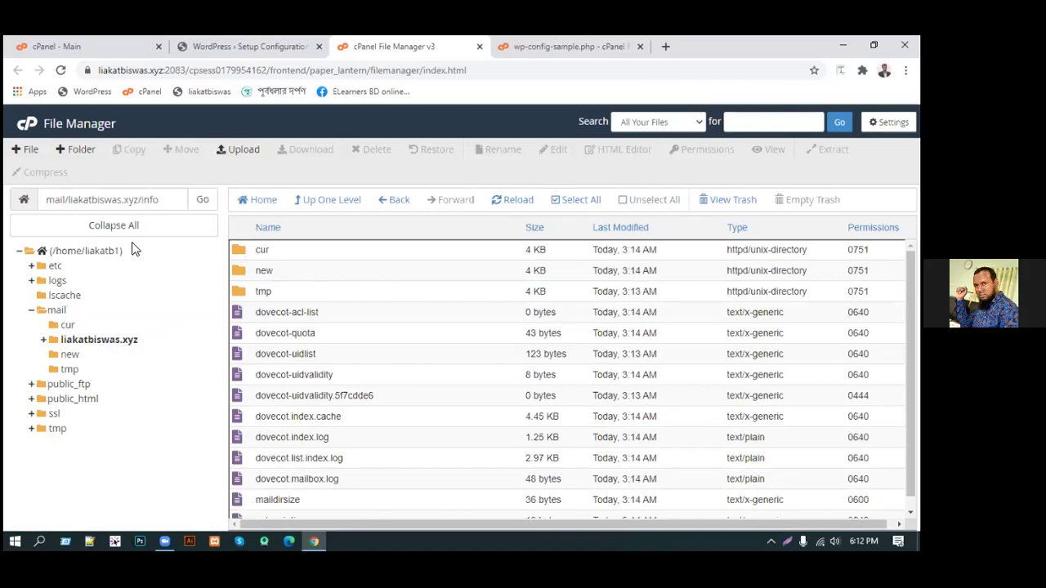
click(26, 129)
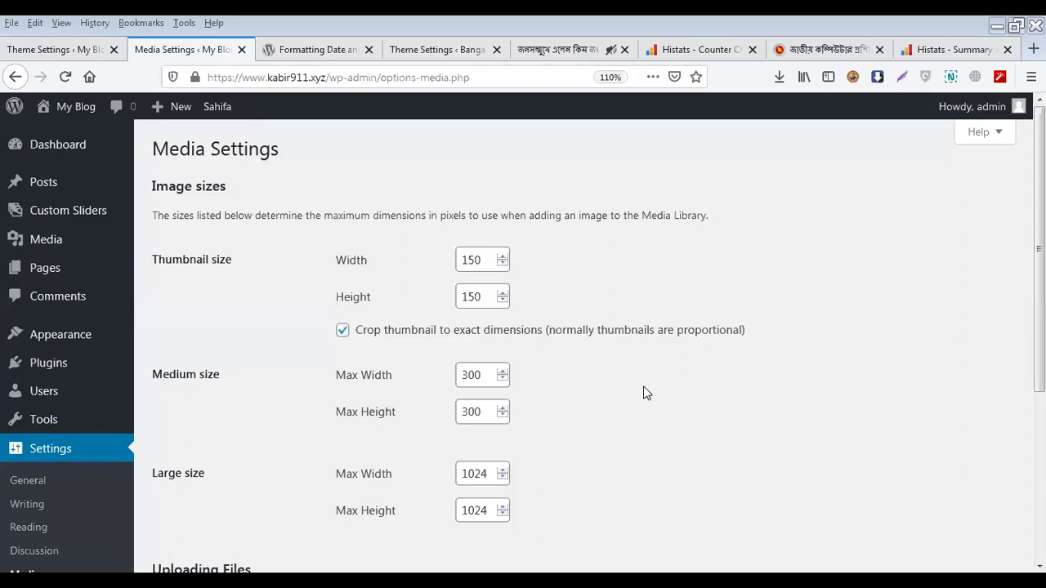
Scroll through My Blog's Sahifa theme settings panels
click(70, 50)
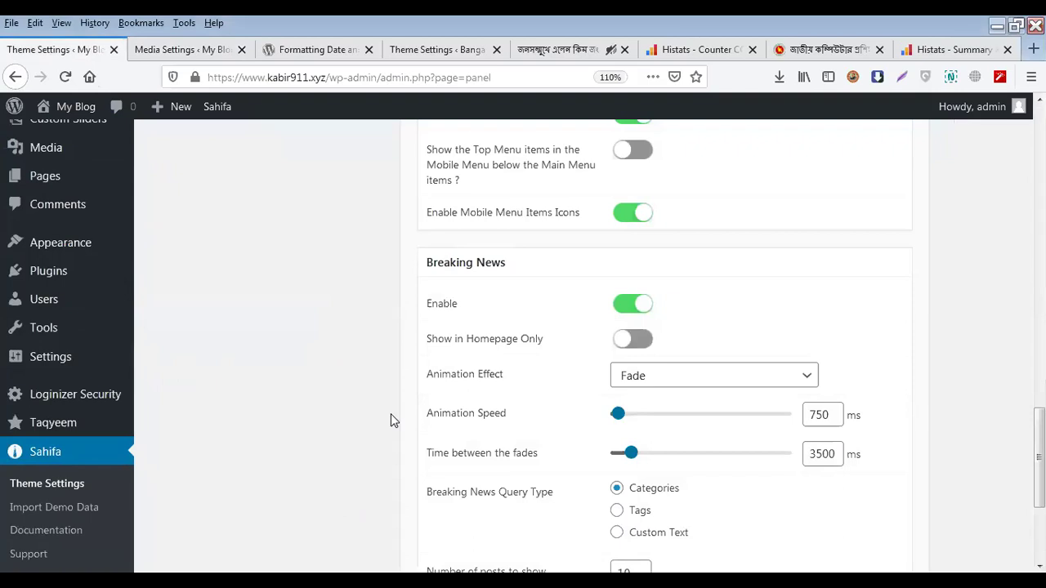
scroll(391, 414, down, 3)
scroll(390, 413, up, 2)
scroll(390, 414, down, 2)
scroll(395, 421, down, 3)
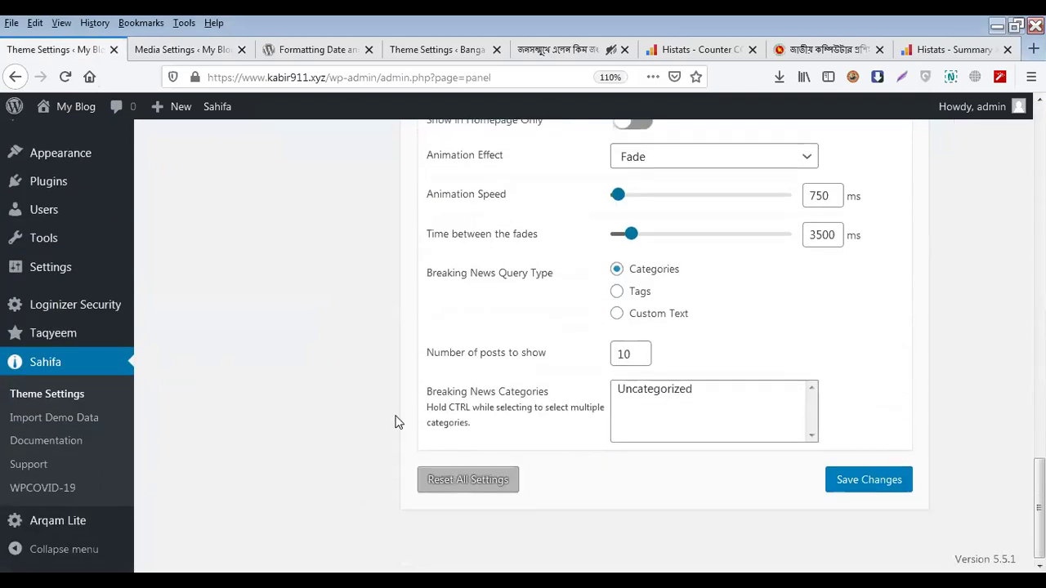
scroll(394, 422, up, 12)
scroll(471, 123, down, 2)
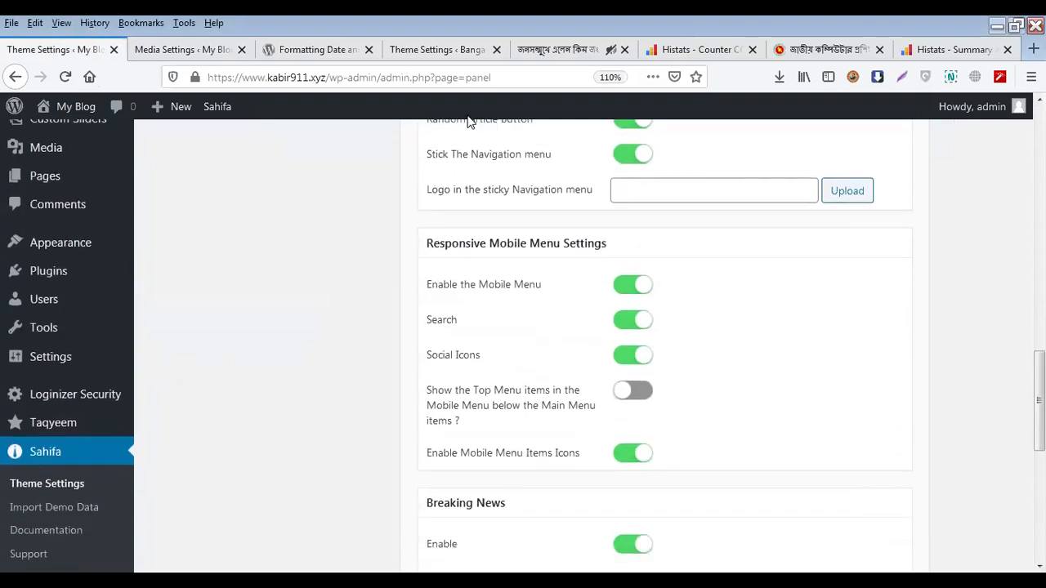
Review Bangali Barta's Sahifa Header Settings and briefly check the admin-bar notifications
click(478, 53)
scroll(497, 343, down, 6)
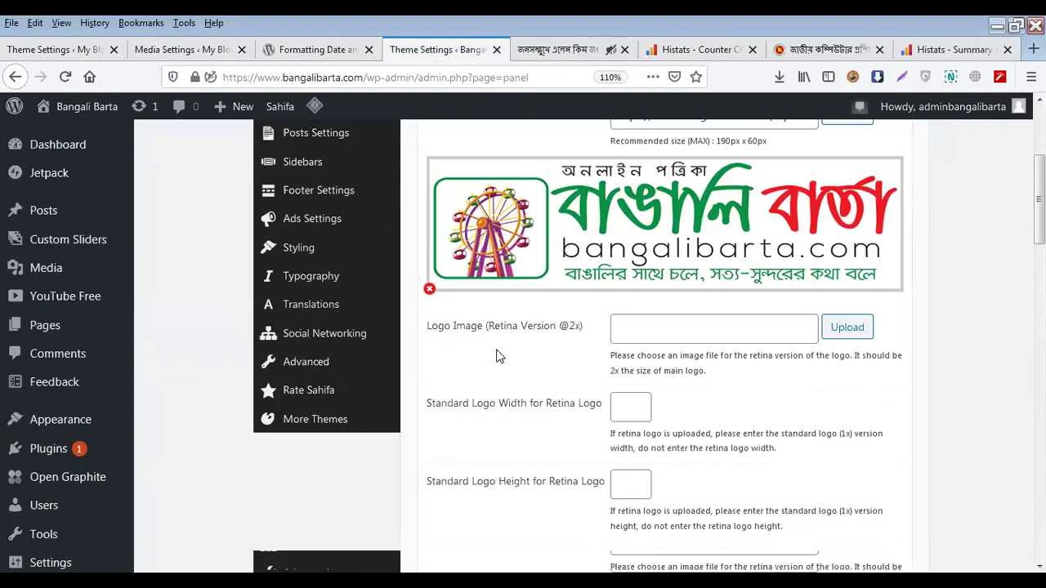
scroll(486, 389, down, 10)
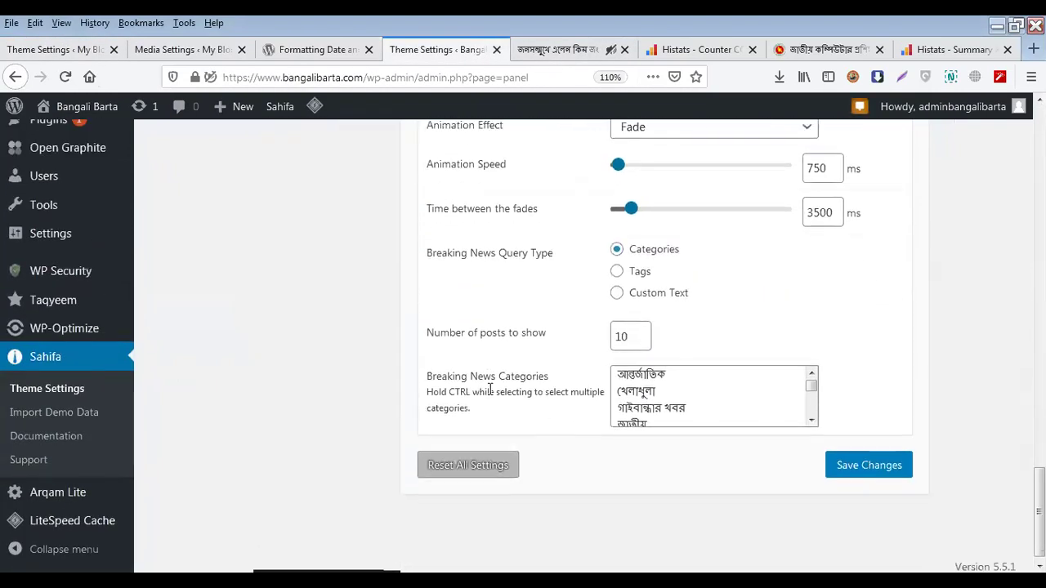
scroll(515, 380, up, 15)
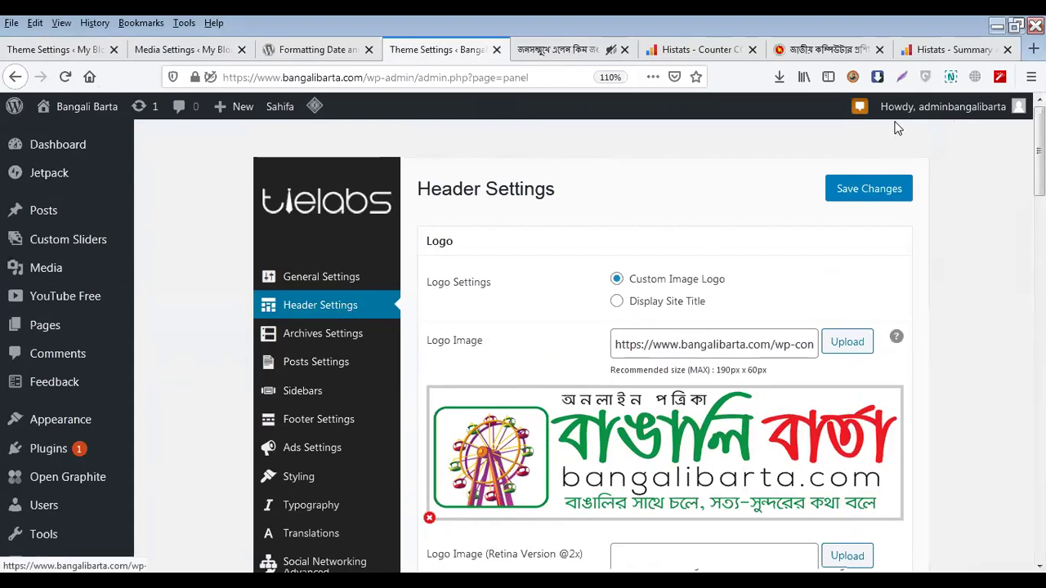
click(866, 109)
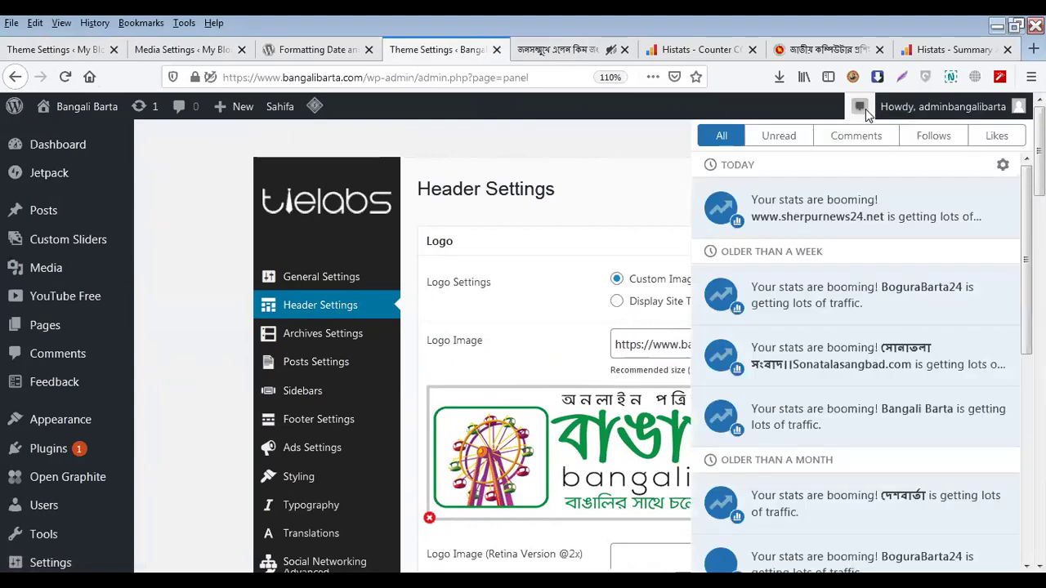
click(866, 109)
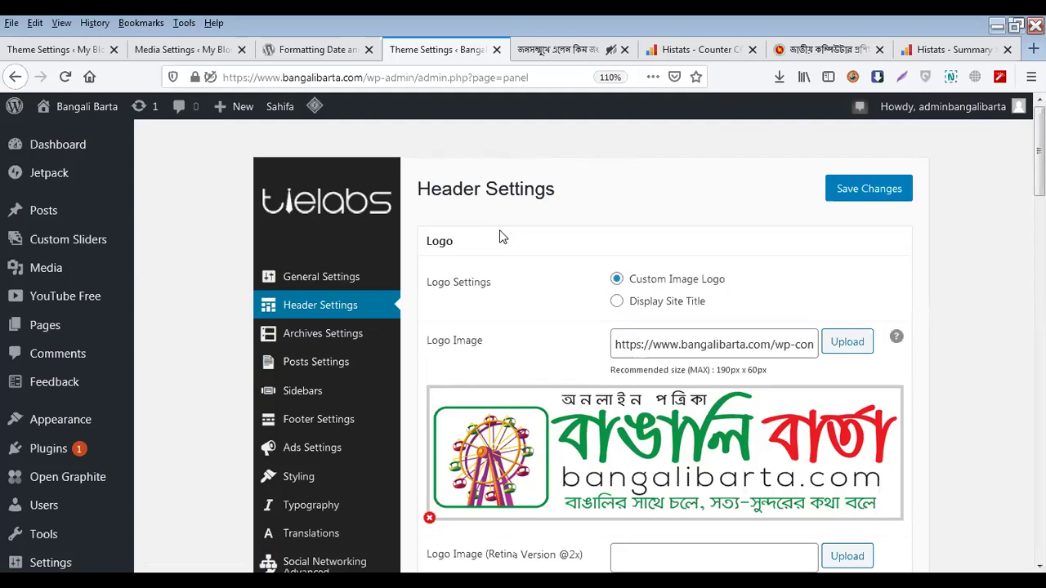
In a new tab, load the drsaikat.xyz cPanel address
key(ctrl+t)
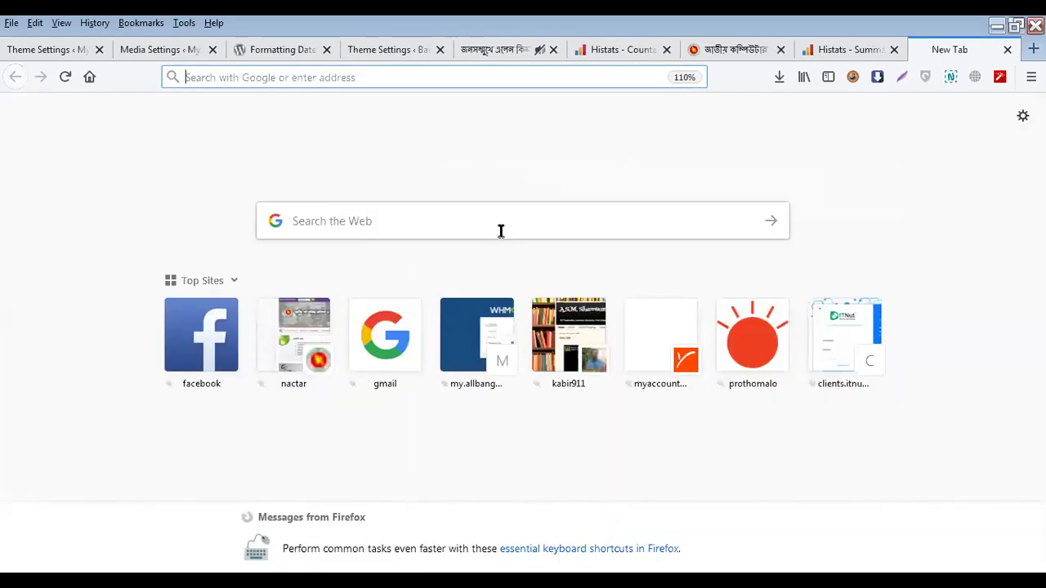
text(drsaikat.xyz/)
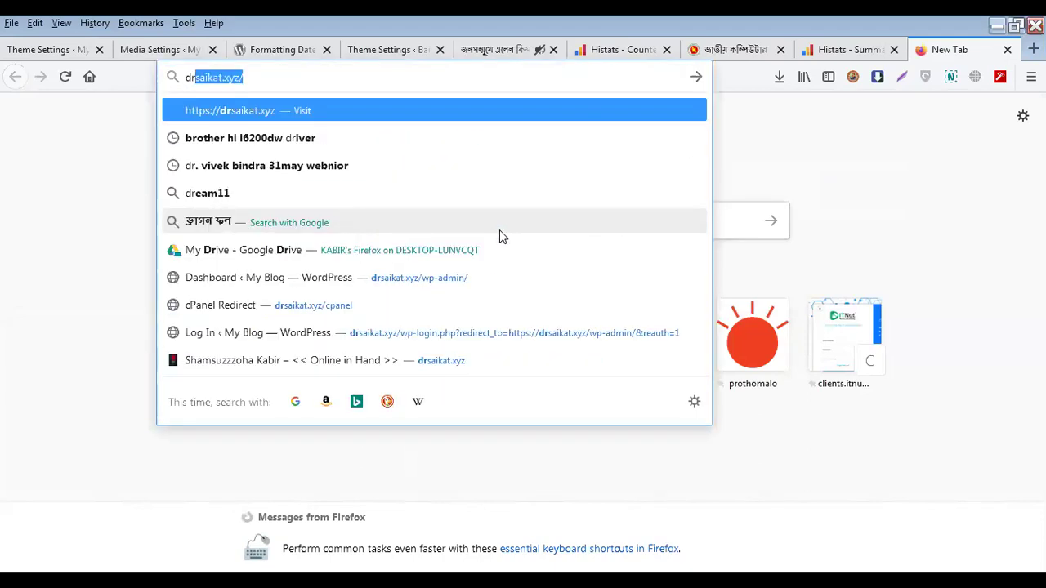
key(Right)
text(c)
key(Return)
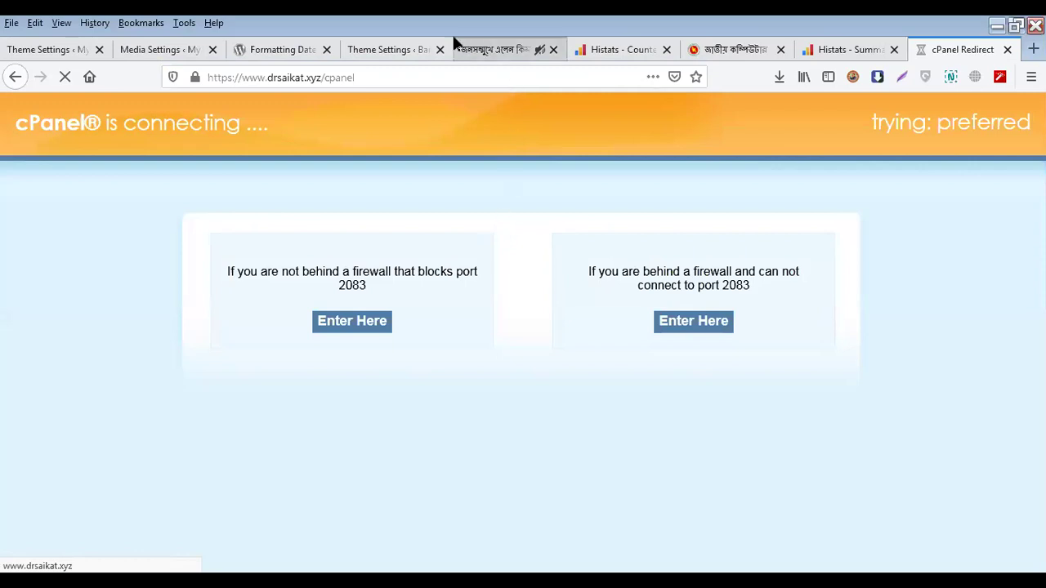
Open Bangali Barta's Sahifa Archives Settings and log back in to the expired WordPress session
click(391, 49)
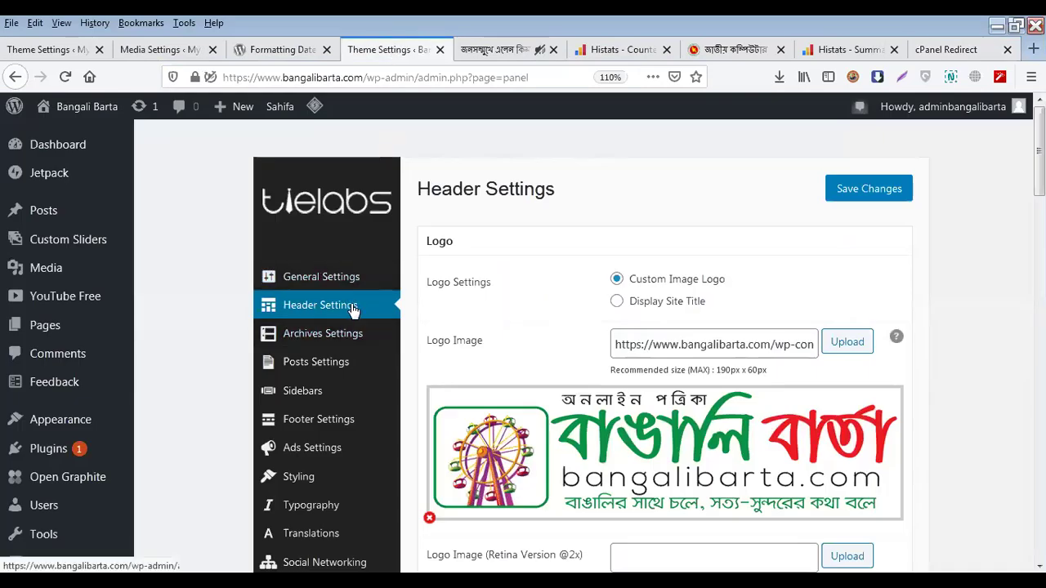
scroll(353, 309, down, 4)
click(353, 149)
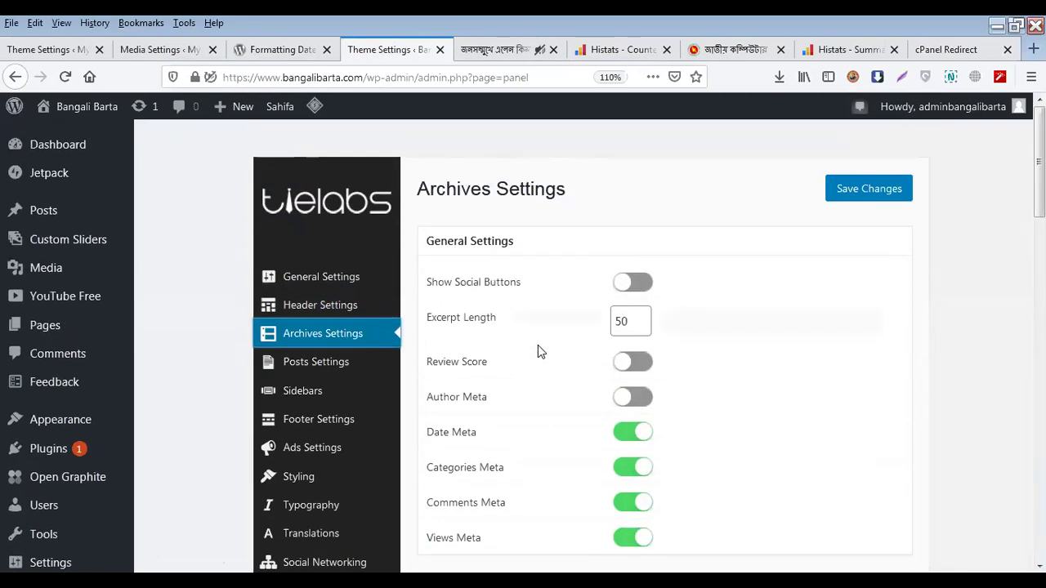
click(947, 51)
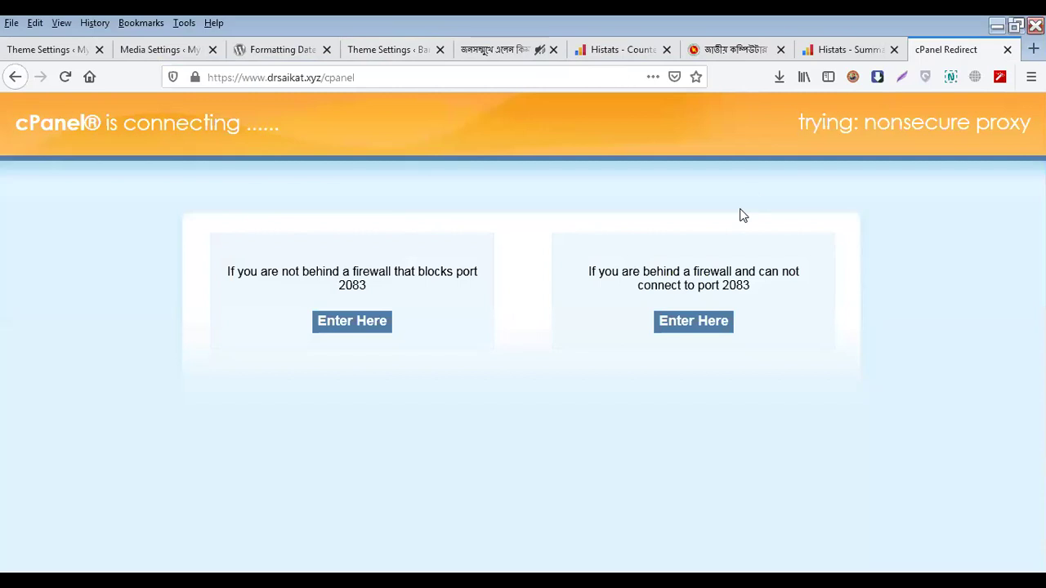
click(384, 54)
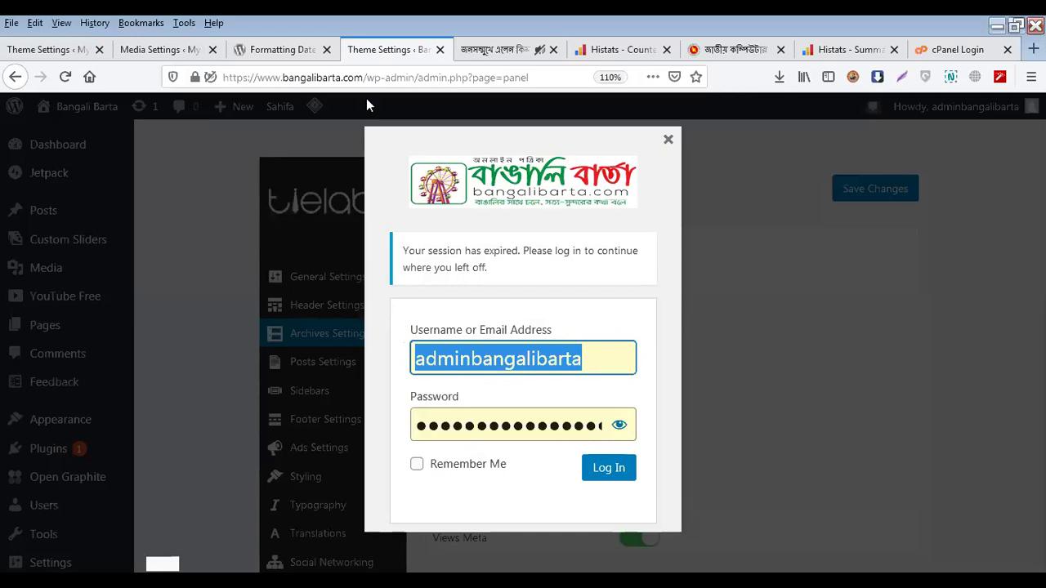
click(608, 473)
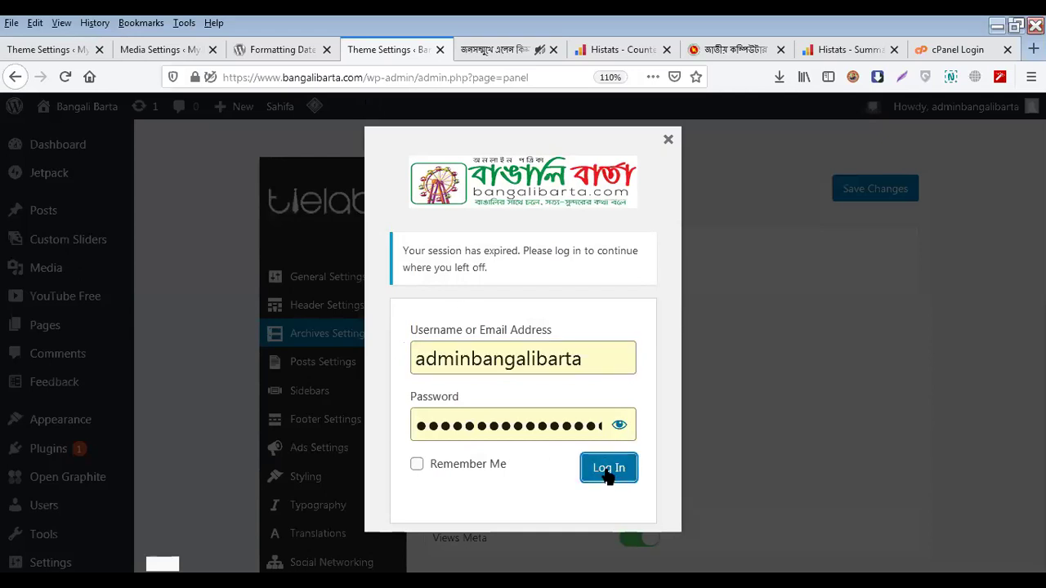
Sign in to cPanel for drsaikat.xyz with the autofilled credentials and scroll to Databases
click(973, 55)
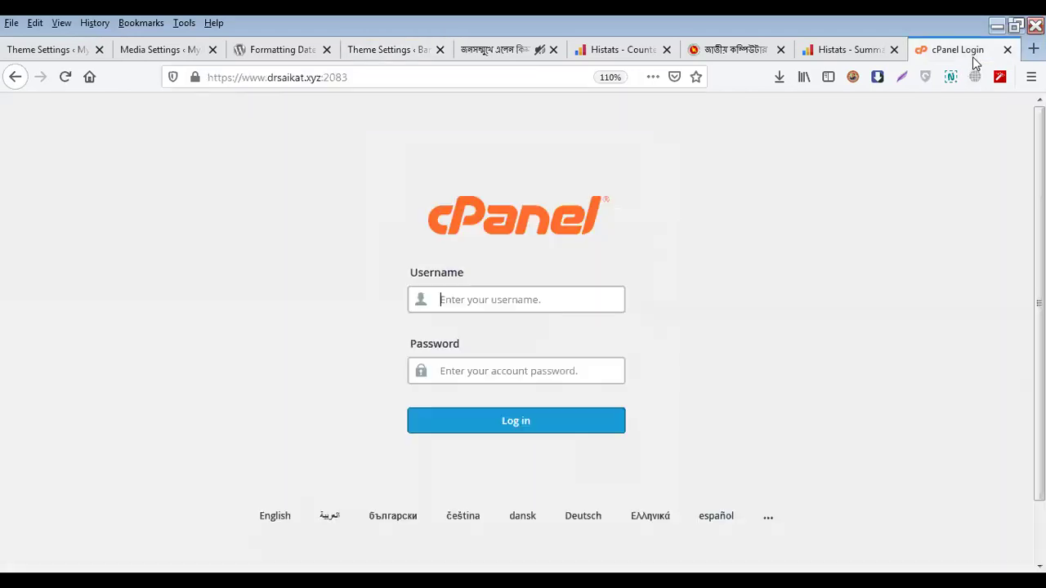
click(495, 425)
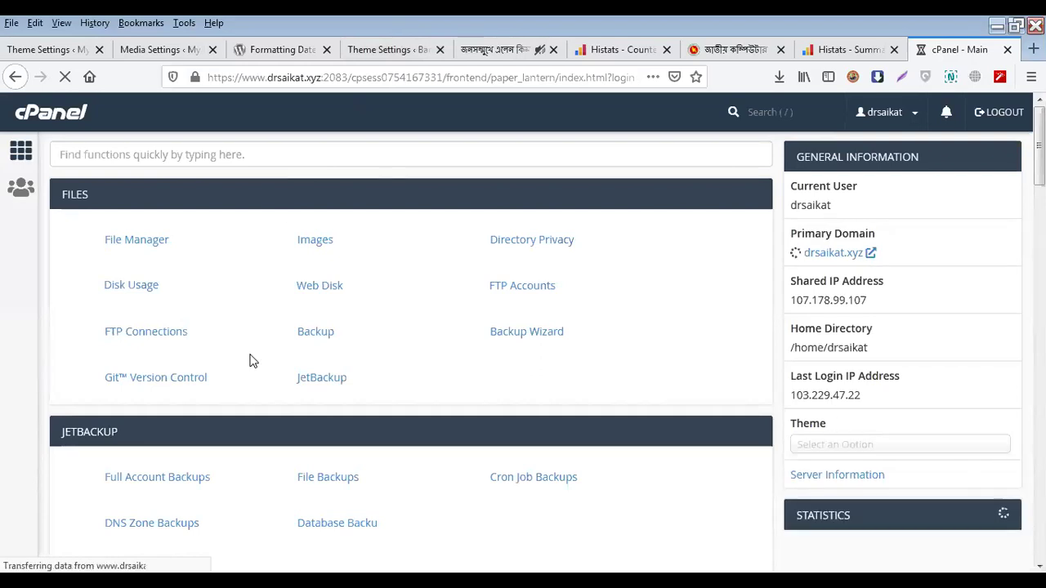
scroll(253, 361, down, 5)
scroll(253, 361, down, 4)
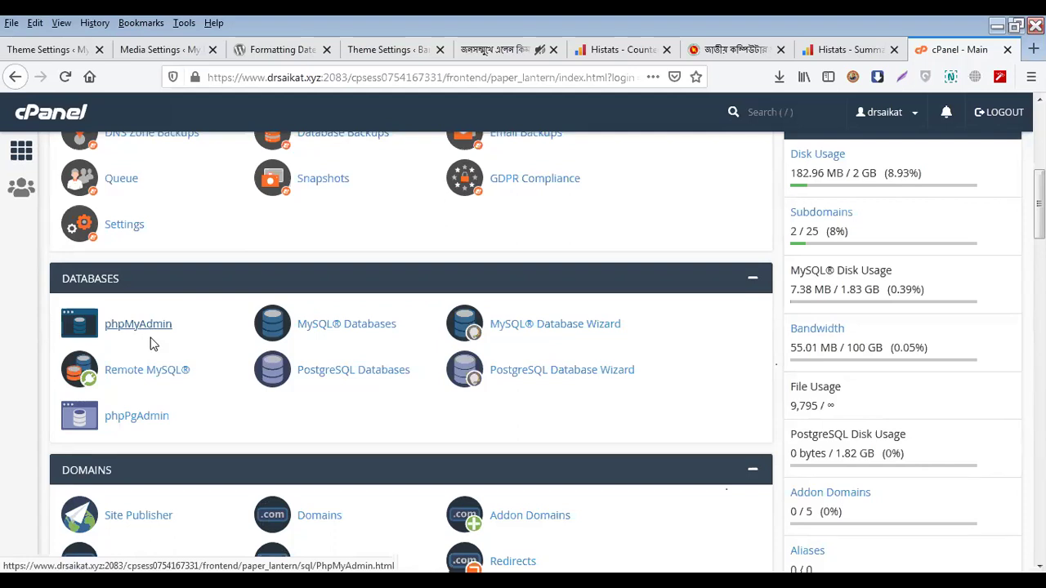
Check the existing 7.38 MB WordPress database on MySQL Databases, then return to the home Databases tools
click(331, 335)
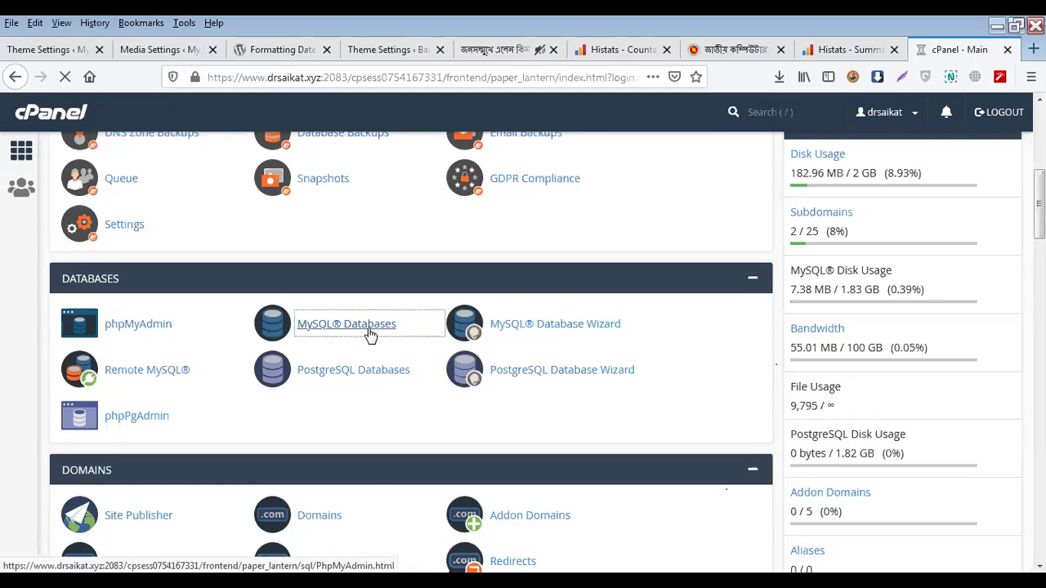
scroll(96, 286, down, 5)
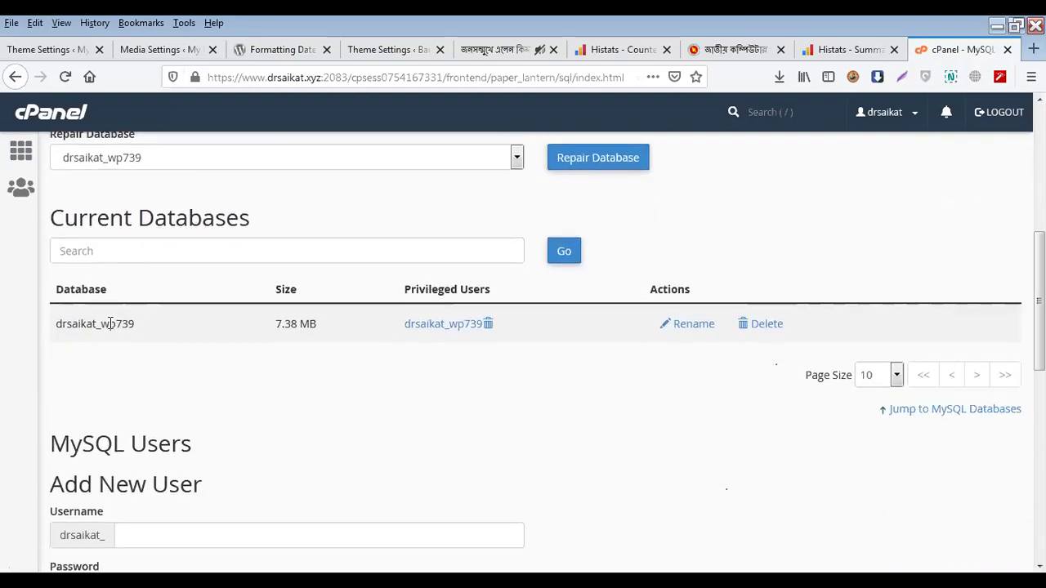
double_click(111, 324)
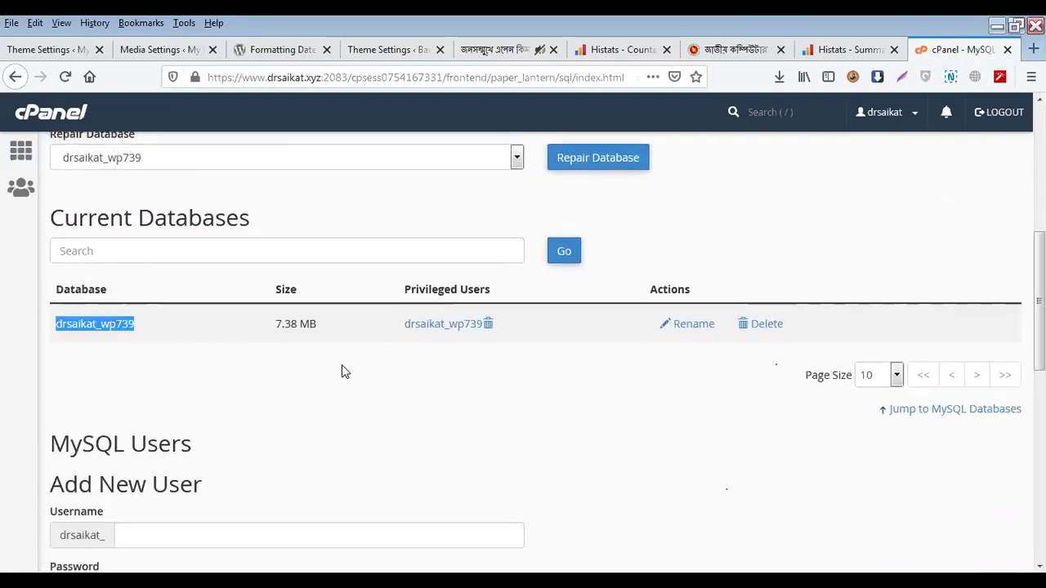
scroll(428, 346, down, 3)
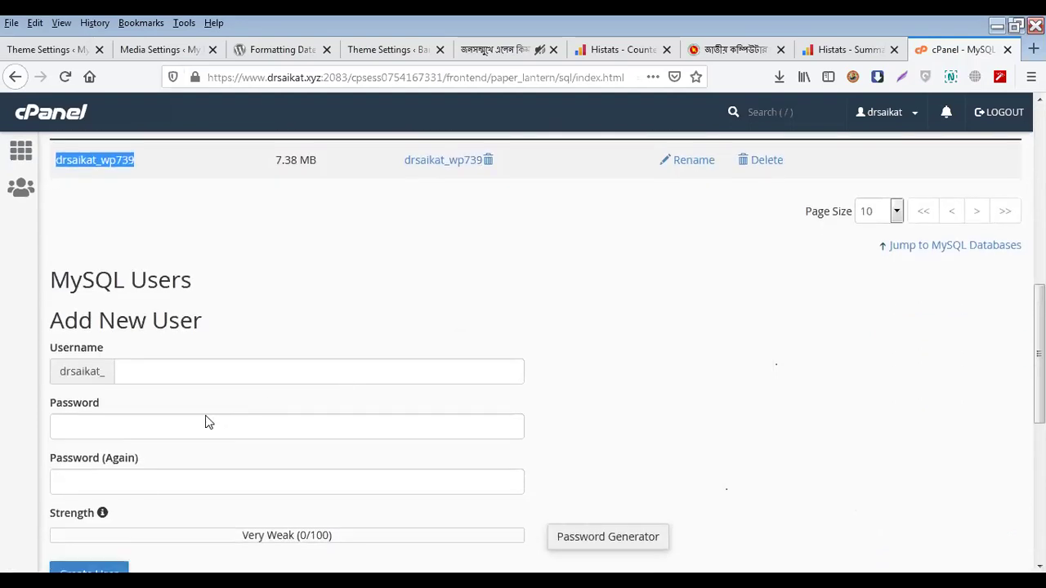
scroll(166, 397, down, 8)
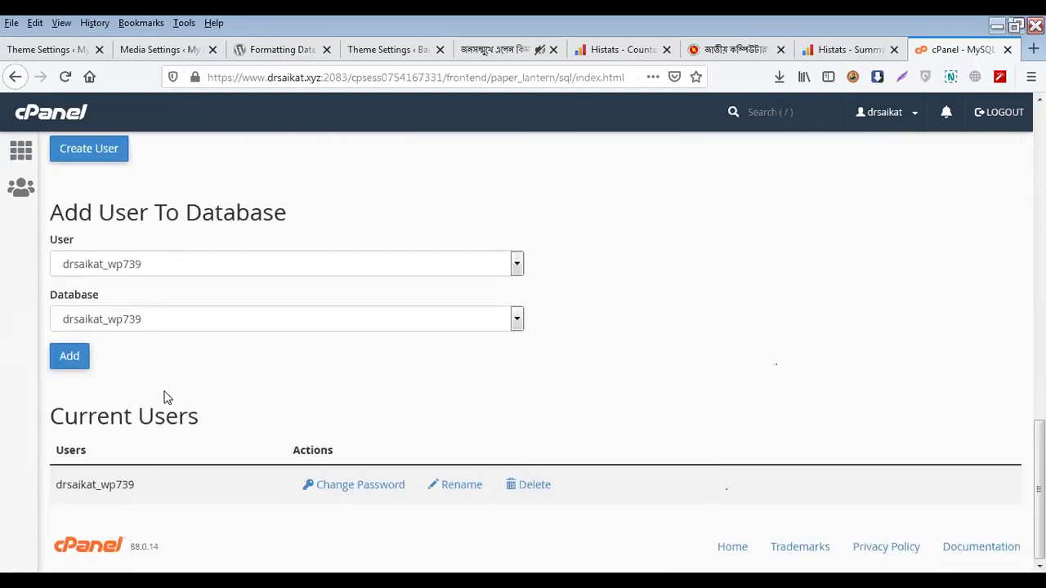
scroll(164, 396, up, 15)
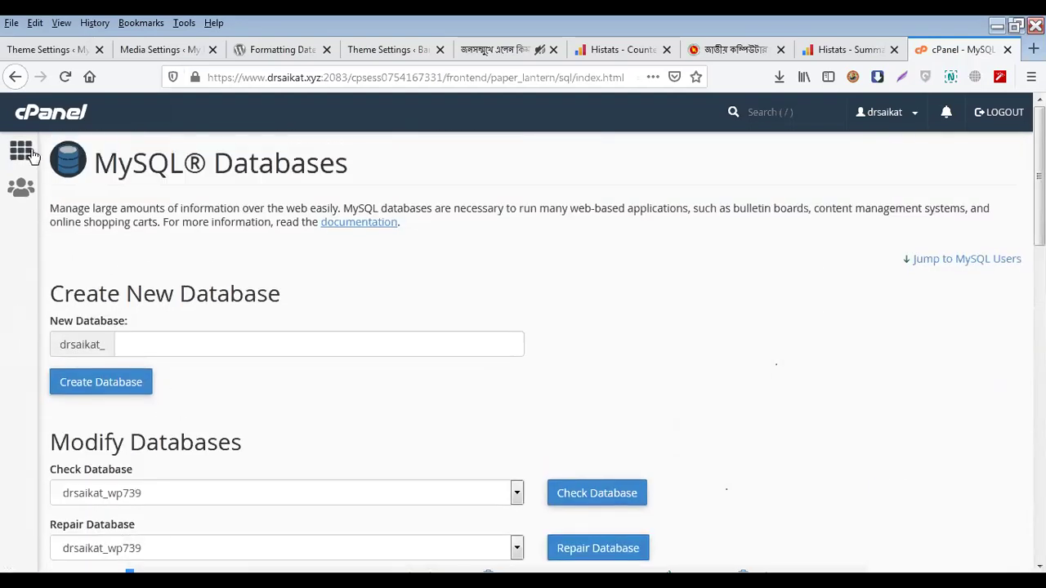
click(25, 152)
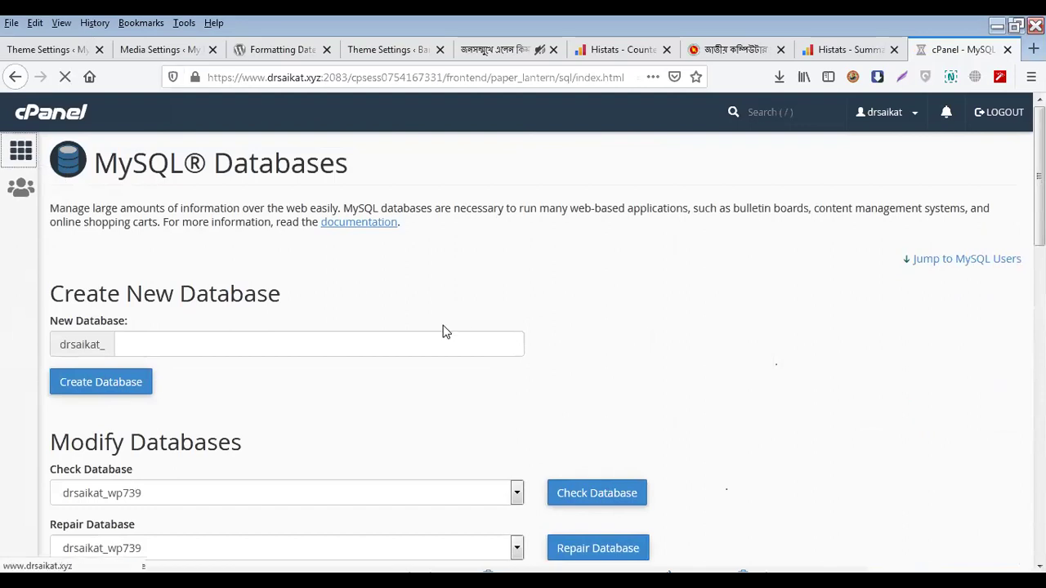
scroll(254, 343, down, 5)
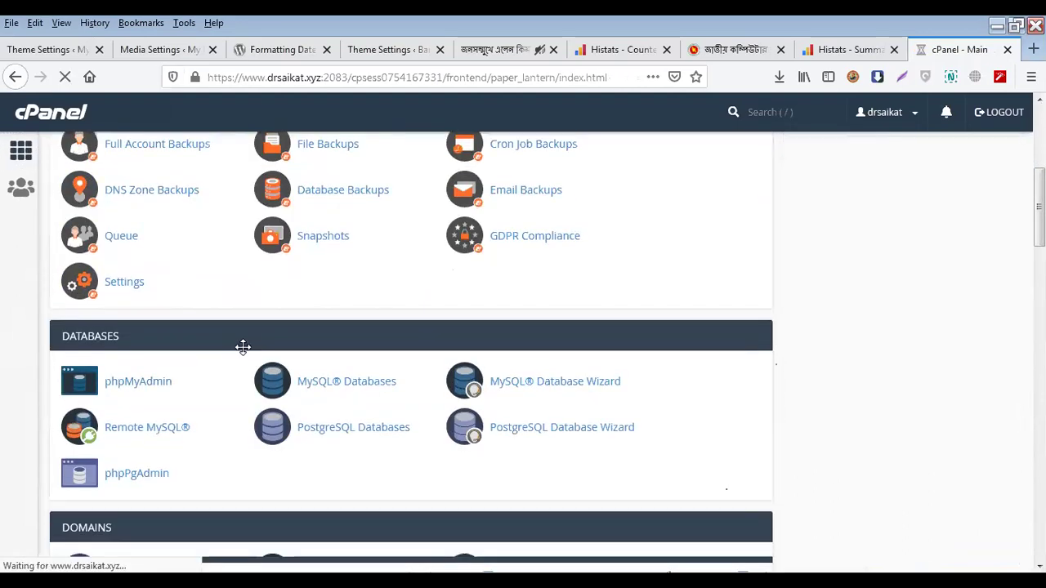
scroll(243, 347, down, 2)
Use the MySQL Database Wizard to create database drsaikat_sk by entering sk
click(580, 255)
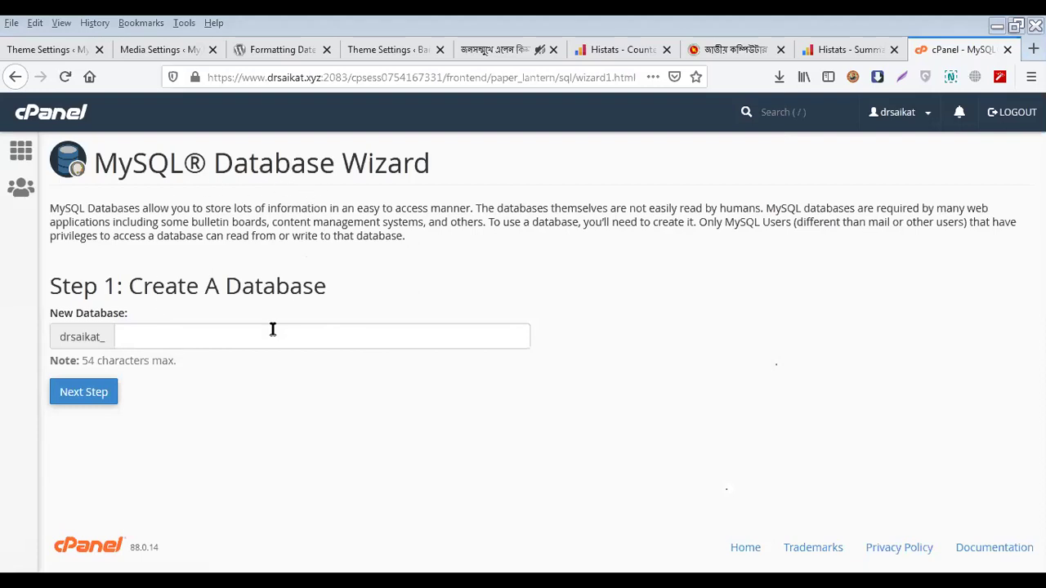
click(237, 338)
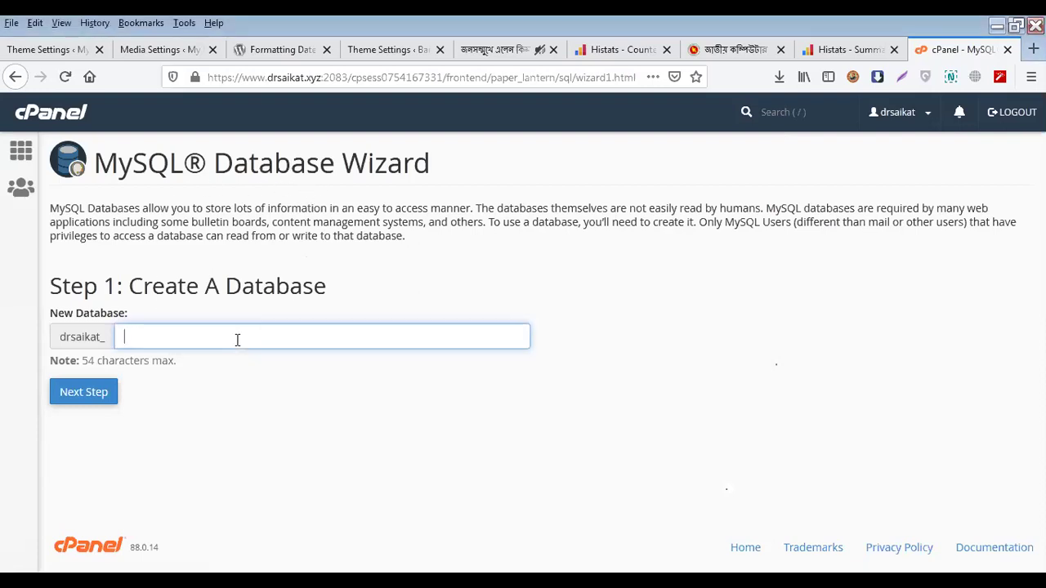
text(sk)
click(108, 397)
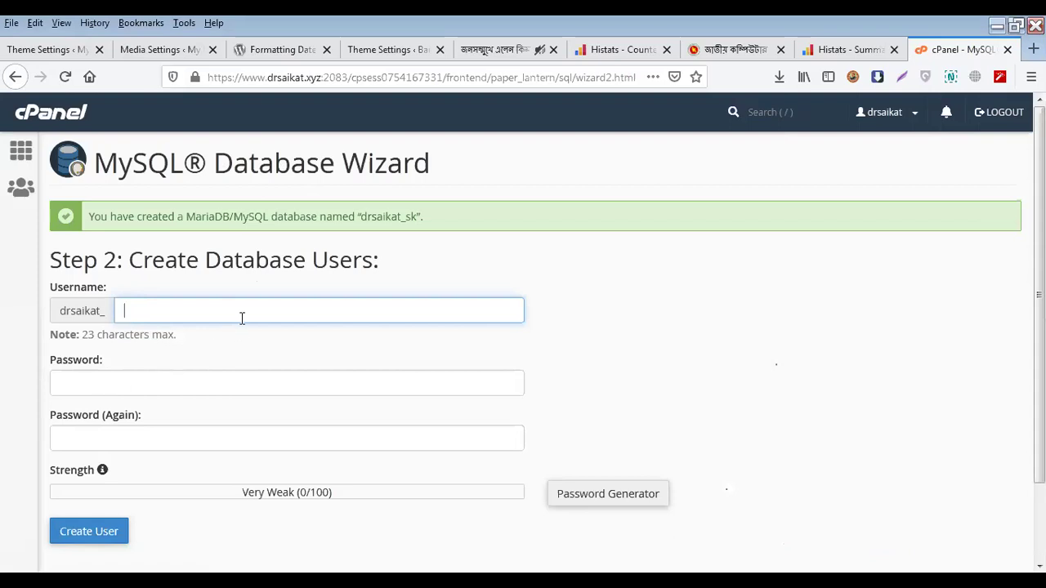
Create user drsaikat_sd with username sd, entering the password in both fields
text(sd)
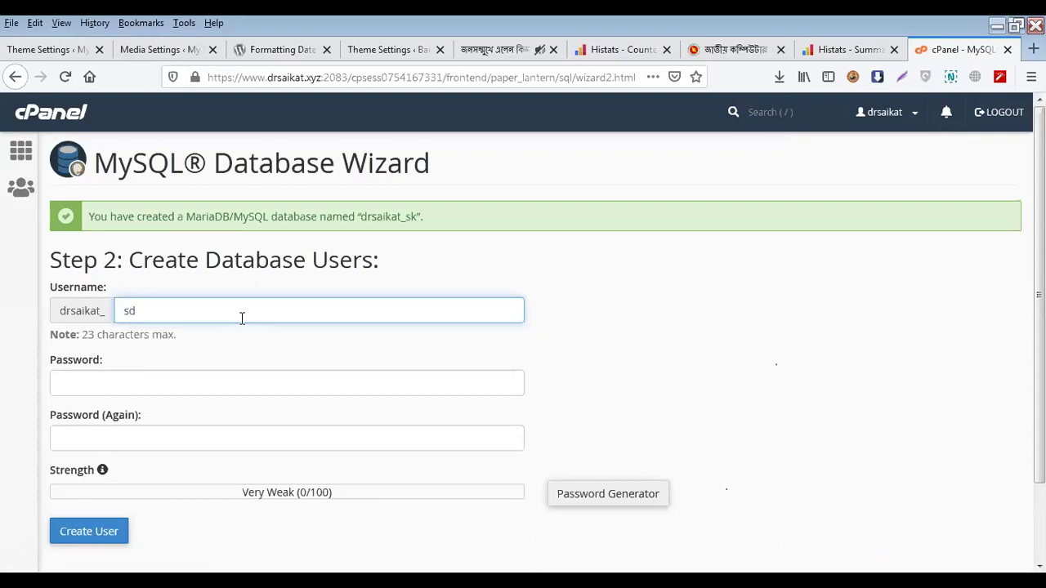
click(219, 382)
scroll(219, 382, down, 2)
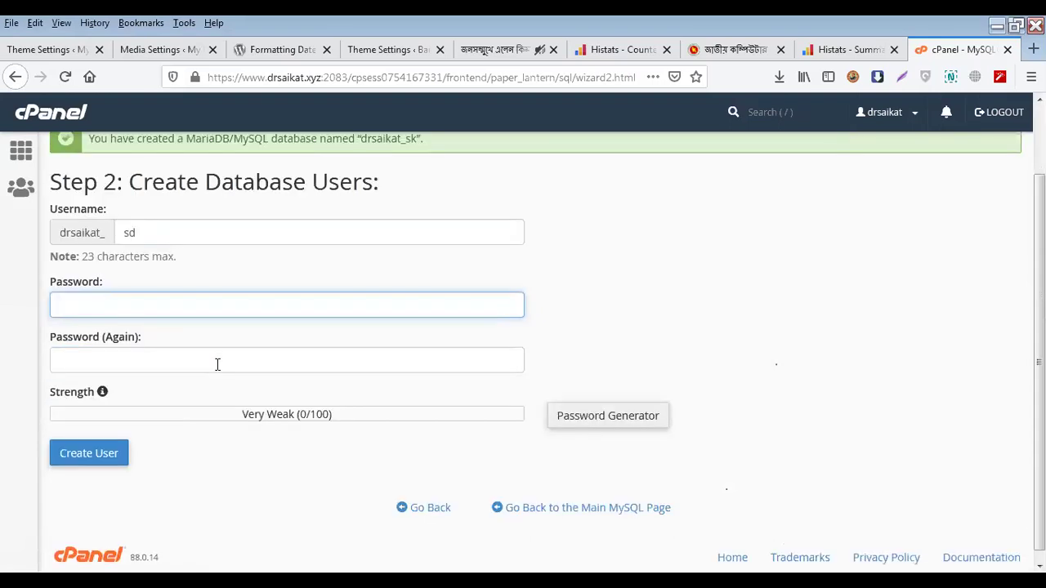
text(sd)
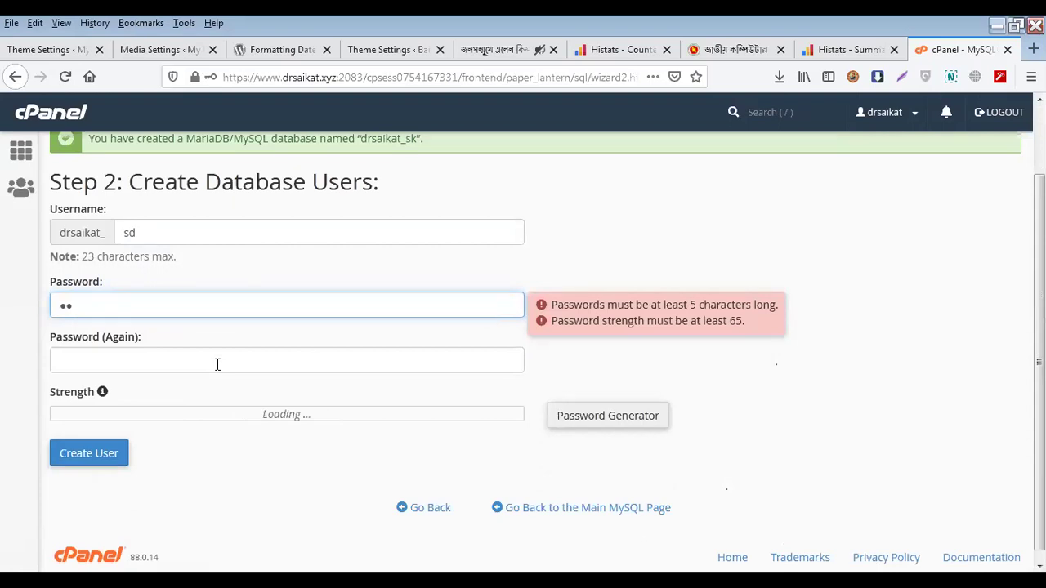
click(218, 364)
double_click(221, 307)
text(123)
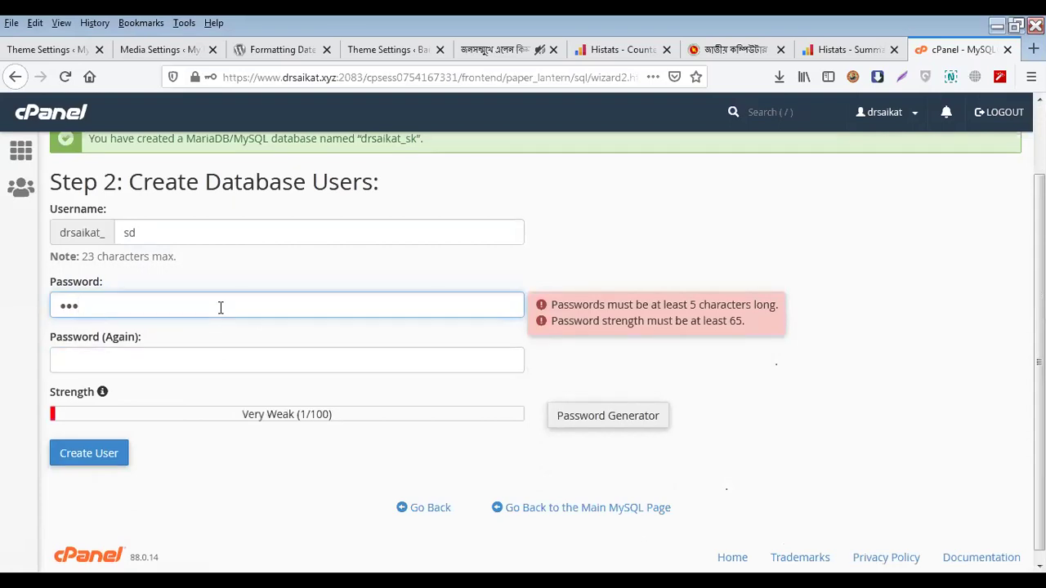
text(456)
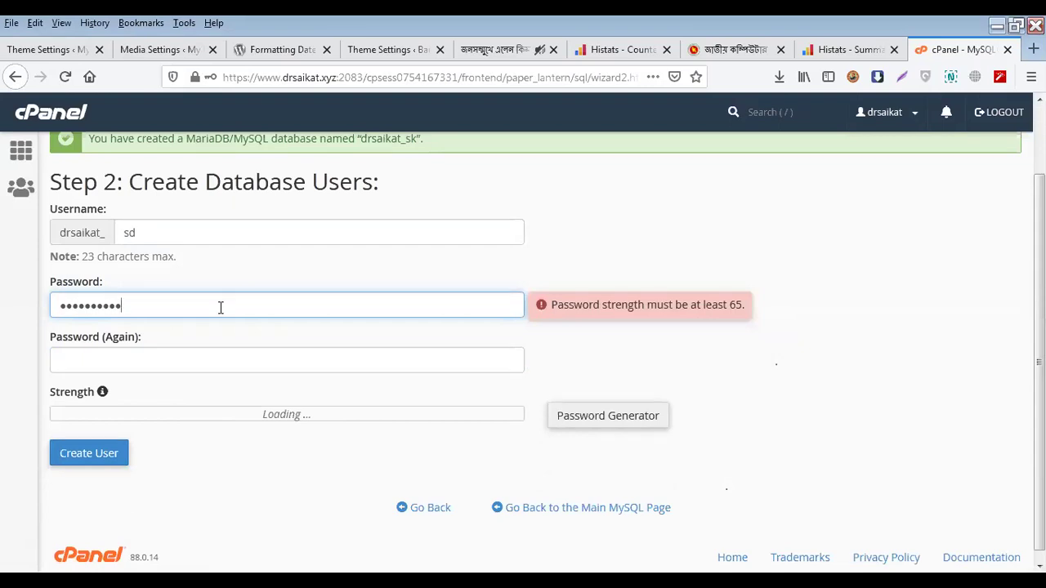
key(Tab)
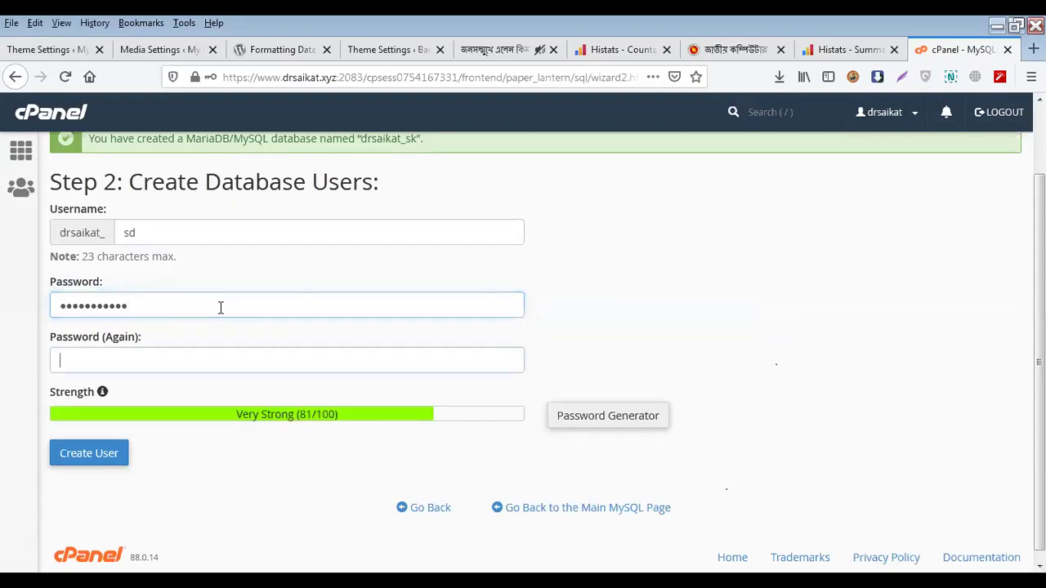
text(12345678910)
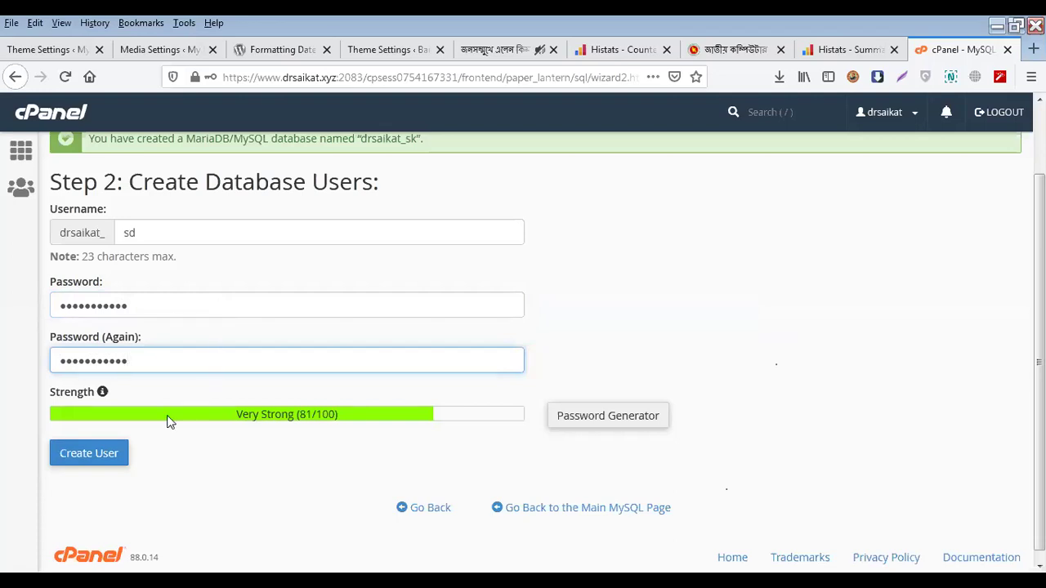
click(111, 454)
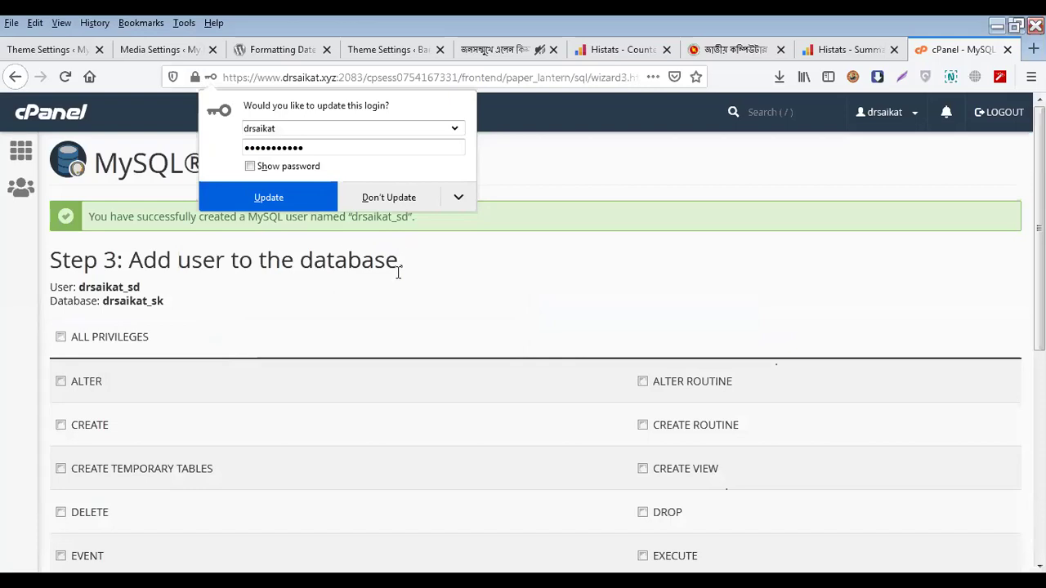
Grant drsaikat_sd ALL PRIVILEGES on drsaikat_sk and save the changes
click(60, 337)
scroll(236, 392, down, 1)
scroll(236, 391, down, 4)
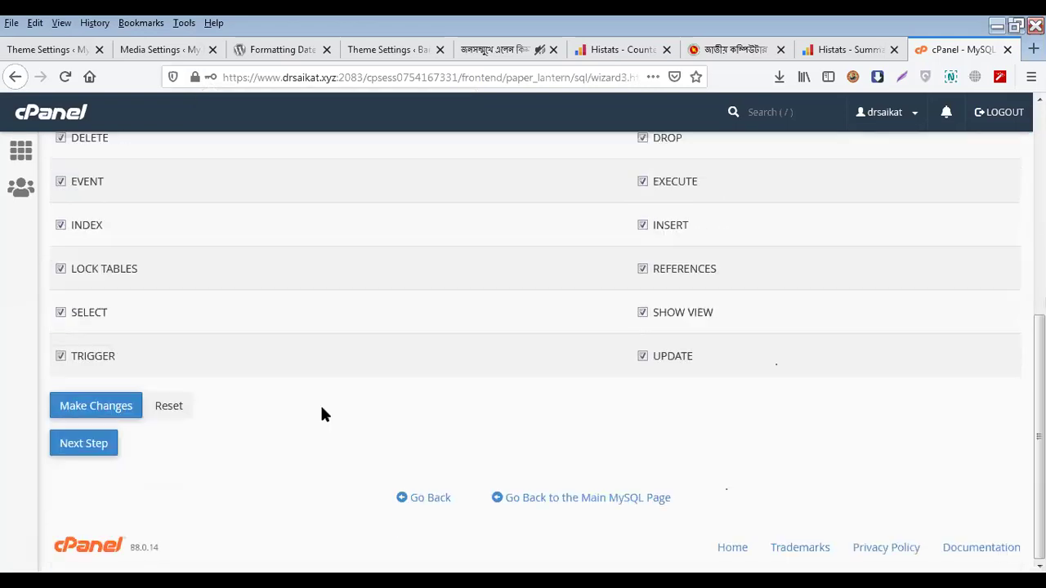
click(96, 406)
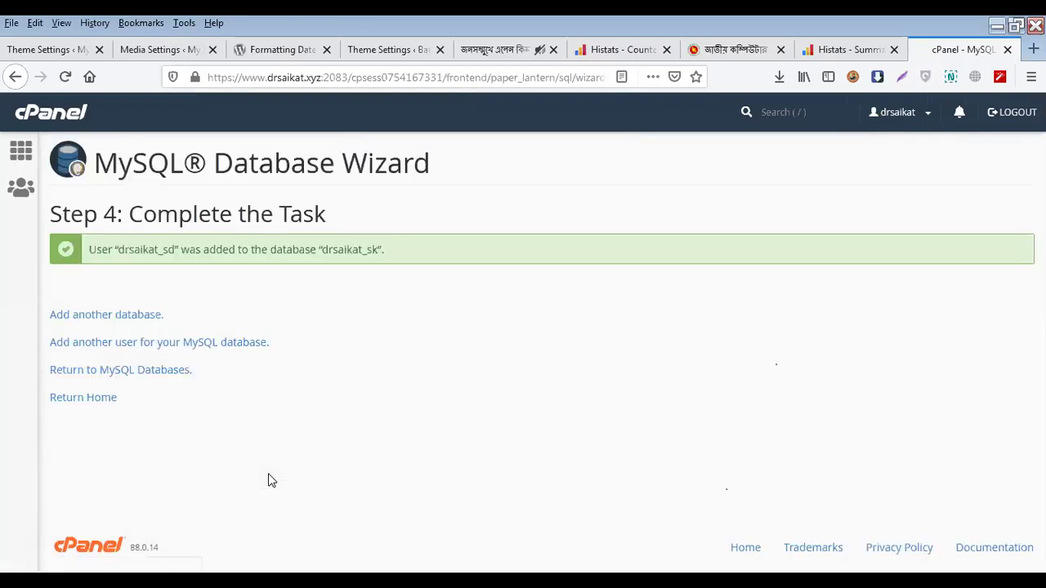
Return to cPanel home and open the MySQL Databases management page
click(21, 150)
scroll(387, 419, down, 5)
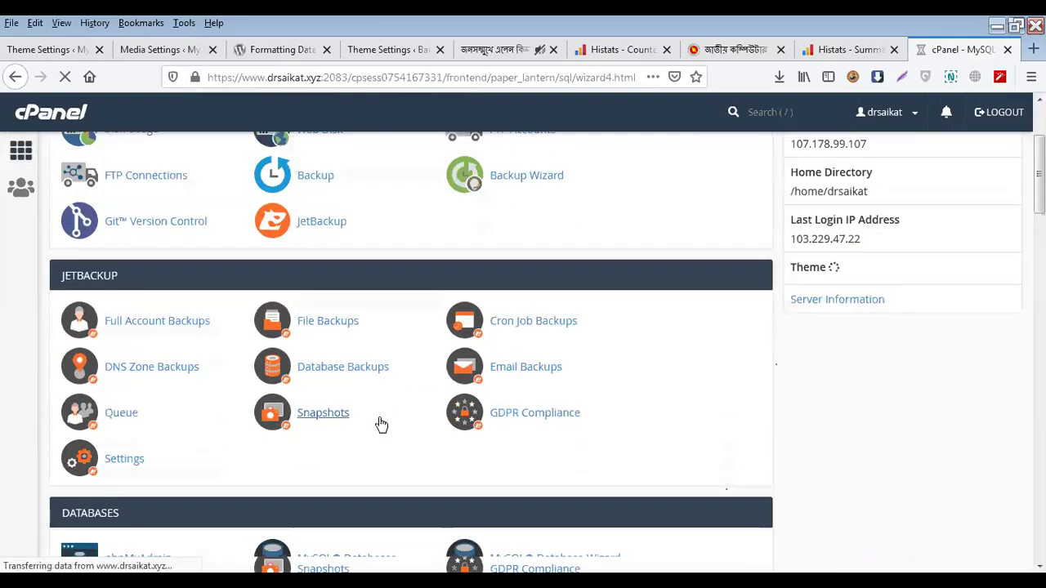
click(367, 335)
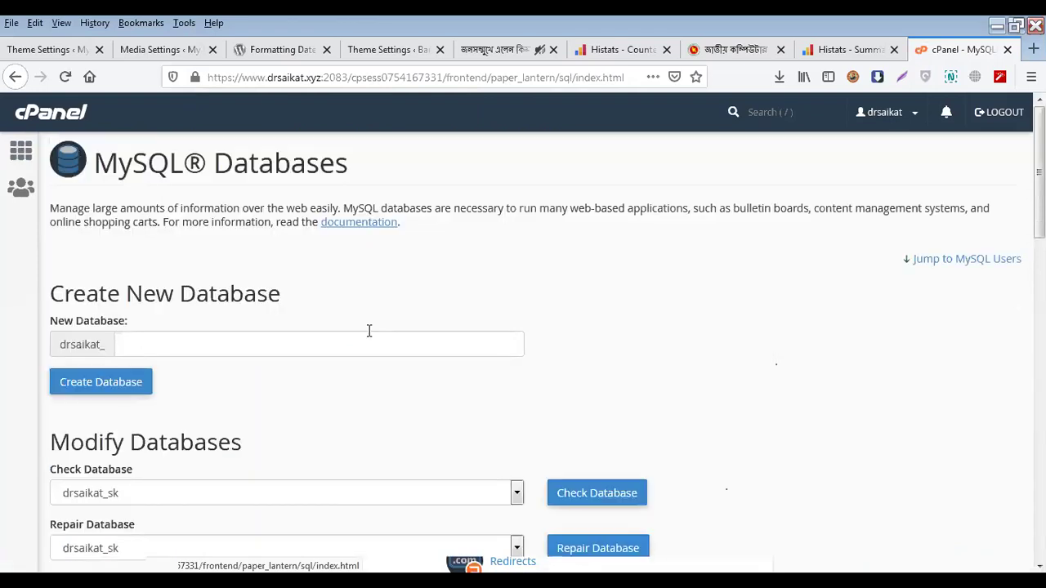
scroll(367, 330, down, 8)
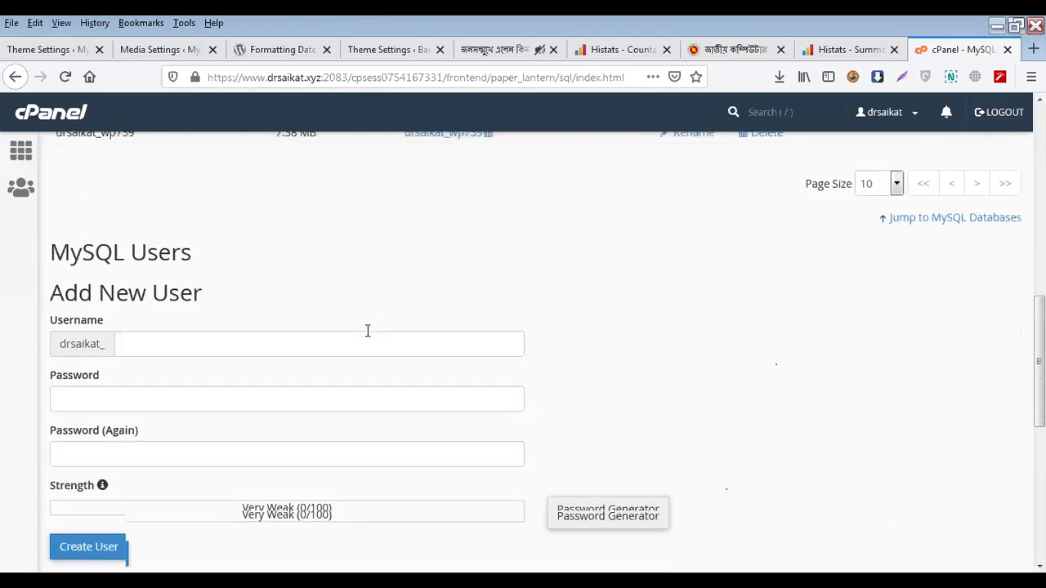
Check that drsaikat_sd is the privileged user on drsaikat_sk, then launch phpMyAdmin from cPanel home
scroll(367, 329, up, 3)
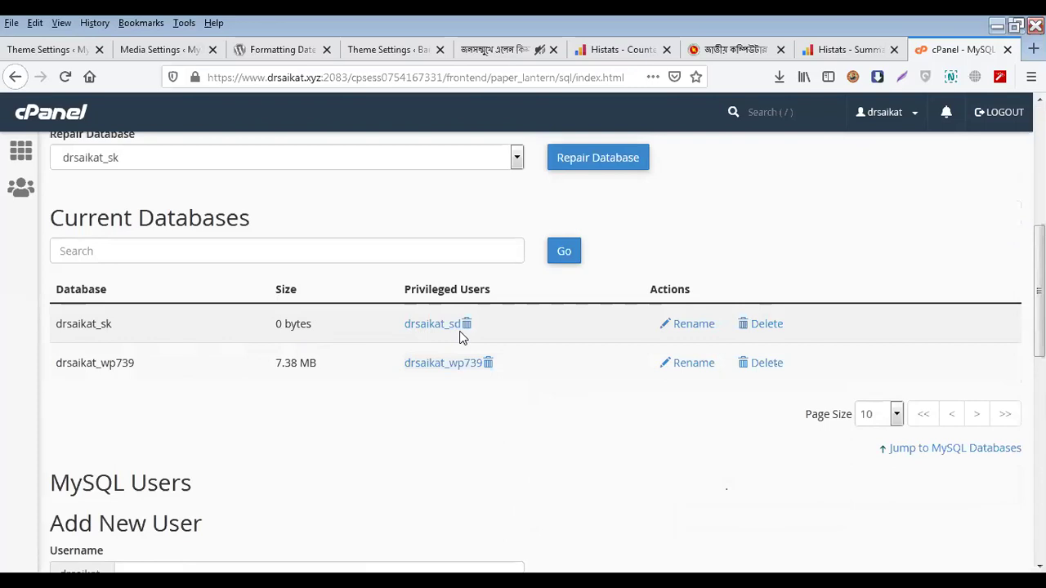
scroll(462, 337, up, 3)
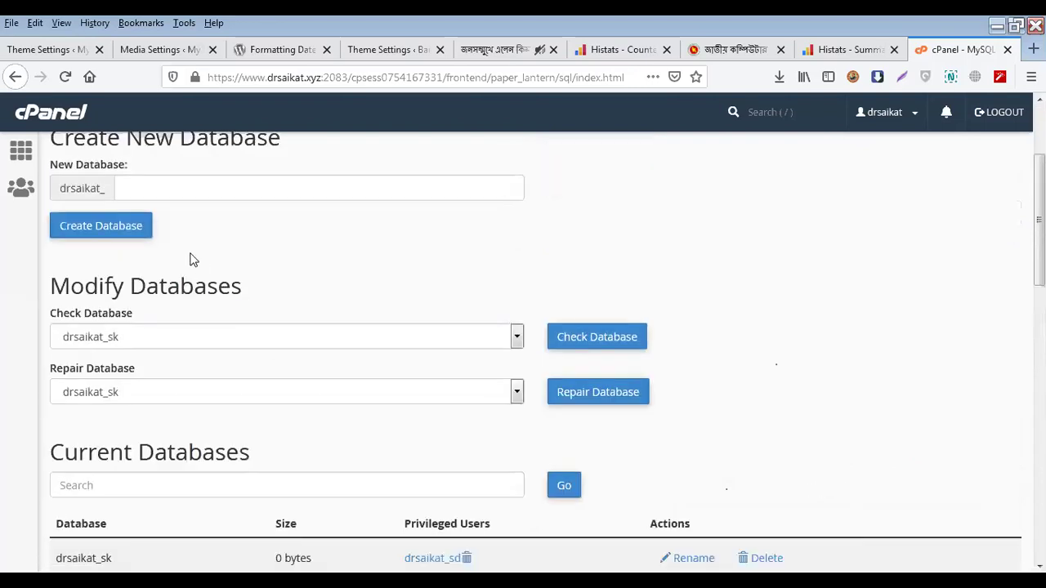
click(23, 154)
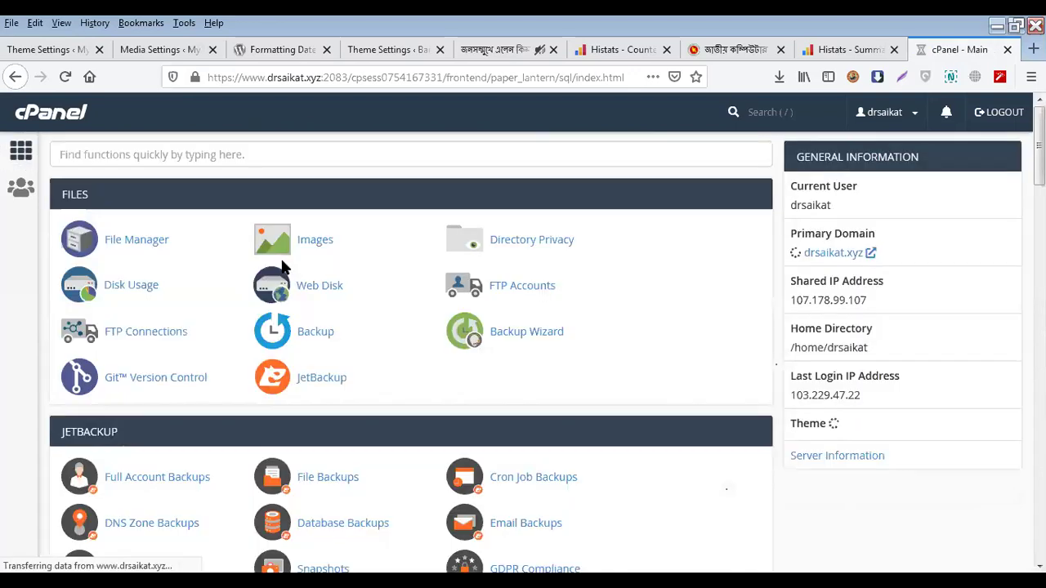
scroll(124, 315, down, 6)
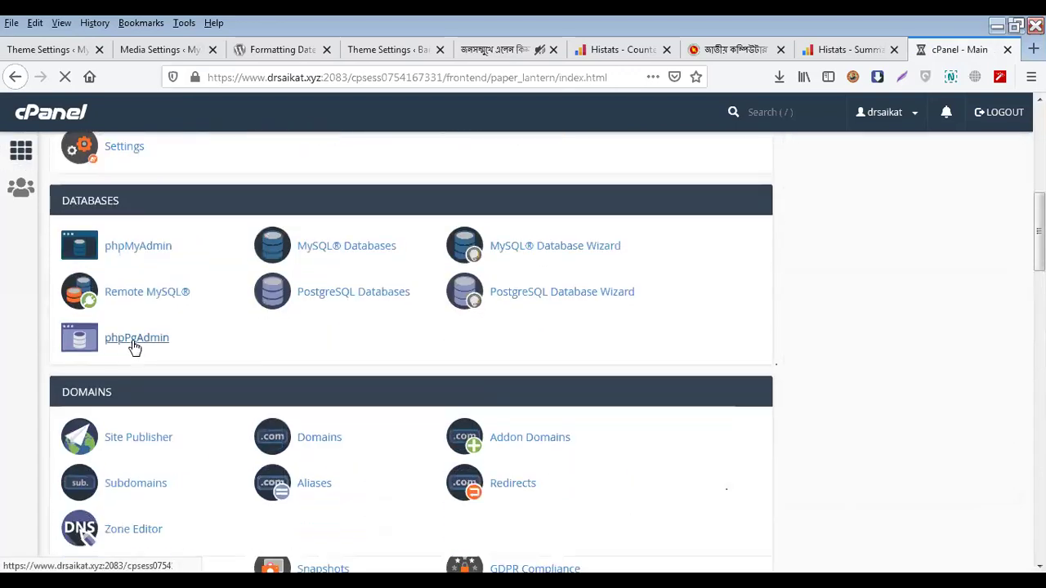
click(149, 254)
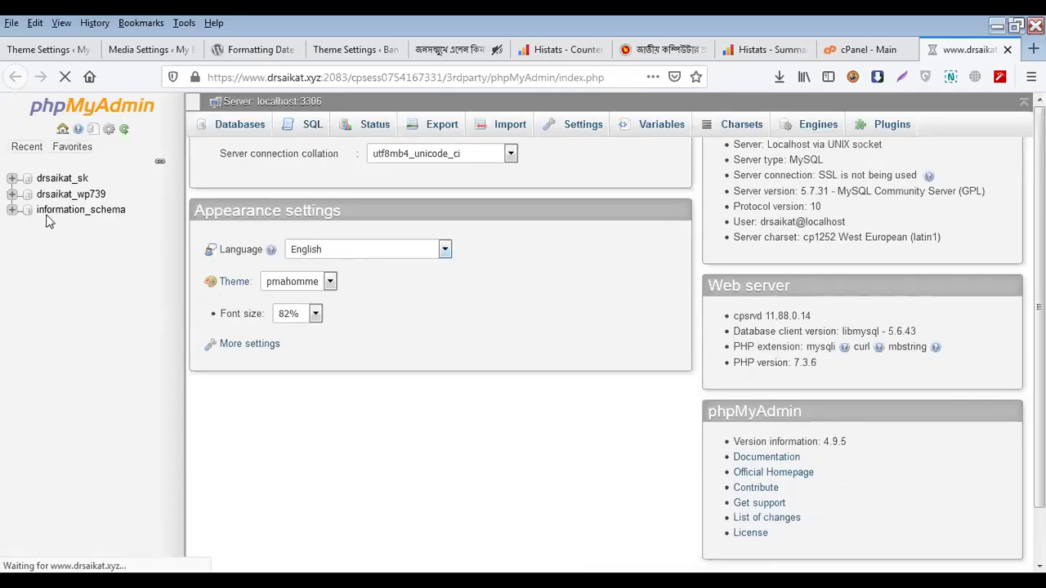
Browse drsaikat_wp739's wpbf_users table, which holds a single administrator row
click(240, 124)
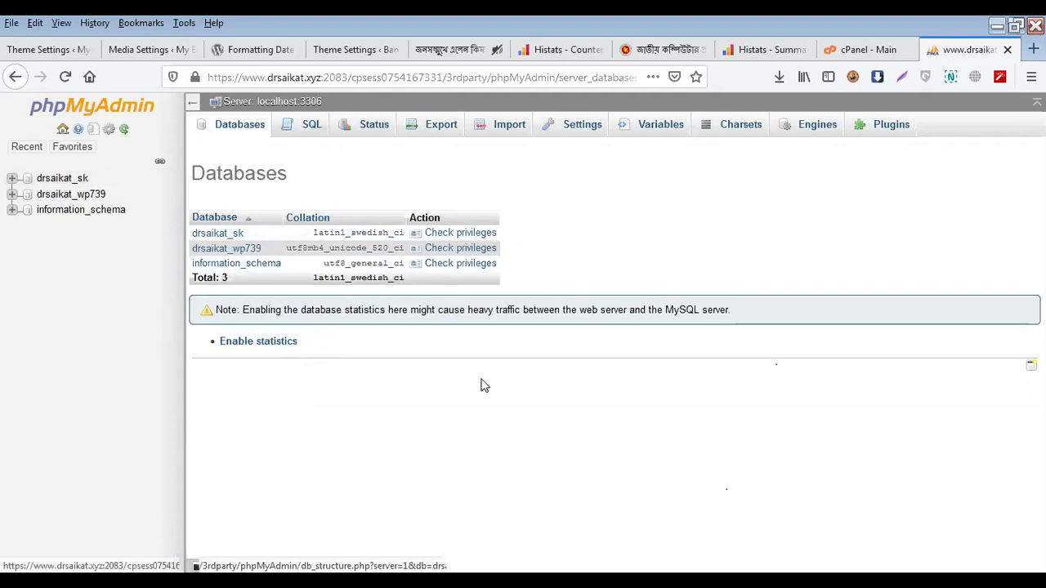
click(74, 201)
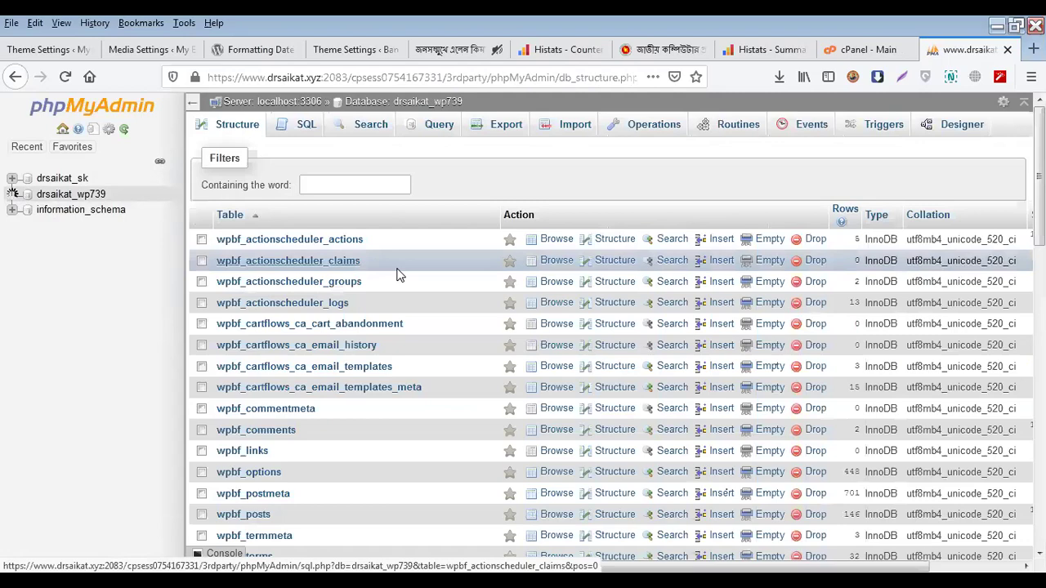
scroll(391, 397, down, 3)
scroll(354, 403, down, 10)
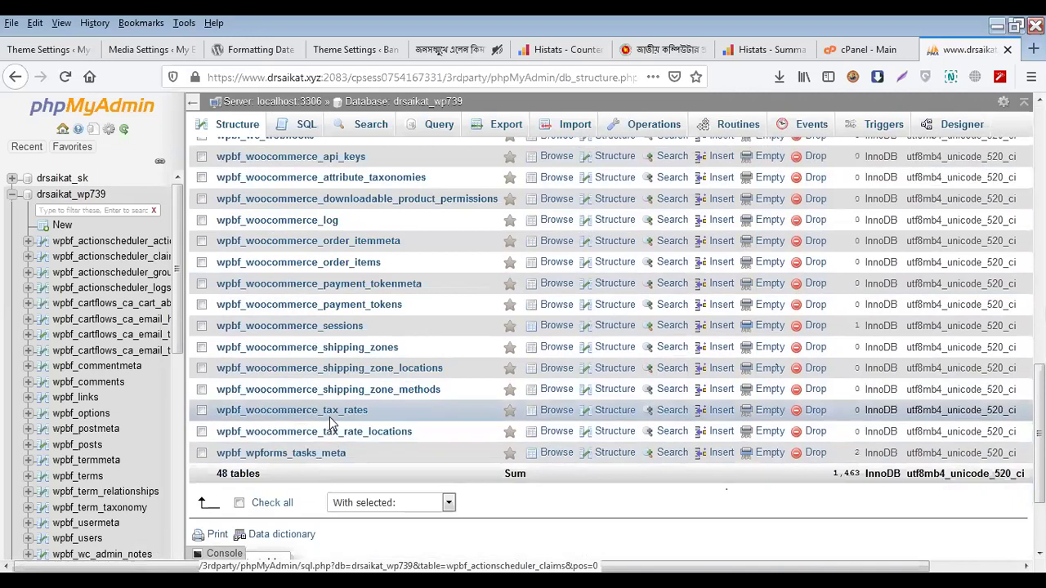
scroll(331, 415, up, 5)
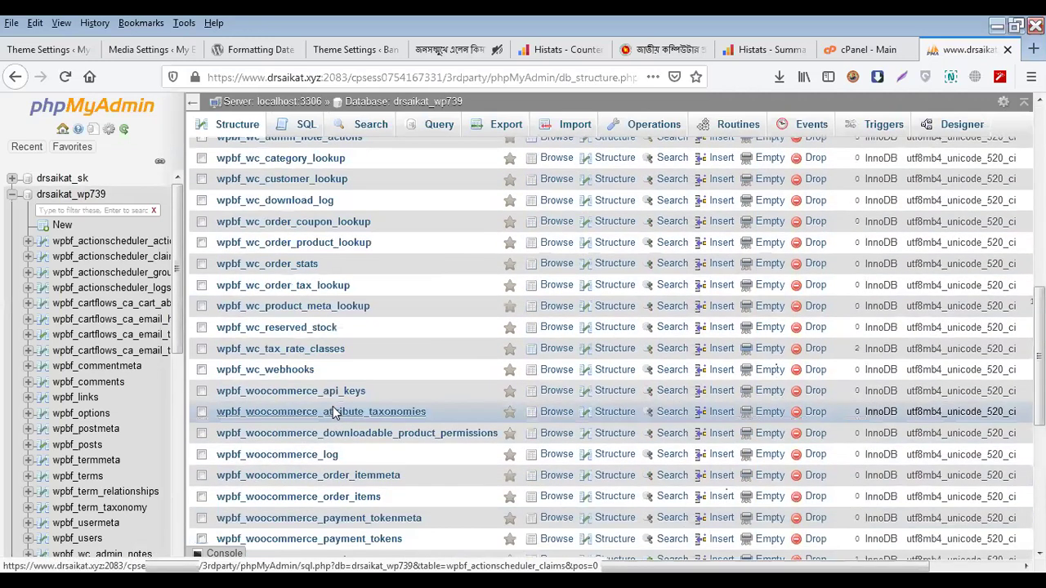
scroll(333, 412, up, 7)
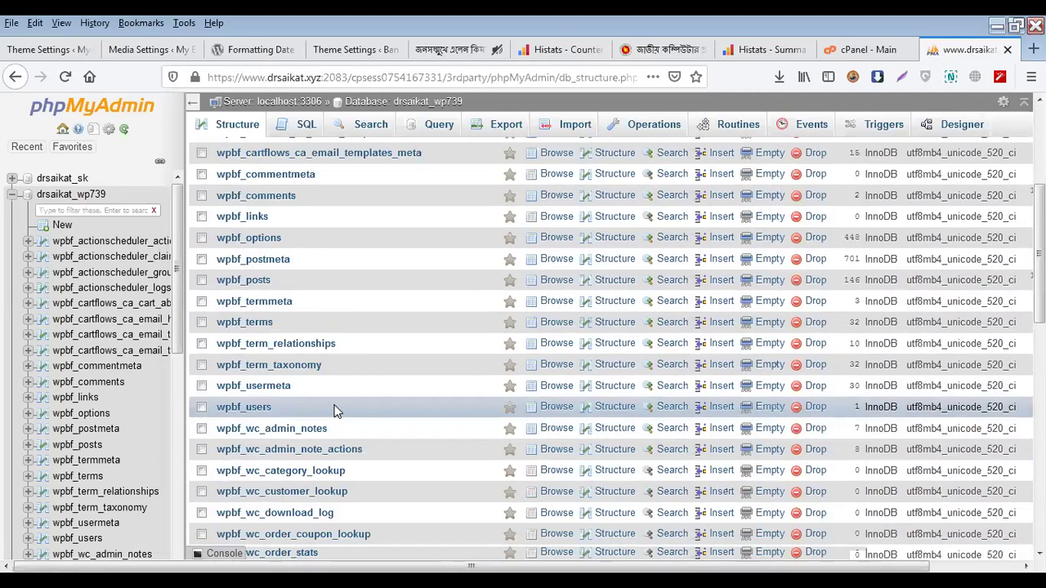
scroll(336, 411, down, 5)
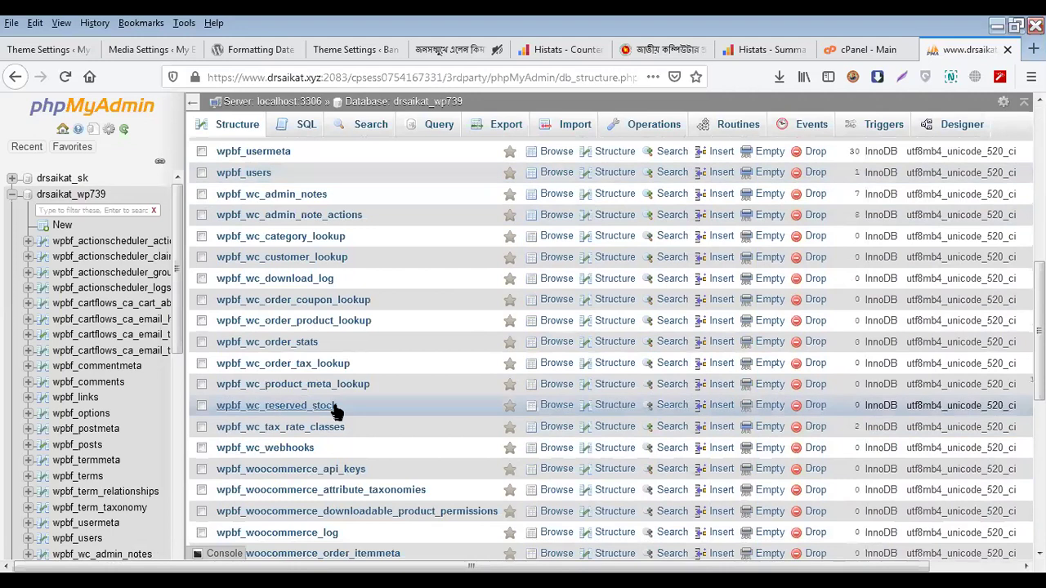
click(251, 174)
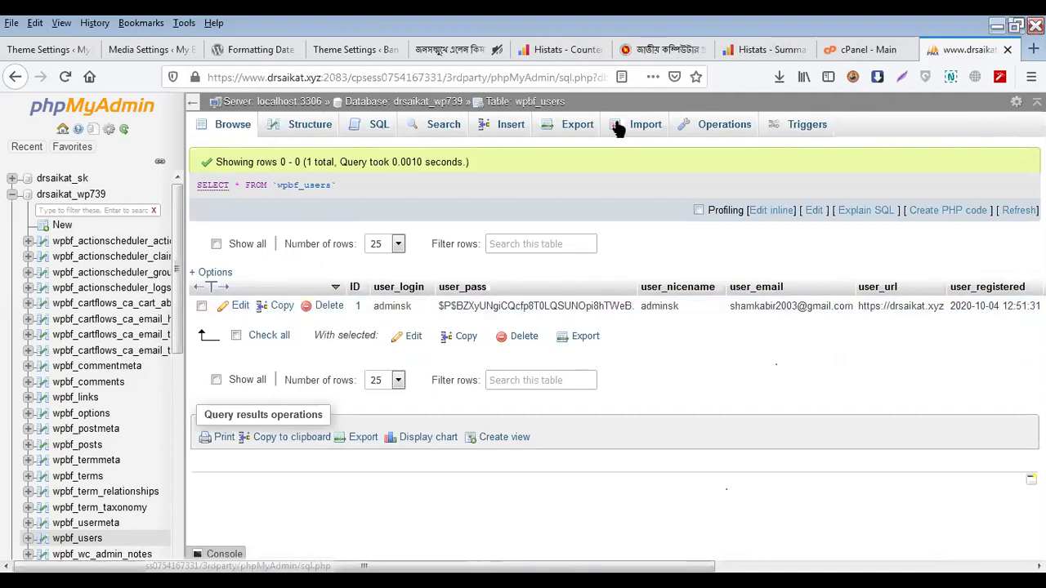
Close the phpMyAdmin and Histats summary tabs to leave the cPanel Main dashboard in front
click(1007, 49)
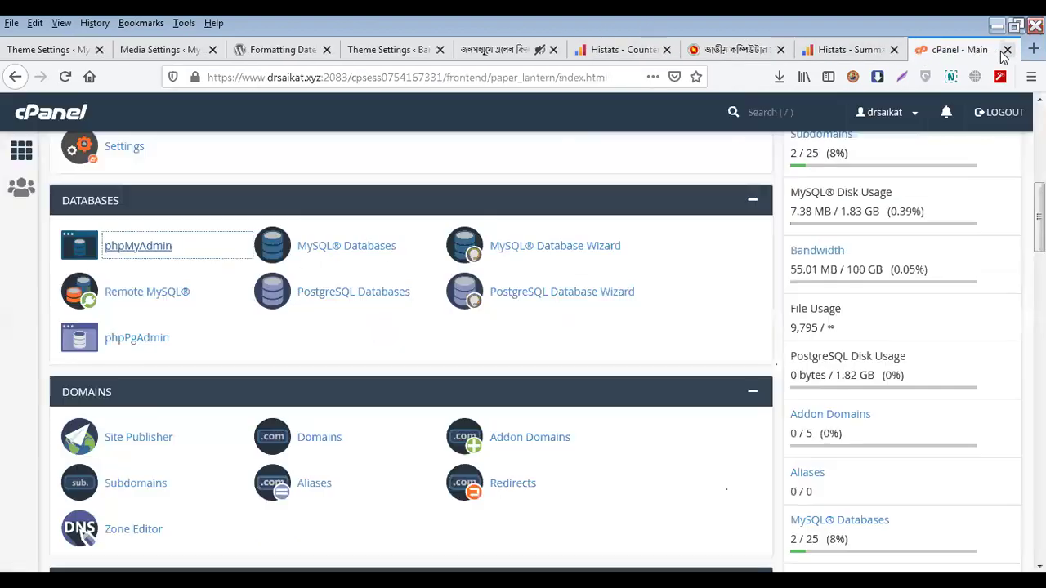
scroll(349, 273, up, 3)
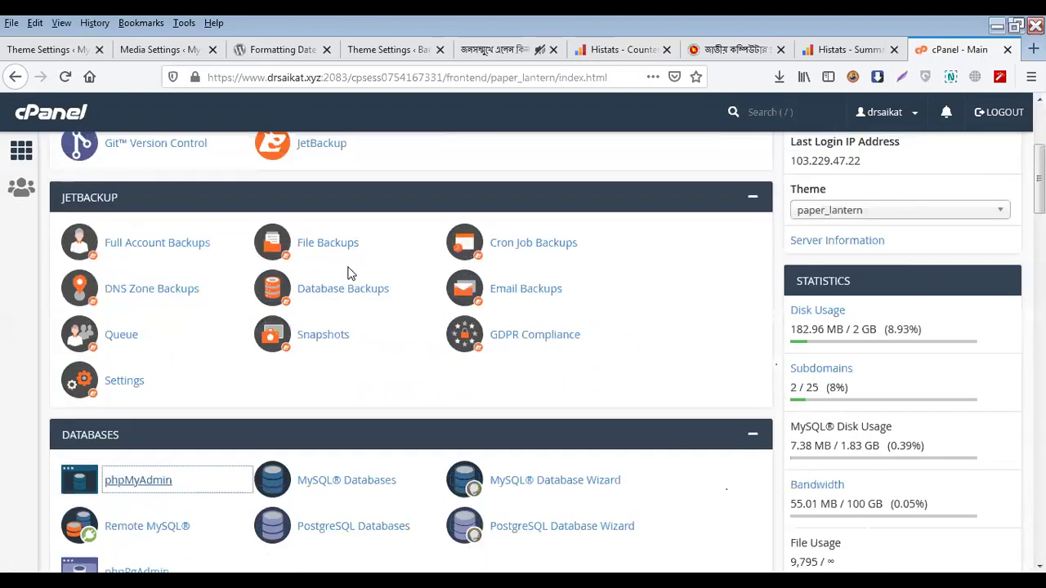
scroll(348, 273, up, 3)
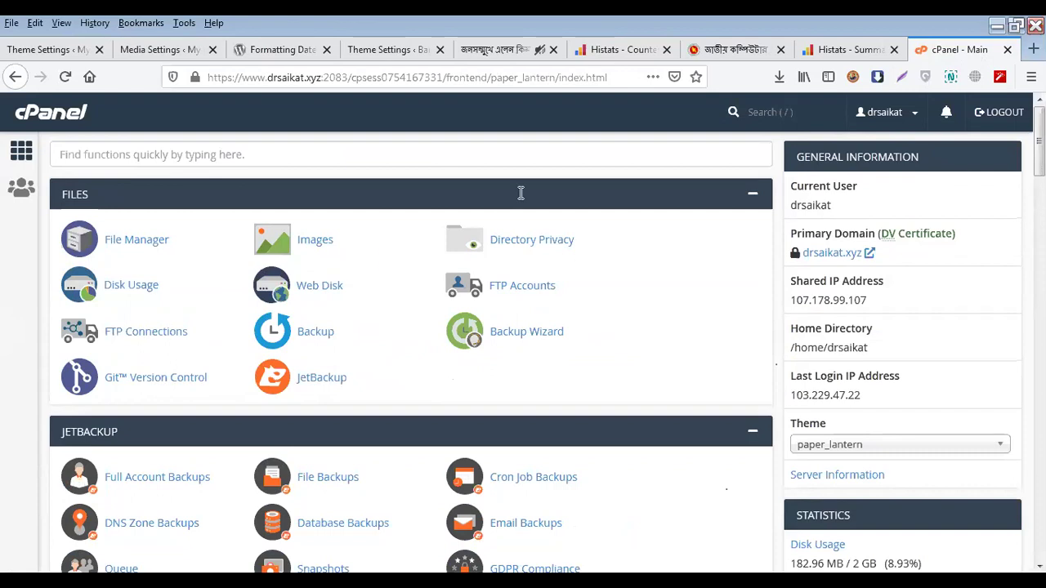
click(894, 49)
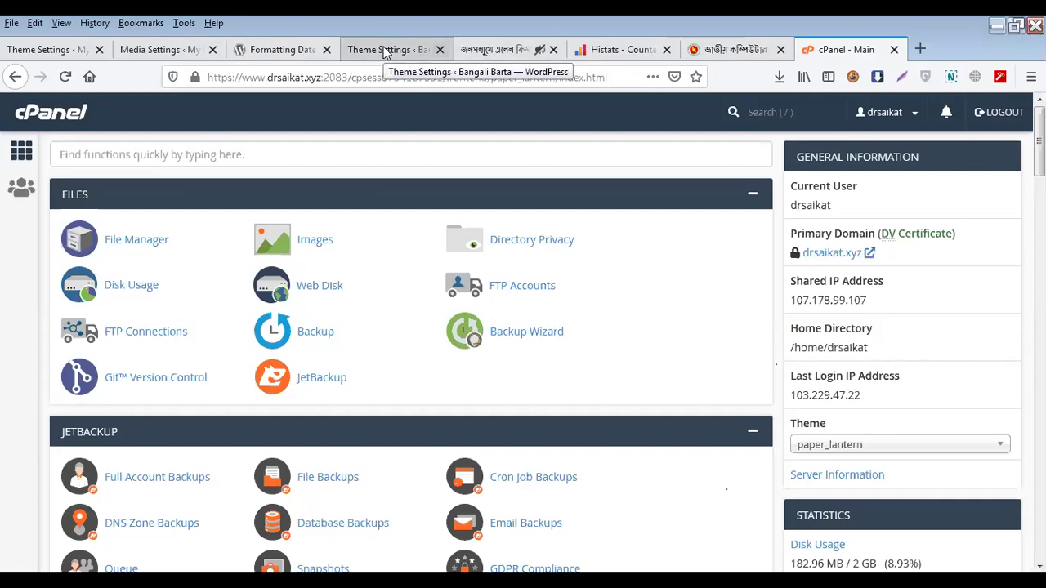
Review Sahifa's Archives Settings: Excerpt Length 50, with Date, Categories, Comments and Views meta on
click(386, 52)
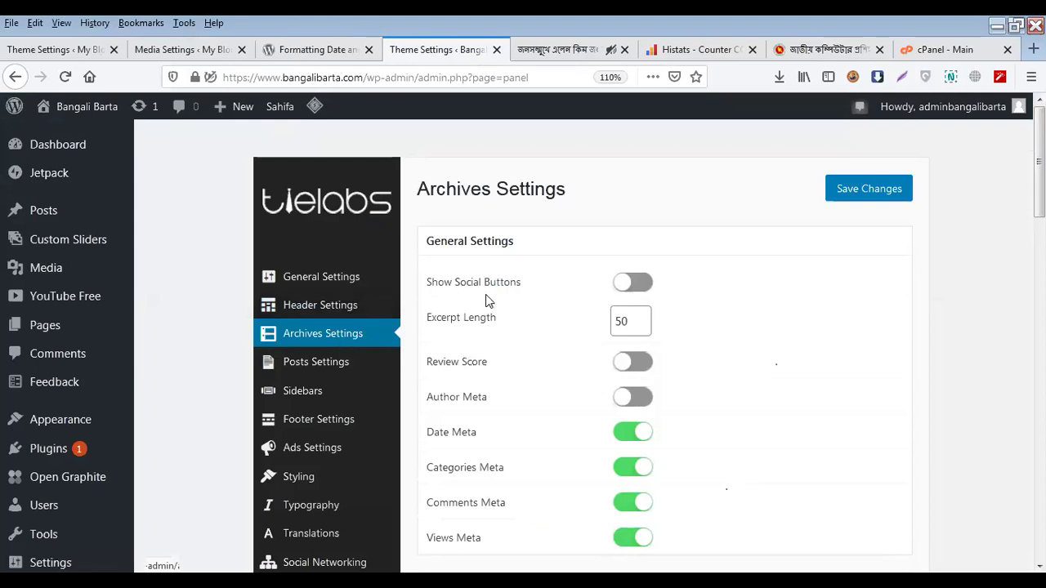
scroll(486, 315, down, 2)
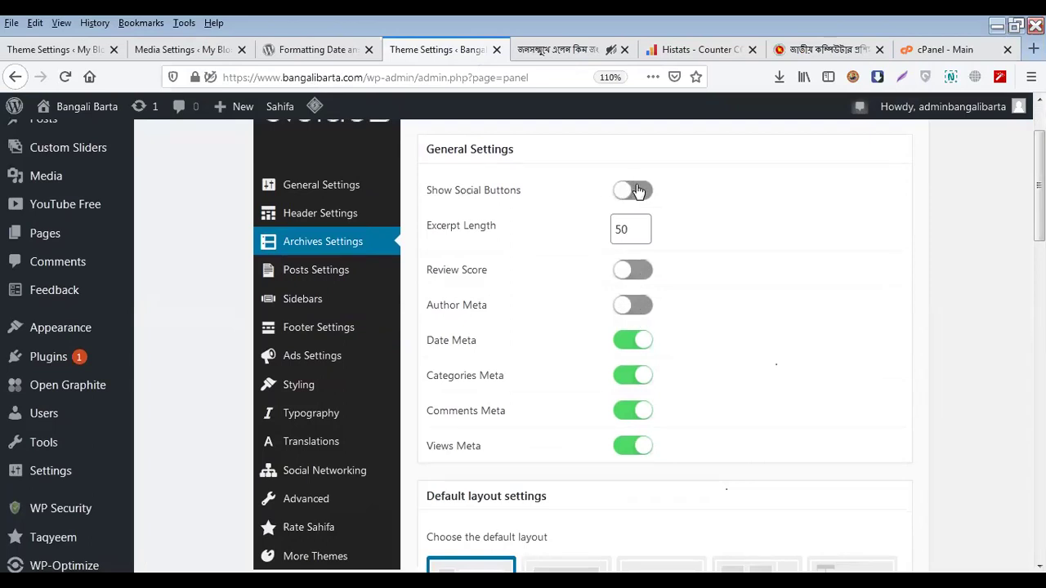
click(636, 229)
scroll(619, 400, down, 2)
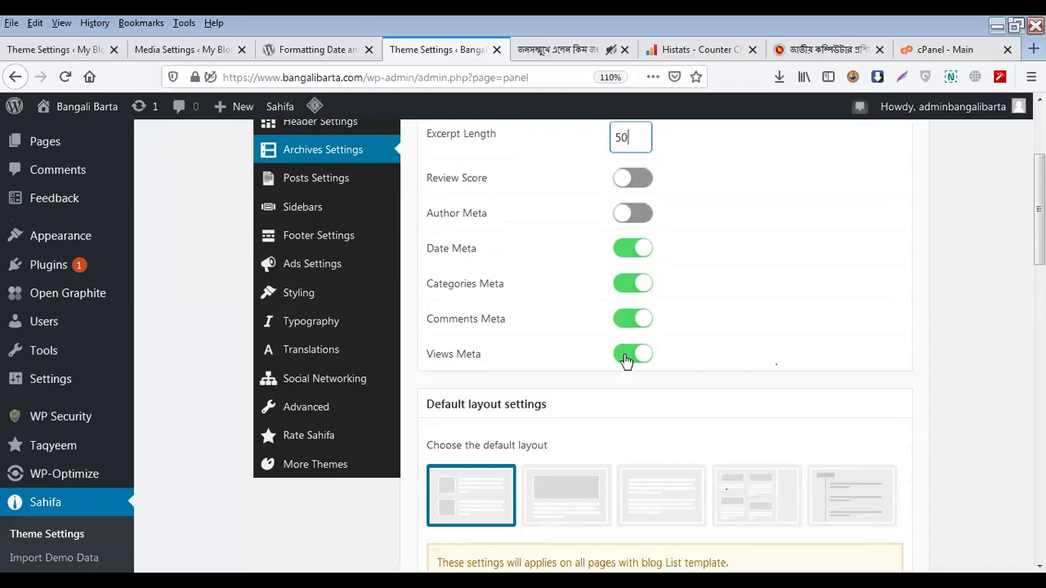
scroll(625, 360, down, 4)
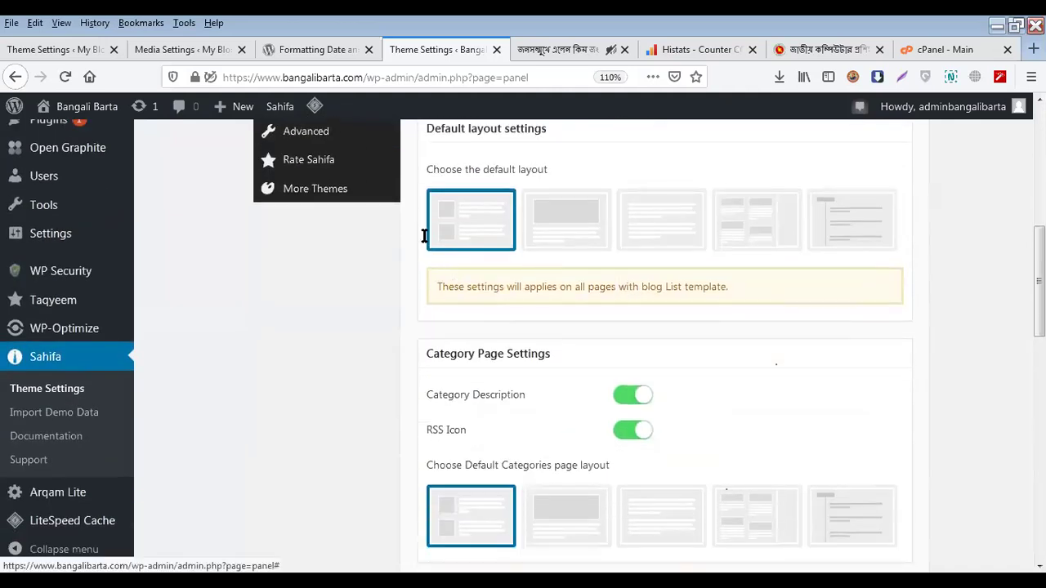
scroll(425, 245, up, 3)
scroll(474, 298, up, 4)
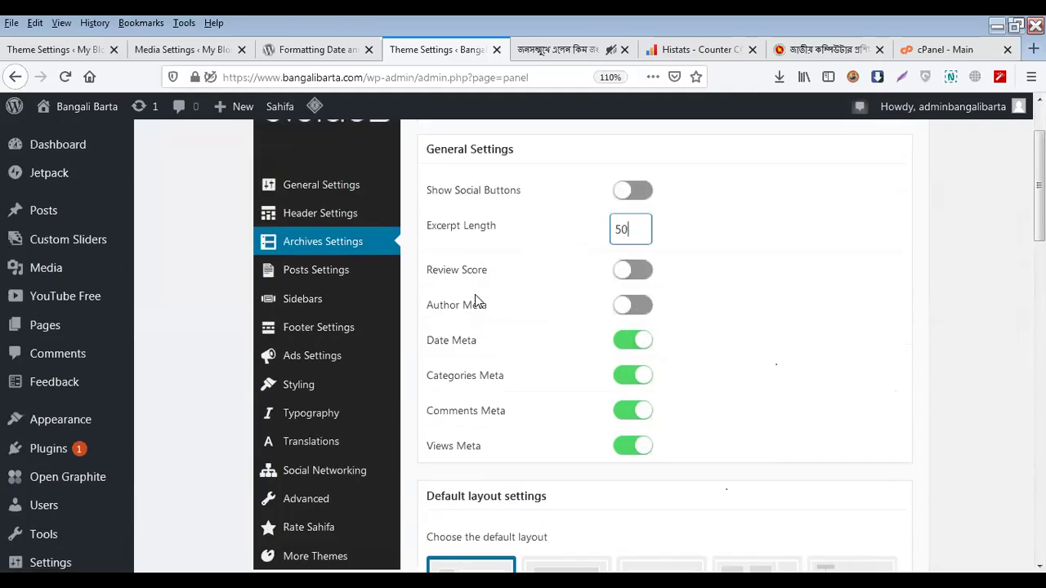
scroll(474, 302, down, 6)
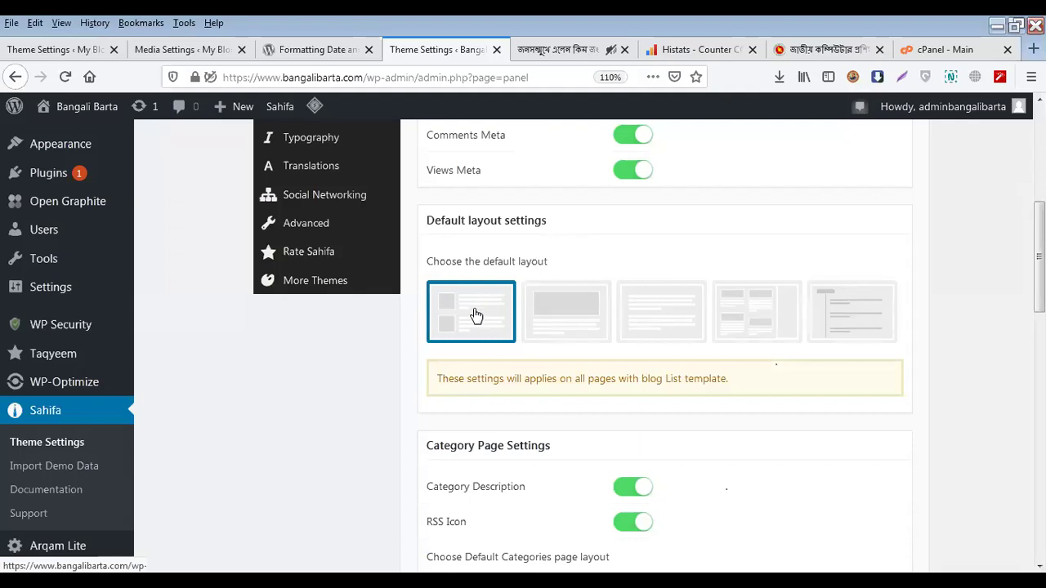
scroll(476, 316, up, 3)
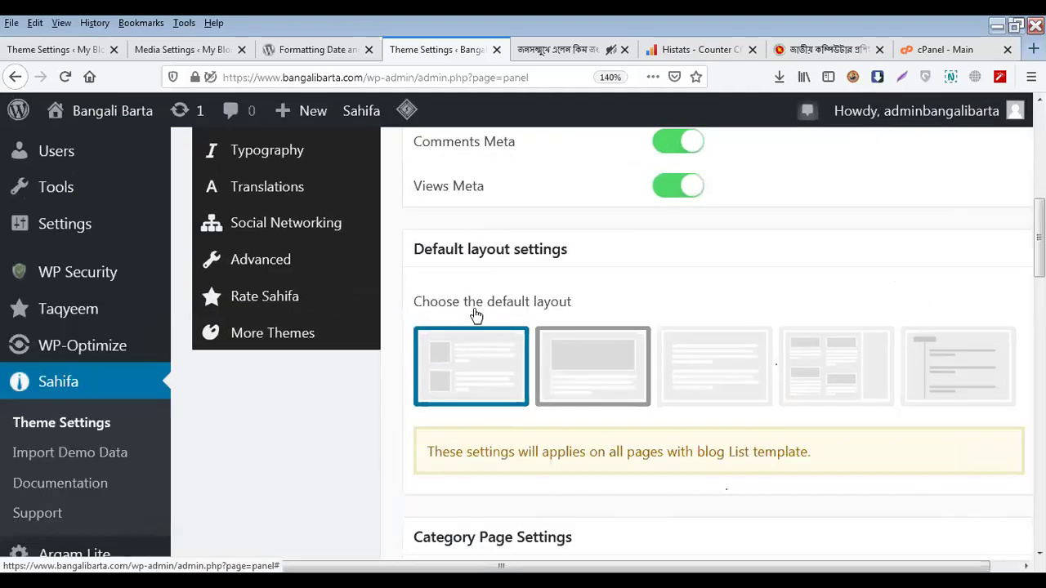
scroll(477, 315, up, 1)
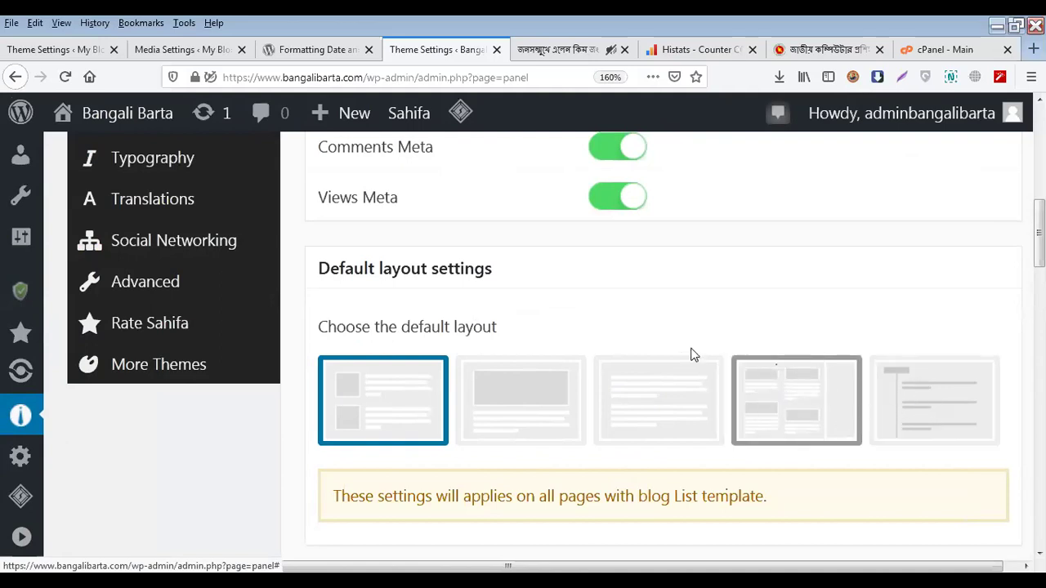
key(ctrl+minus)
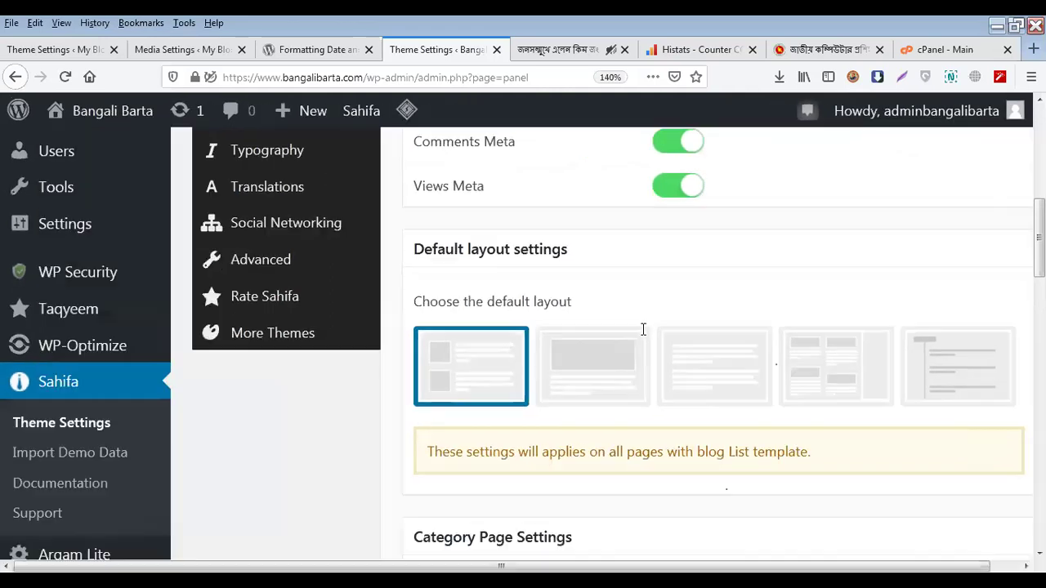
key(ctrl+minus)
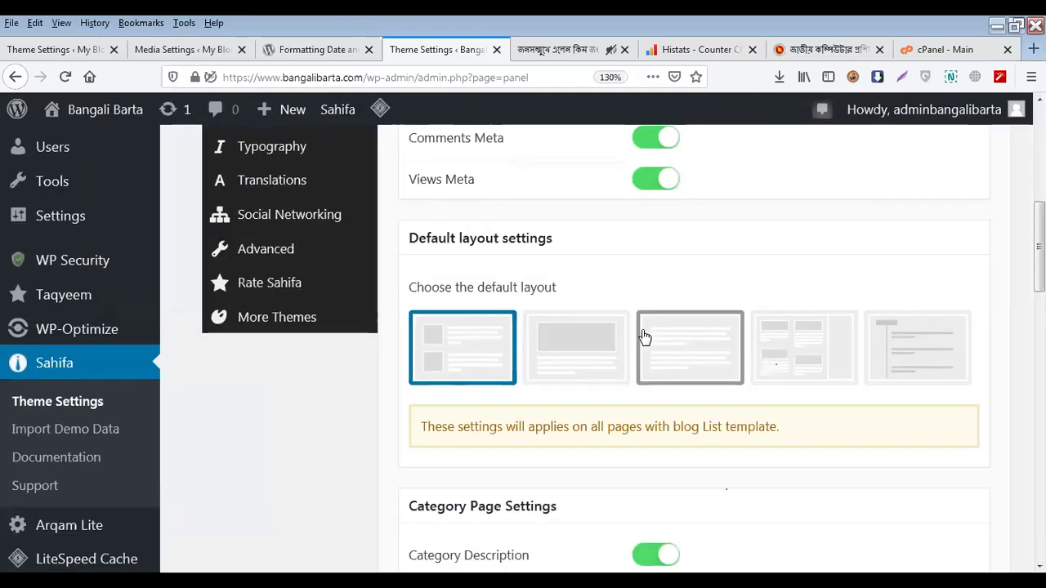
key(ctrl+minus)
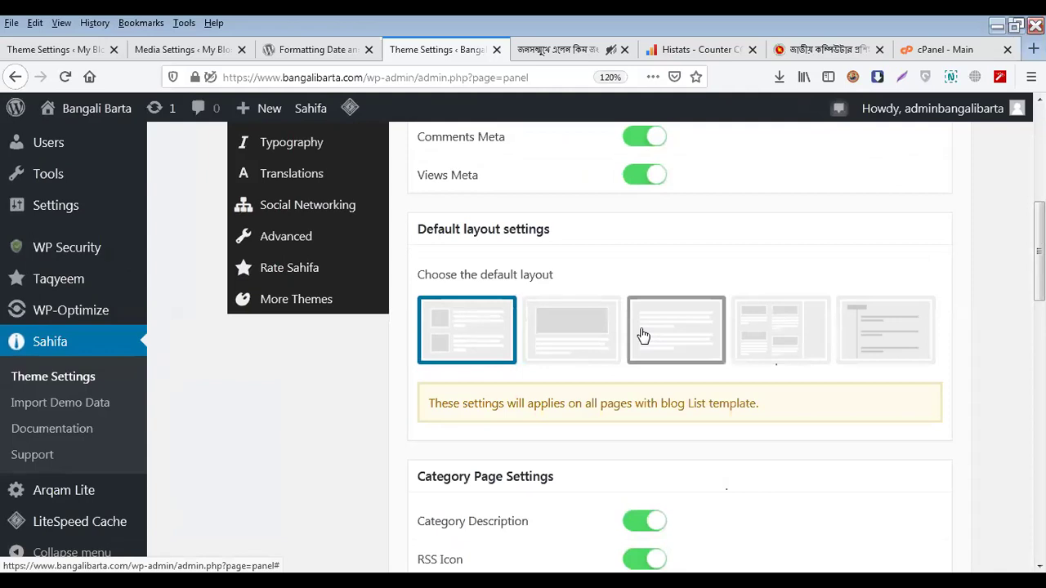
scroll(614, 325, down, 2)
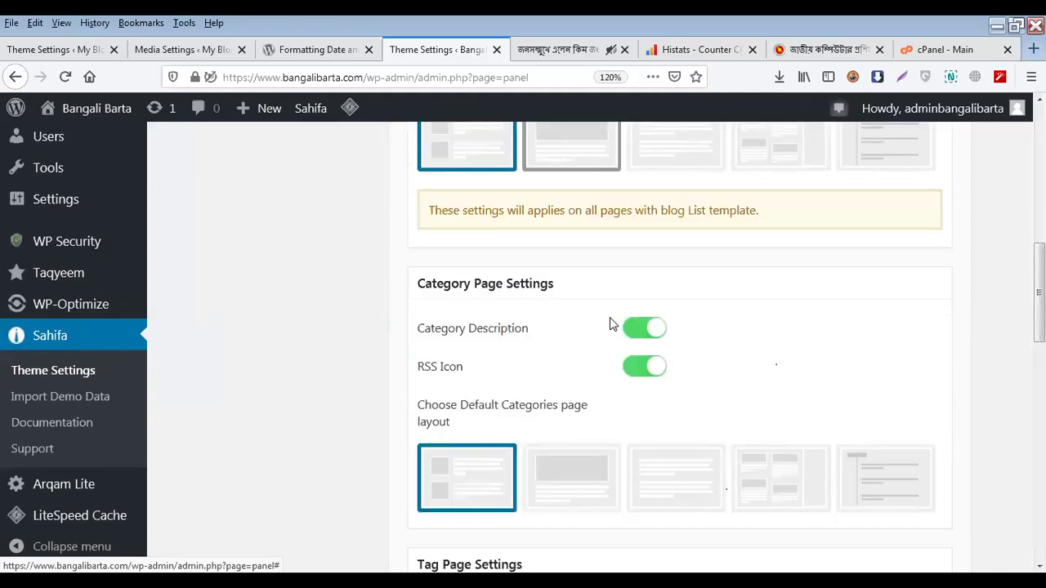
scroll(610, 324, down, 1)
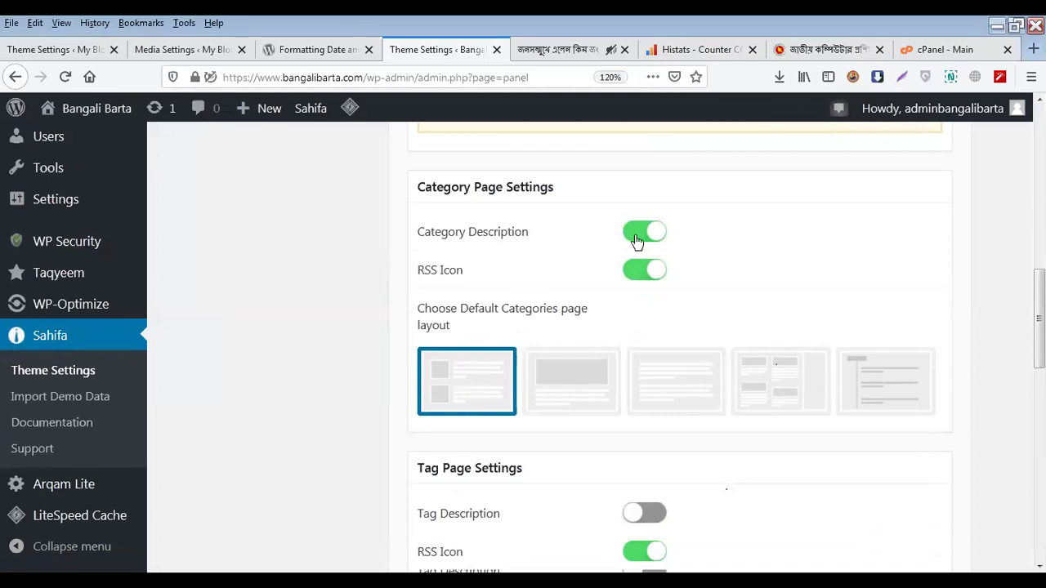
Search Google for 'RSS' using the RSS Icon label text
triple_click(438, 269)
right_click(435, 272)
click(468, 324)
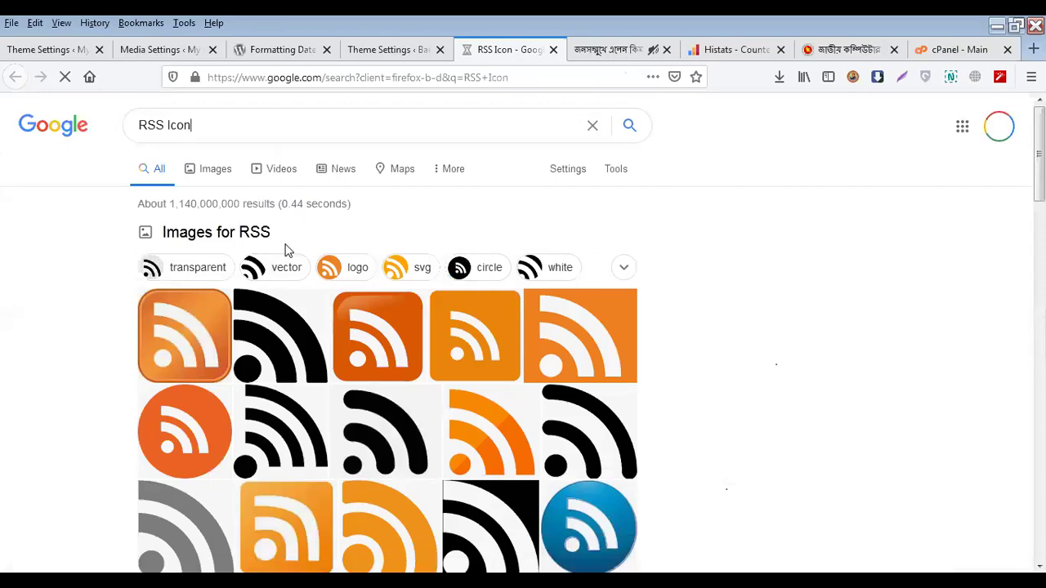
key(BackSpace)
key(BackSpace)
key(BackSpace)
key(BackSpace)
key(BackSpace)
key(Escape)
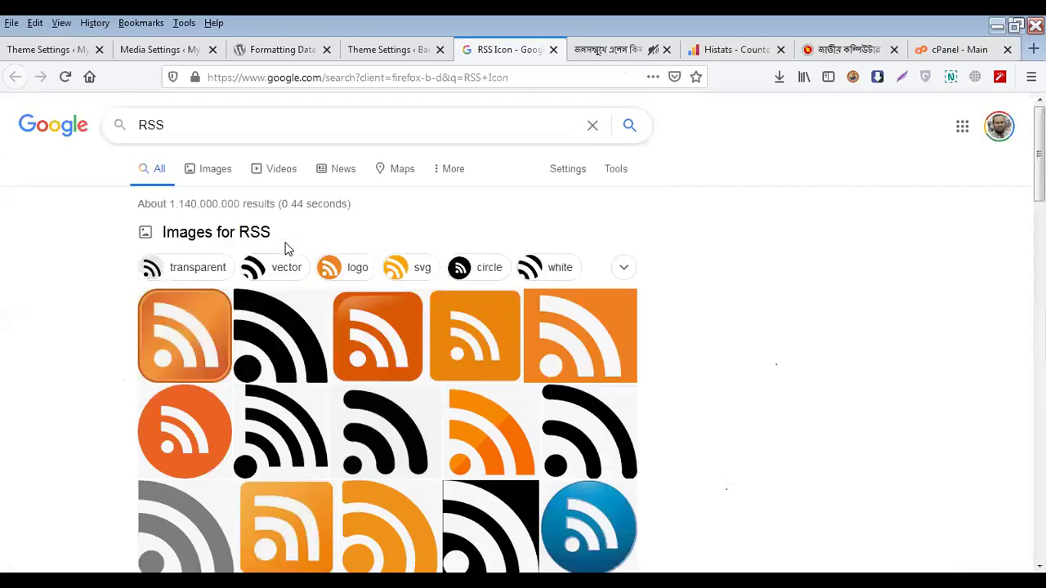
key(Return)
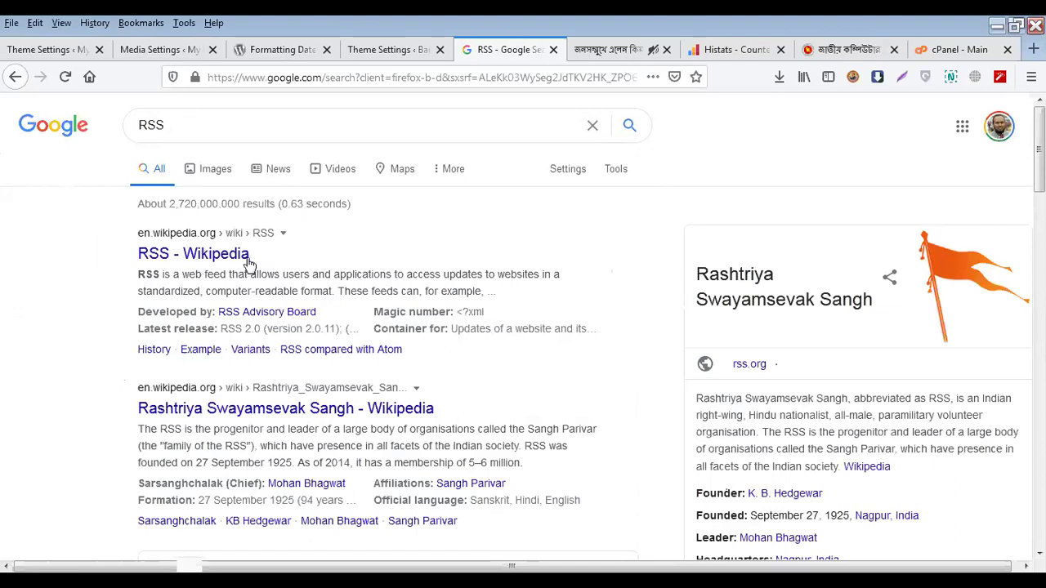
Search Google for feedburner, open FeedBurner's My Feeds page, then return to the theme settings
click(247, 127)
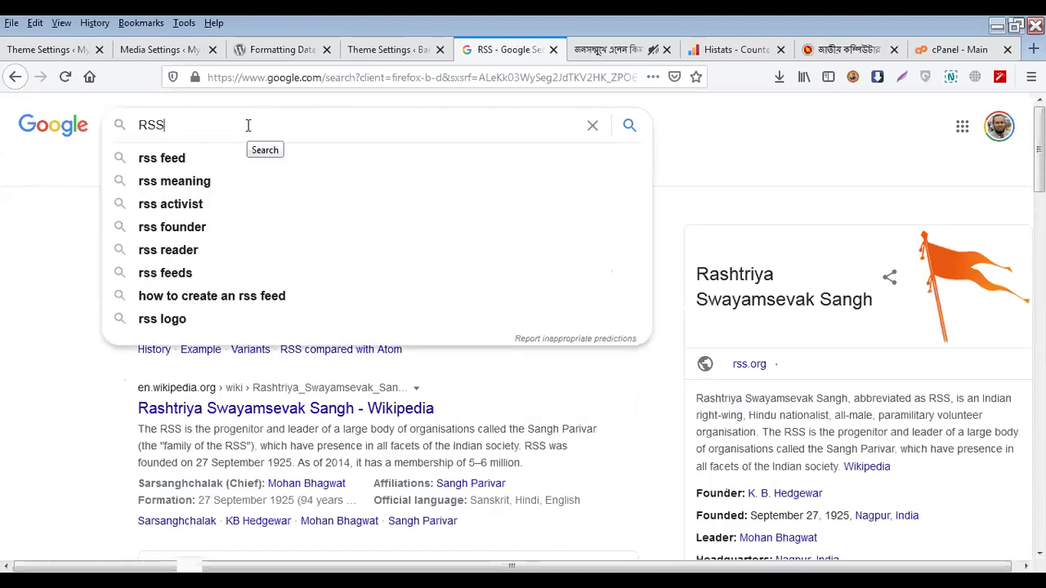
key(ctrl+a)
text(fe)
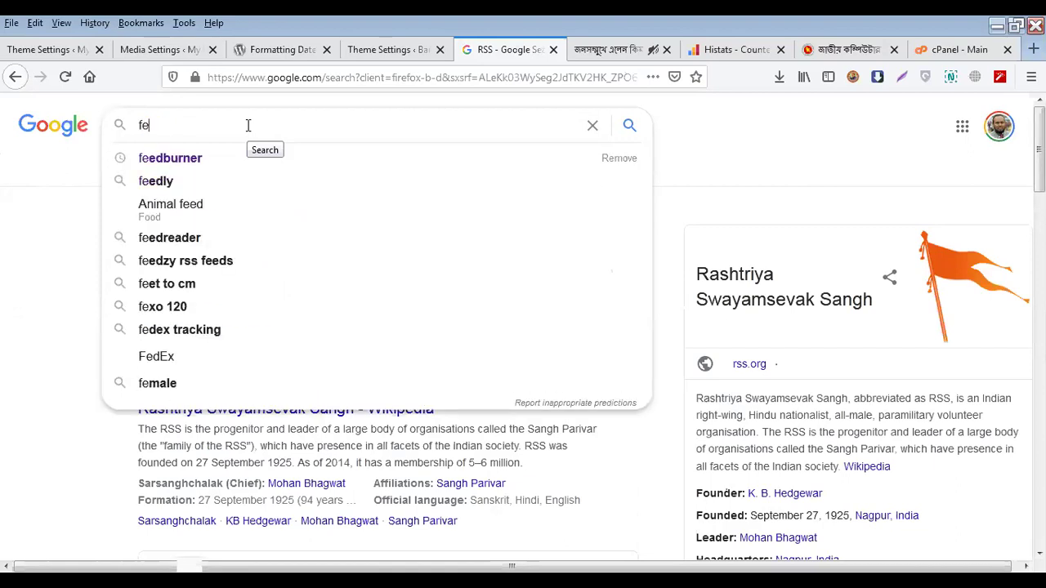
key(Down)
key(Return)
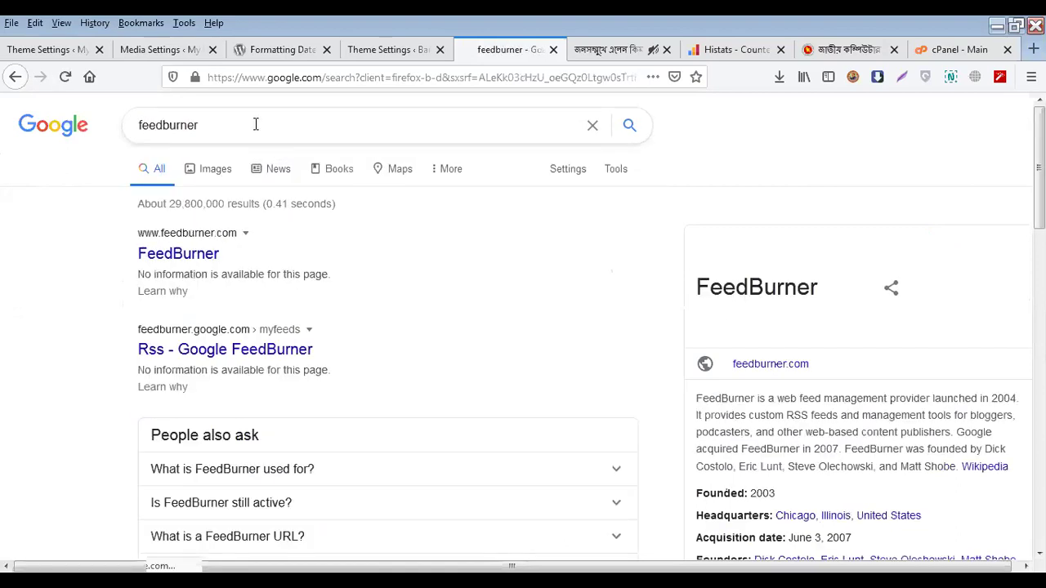
click(182, 257)
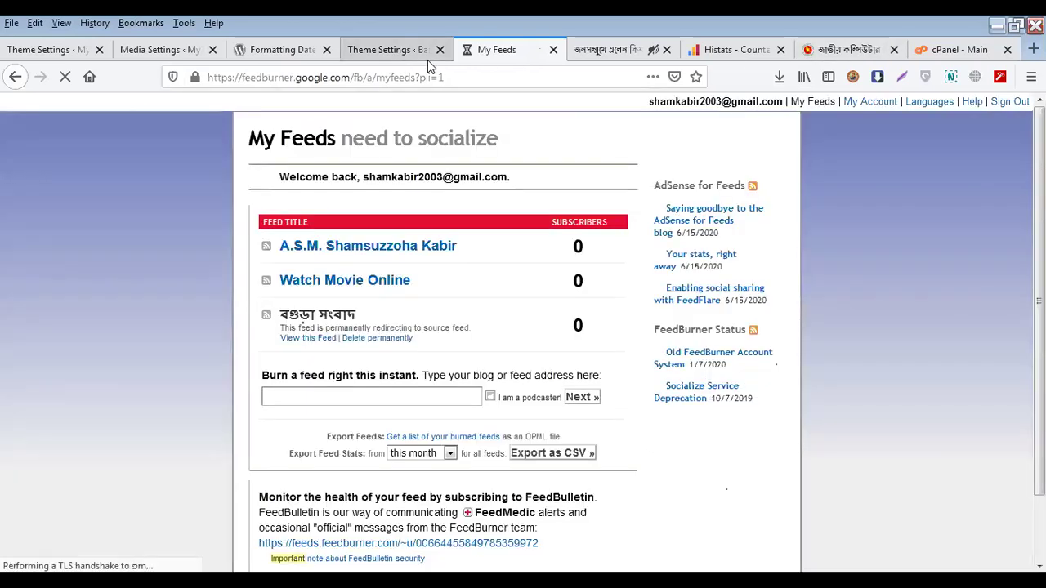
click(376, 48)
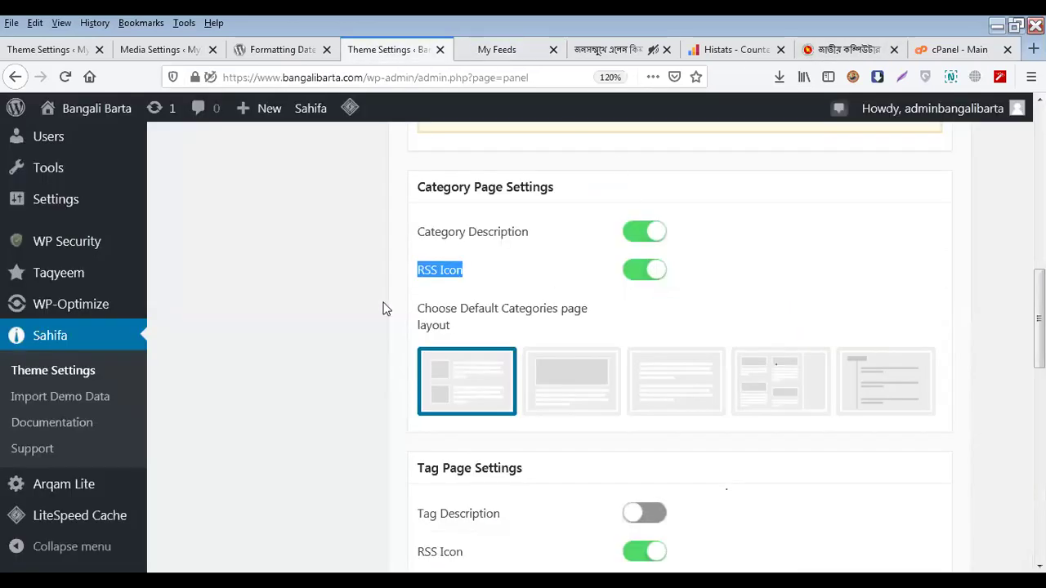
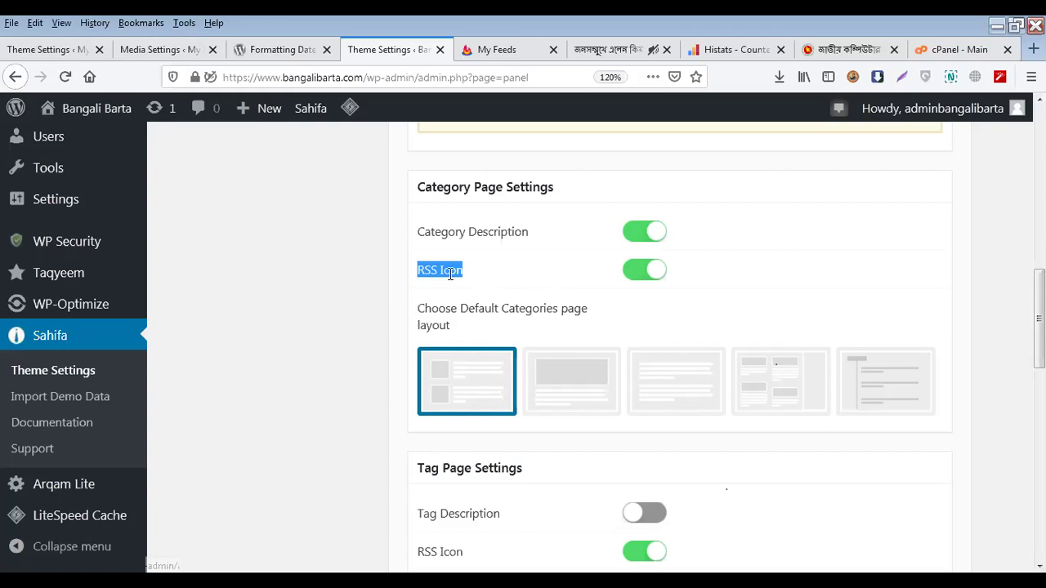
Scroll through Archives Settings: Excerpt Length 50, with date, categories and comments meta on
scroll(629, 291, down, 2)
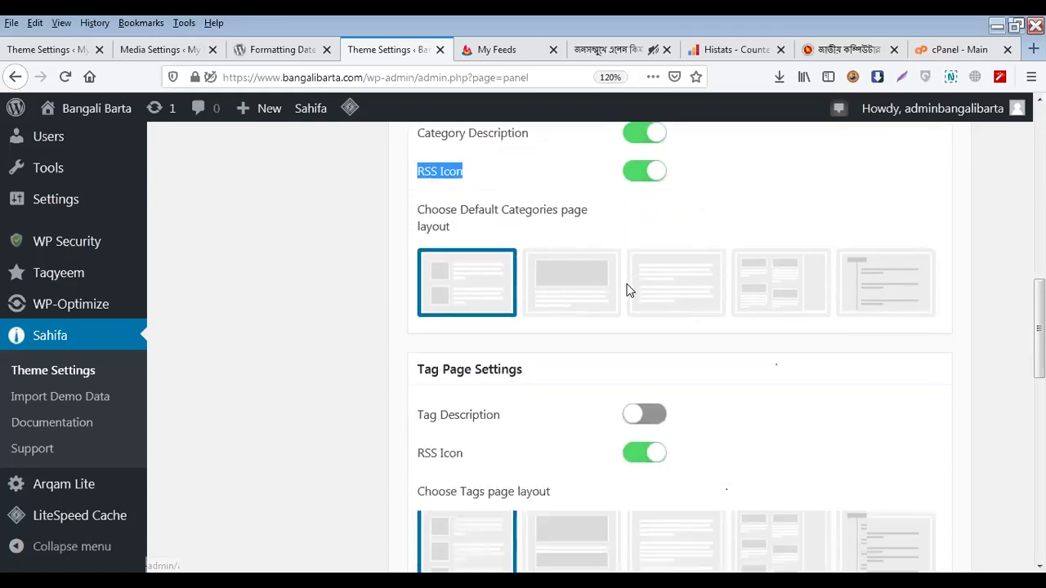
scroll(628, 290, down, 2)
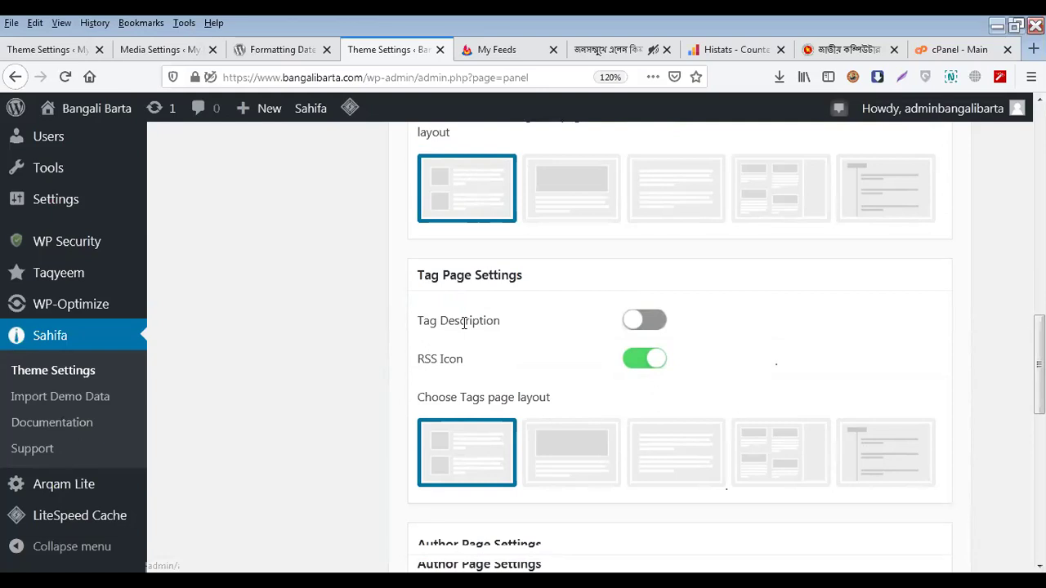
scroll(626, 341, down, 5)
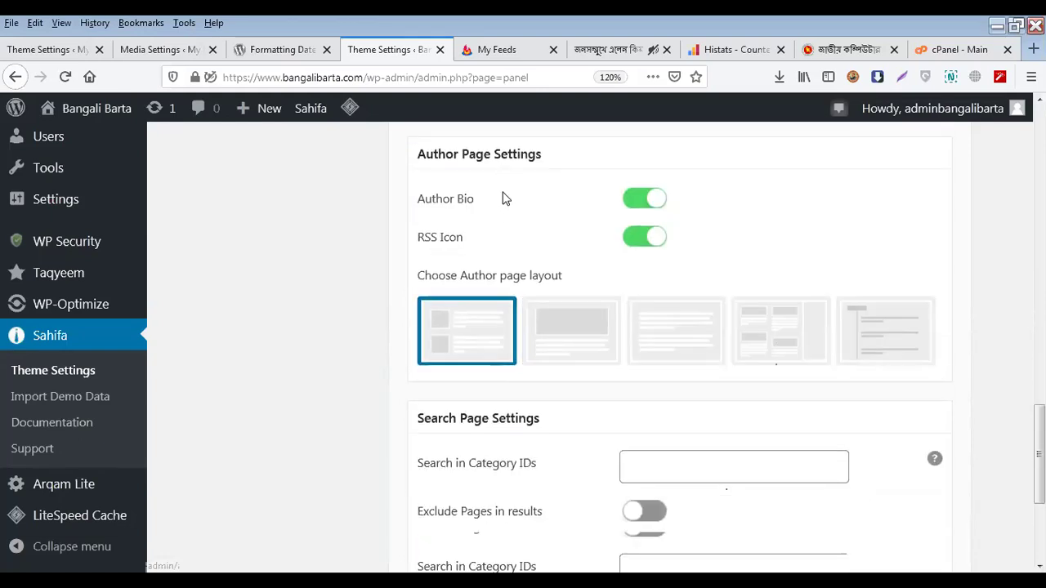
scroll(497, 245, up, 2)
scroll(494, 358, down, 1)
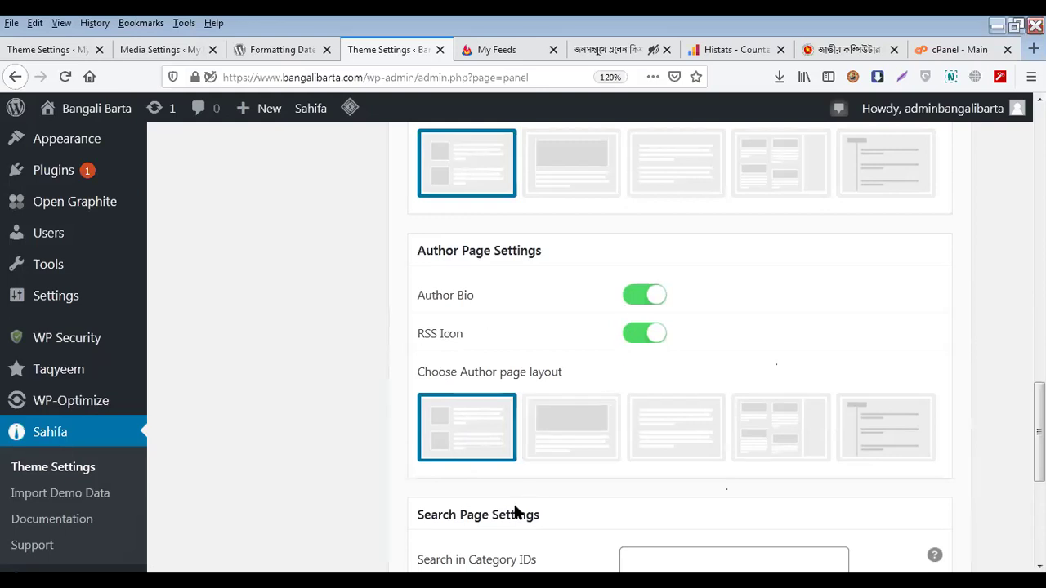
scroll(643, 360, down, 3)
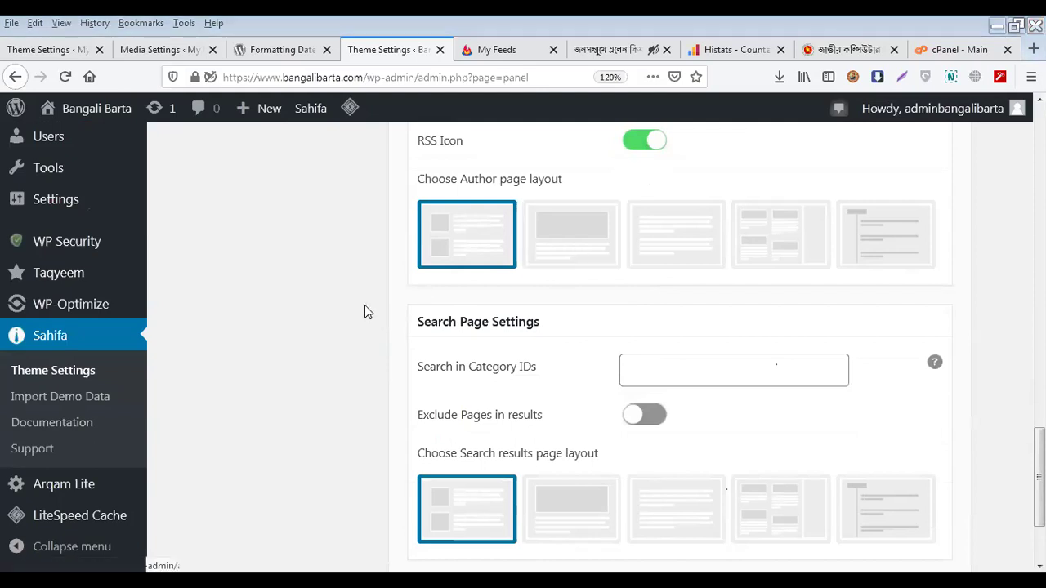
scroll(400, 319, down, 3)
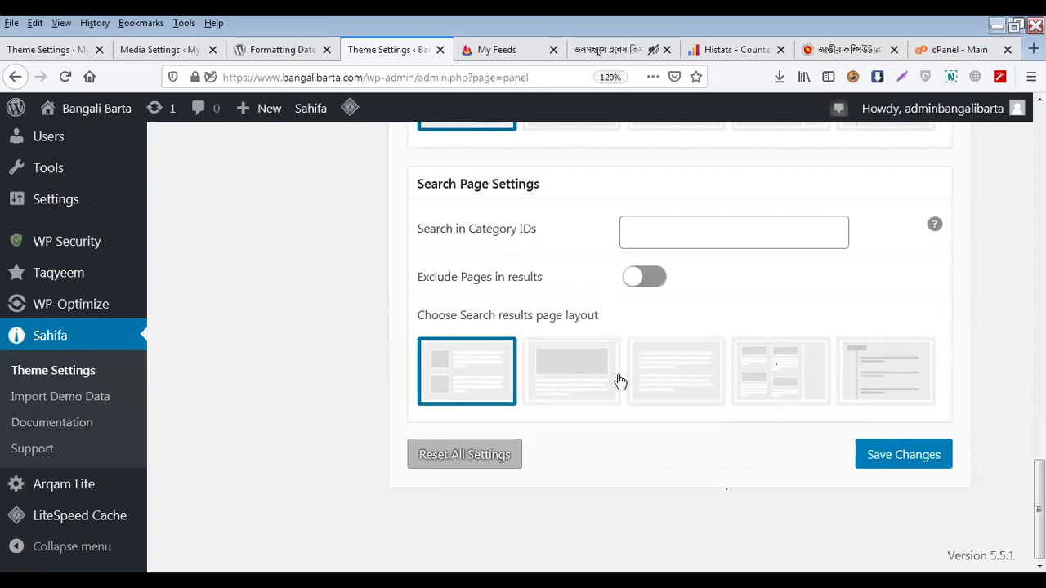
Return to the top of the panel and open the theme's Posts Settings section
scroll(516, 393, up, 5)
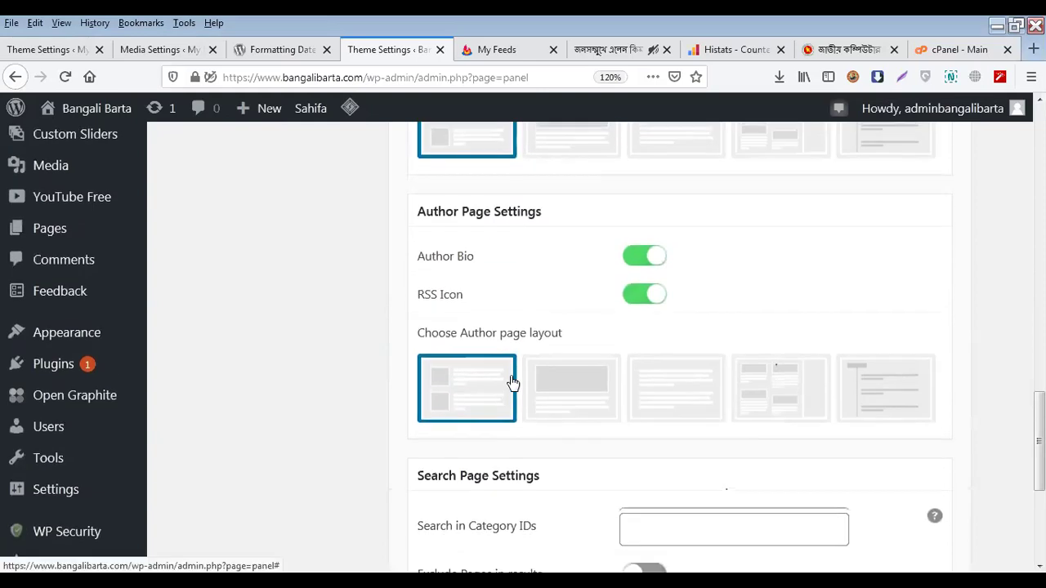
scroll(511, 380, up, 3)
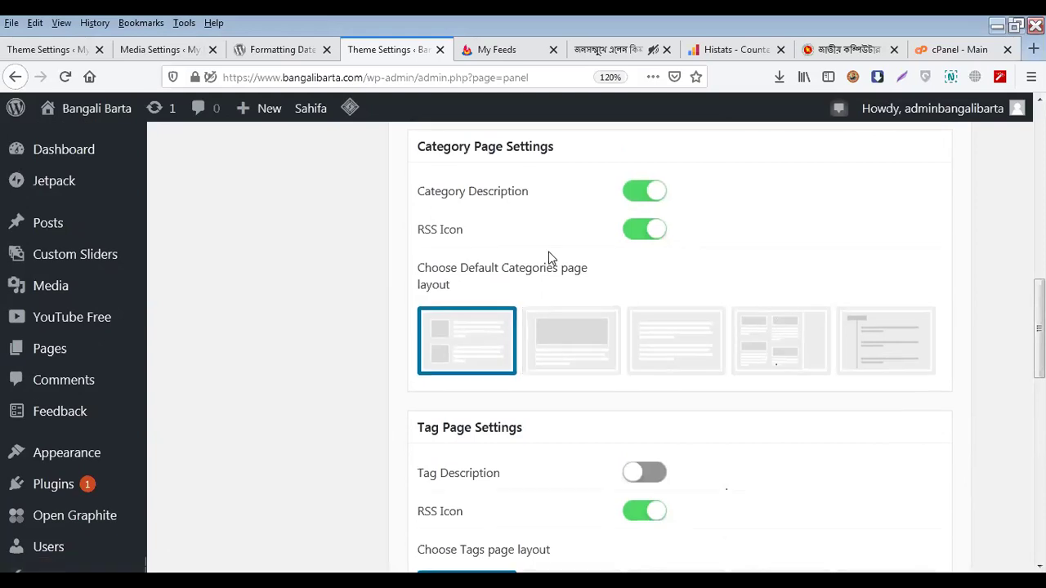
scroll(549, 261, up, 10)
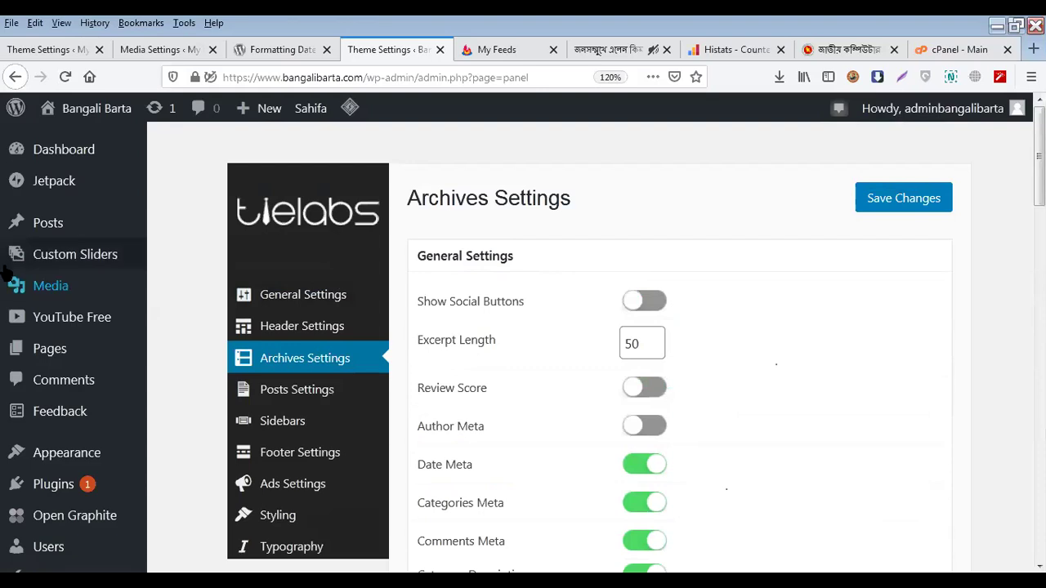
mouse_move(36, 232)
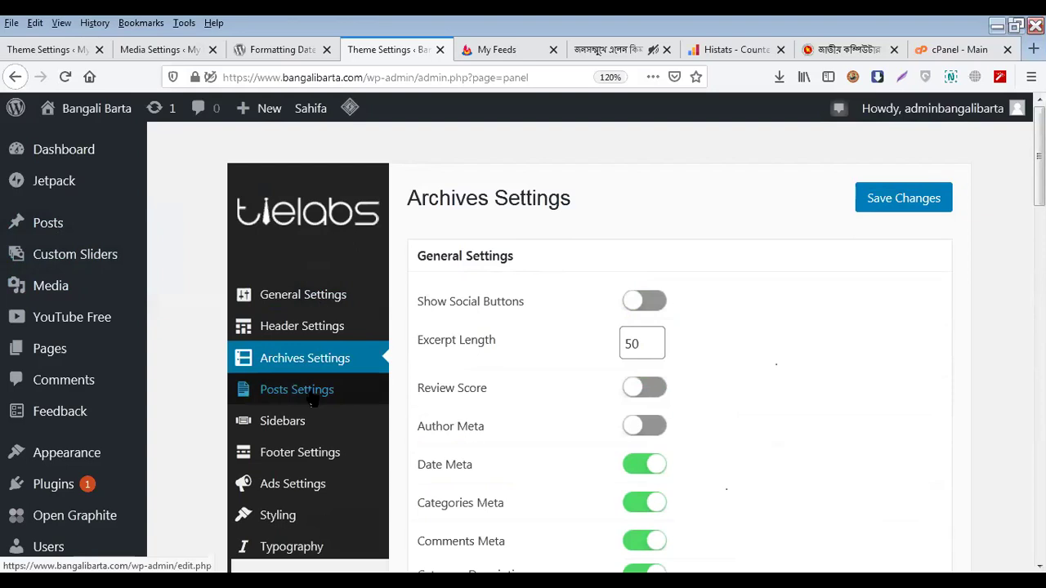
click(312, 392)
Review the Posts Settings toggles: Next/Prev Articles, OG Meta and Post Meta enabled
scroll(613, 284, down, 2)
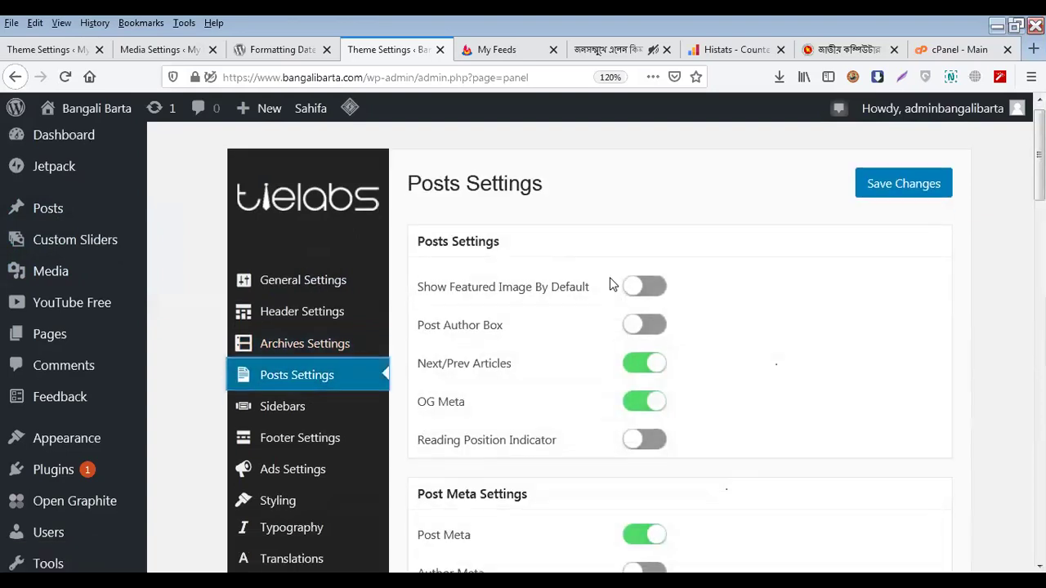
scroll(615, 280, up, 2)
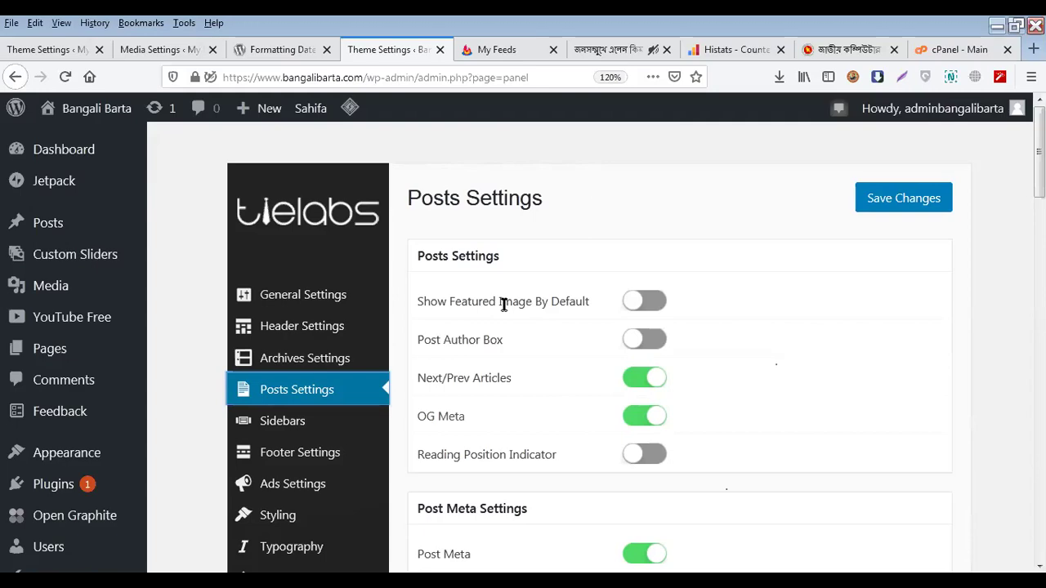
Compare the live article's prev/next links and share buttons with the Posts Settings toggles
click(614, 52)
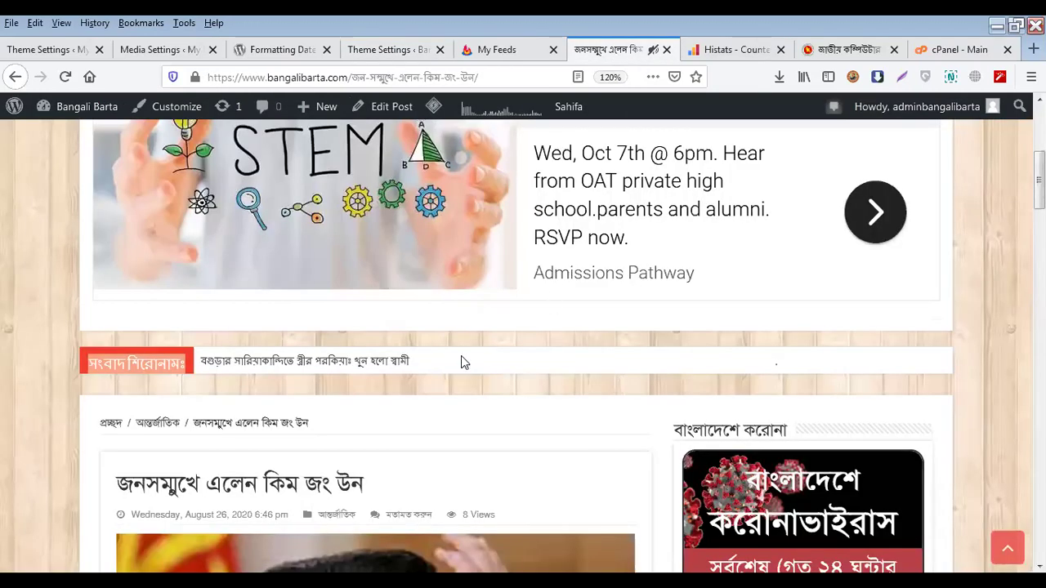
scroll(425, 376, down, 10)
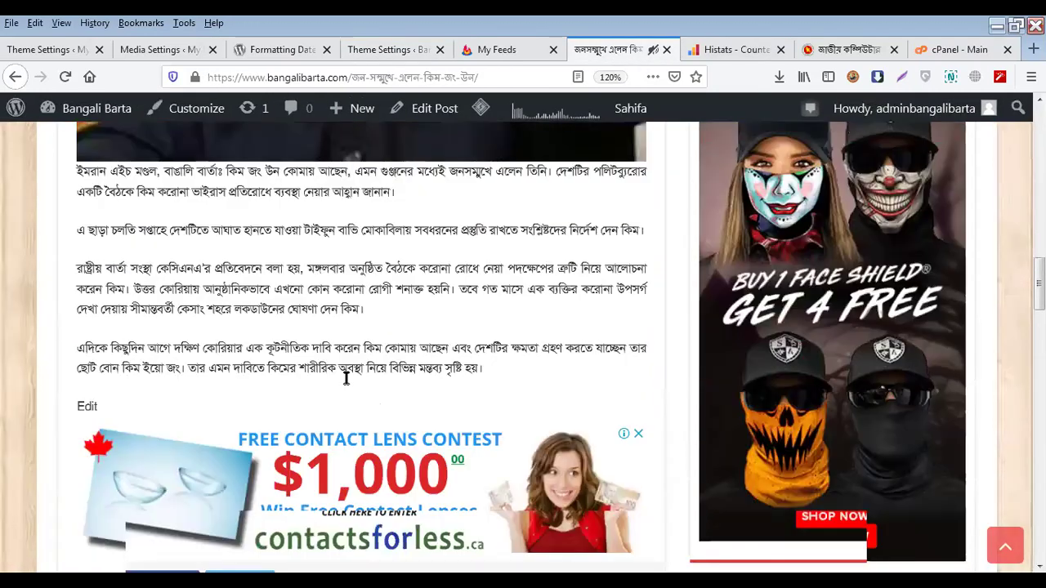
scroll(346, 378, up, 2)
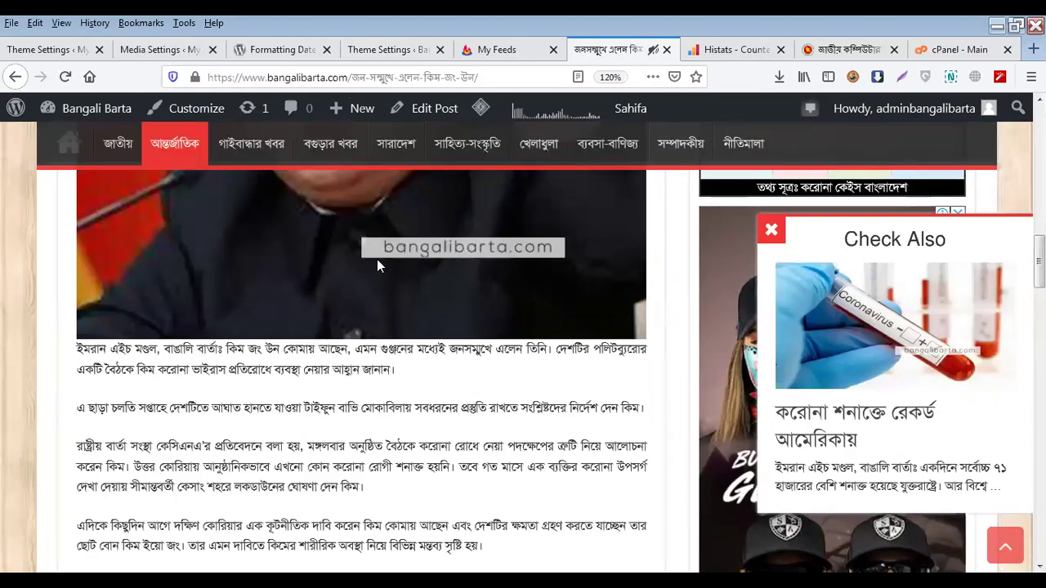
click(406, 50)
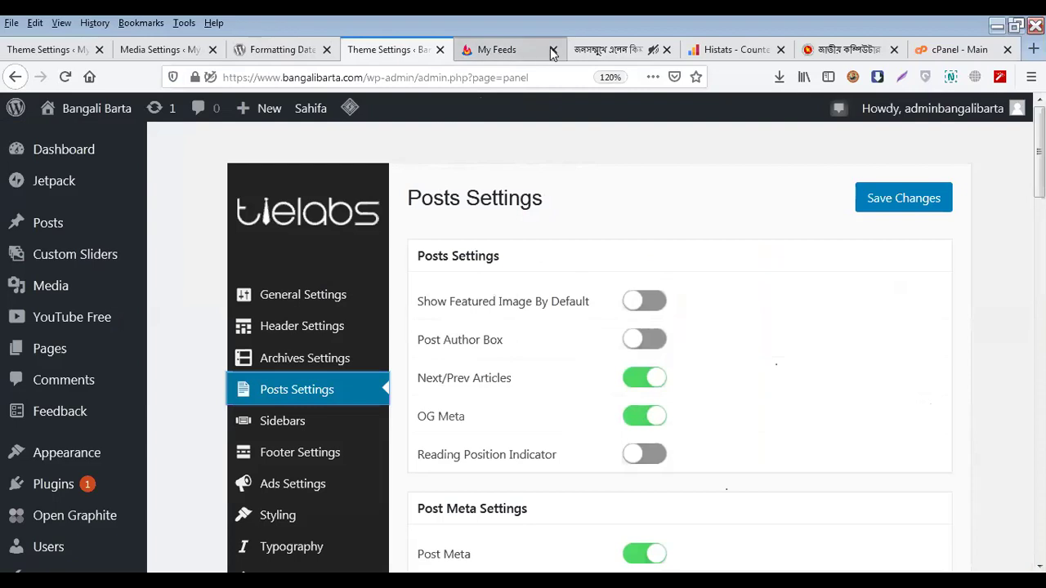
click(601, 49)
scroll(158, 420, up, 5)
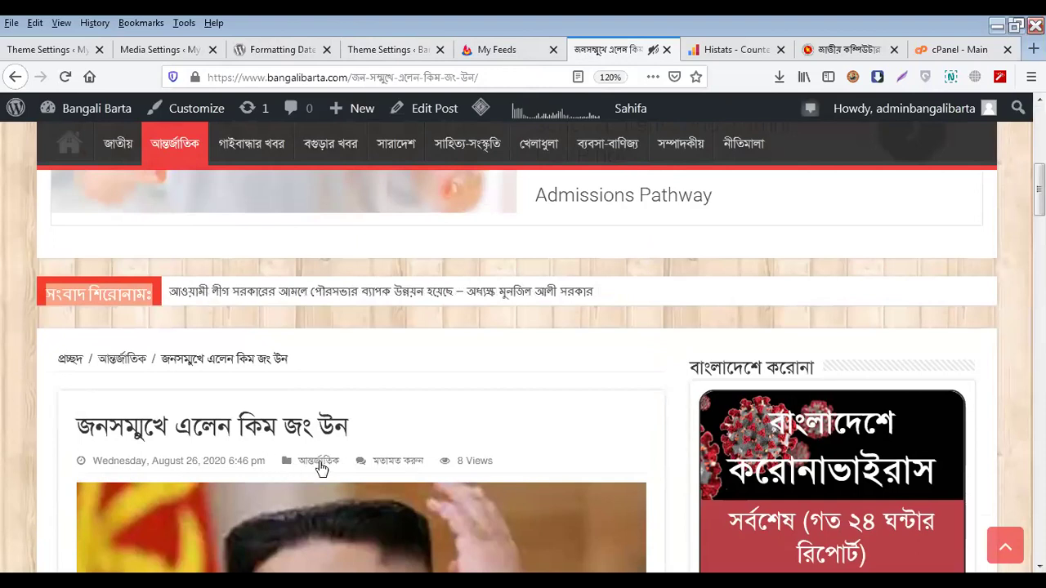
click(399, 49)
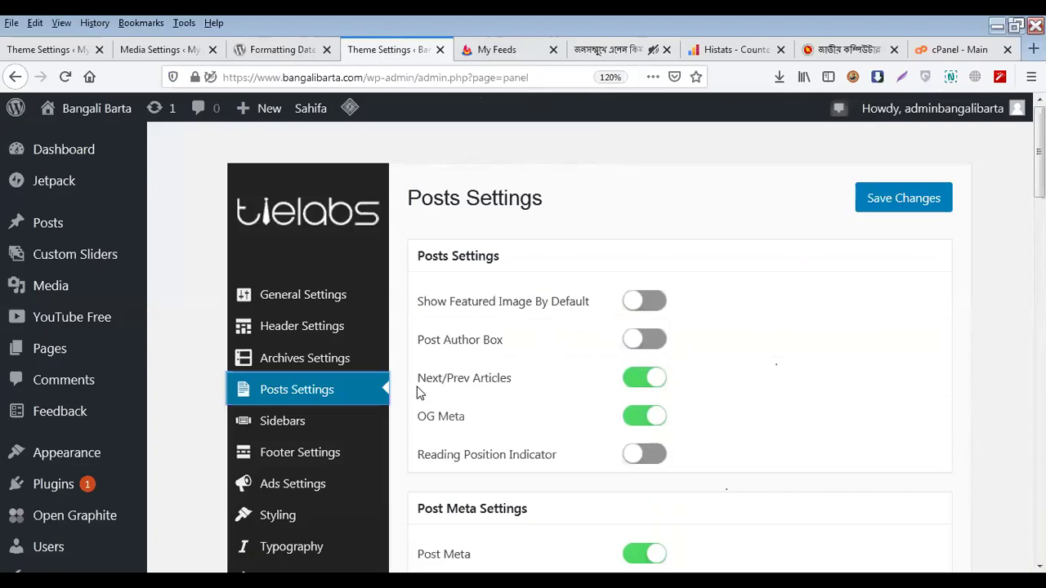
click(609, 49)
scroll(261, 416, down, 5)
scroll(260, 417, down, 10)
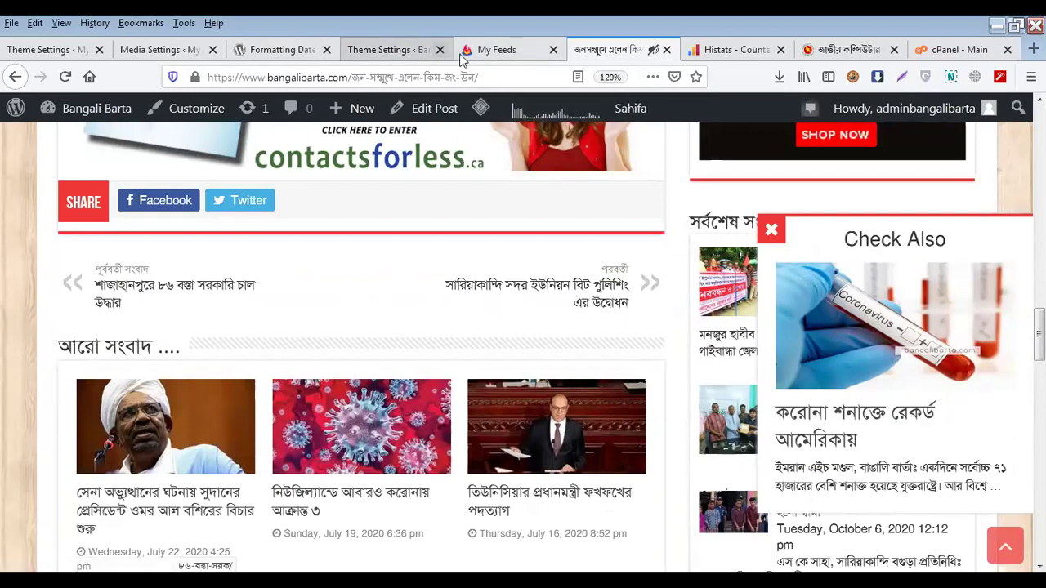
Close the My Feeds tab and settle back on the Sahifa Posts Settings
click(554, 50)
click(398, 57)
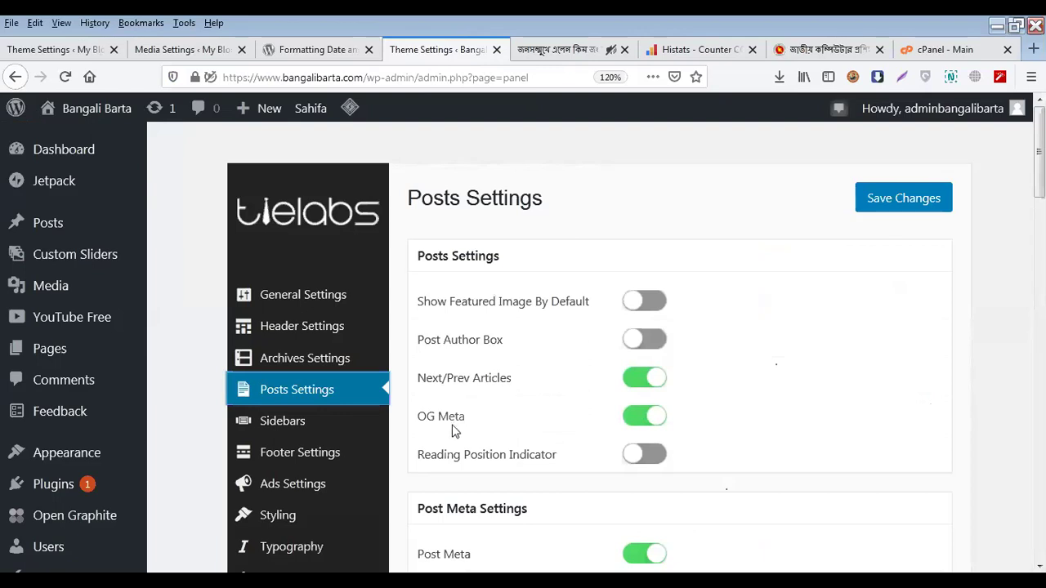
scroll(573, 428, down, 2)
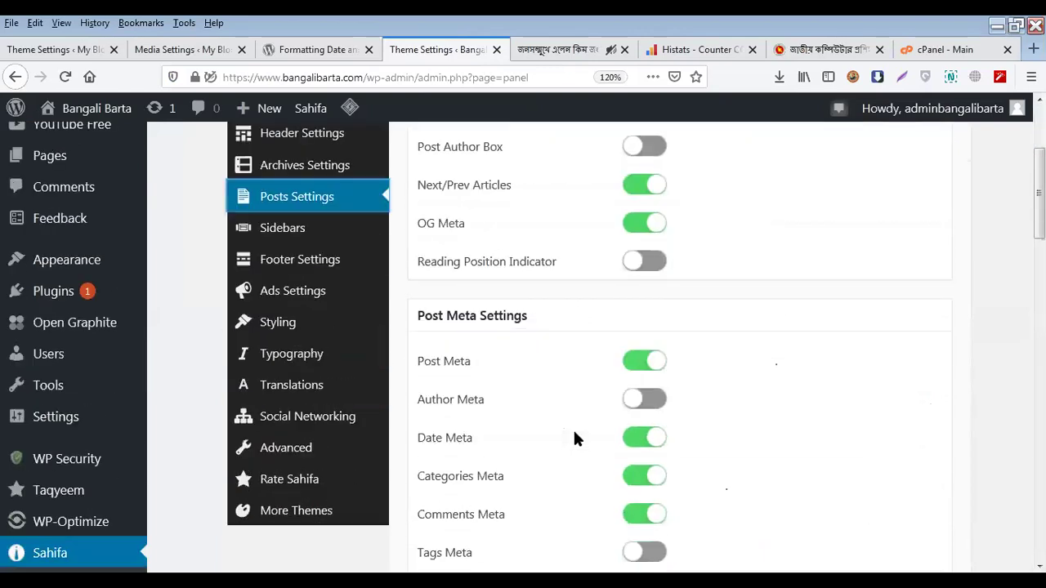
scroll(573, 428, up, 2)
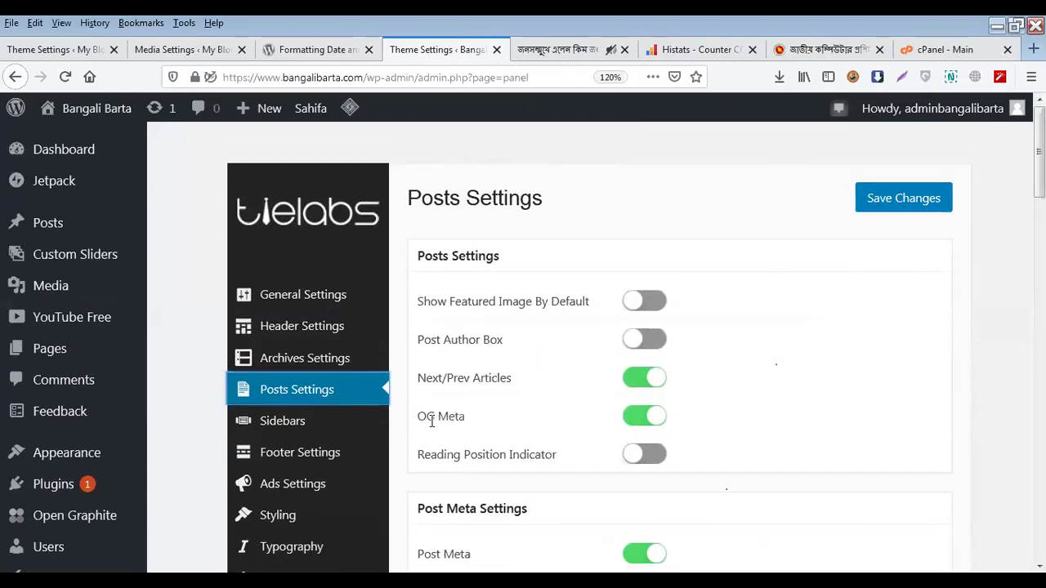
scroll(518, 416, down, 3)
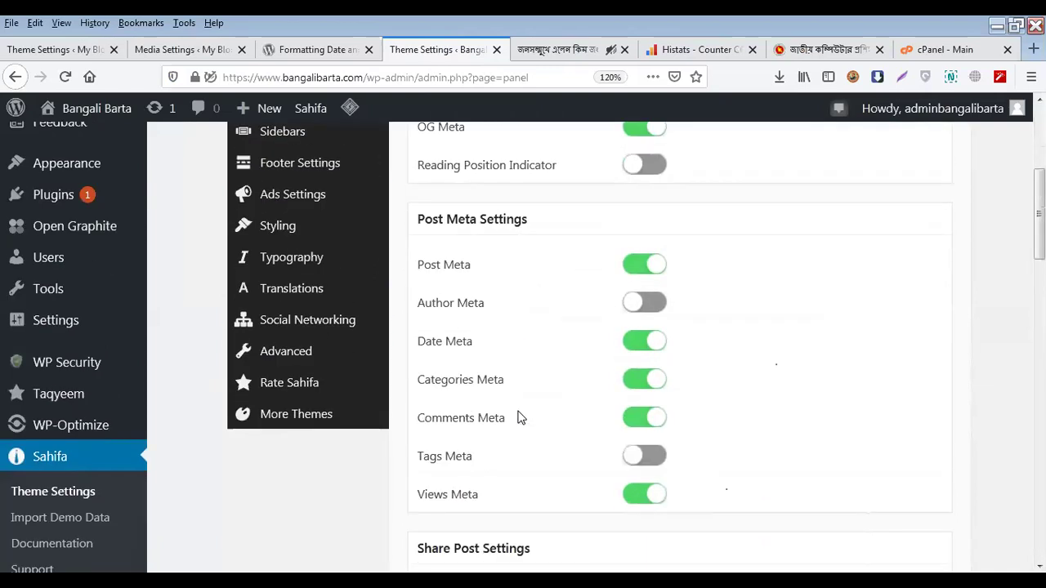
scroll(518, 416, down, 2)
scroll(519, 416, up, 4)
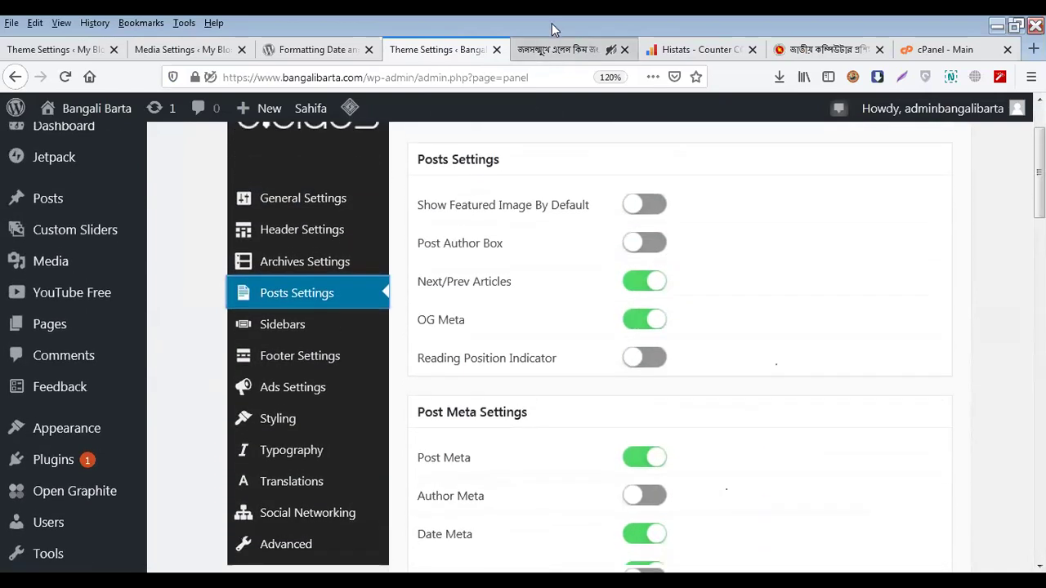
click(556, 45)
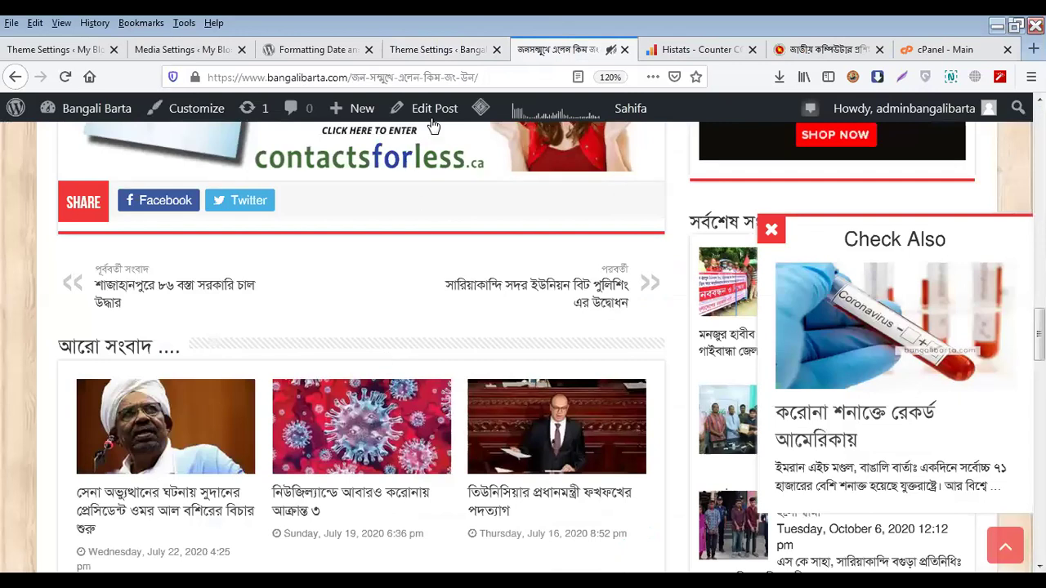
click(455, 49)
Search the web for the 'OG Meta' label text, then return to the theme settings
triple_click(441, 319)
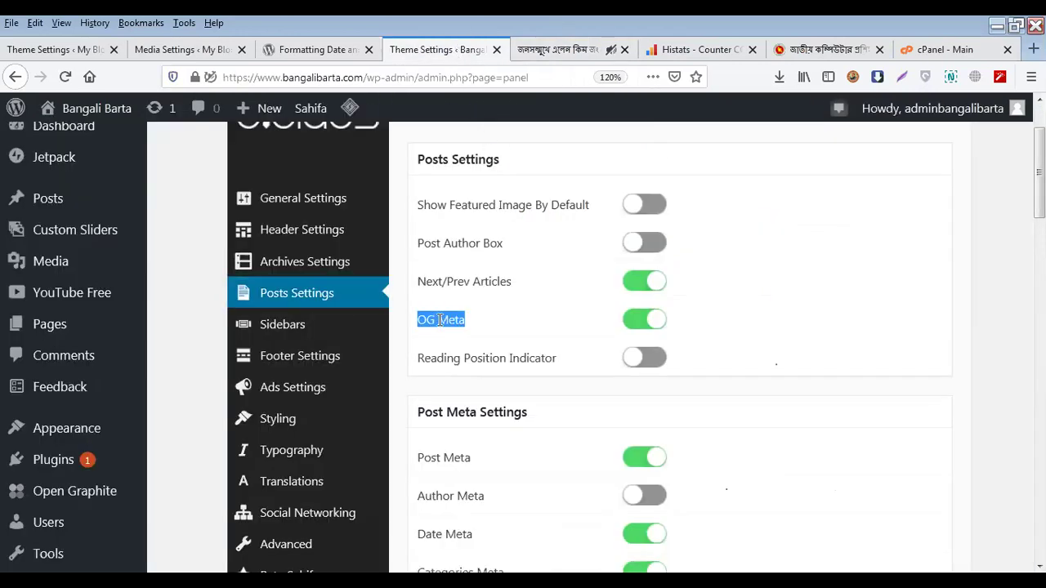
right_click(440, 320)
click(483, 368)
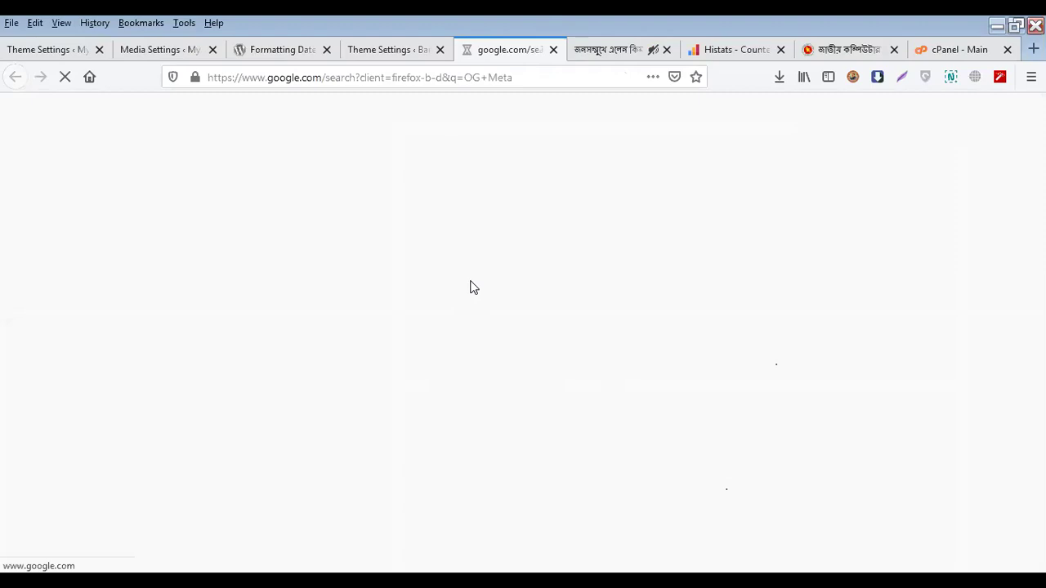
click(393, 51)
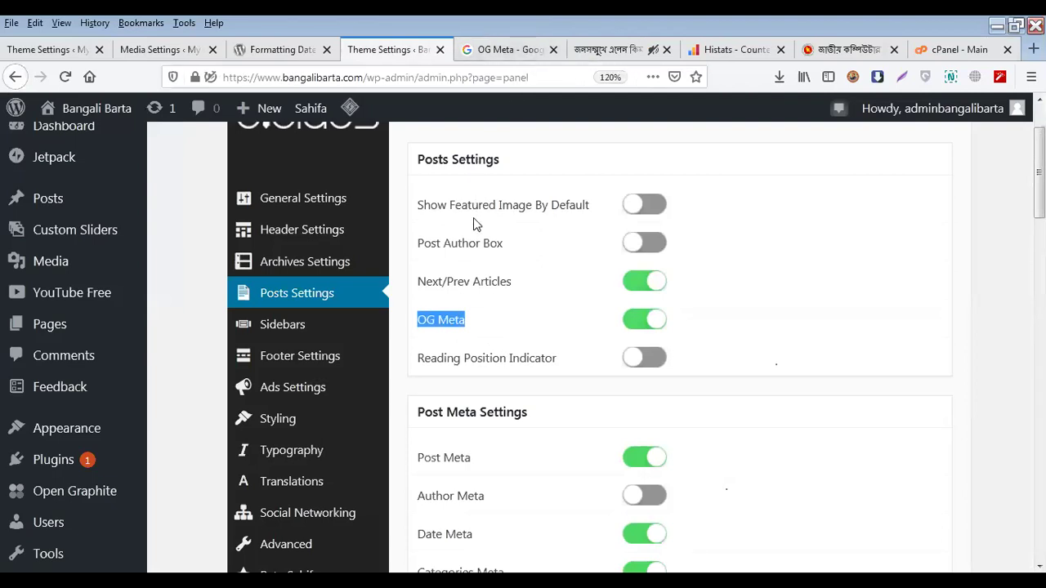
Check the live Bengali article's featured image and coronavirus statistics sidebar
scroll(474, 219, up, 2)
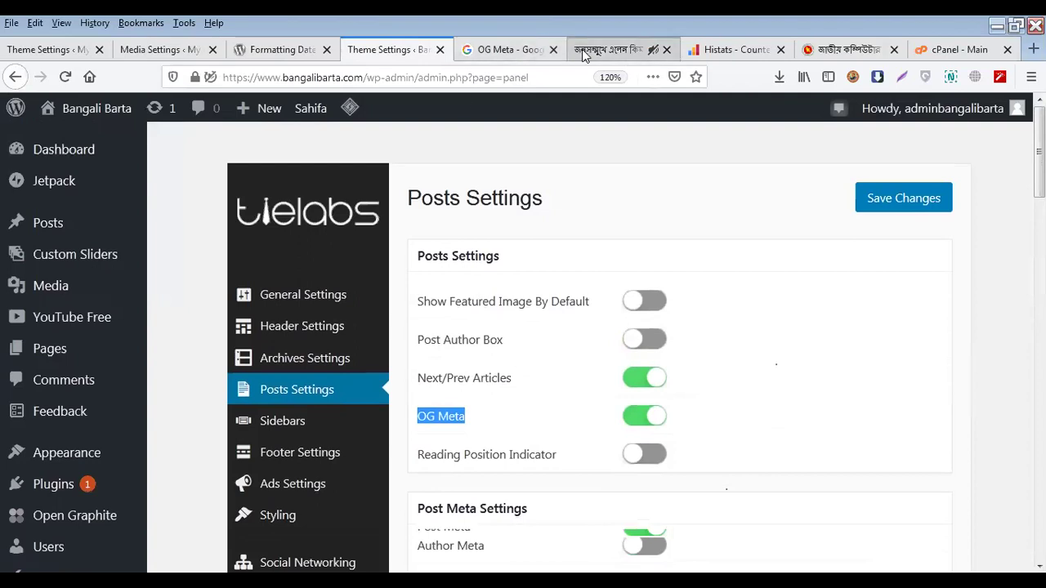
click(582, 49)
scroll(250, 360, down, 2)
scroll(269, 353, up, 10)
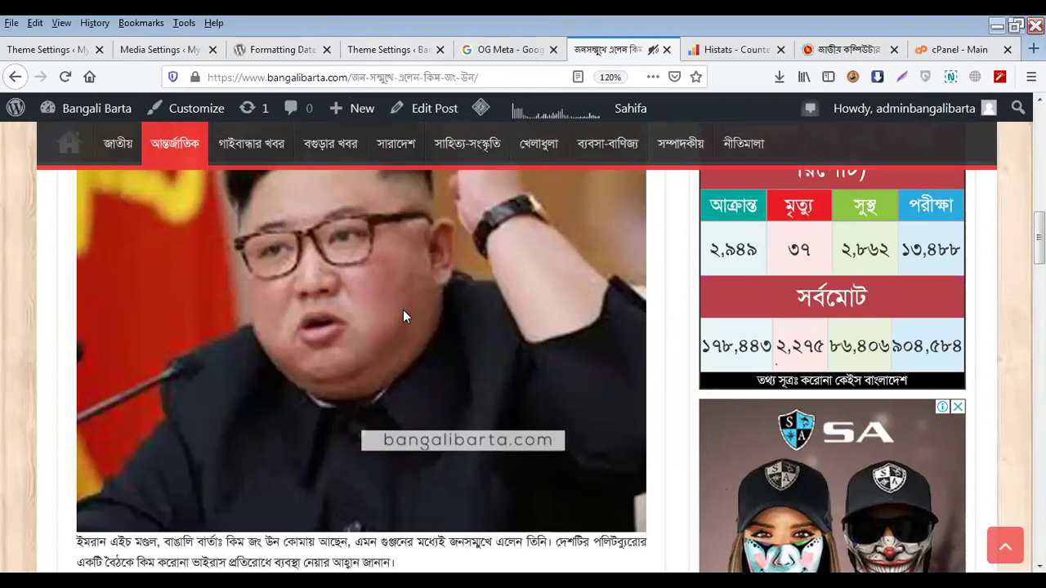
scroll(403, 310, up, 3)
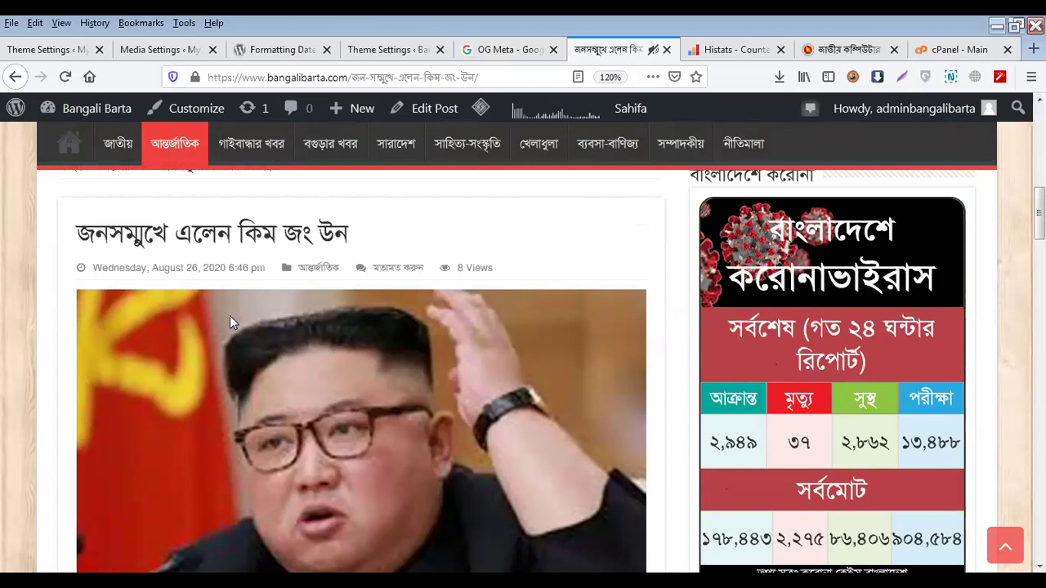
View Open Graphite's 600 x 315 homepage share image, then go back to the Sahifa settings
click(386, 50)
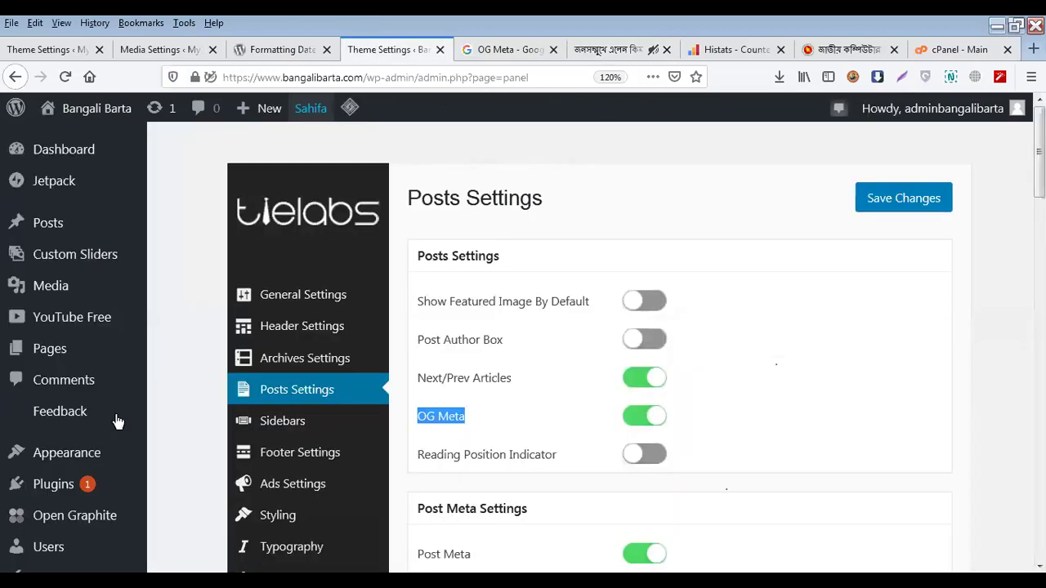
scroll(77, 454, down, 2)
mouse_move(90, 419)
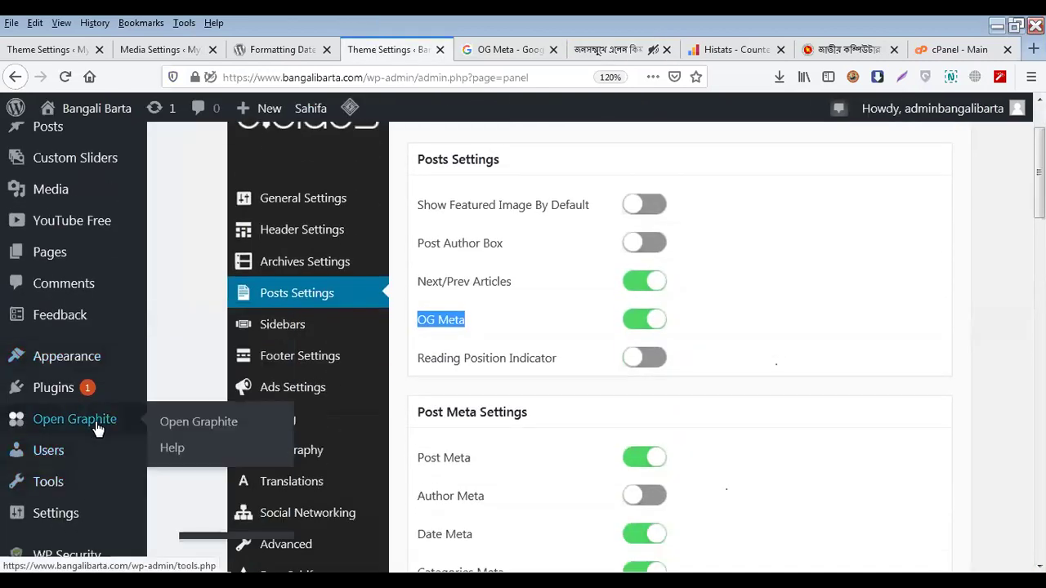
click(175, 431)
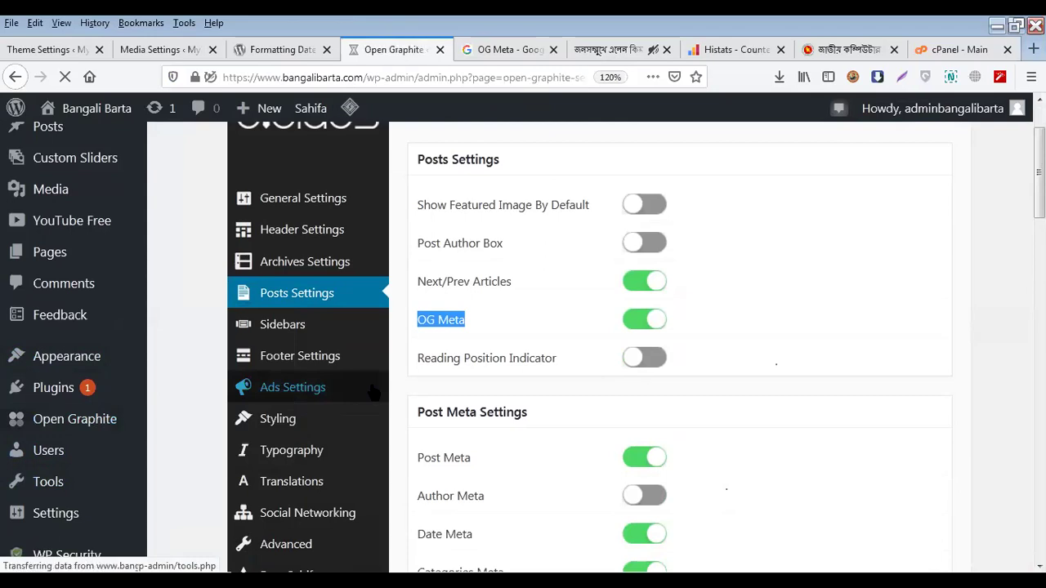
scroll(501, 361, down, 1)
scroll(501, 360, down, 3)
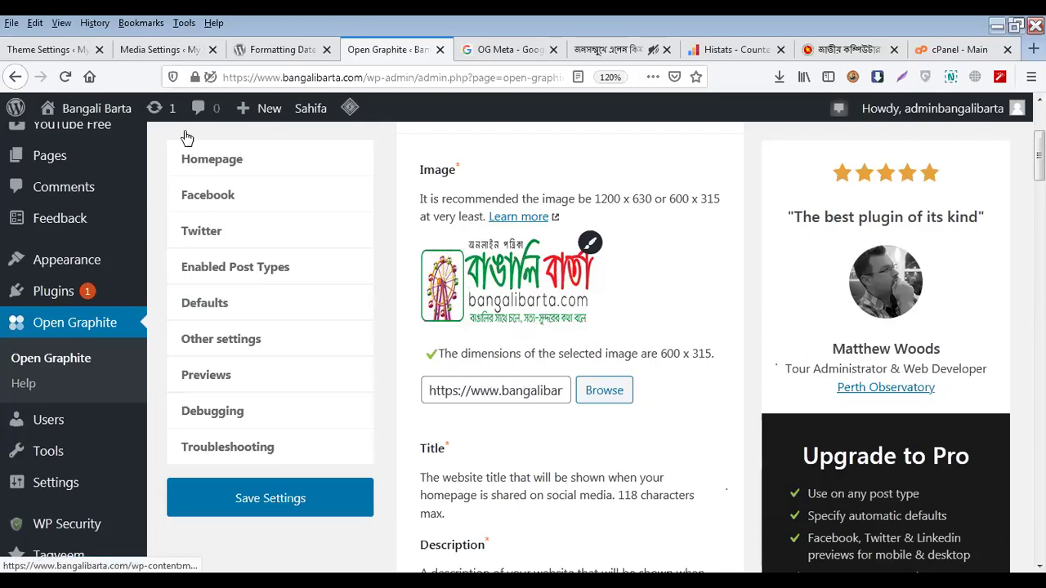
click(15, 76)
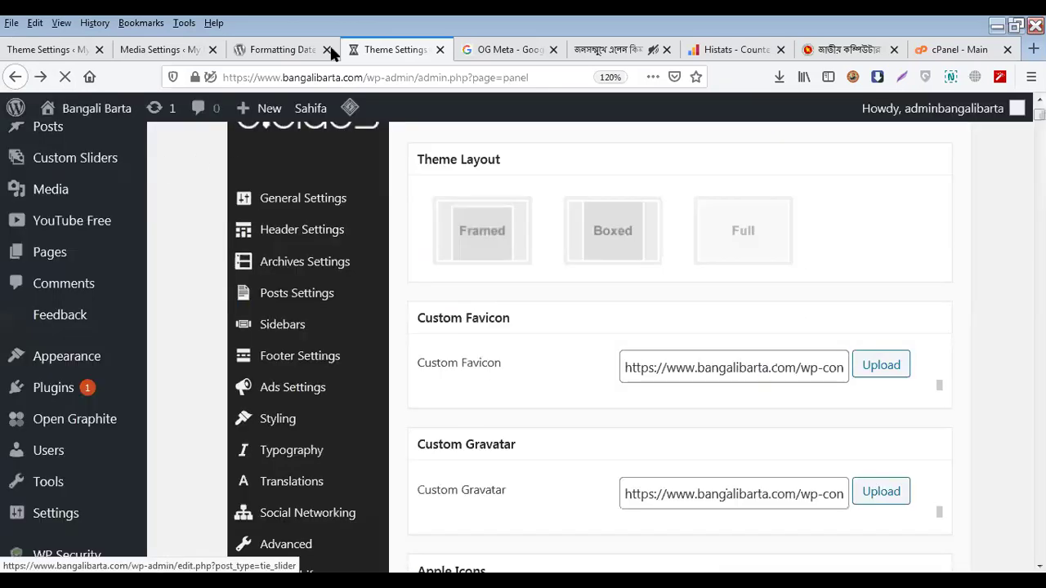
Open the Sahifa Posts Settings and compare them with the live article page
click(471, 249)
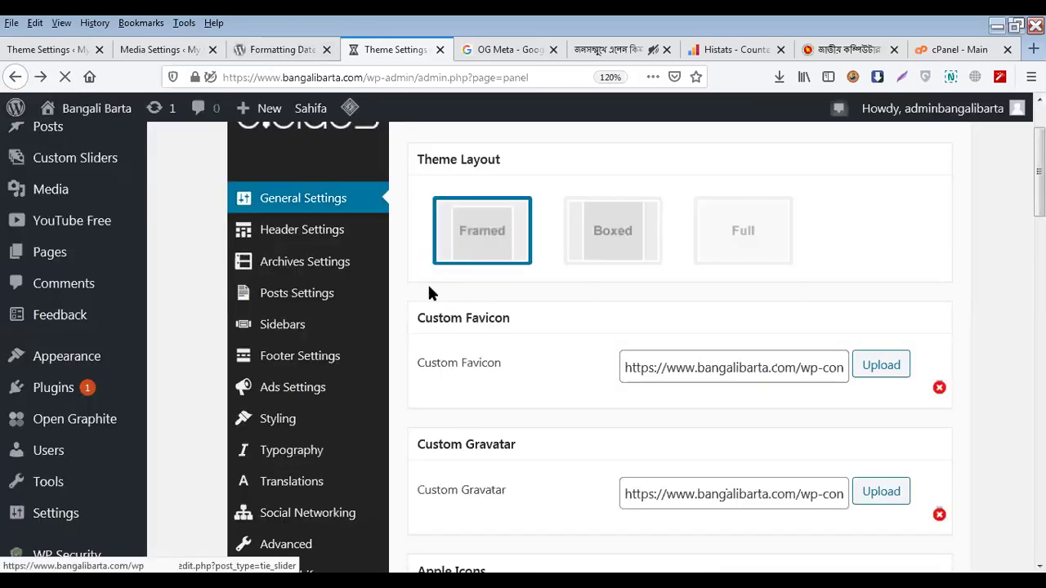
click(311, 294)
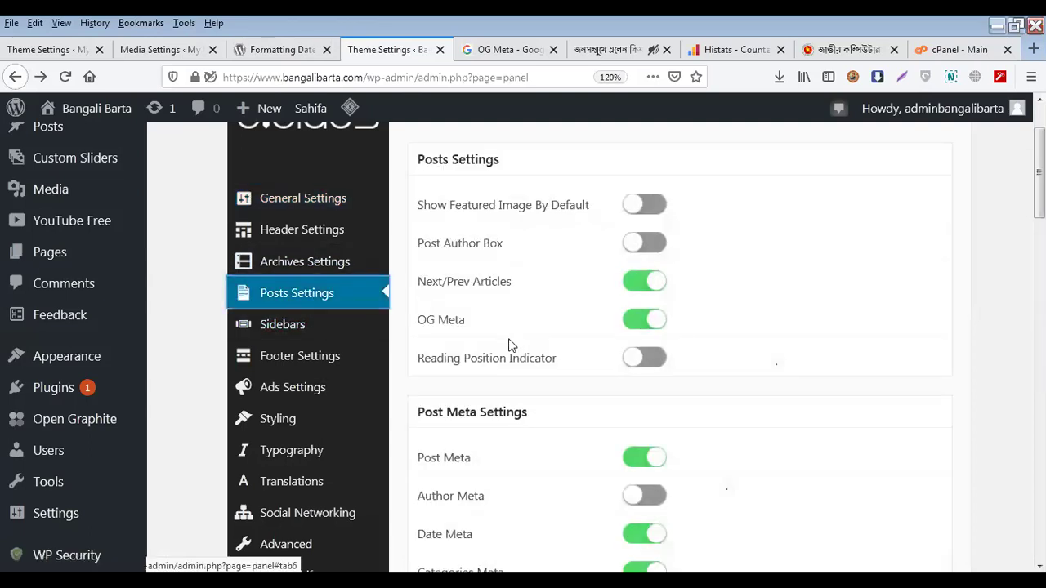
scroll(491, 295, down, 2)
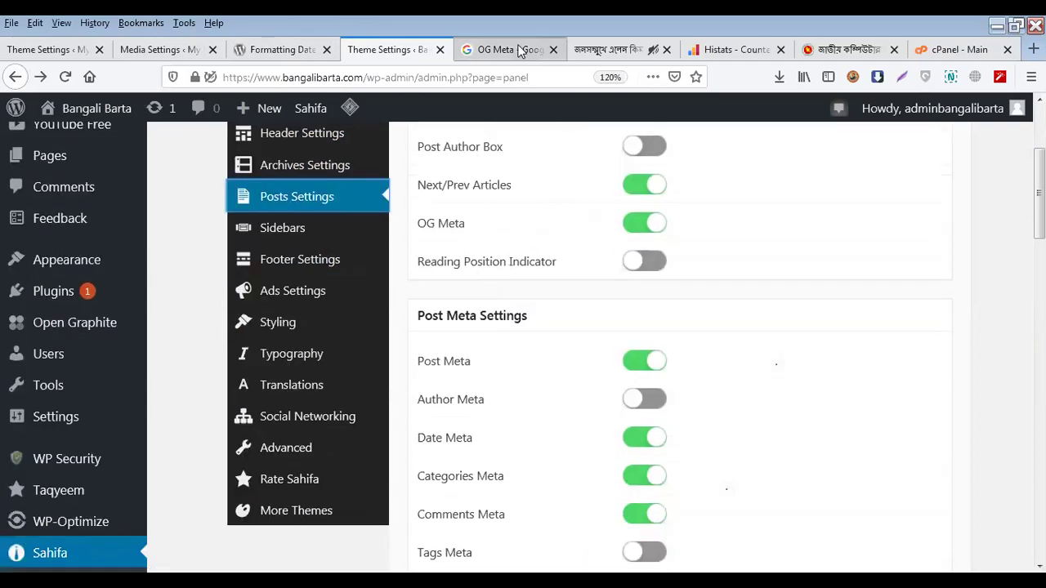
click(613, 49)
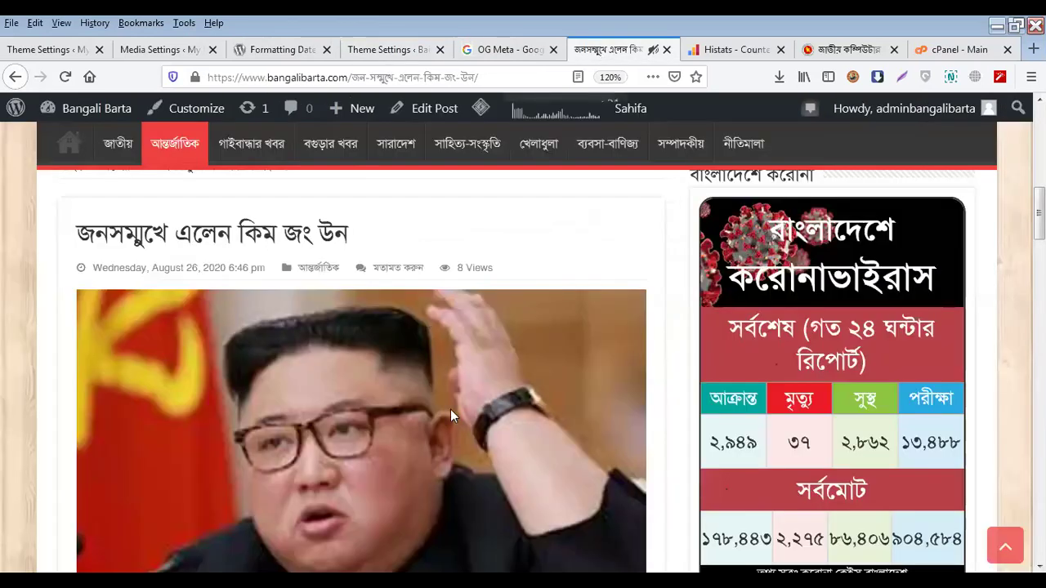
scroll(450, 410, down, 9)
scroll(409, 413, up, 4)
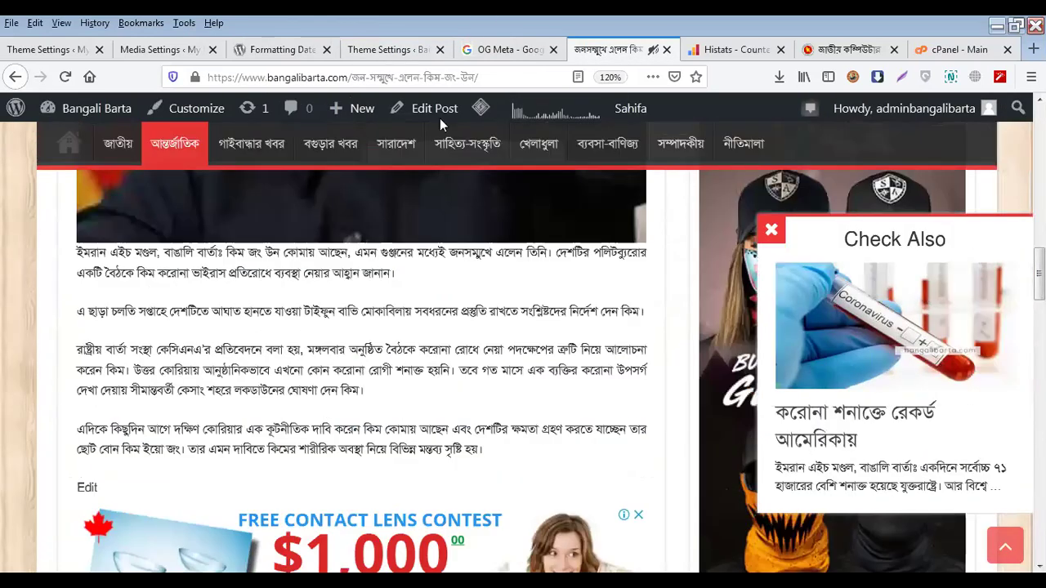
click(380, 51)
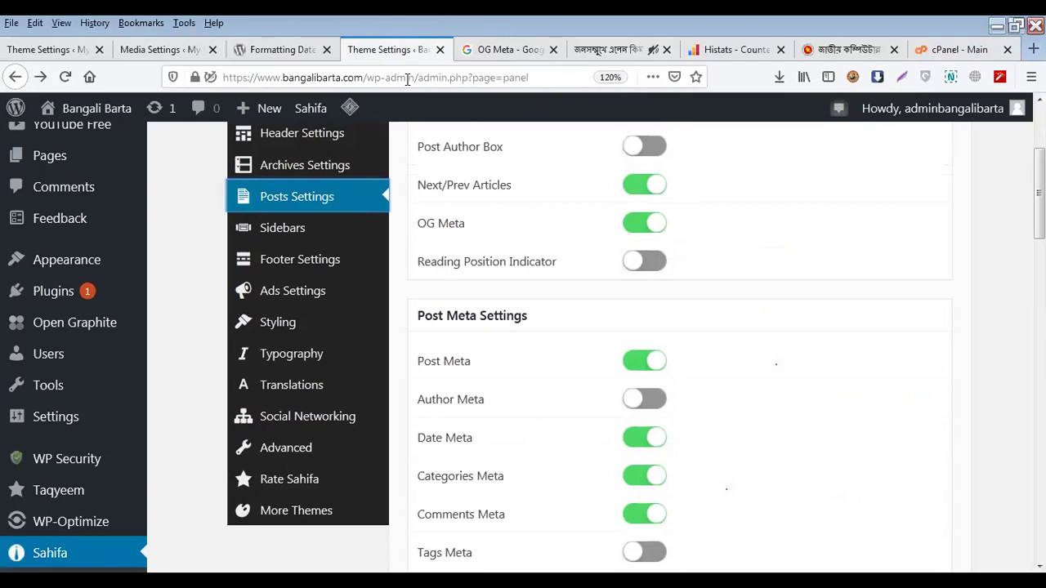
Match Post Meta Settings (Date, Categories, Comments, Views on; Author, Tags off) to the article's meta line
scroll(488, 163, down, 4)
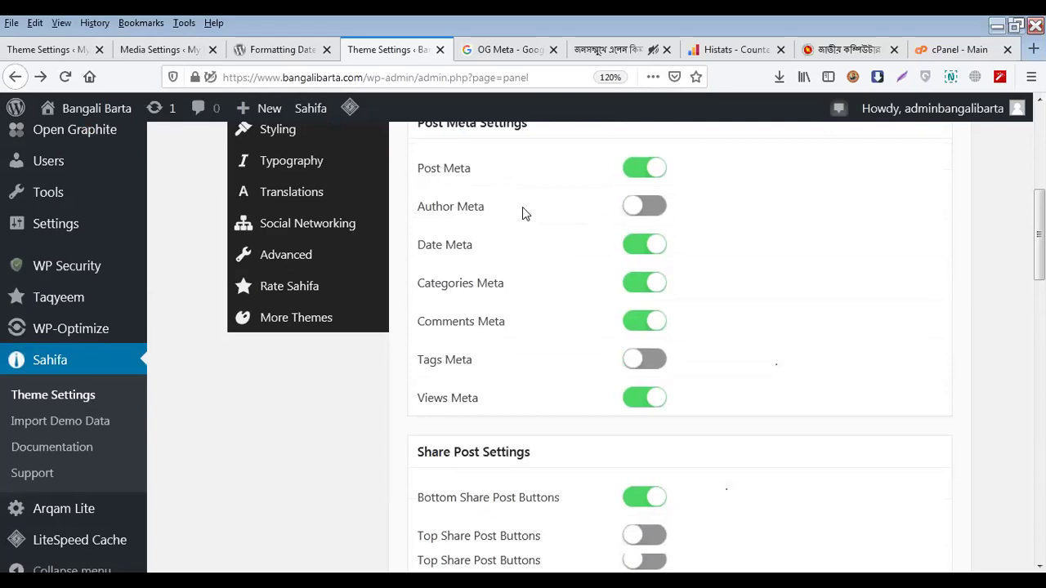
scroll(507, 245, up, 2)
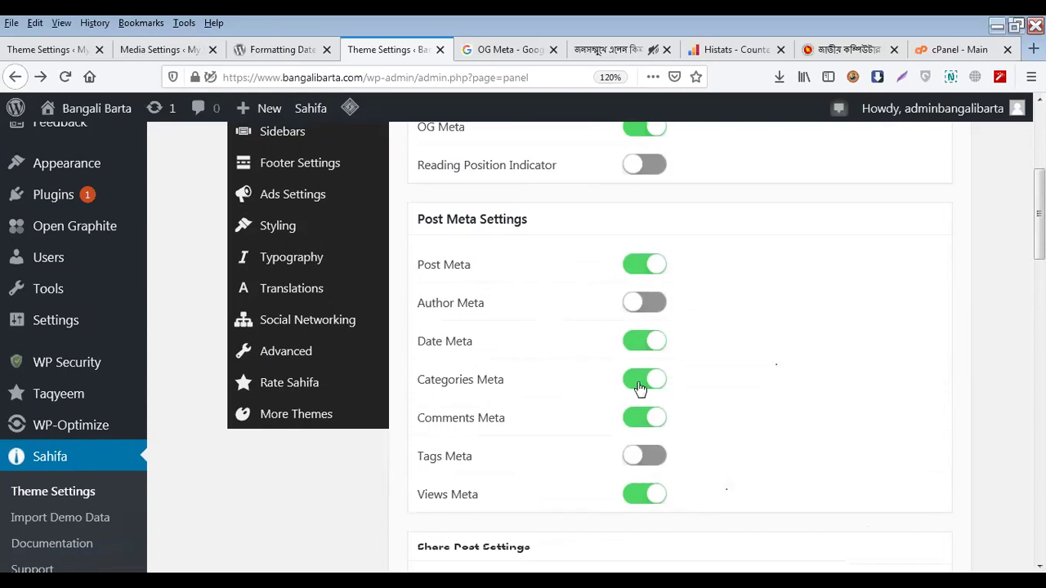
scroll(626, 420, down, 2)
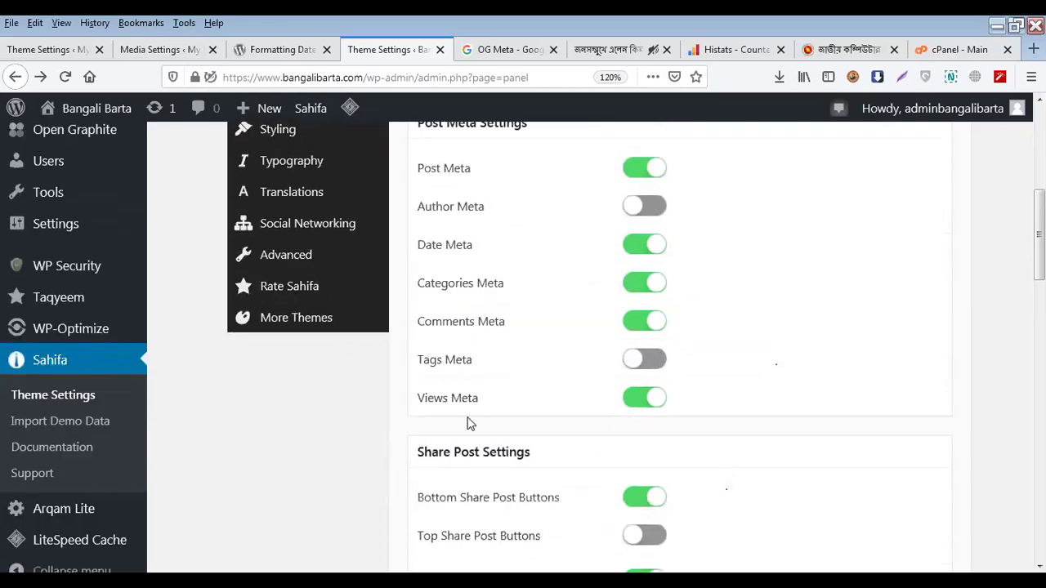
click(603, 50)
scroll(449, 308, up, 6)
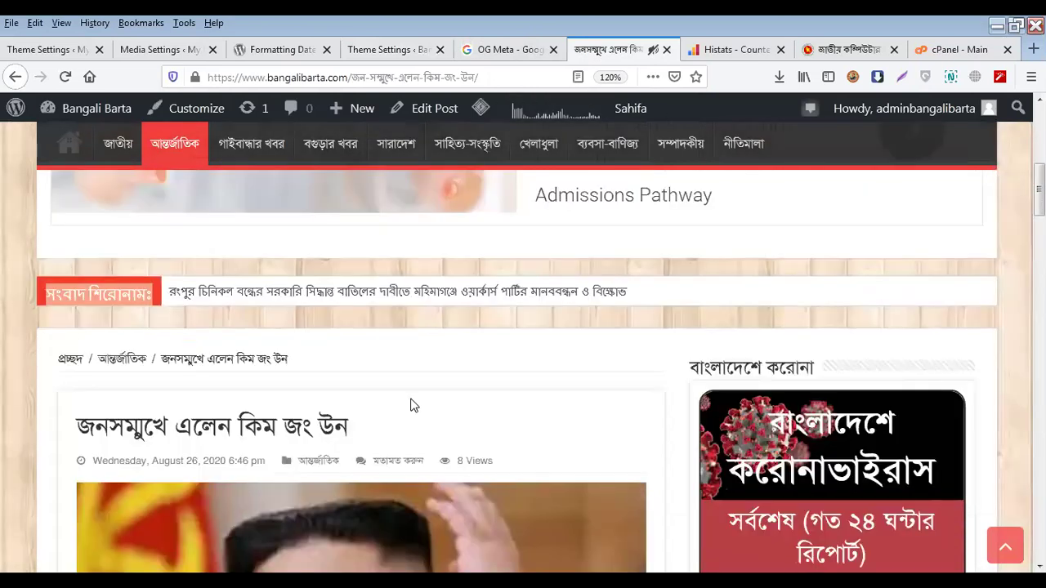
scroll(397, 368, down, 1)
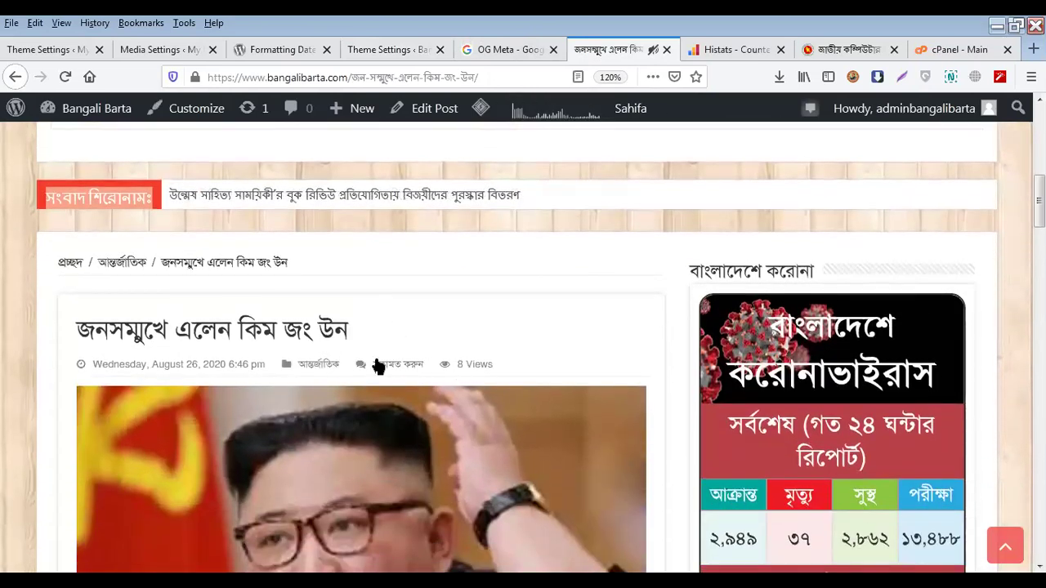
double_click(475, 363)
scroll(502, 362, up, 4)
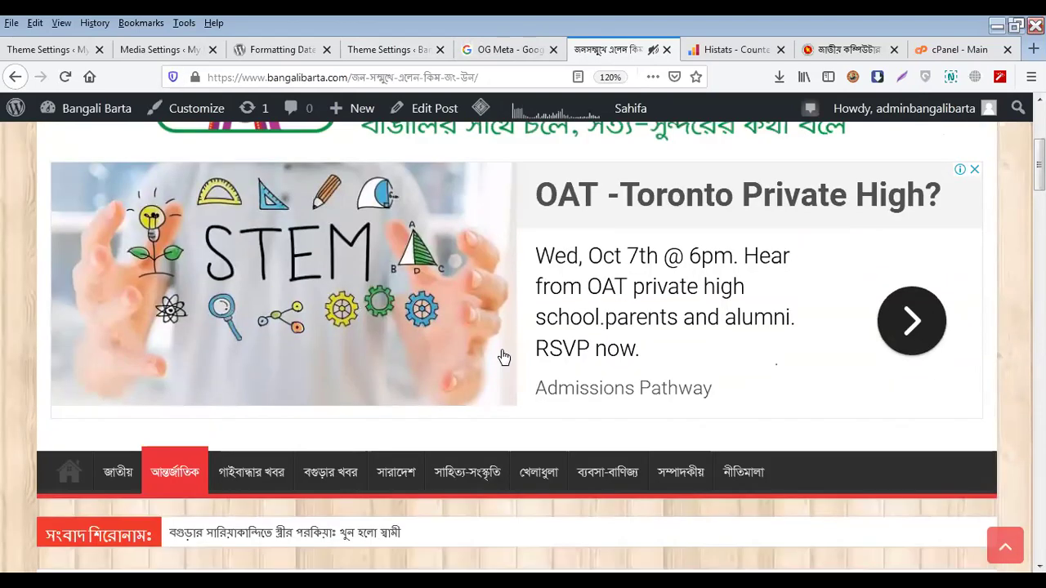
click(372, 54)
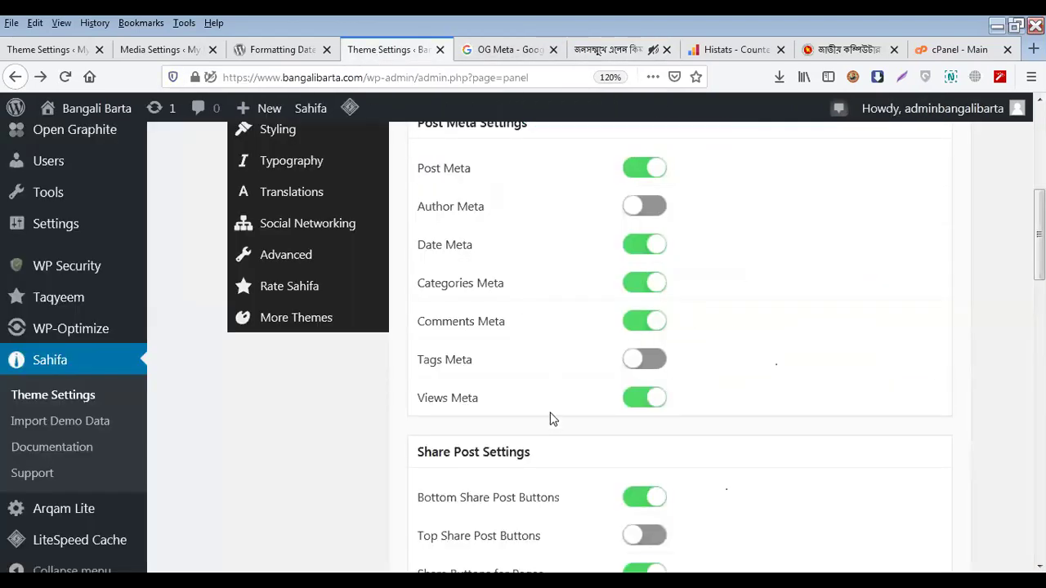
scroll(550, 417, down, 3)
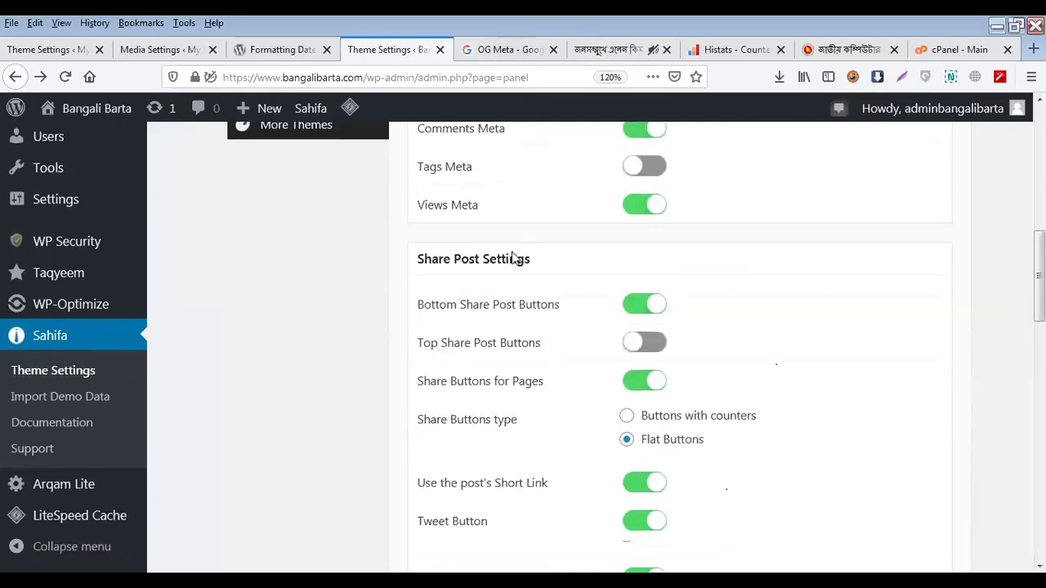
Close the OG Meta results and compare the article's share buttons with Share Post Settings
scroll(511, 263, down, 2)
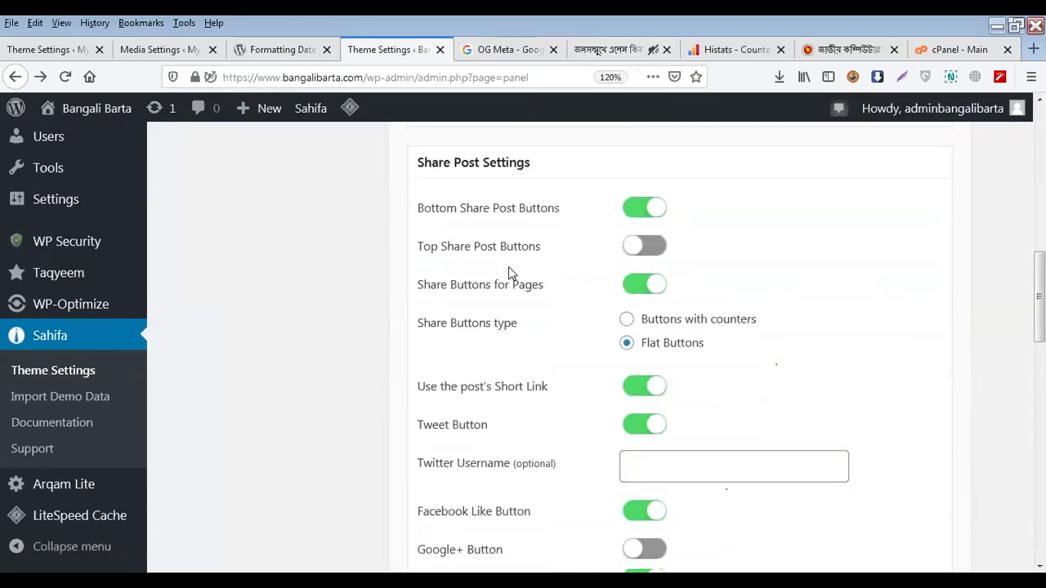
click(554, 50)
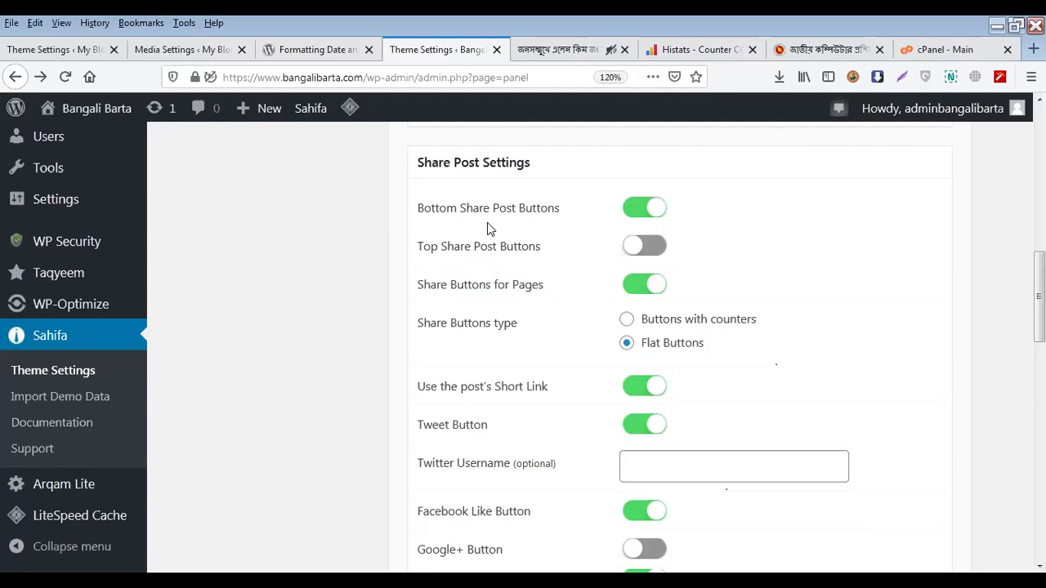
click(550, 52)
scroll(156, 340, down, 10)
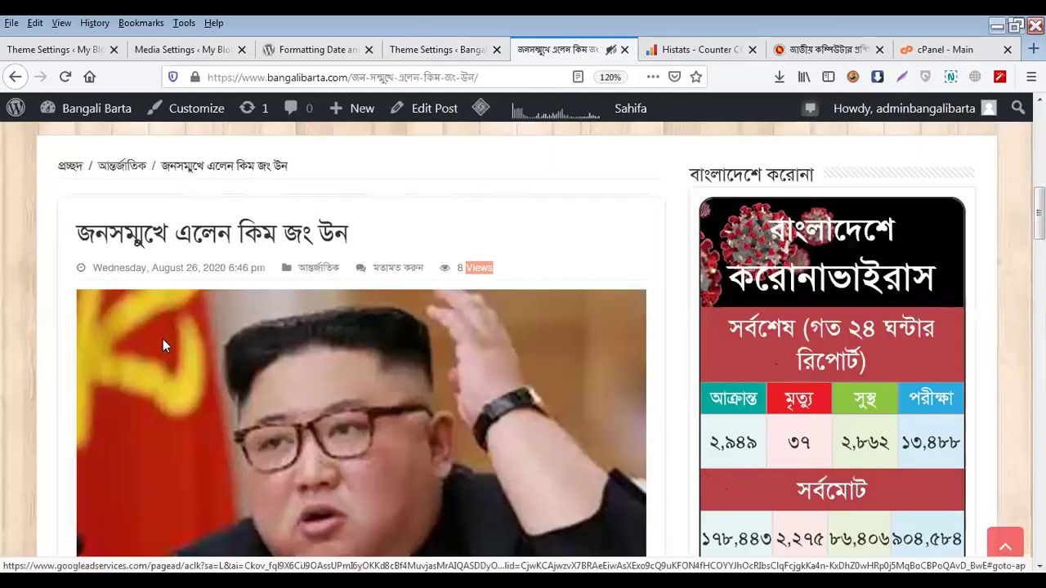
scroll(166, 321, up, 3)
scroll(298, 305, down, 4)
scroll(298, 309, down, 8)
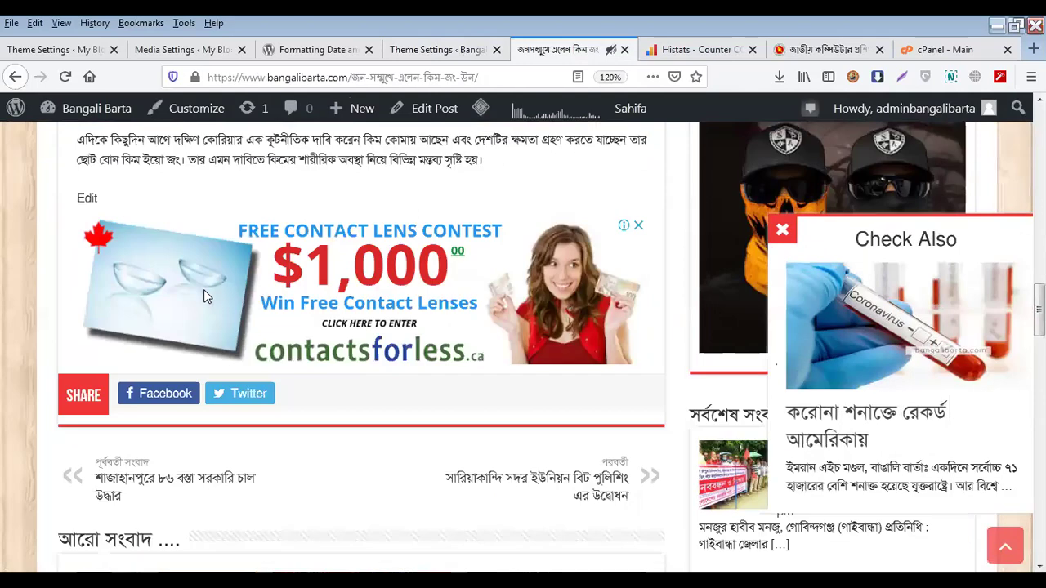
scroll(200, 307, up, 6)
scroll(206, 312, up, 5)
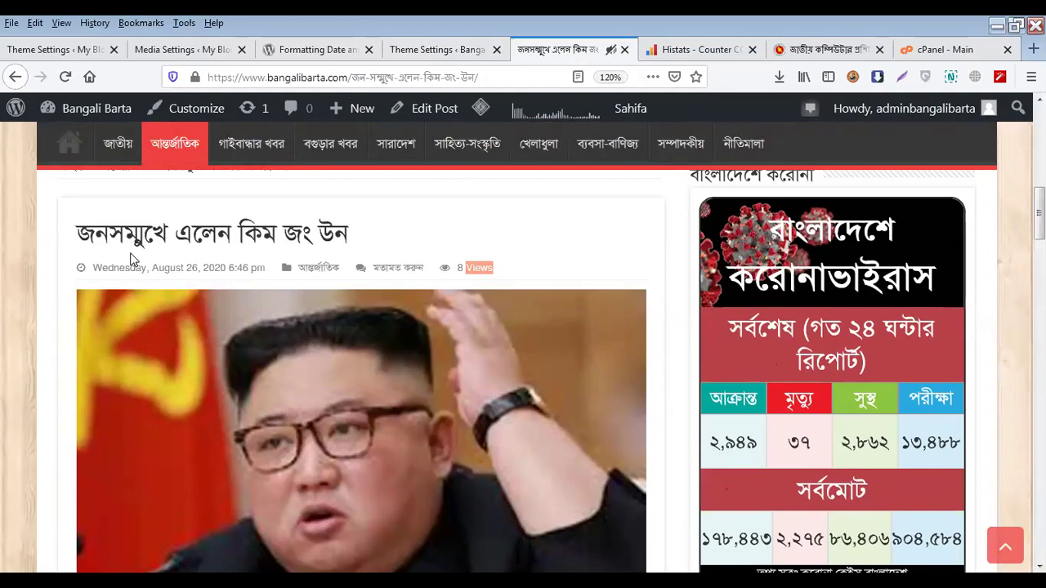
click(460, 47)
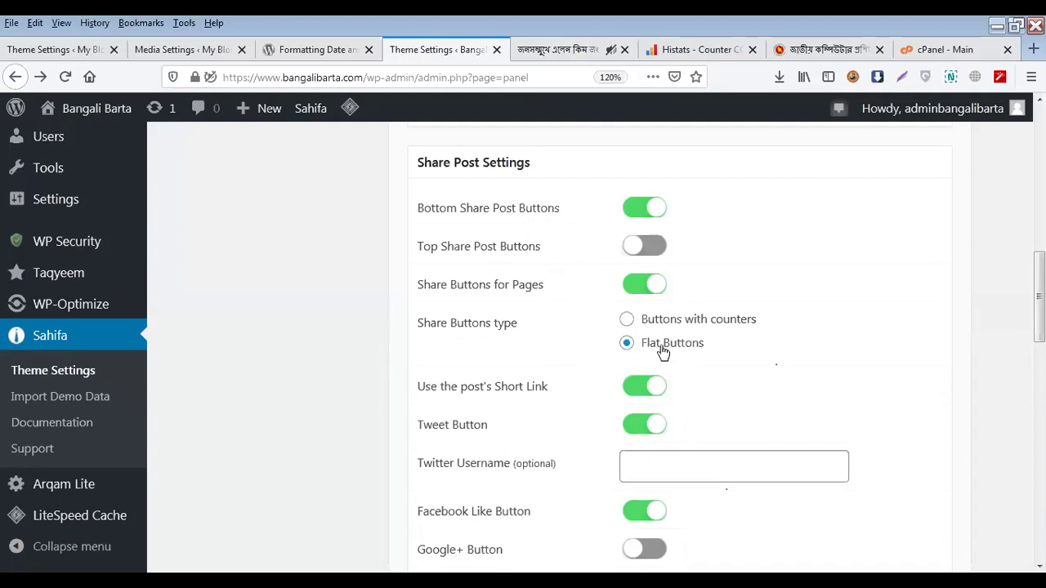
click(552, 59)
scroll(363, 392, down, 15)
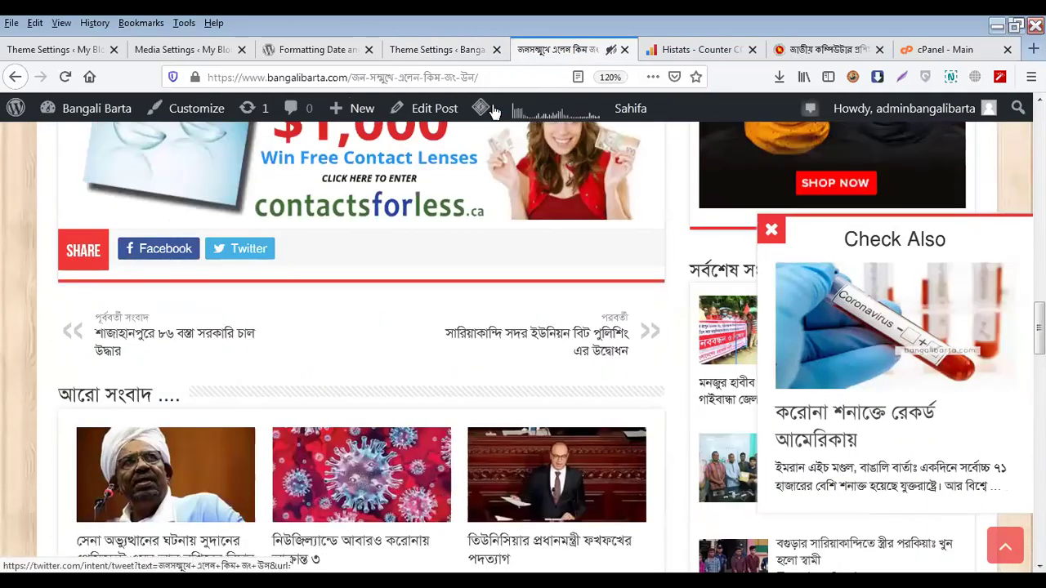
click(448, 49)
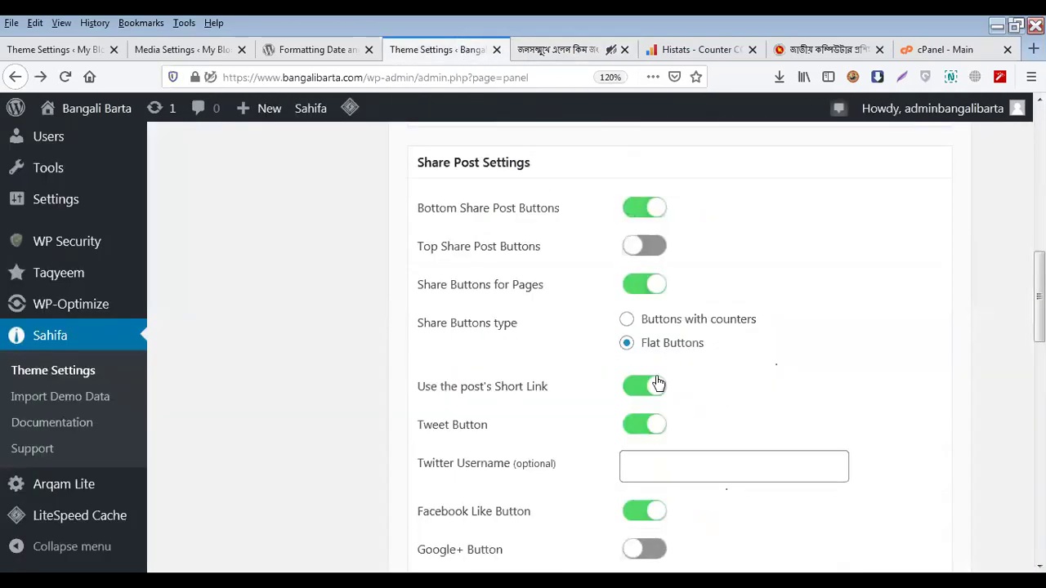
scroll(656, 384, down, 2)
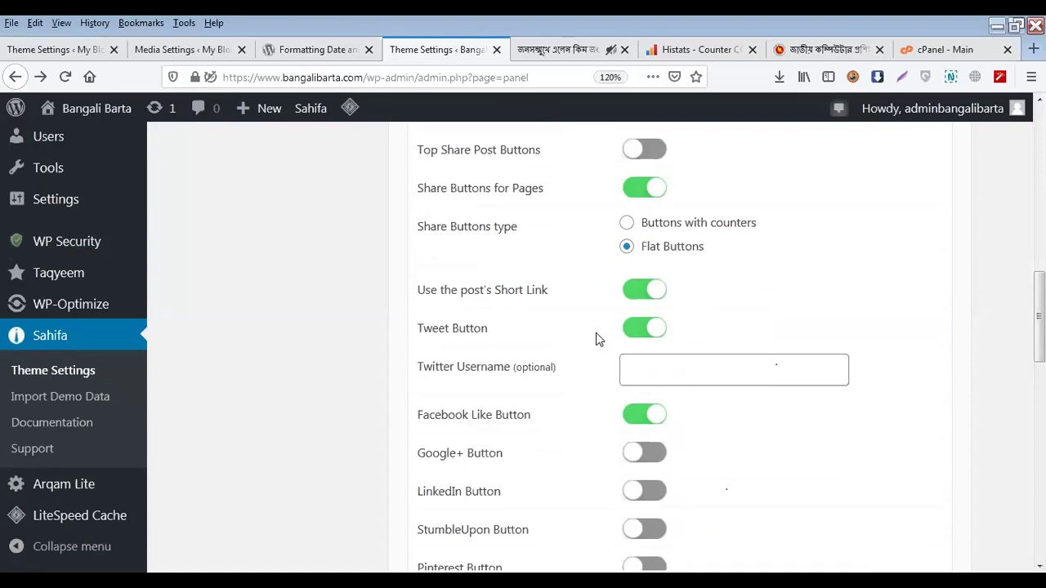
click(627, 374)
click(576, 50)
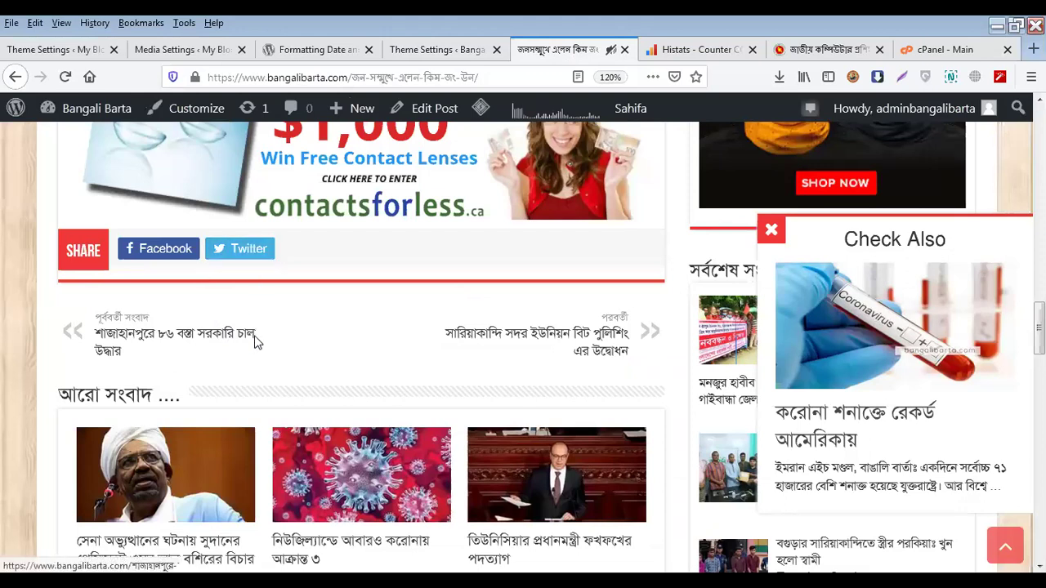
click(417, 50)
scroll(445, 292, down, 2)
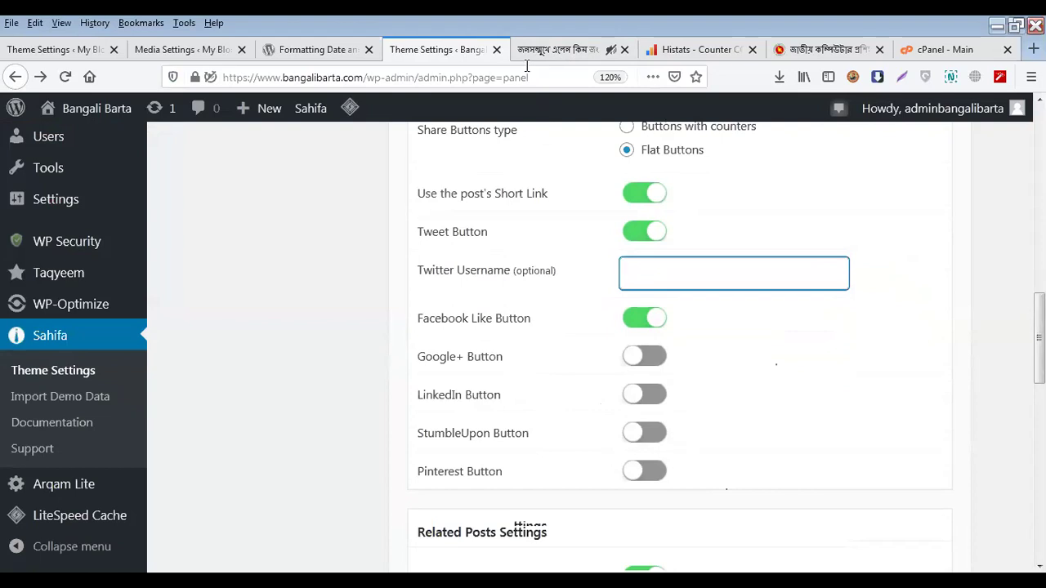
scroll(485, 392, down, 5)
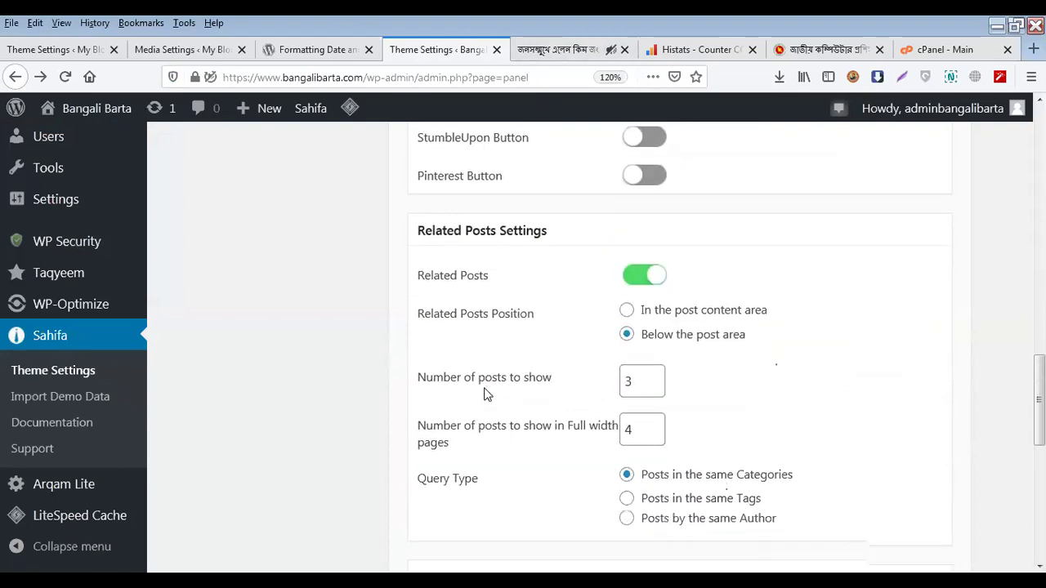
scroll(486, 394, up, 1)
click(572, 49)
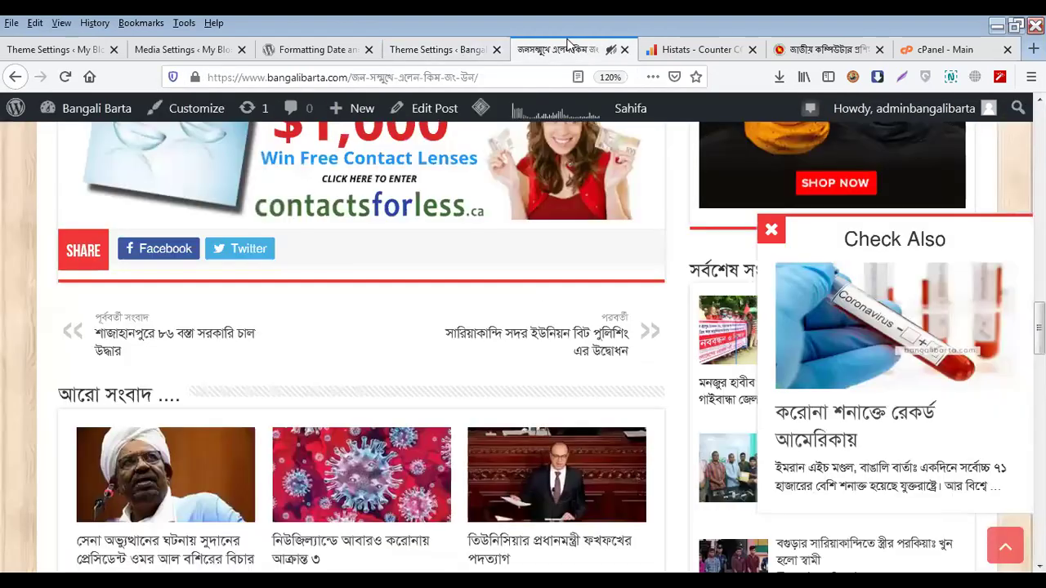
scroll(276, 404, up, 10)
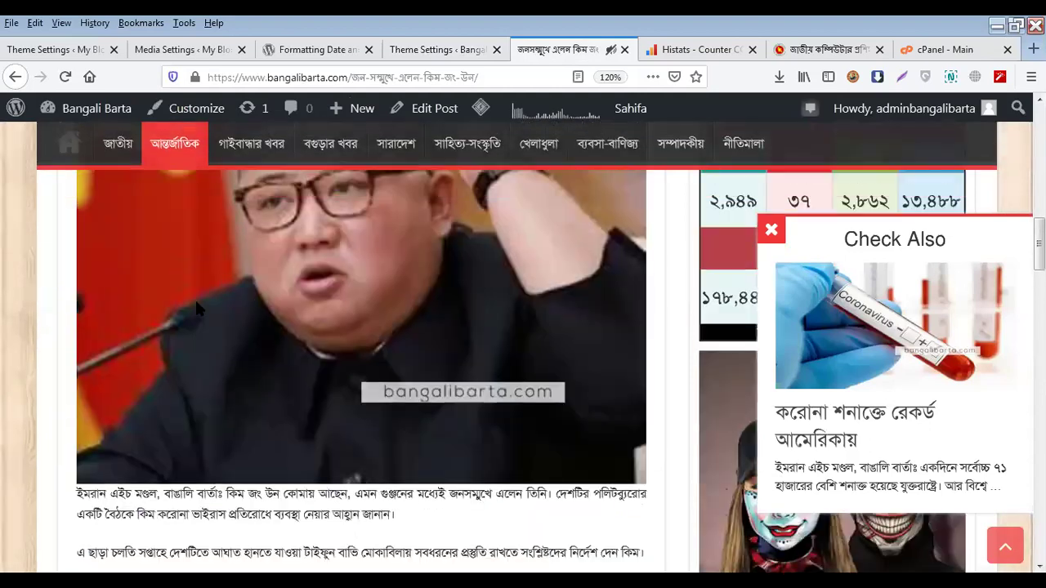
scroll(129, 373, down, 3)
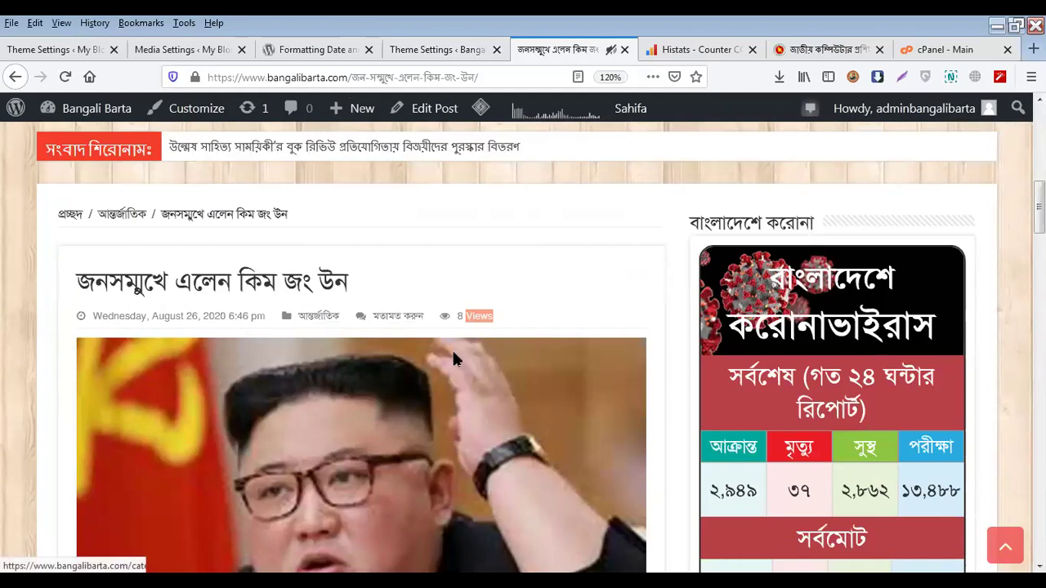
scroll(456, 360, down, 10)
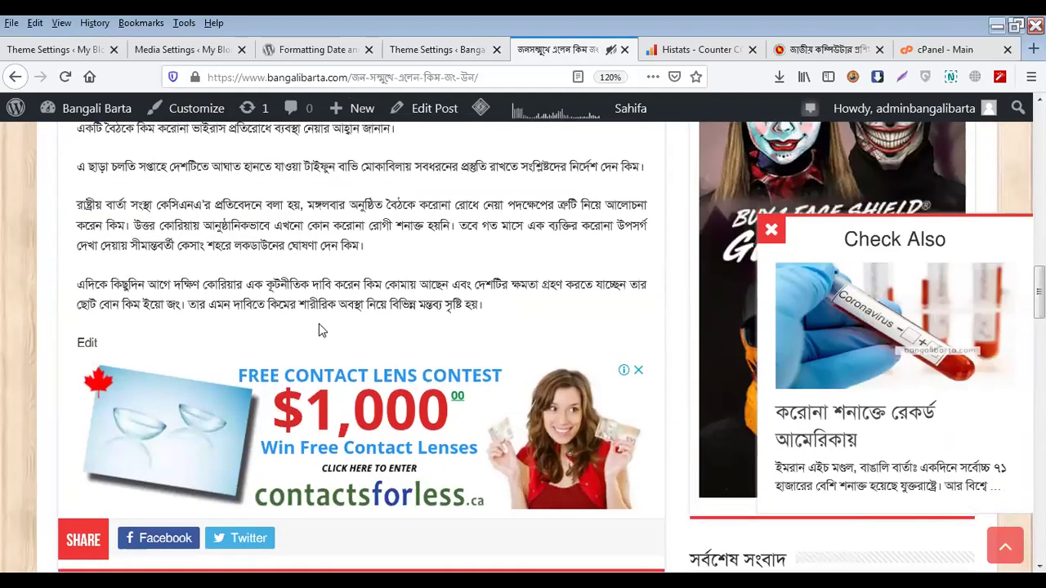
scroll(319, 329, down, 3)
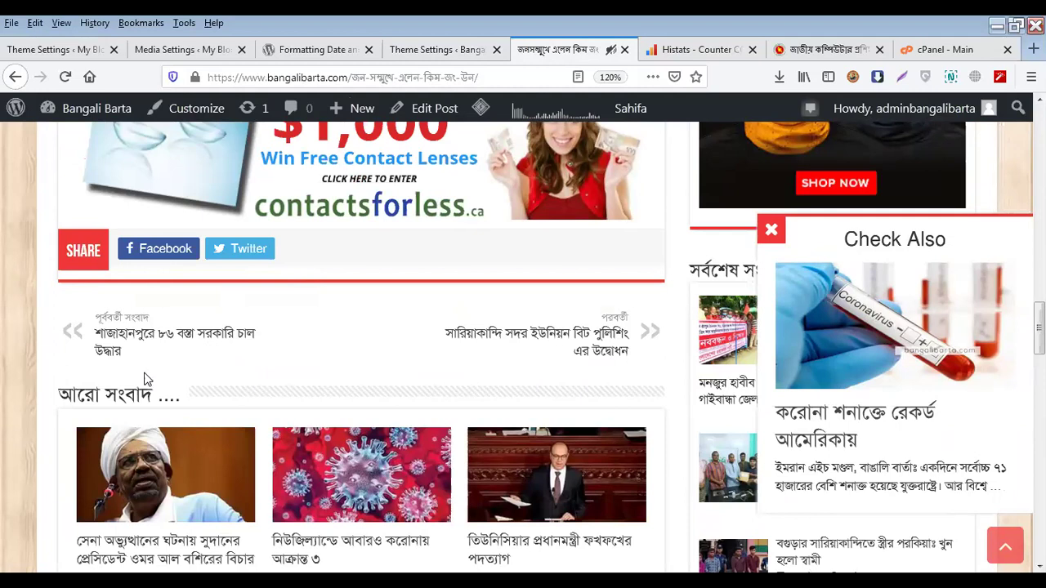
scroll(366, 369, down, 2)
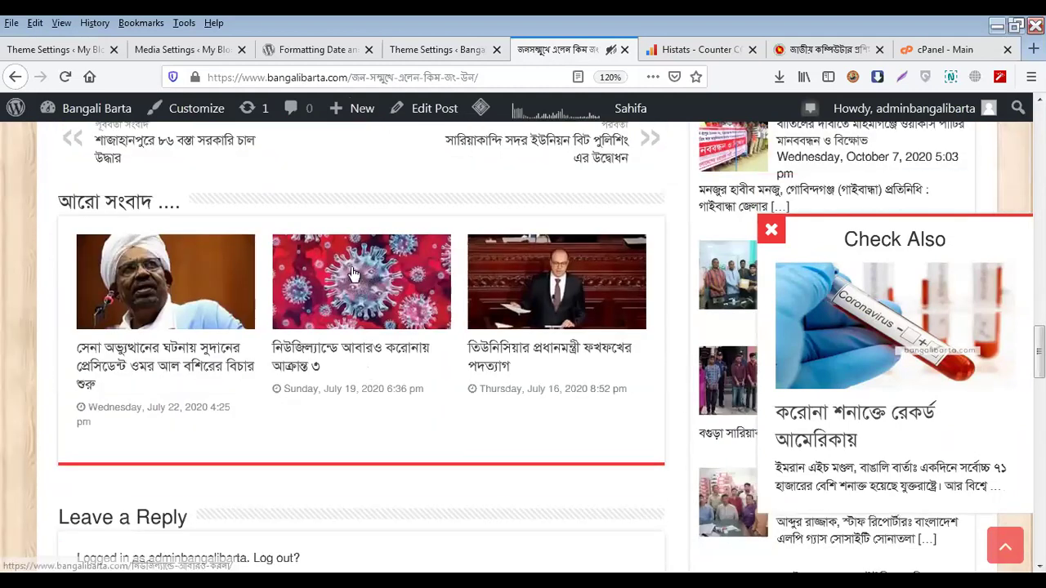
click(460, 46)
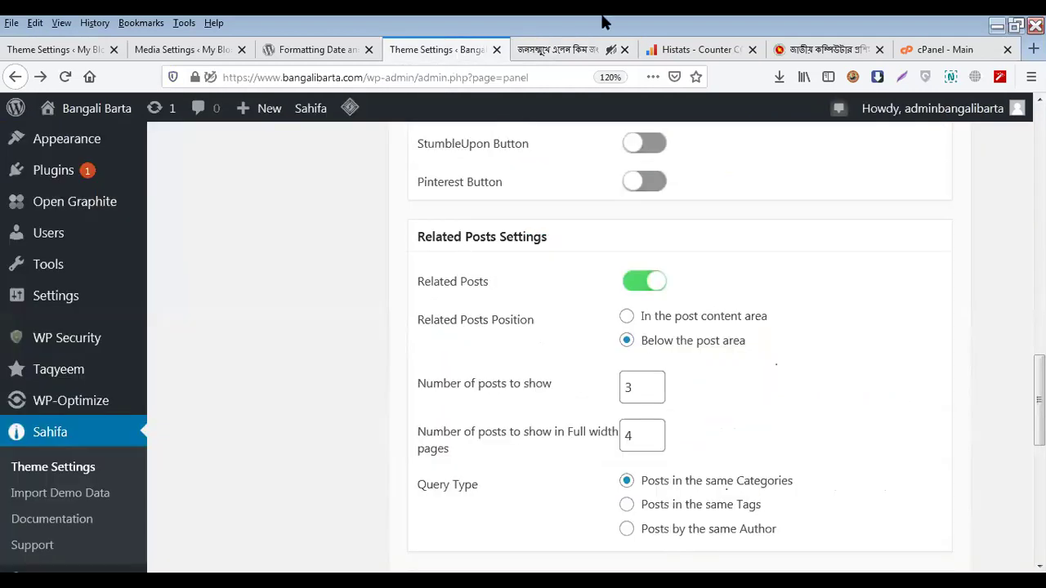
click(589, 51)
scroll(366, 473, up, 3)
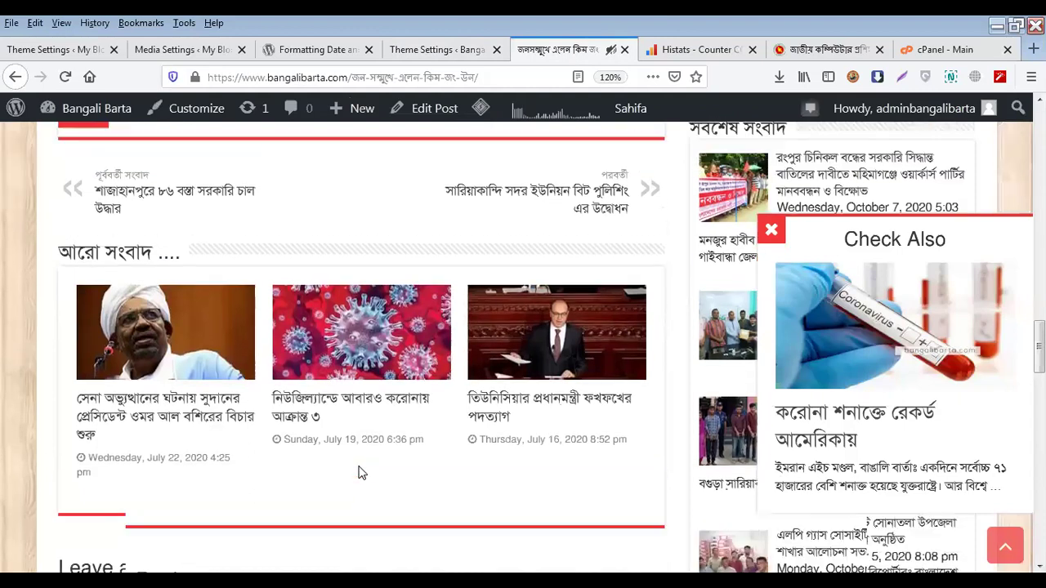
scroll(679, 464, down, 2)
scroll(675, 466, down, 1)
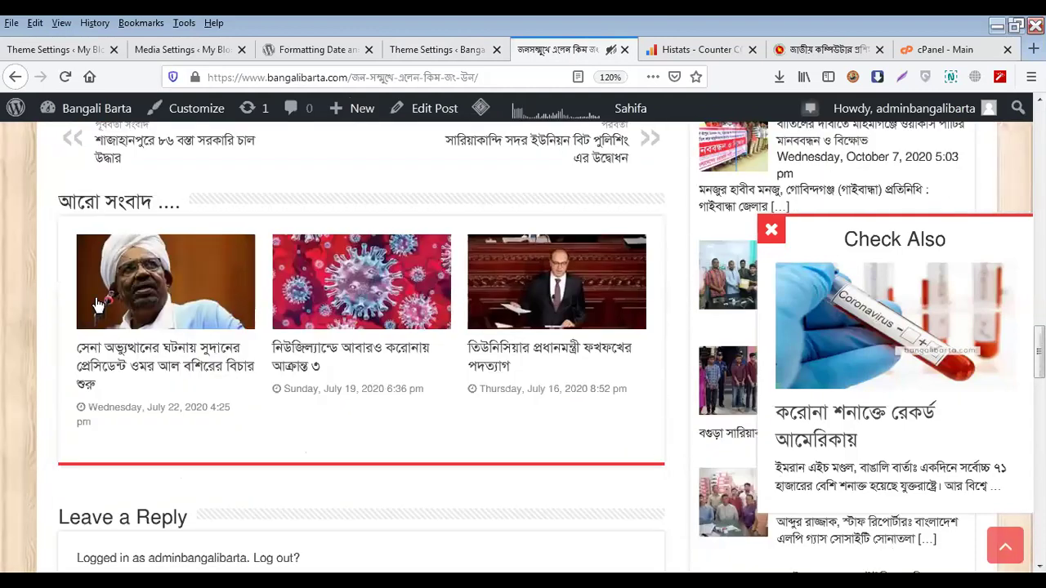
scroll(397, 420, up, 3)
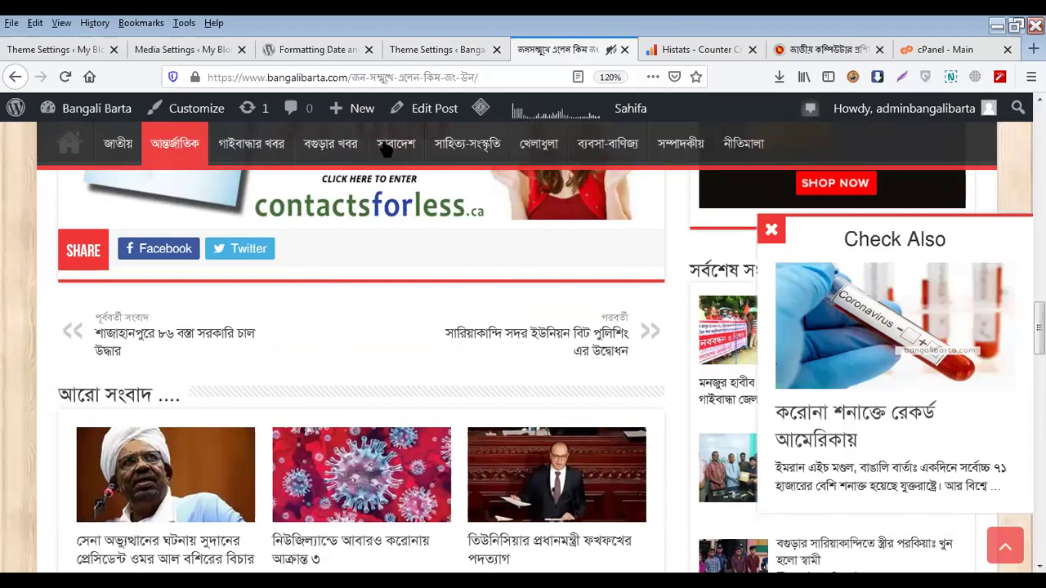
click(417, 49)
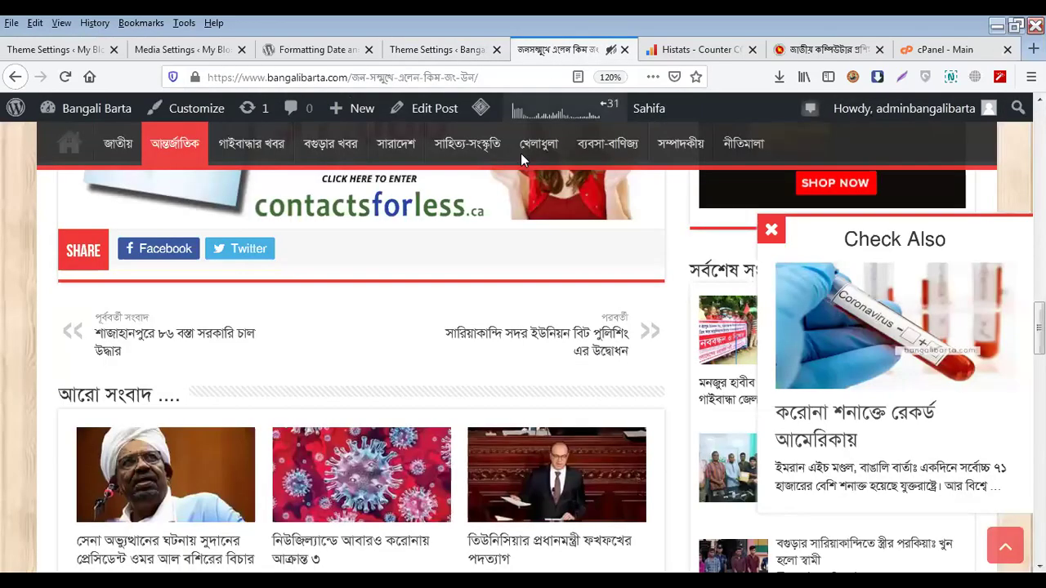
click(565, 44)
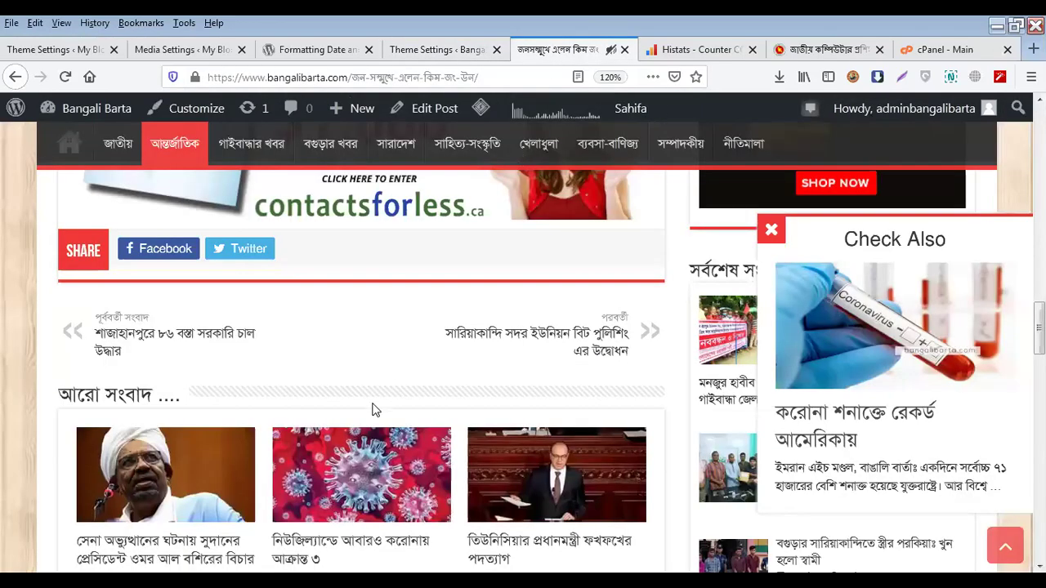
scroll(375, 410, up, 10)
scroll(482, 405, down, 3)
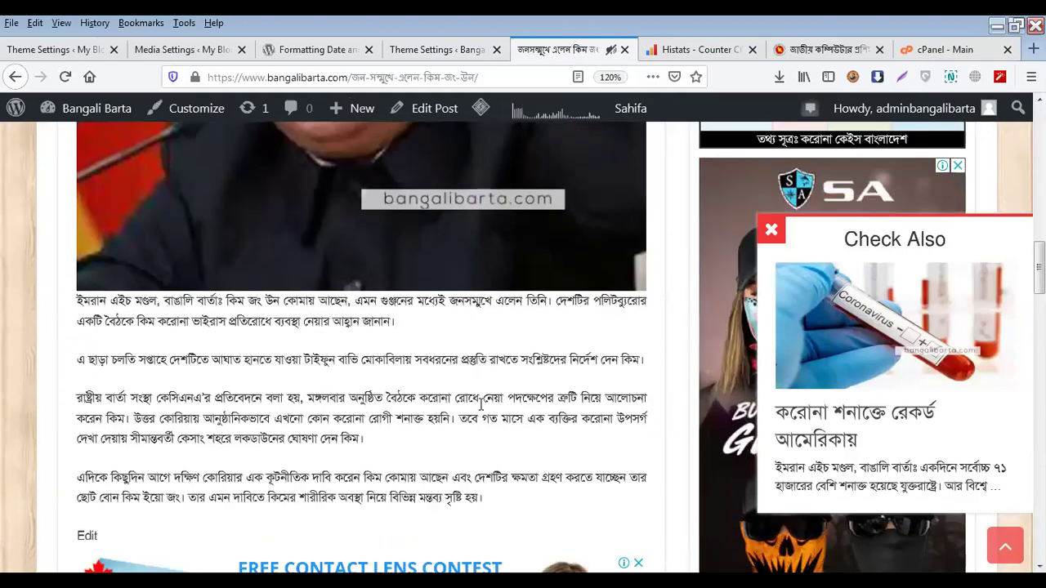
scroll(461, 425, down, 3)
scroll(483, 406, down, 7)
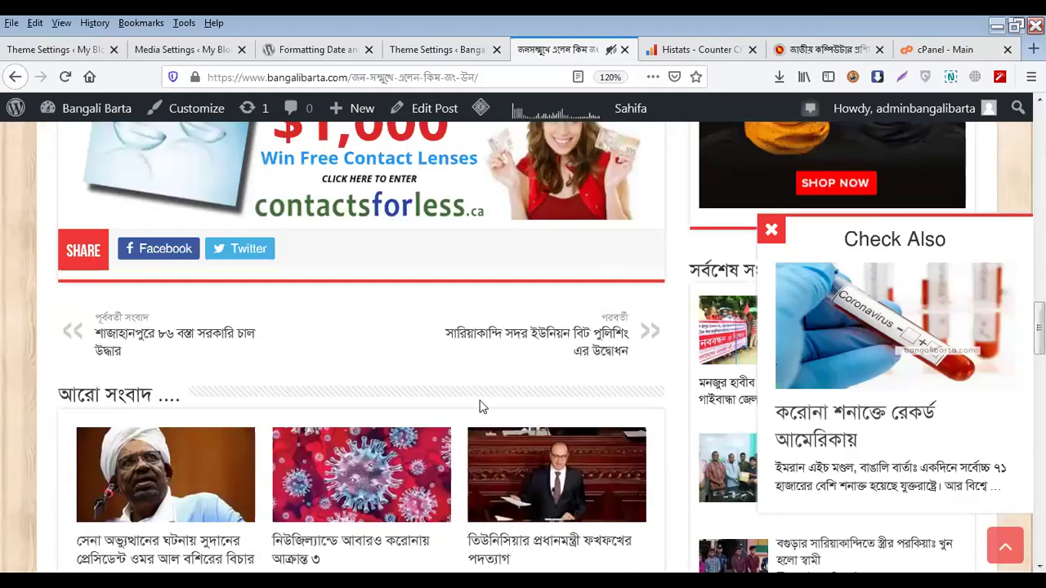
scroll(482, 406, up, 8)
scroll(499, 365, down, 3)
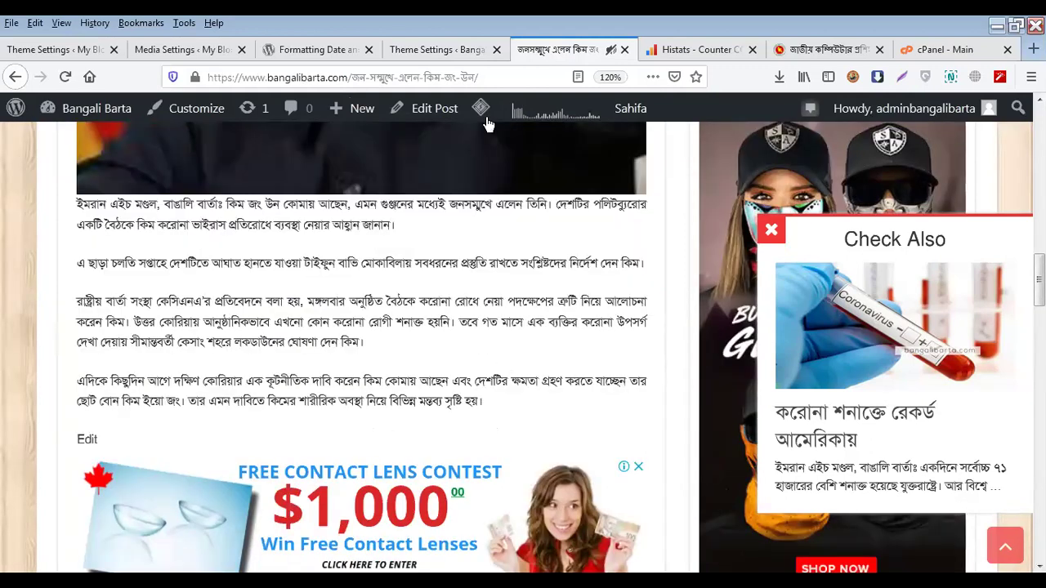
click(452, 49)
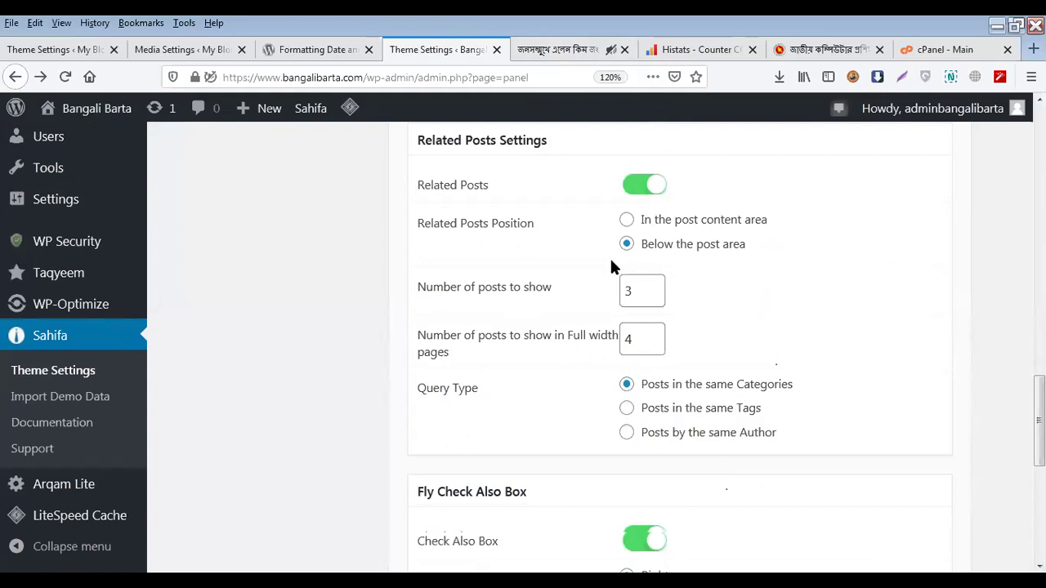
click(537, 52)
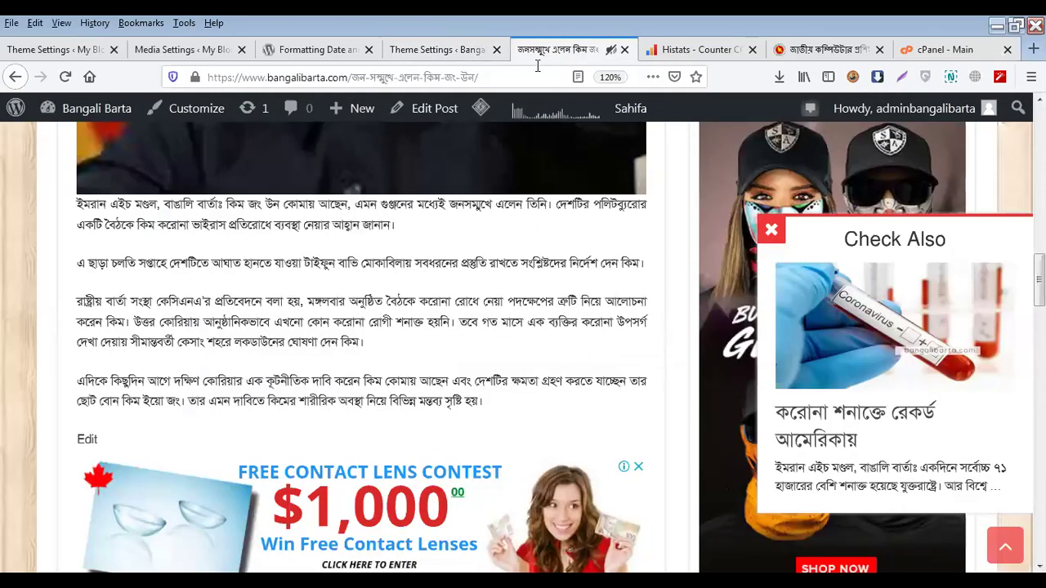
scroll(415, 486, down, 10)
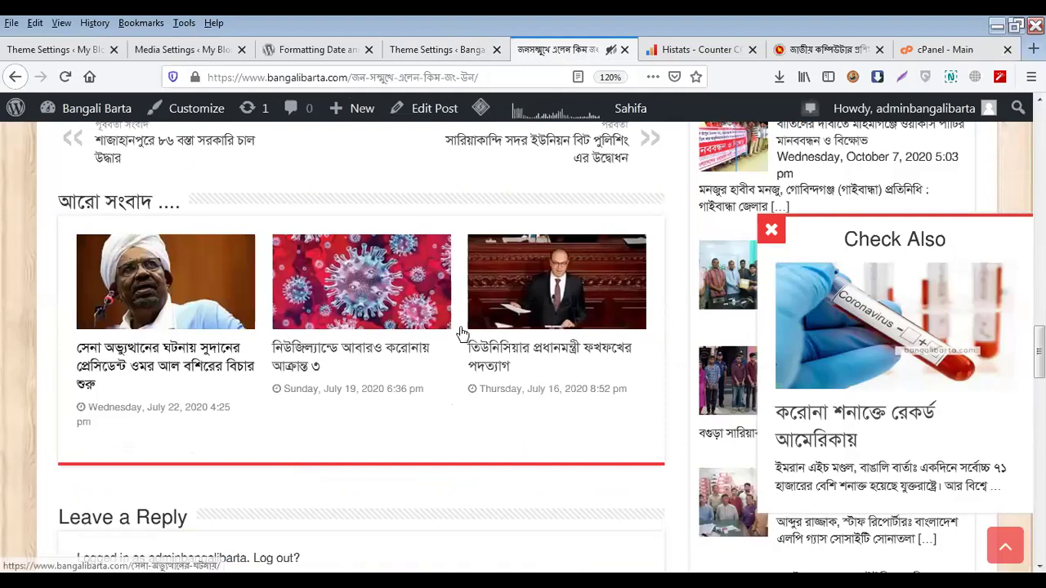
click(426, 40)
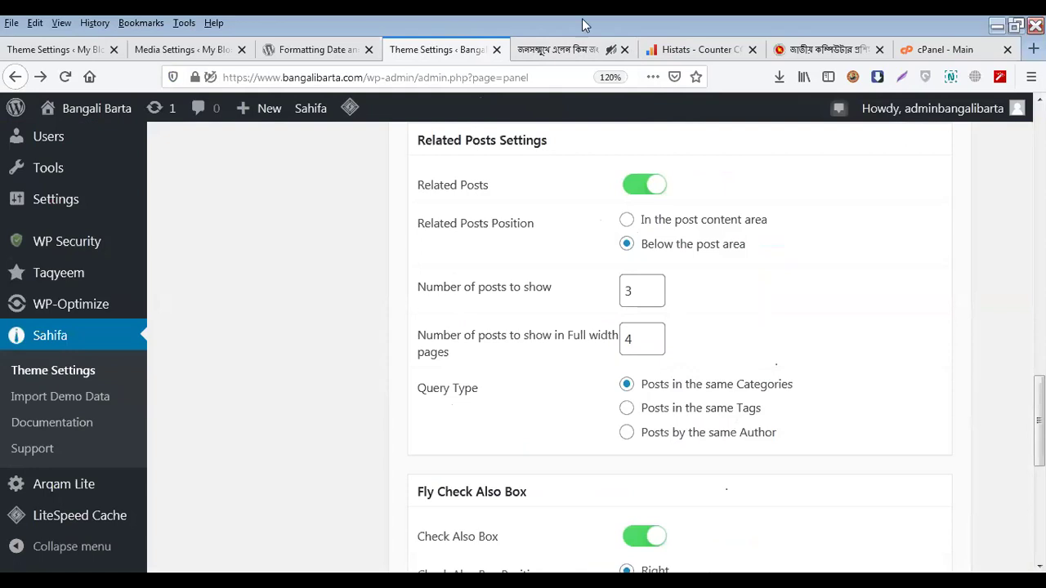
click(554, 47)
click(442, 49)
click(564, 49)
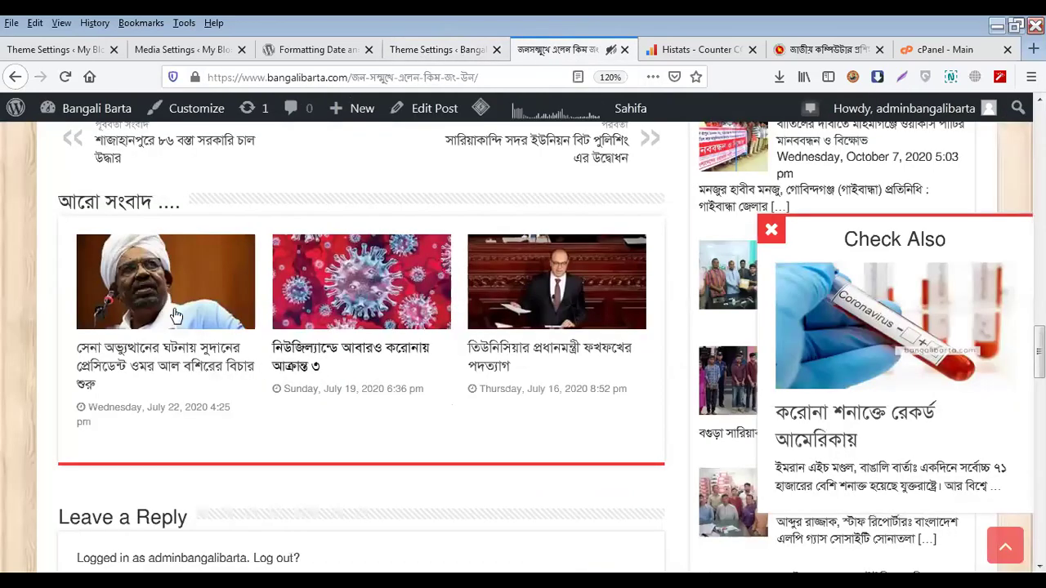
scroll(184, 273, up, 10)
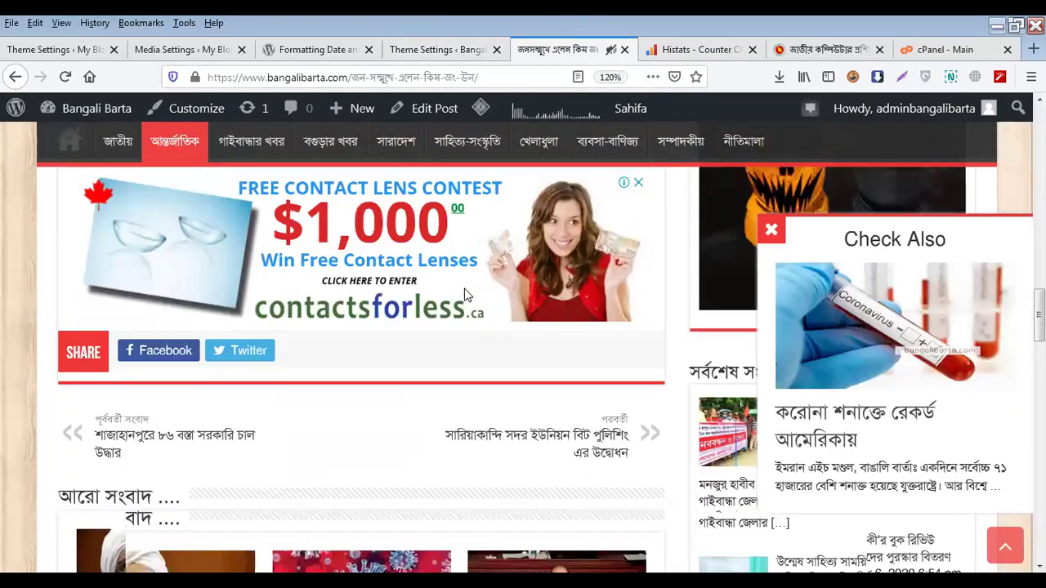
scroll(121, 295, down, 10)
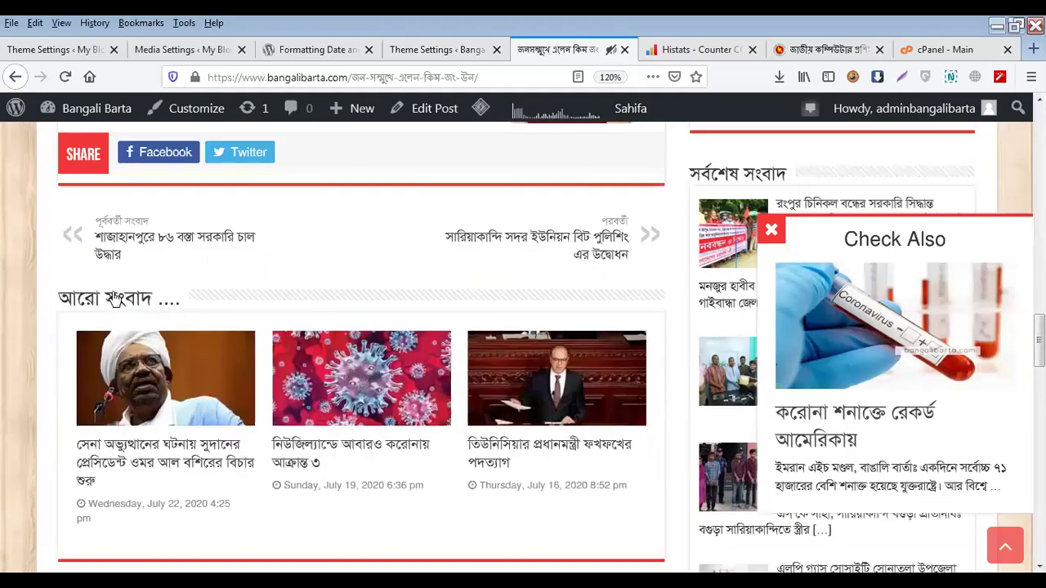
click(438, 49)
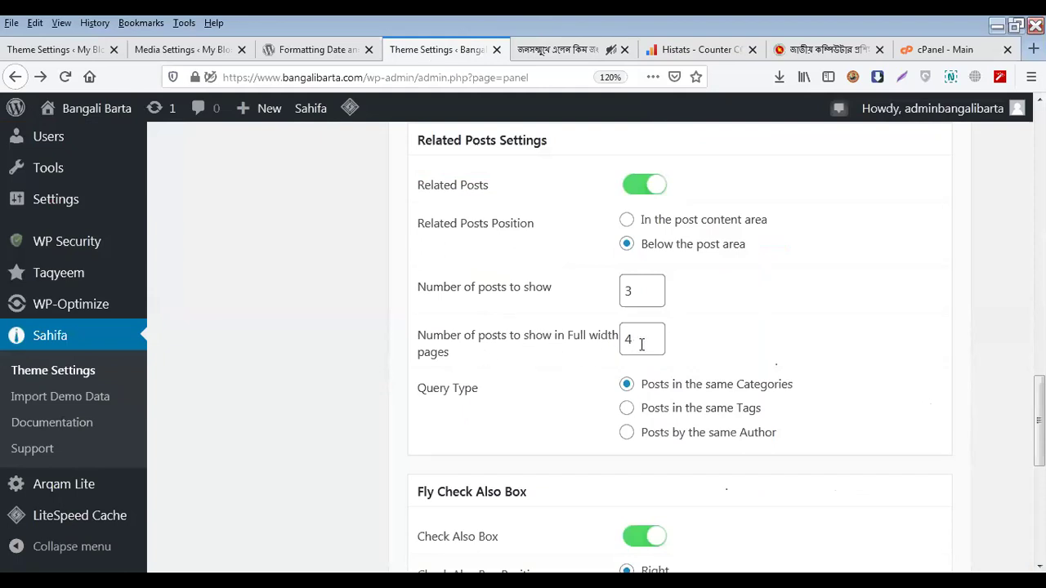
click(556, 49)
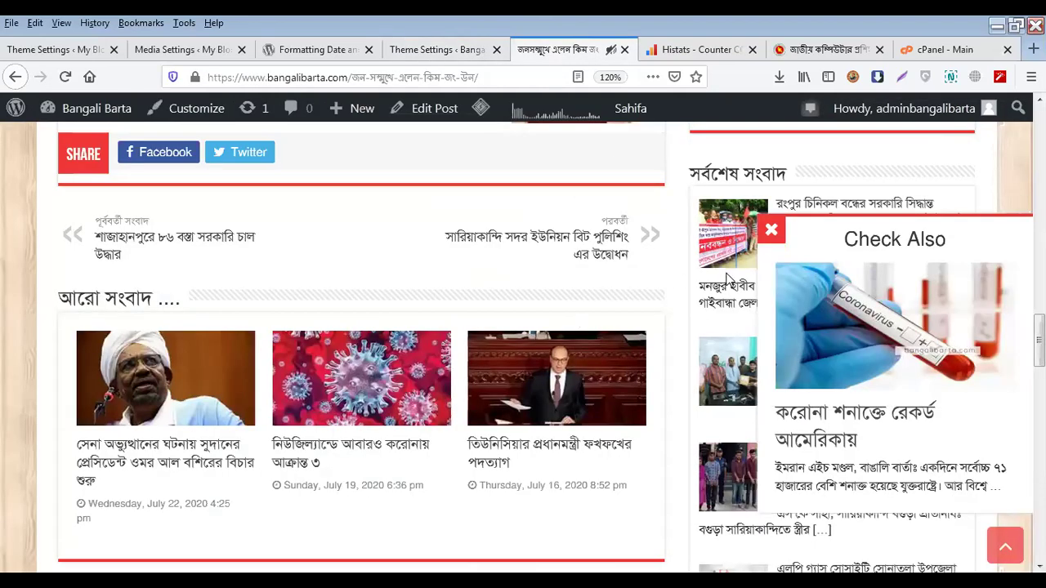
scroll(631, 328, up, 8)
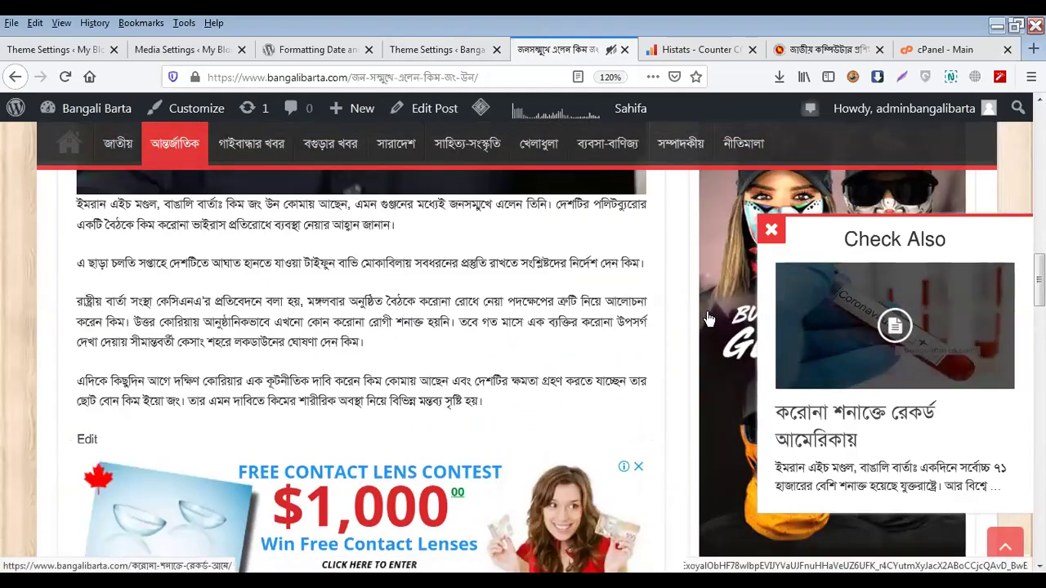
click(772, 230)
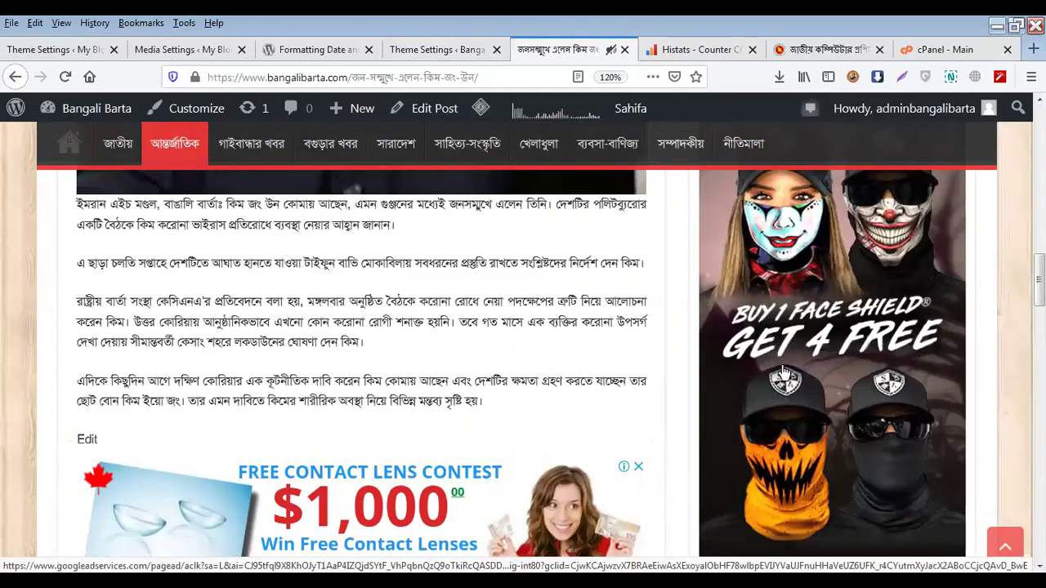
scroll(793, 394, up, 4)
scroll(491, 369, down, 2)
scroll(490, 369, down, 3)
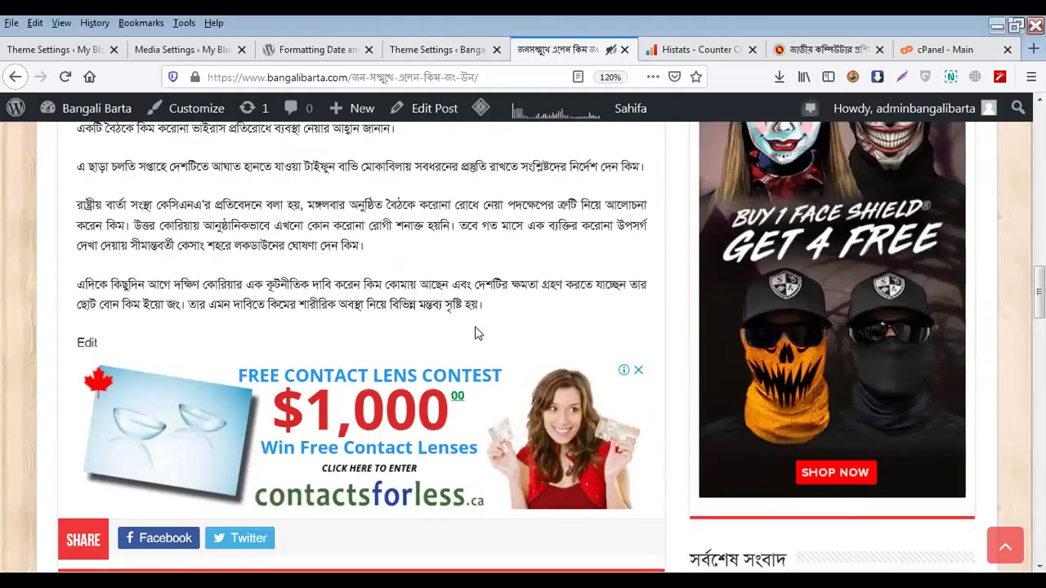
click(440, 49)
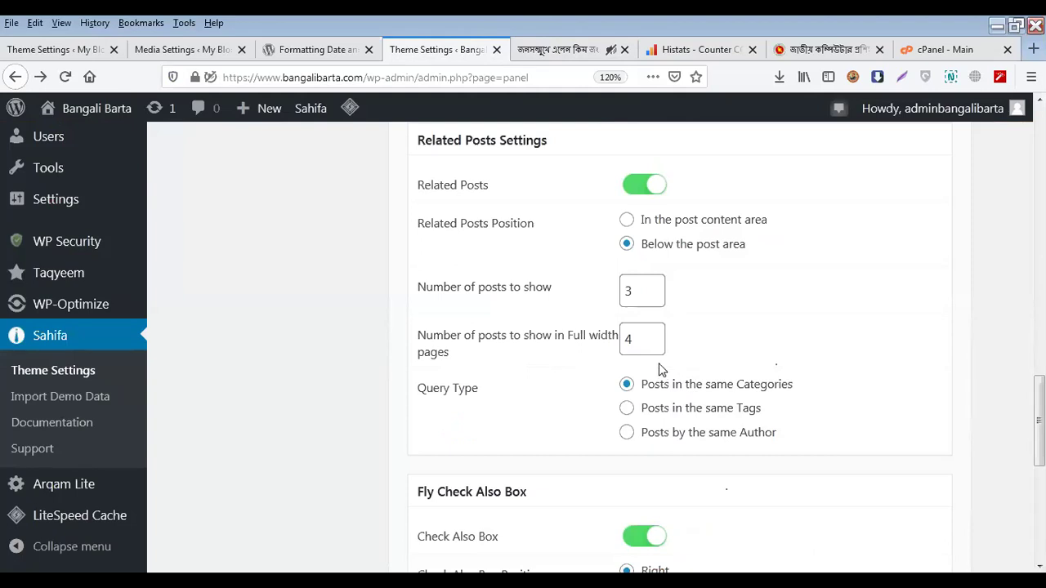
click(564, 49)
scroll(362, 360, down, 5)
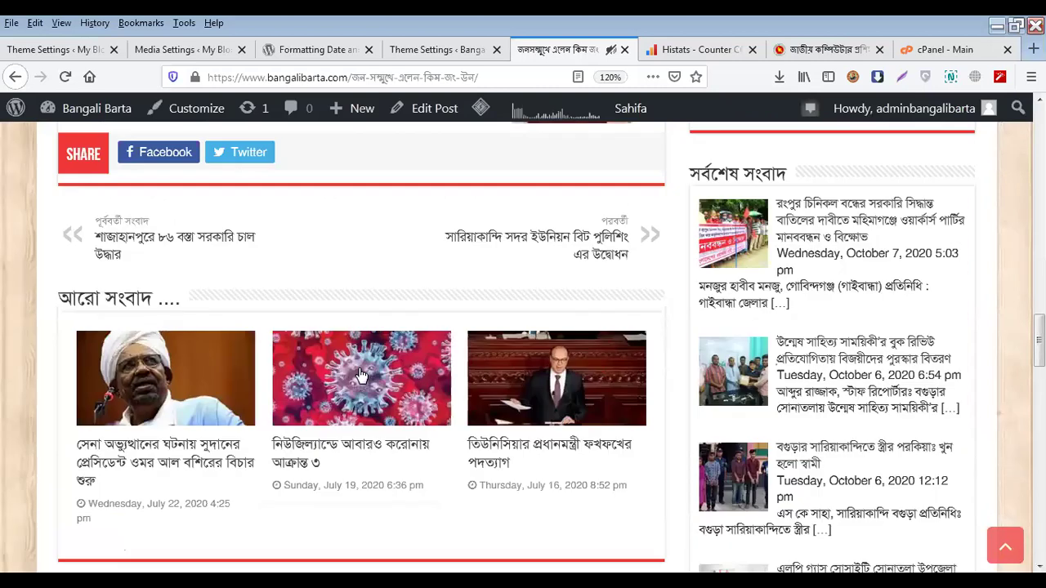
scroll(362, 374, down, 2)
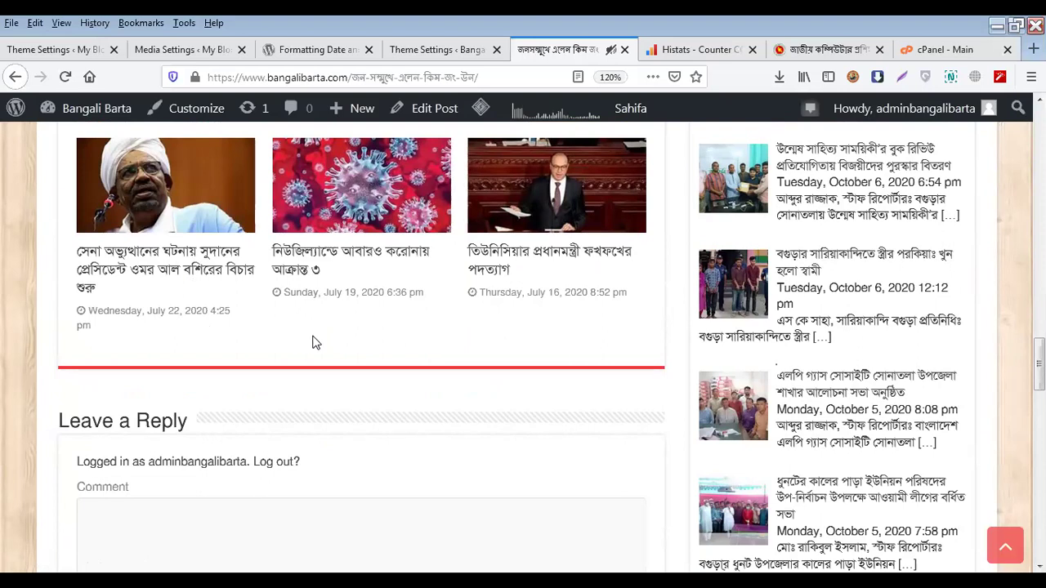
scroll(316, 343, up, 1)
scroll(319, 346, down, 4)
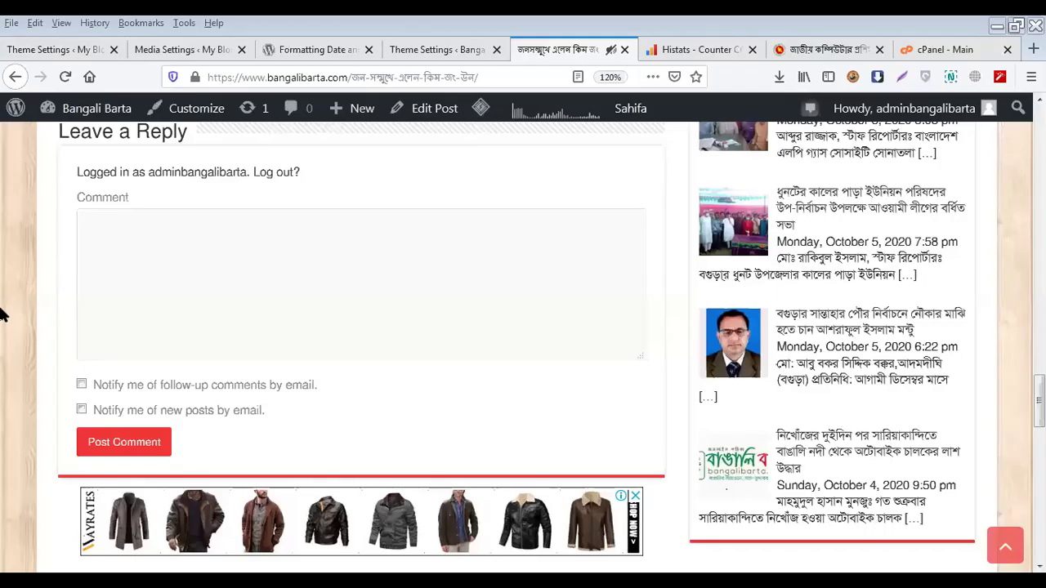
scroll(63, 373, up, 6)
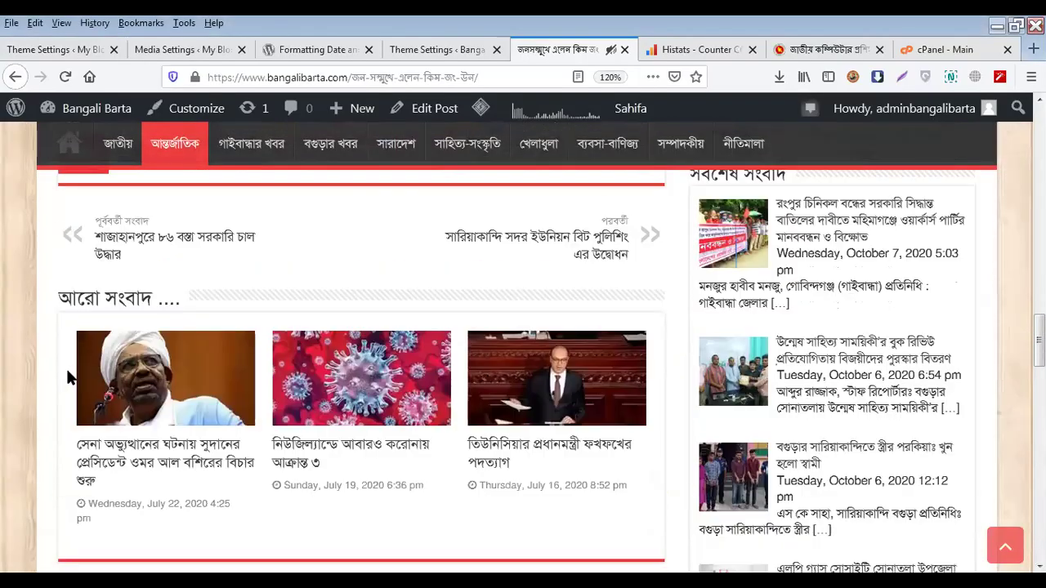
scroll(206, 219, down, 2)
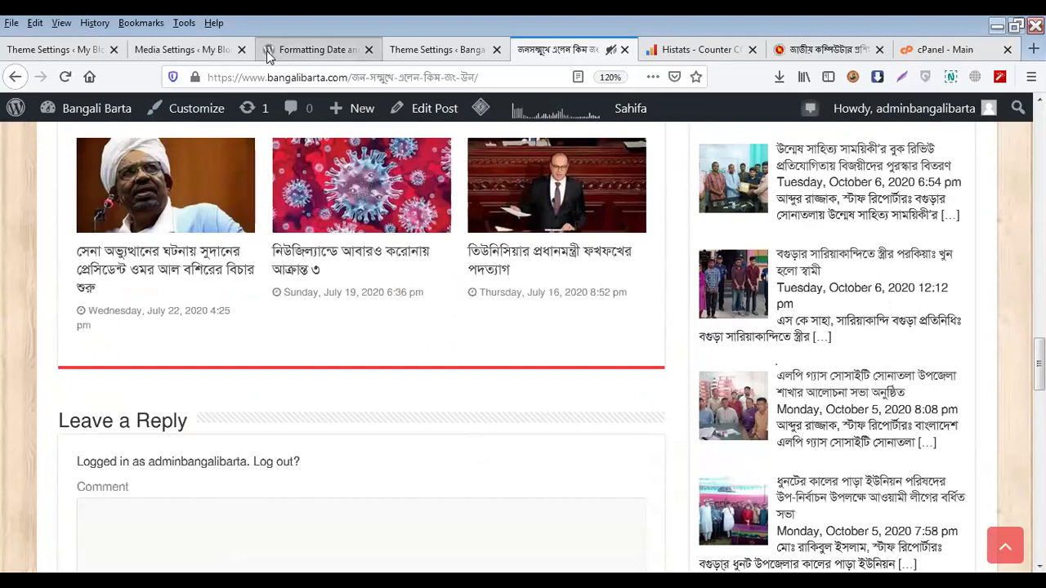
click(415, 47)
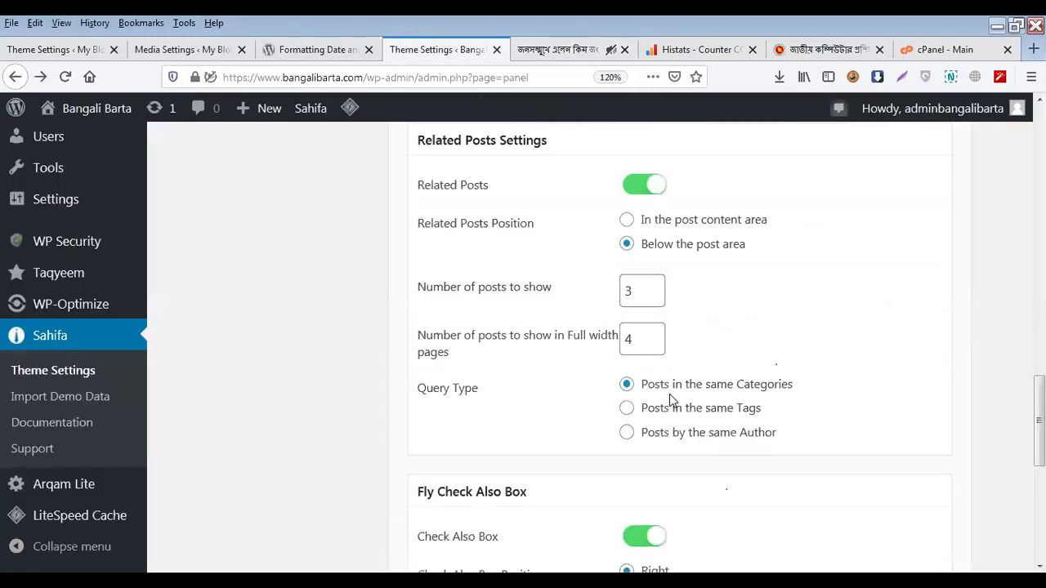
Scroll down to the Fly Check Also Box section in Sahifa Theme Settings
scroll(670, 394, down, 2)
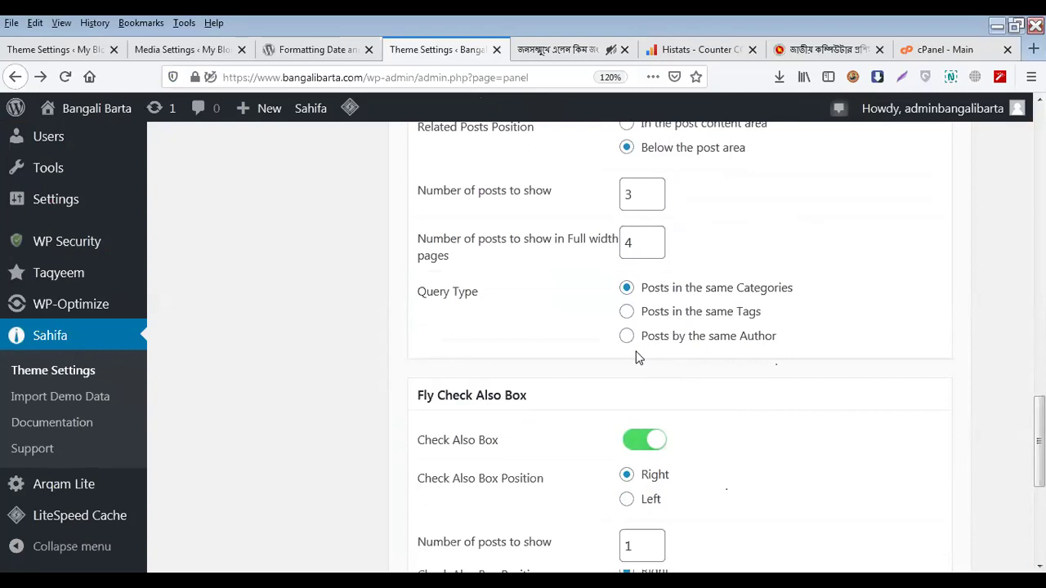
scroll(562, 249, up, 4)
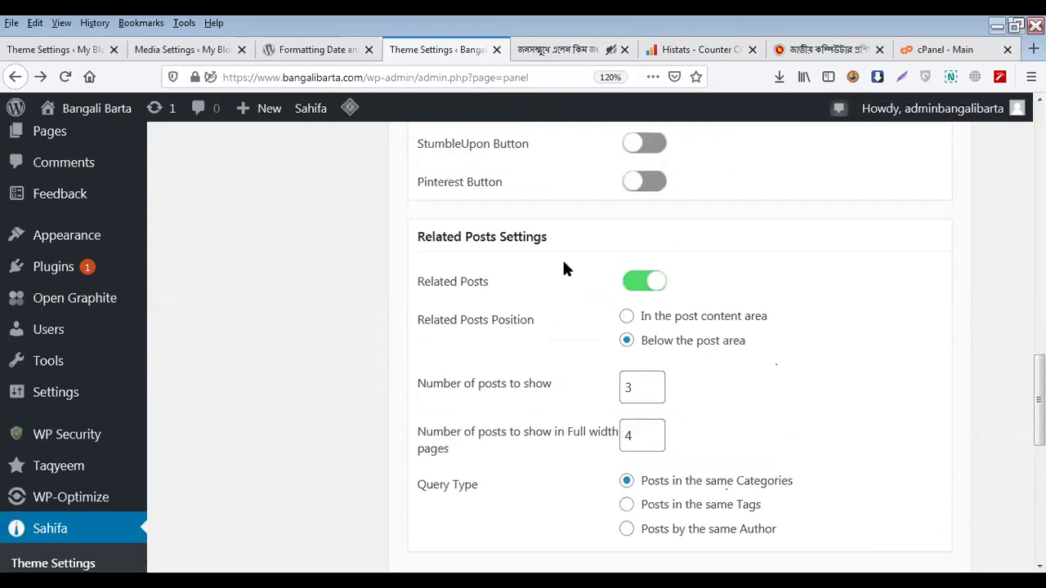
scroll(562, 269, down, 2)
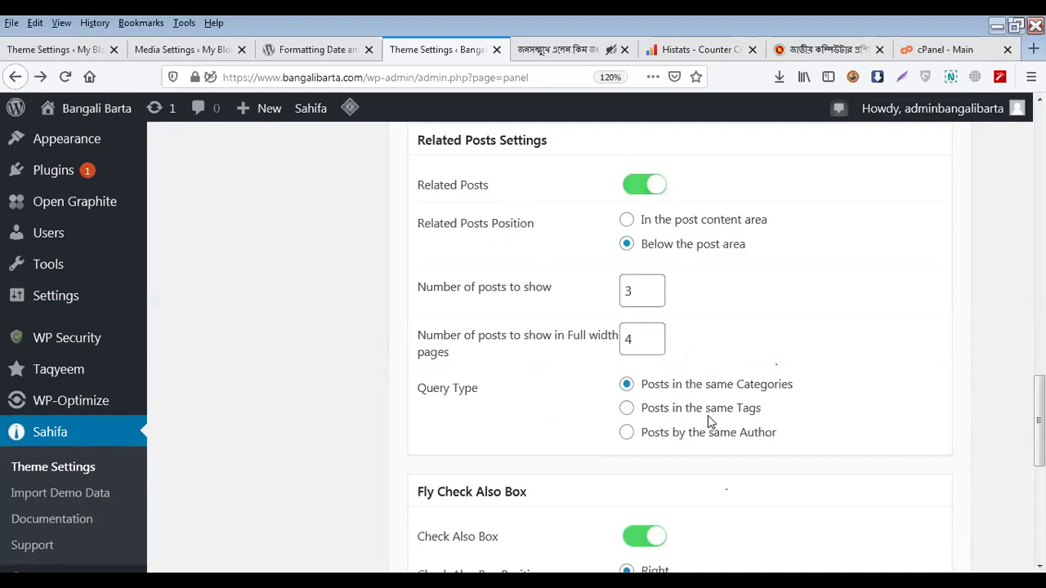
scroll(596, 434, down, 3)
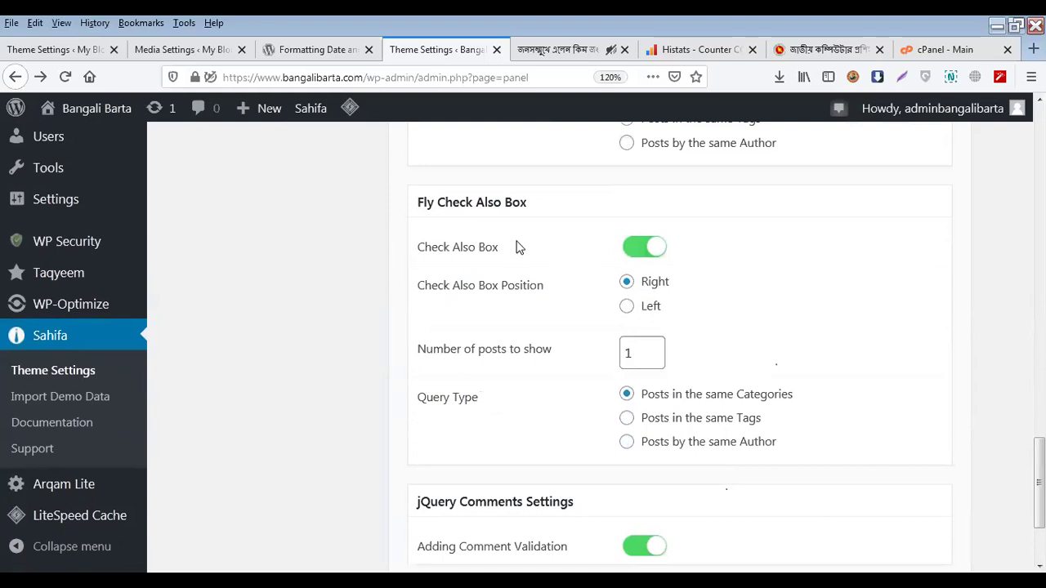
Reload the live Bengali article tab to see its related news items
click(562, 46)
right_click(582, 51)
click(601, 58)
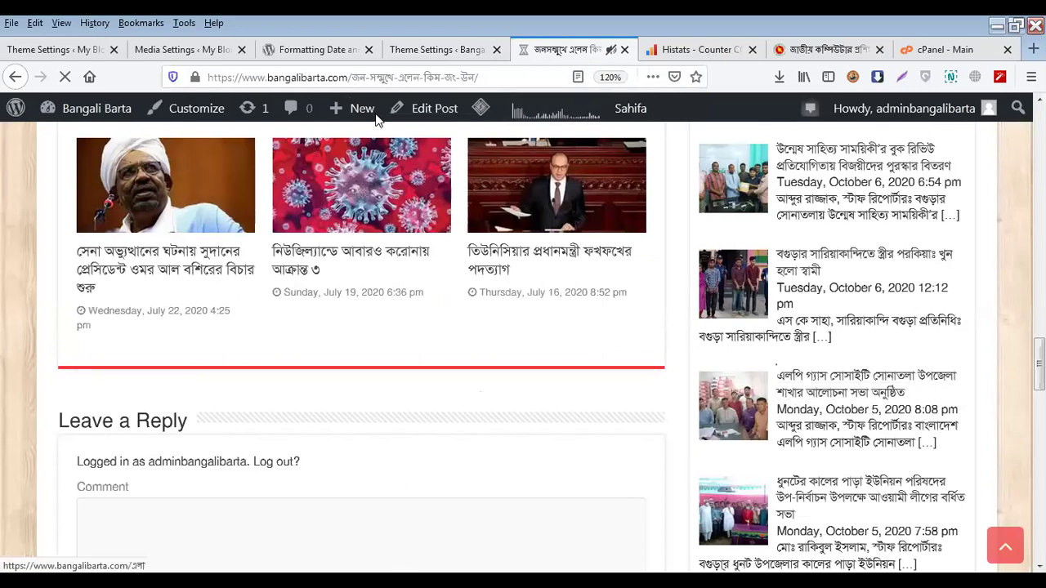
Compare the article's Check Also popup with Fly Check Also Box: on, right, 1 post from same categories
click(415, 54)
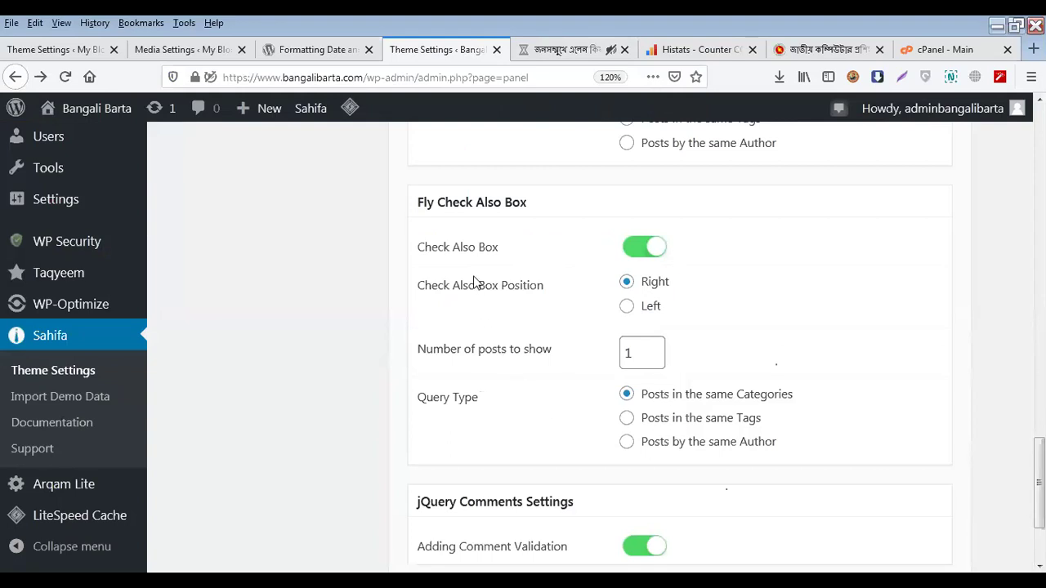
click(573, 56)
scroll(868, 282, up, 3)
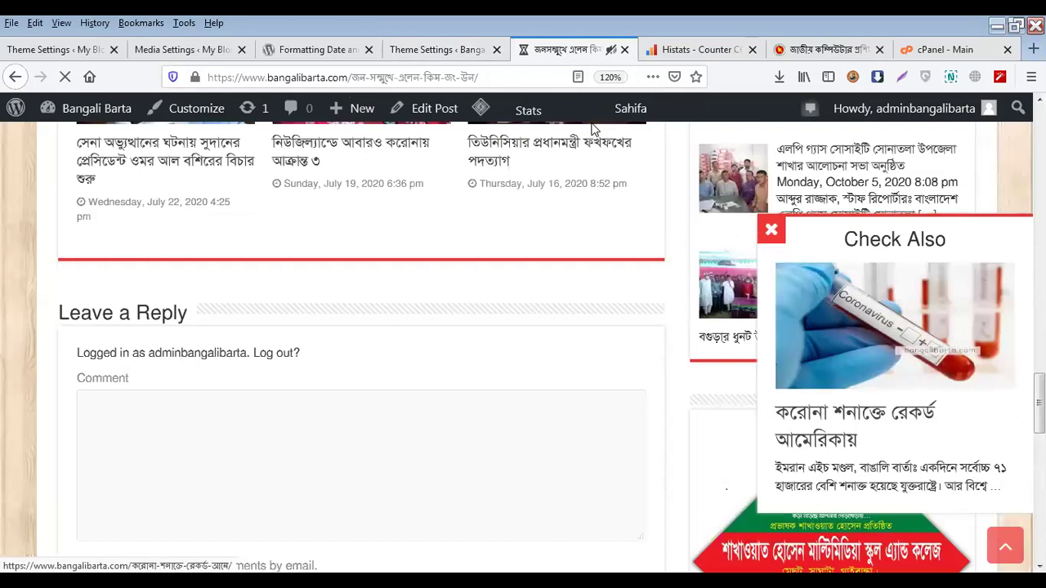
click(423, 49)
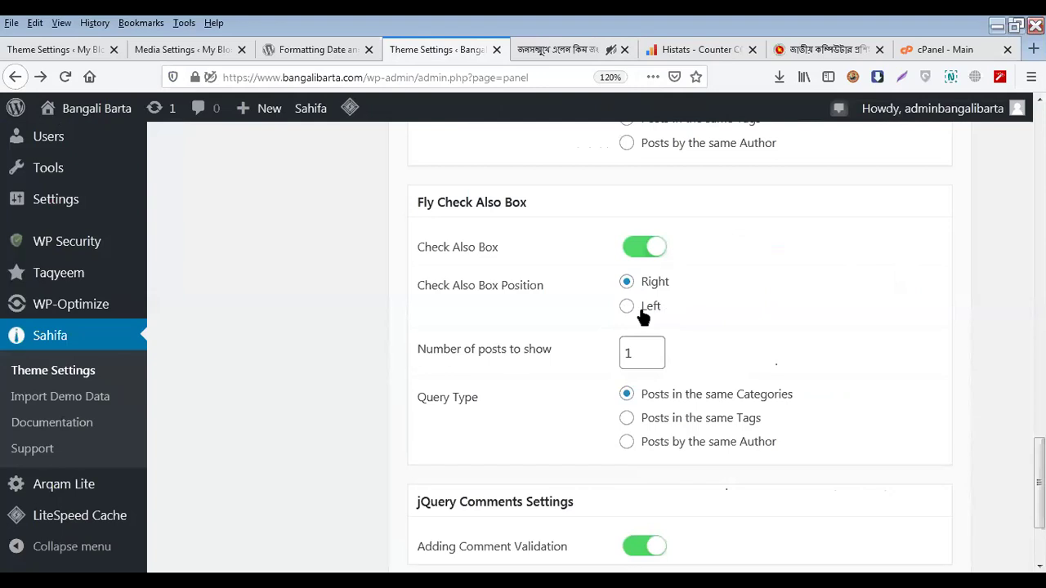
click(557, 56)
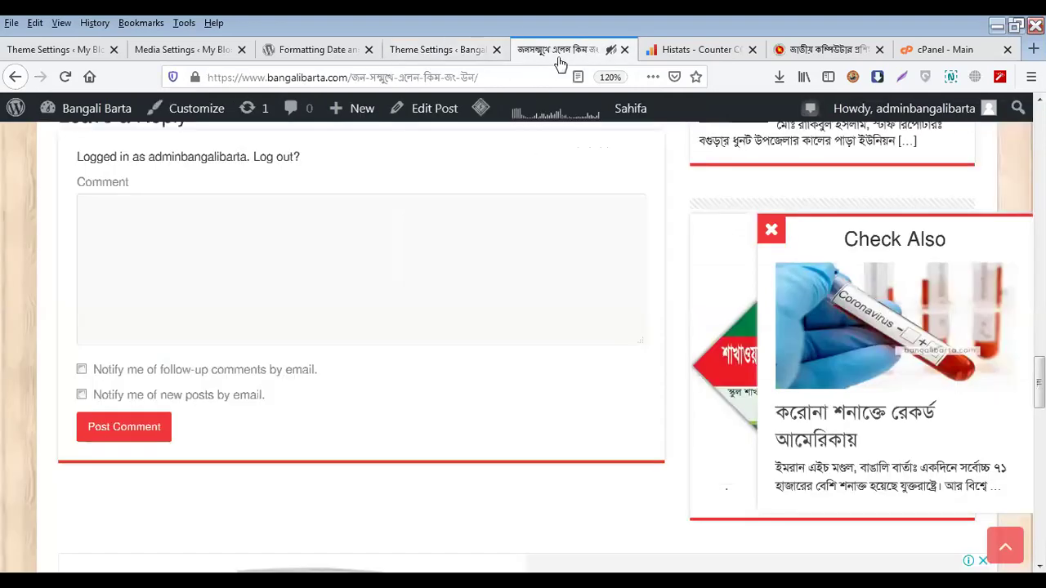
click(431, 56)
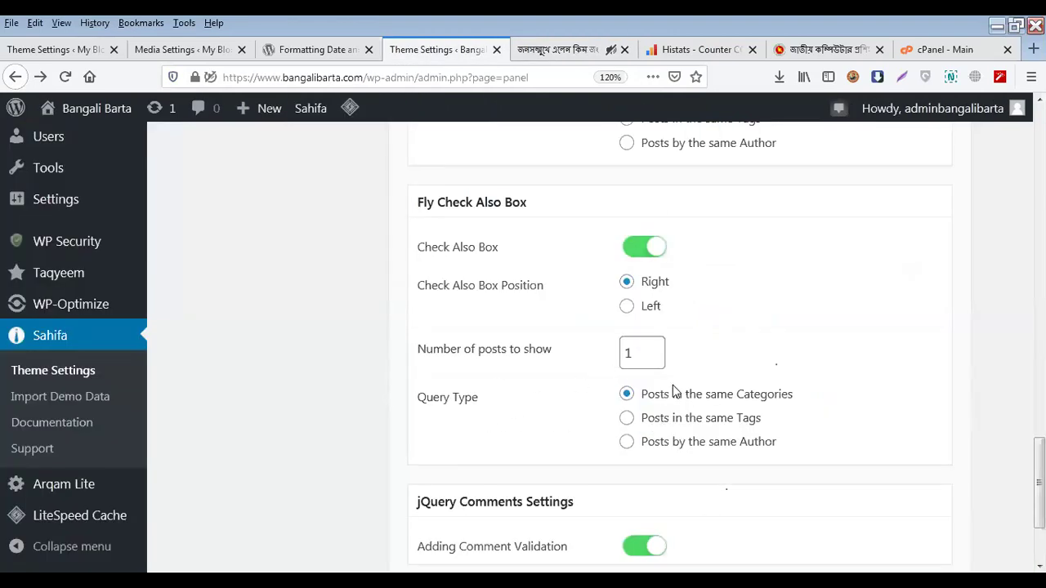
click(576, 51)
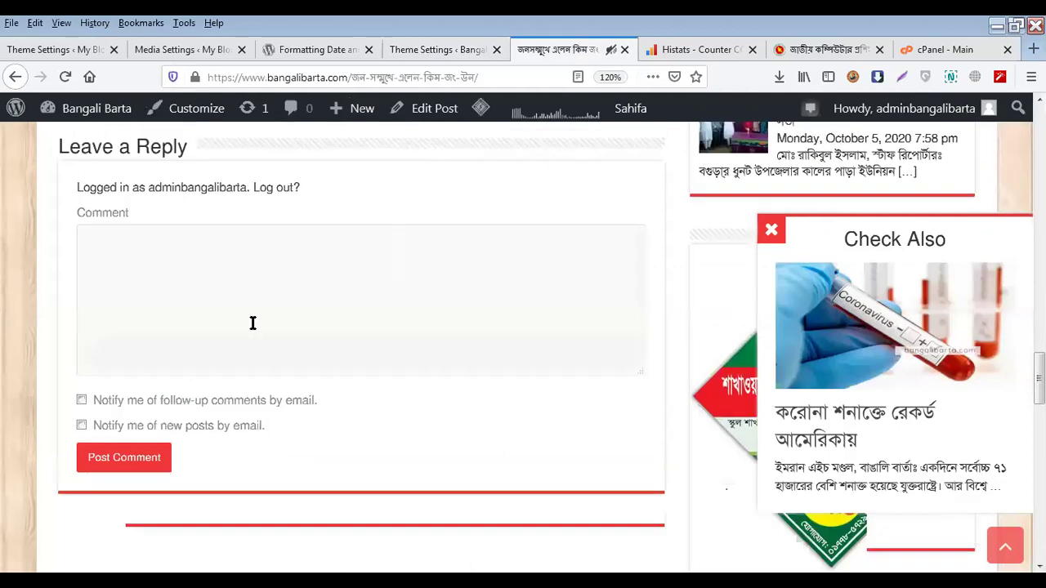
scroll(252, 323, up, 15)
scroll(254, 331, down, 5)
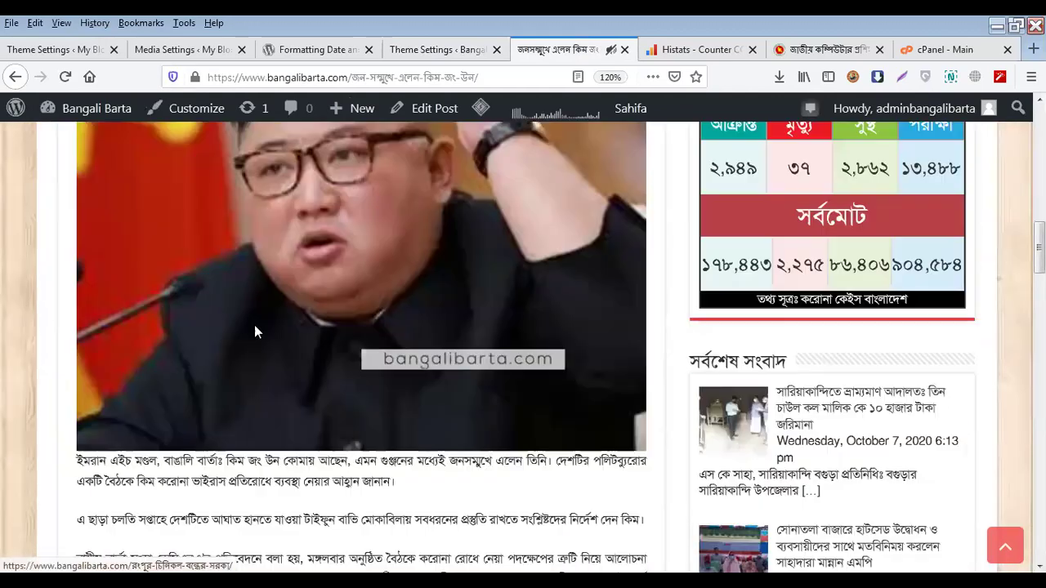
scroll(255, 324, down, 10)
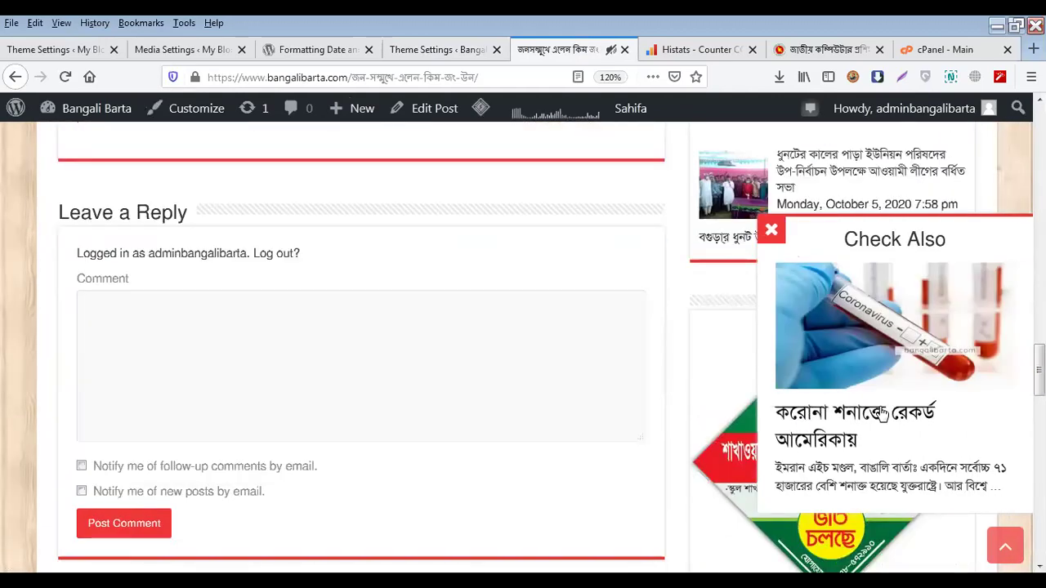
click(437, 49)
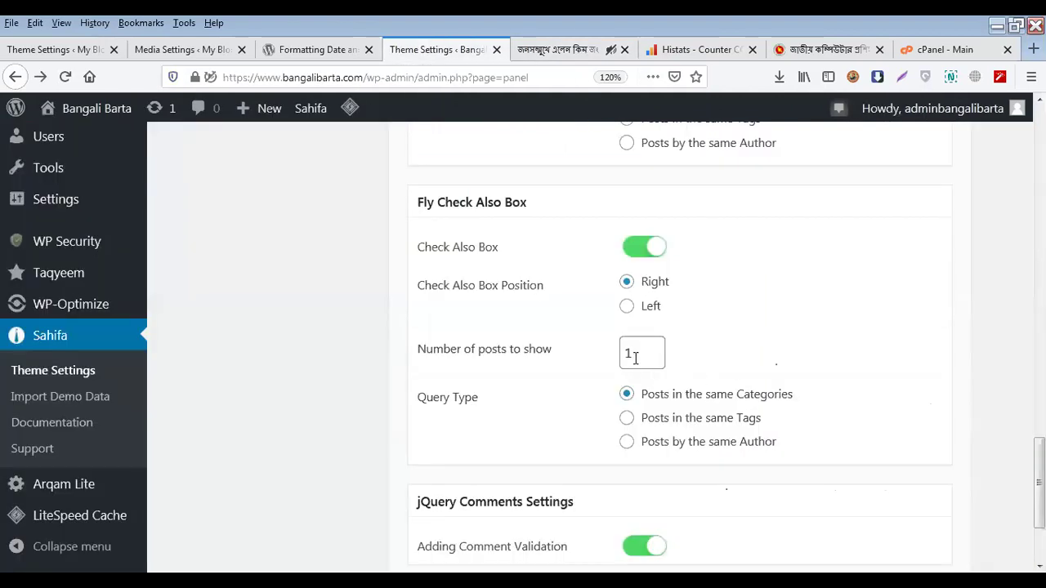
scroll(637, 357, down, 2)
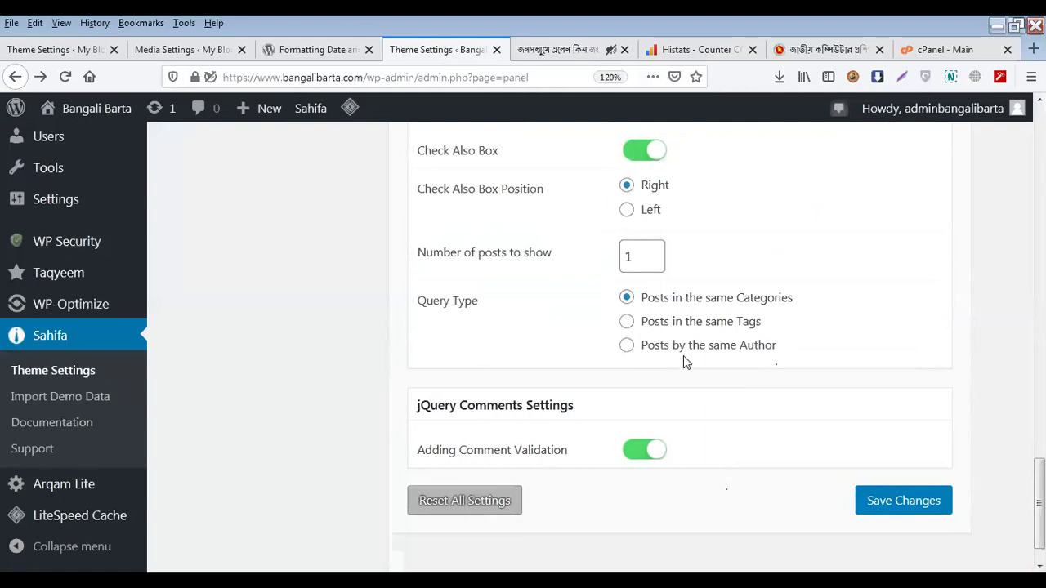
click(641, 257)
scroll(626, 332, up, 4)
scroll(602, 359, down, 2)
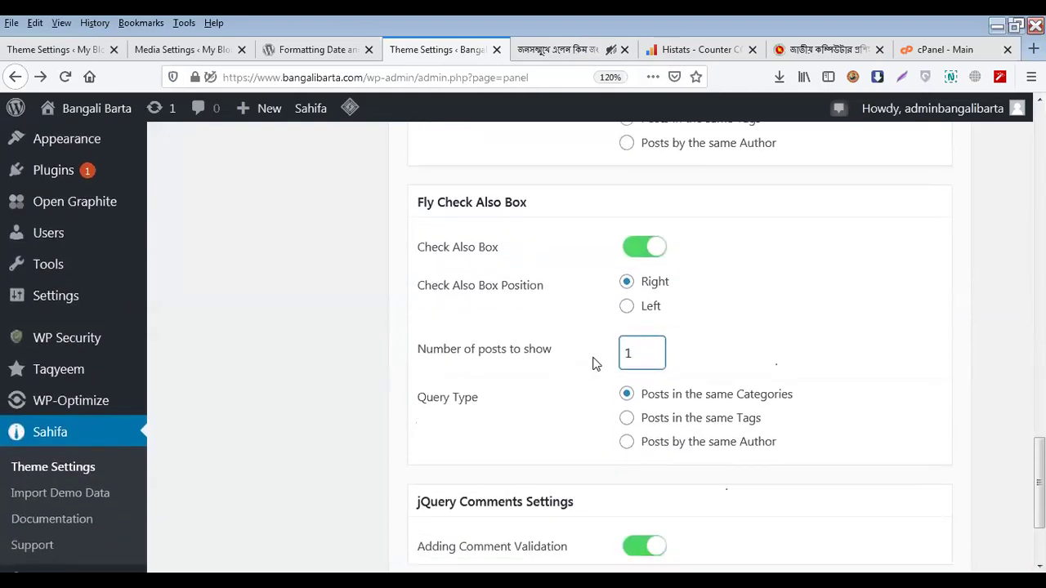
scroll(593, 364, down, 3)
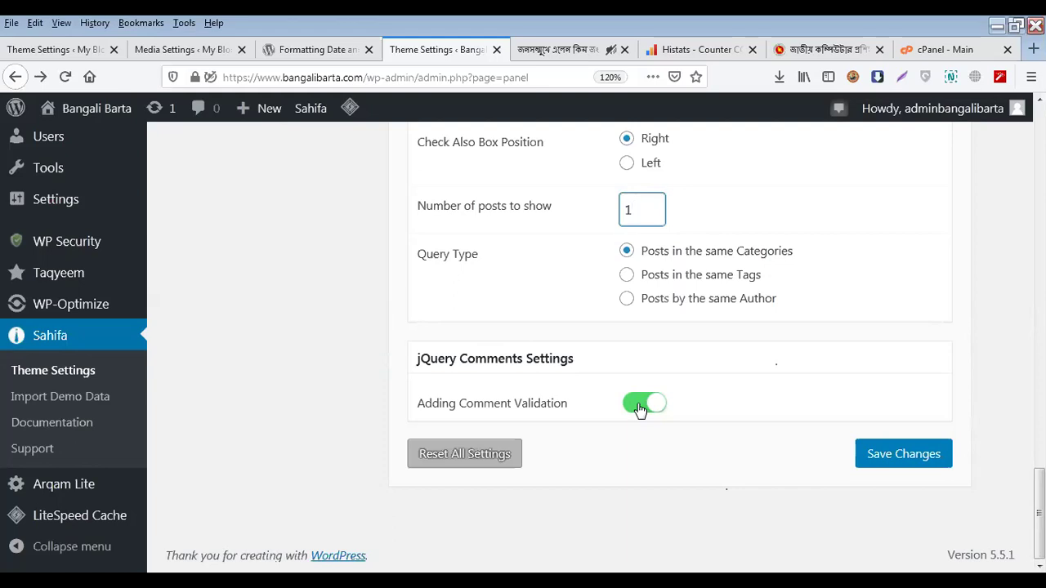
click(553, 49)
scroll(112, 448, down, 4)
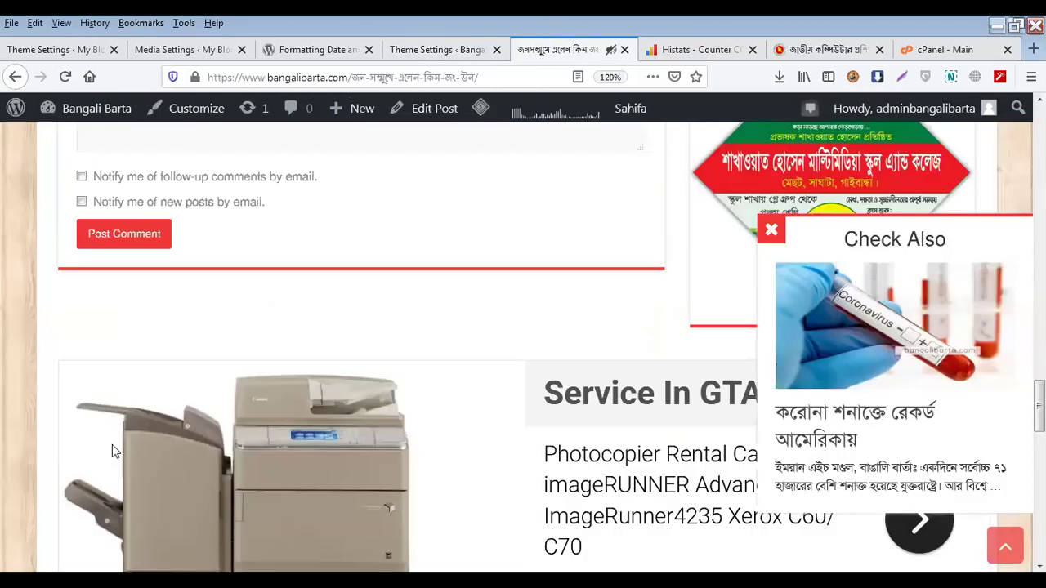
scroll(112, 448, up, 6)
scroll(112, 449, down, 2)
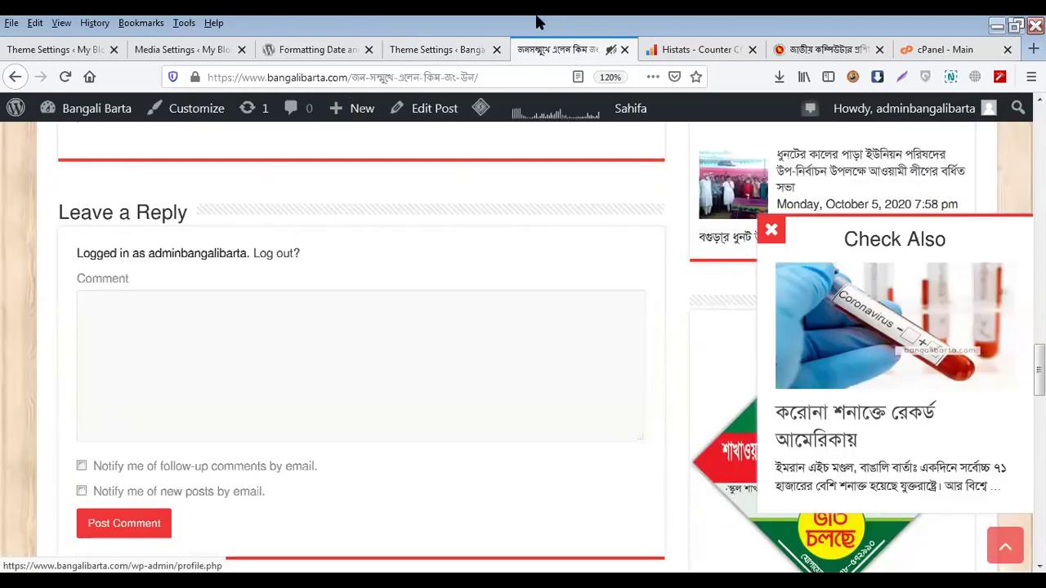
click(453, 47)
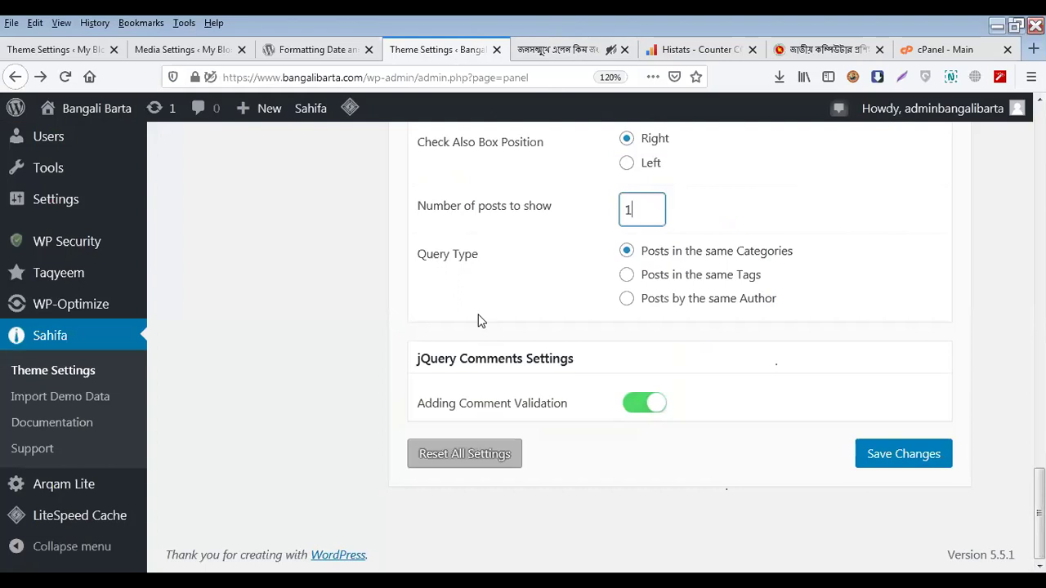
scroll(479, 320, up, 10)
scroll(481, 320, up, 10)
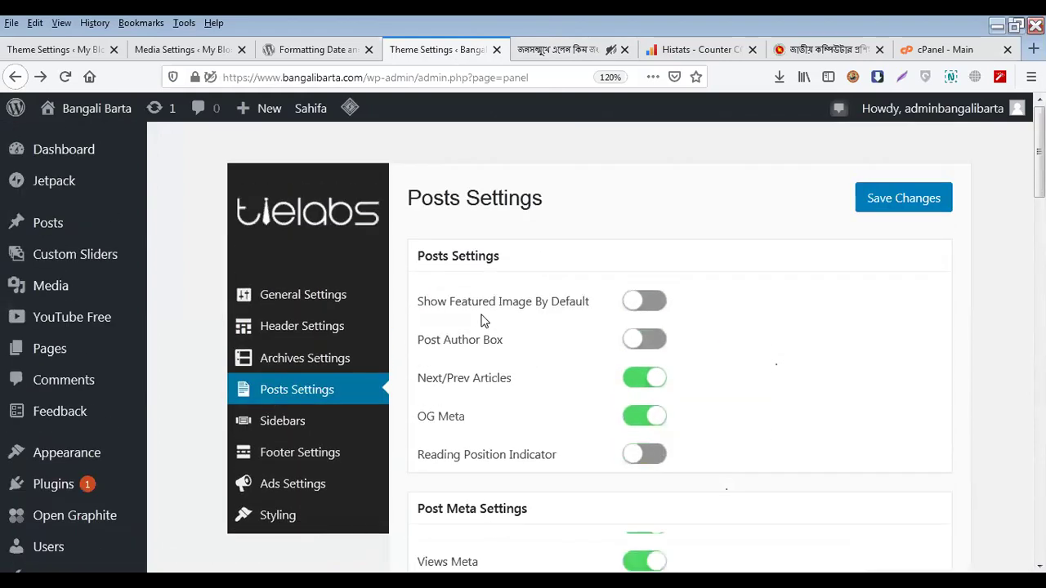
Open the Sahifa Sidebars settings and glance at the live article's sidebar
scroll(481, 320, down, 2)
click(327, 324)
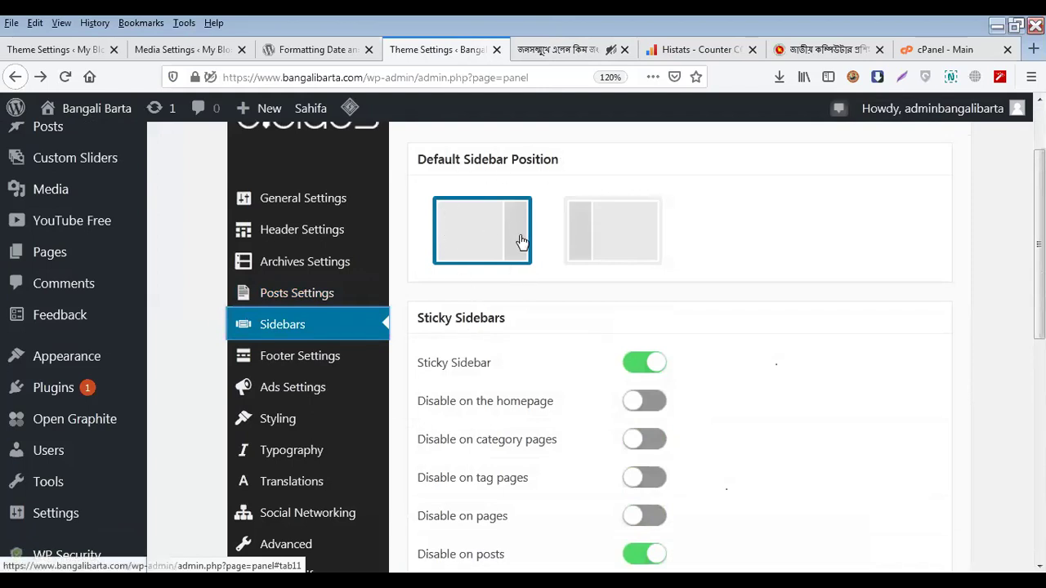
click(552, 51)
scroll(699, 241, up, 15)
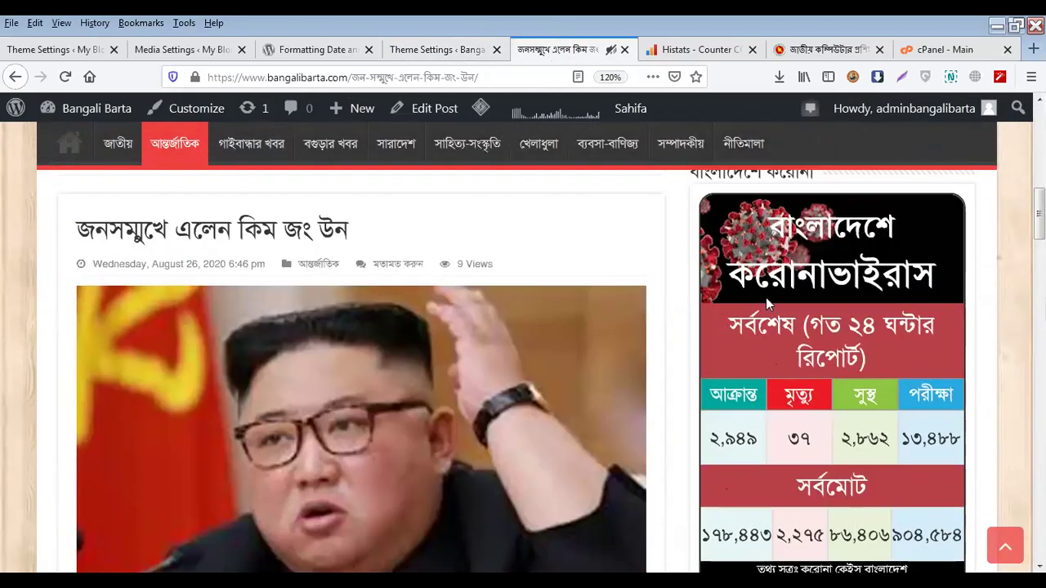
click(427, 53)
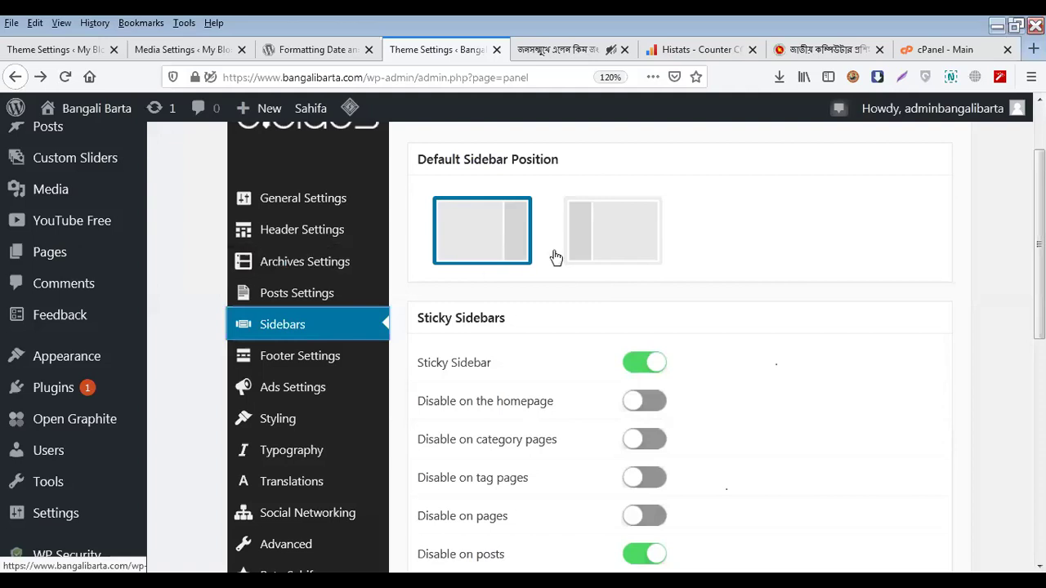
Check Sticky Sidebar (on, disabled on posts) against the article's sidebar behaviour
scroll(546, 328, down, 3)
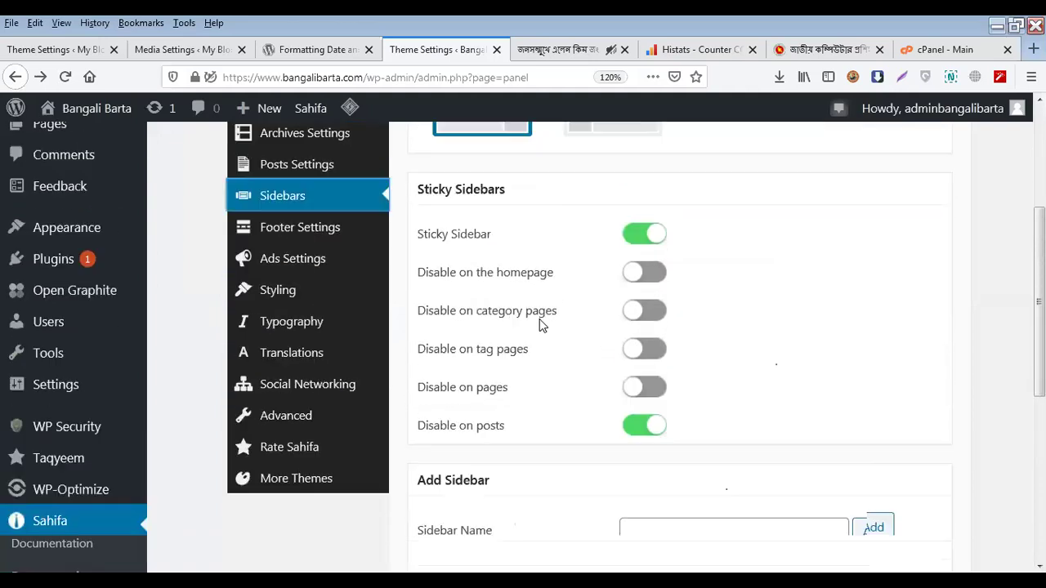
scroll(539, 325, up, 1)
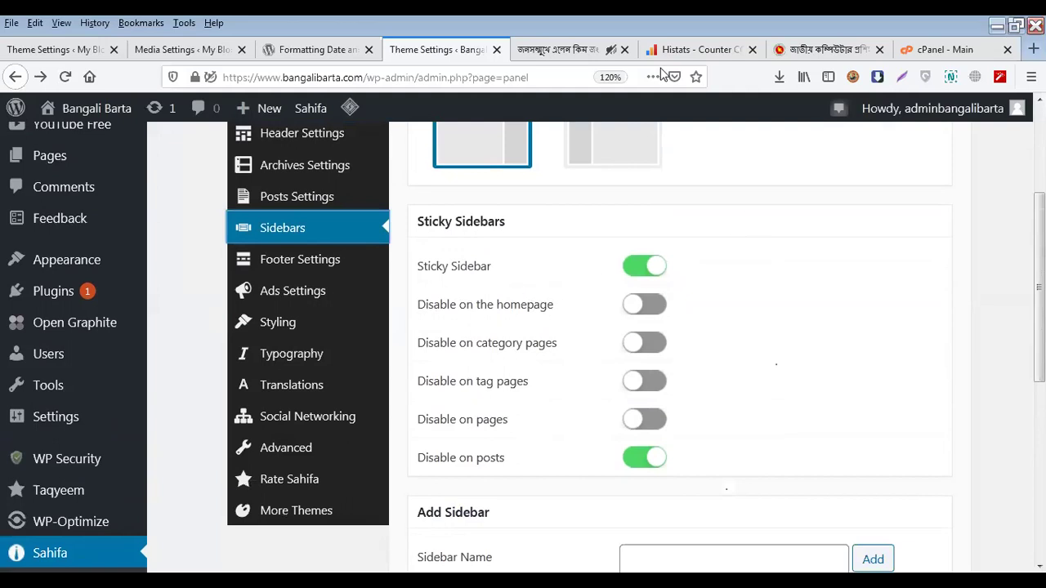
click(582, 53)
scroll(613, 355, down, 20)
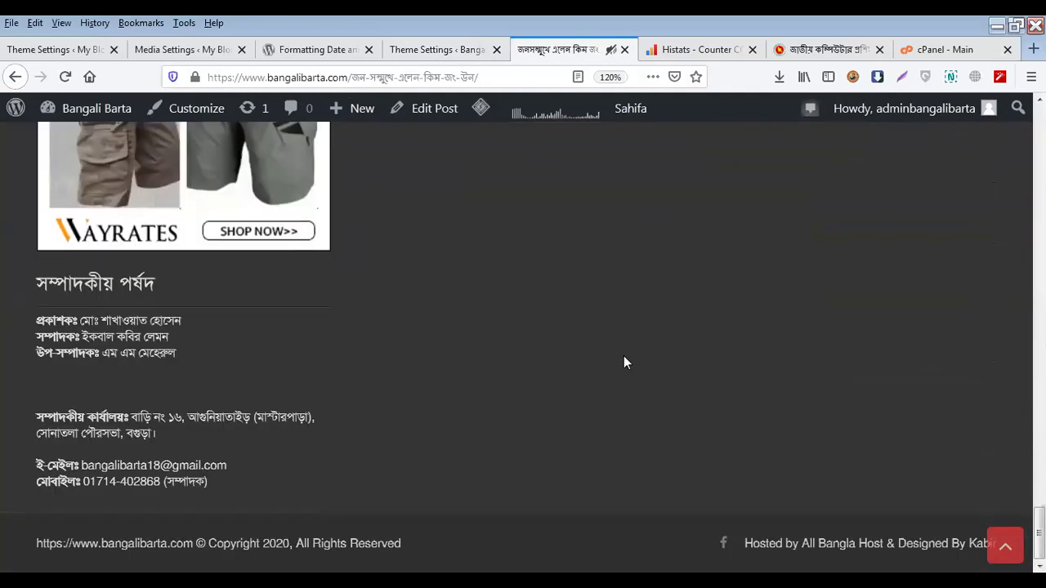
scroll(623, 355, up, 15)
click(437, 51)
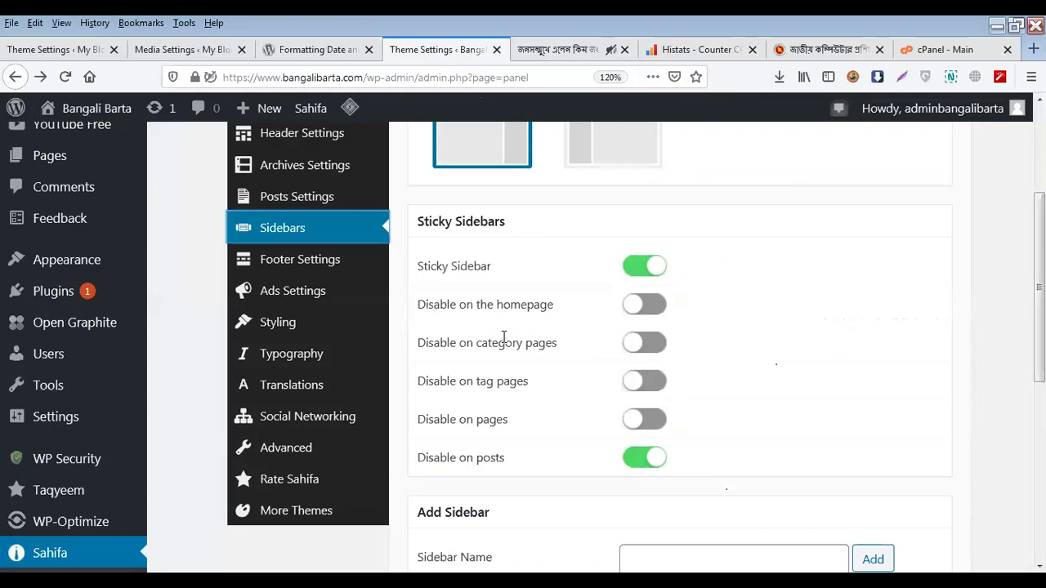
click(539, 52)
scroll(224, 315, up, 15)
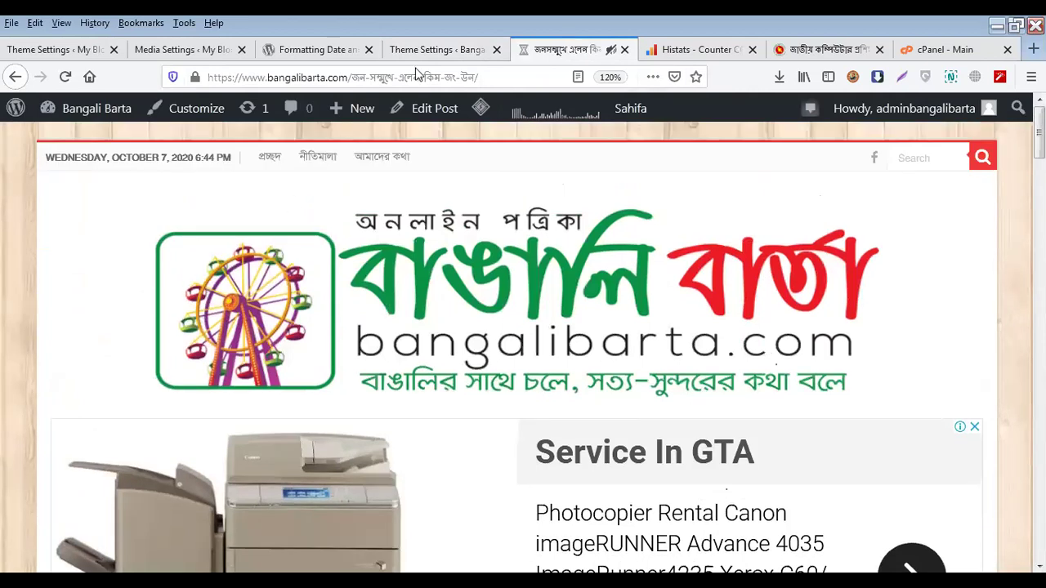
click(461, 51)
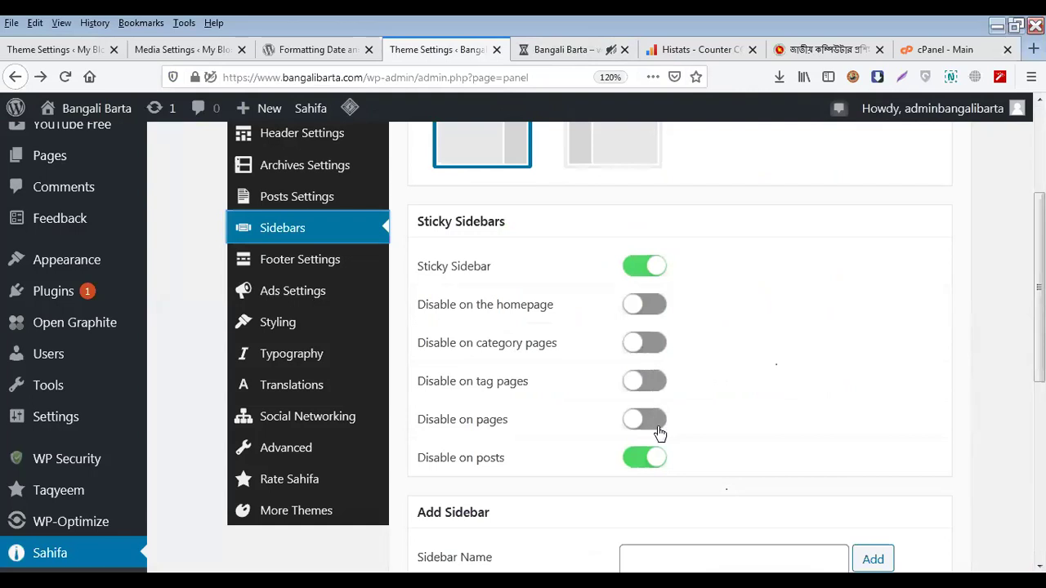
Look through the Home Sidebar choices, leaving all custom sidebars on Default
scroll(641, 414, down, 3)
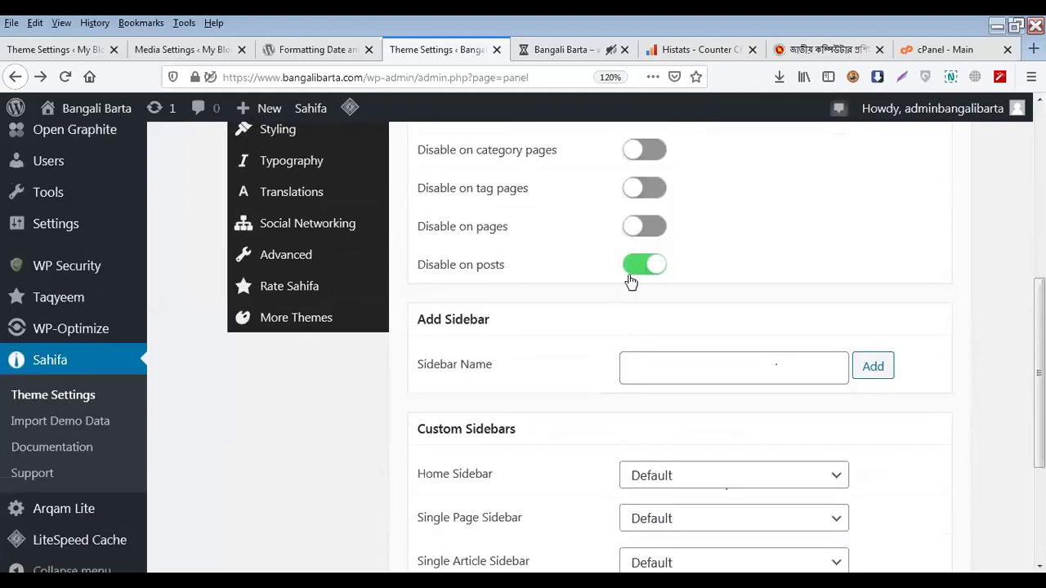
scroll(636, 282, up, 3)
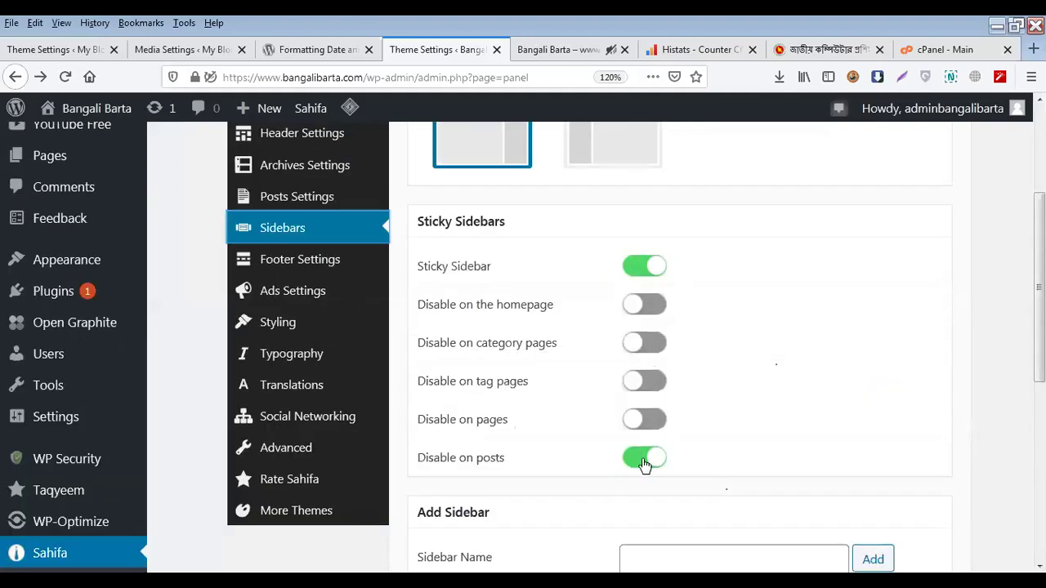
scroll(645, 464, down, 5)
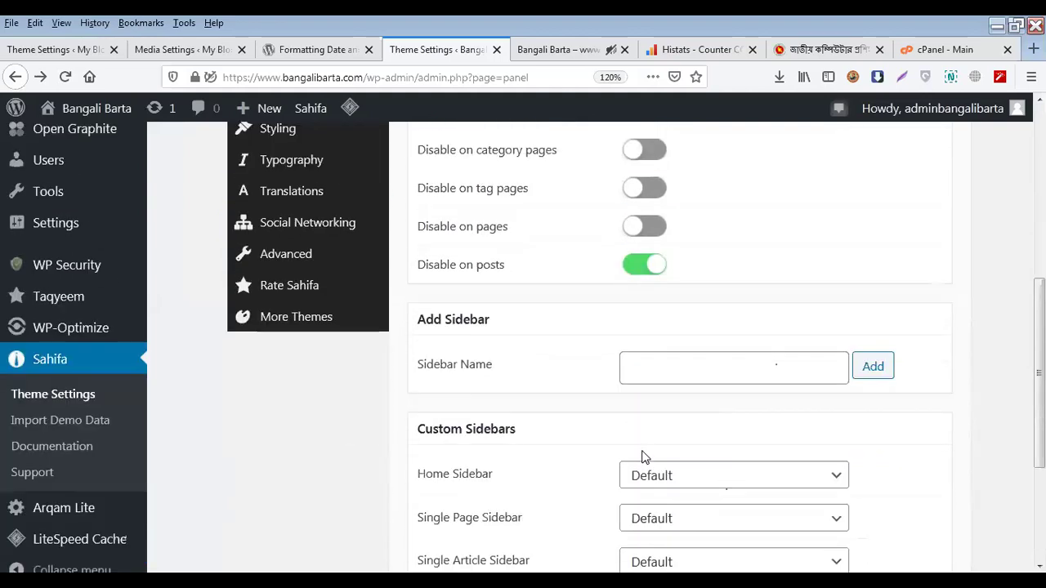
scroll(621, 311, down, 3)
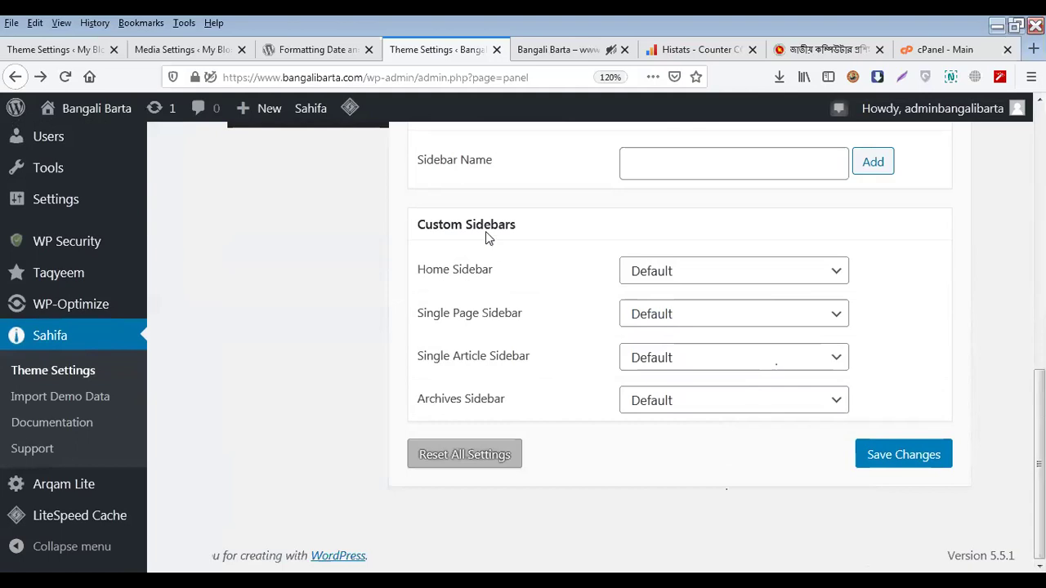
click(697, 281)
click(514, 276)
scroll(589, 409, up, 5)
scroll(590, 409, up, 5)
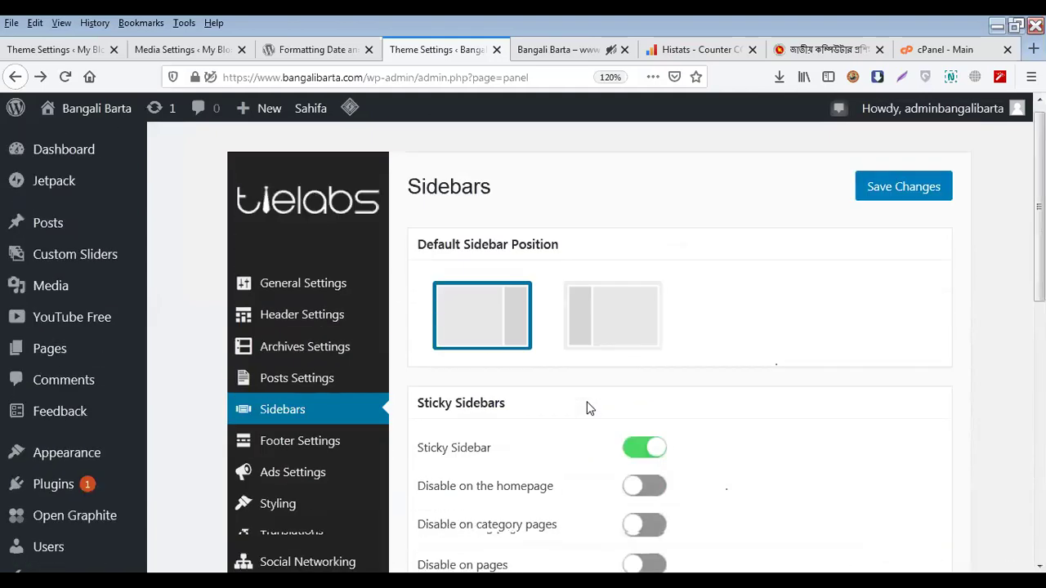
scroll(585, 407, down, 2)
Open Sahifa's Footer Settings, then check the live front page footer using Scroll To Top
click(327, 347)
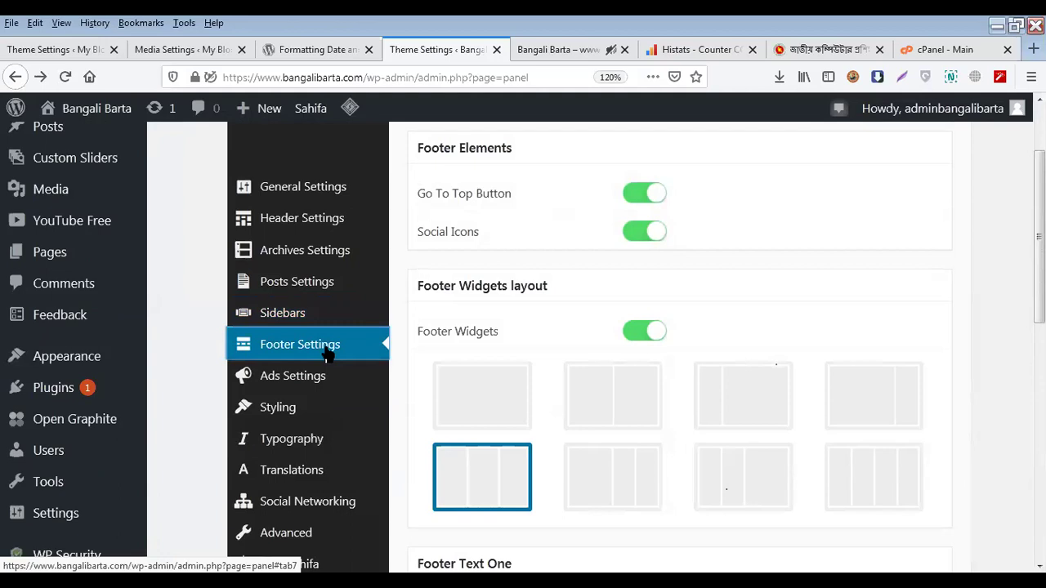
scroll(460, 294, up, 3)
click(564, 49)
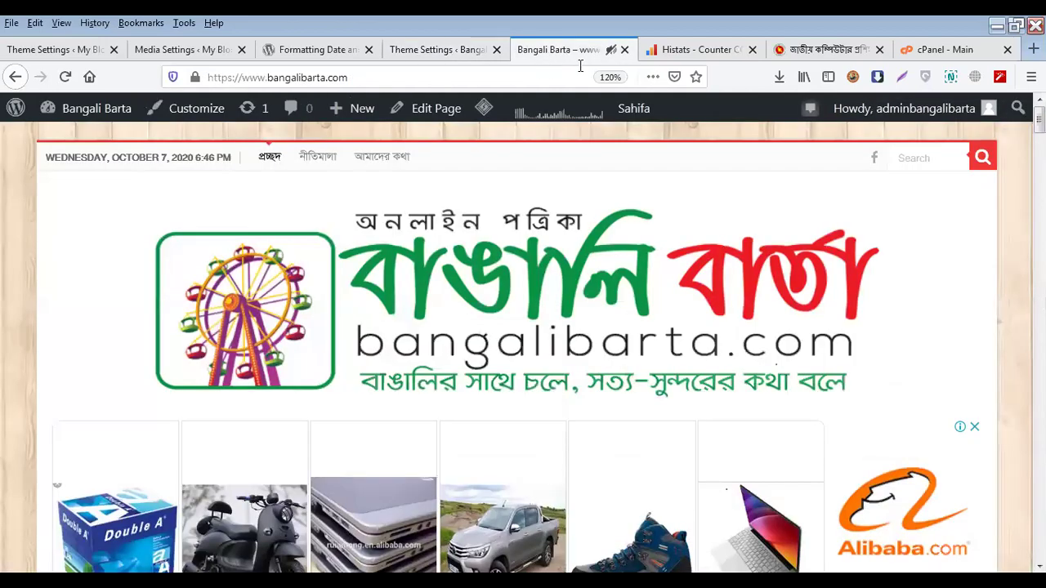
scroll(495, 231, down, 10)
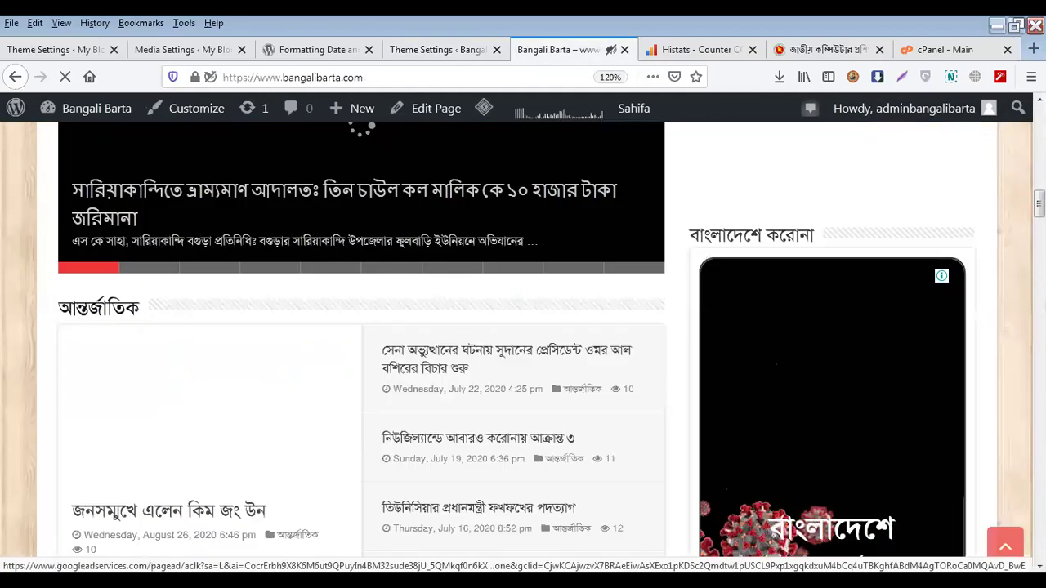
scroll(777, 439, down, 15)
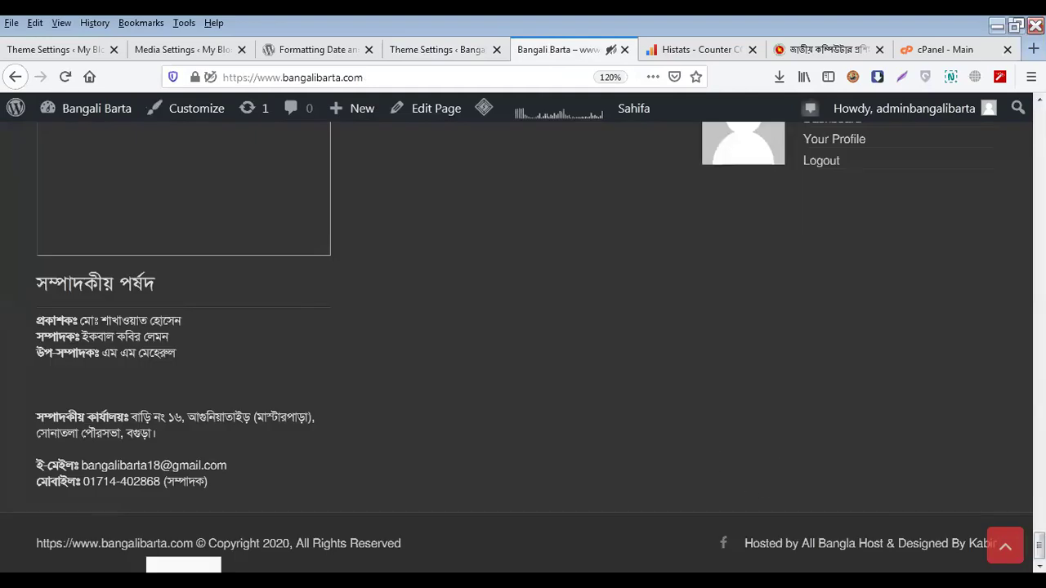
click(1007, 546)
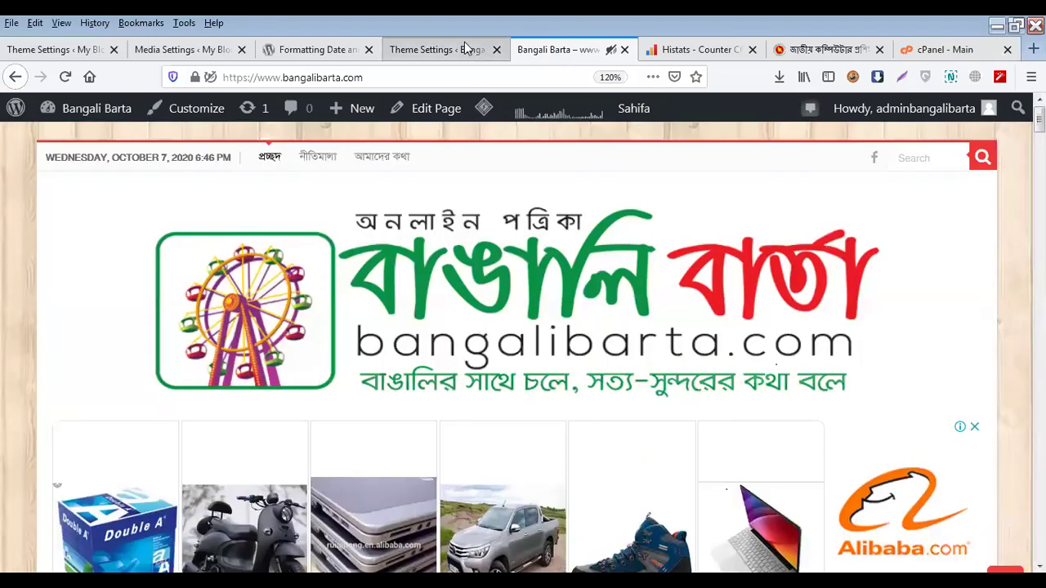
Compare the Footer Settings page with the live site, scrolling down to its footer
click(466, 49)
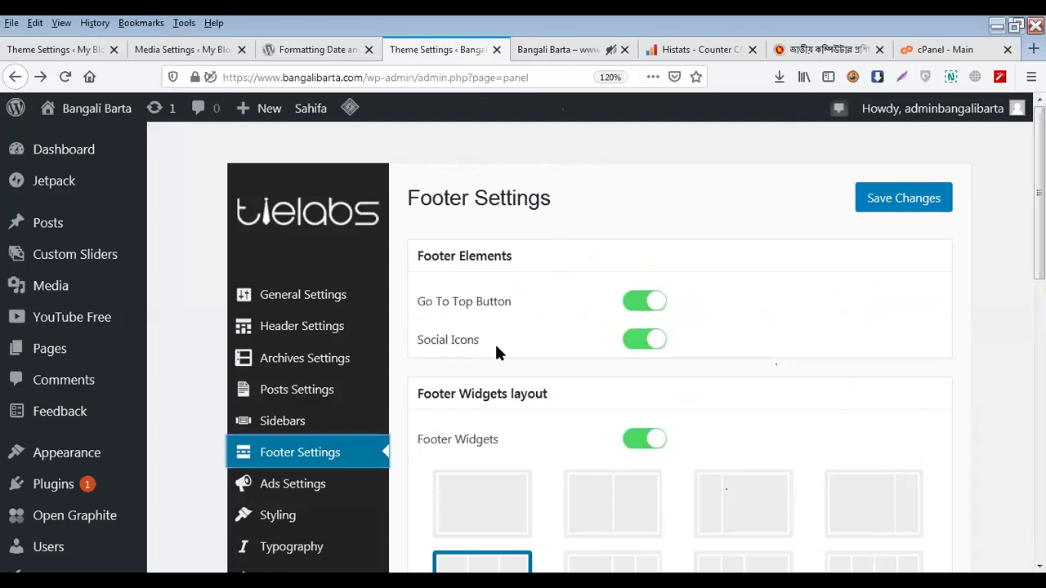
click(543, 51)
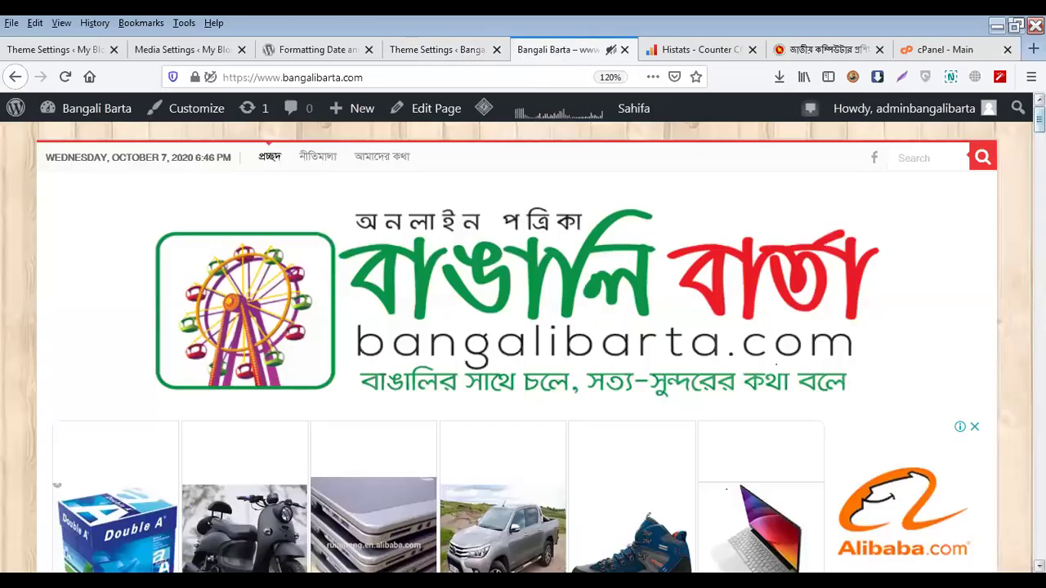
drag(1039, 119, 1040, 550)
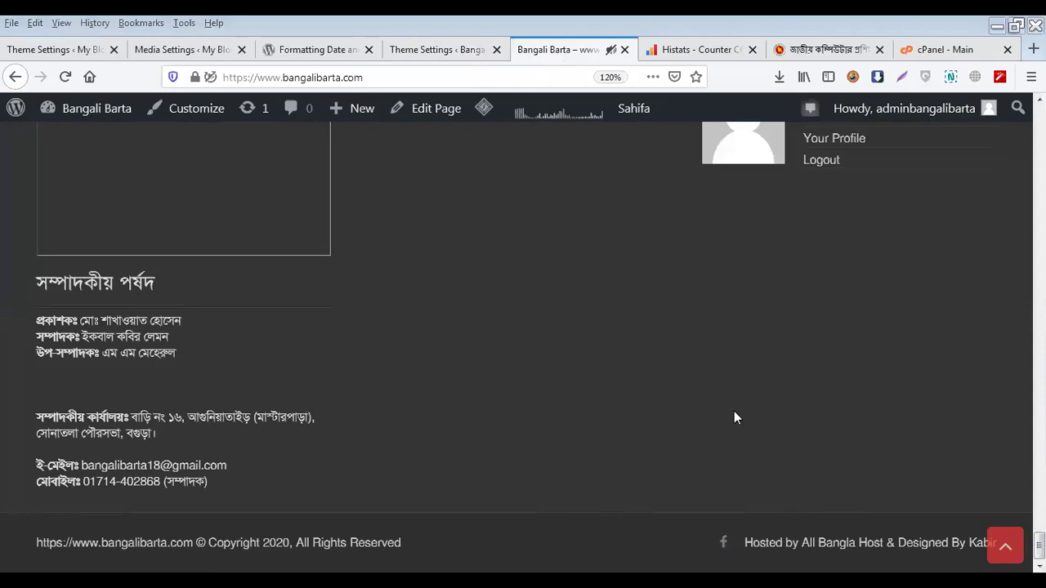
Compare Sahifa's three-column Footer Widgets layout with the live Bangali Barta footer
key(ctrl+Page_Up)
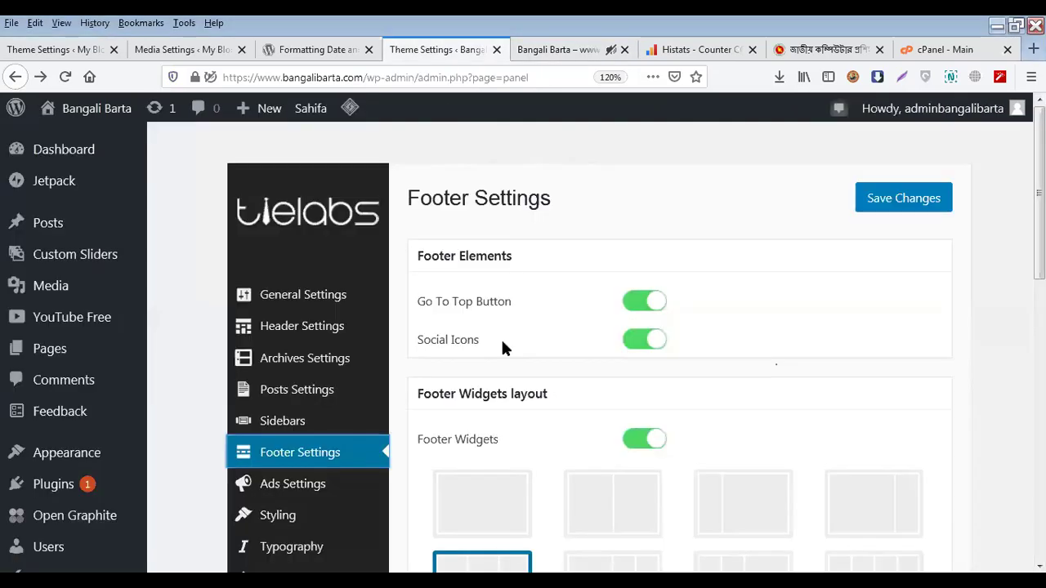
scroll(490, 286, down, 3)
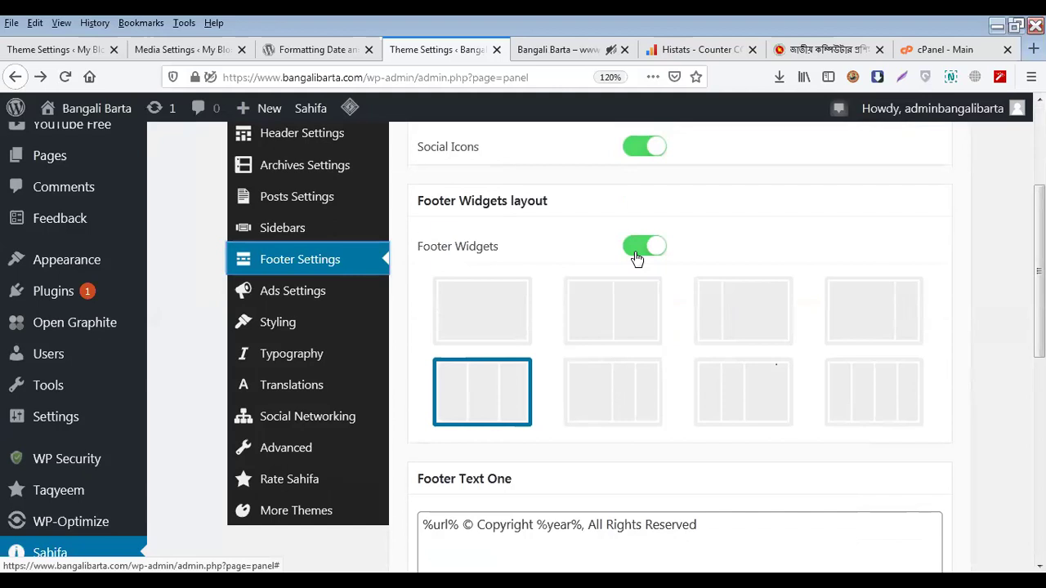
click(551, 53)
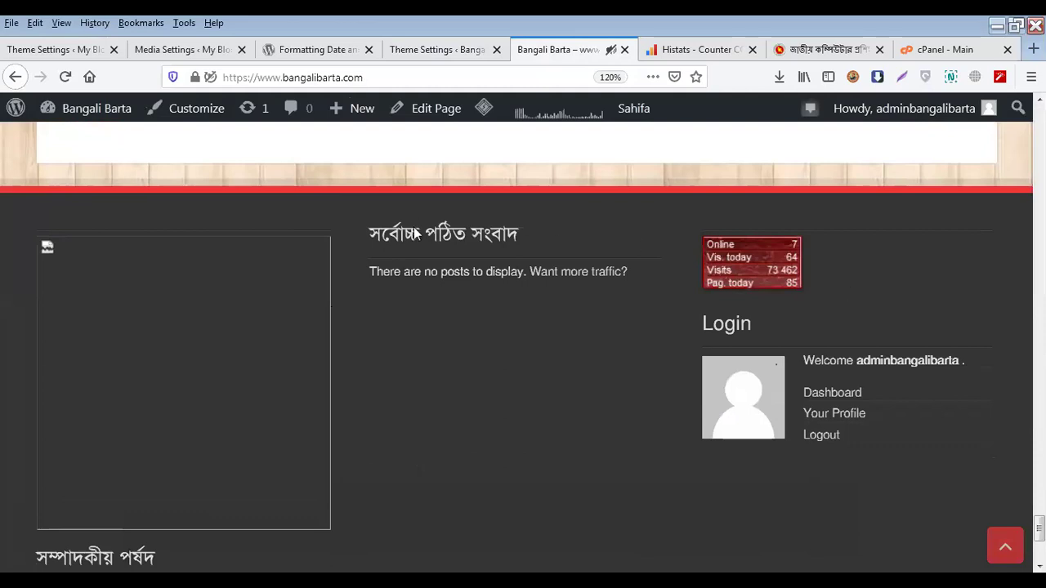
click(447, 54)
Inspect Footer Text One and its %year% variable explanation
scroll(498, 372, down, 5)
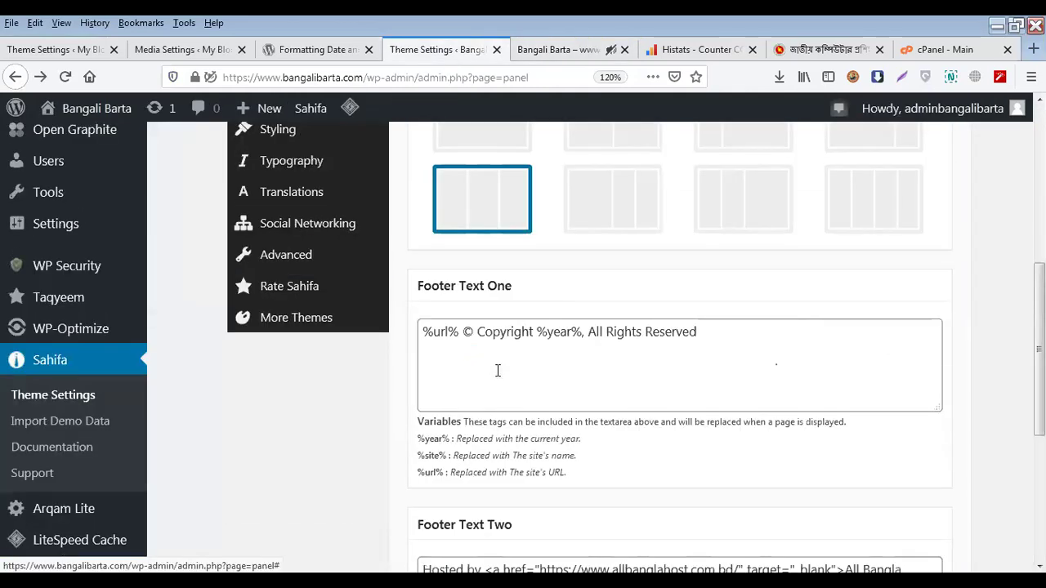
scroll(498, 373, up, 1)
click(485, 334)
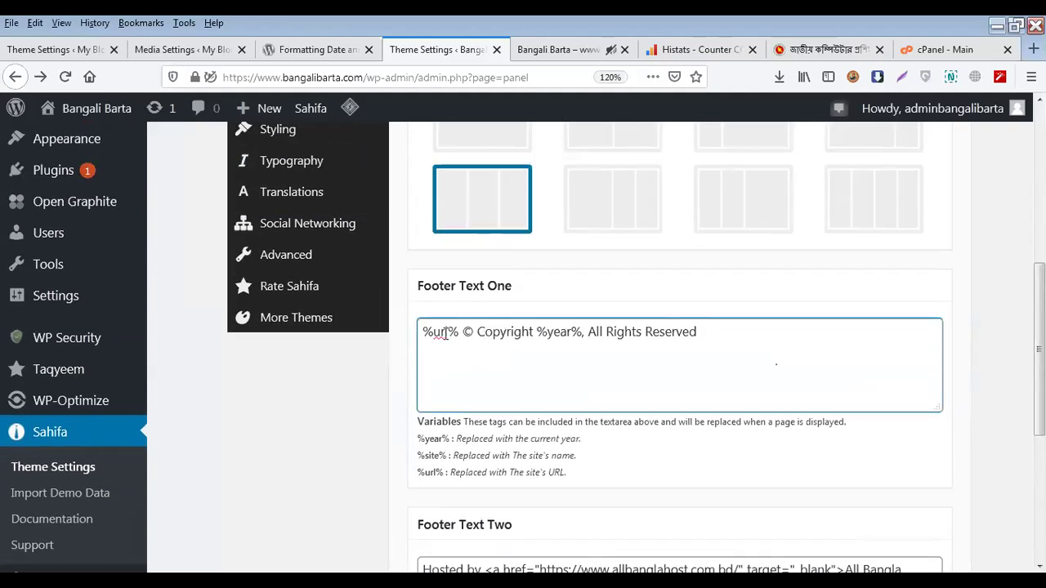
scroll(446, 334, down, 2)
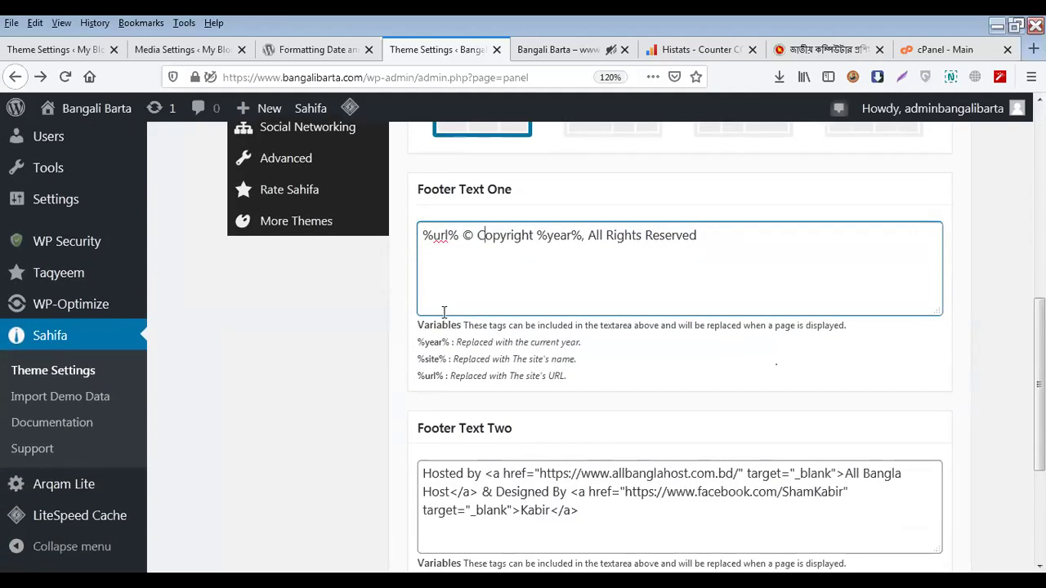
drag(418, 341, 456, 342)
click(555, 235)
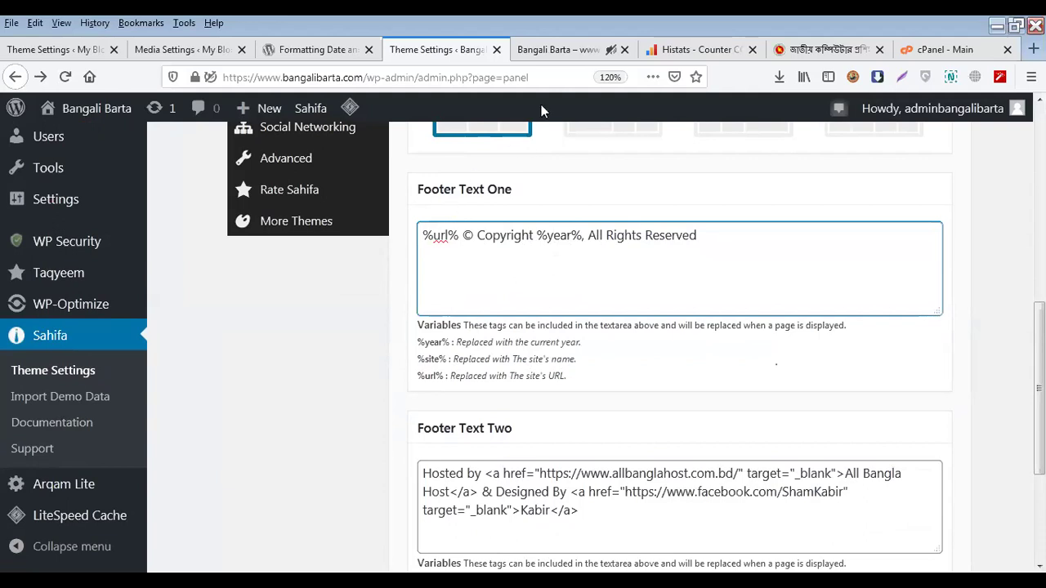
Select the live site's copyright footer line, then scroll the settings down to Footer Text Two
click(559, 51)
scroll(365, 441, down, 5)
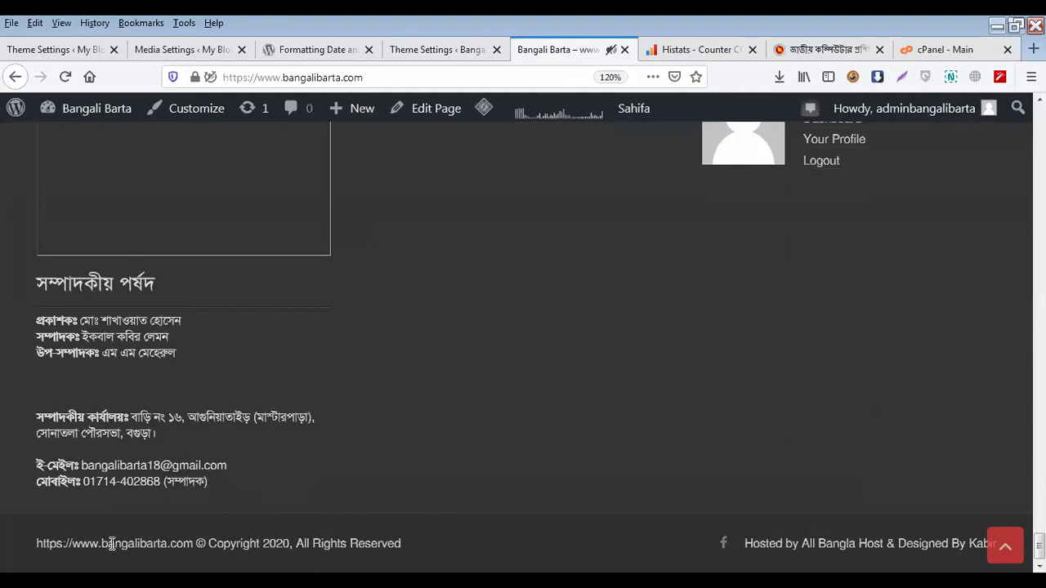
triple_click(80, 546)
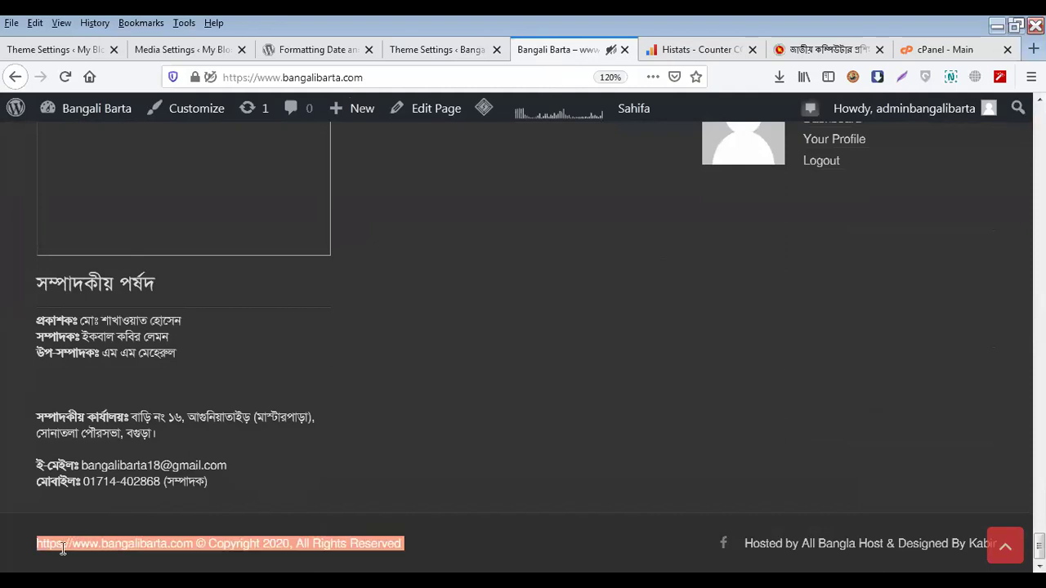
click(429, 52)
scroll(454, 314, down, 3)
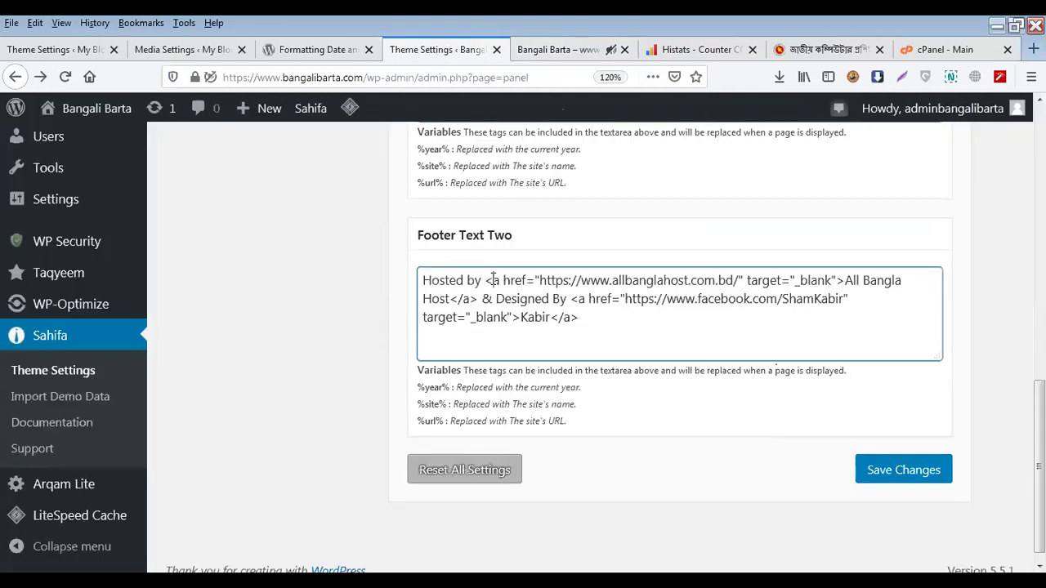
triple_click(493, 280)
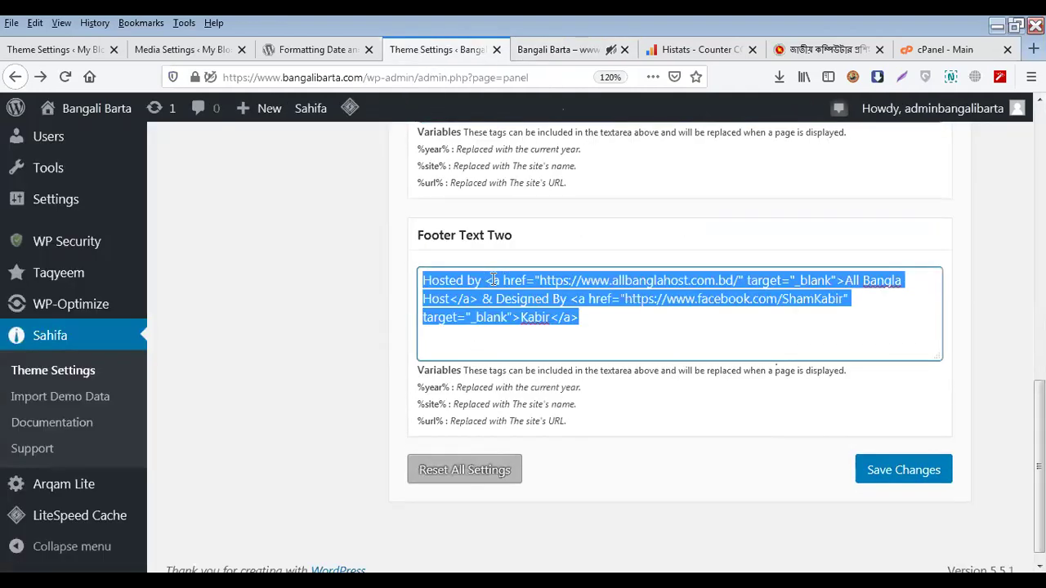
click(472, 319)
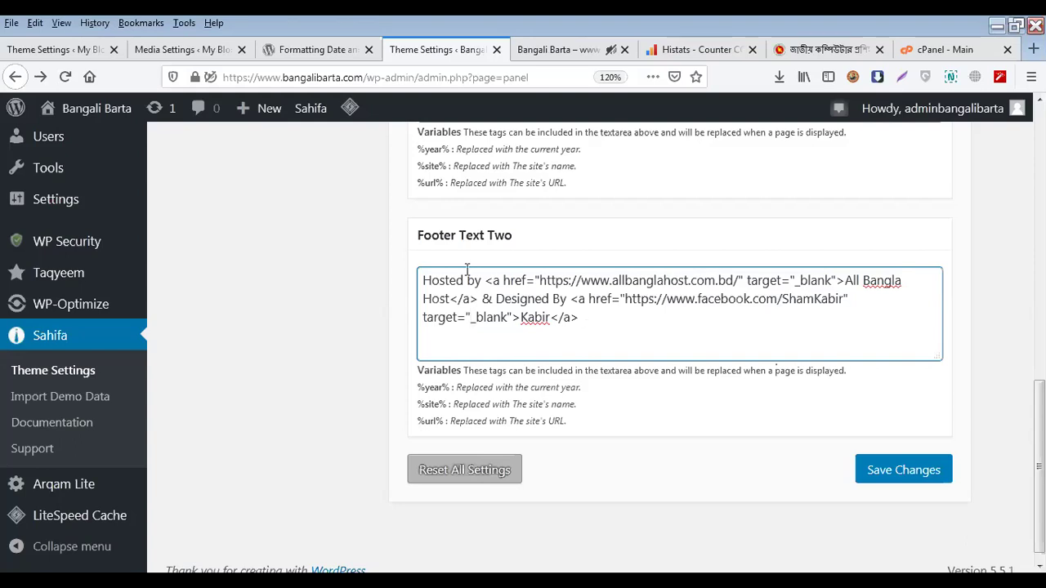
drag(486, 280, 799, 280)
drag(740, 298, 588, 300)
click(741, 316)
click(667, 299)
drag(523, 317, 552, 318)
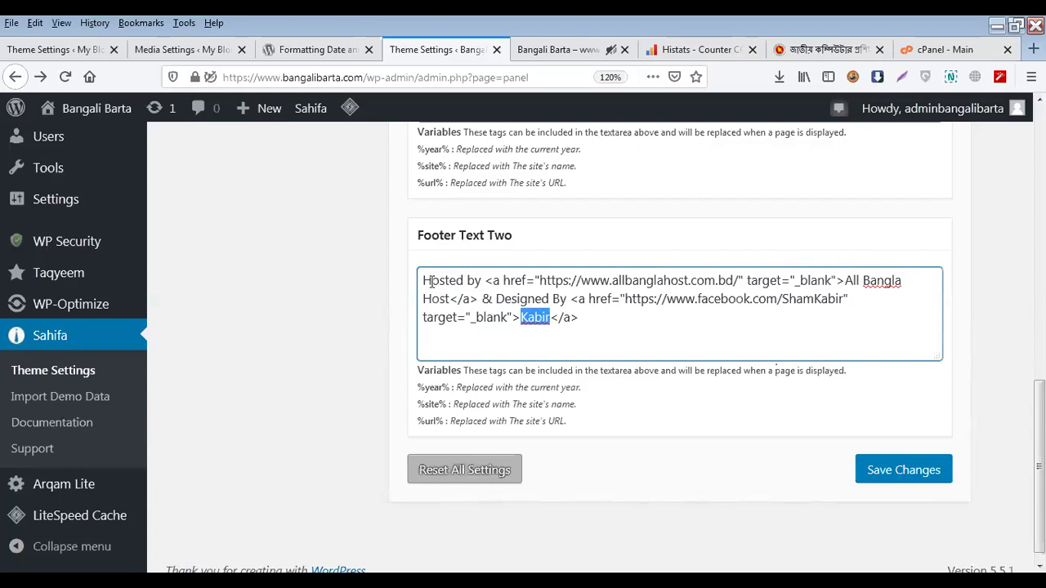
drag(425, 281, 482, 280)
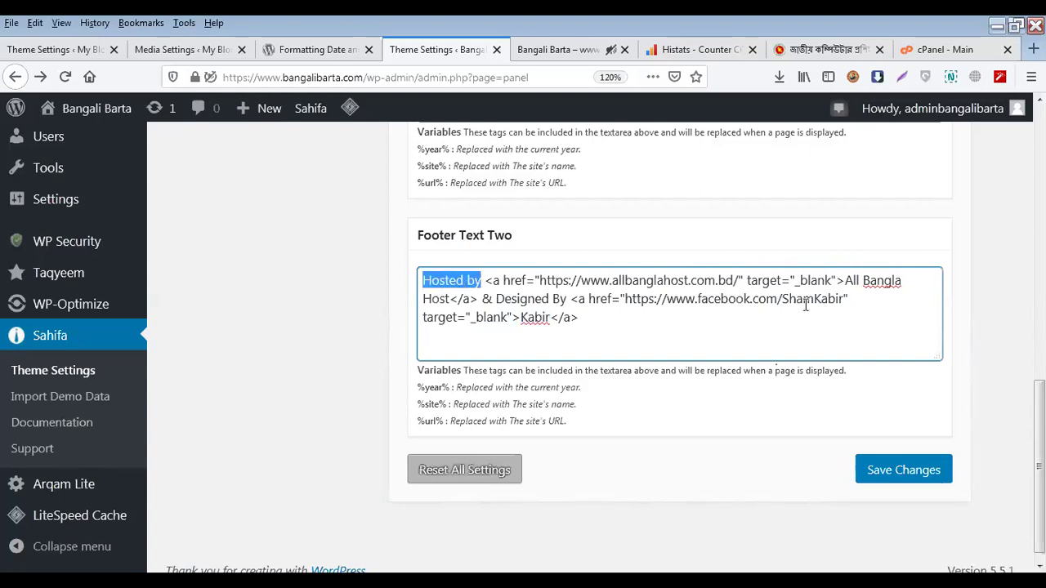
drag(844, 281, 451, 299)
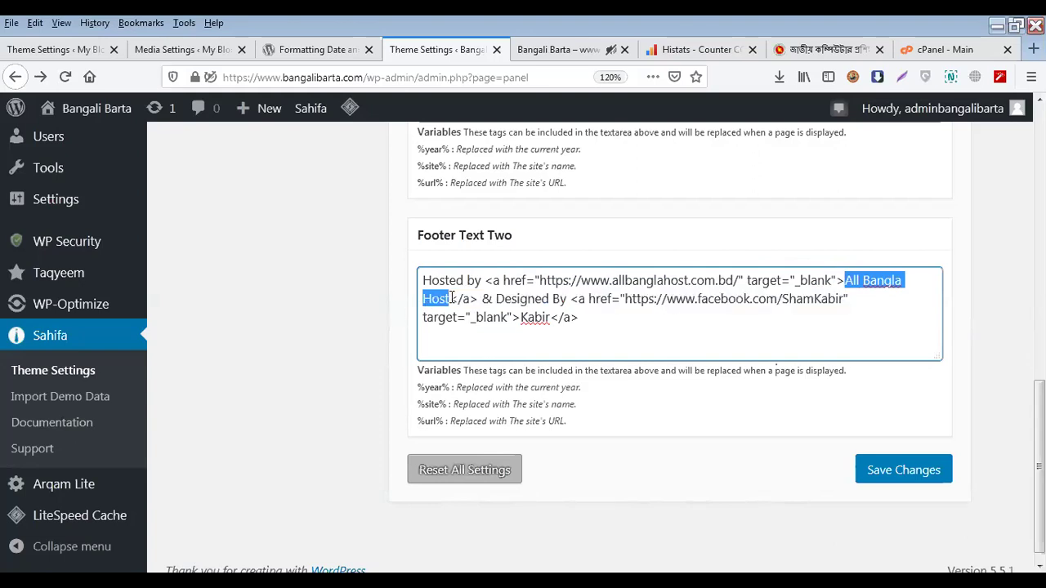
double_click(488, 299)
drag(516, 300, 549, 321)
click(559, 49)
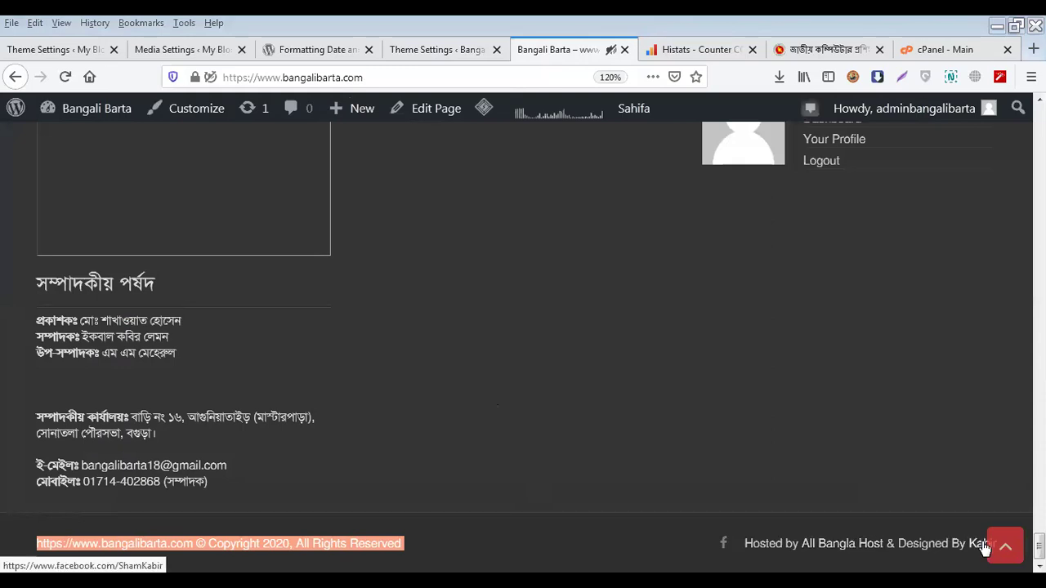
click(419, 51)
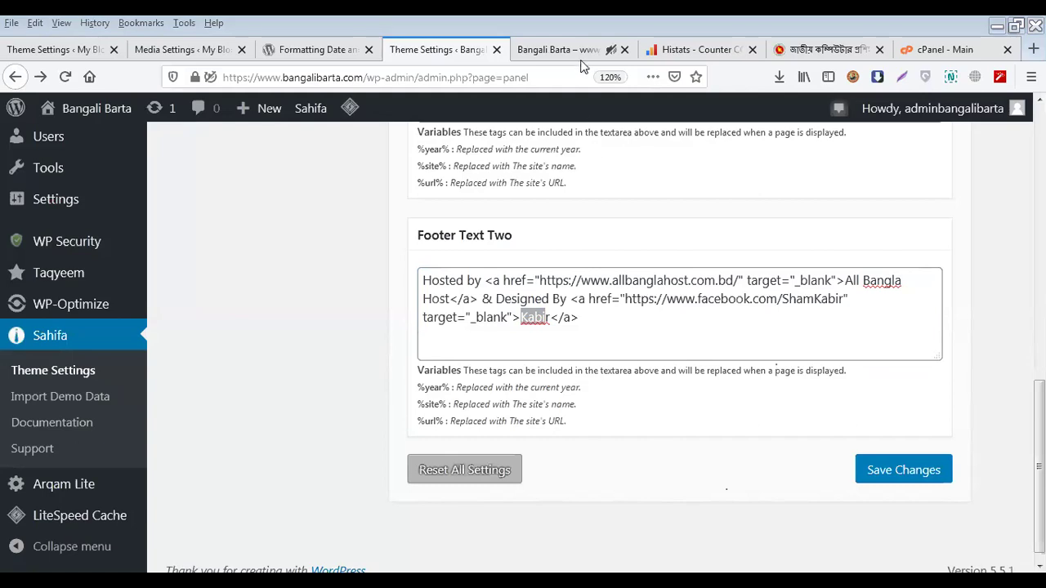
key(ctrl+Tab)
scroll(776, 460, up, 10)
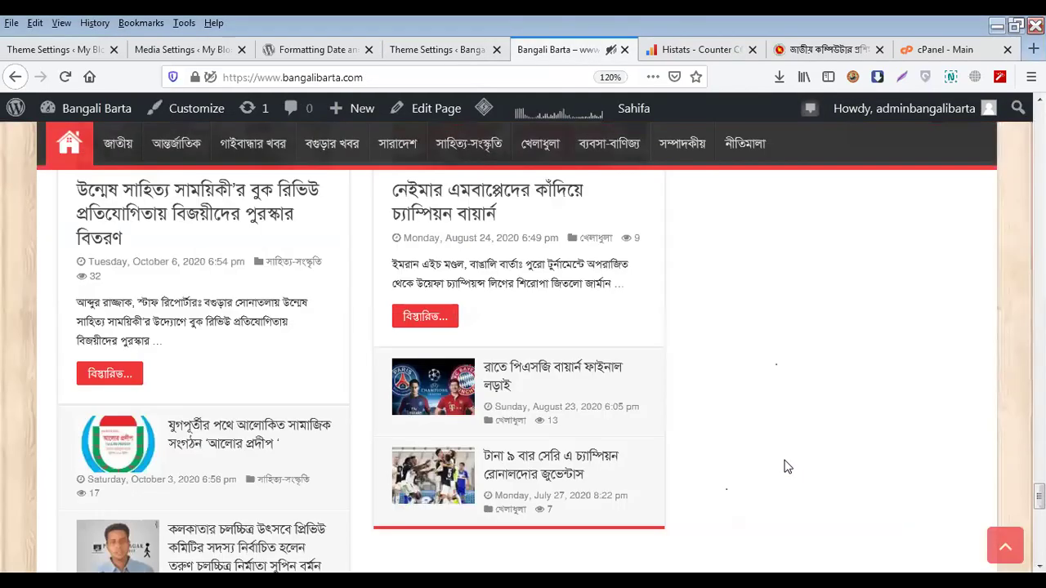
scroll(785, 466, up, 15)
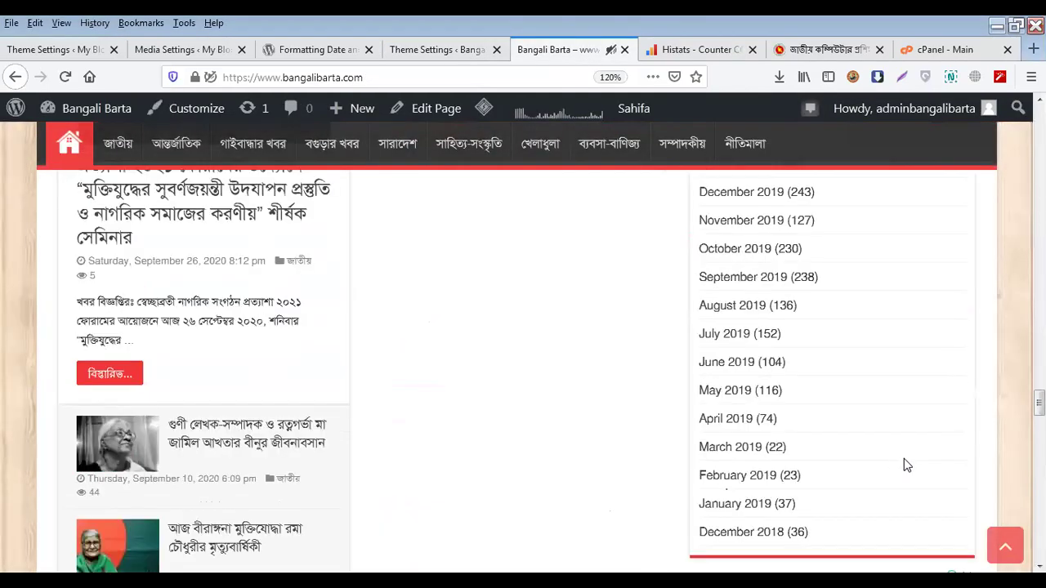
scroll(909, 463, up, 5)
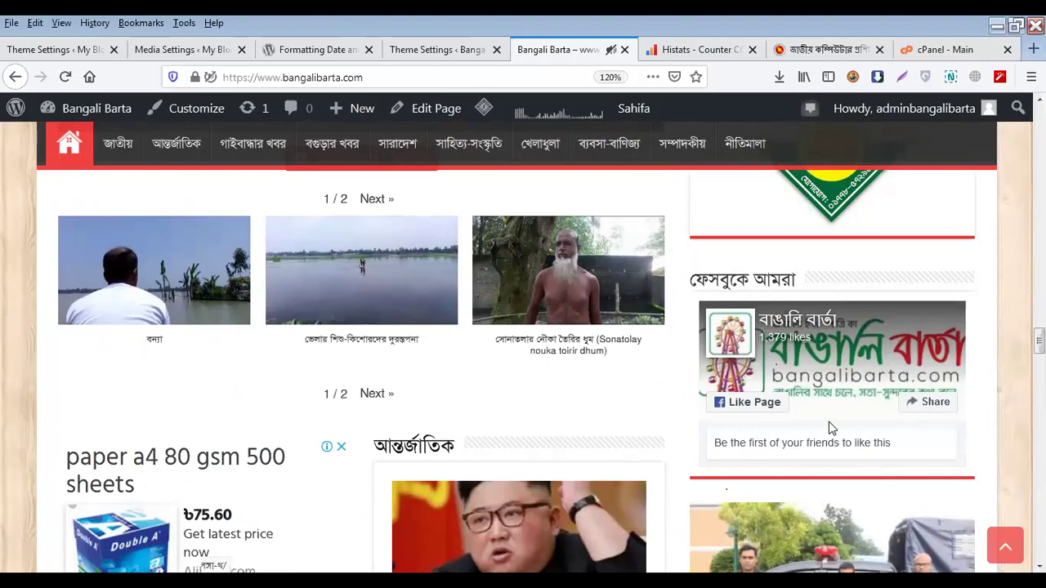
scroll(827, 426, up, 3)
click(479, 49)
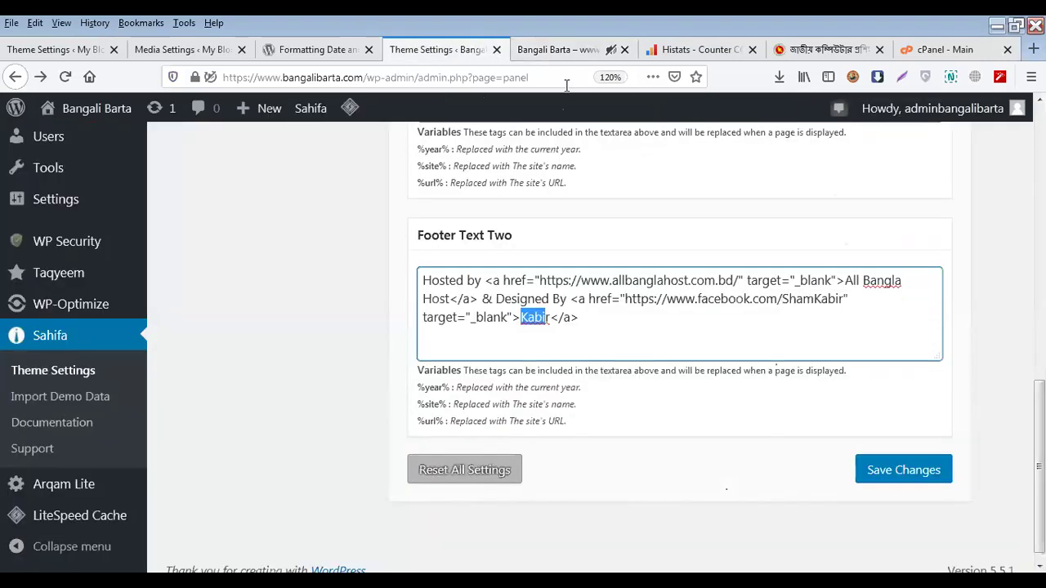
Select all of Footer Text Two's code, then view the live Bangali Barta homepage
triple_click(584, 322)
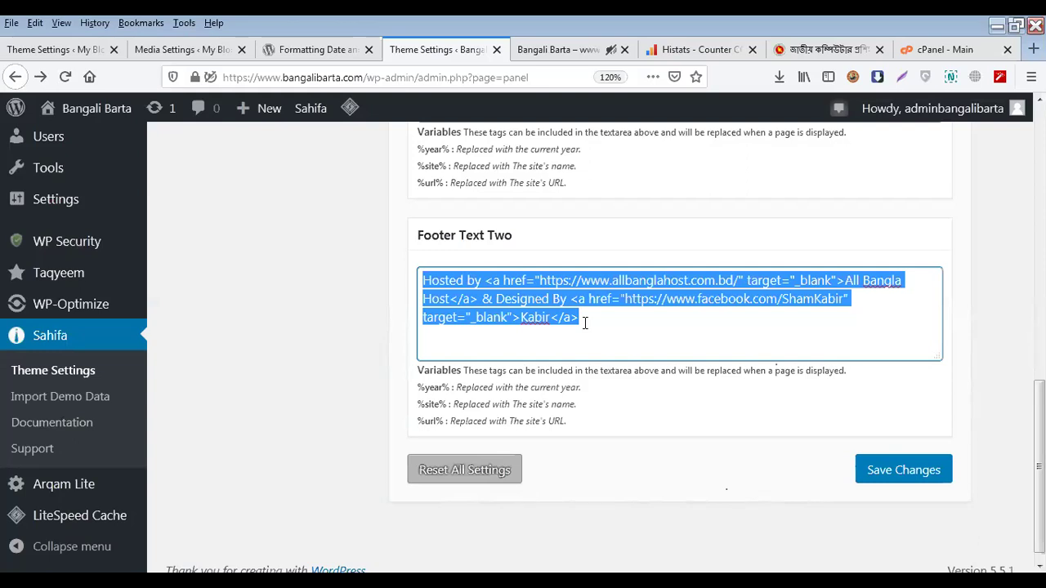
click(563, 51)
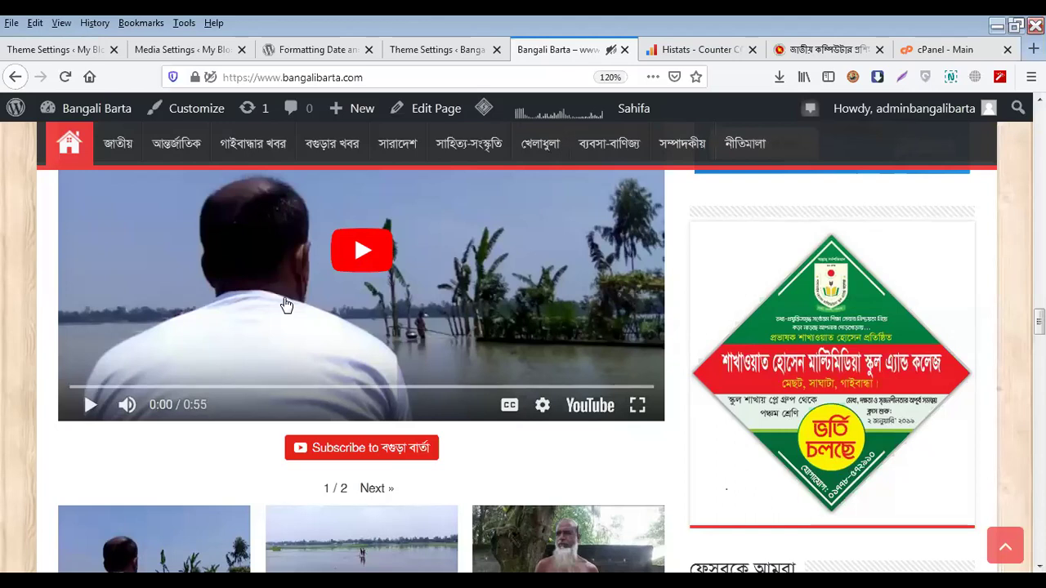
Visit the My Blog front page and scroll through Recent Comments, Archives, Categories and Meta widgets
click(69, 50)
mouse_move(85, 119)
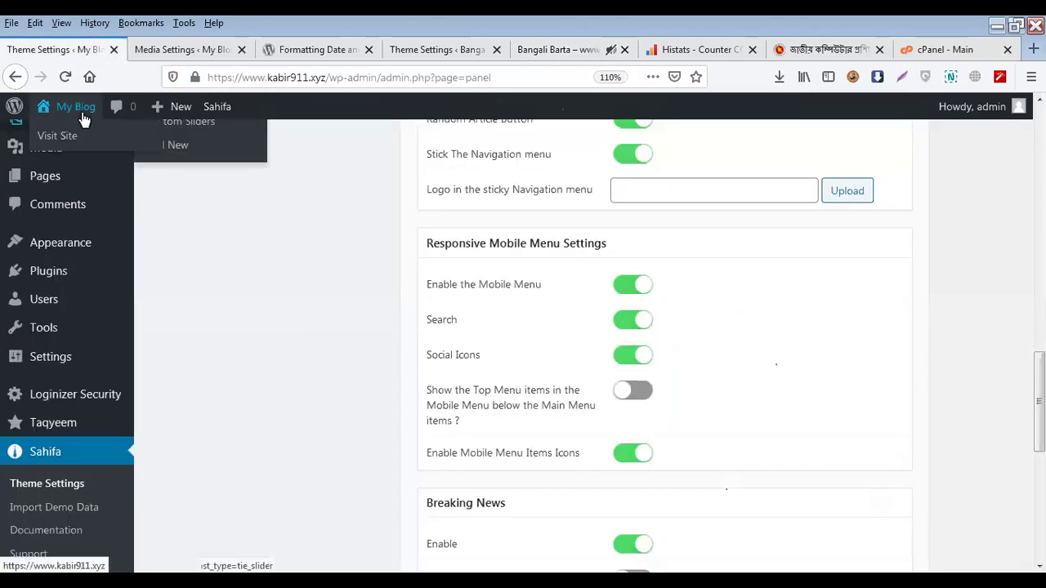
click(50, 135)
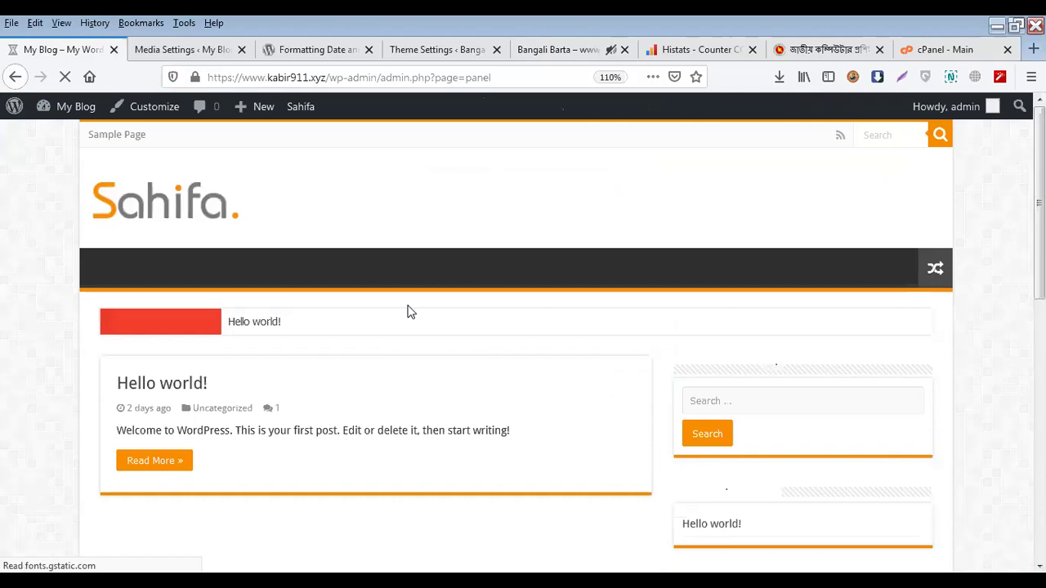
scroll(401, 321, down, 2)
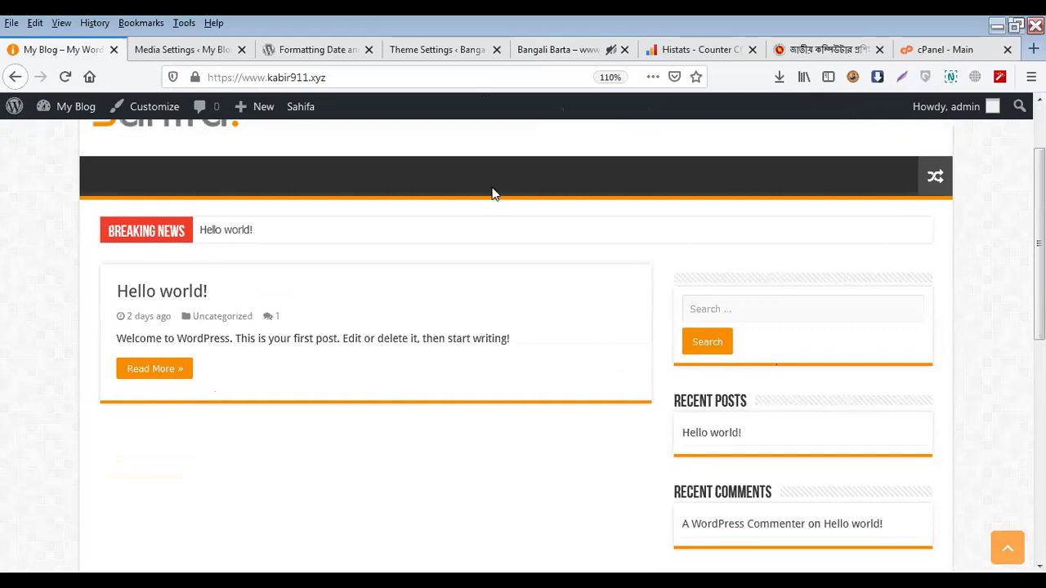
scroll(268, 260, down, 3)
scroll(163, 218, up, 3)
scroll(193, 335, down, 3)
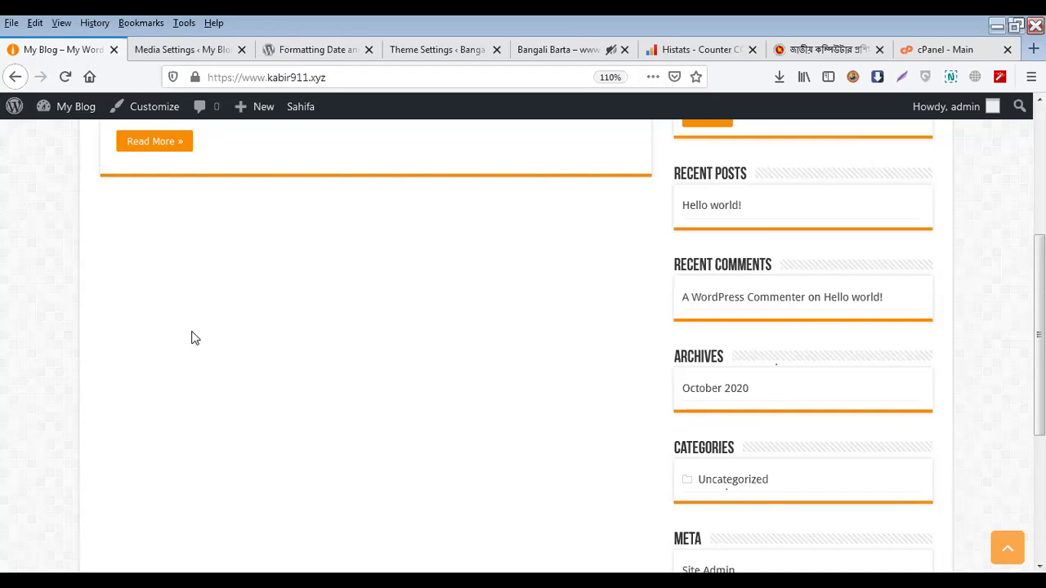
scroll(195, 338, down, 1)
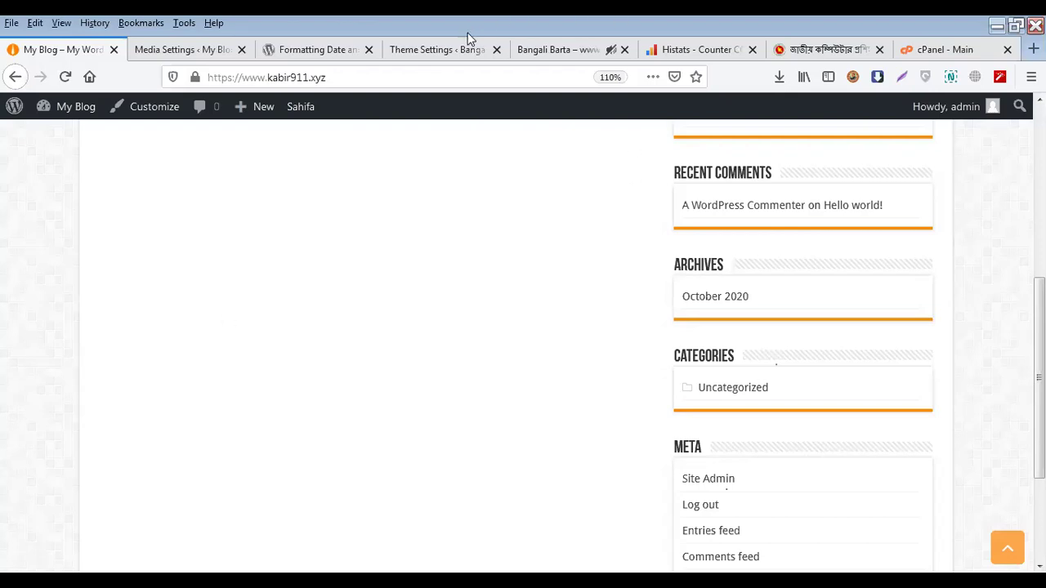
Return to the Bangali Barta homepage tab with its YouTube video and admission ad
click(566, 51)
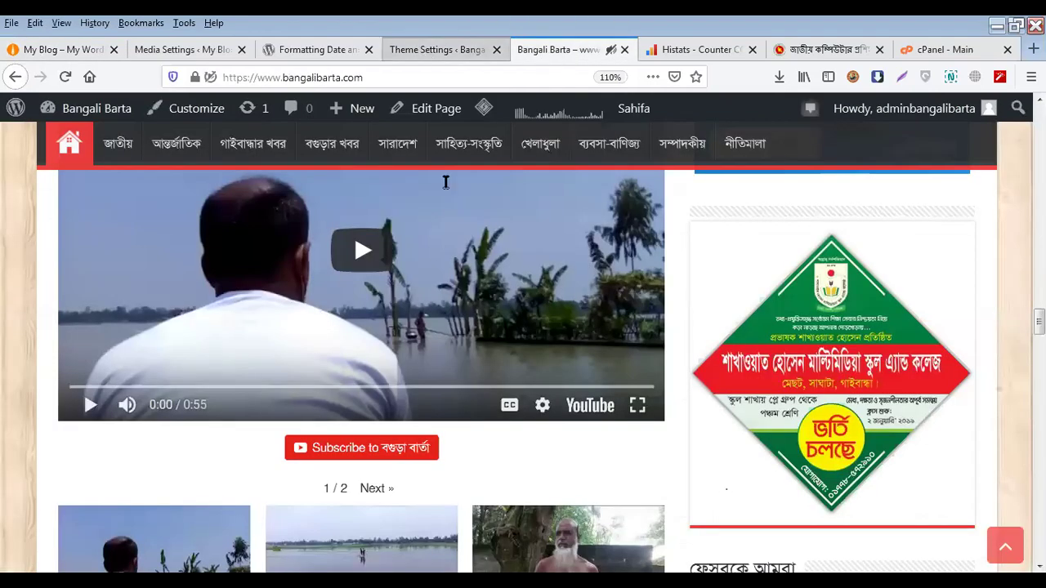
Go to Bangali Barta's Theme Settings and open the Sahifa Ads Settings panel
click(437, 49)
scroll(327, 339, down, 4)
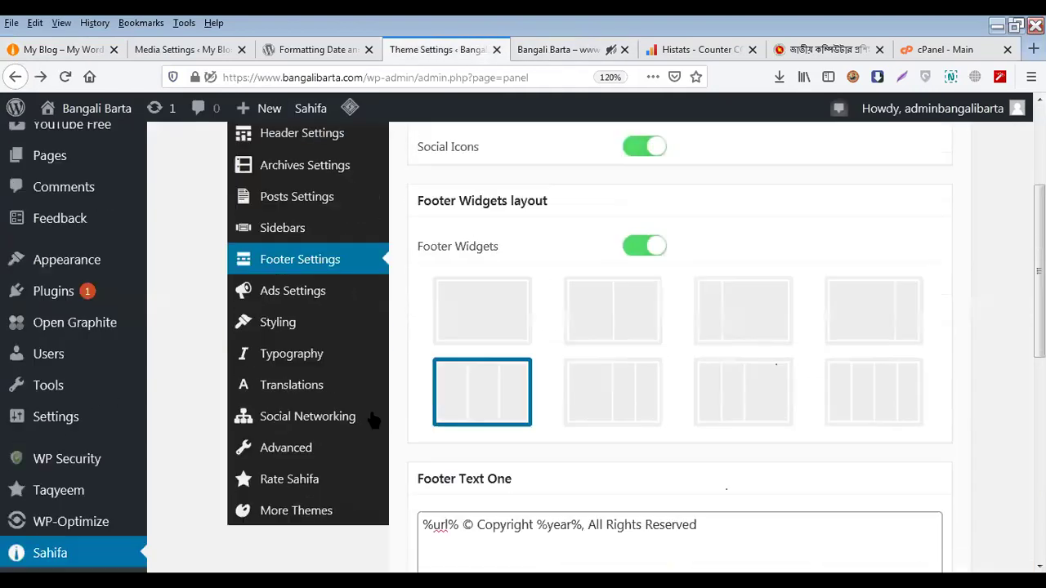
click(325, 304)
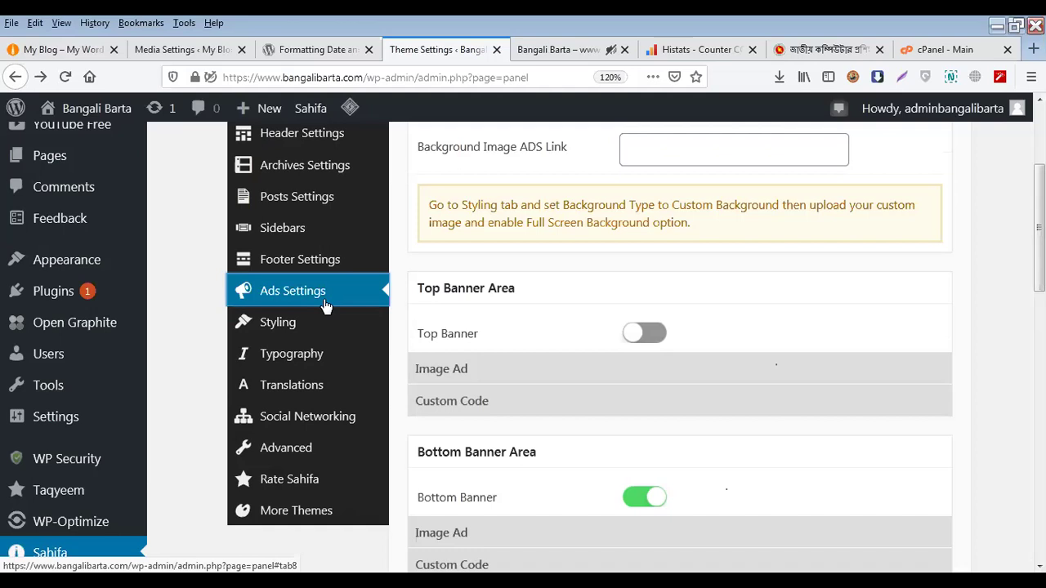
Review Bangali Barta's Banners Settings panel, then check the ads on its homepage
scroll(326, 305, up, 5)
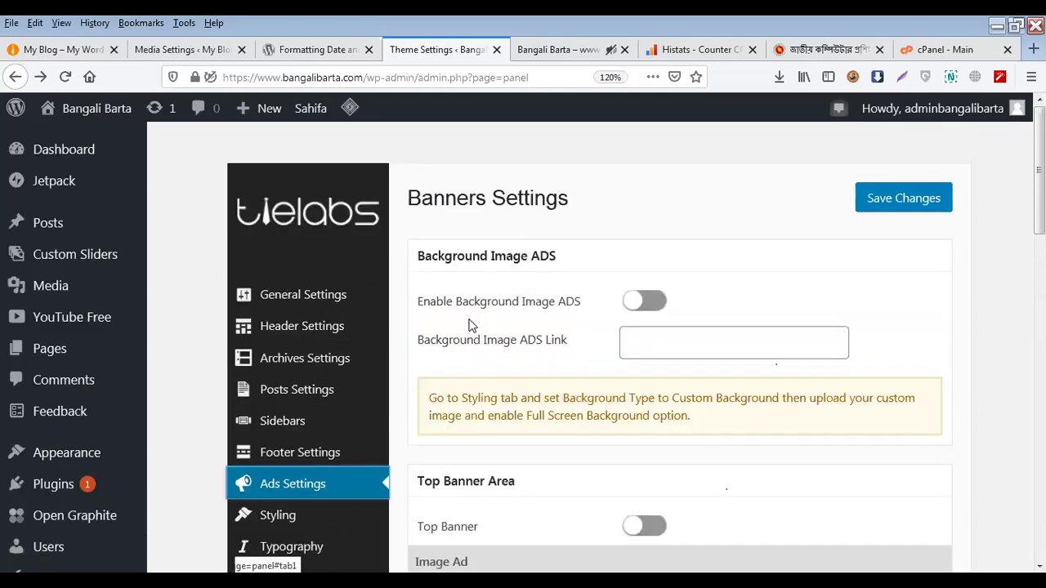
scroll(441, 335, down, 2)
scroll(407, 340, down, 1)
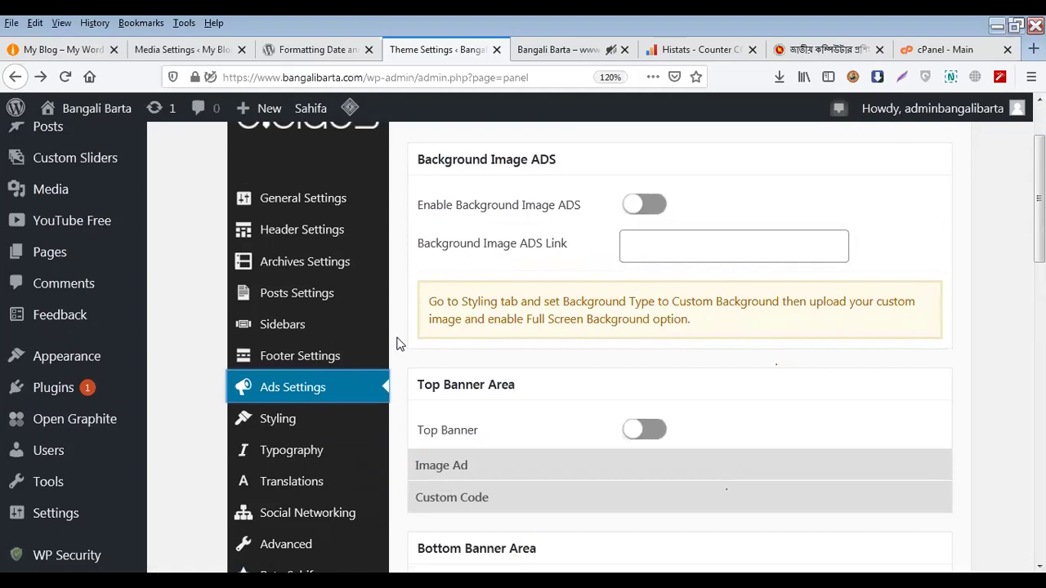
click(354, 388)
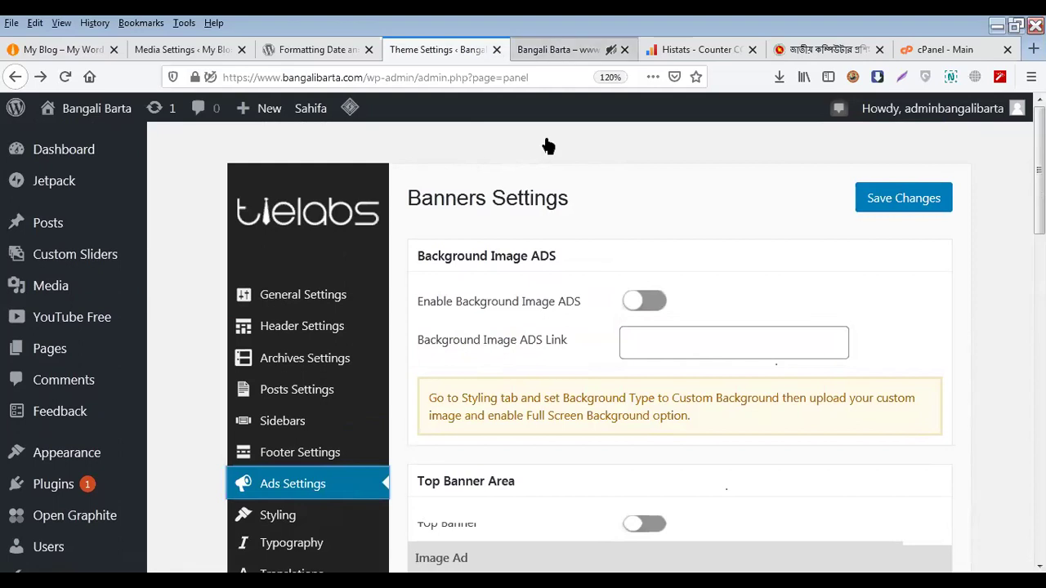
key(ctrl+Tab)
scroll(532, 329, up, 5)
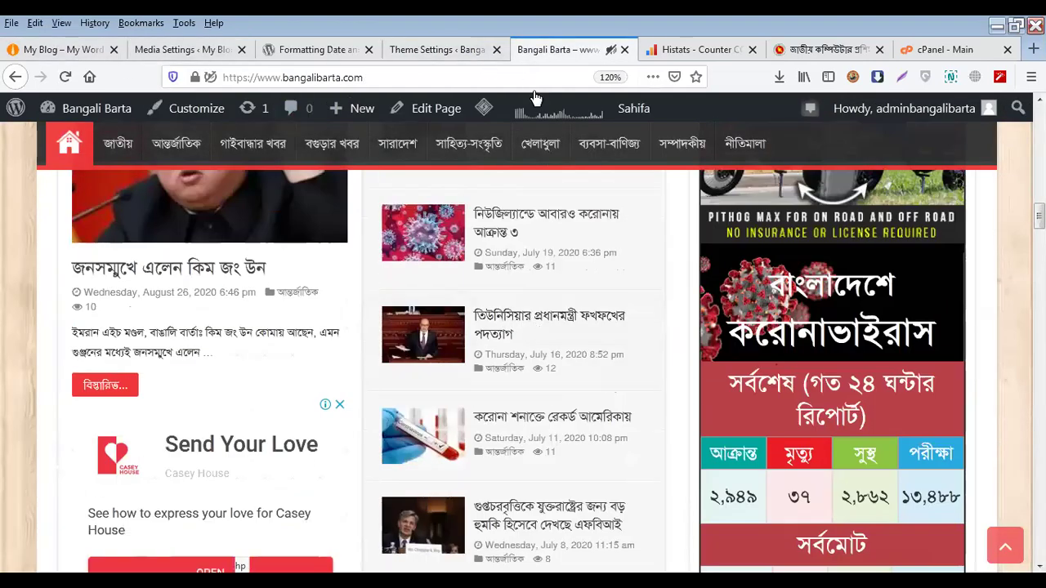
scroll(536, 294, up, 4)
scroll(537, 295, down, 4)
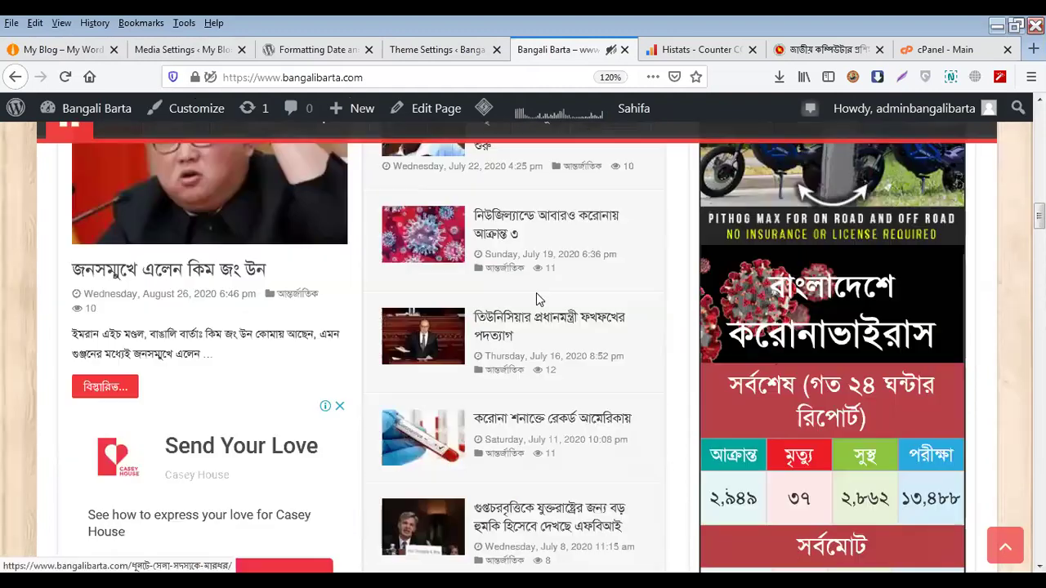
scroll(536, 295, up, 4)
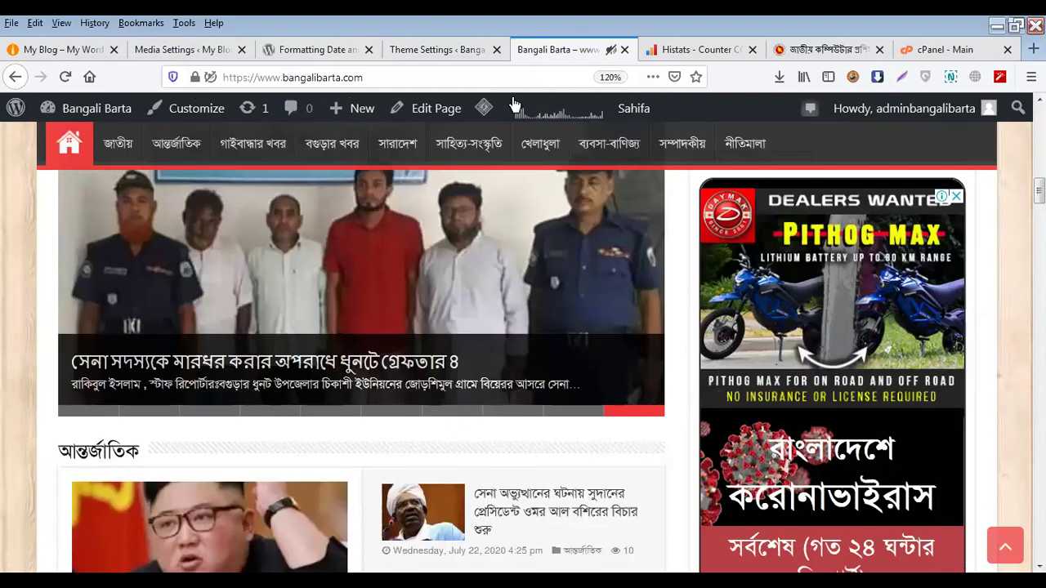
Cross-check the banner settings against the homepage again, then open My Blog's Sahifa theme settings
click(477, 41)
scroll(355, 408, down, 2)
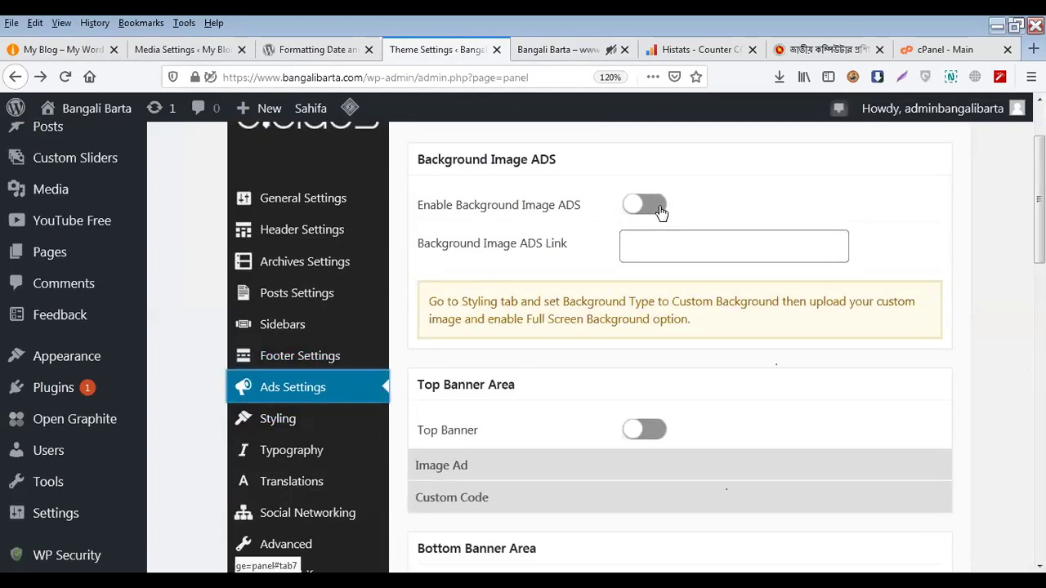
click(564, 45)
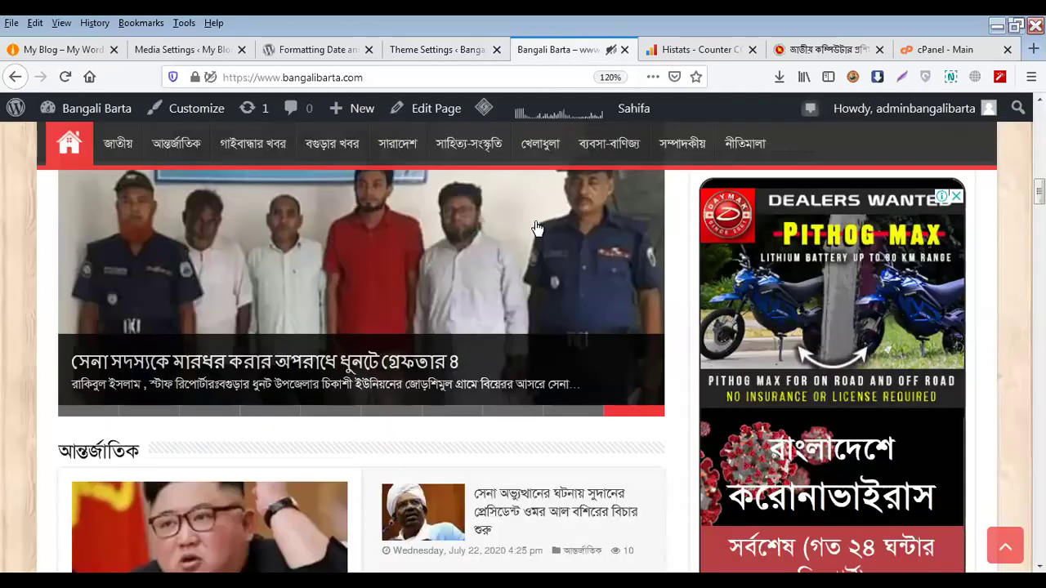
scroll(25, 368, down, 5)
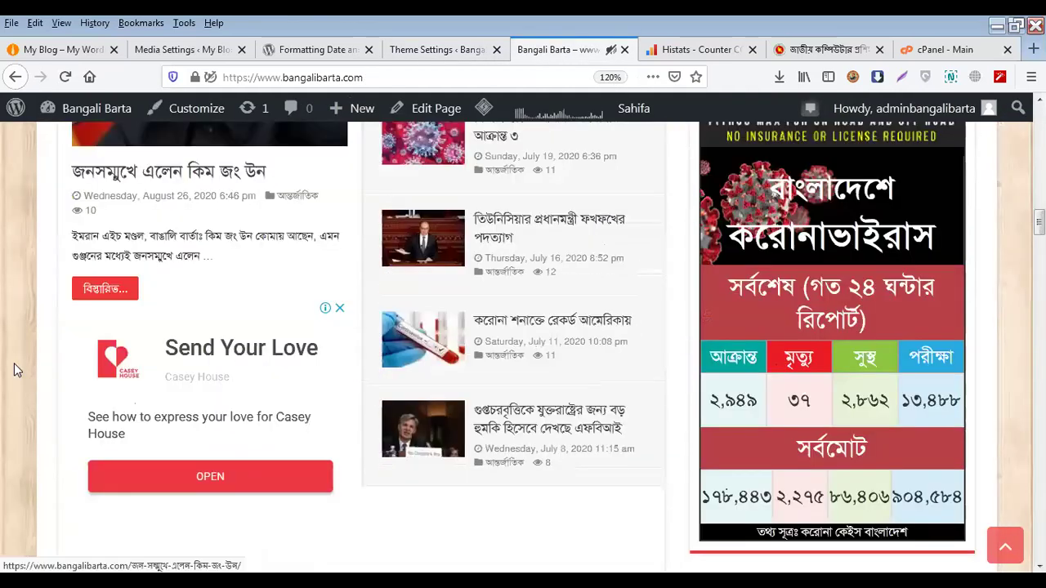
click(433, 47)
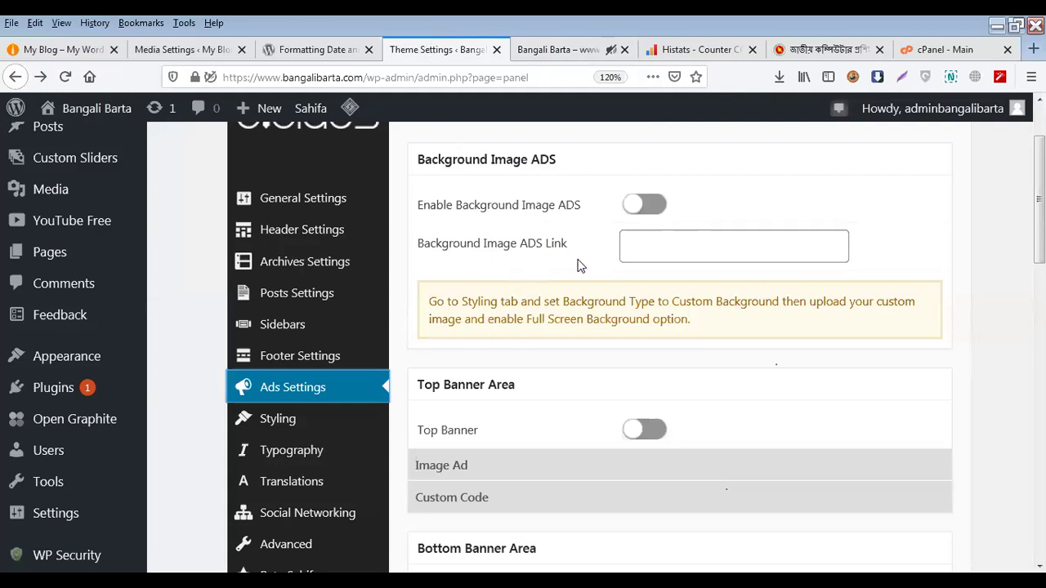
scroll(438, 286, down, 2)
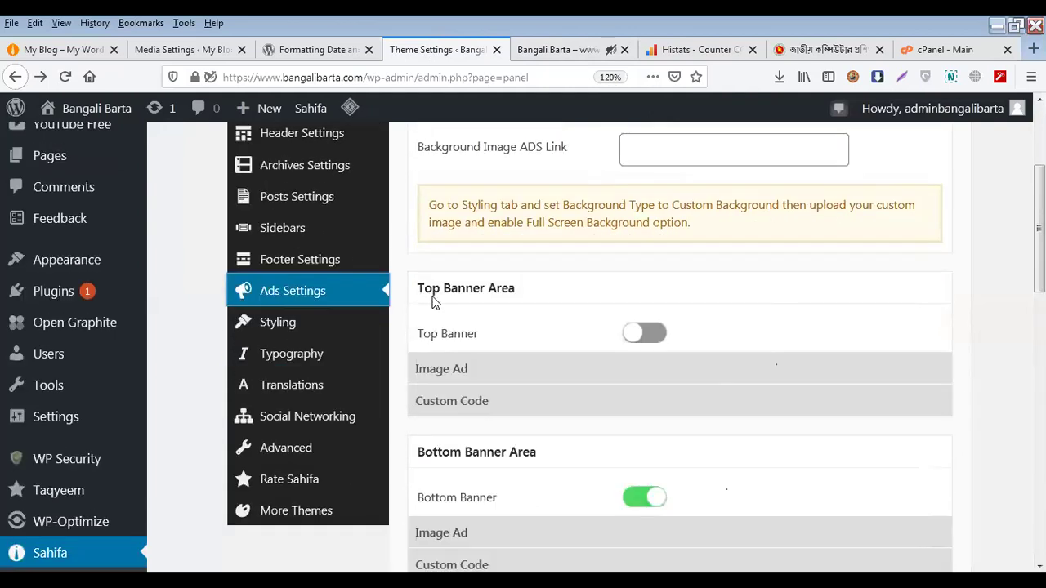
click(562, 52)
scroll(518, 302, up, 15)
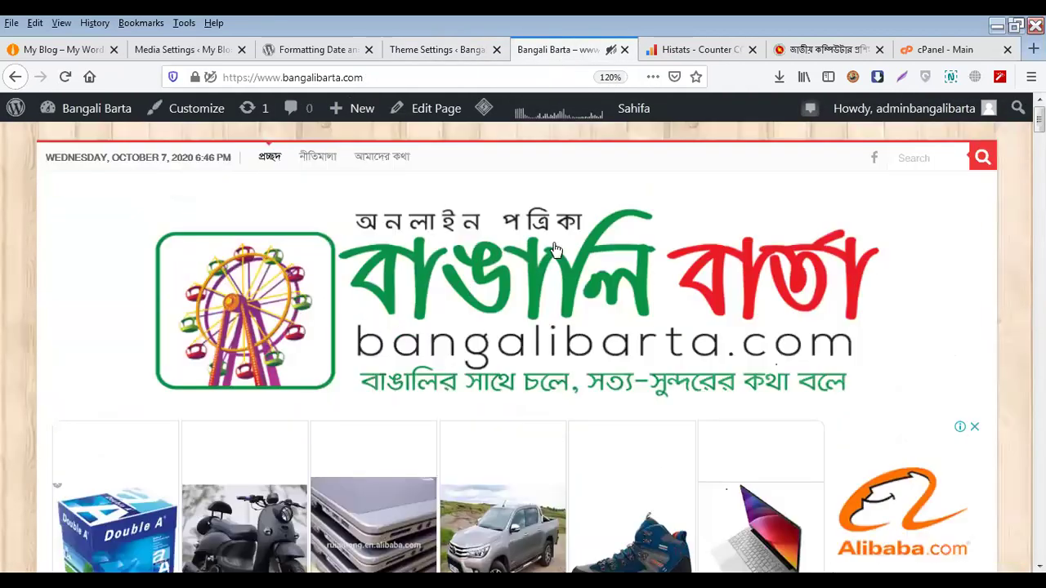
click(452, 48)
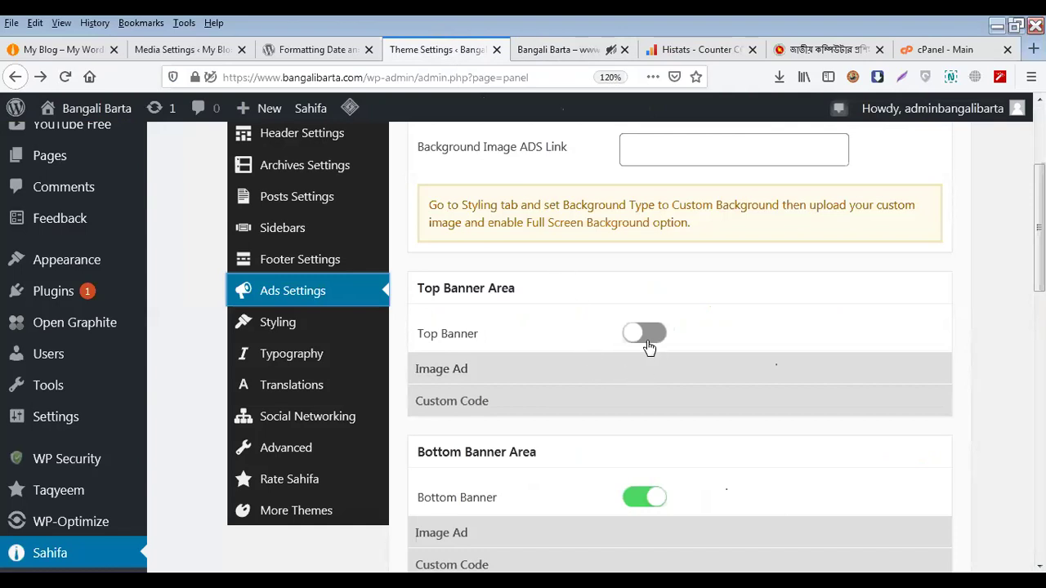
click(77, 56)
click(300, 107)
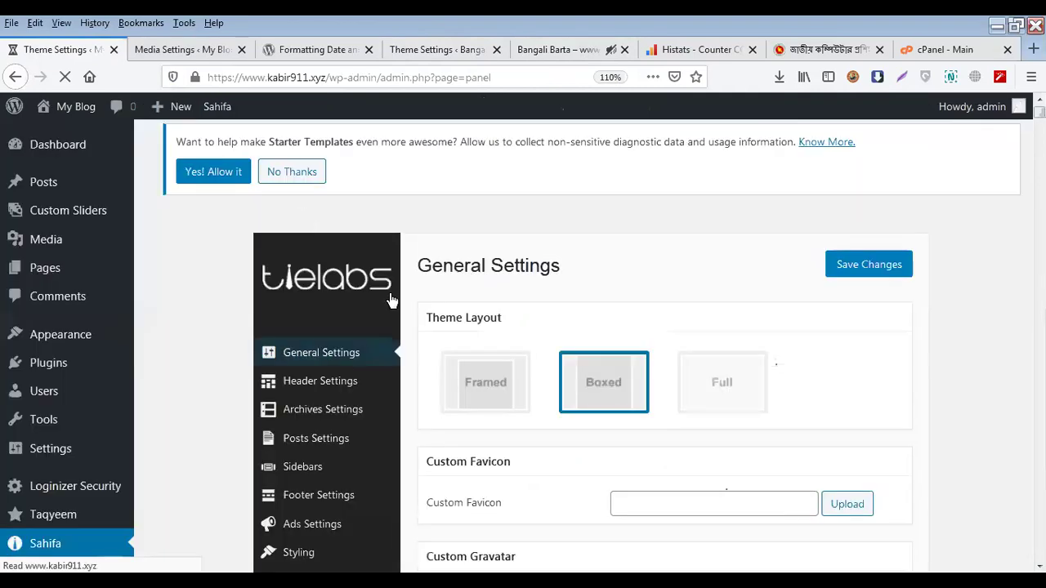
Open My Blog's Ads Settings, switch on Top Banner and choose an image ad
scroll(393, 362, down, 3)
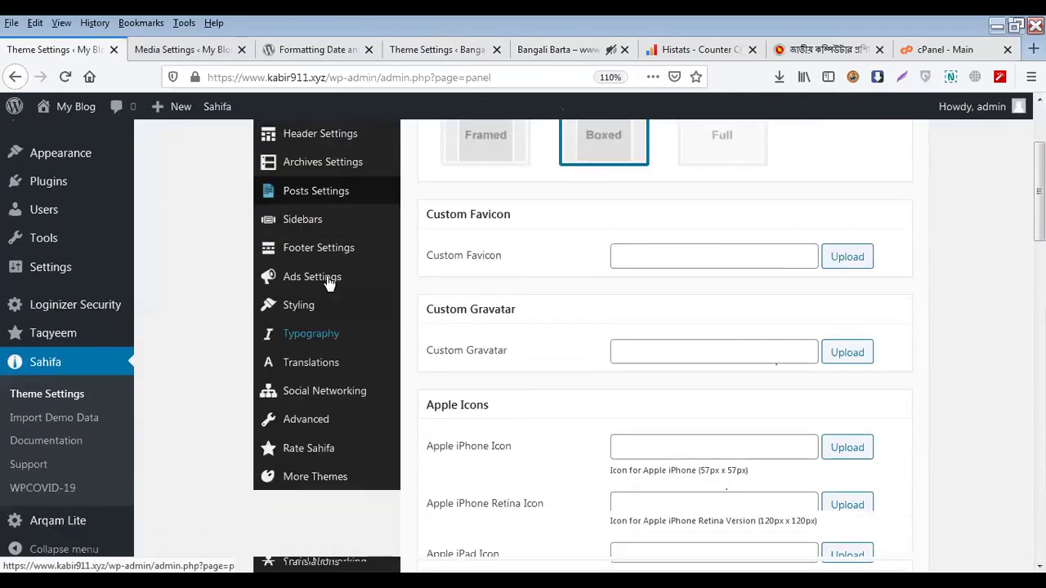
click(330, 279)
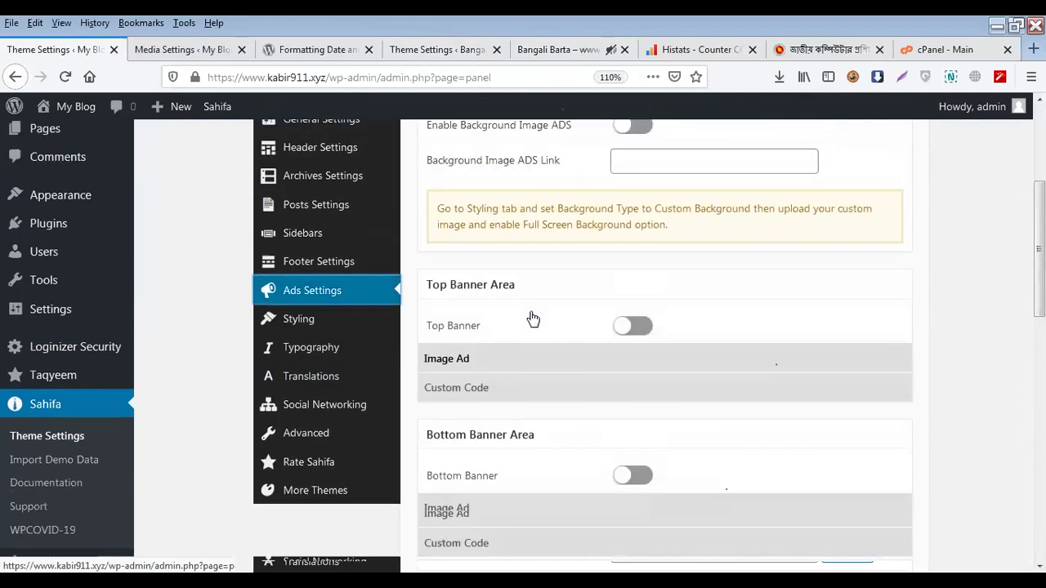
click(634, 376)
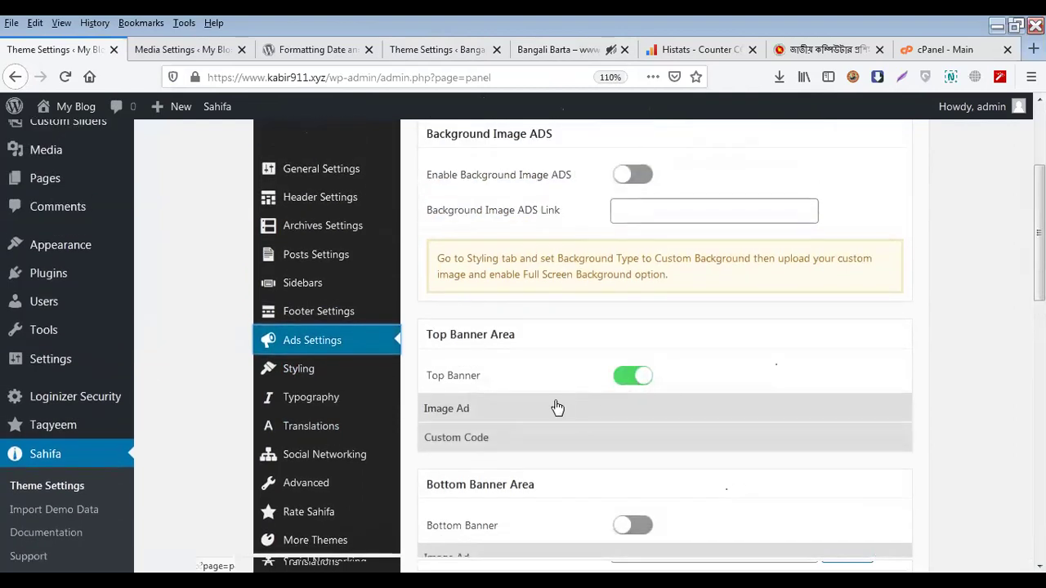
click(493, 411)
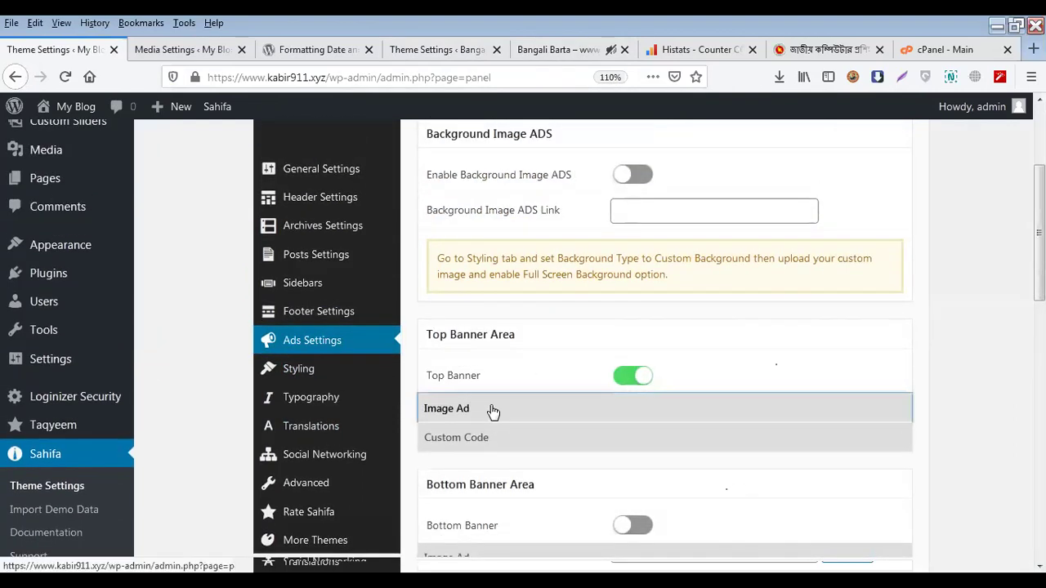
Turn on 'Open The Link In a new Tab' and 'Nofollow', then expand the empty Custom Code
scroll(532, 406, down, 2)
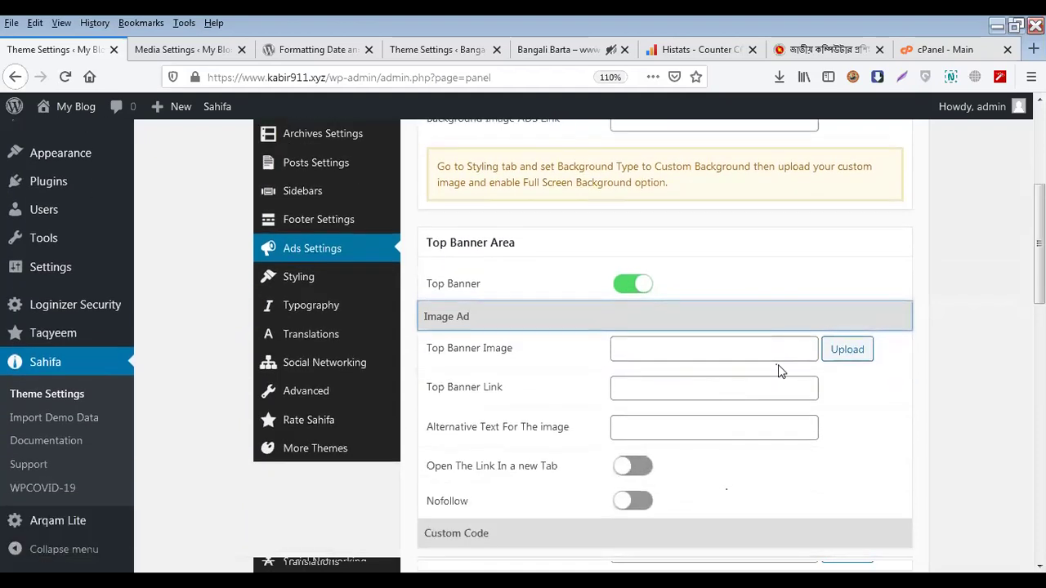
scroll(719, 363, down, 4)
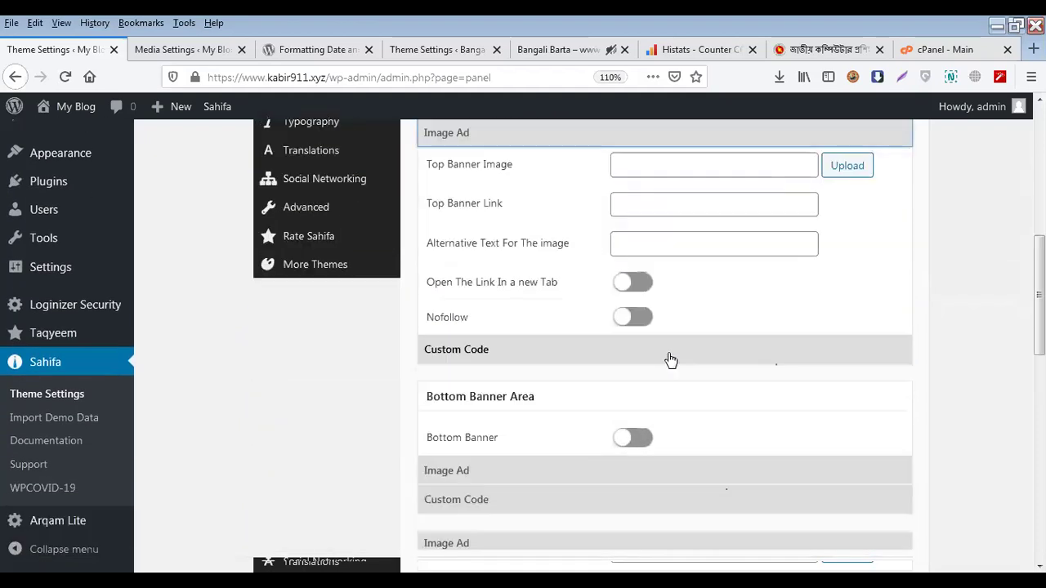
scroll(652, 352, up, 2)
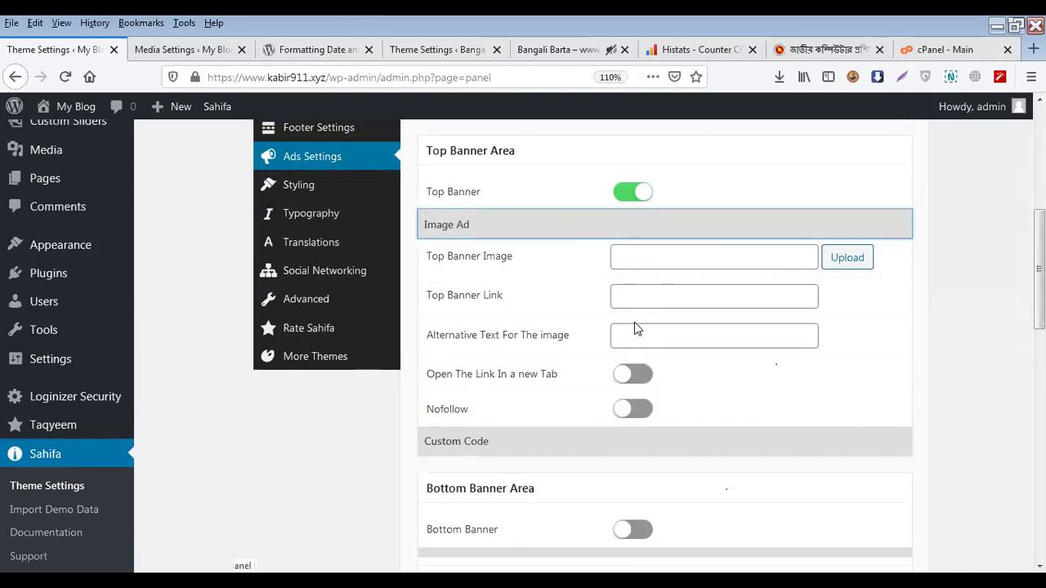
click(634, 380)
click(632, 412)
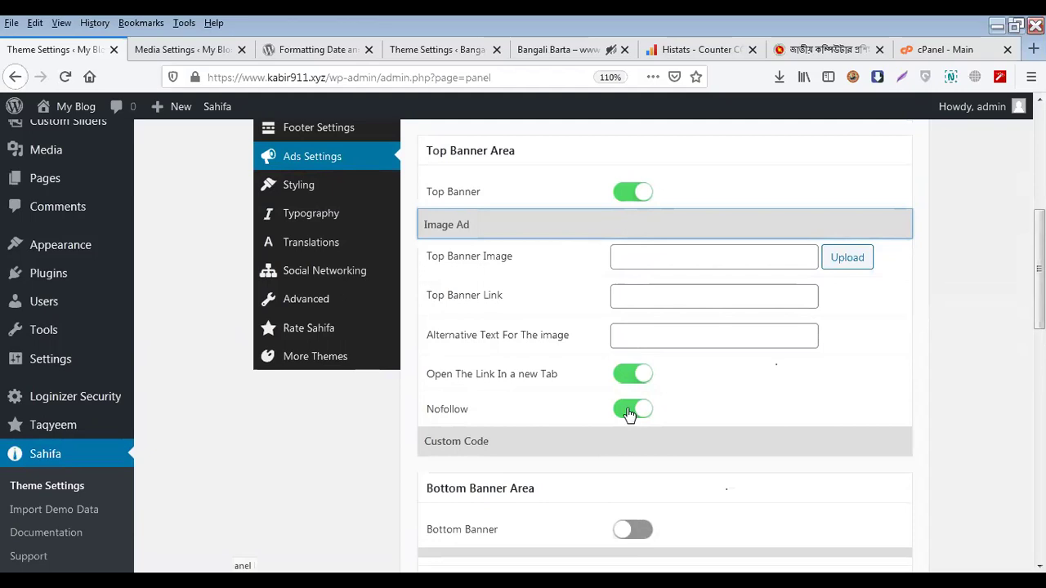
scroll(612, 387, down, 2)
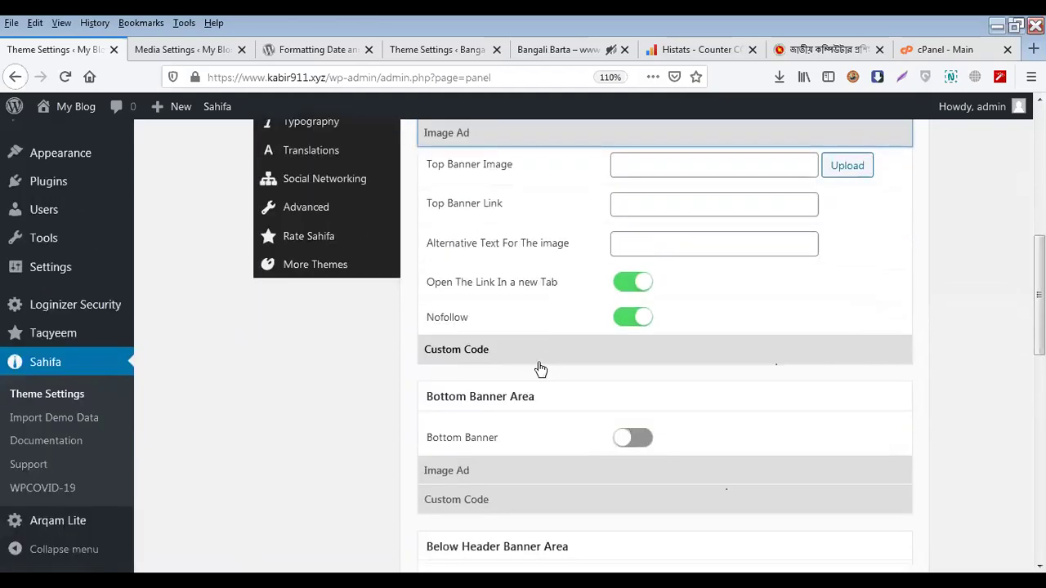
click(540, 368)
scroll(568, 362, up, 4)
click(636, 395)
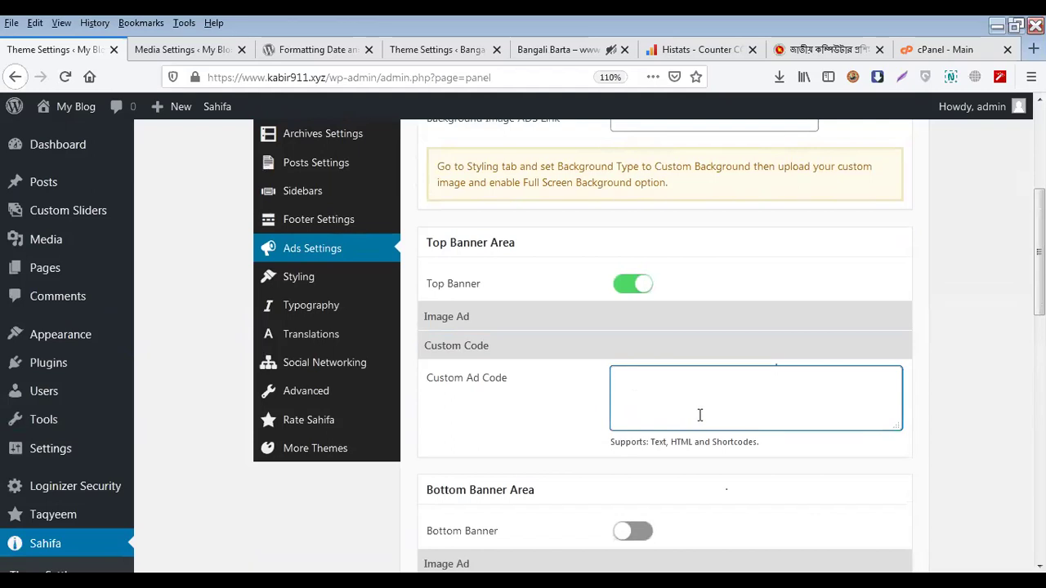
Check Bangali Barta's live ad strip, then expand Bottom Banner Custom Code showing the AdSense script
click(560, 49)
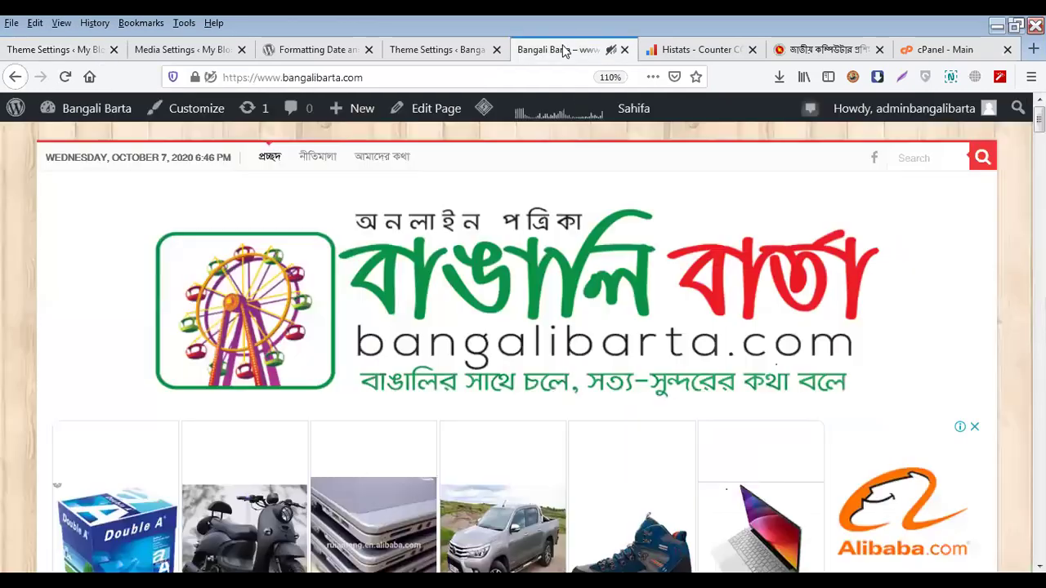
scroll(412, 480, down, 3)
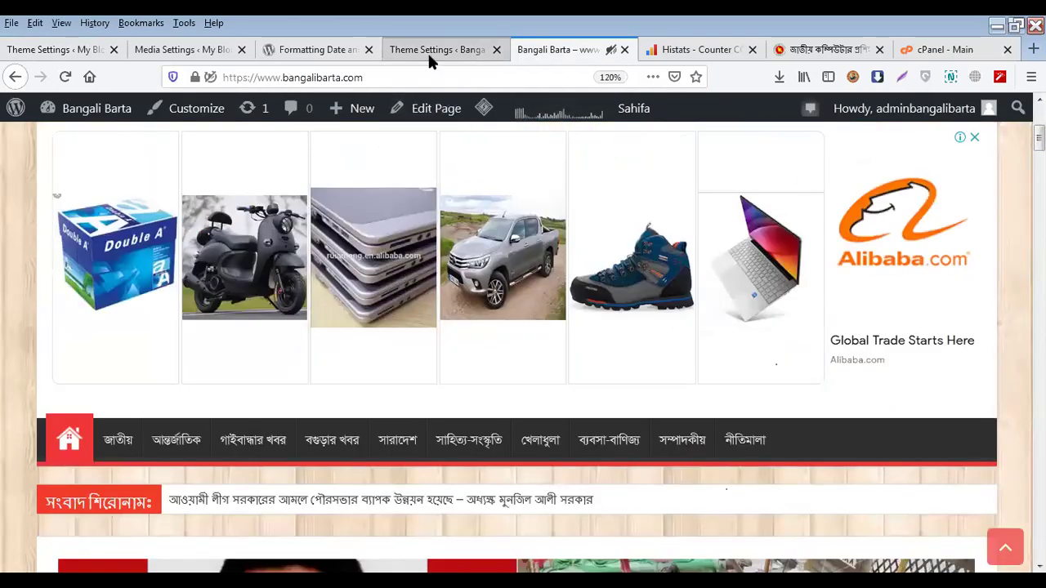
click(428, 50)
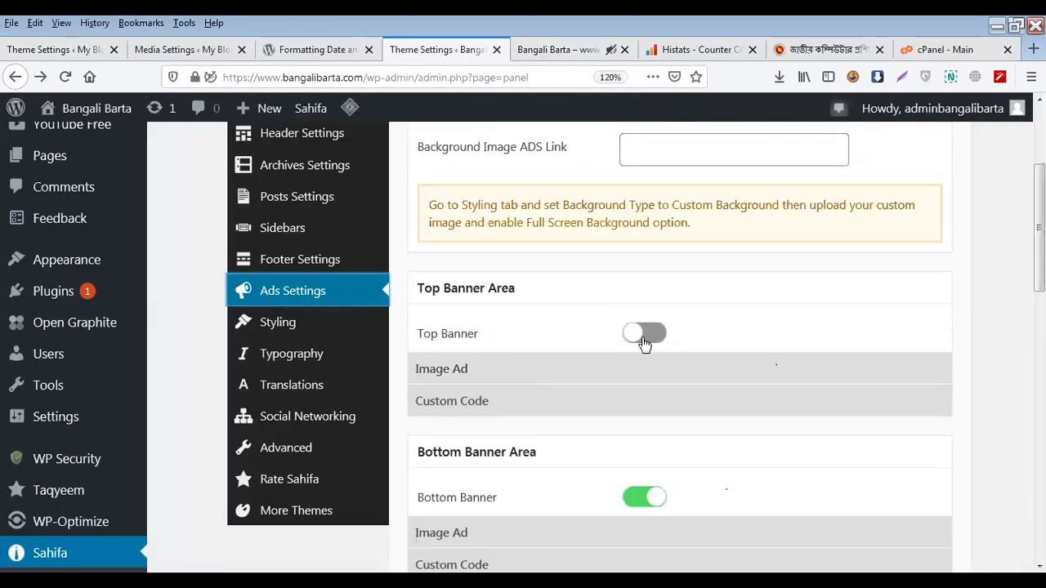
scroll(637, 372, down, 1)
scroll(638, 372, down, 3)
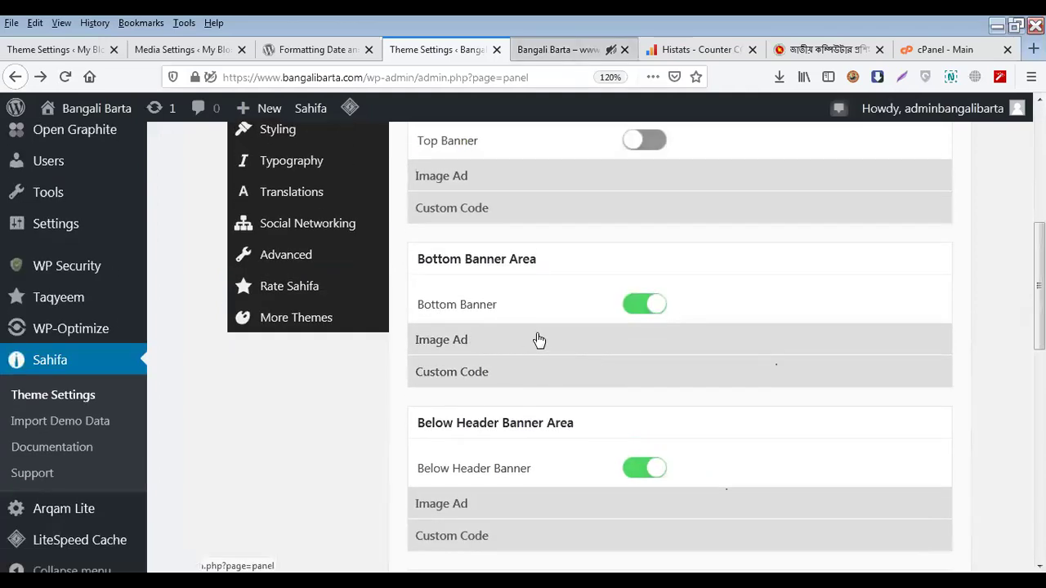
click(549, 373)
scroll(564, 377, down, 2)
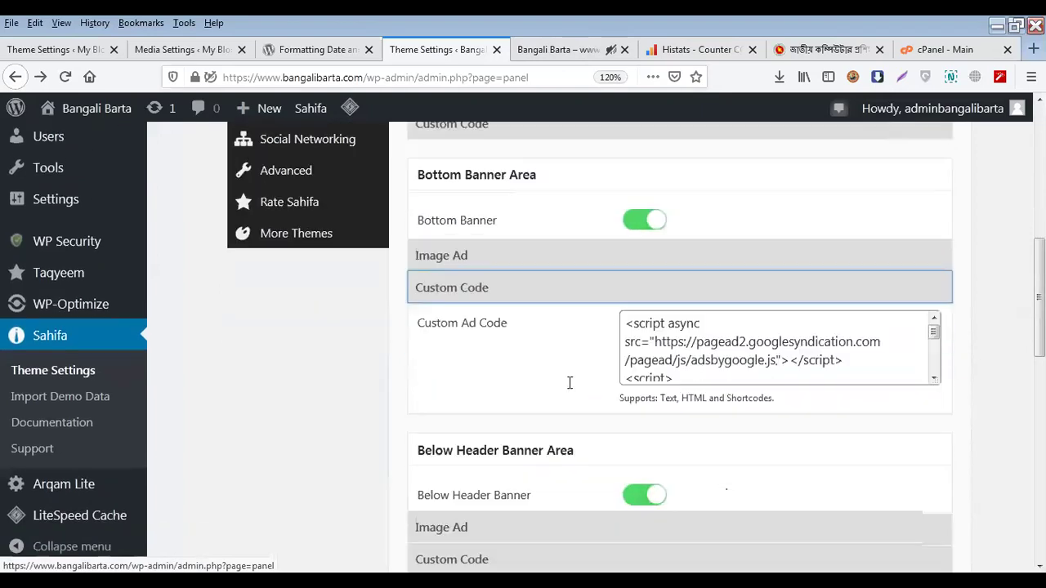
mouse_move(936, 369)
mouse_down()
mouse_move(941, 459)
mouse_move(943, 369)
mouse_up()
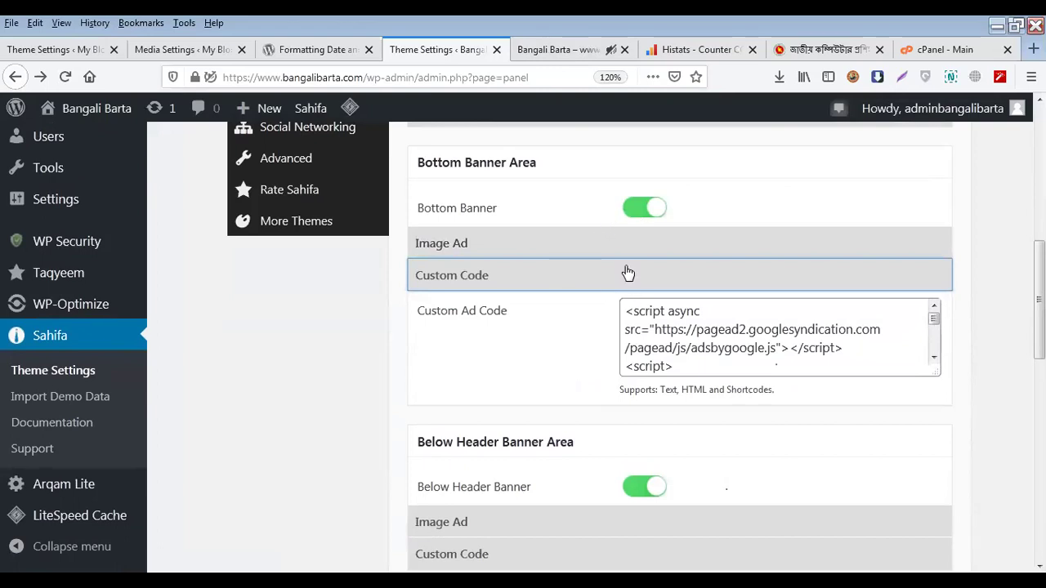
scroll(603, 355, down, 4)
scroll(670, 244, up, 4)
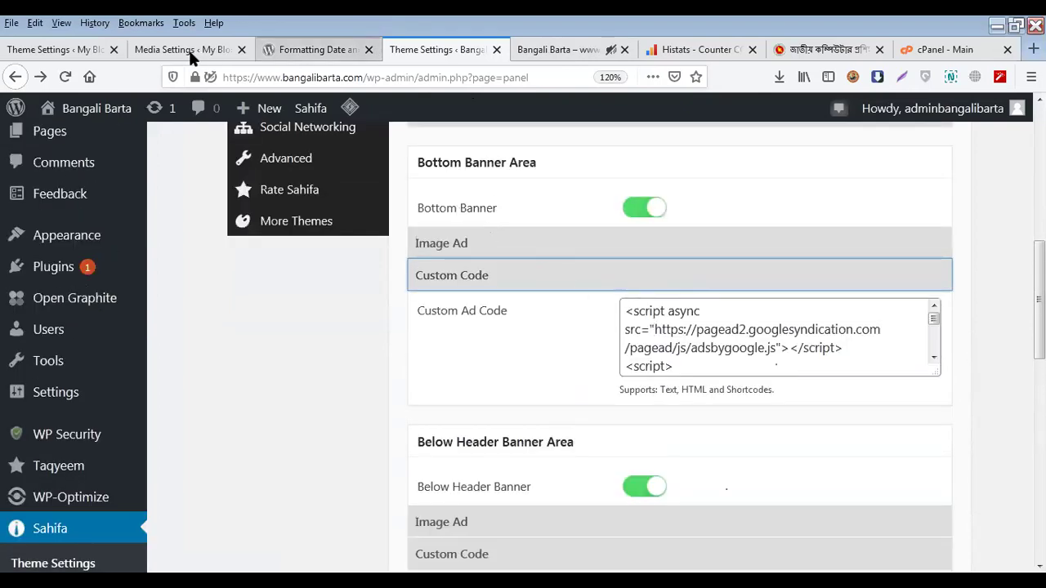
Review My Blog's Ads Settings: Bottom, Below Header and Article banners off, [ads1] shortcode banner empty
click(84, 49)
scroll(626, 392, down, 5)
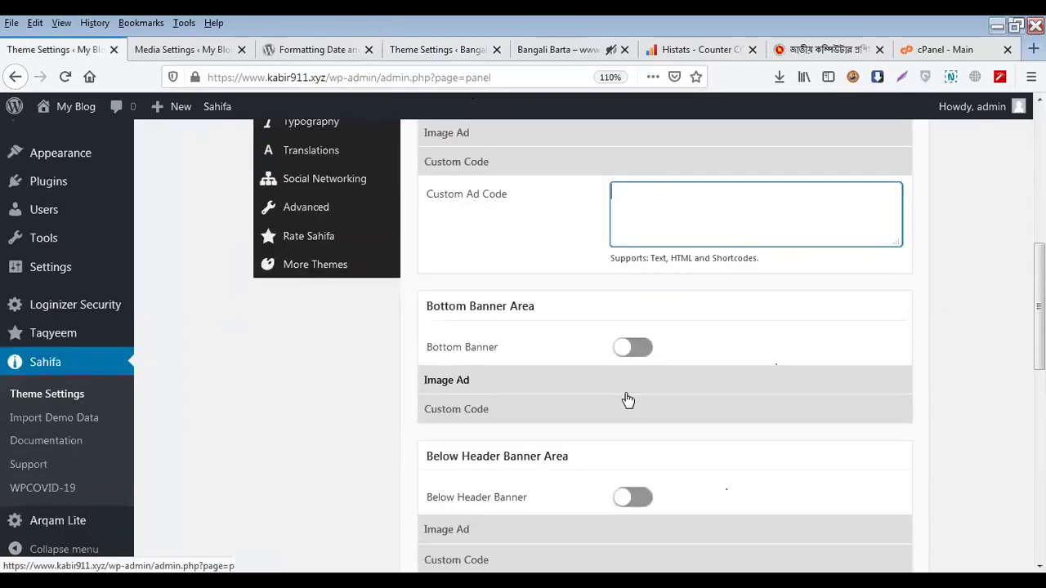
scroll(626, 396, down, 2)
scroll(618, 355, down, 2)
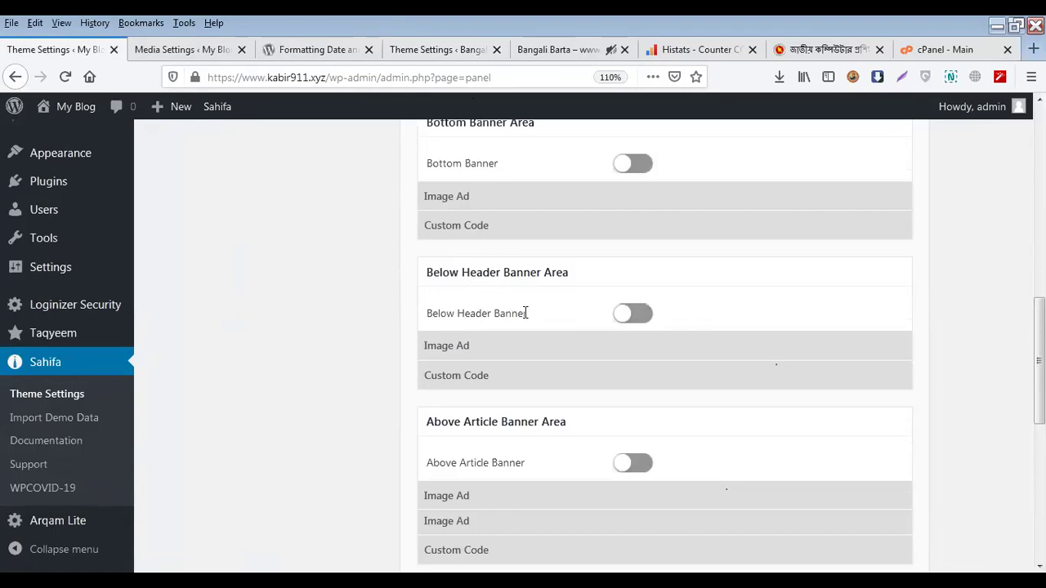
scroll(628, 376, down, 4)
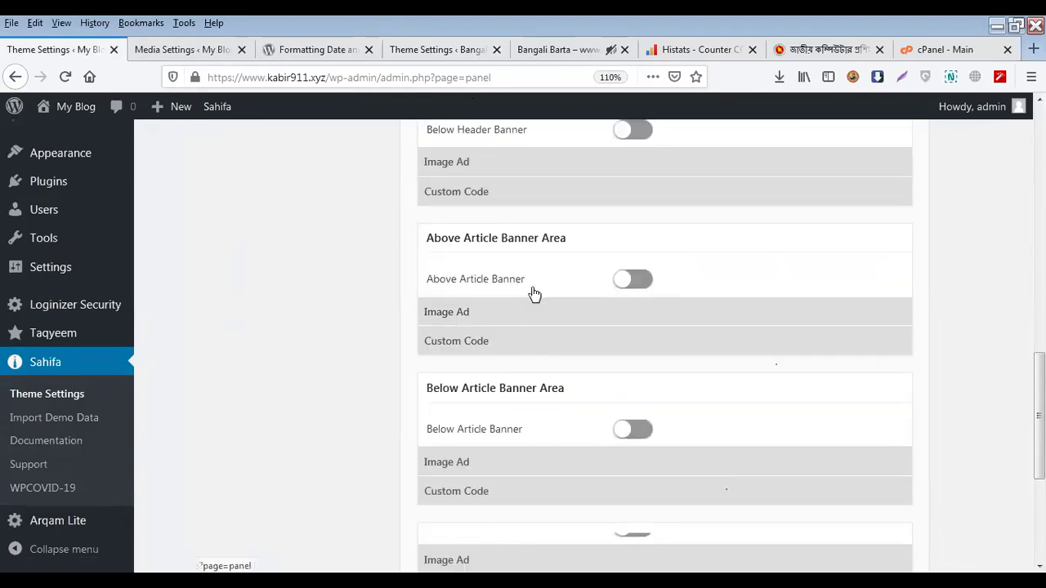
scroll(533, 296, down, 2)
scroll(570, 390, down, 3)
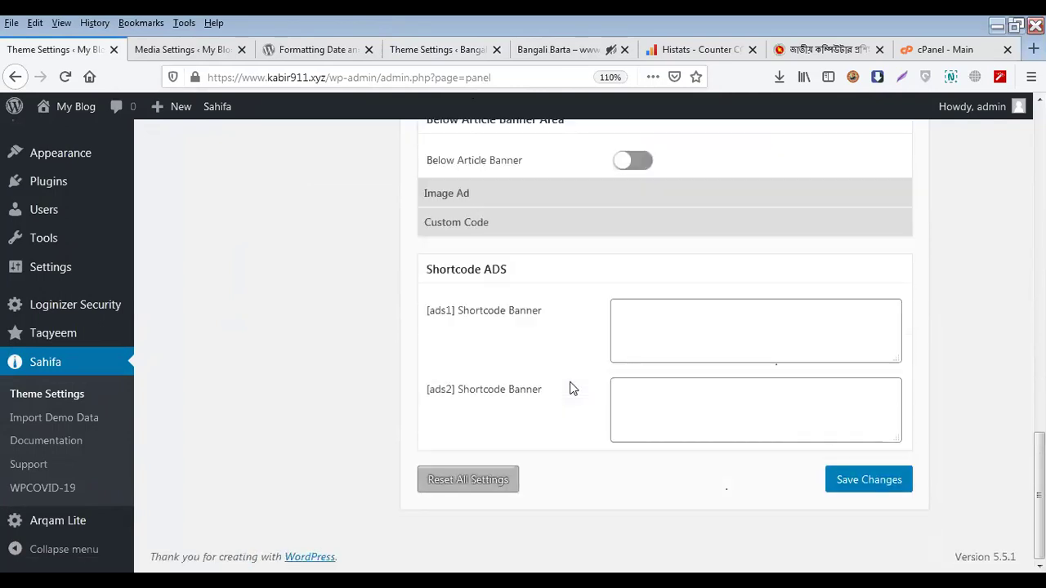
click(640, 335)
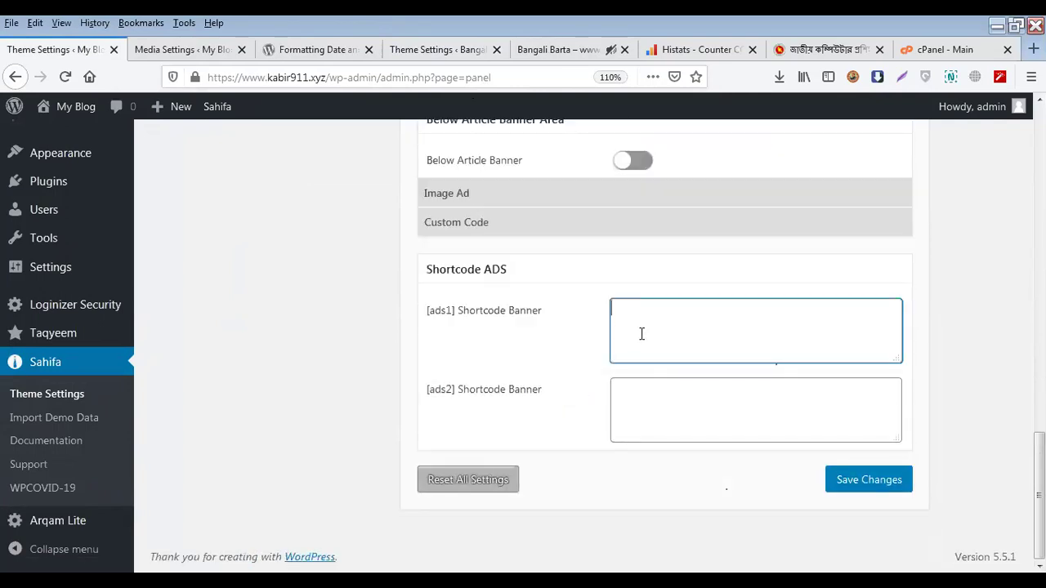
scroll(642, 333, up, 3)
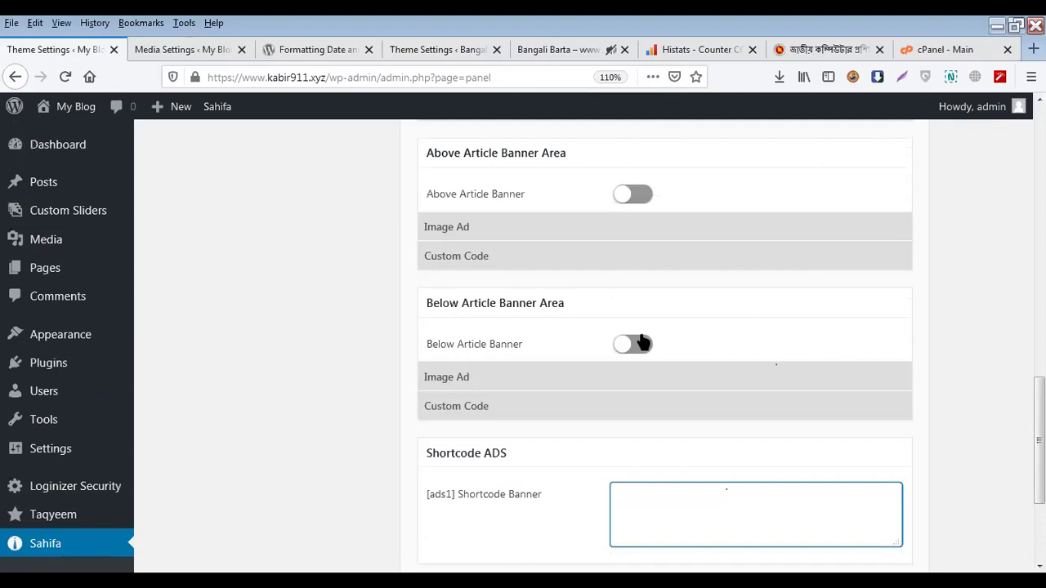
scroll(640, 342, up, 5)
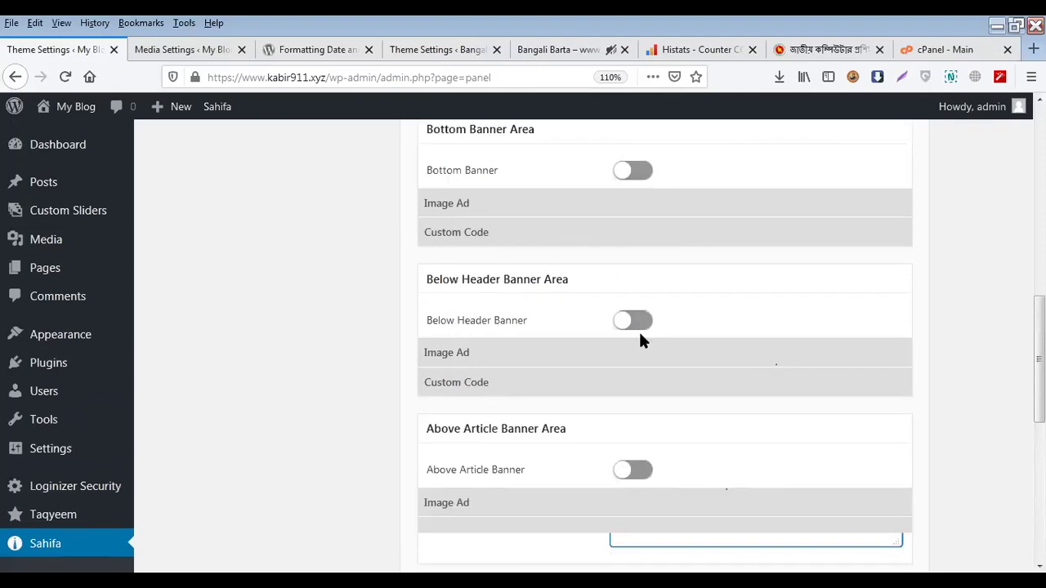
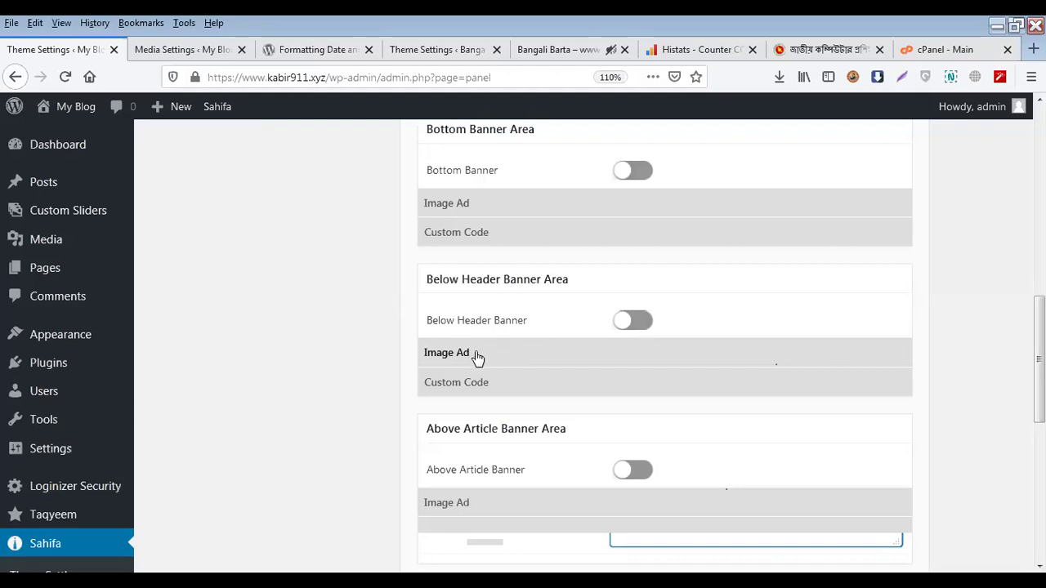
Look over the ad settings and start entering custom code for the top banner
scroll(412, 350, up, 3)
scroll(412, 350, up, 4)
scroll(666, 352, down, 2)
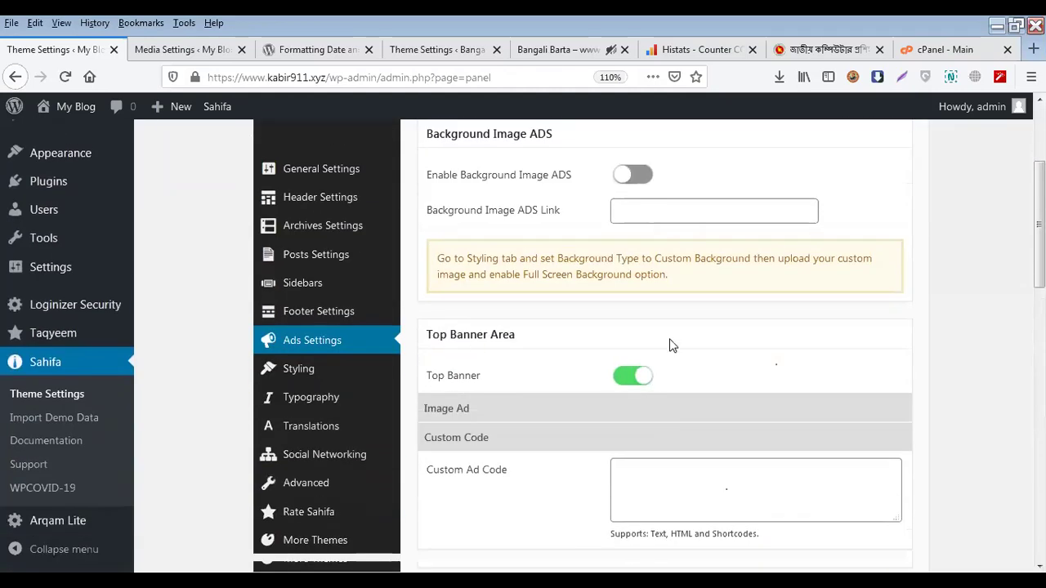
scroll(663, 409, down, 2)
click(689, 331)
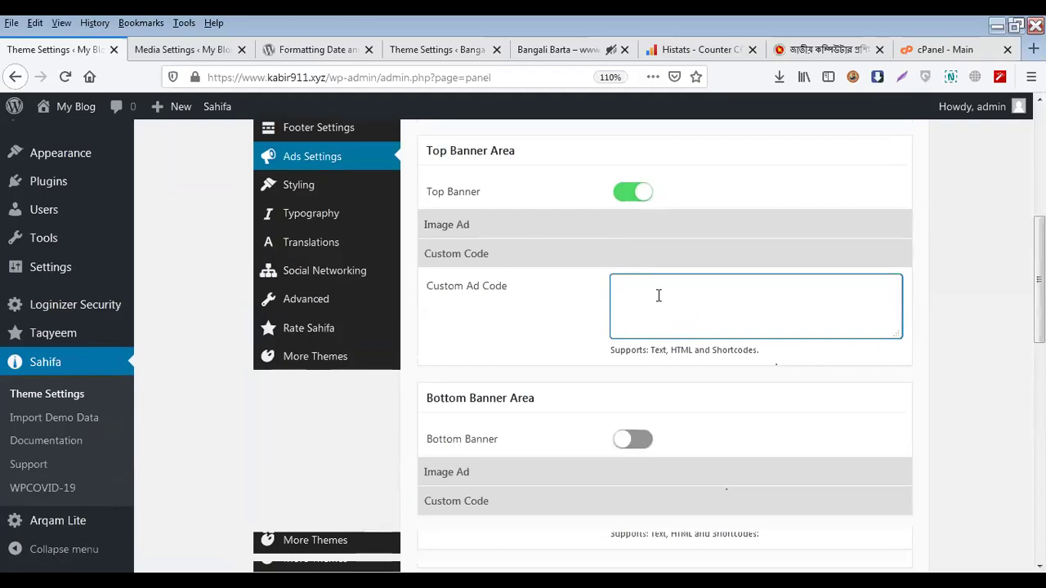
scroll(458, 296, up, 1)
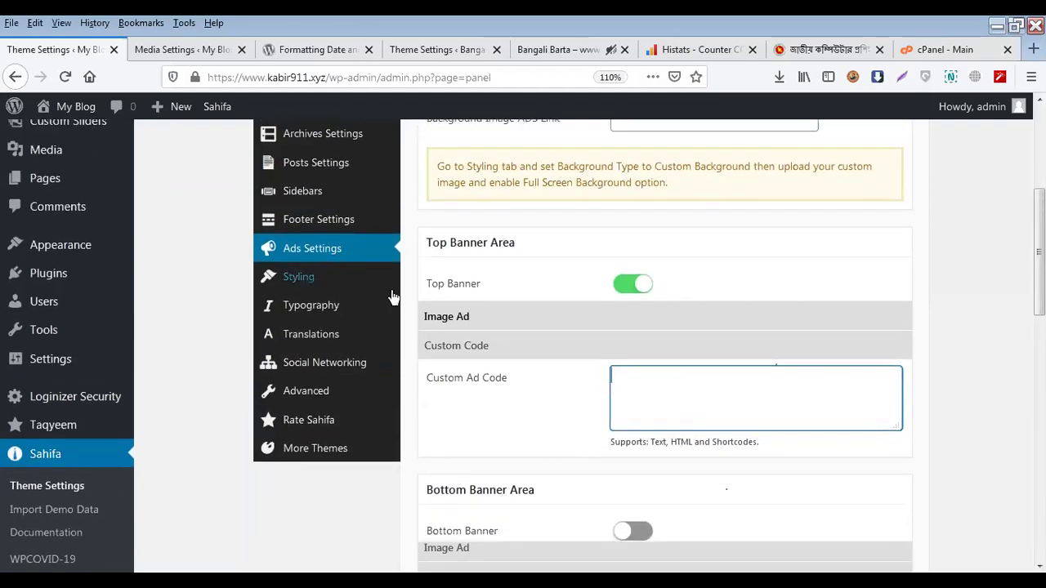
Open Styling and try the Custom Theme Color picker without choosing a colour
click(353, 279)
scroll(428, 313, up, 3)
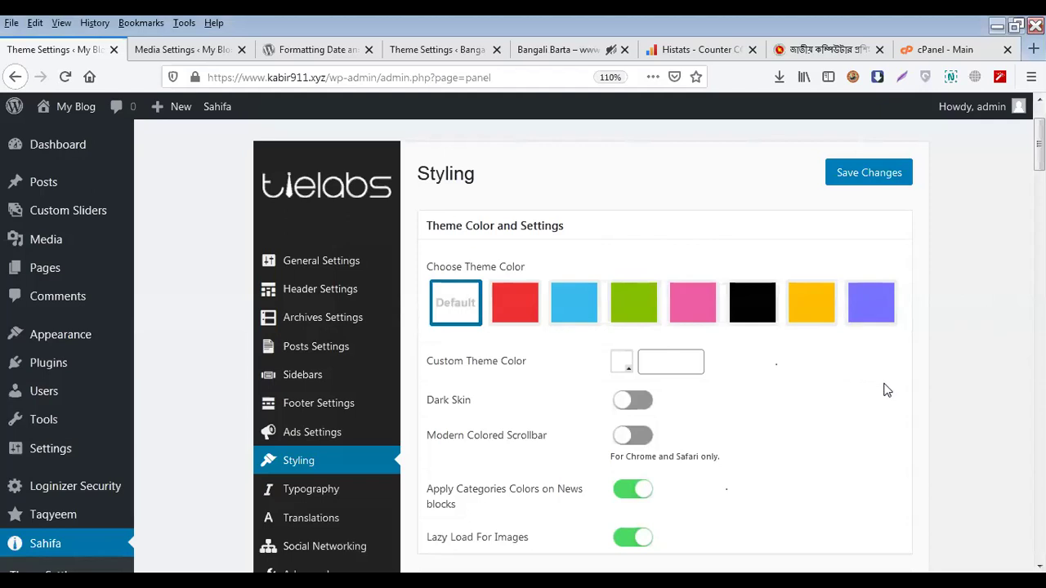
scroll(892, 393, down, 2)
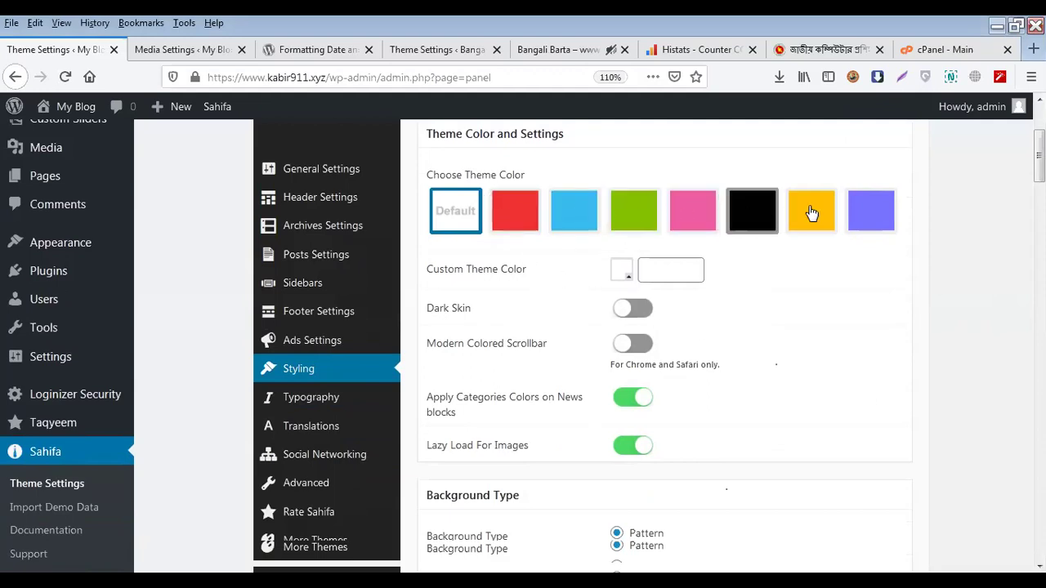
click(651, 260)
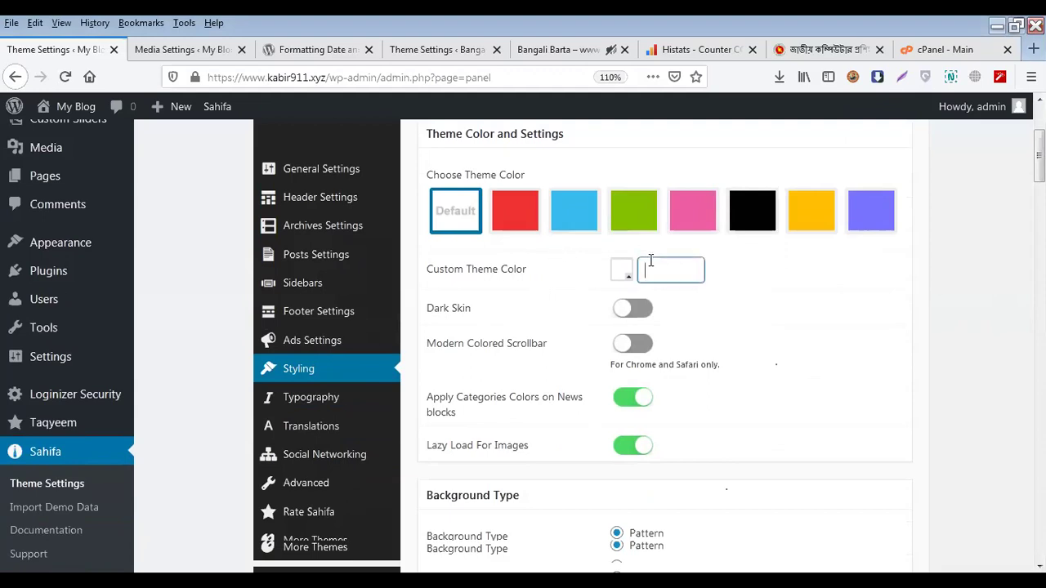
click(628, 278)
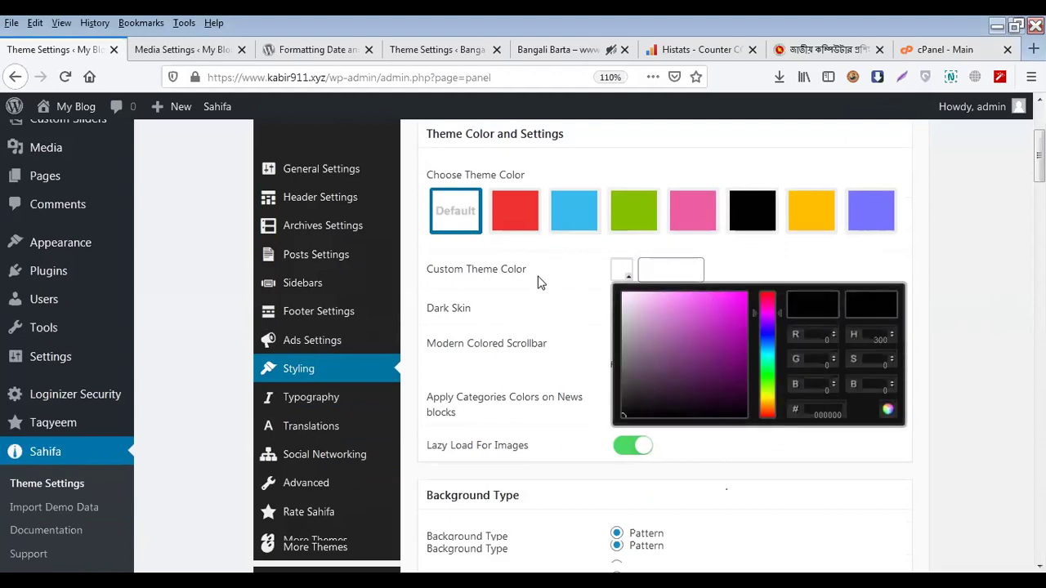
click(813, 260)
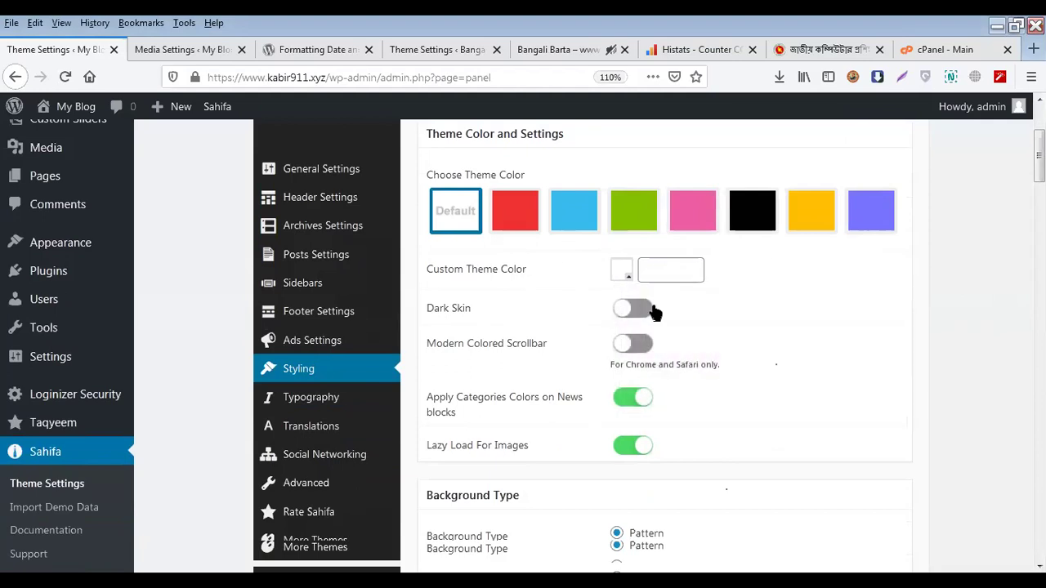
Turn on Dark Skin, save the changes, and open the live blog to check it
click(652, 310)
scroll(850, 344, down, 15)
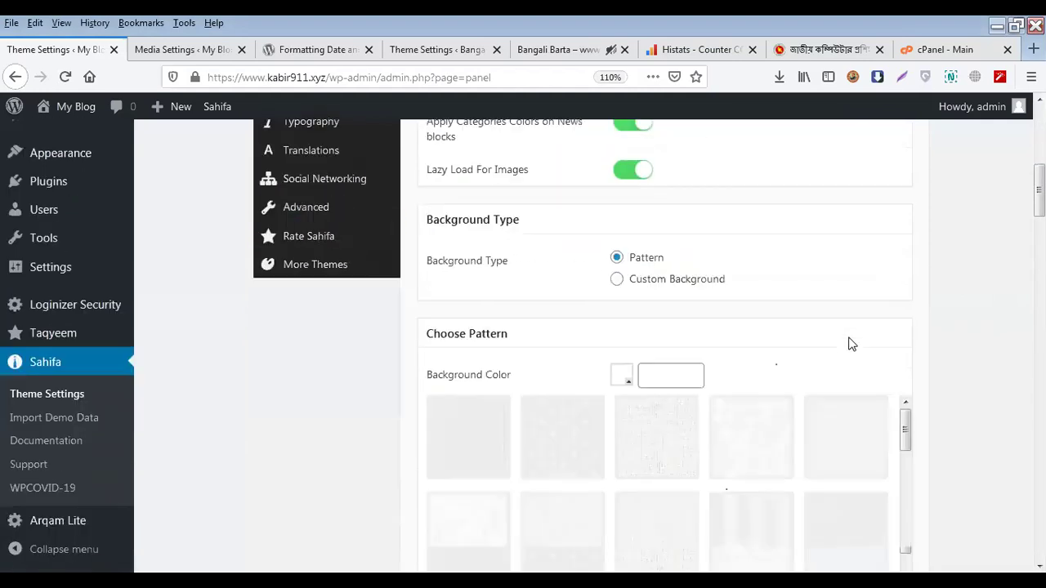
scroll(847, 350, down, 10)
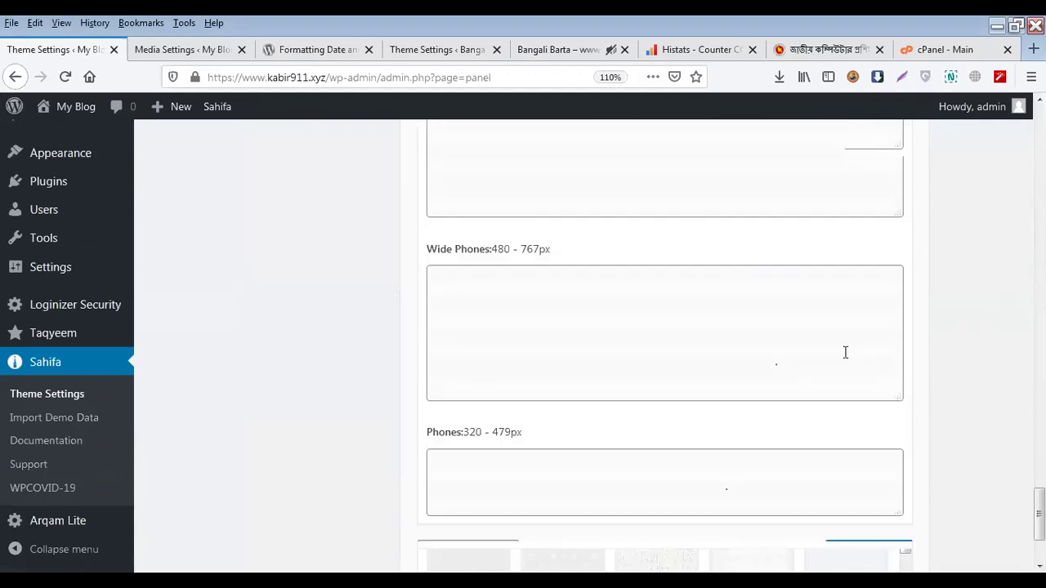
click(860, 483)
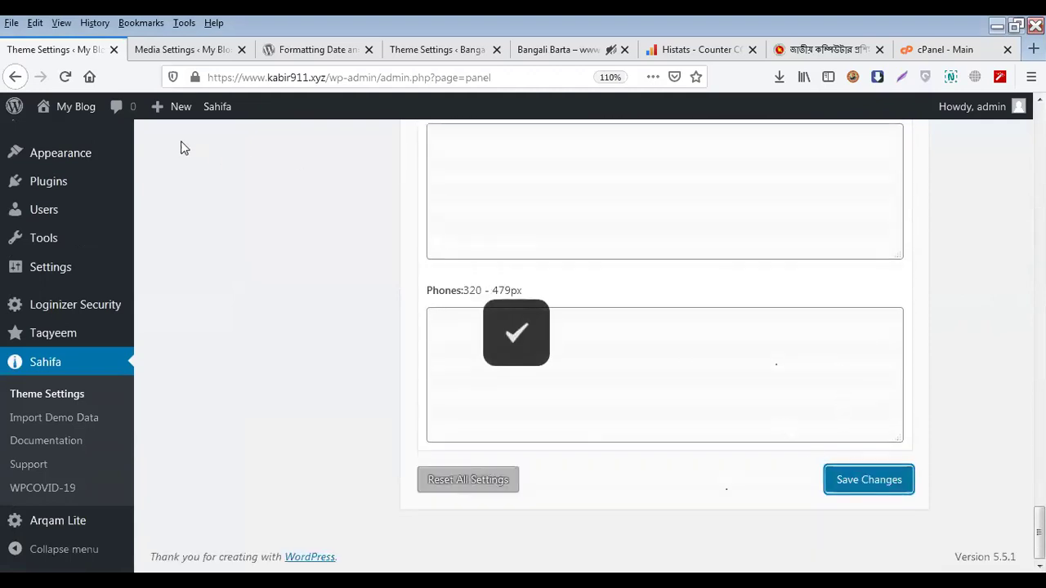
click(139, 49)
click(68, 136)
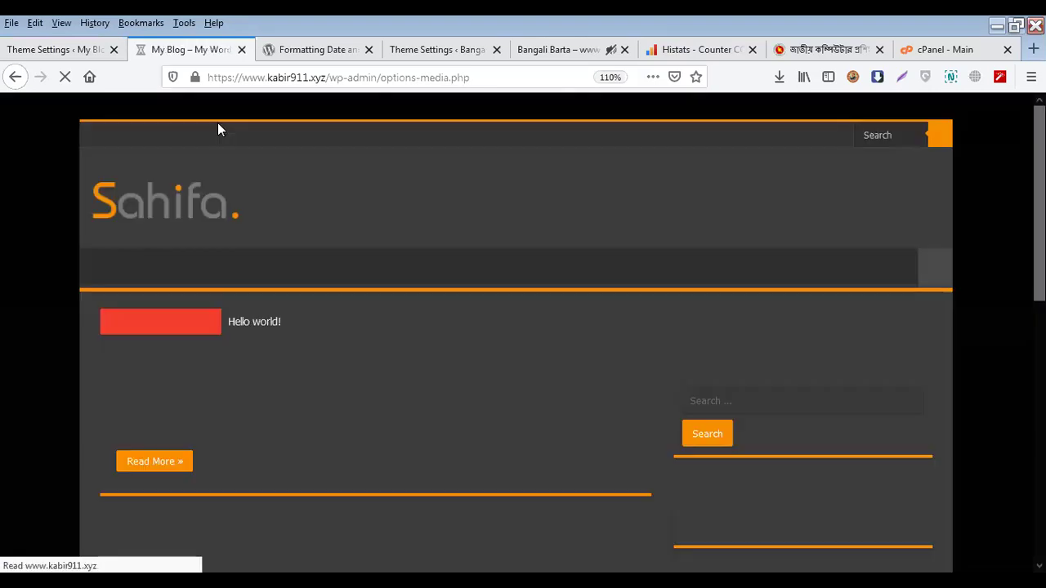
Return to the Sahifa Styling options and read the 'For Chrome and Safari only' note
click(90, 51)
scroll(536, 351, up, 5)
scroll(539, 350, up, 10)
scroll(541, 346, up, 3)
scroll(536, 341, down, 4)
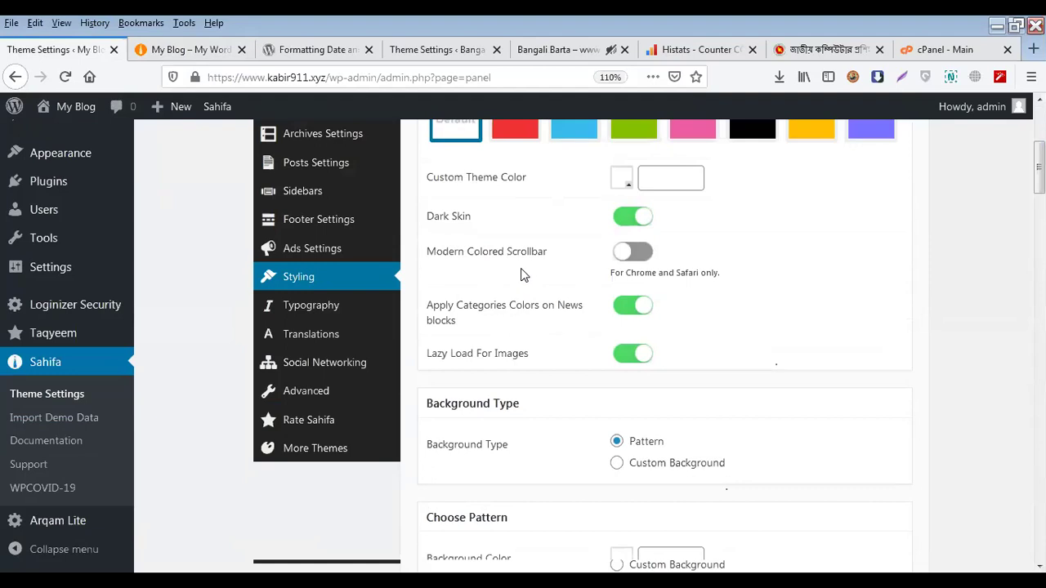
triple_click(659, 273)
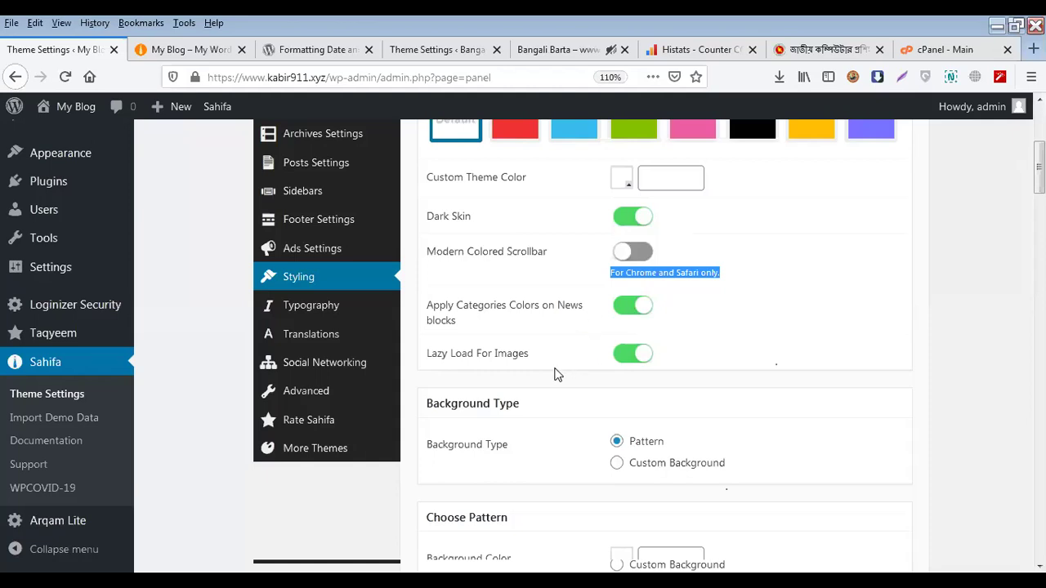
click(741, 368)
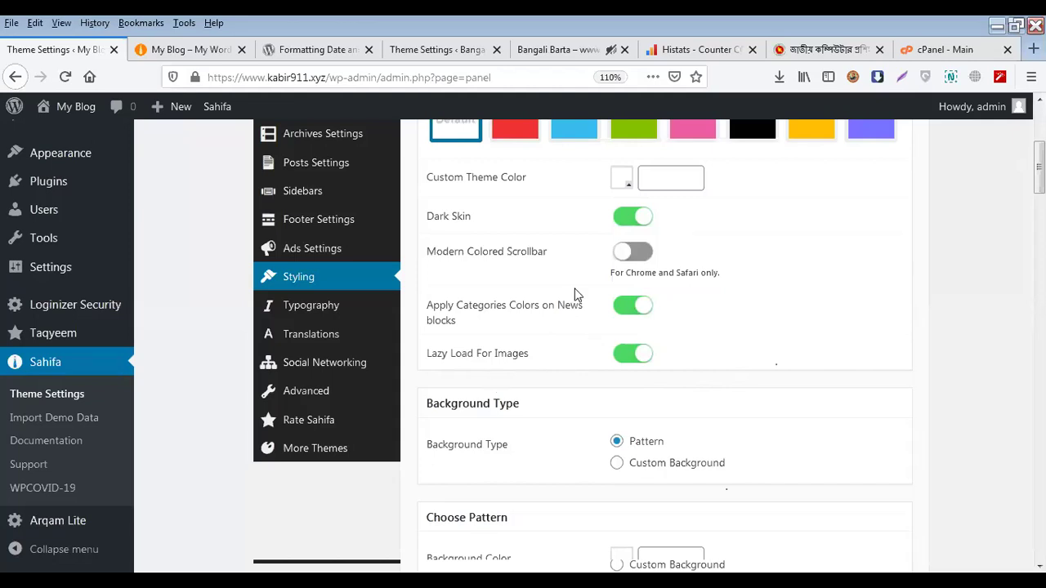
click(560, 50)
scroll(596, 246, up, 5)
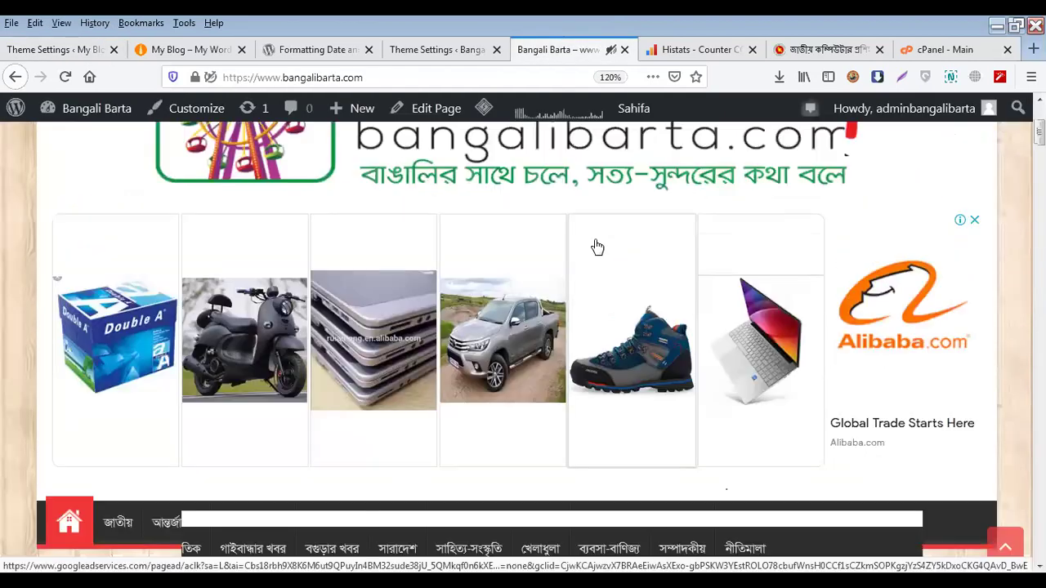
scroll(619, 253, up, 2)
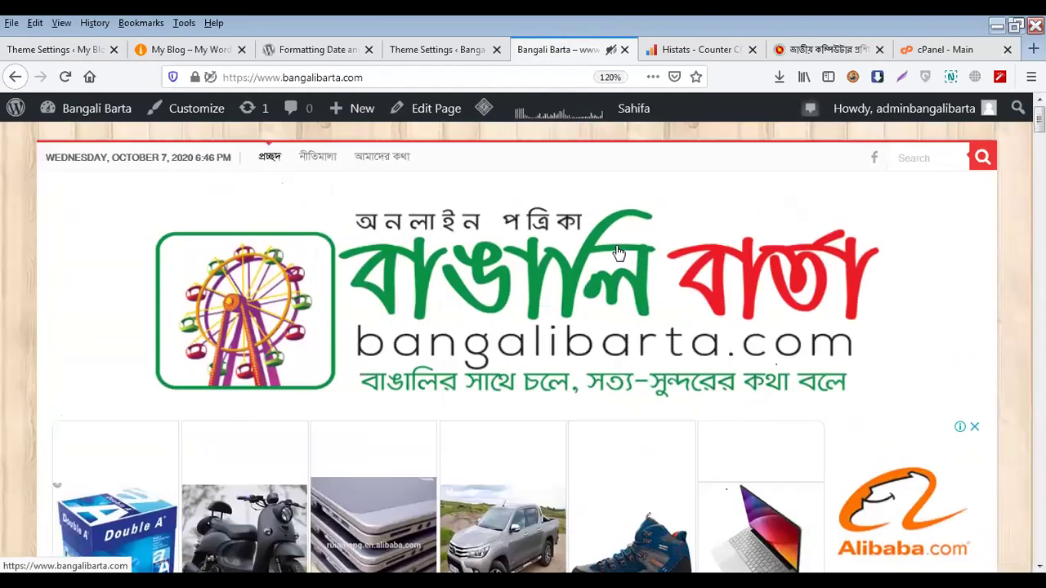
key(End)
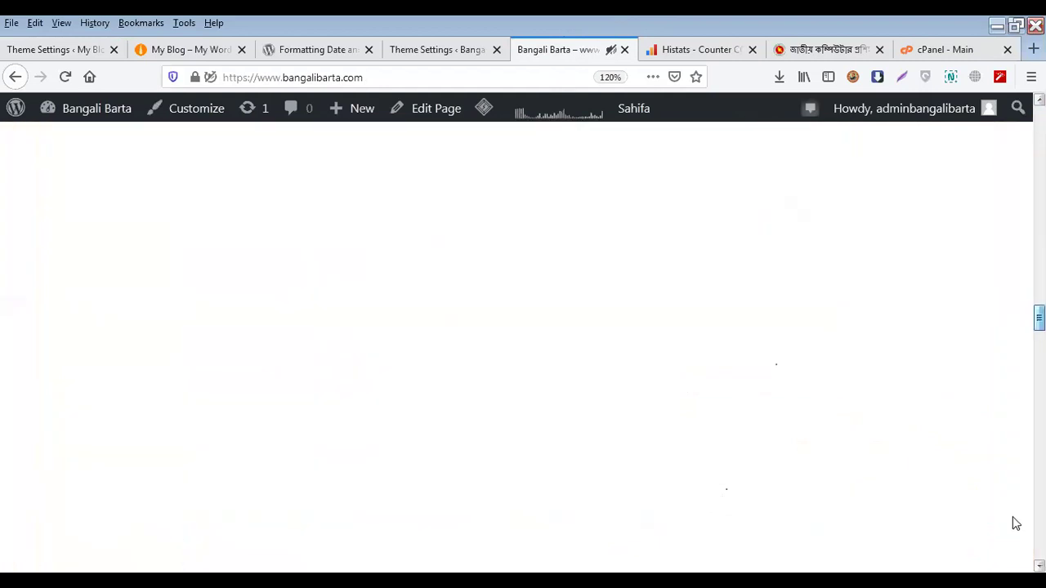
scroll(571, 389, up, 4)
scroll(572, 396, up, 6)
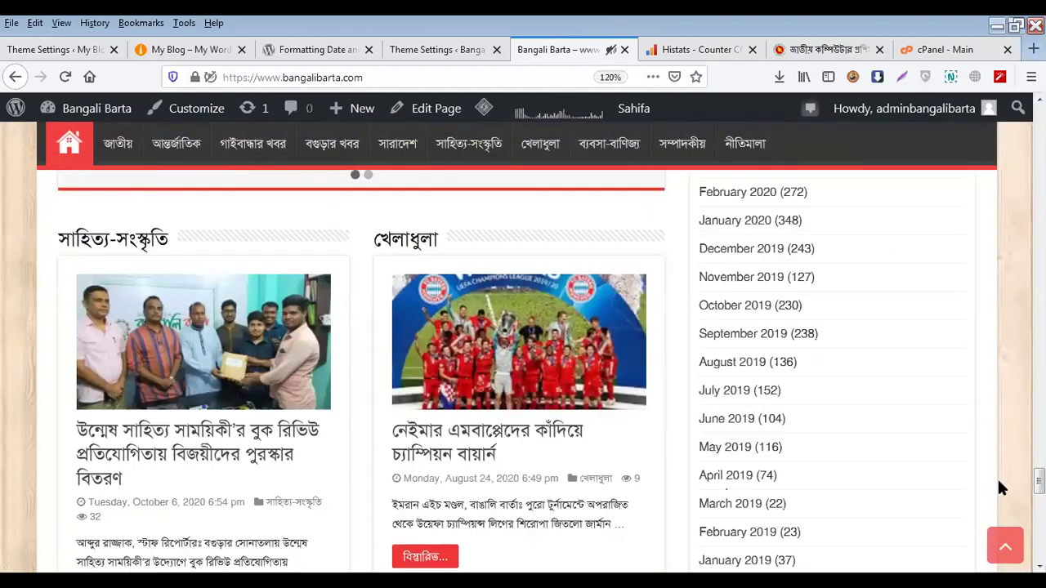
key(Home)
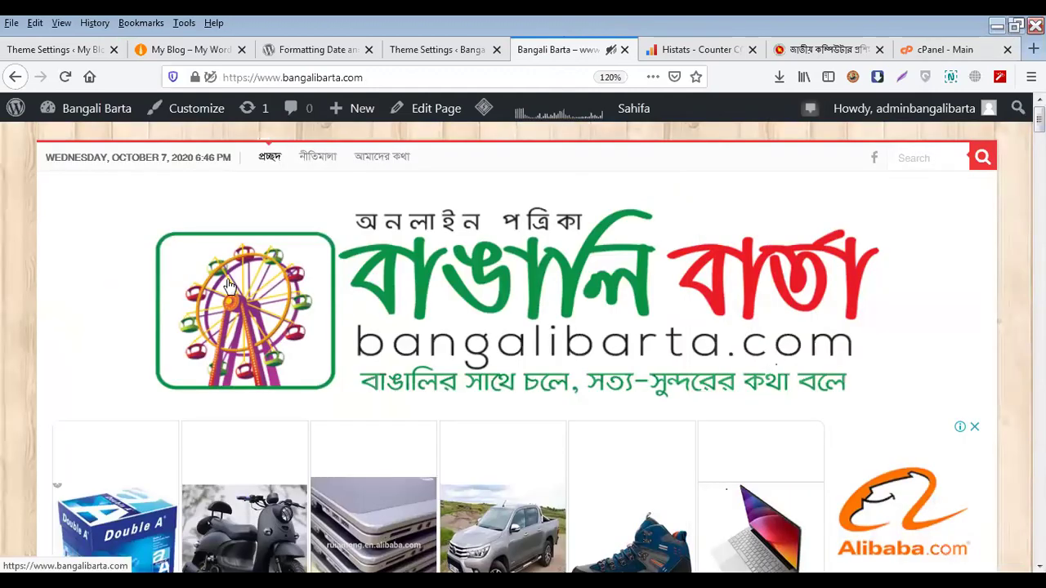
scroll(232, 285, down, 5)
scroll(236, 287, down, 5)
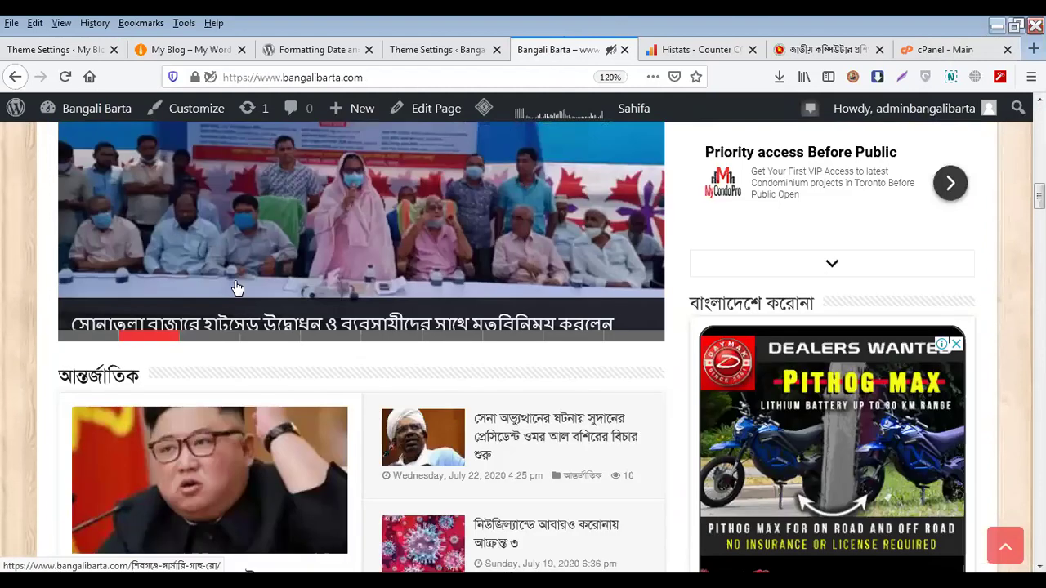
click(66, 77)
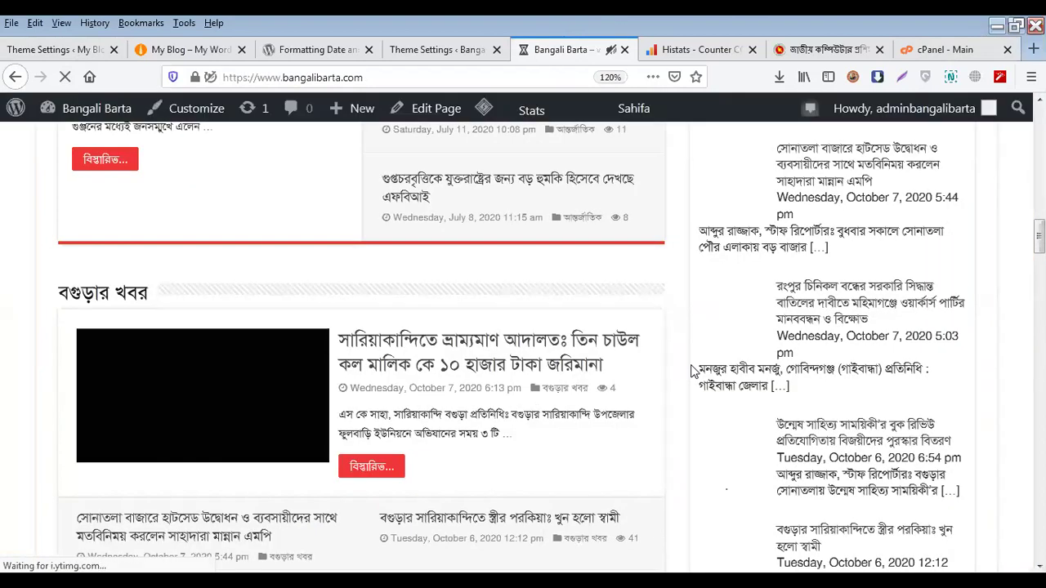
scroll(691, 372, up, 2)
scroll(424, 345, down, 3)
scroll(424, 340, down, 7)
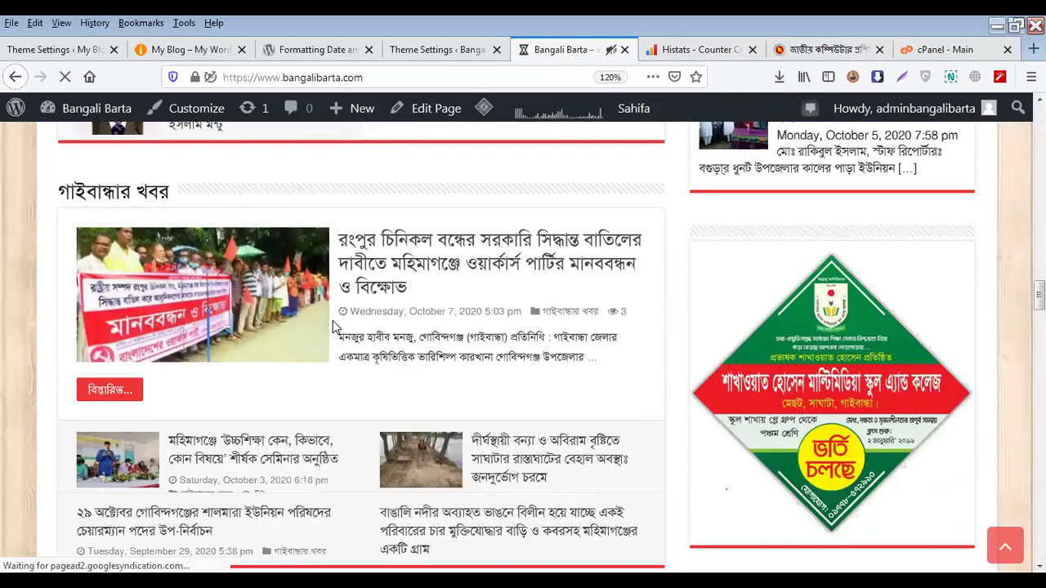
scroll(333, 326, down, 4)
scroll(333, 327, down, 4)
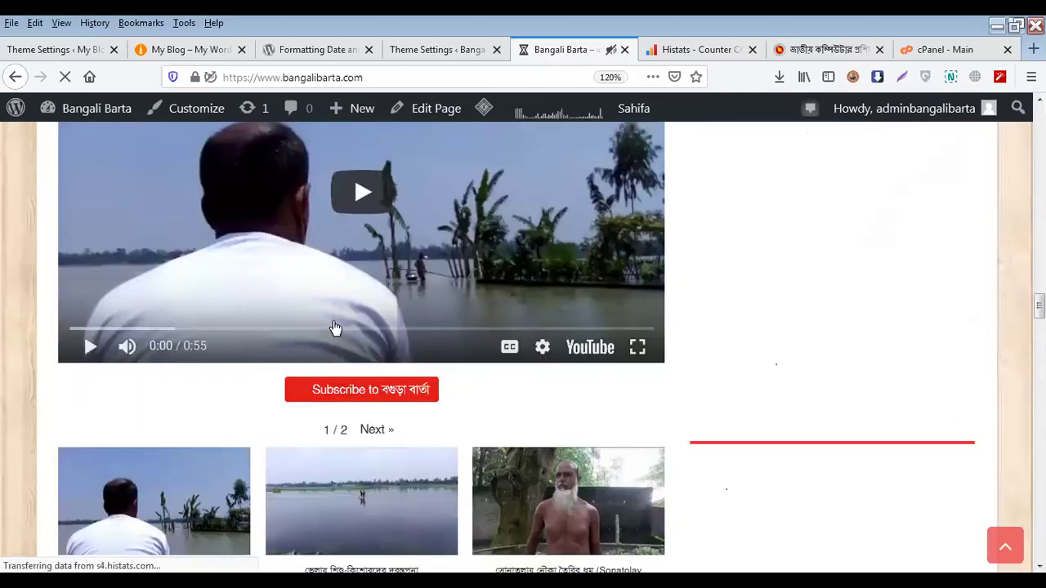
click(439, 51)
click(78, 52)
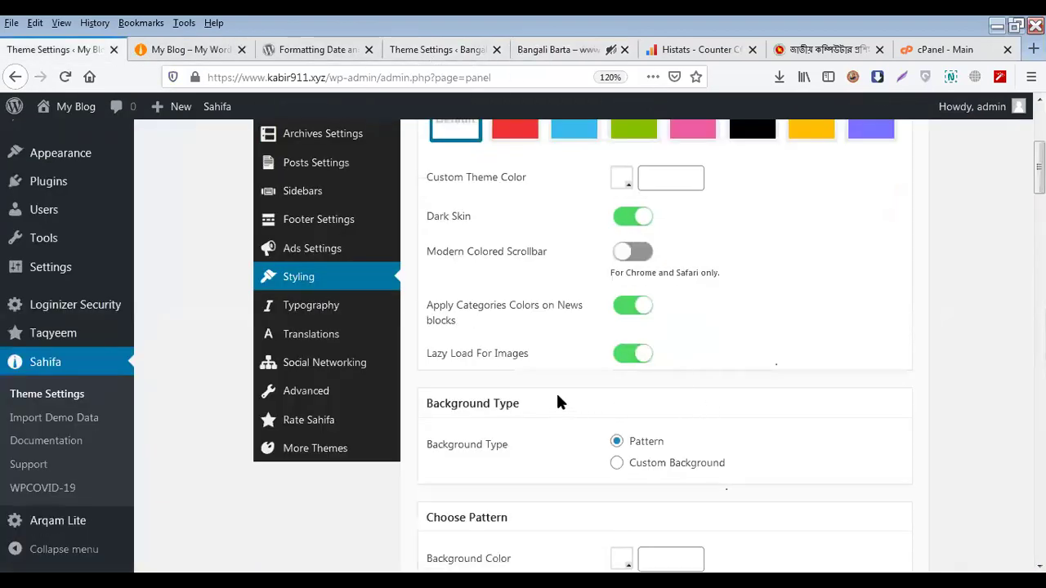
Zoom to 110%, compare with Bangali Barta, and pick the tan wood-texture pattern under Choose Pattern
key(ctrl+minus)
scroll(562, 384, down, 2)
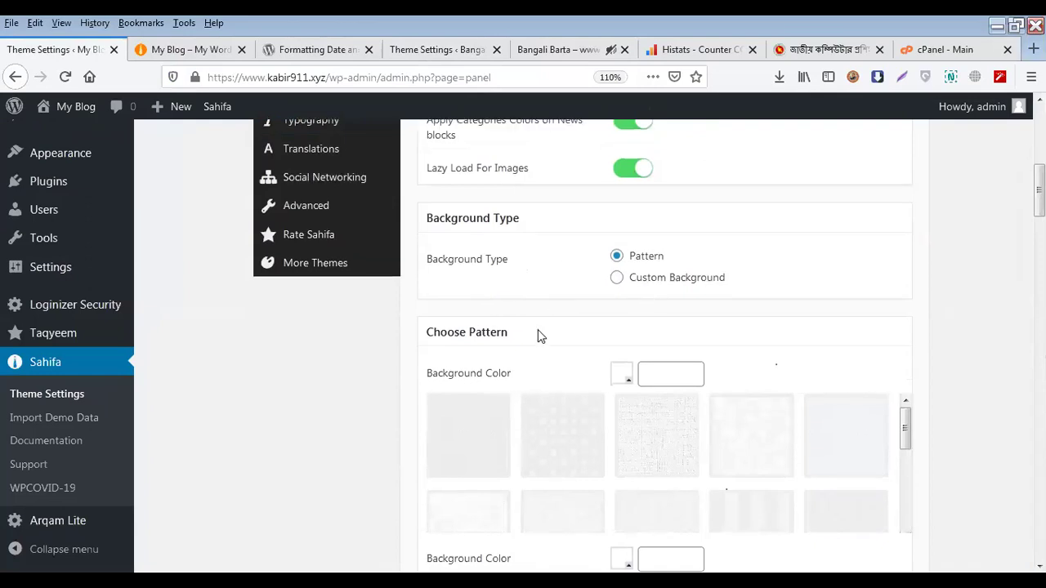
scroll(538, 330, down, 2)
scroll(895, 286, down, 10)
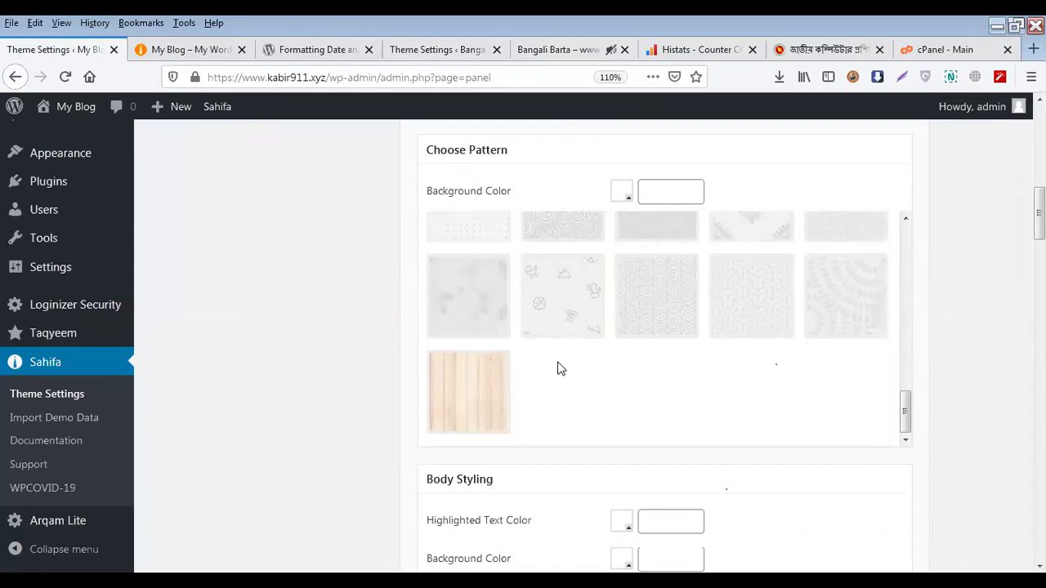
click(554, 51)
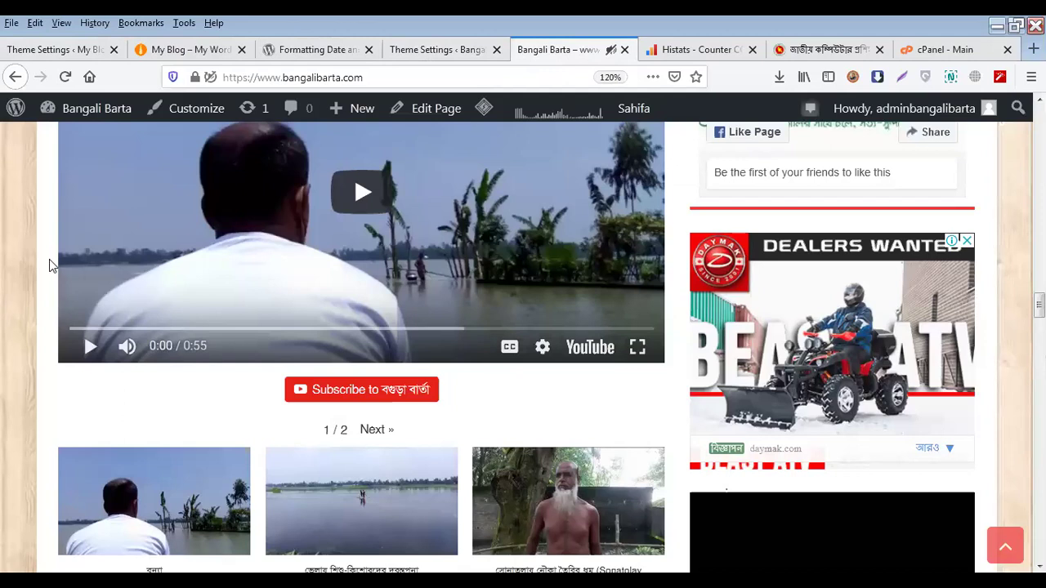
click(54, 50)
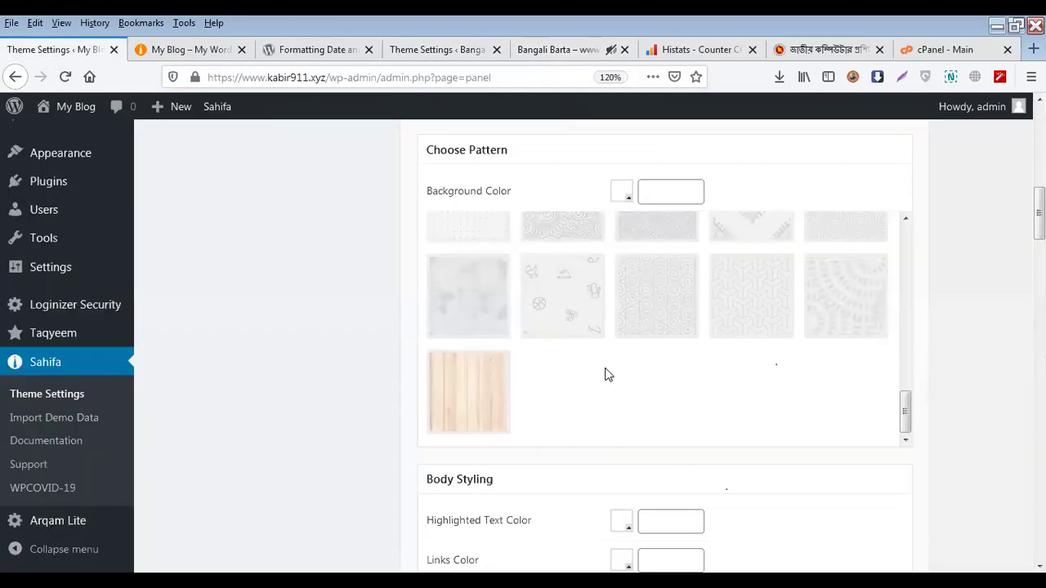
scroll(677, 376, up, 5)
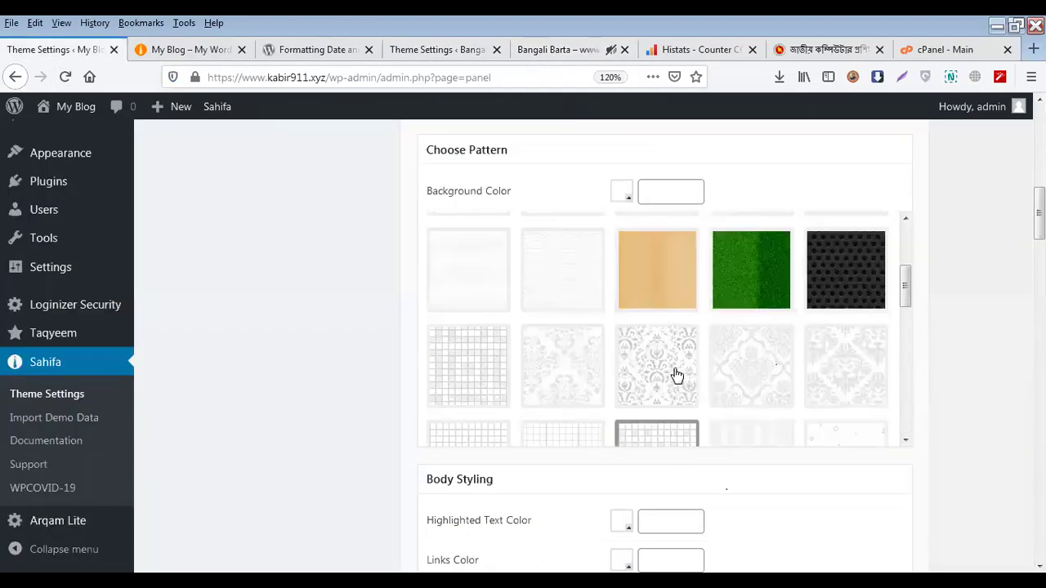
click(675, 357)
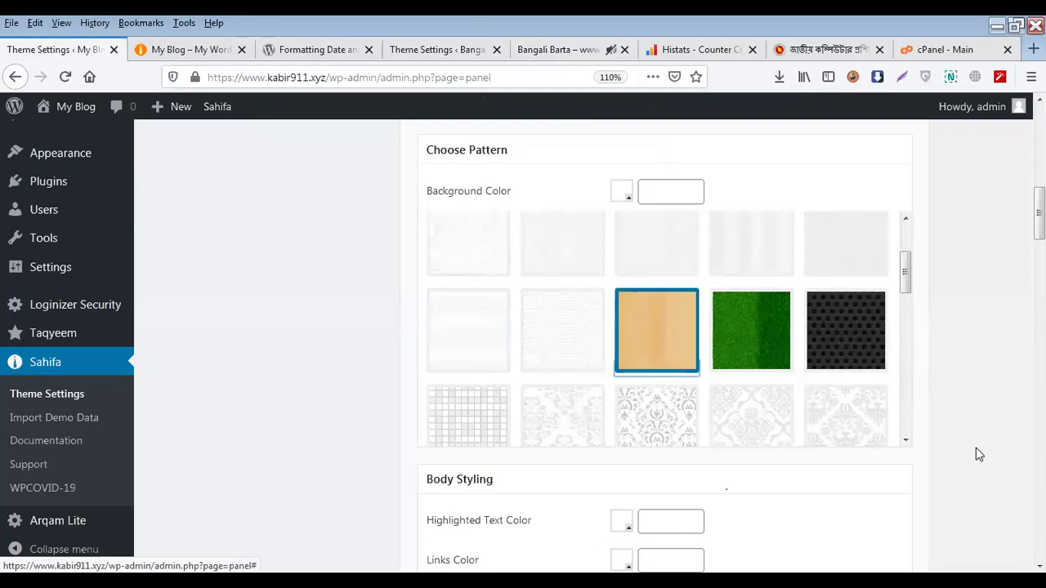
scroll(978, 452, up, 10)
Save the tan pattern setting and reload the blog front page to preview it
click(873, 261)
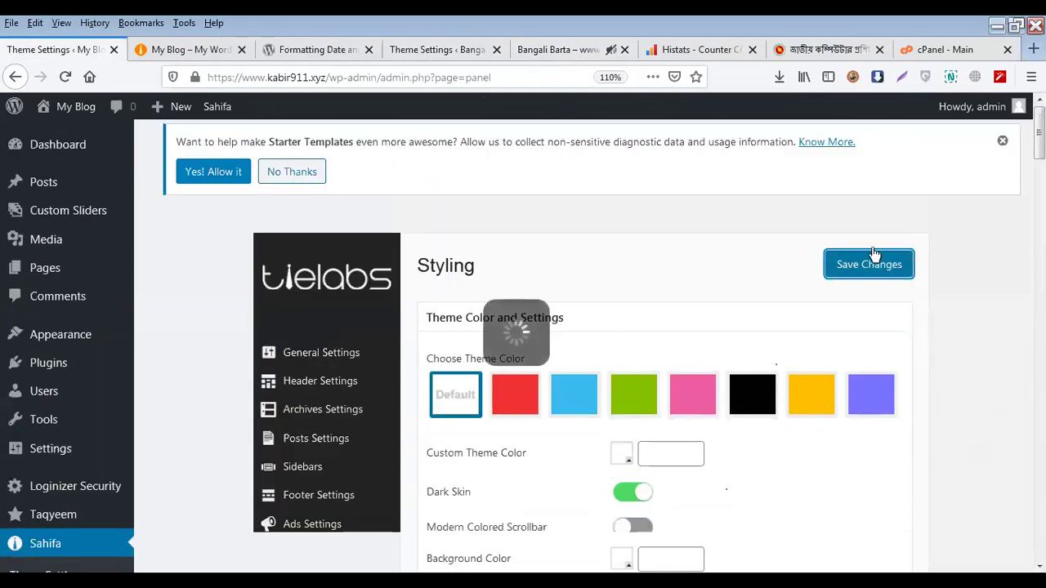
click(202, 50)
right_click(216, 49)
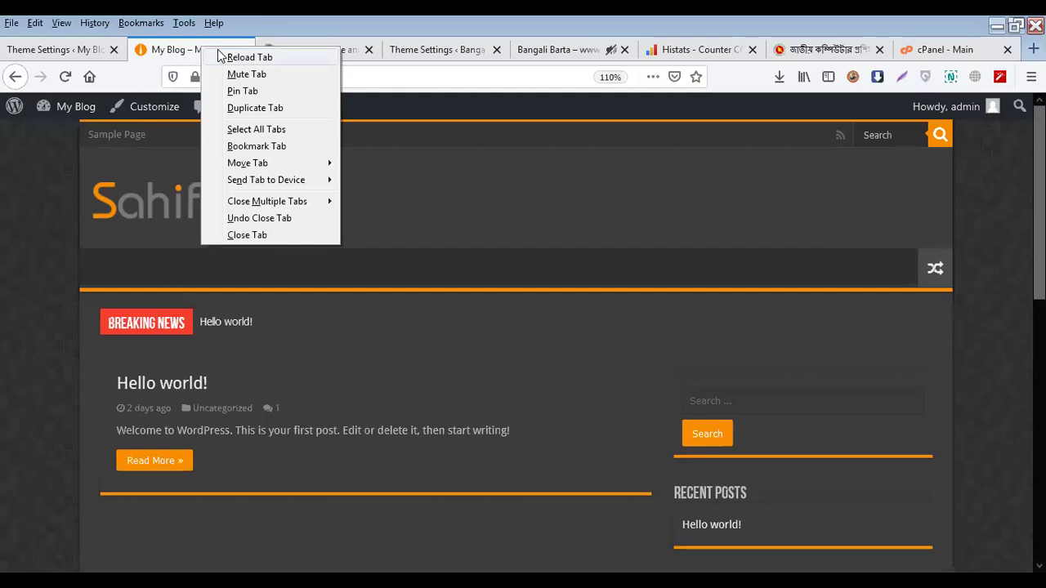
click(222, 55)
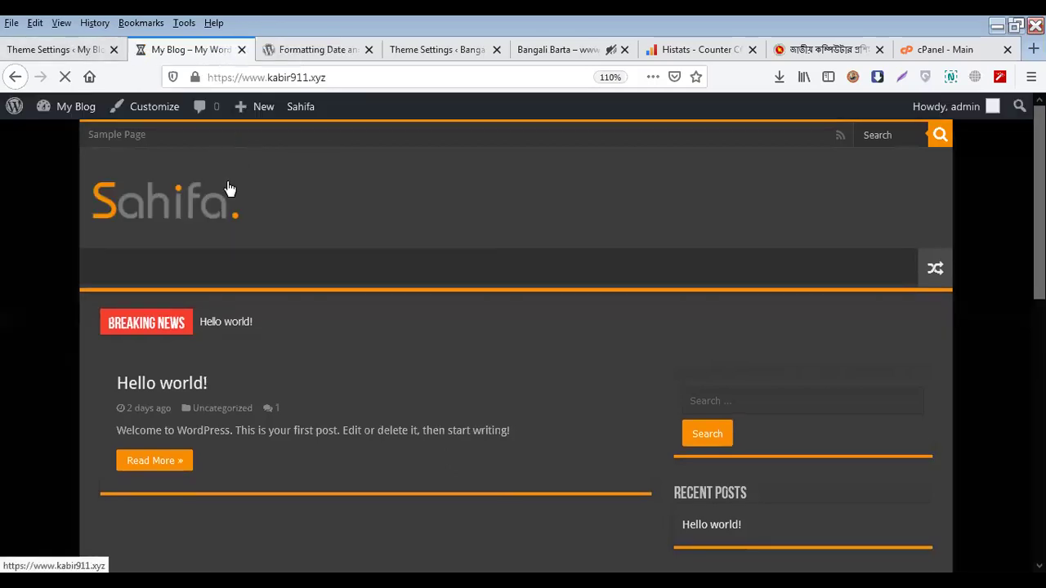
Turn Dark Skin off, save, and reload the blog to see the lighter look
click(90, 54)
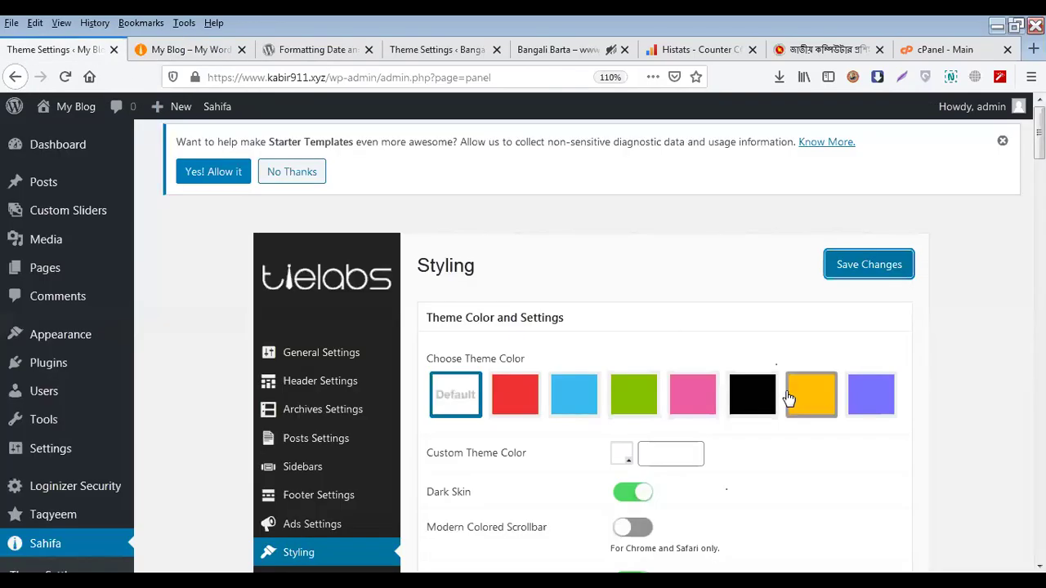
scroll(695, 368, down, 4)
click(621, 311)
scroll(894, 380, up, 4)
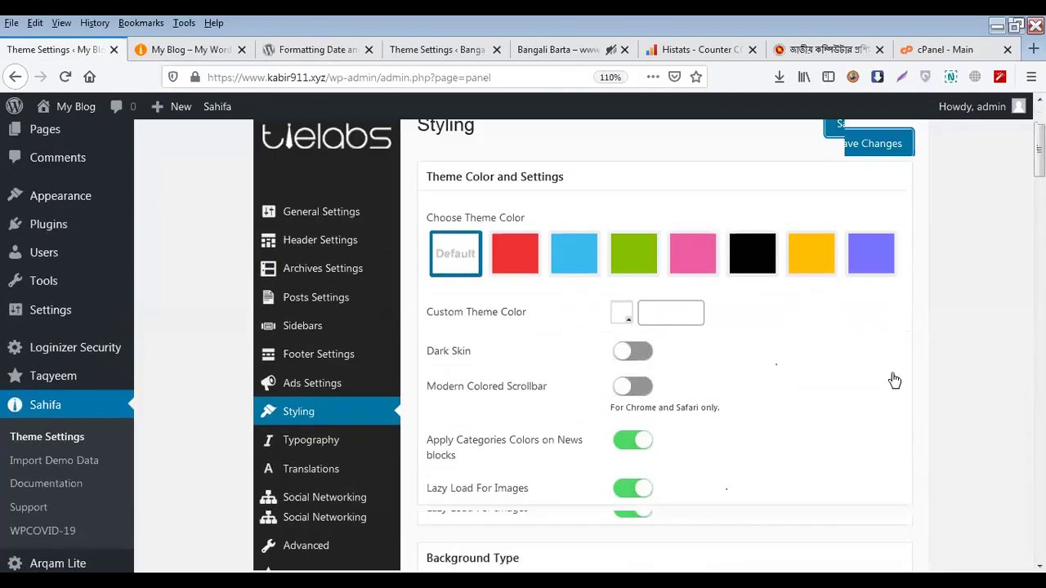
click(894, 263)
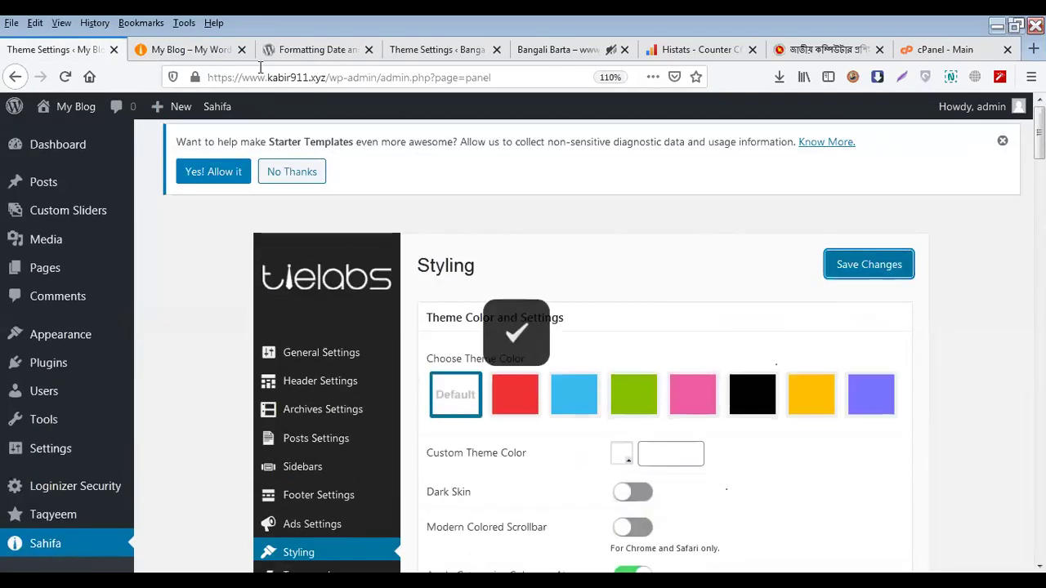
click(206, 51)
right_click(206, 51)
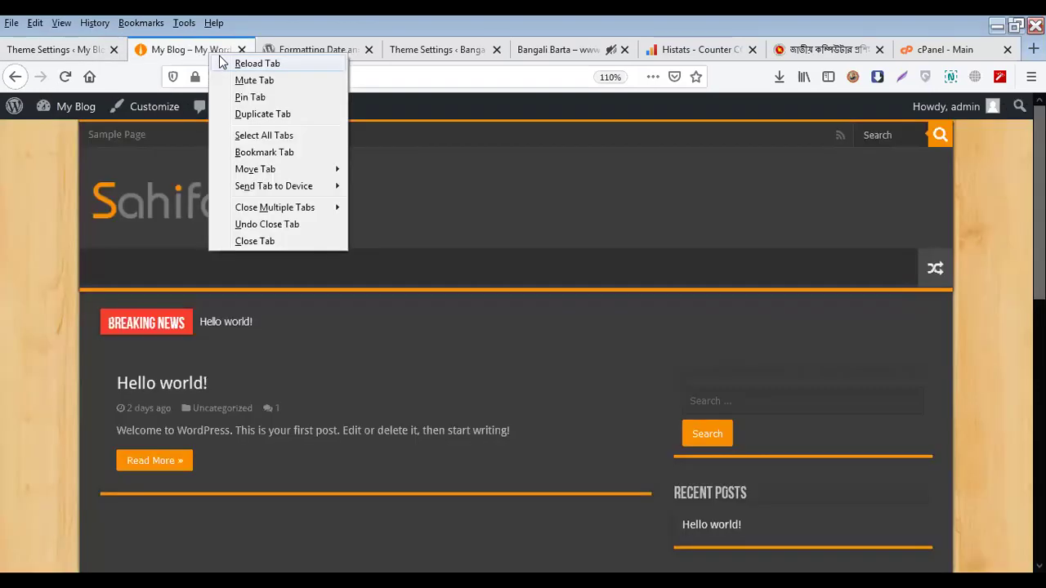
click(229, 63)
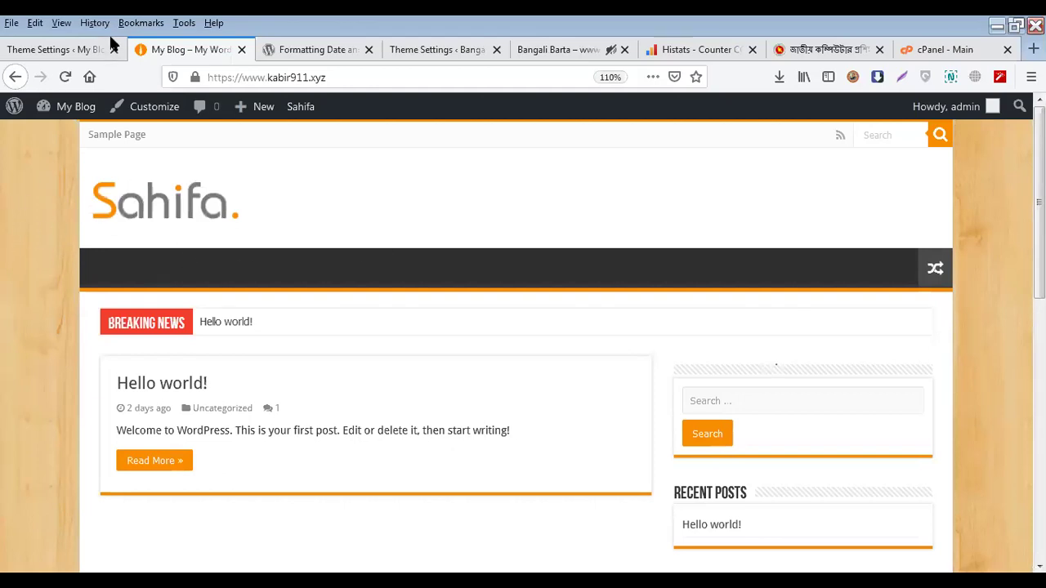
Go back to the Styling settings and scroll down to the pattern choices
click(83, 40)
scroll(551, 334, down, 5)
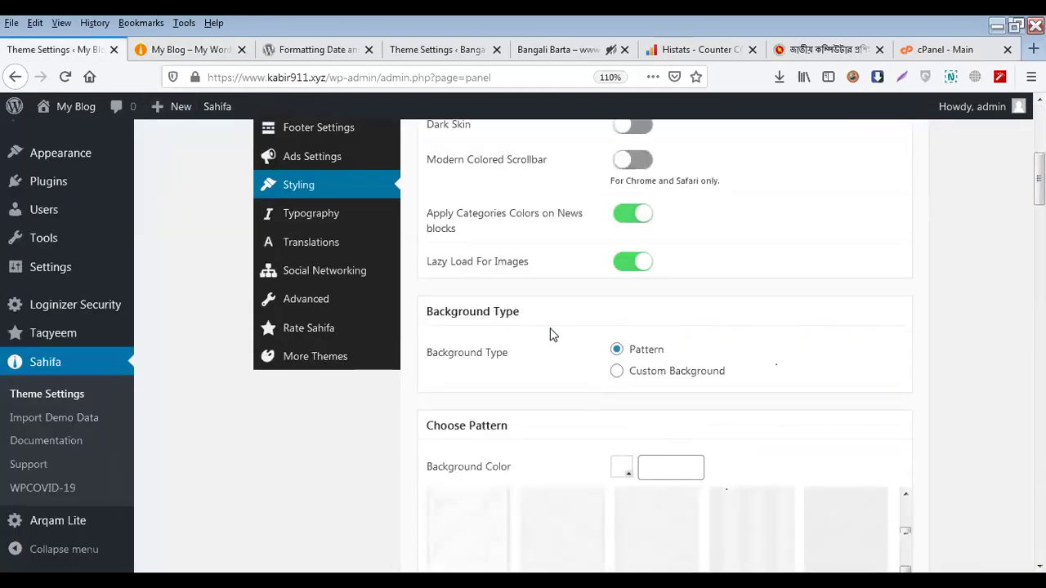
scroll(551, 334, down, 3)
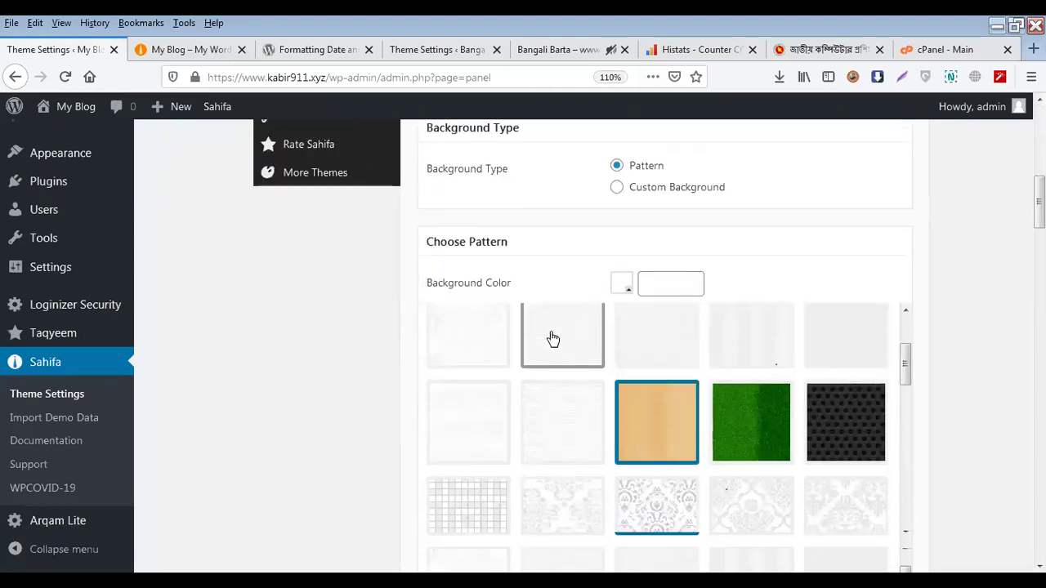
scroll(747, 346, down, 5)
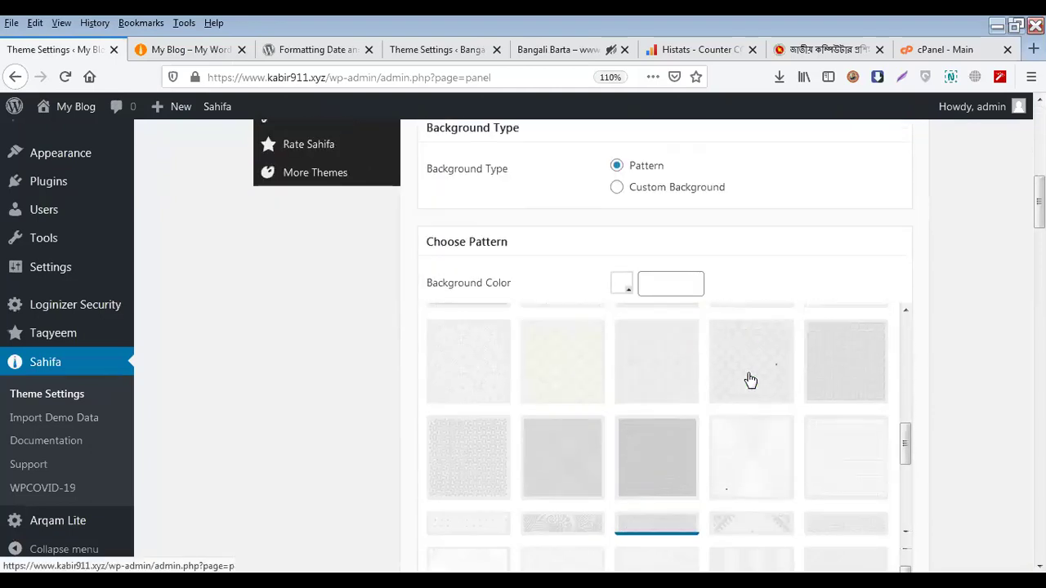
scroll(752, 380, down, 2)
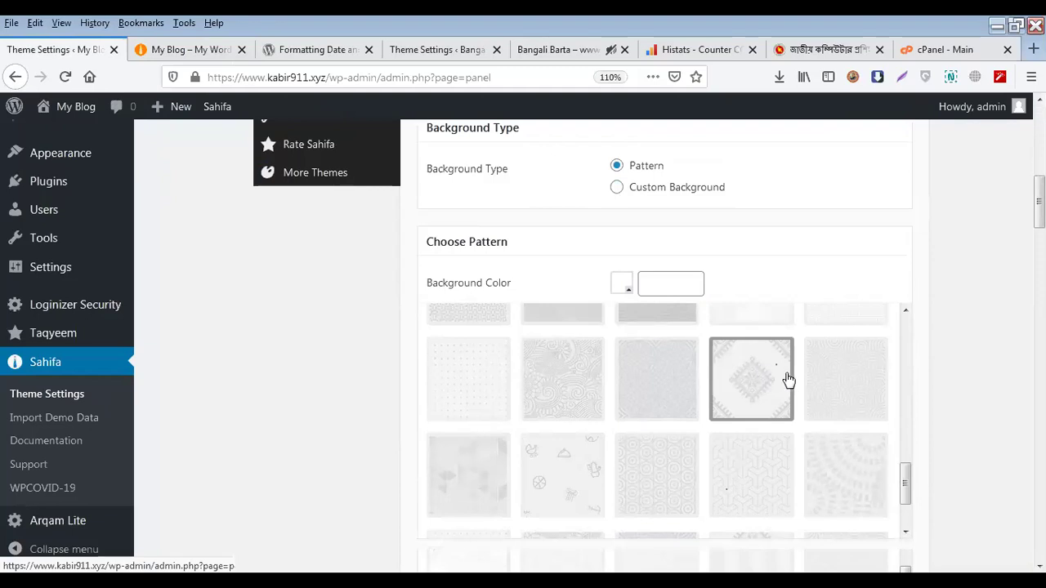
Set Background Type to Custom Background, closing the image chooser without uploading anything
scroll(787, 379, down, 3)
scroll(999, 356, down, 5)
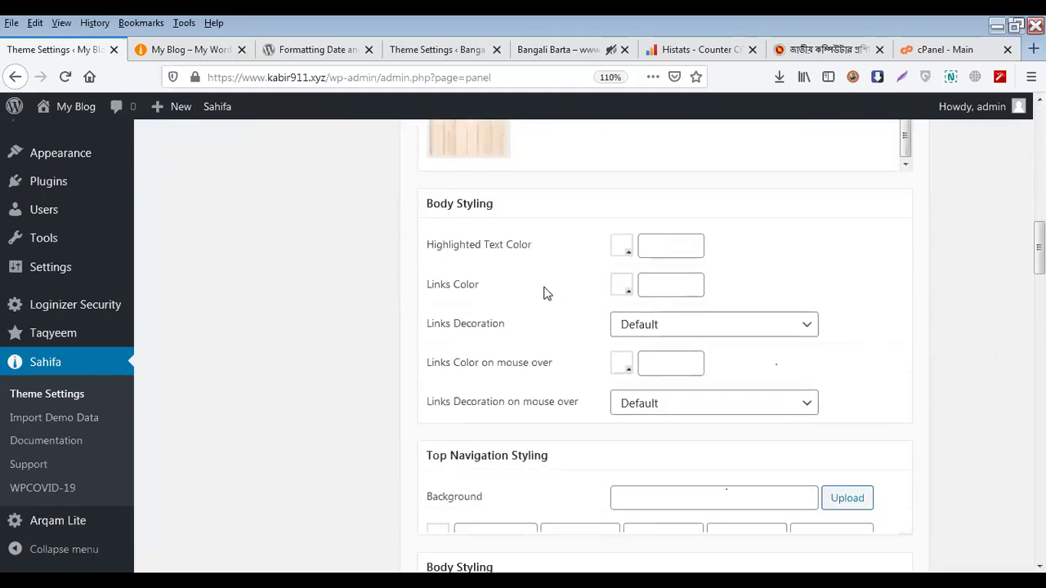
scroll(918, 343, up, 10)
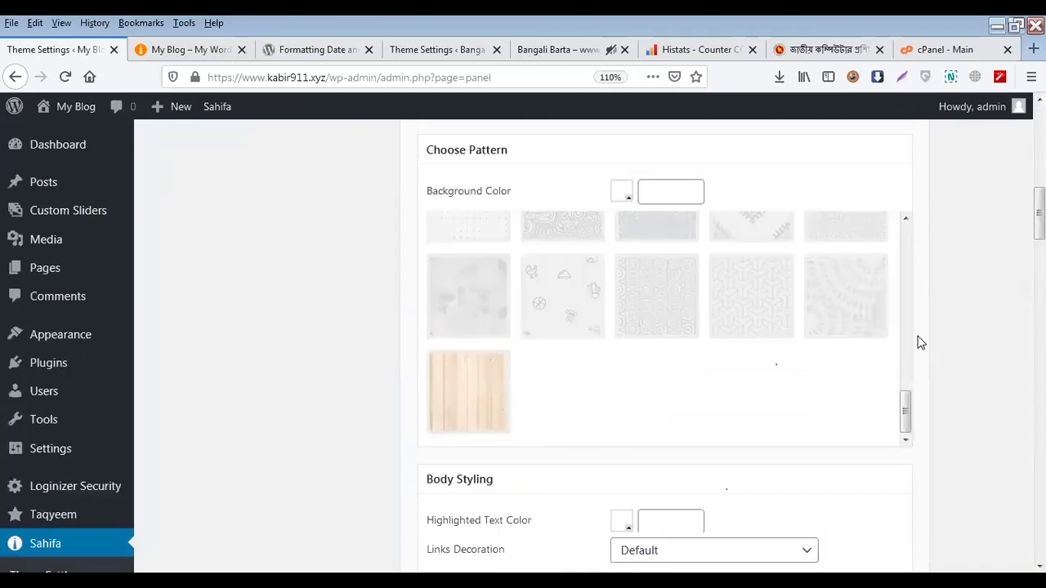
scroll(918, 344, down, 3)
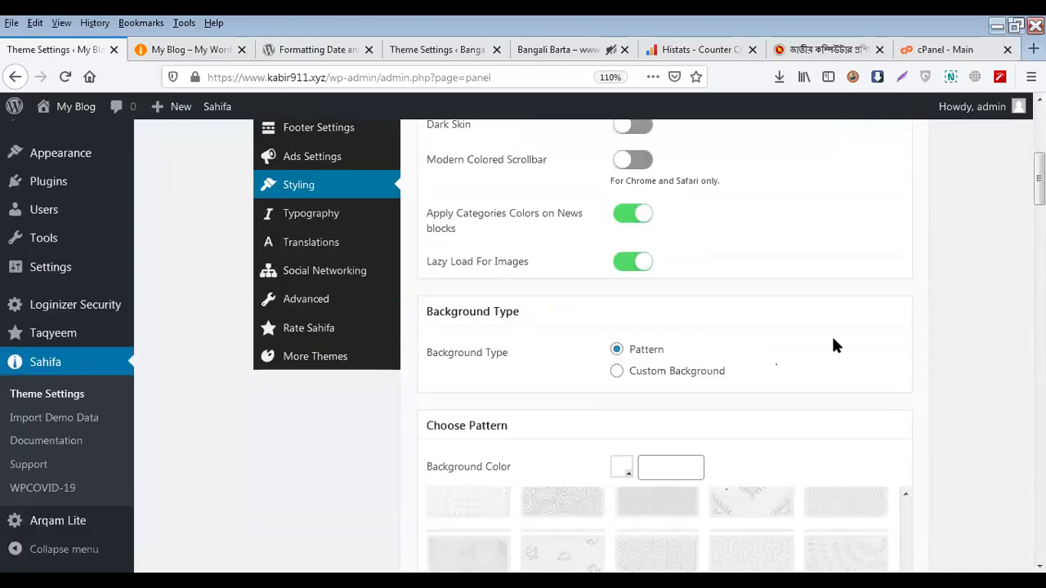
click(646, 374)
scroll(619, 357, down, 1)
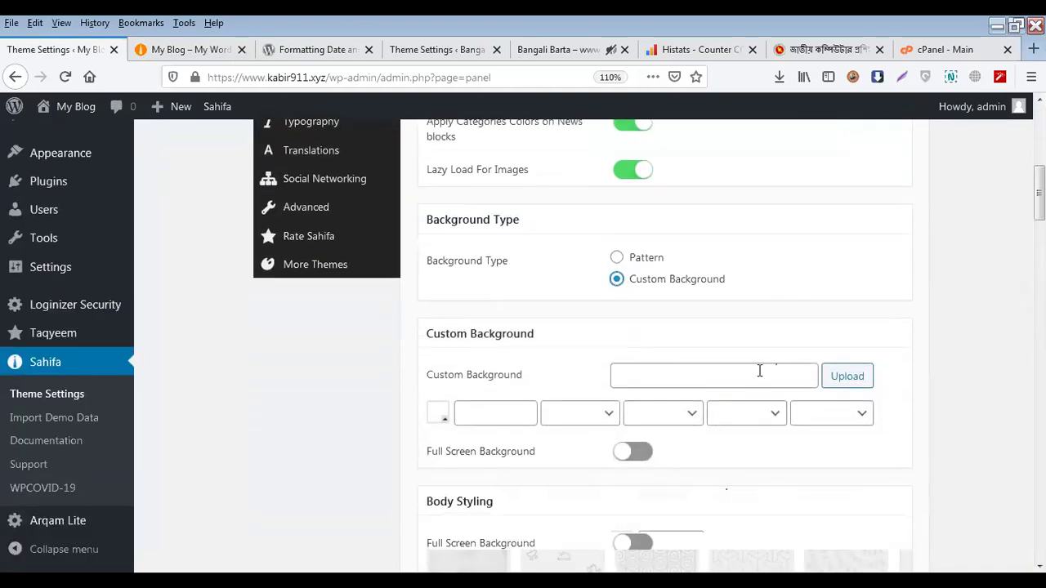
click(846, 376)
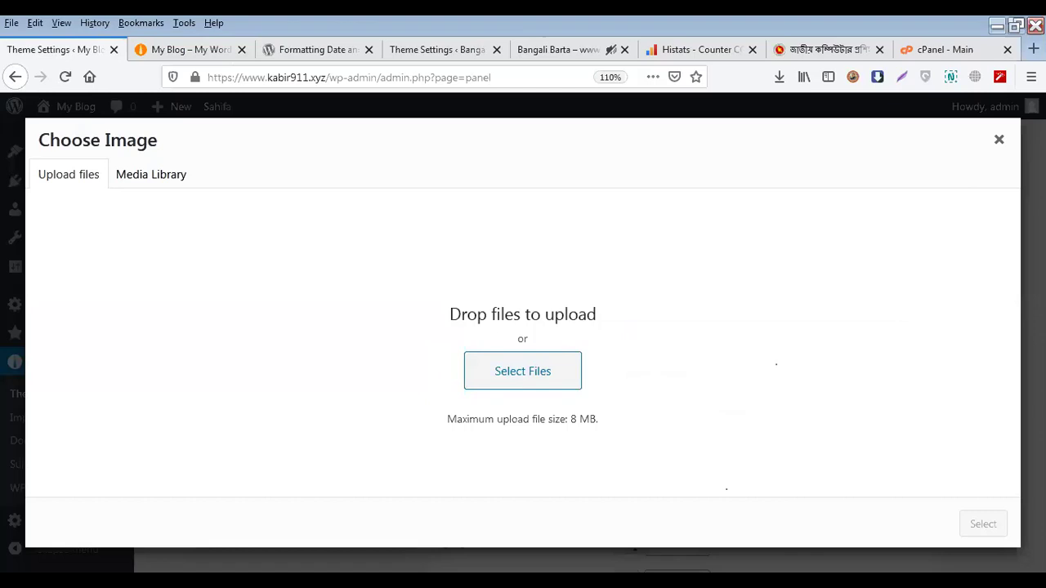
key(Escape)
scroll(796, 333, up, 2)
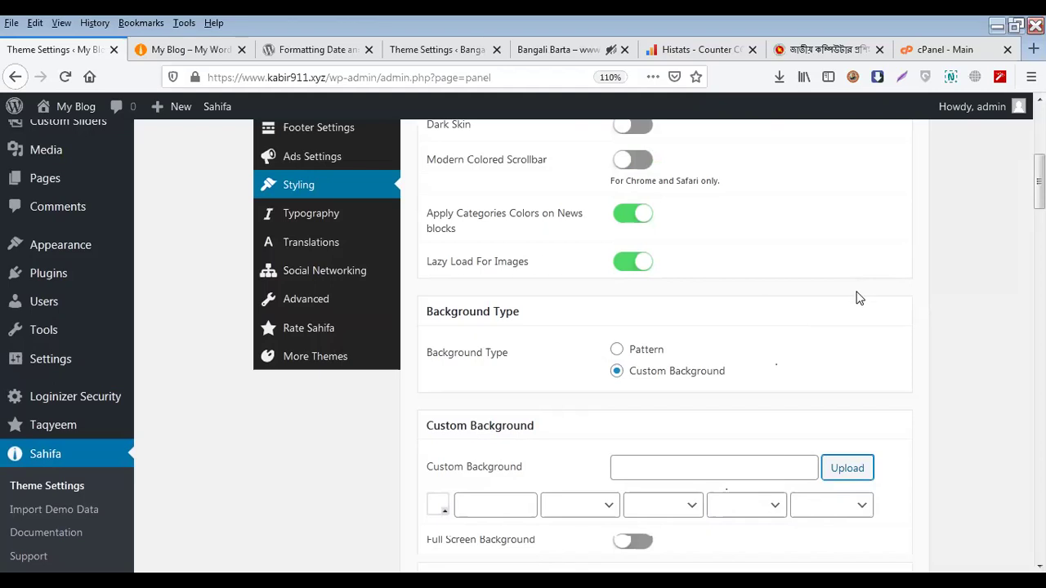
Set Background Type back to Pattern so the pattern thumbnails reappear
scroll(860, 295, down, 2)
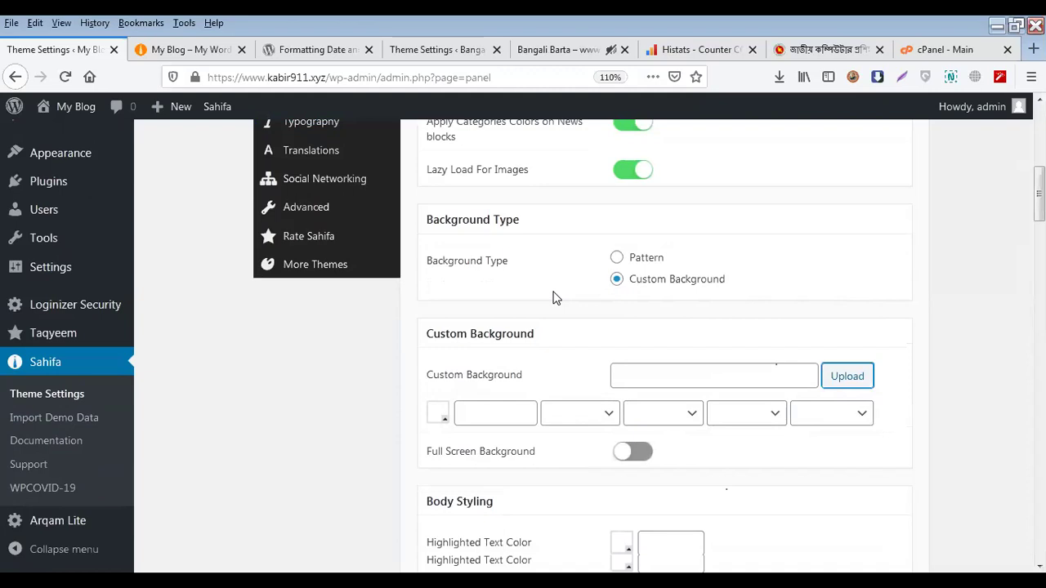
scroll(554, 299, down, 10)
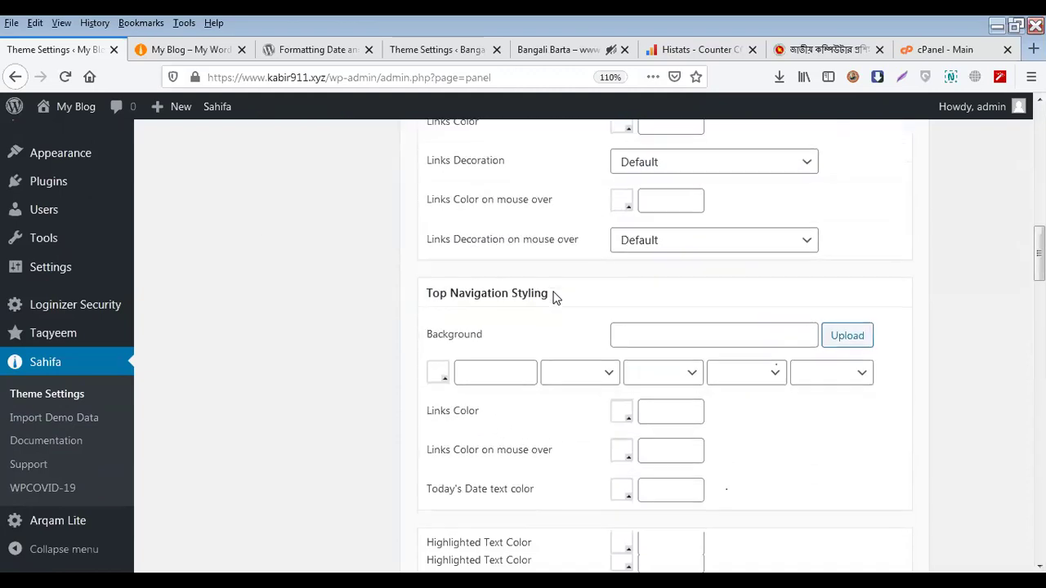
scroll(556, 299, up, 8)
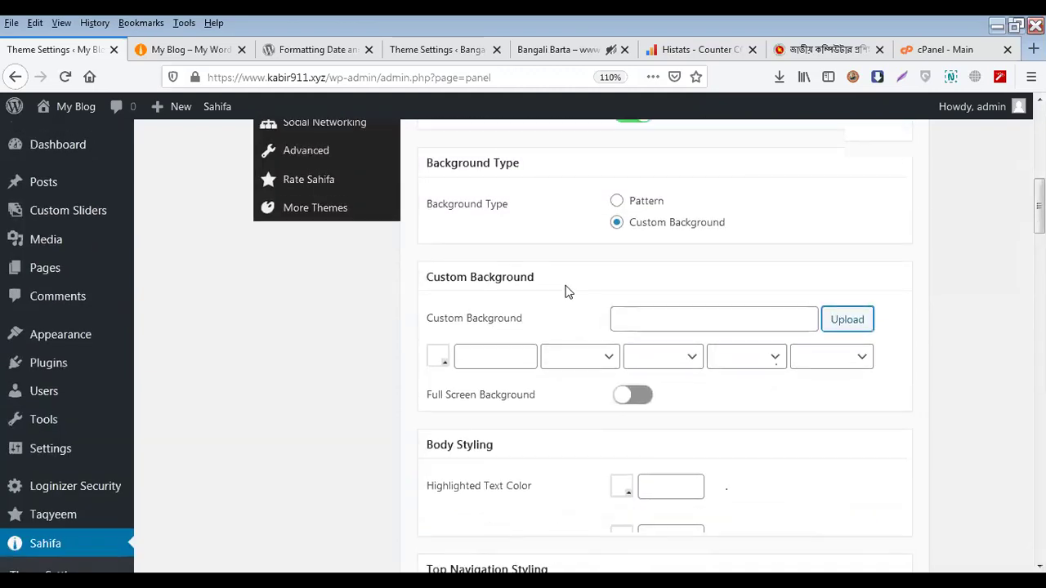
scroll(572, 292, down, 10)
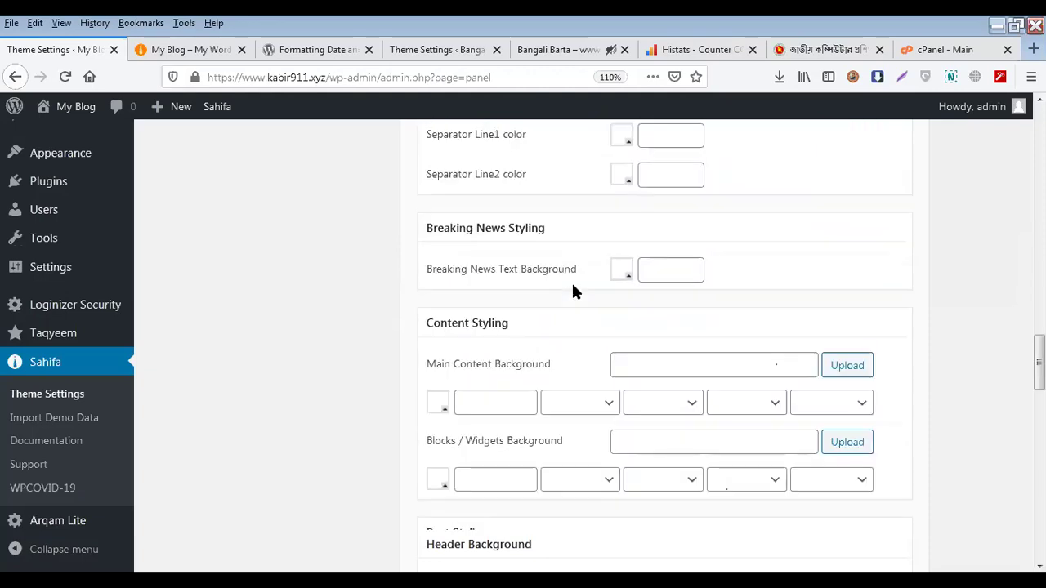
scroll(572, 290, down, 3)
scroll(584, 289, up, 12)
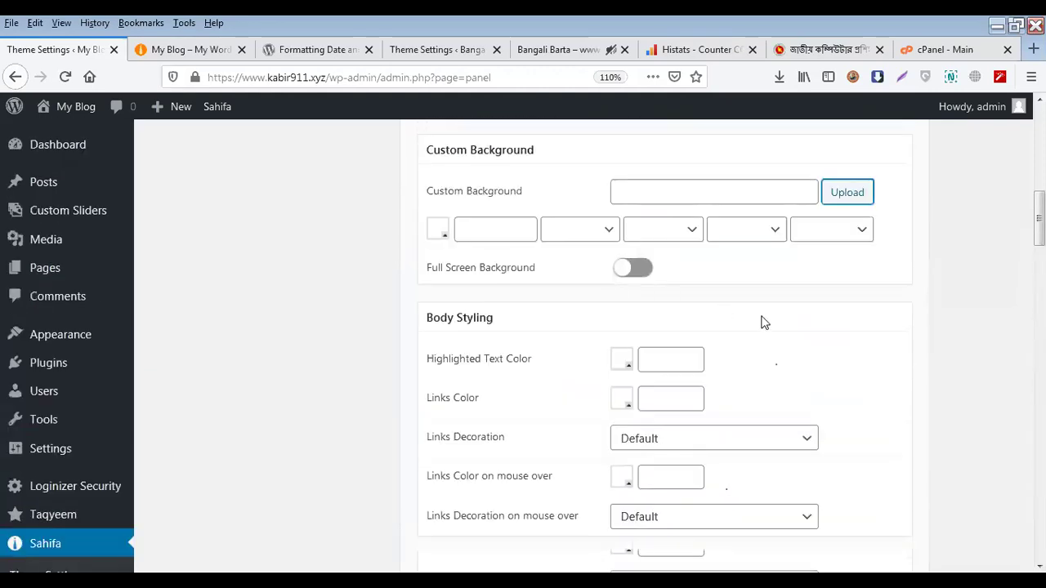
click(640, 260)
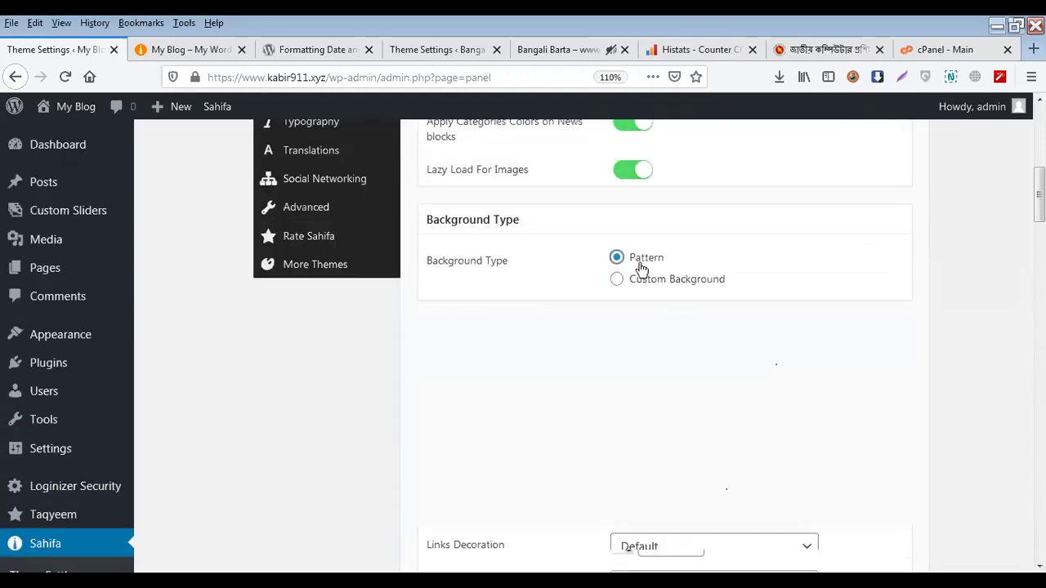
scroll(685, 344, down, 7)
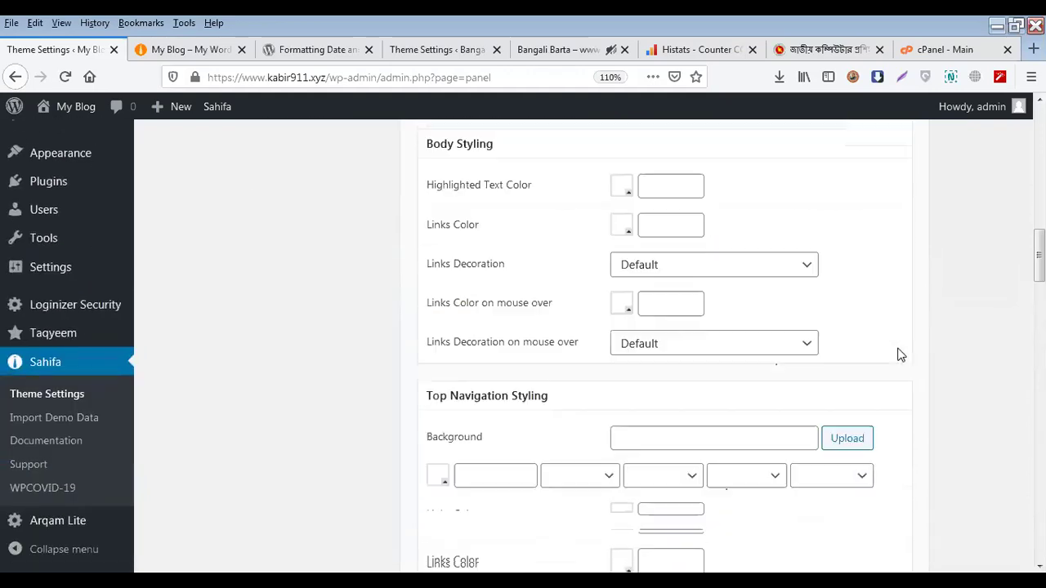
scroll(900, 354, up, 1)
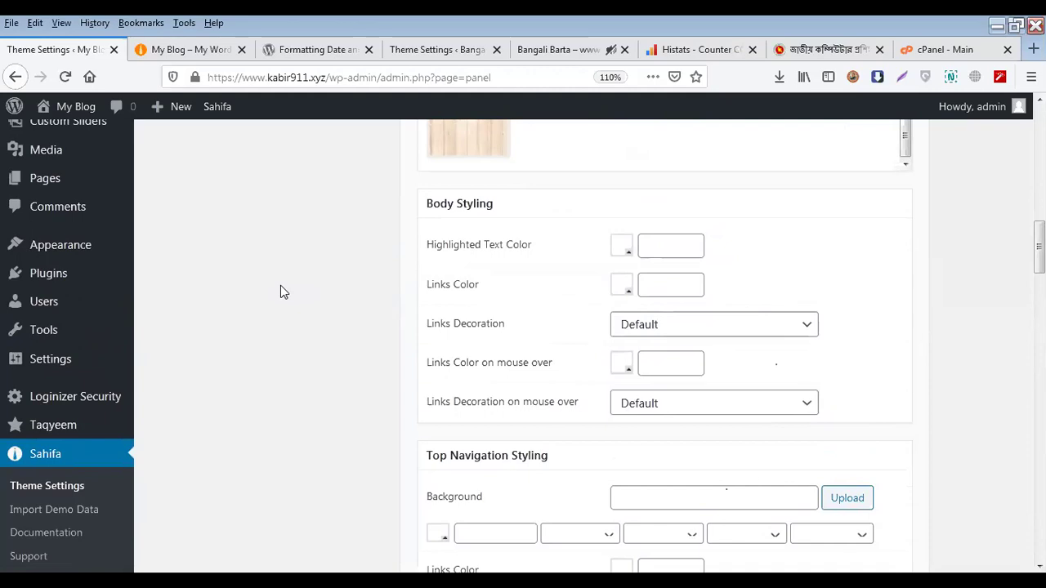
Open nactar.gov.bd from a new tab's Top Sites and scroll down to its footer
click(1034, 49)
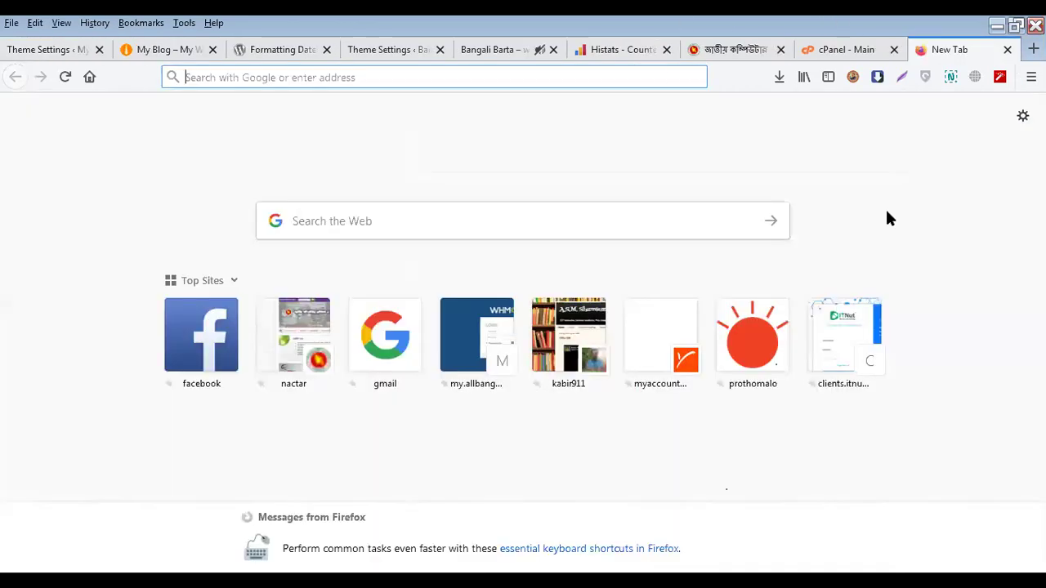
click(315, 347)
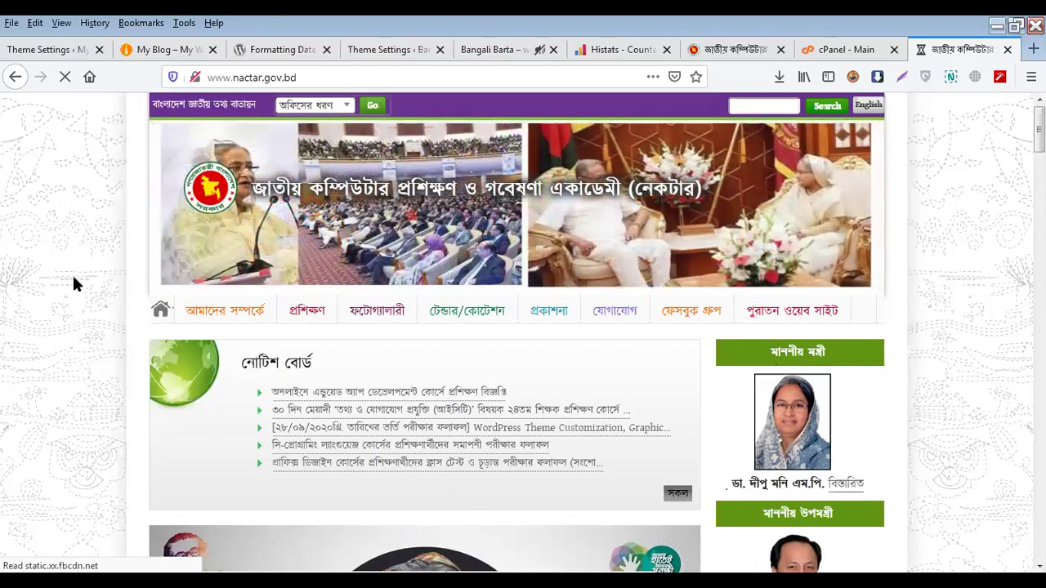
scroll(98, 483, down, 5)
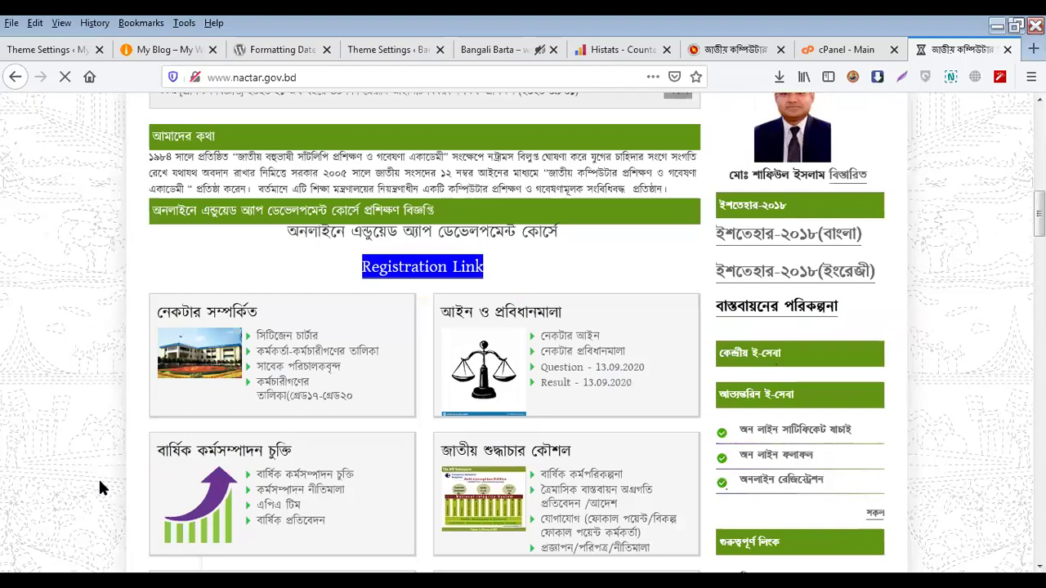
scroll(99, 488, down, 15)
scroll(97, 486, down, 10)
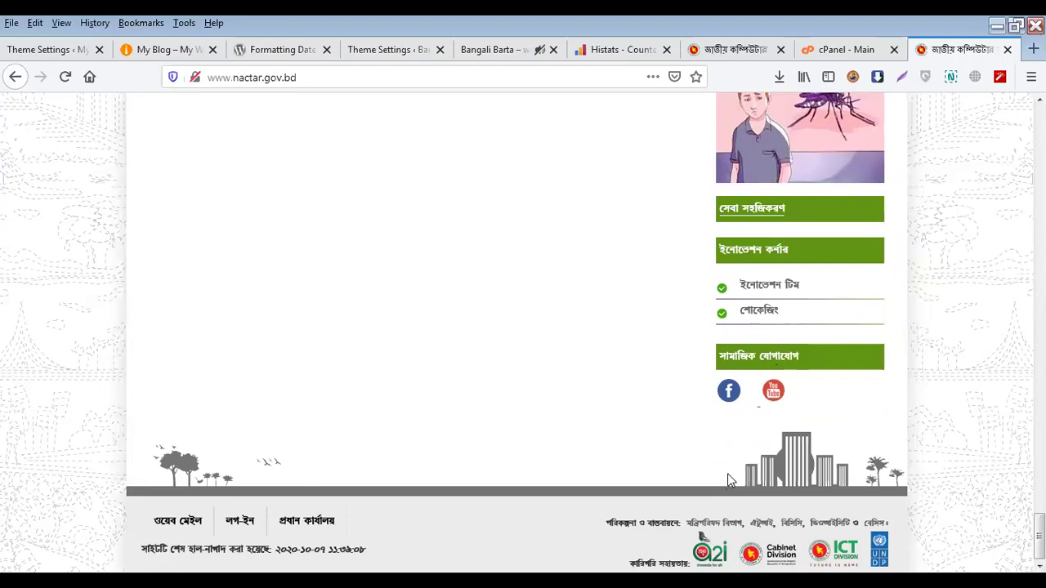
Return to the Sahifa settings and check Body Styling's Links Decoration, leaving it at Default
click(409, 49)
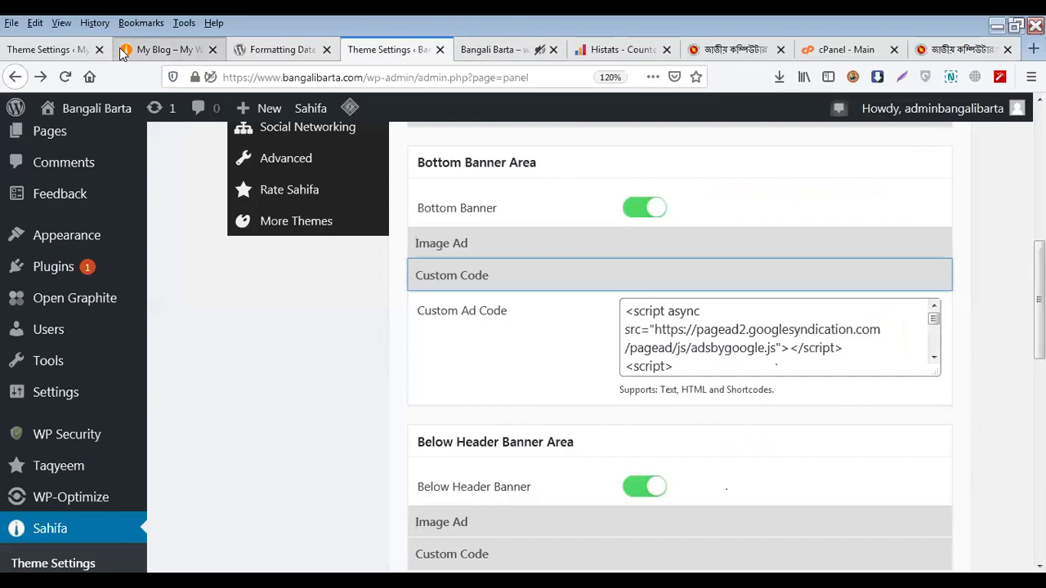
click(123, 53)
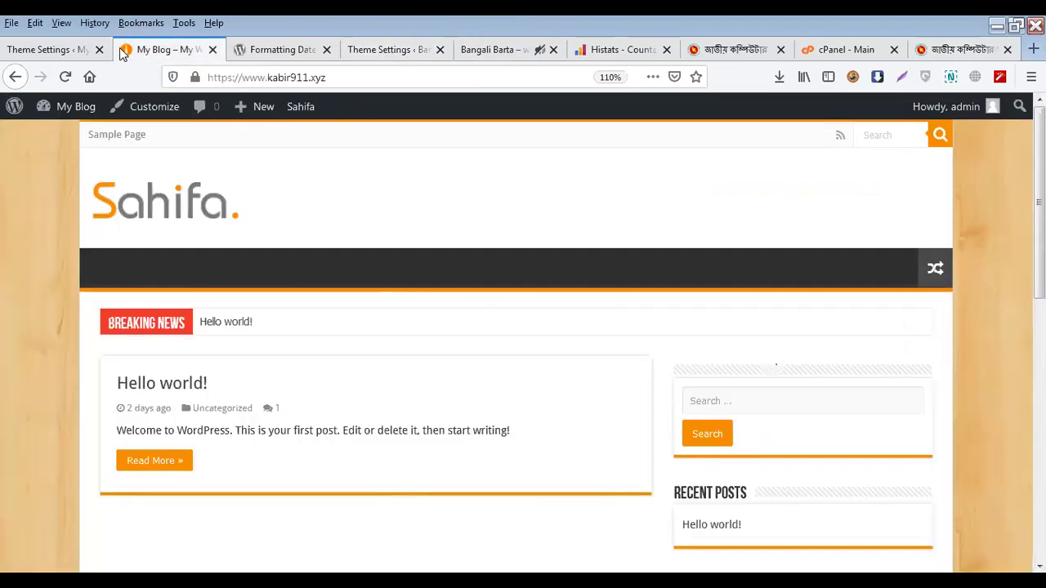
click(58, 51)
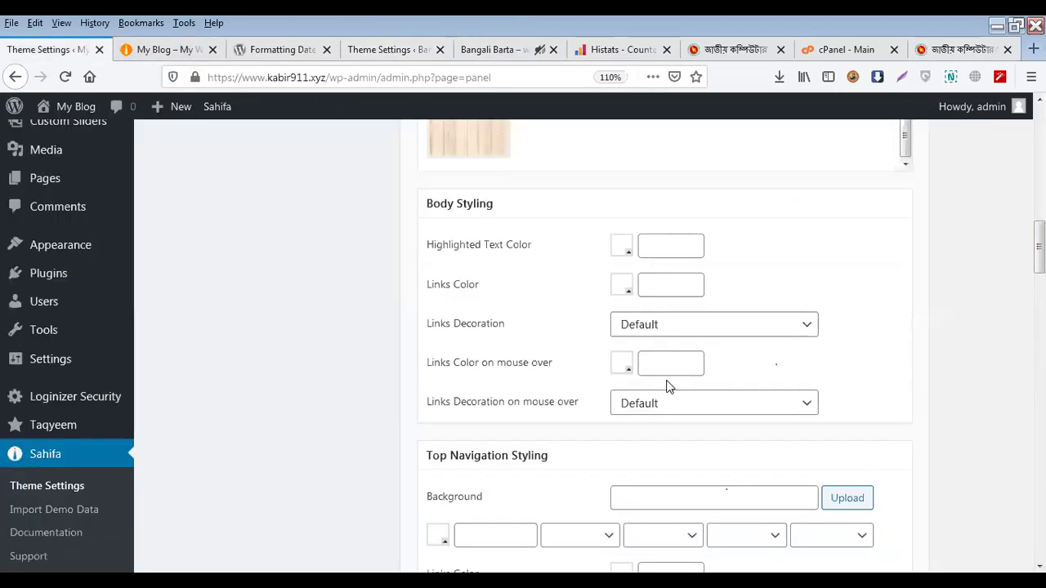
scroll(668, 381, up, 4)
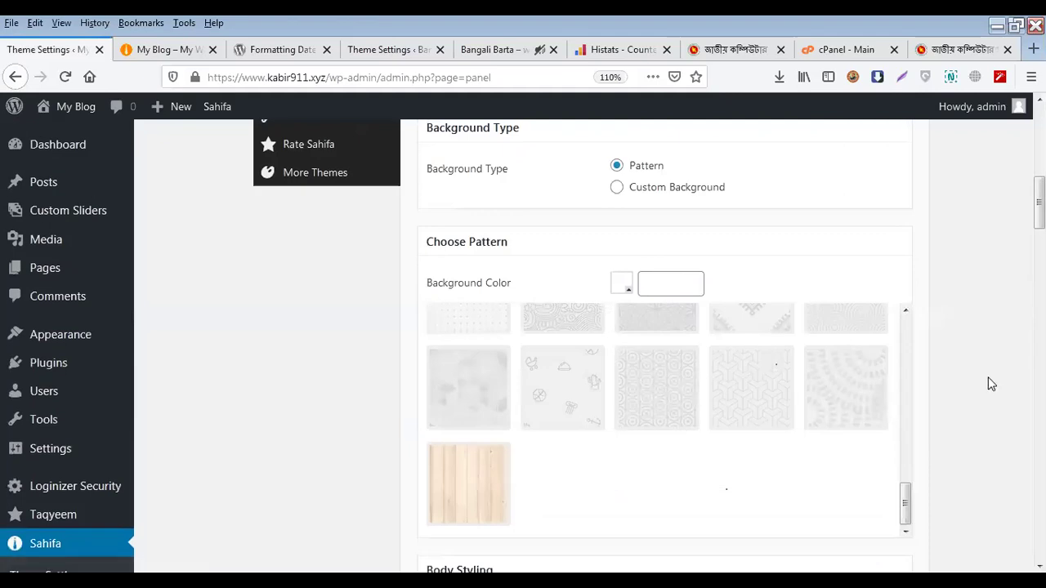
scroll(988, 377, down, 3)
scroll(994, 385, down, 3)
scroll(990, 386, up, 5)
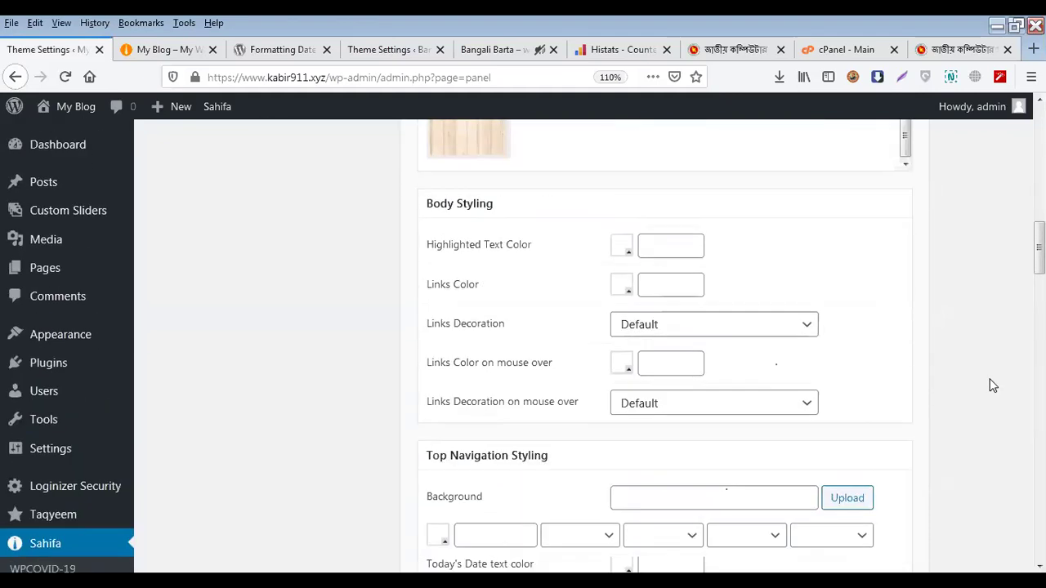
scroll(959, 395, down, 1)
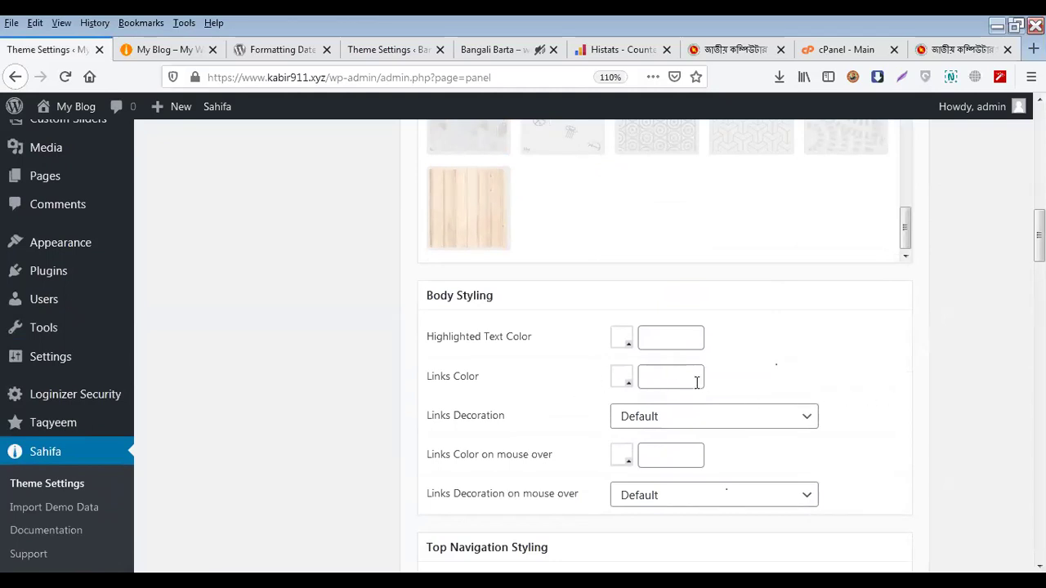
click(711, 417)
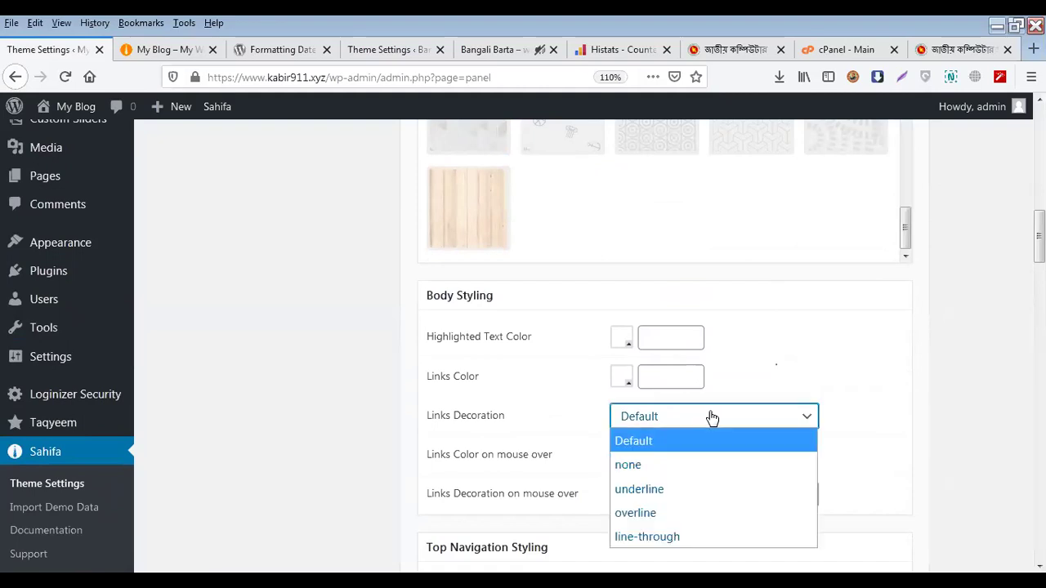
click(471, 304)
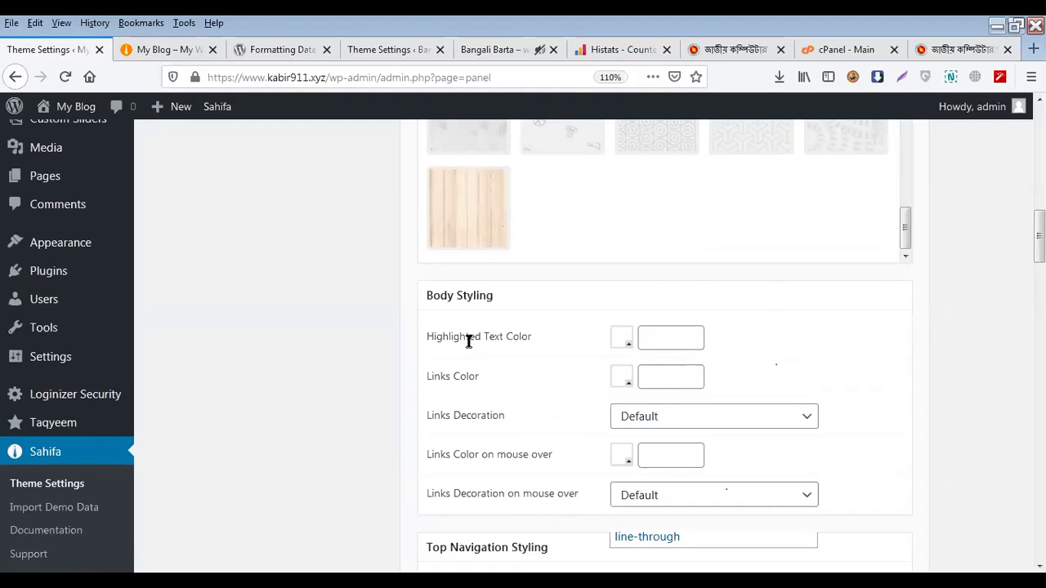
Scroll through the navigation and content styling sections down to Post Styling
scroll(470, 342, down, 2)
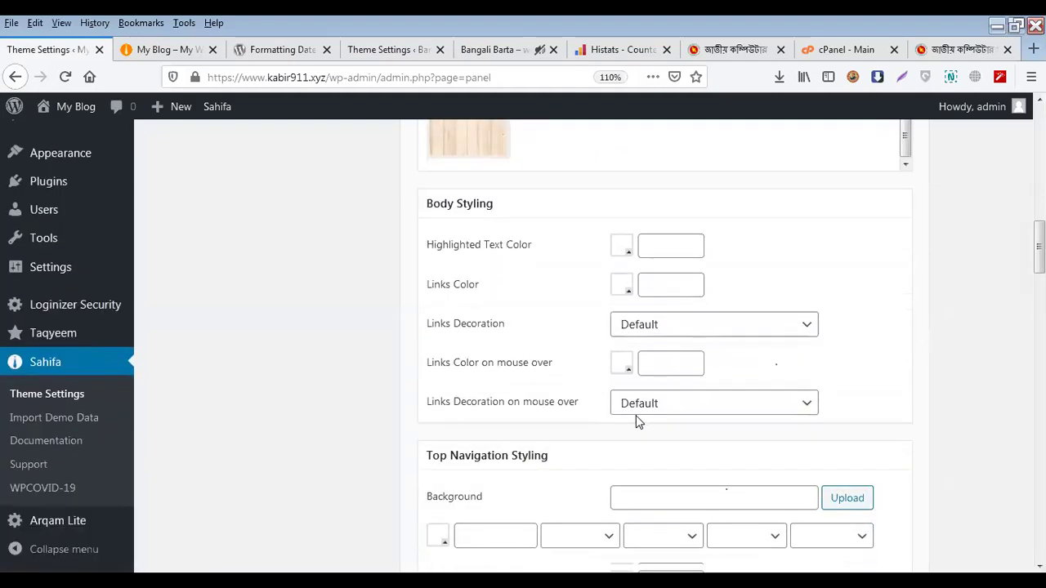
scroll(502, 458, down, 4)
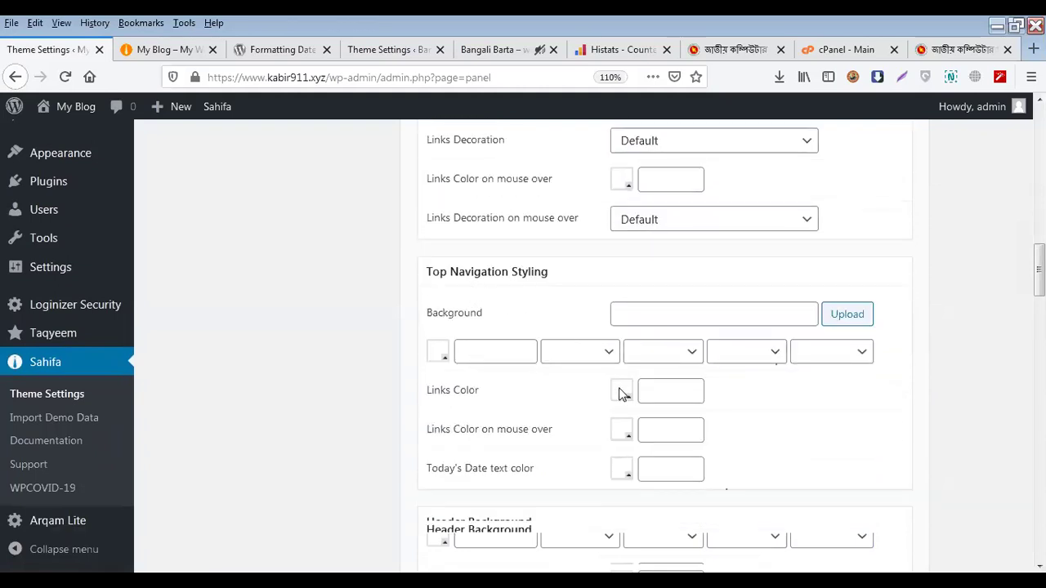
scroll(621, 392, down, 2)
scroll(621, 390, down, 8)
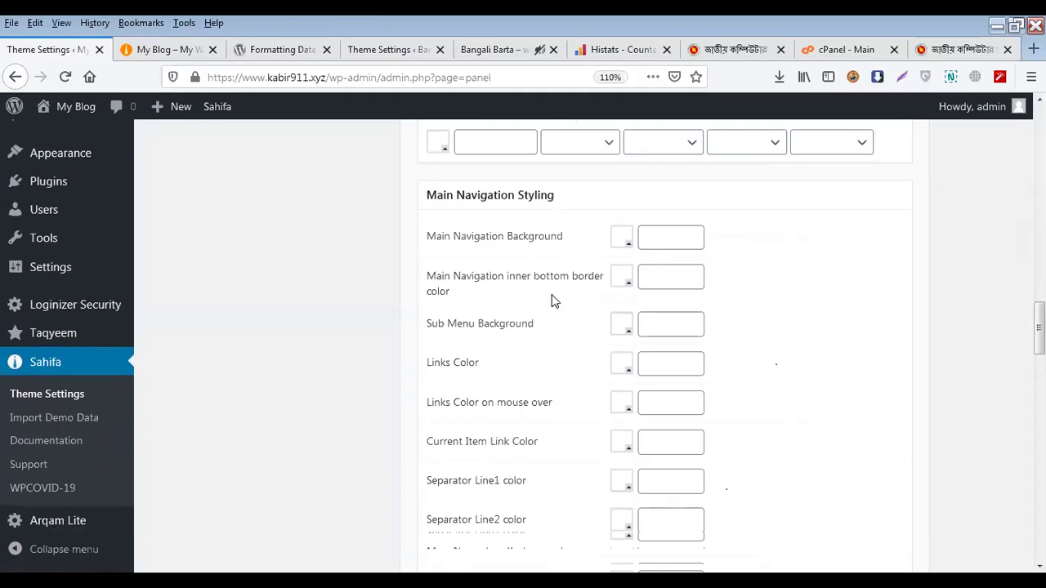
scroll(602, 355, down, 4)
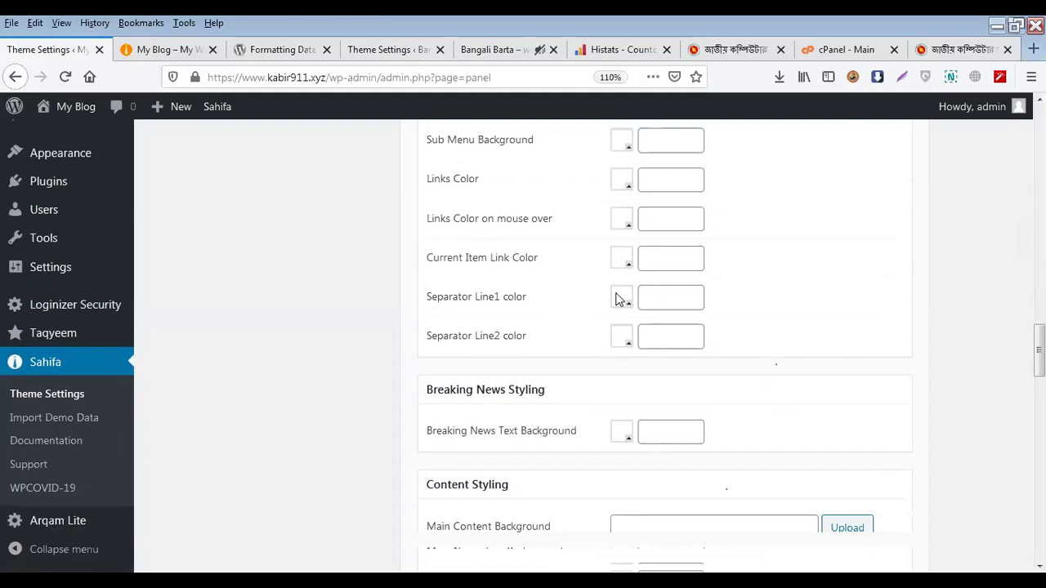
scroll(573, 310, down, 2)
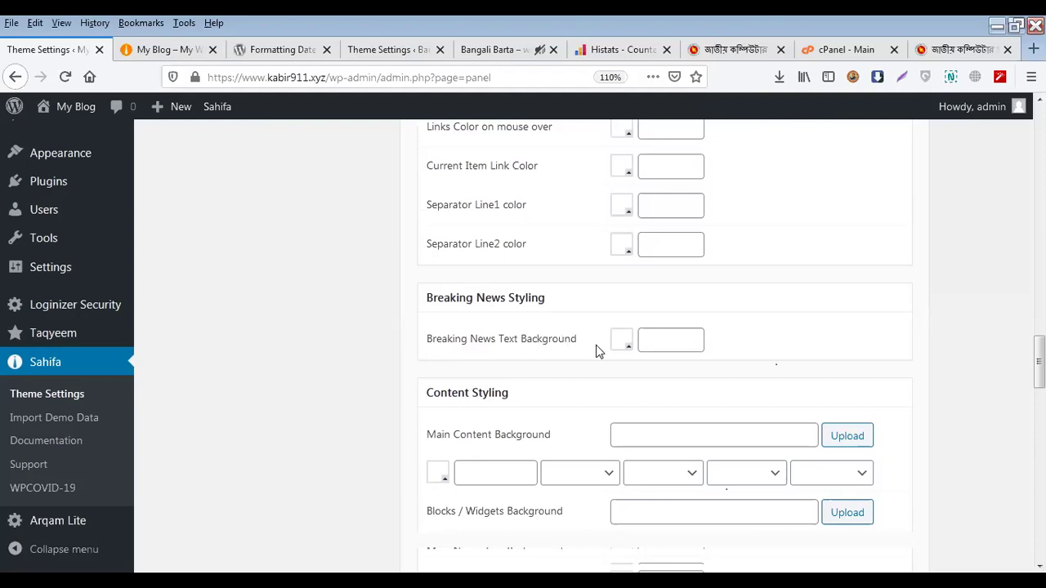
scroll(594, 347, down, 4)
scroll(572, 351, down, 4)
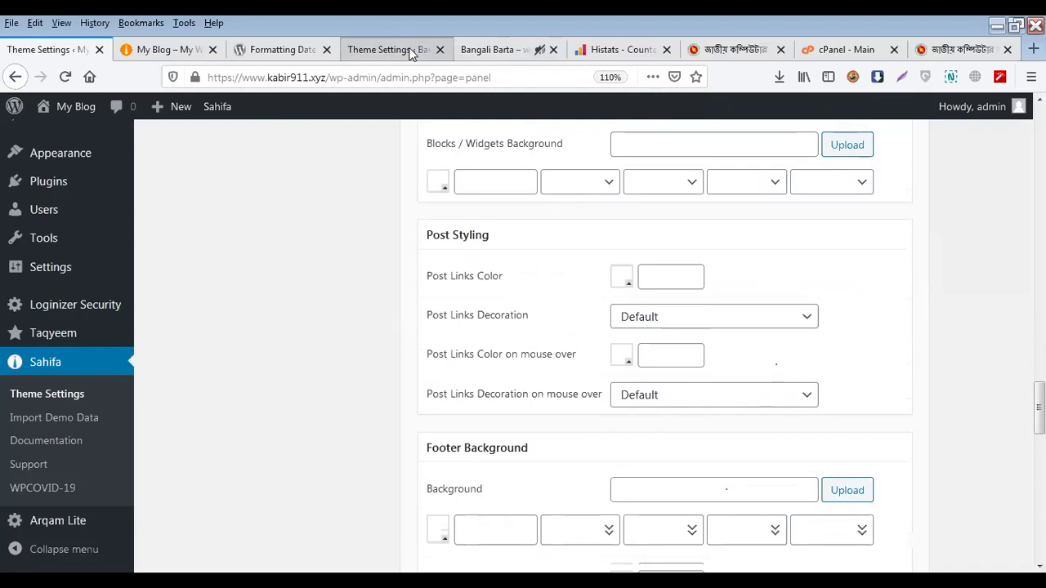
click(479, 56)
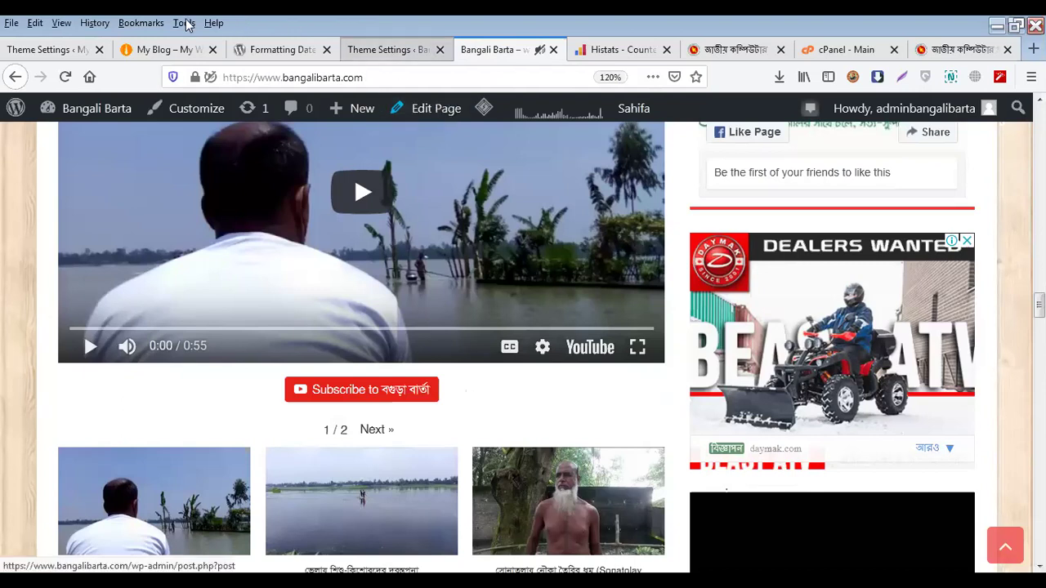
click(45, 51)
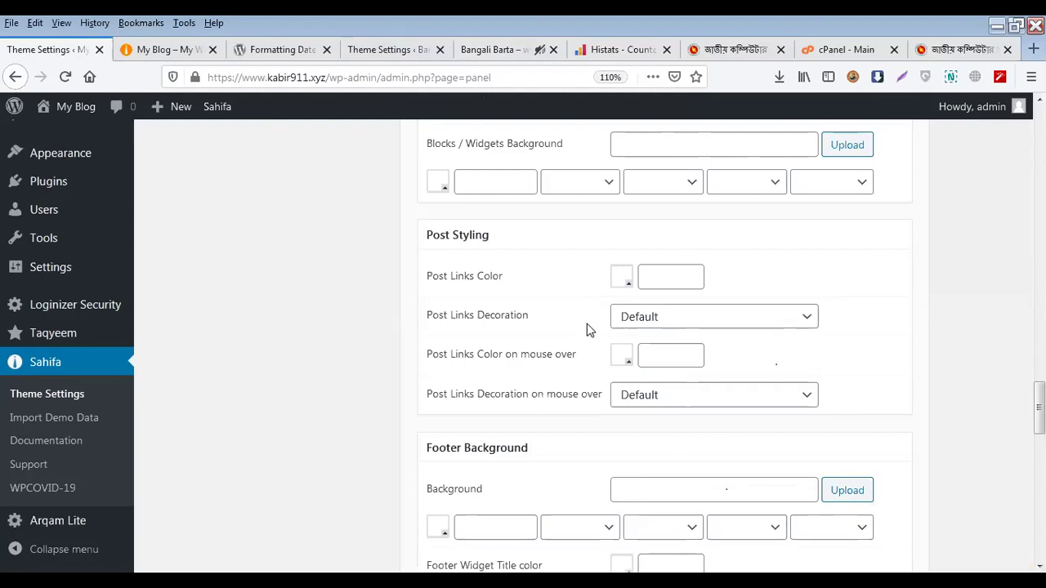
scroll(585, 331, down, 3)
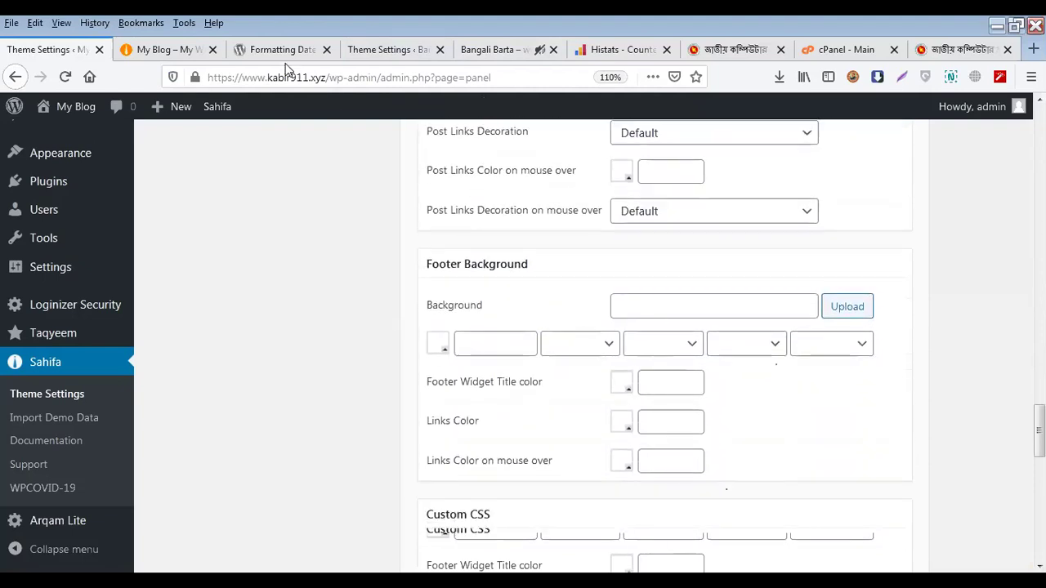
click(492, 49)
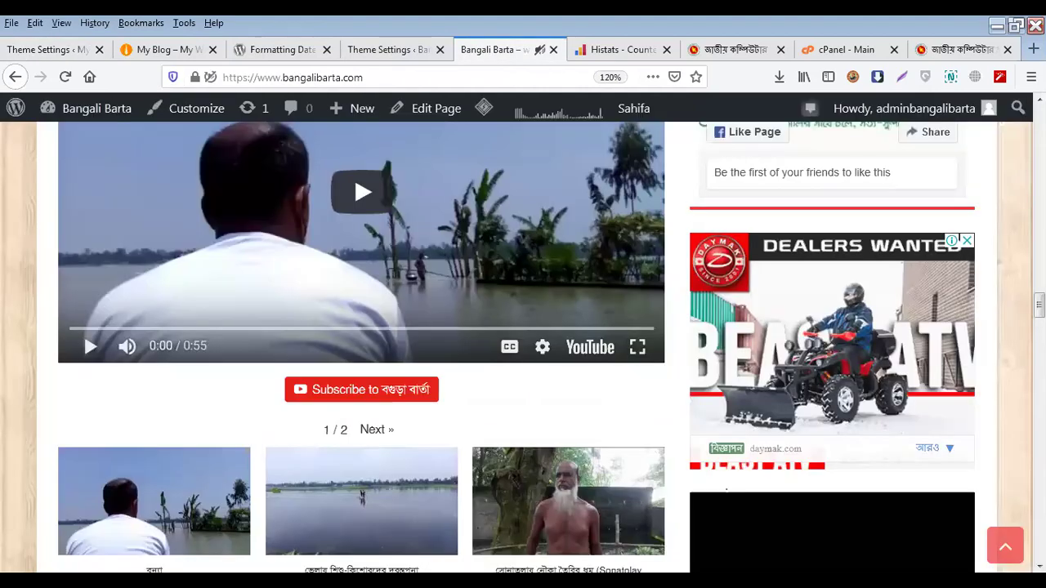
key(ctrl+plus)
key(End)
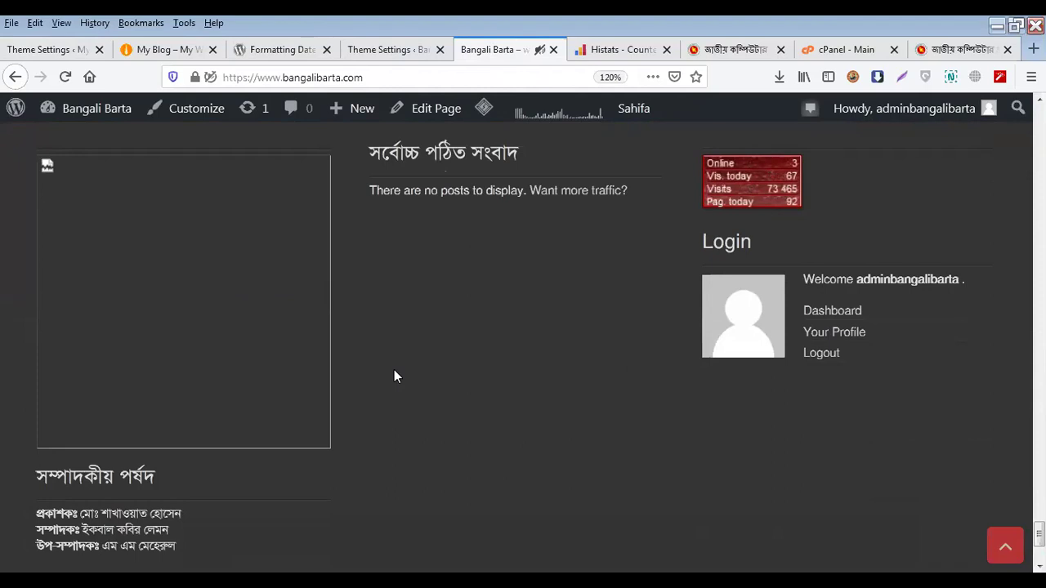
click(70, 50)
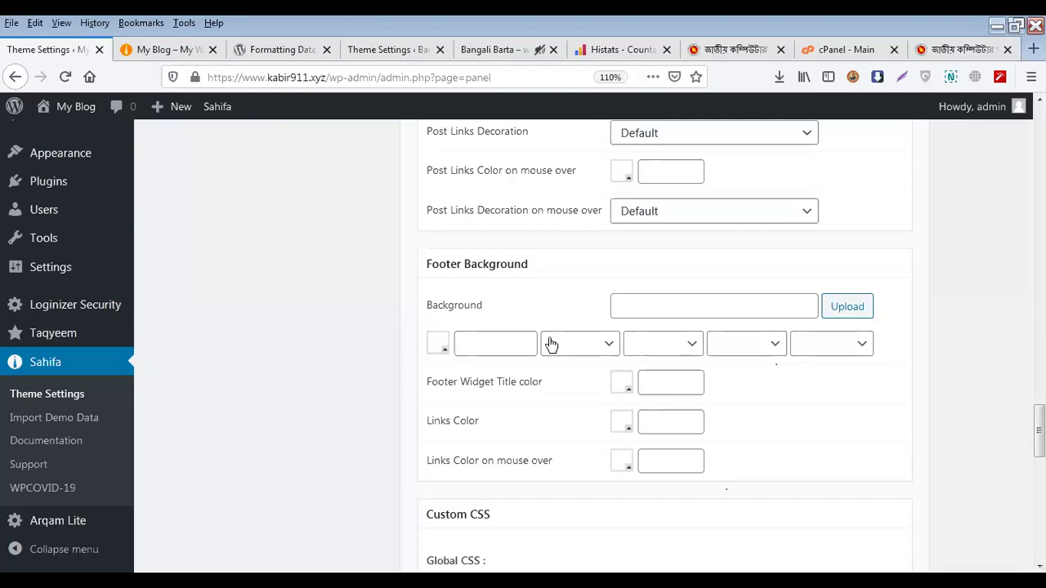
scroll(494, 344, down, 3)
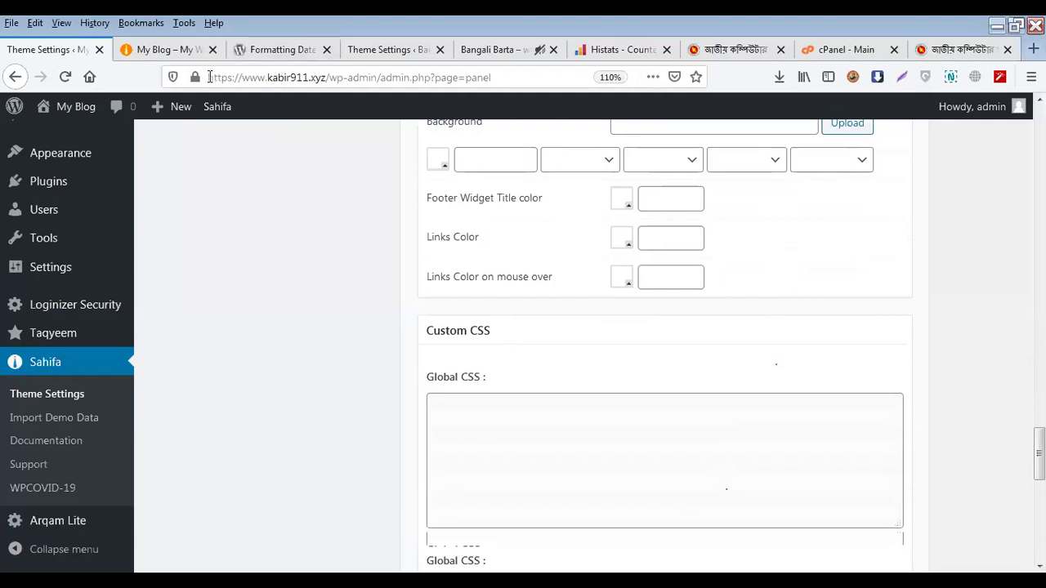
click(508, 42)
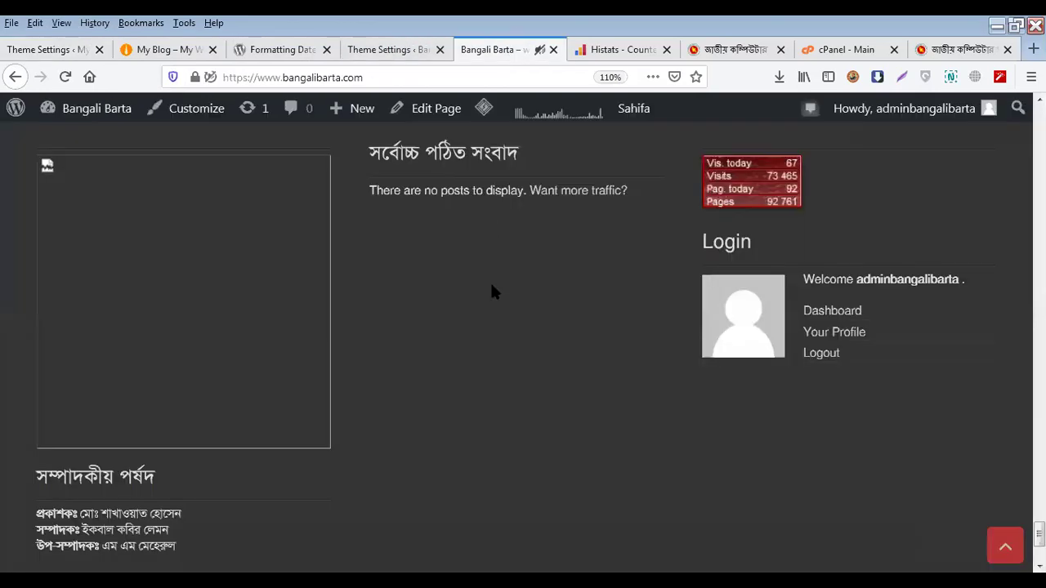
scroll(495, 306, up, 3)
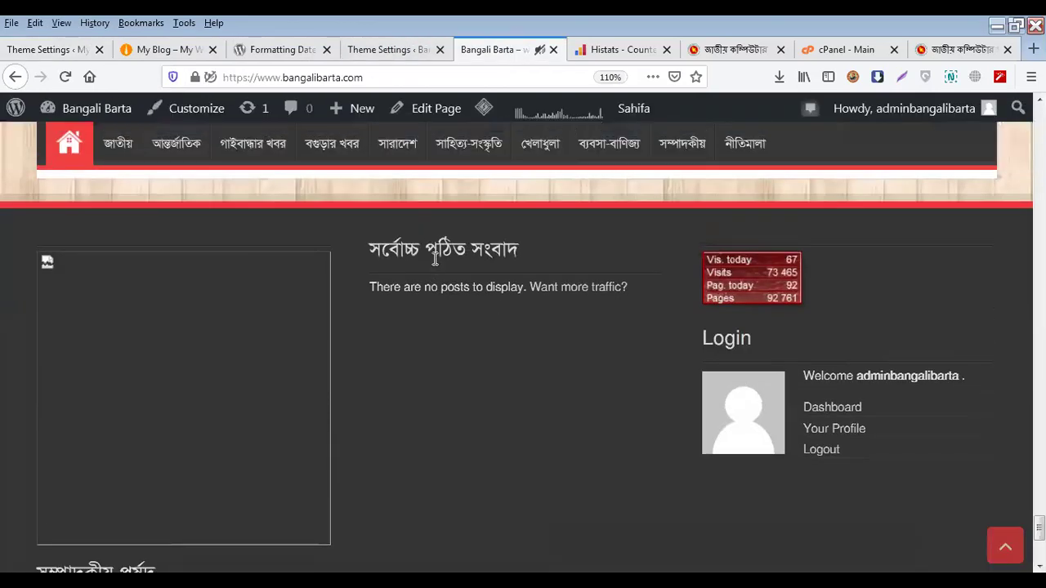
triple_click(436, 259)
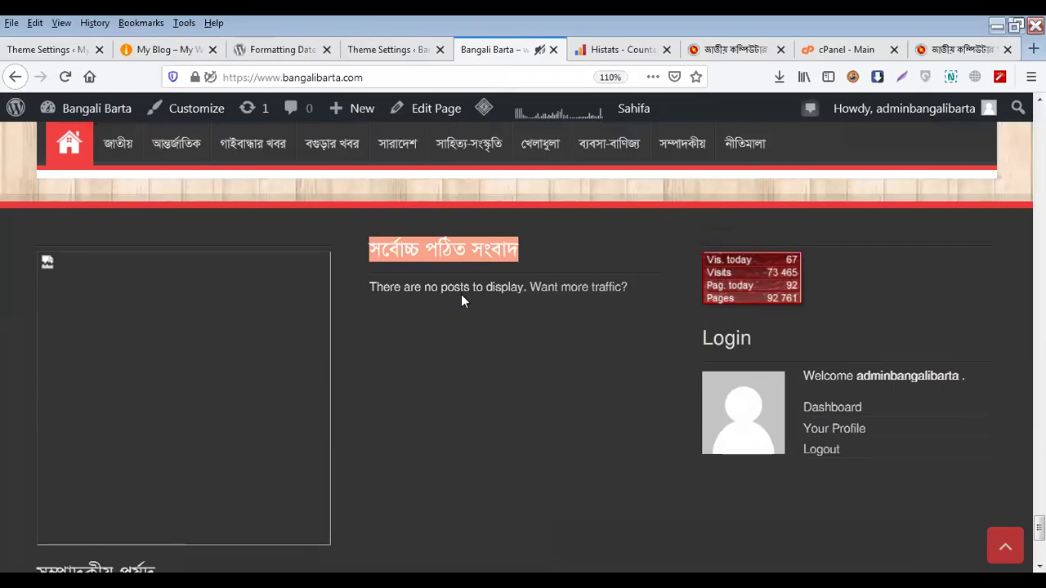
scroll(461, 297, down, 3)
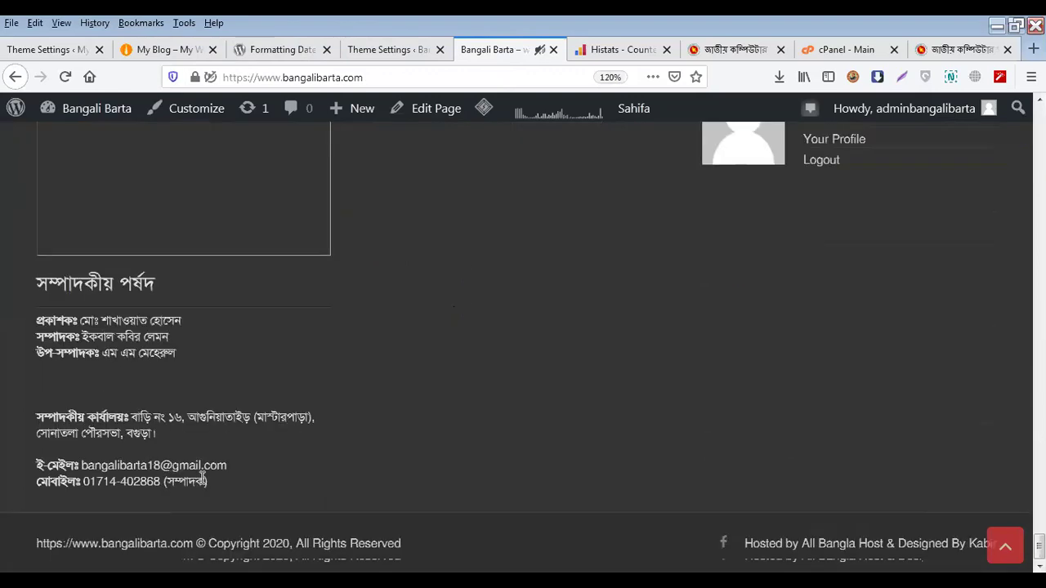
scroll(927, 258, up, 3)
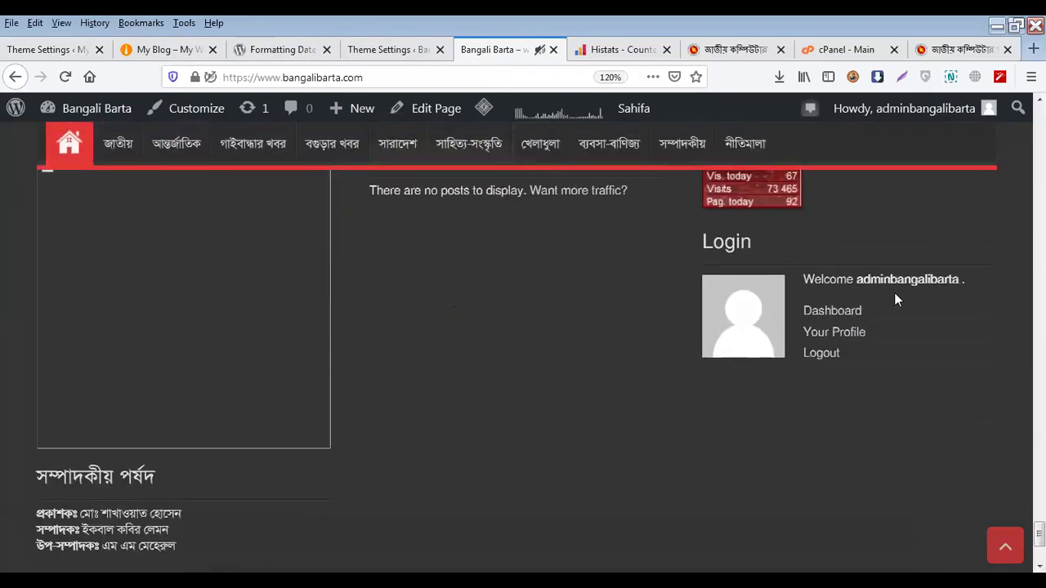
scroll(730, 269, down, 3)
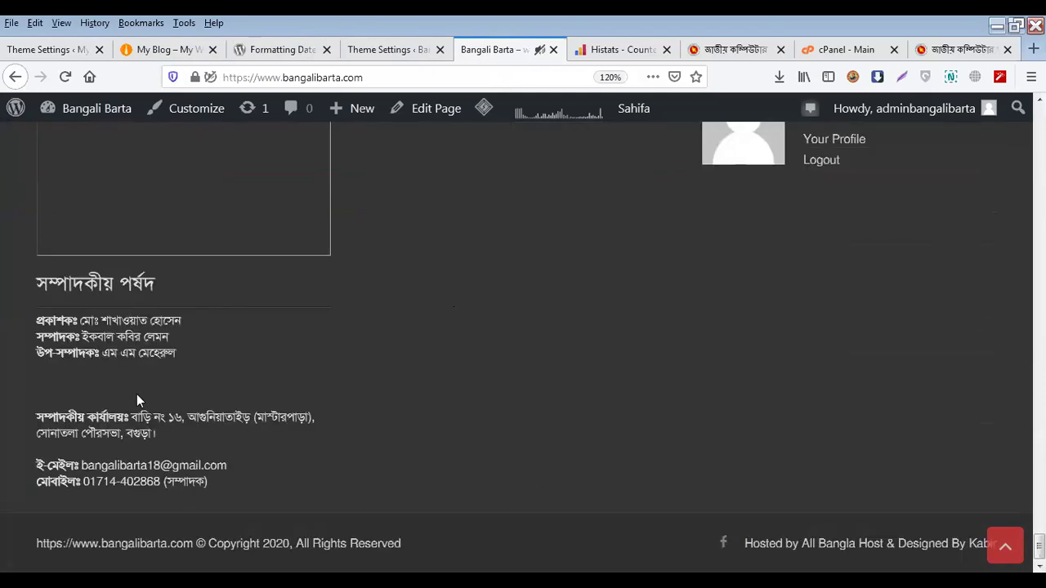
click(58, 49)
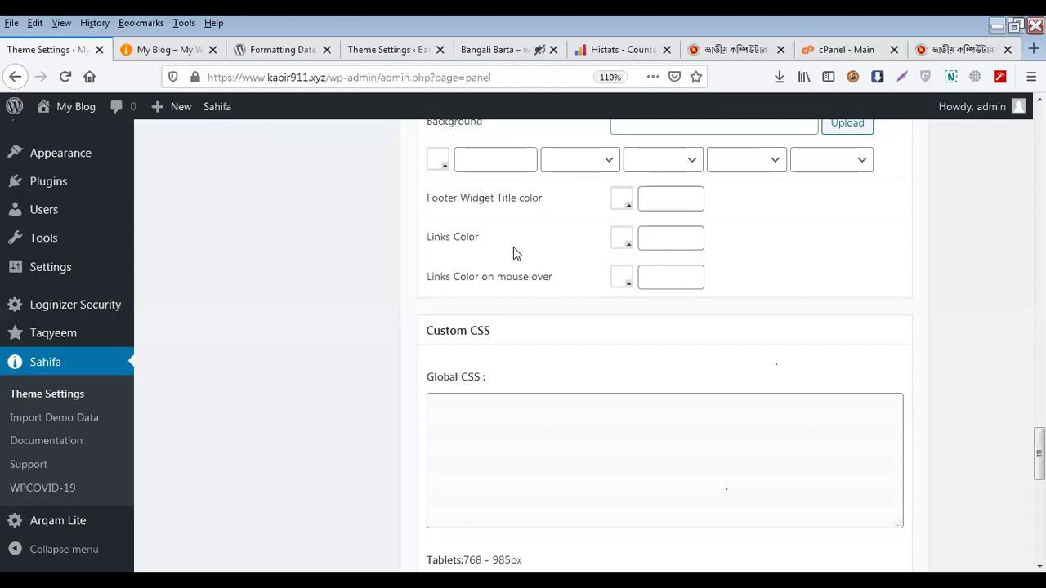
Open the Sahifa TieLabs documentation in a new tab, then return and click the Footer Background field
scroll(551, 326, up, 2)
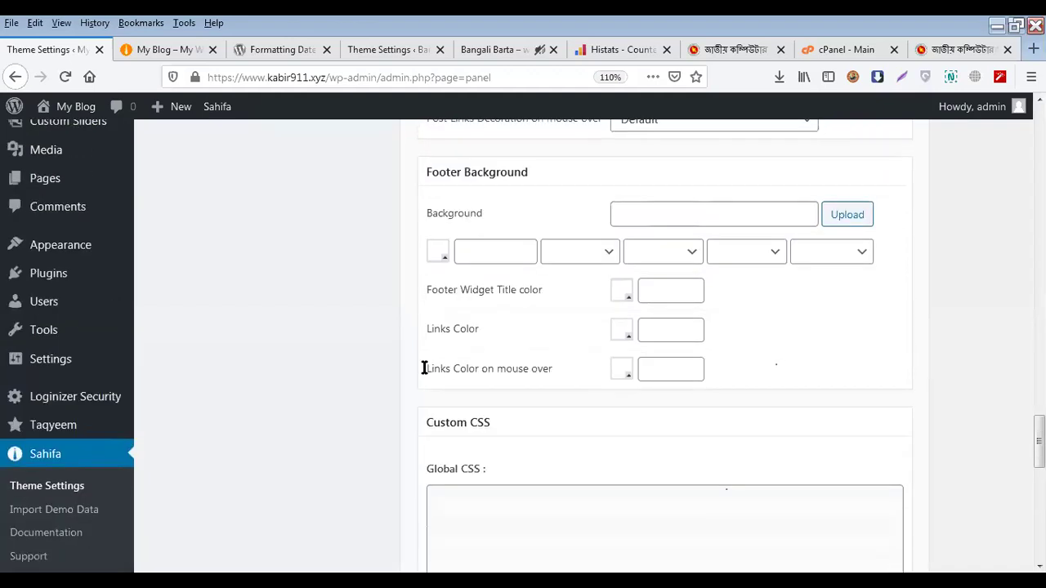
scroll(122, 335, down, 2)
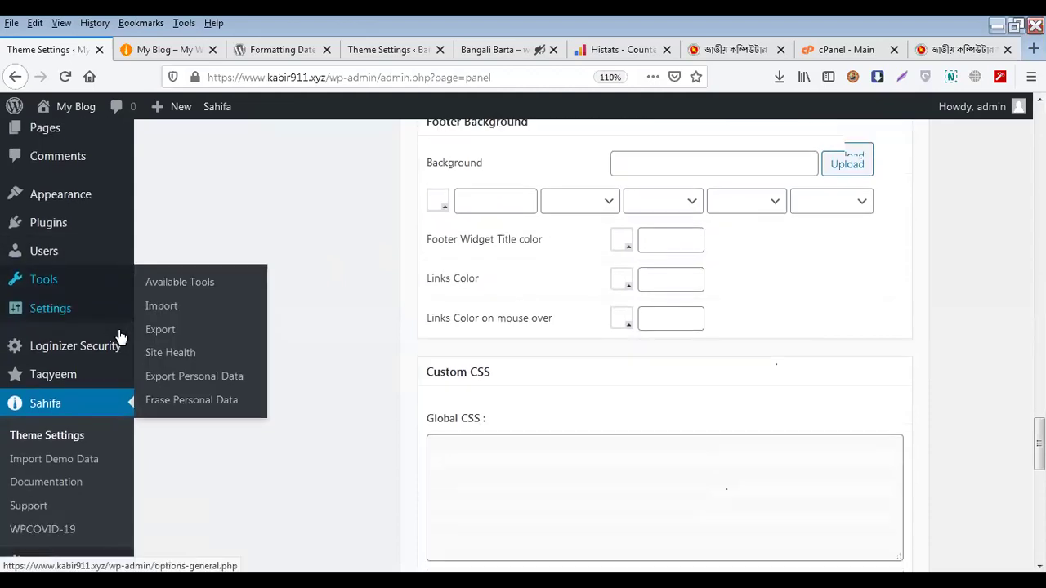
middle_click(74, 443)
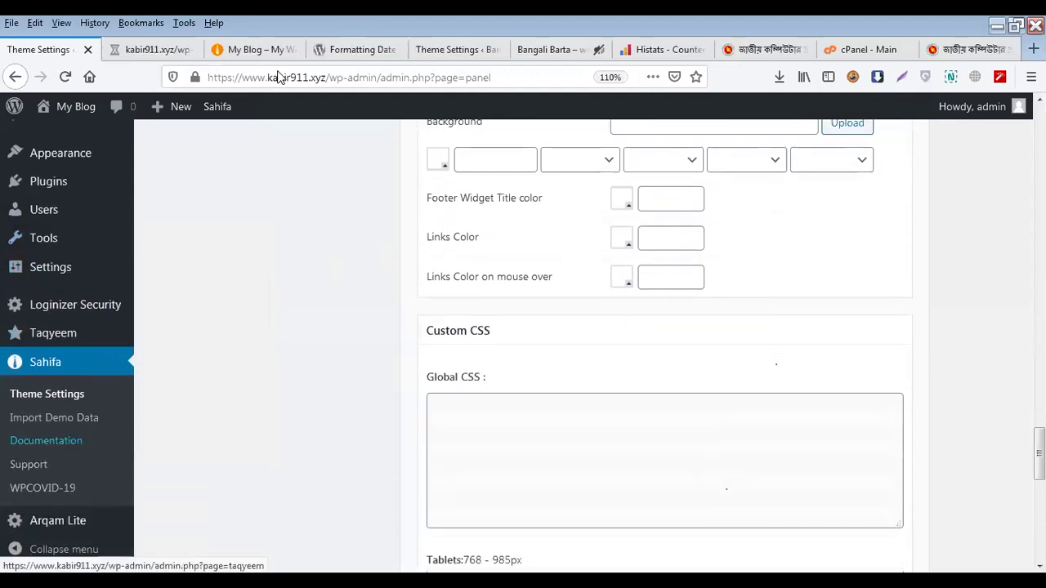
click(143, 53)
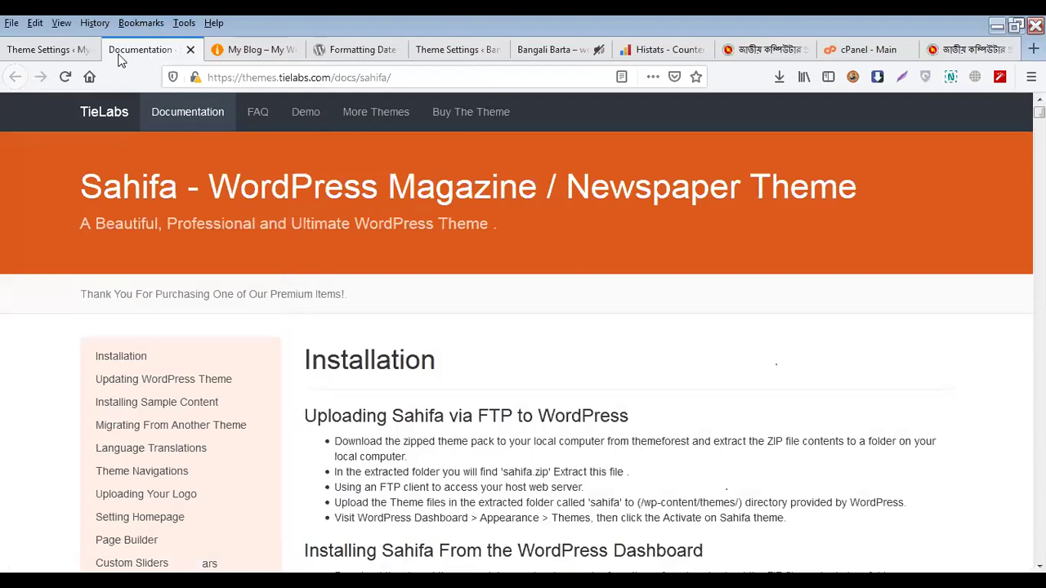
click(57, 53)
scroll(682, 430, up, 5)
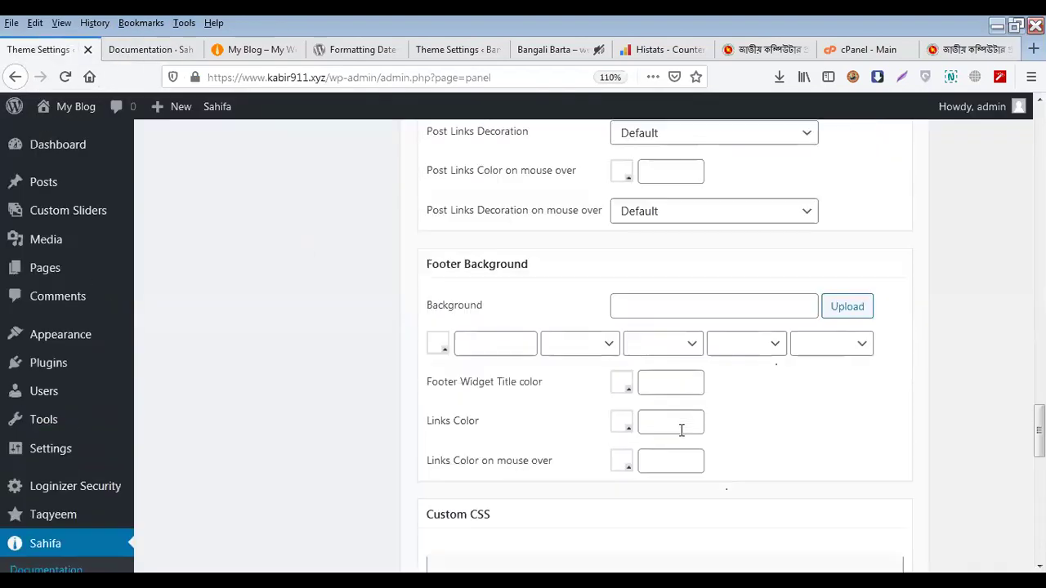
scroll(673, 433, down, 4)
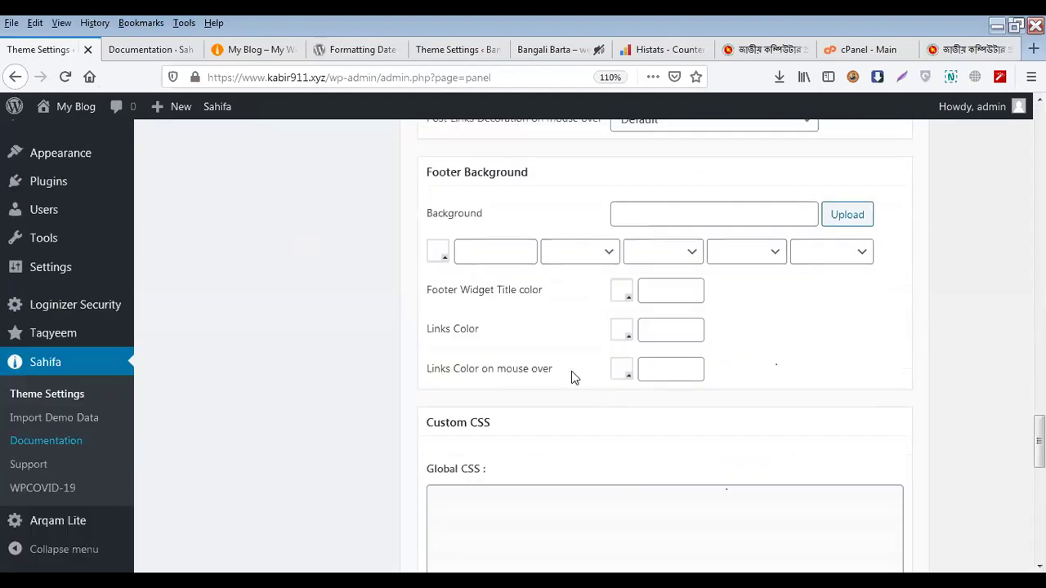
click(648, 218)
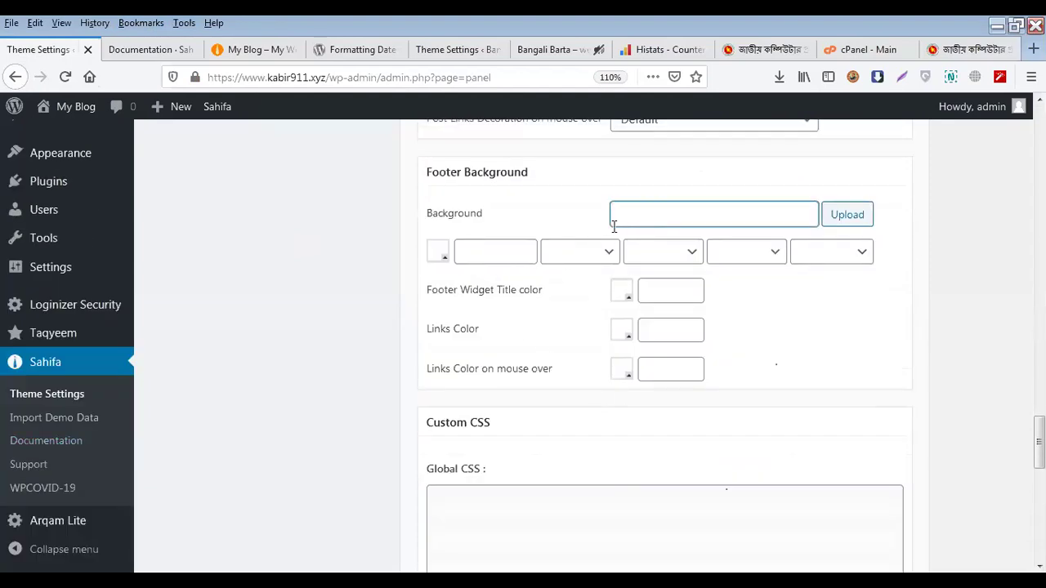
click(465, 251)
click(442, 260)
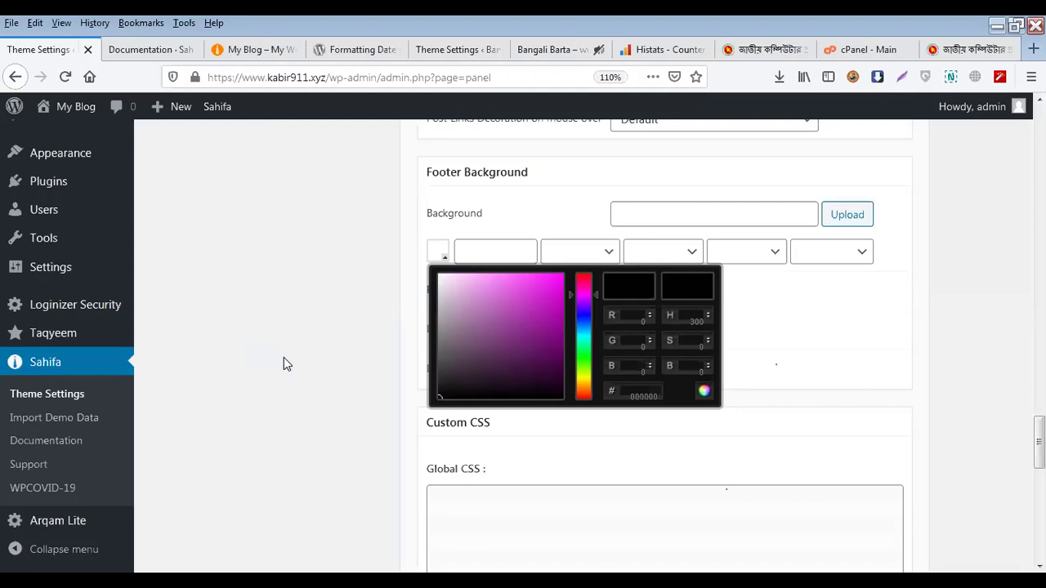
click(283, 357)
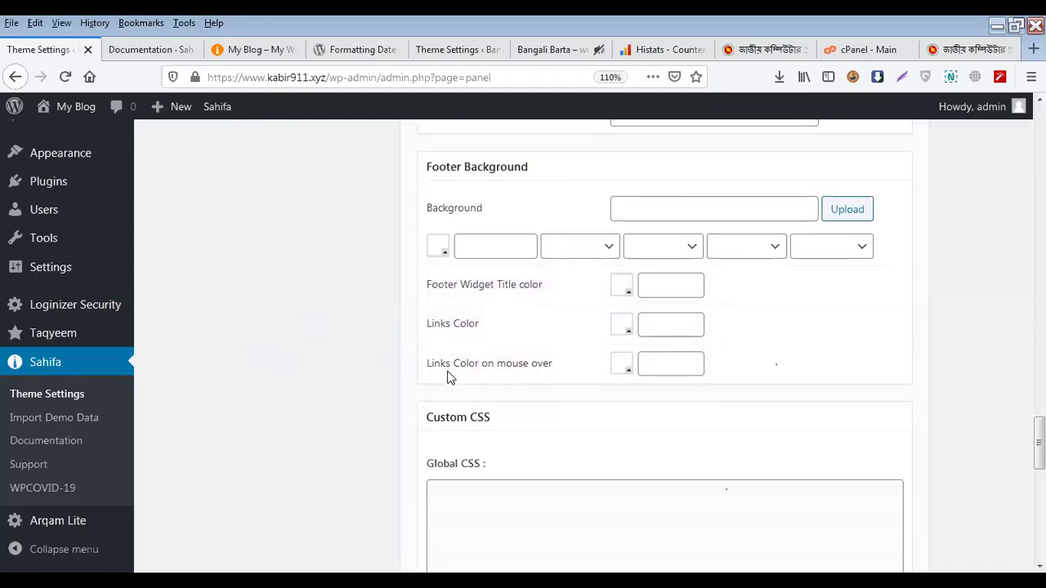
scroll(449, 372, down, 4)
scroll(451, 371, down, 4)
scroll(452, 369, up, 2)
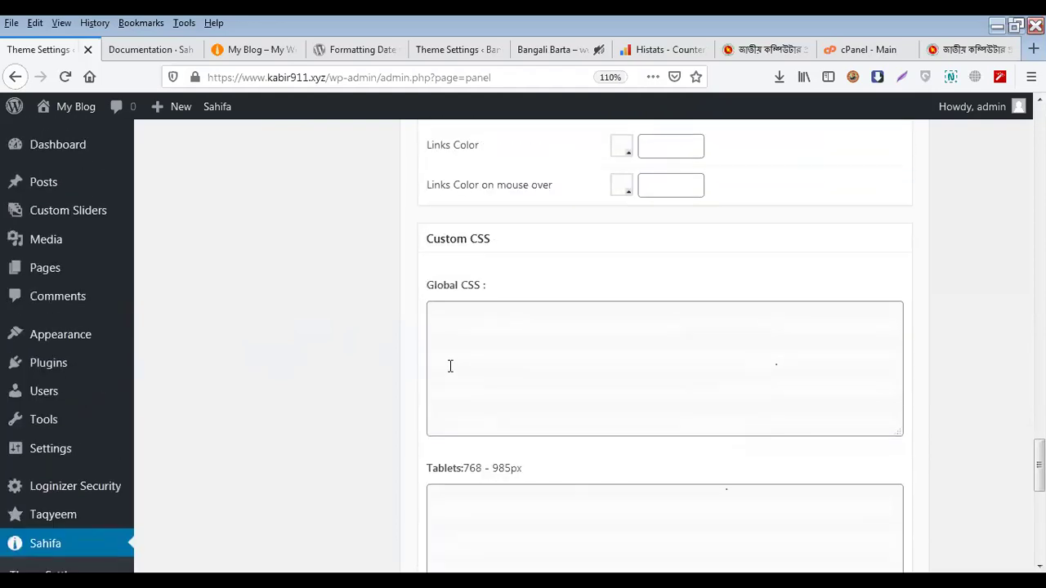
click(450, 367)
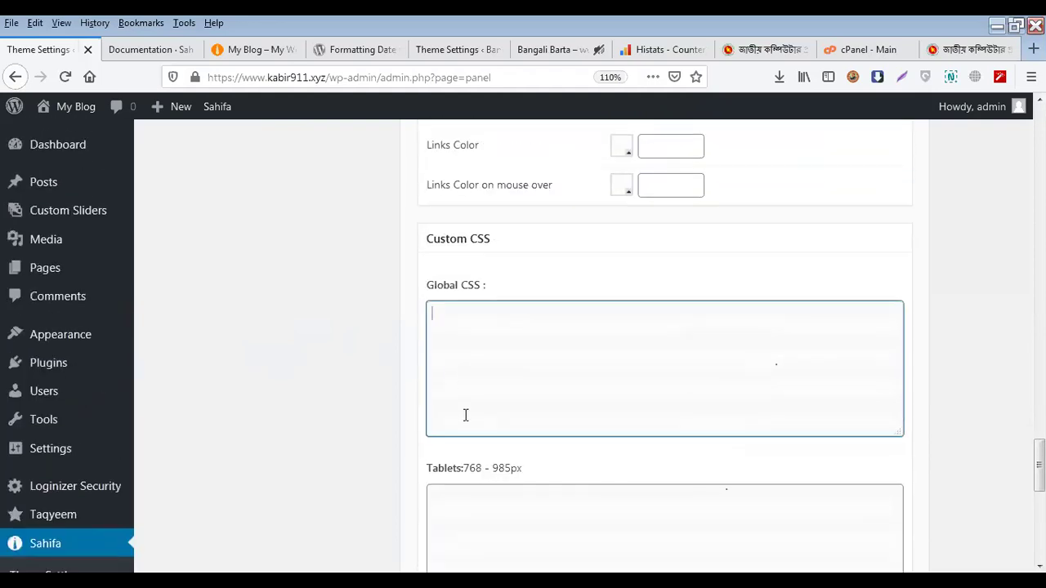
scroll(469, 401, down, 2)
click(479, 385)
scroll(478, 445, down, 1)
scroll(478, 445, down, 2)
click(472, 357)
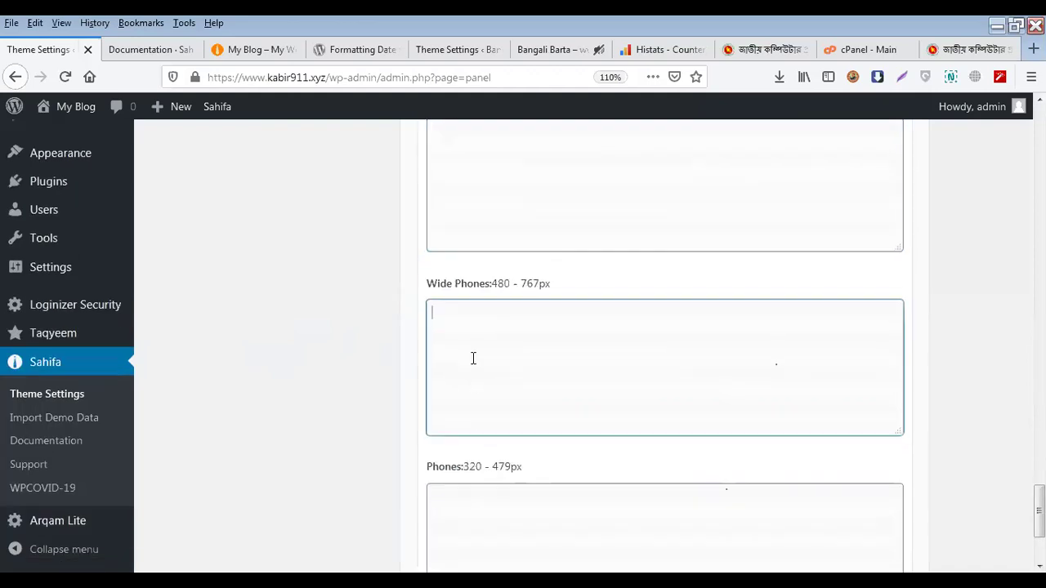
scroll(471, 449, down, 2)
click(487, 350)
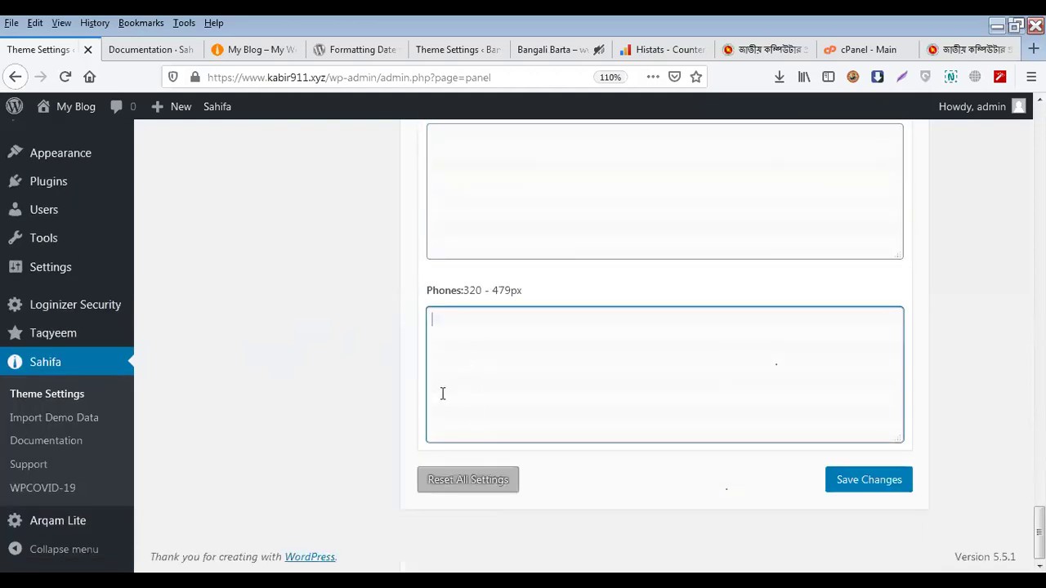
scroll(442, 393, up, 6)
scroll(435, 411, up, 3)
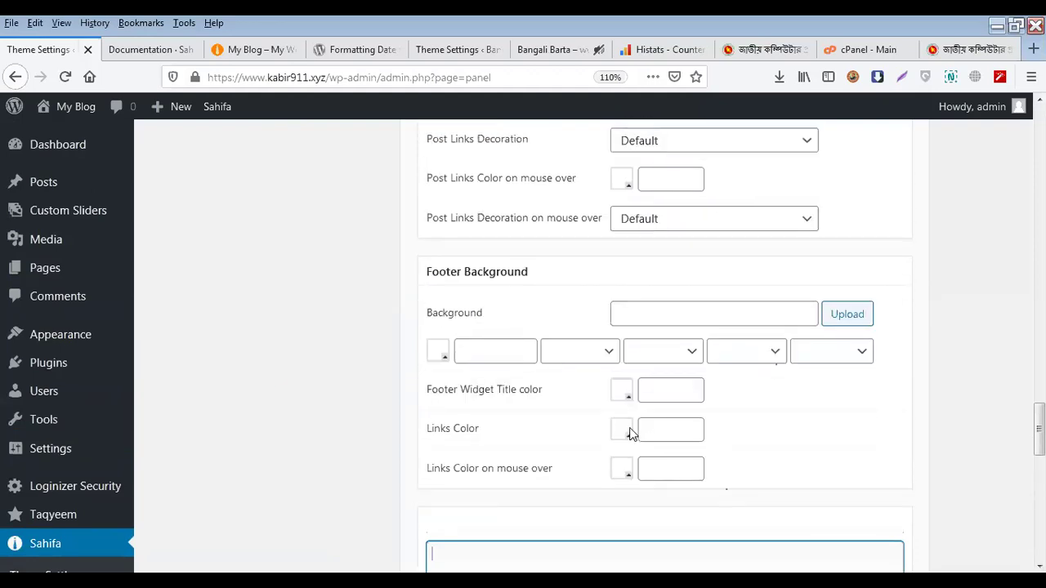
scroll(622, 429, up, 4)
scroll(620, 429, up, 15)
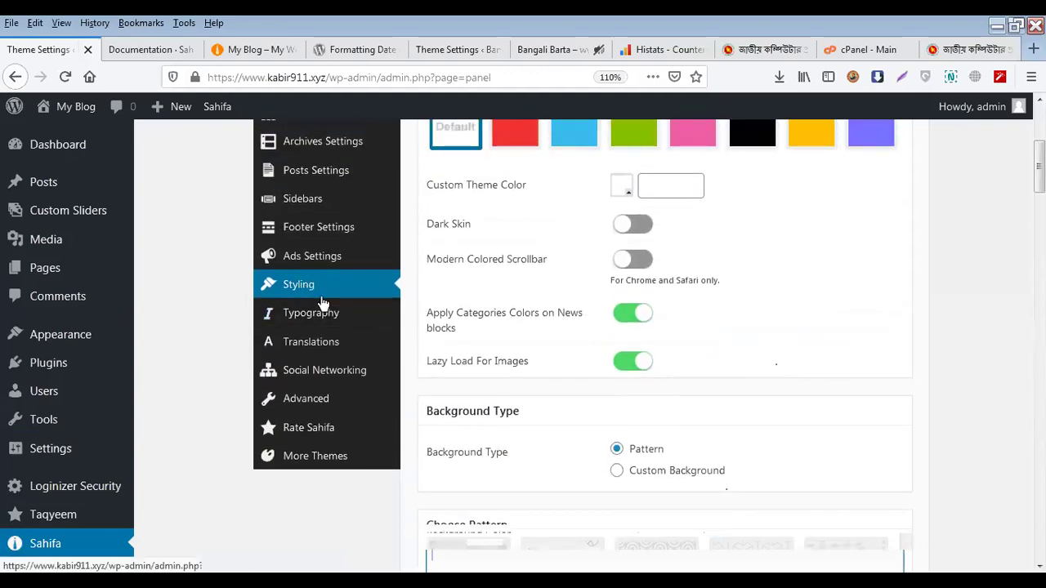
Open the Typography settings and scroll past character sets and live preview to Main Typography
click(359, 327)
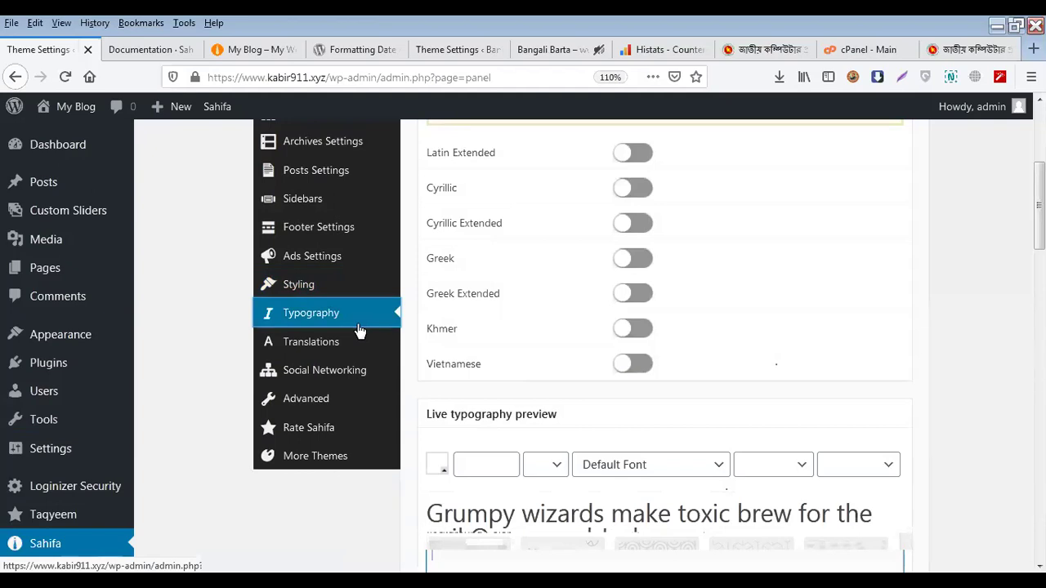
scroll(787, 342, up, 3)
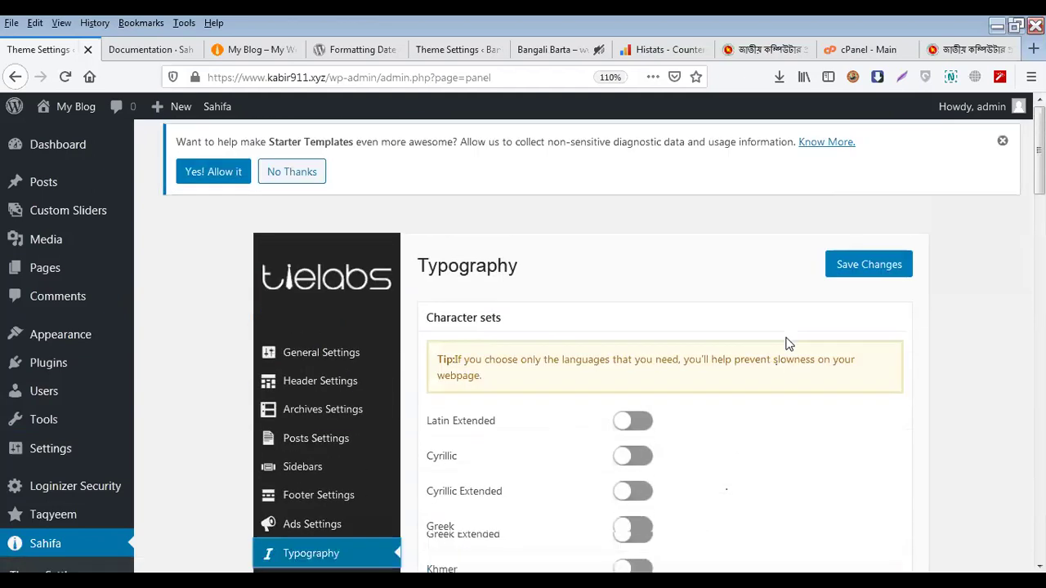
scroll(786, 342, down, 2)
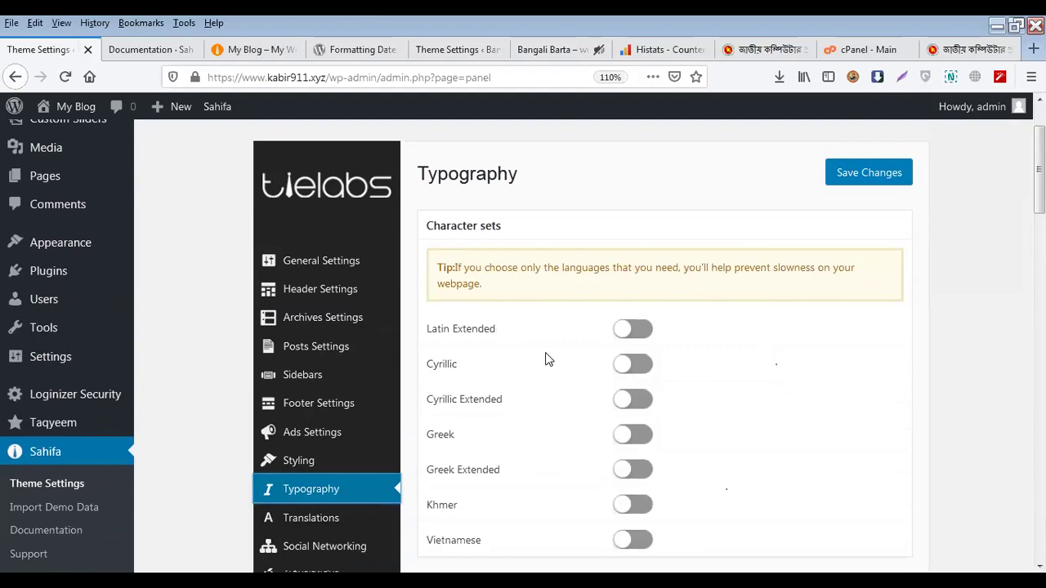
scroll(548, 360, down, 2)
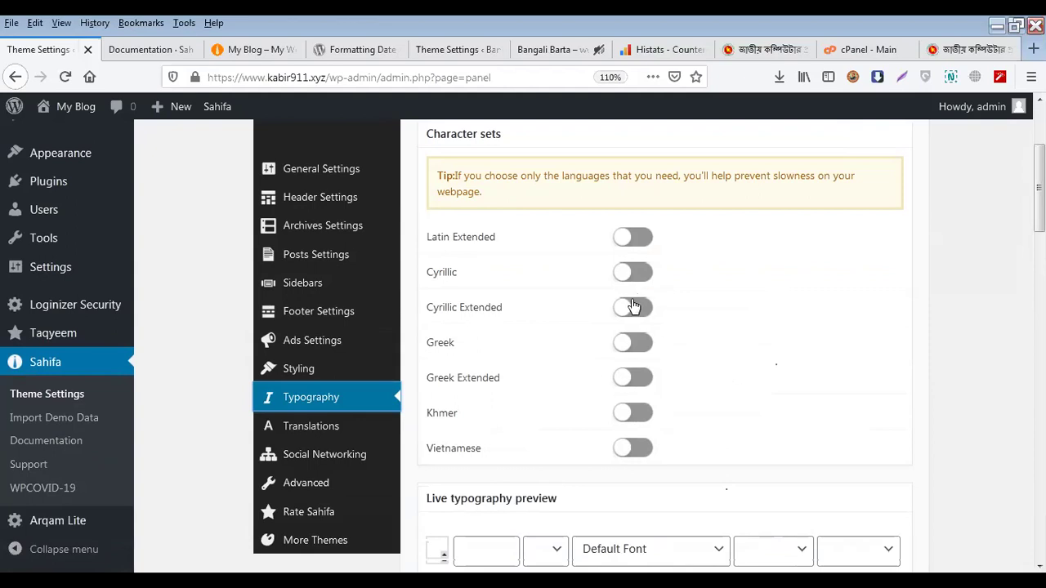
scroll(629, 309, down, 4)
scroll(575, 343, down, 2)
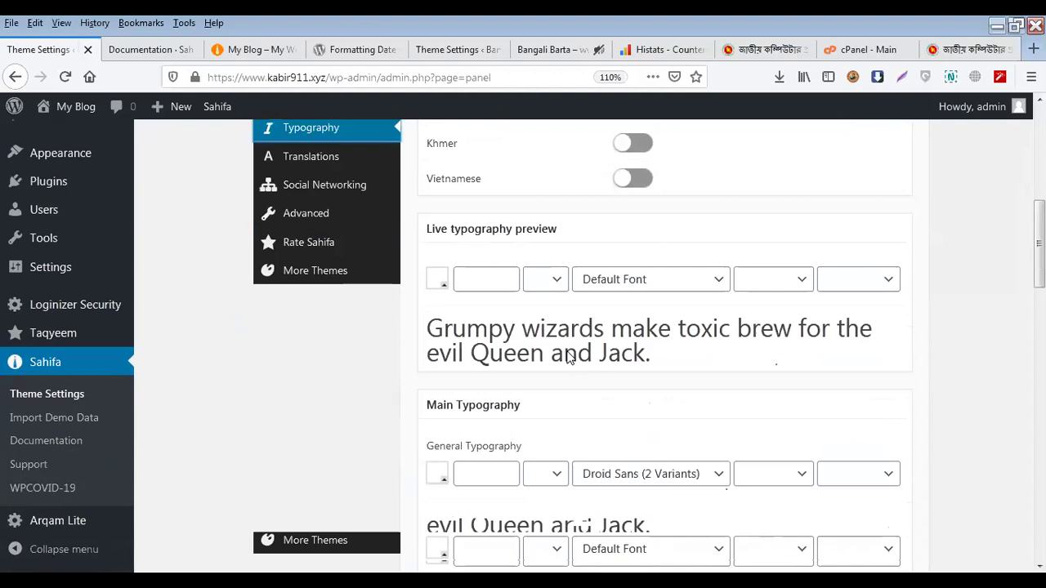
scroll(570, 358, down, 2)
scroll(569, 357, down, 2)
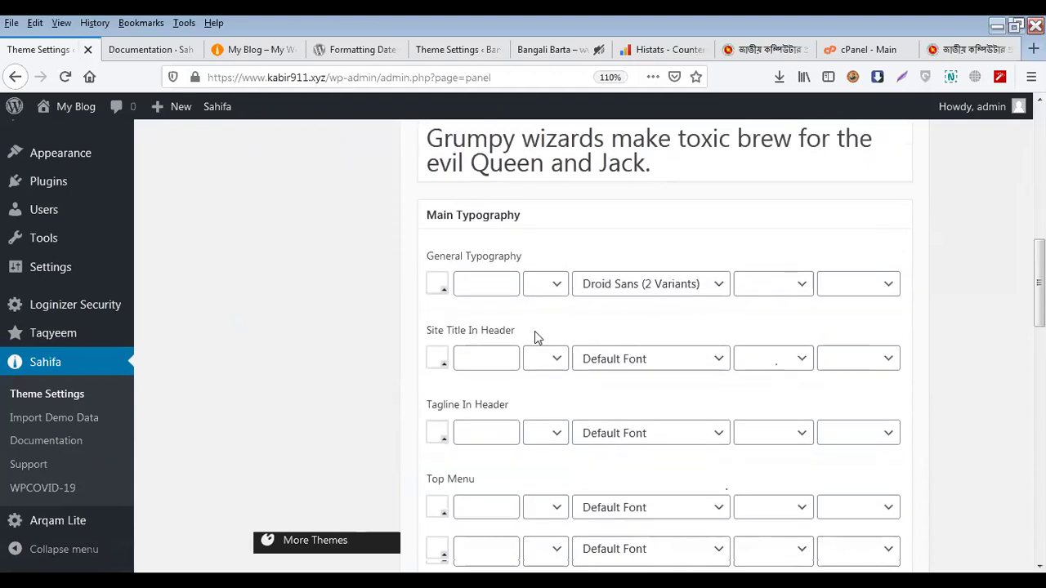
Try General Typography's font, size unit, size, colour, weight and style controls without changing them
click(597, 291)
click(553, 292)
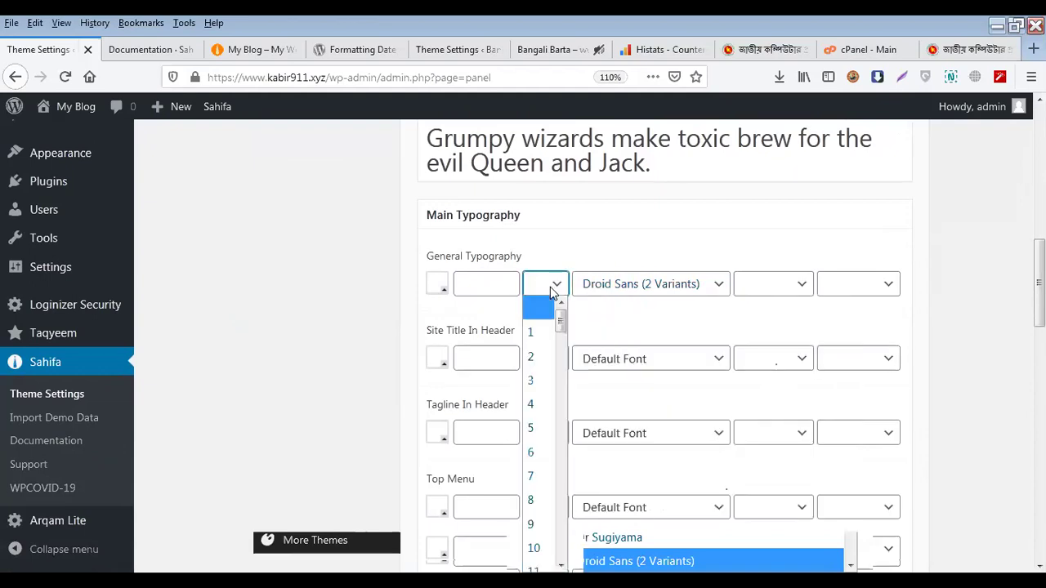
click(507, 284)
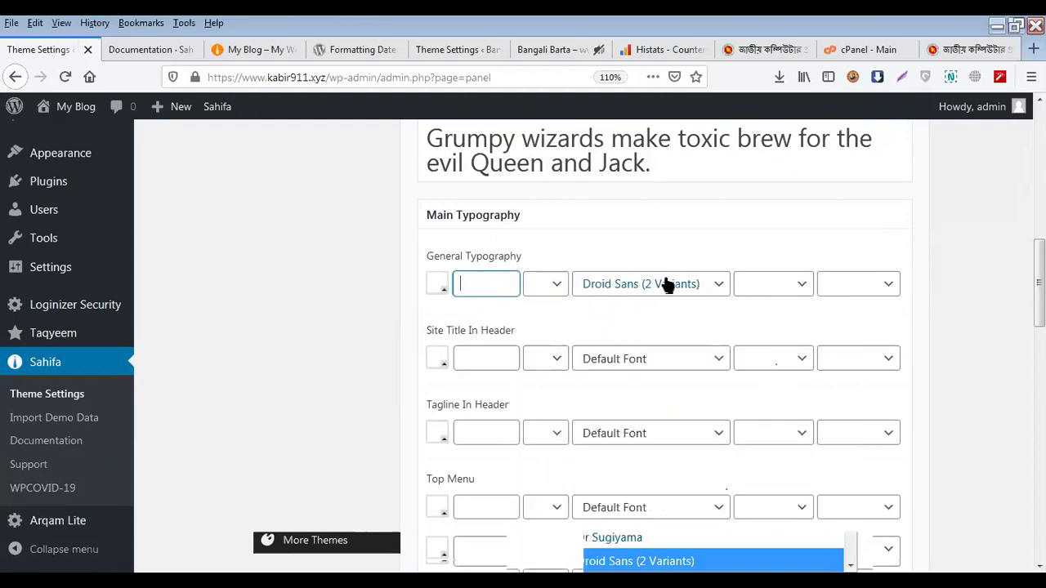
click(443, 283)
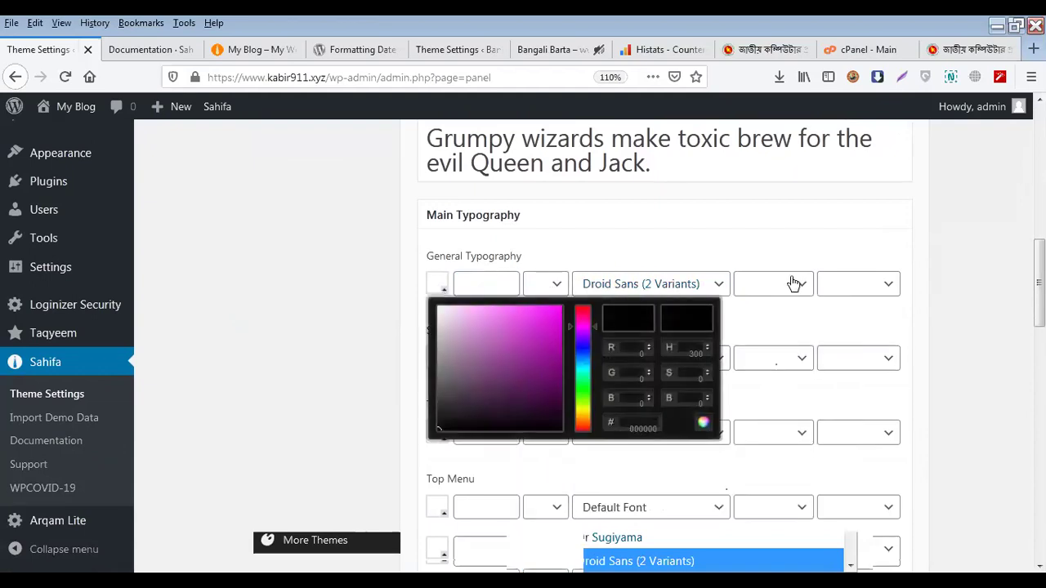
click(793, 283)
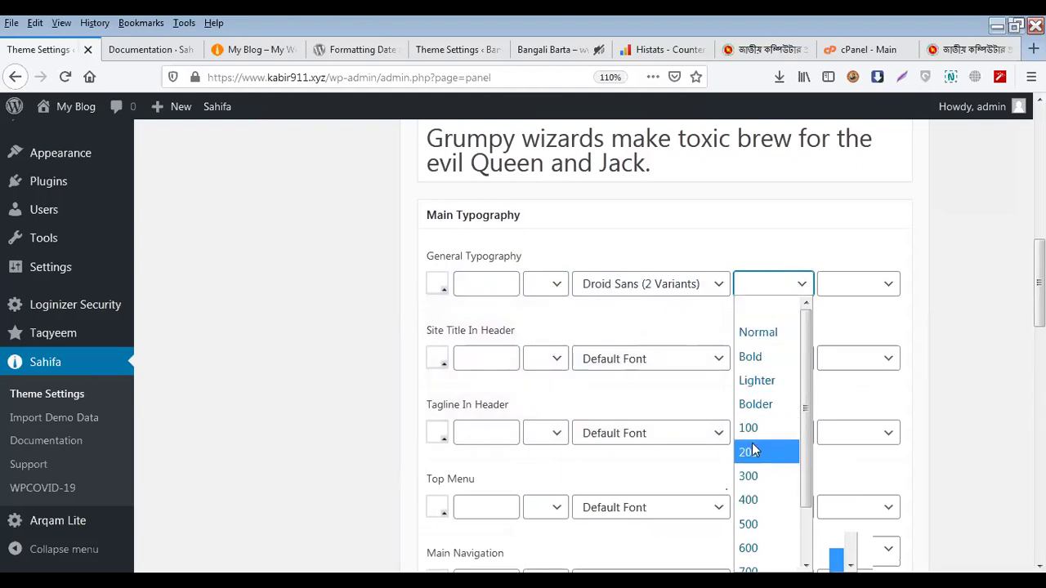
click(845, 290)
click(846, 290)
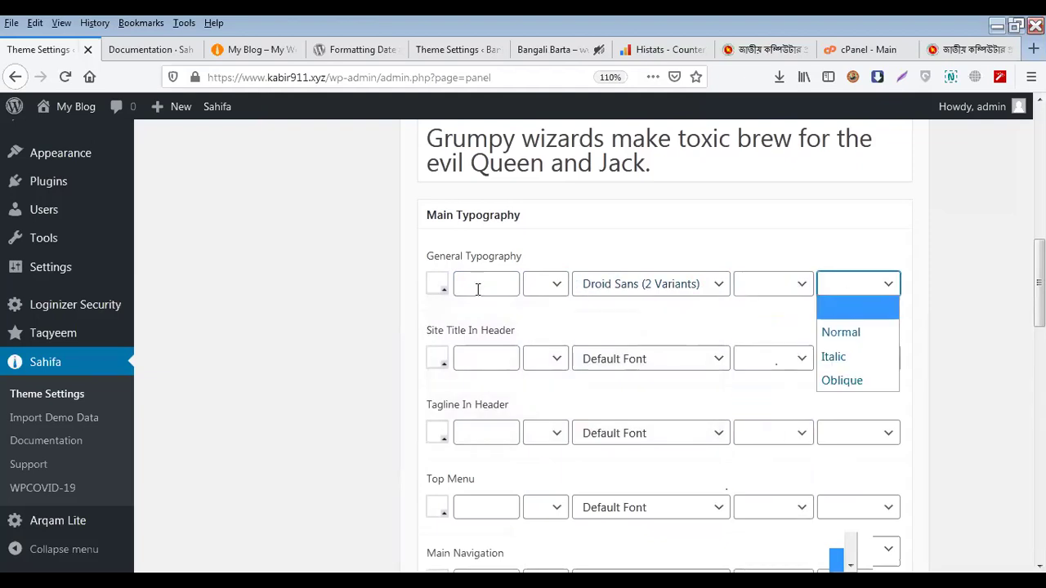
click(365, 343)
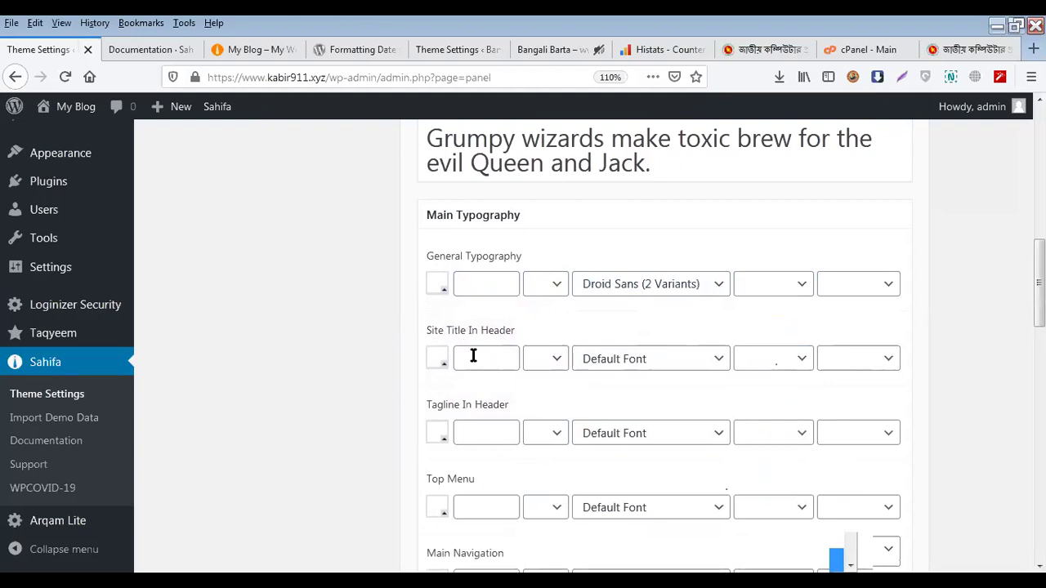
scroll(474, 353, down, 2)
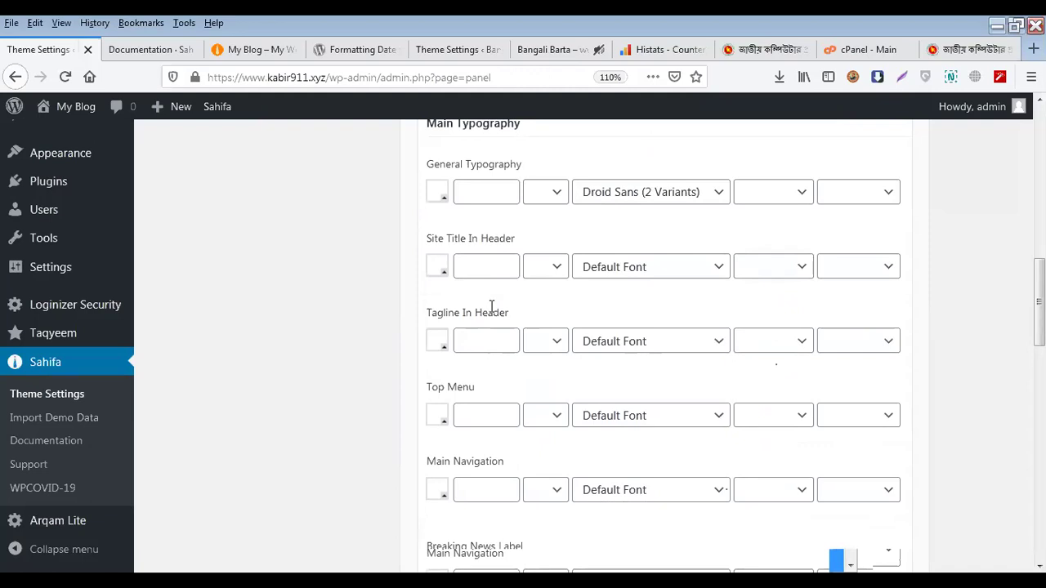
click(757, 343)
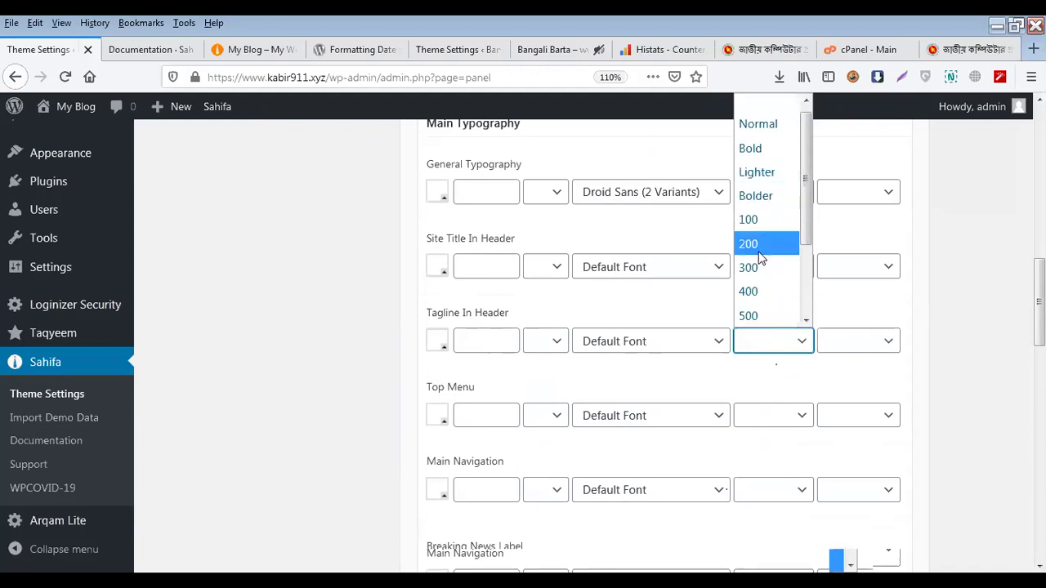
scroll(764, 246, down, 2)
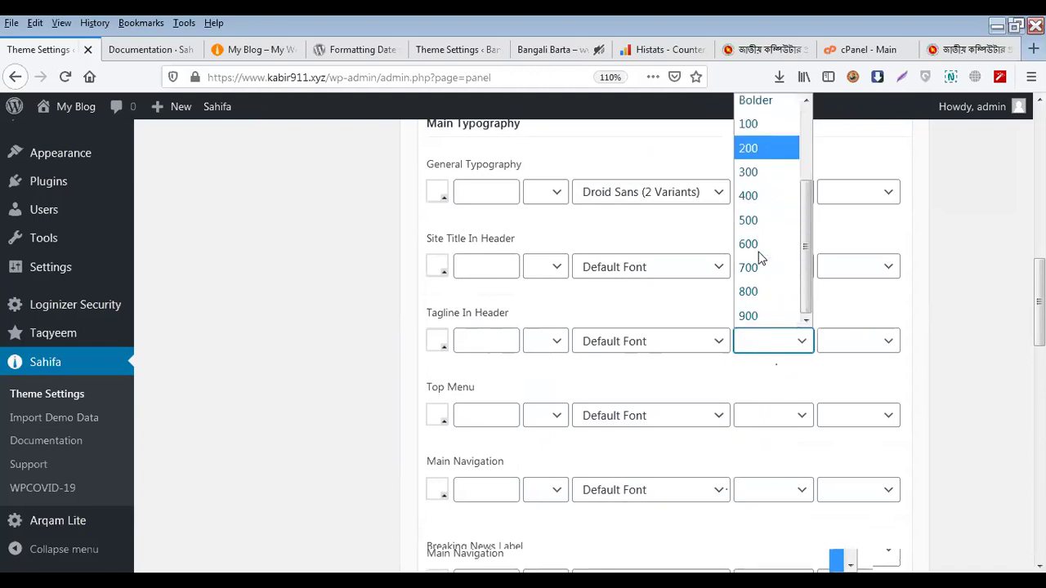
click(391, 381)
scroll(510, 406, down, 3)
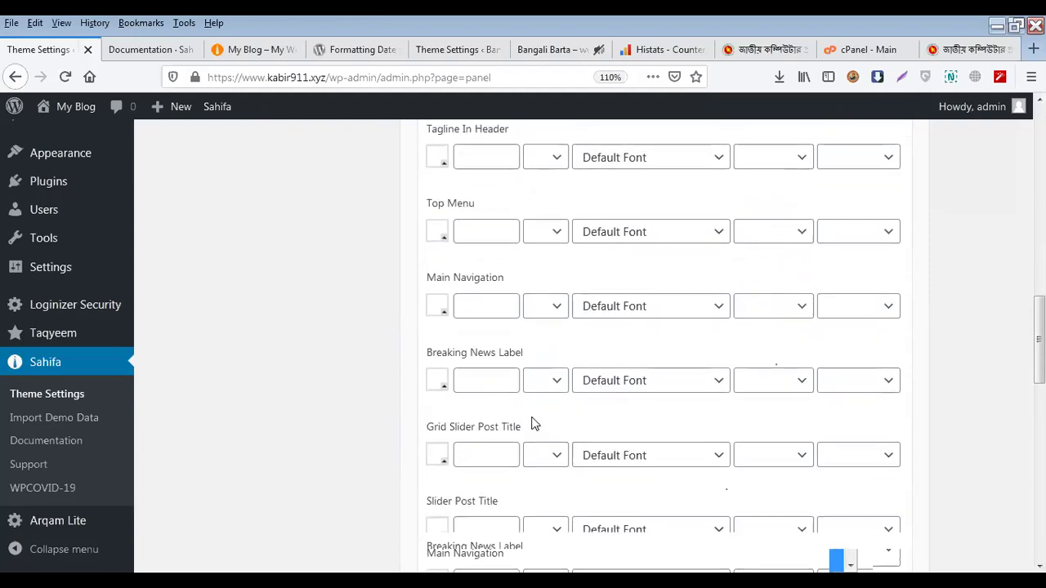
scroll(532, 423, down, 5)
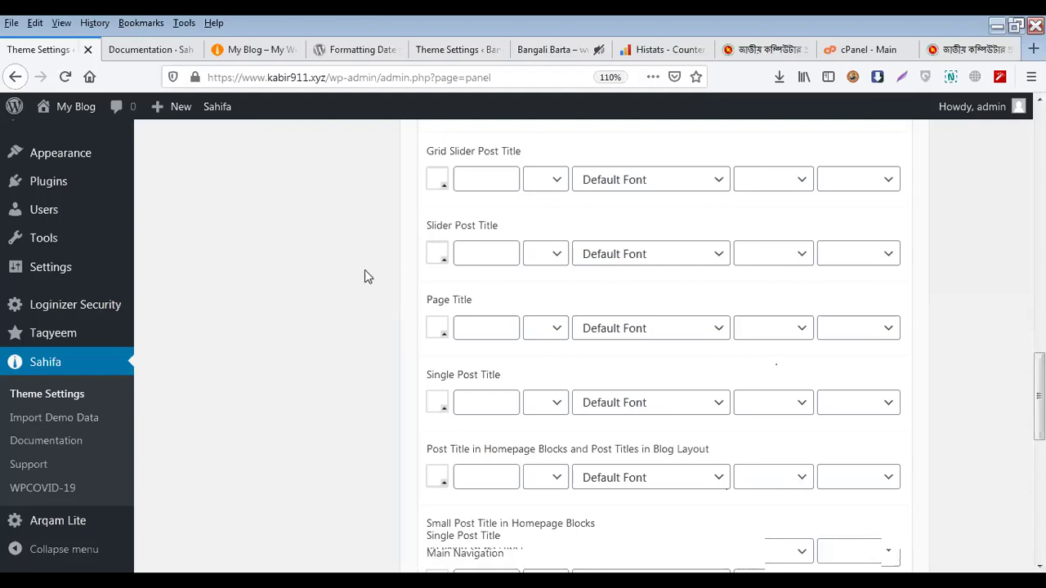
scroll(444, 327, down, 4)
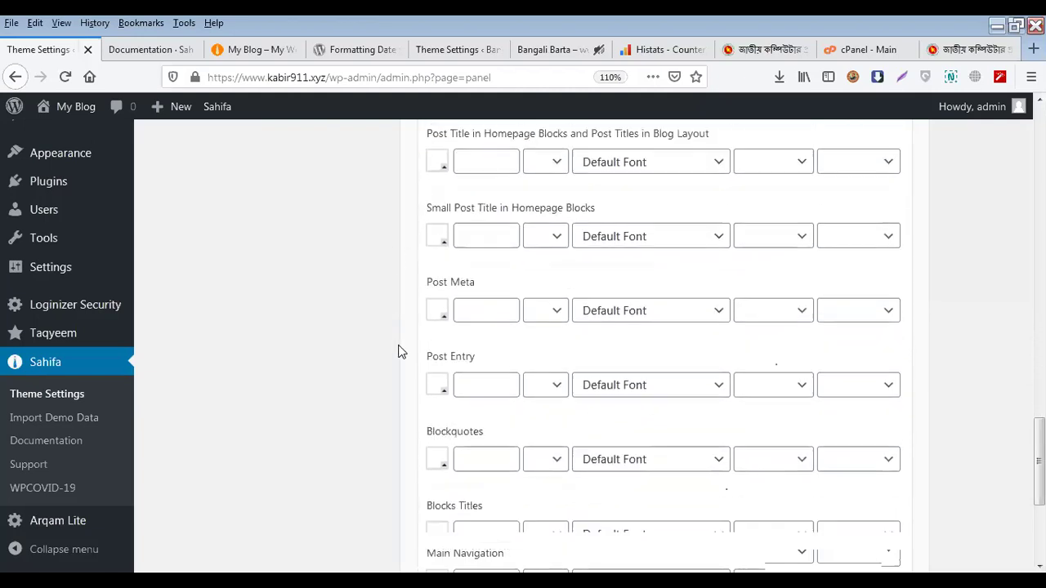
scroll(400, 352, down, 1)
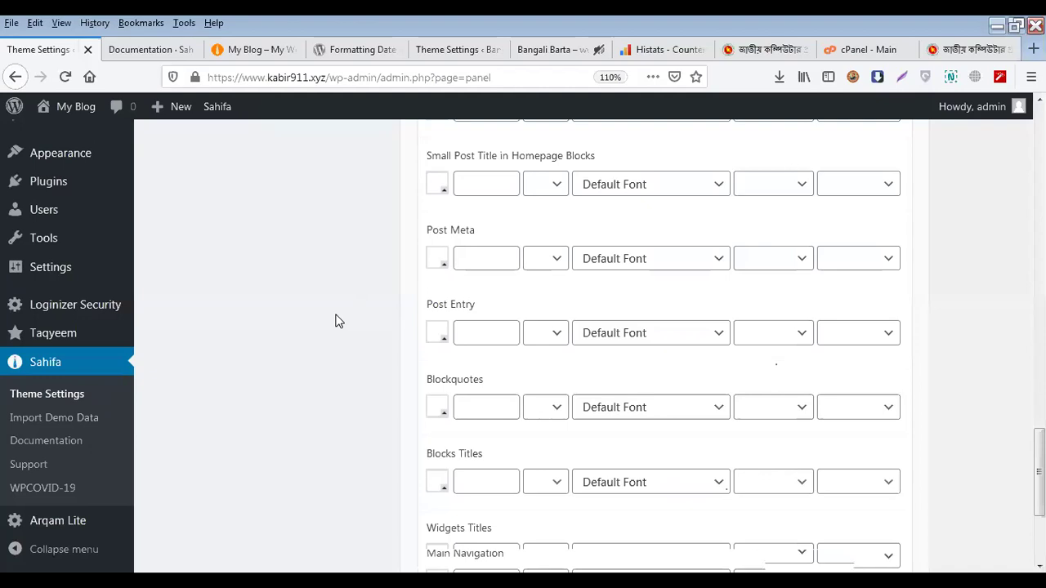
scroll(335, 321, up, 10)
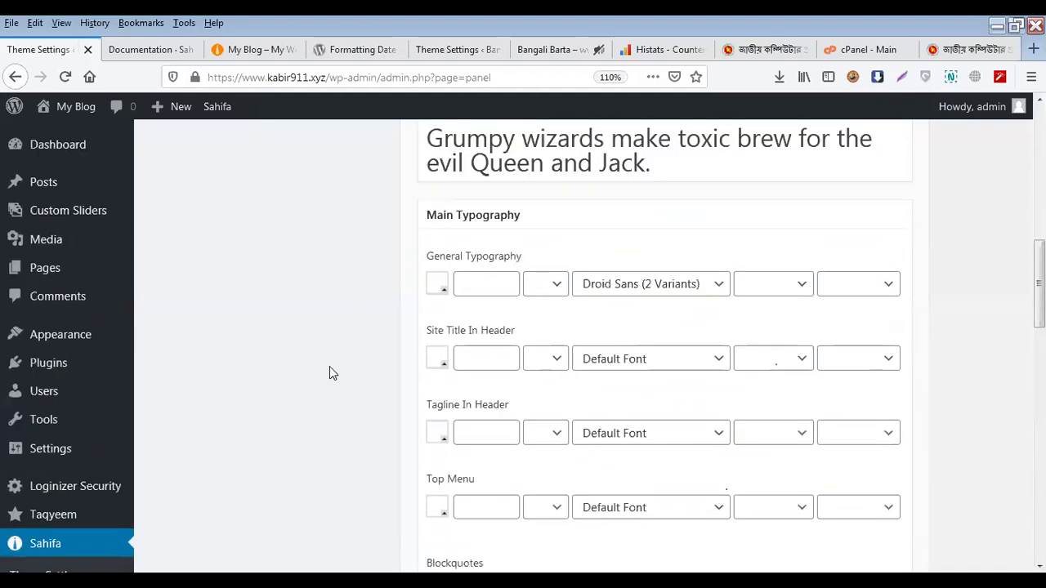
scroll(330, 366, up, 5)
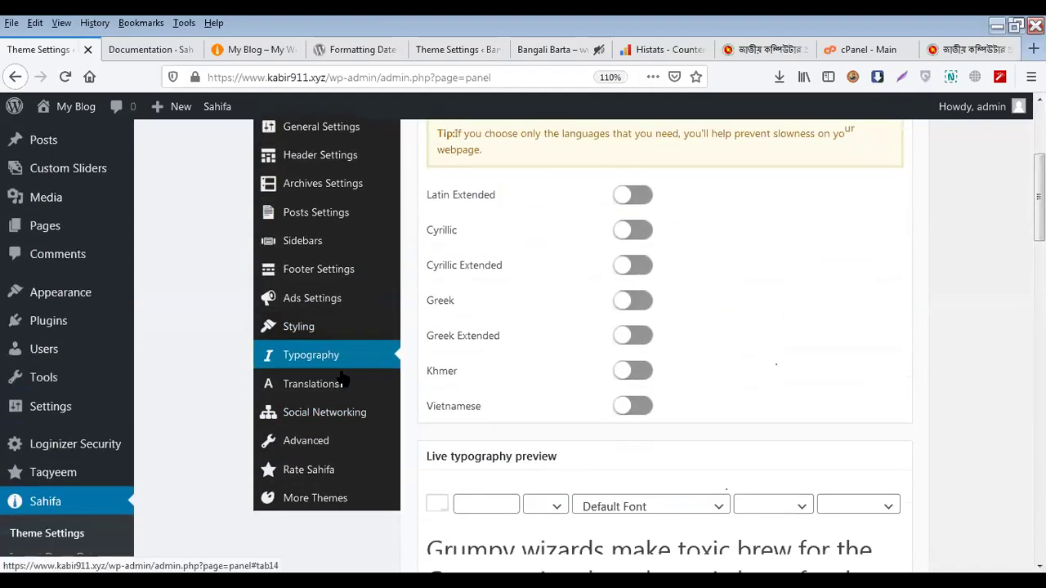
scroll(336, 368, down, 1)
click(323, 344)
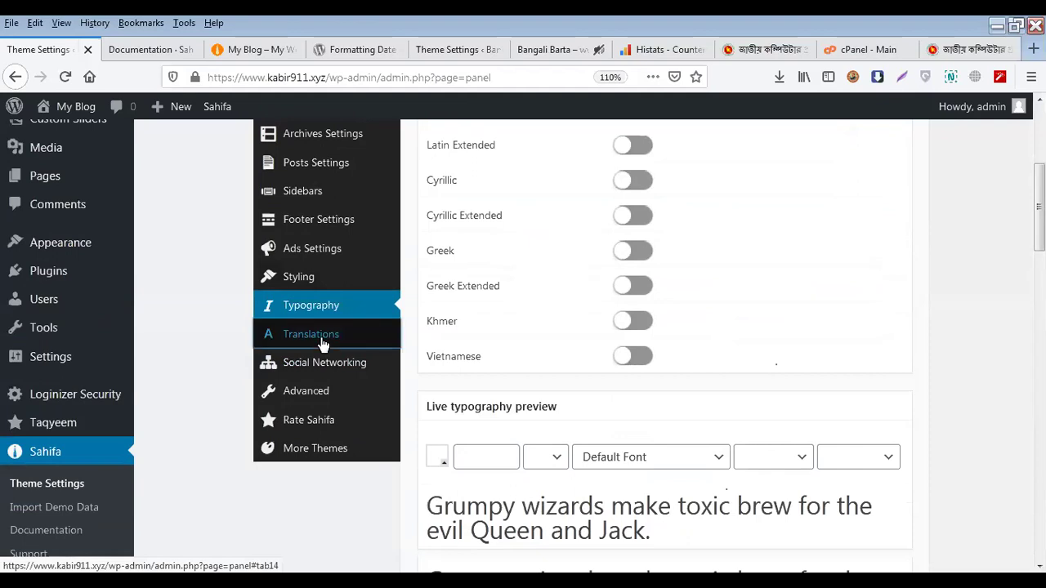
Scroll the Bangali Barta homepage, then switch to the kabir911.xyz front page and select its BREAKING NEWS label
click(549, 49)
scroll(377, 348, up, 15)
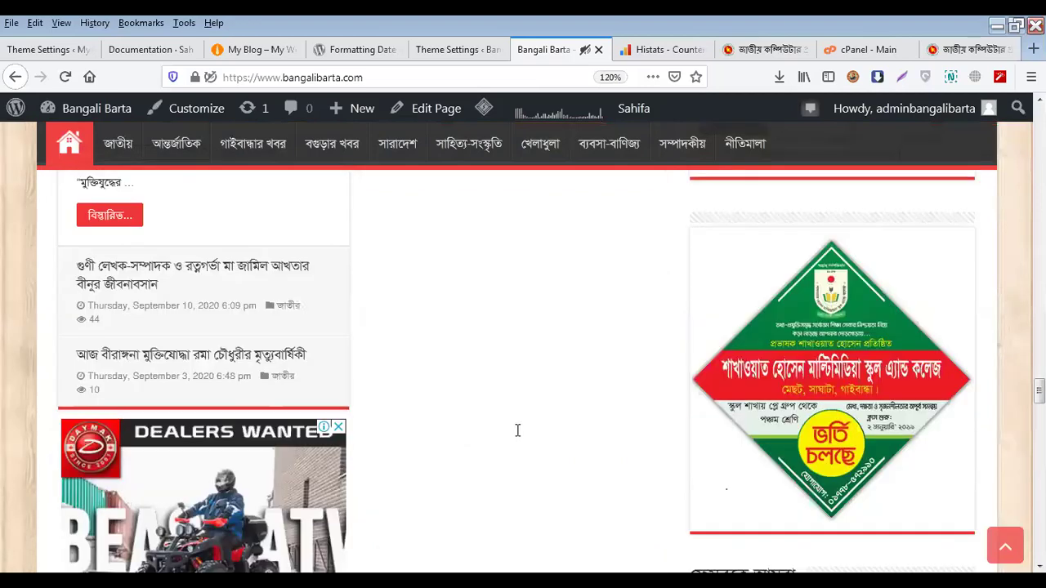
scroll(517, 430, up, 10)
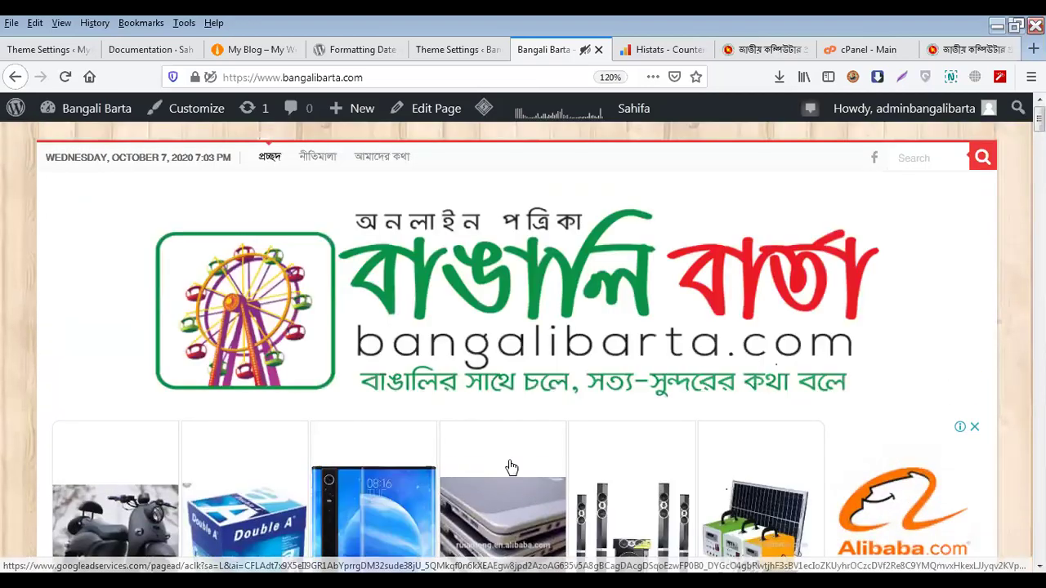
scroll(511, 467, down, 8)
scroll(312, 352, up, 2)
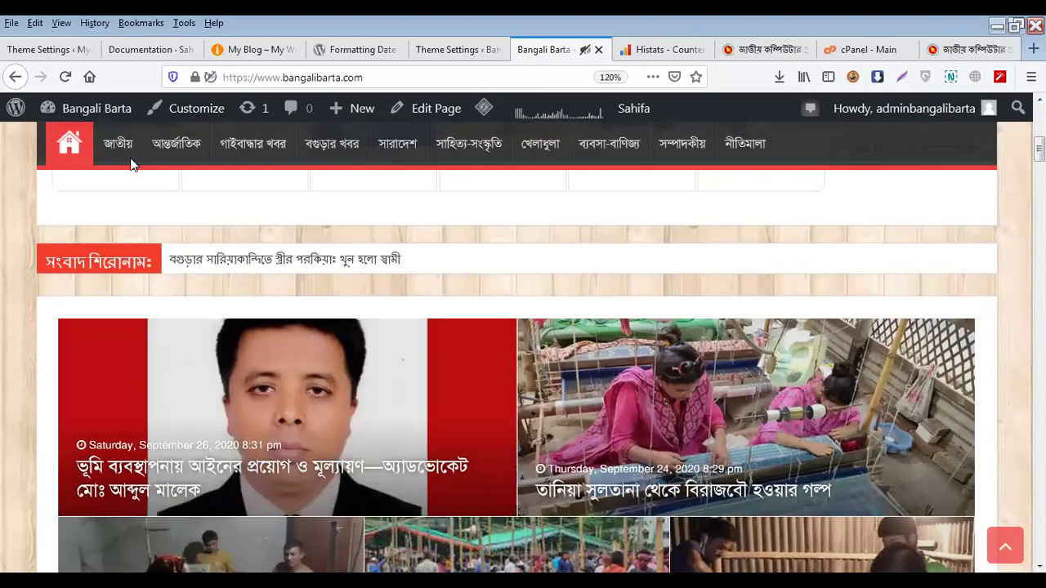
click(235, 43)
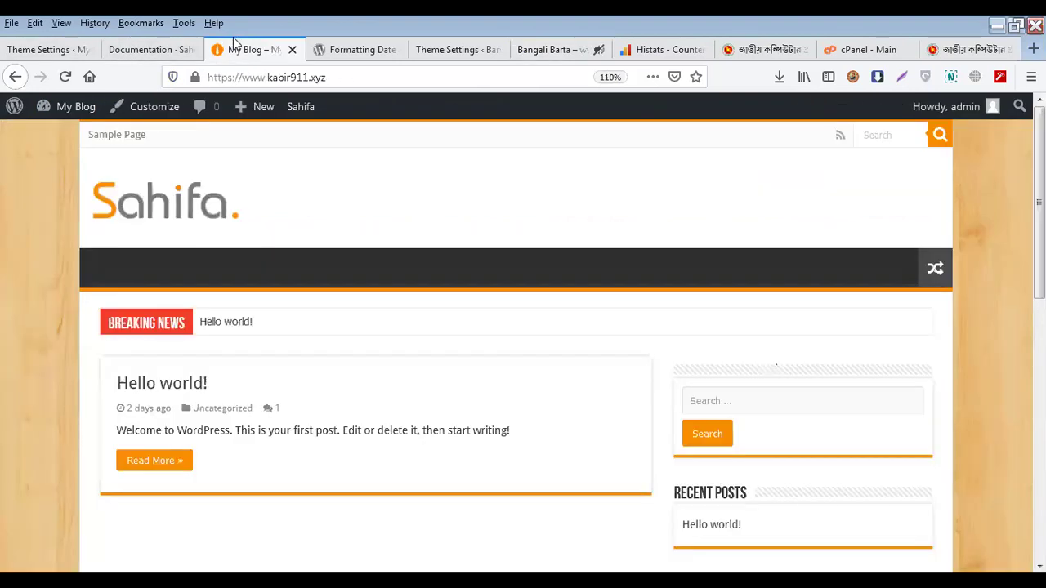
triple_click(149, 323)
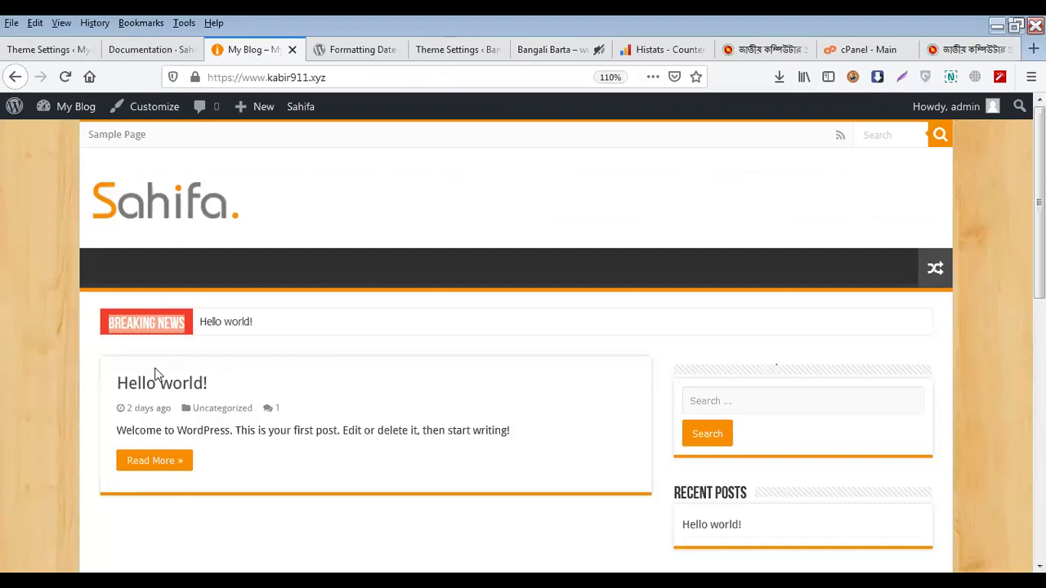
Return to the kabir911 Sahifa Translations settings and focus the Check Also field
click(62, 54)
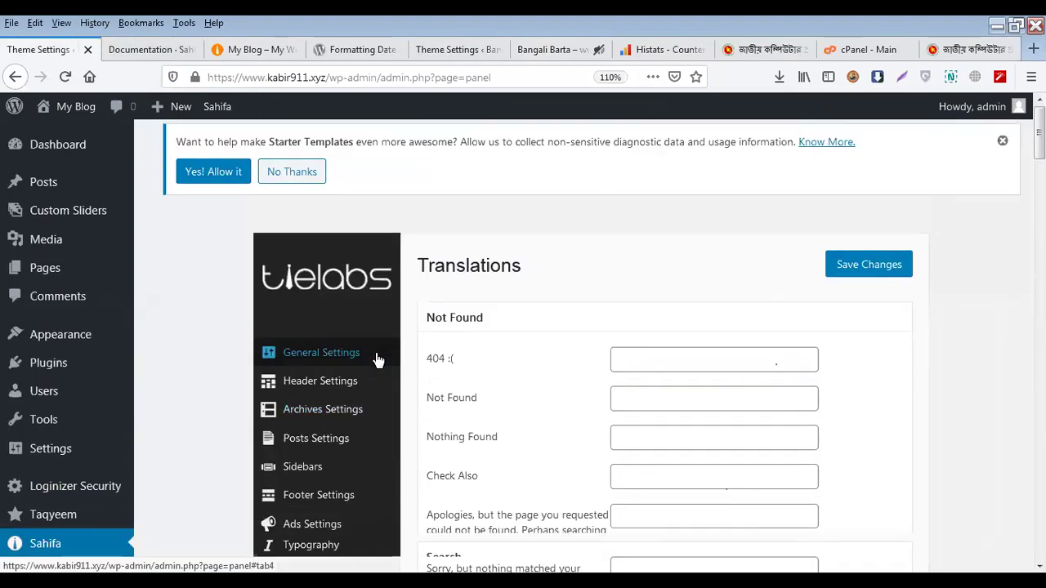
scroll(379, 360, down, 3)
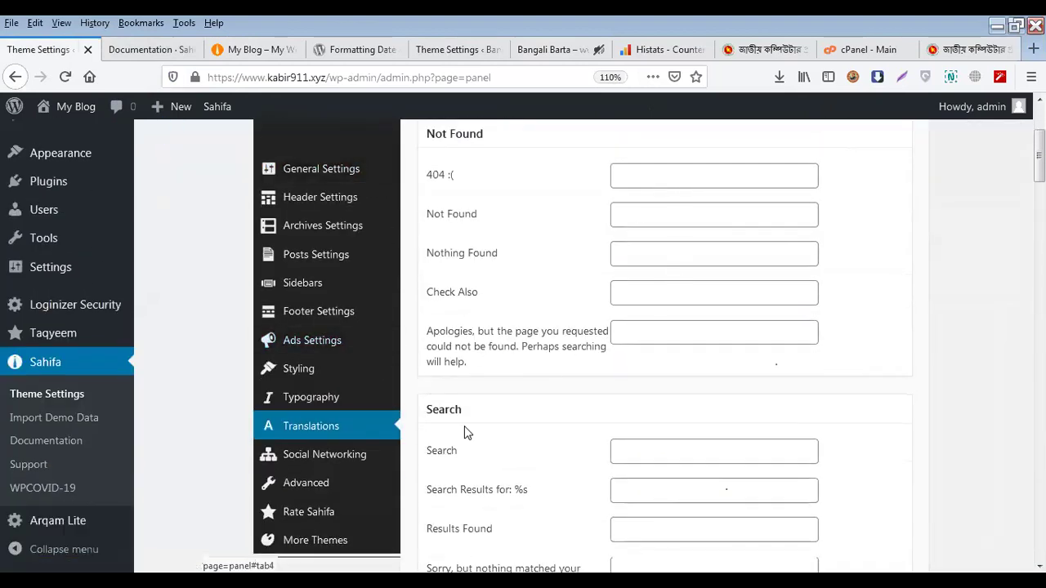
scroll(466, 434, down, 1)
scroll(478, 401, down, 3)
scroll(495, 343, up, 3)
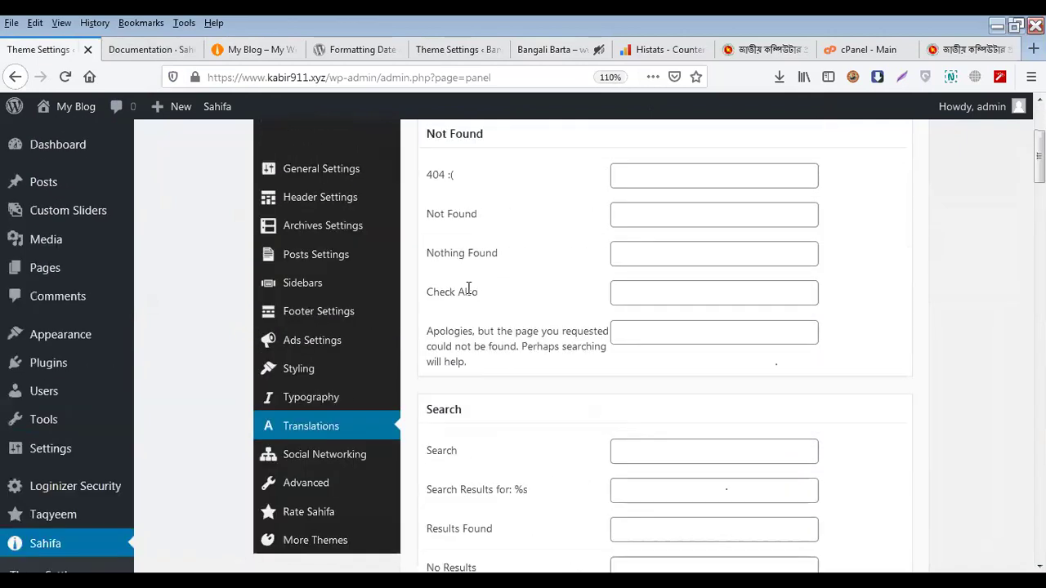
click(652, 298)
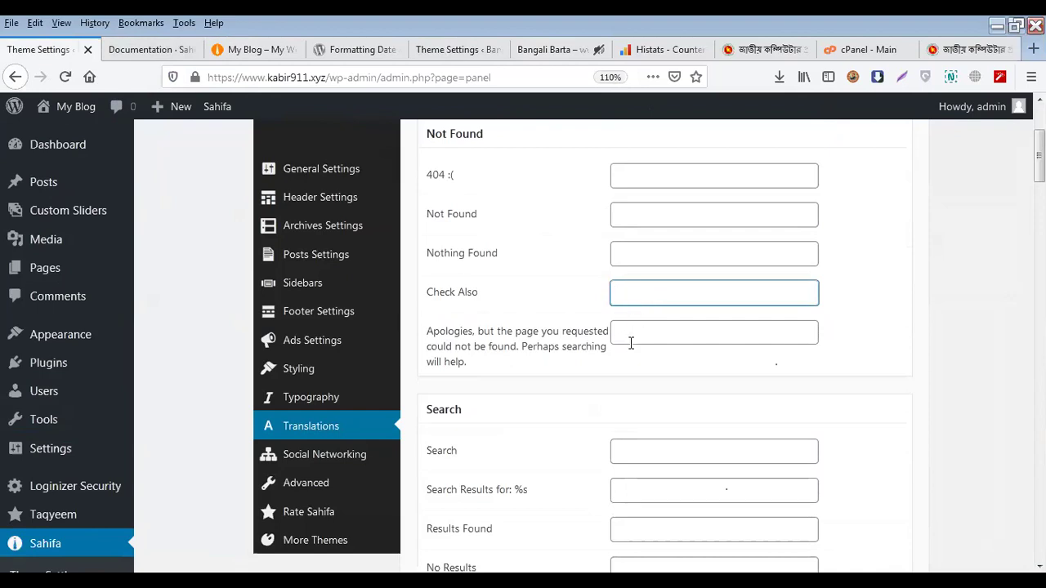
Scroll further down the translatable labels and focus the blank Popular field
scroll(631, 343, down, 4)
scroll(631, 345, down, 2)
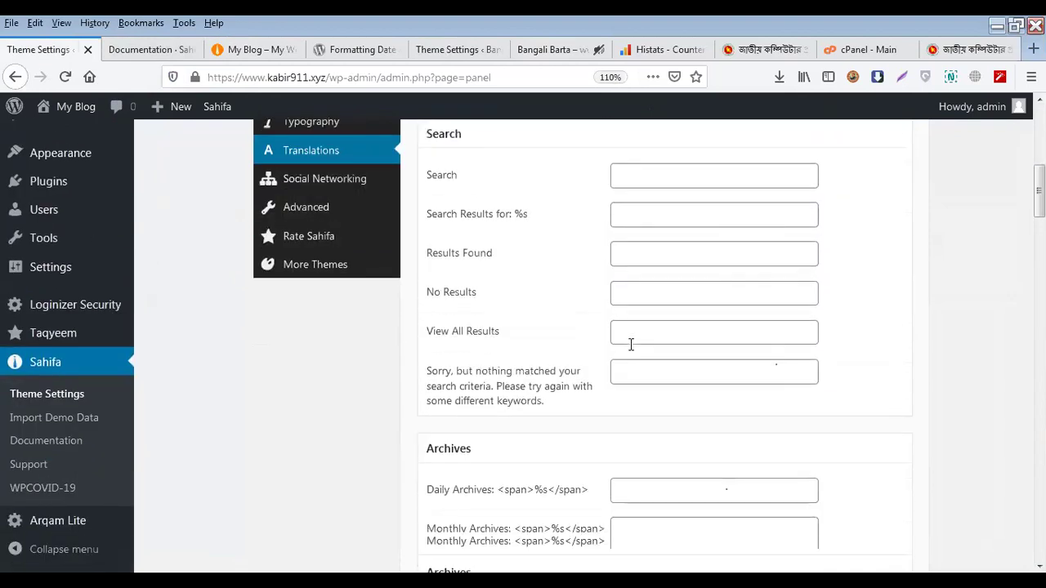
scroll(629, 344, down, 4)
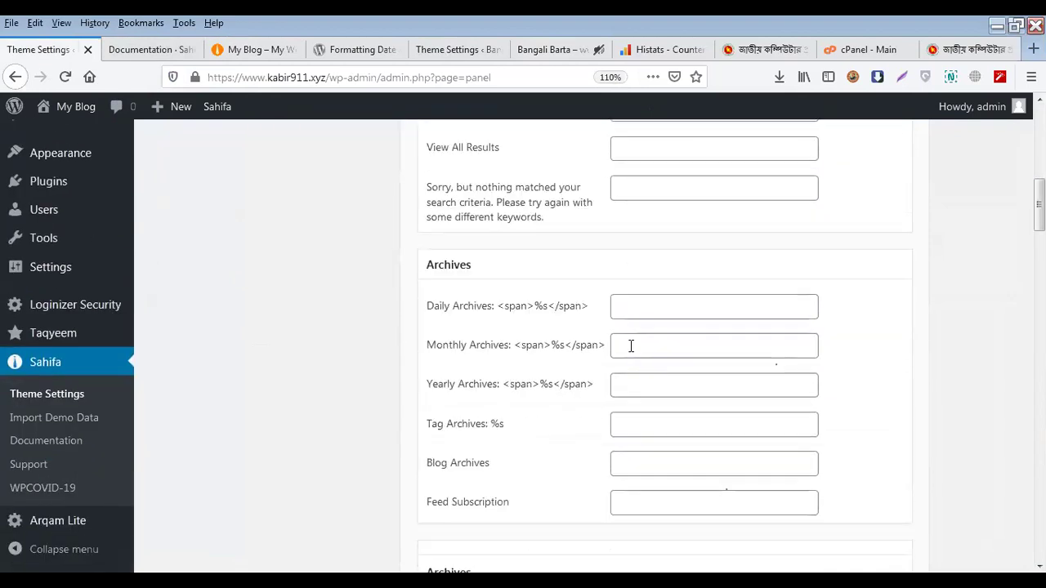
scroll(630, 346, down, 4)
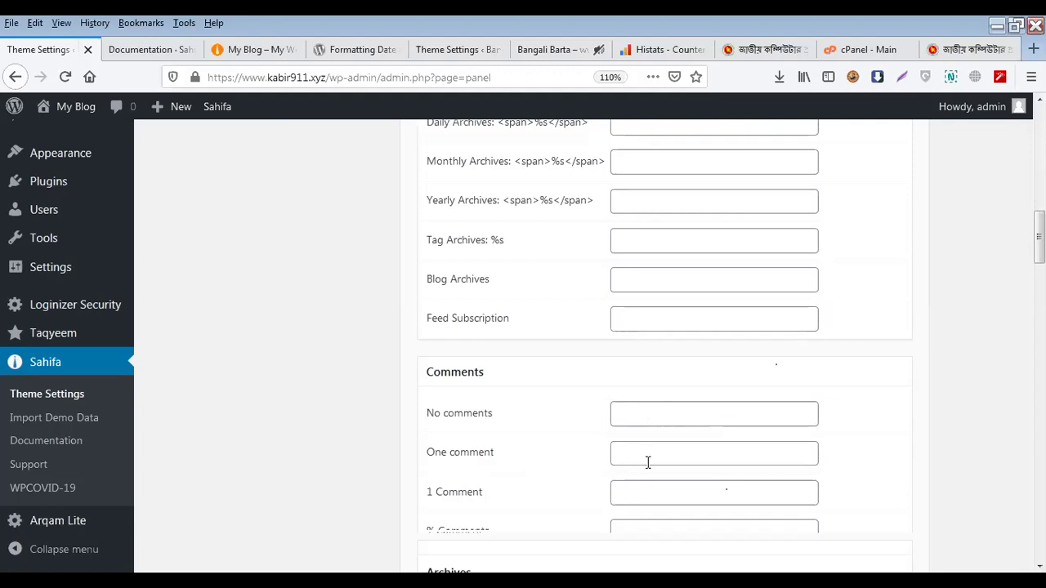
scroll(647, 460, down, 3)
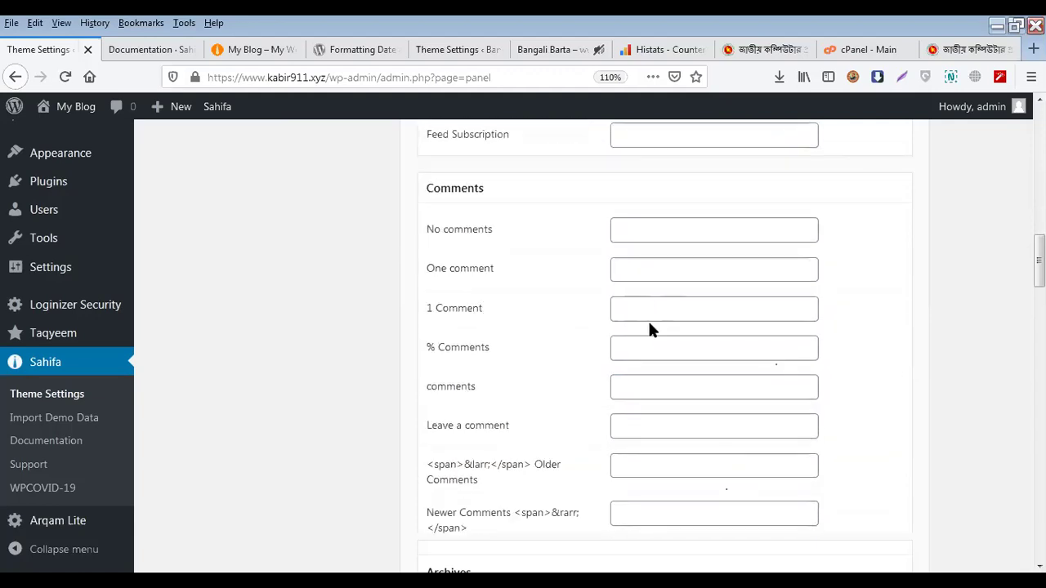
scroll(582, 413, down, 2)
scroll(523, 400, down, 1)
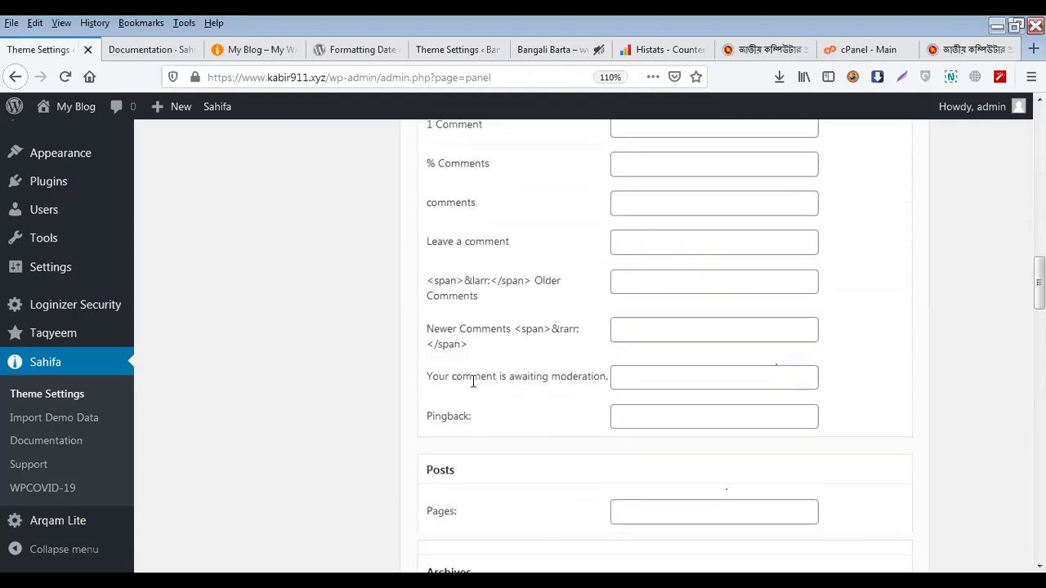
scroll(473, 381, down, 10)
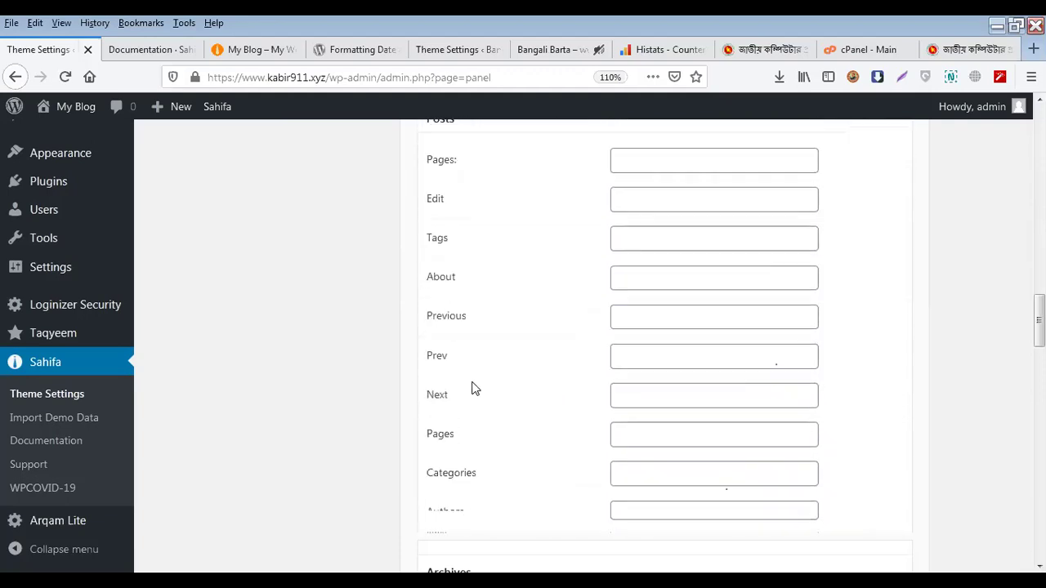
scroll(474, 384, down, 5)
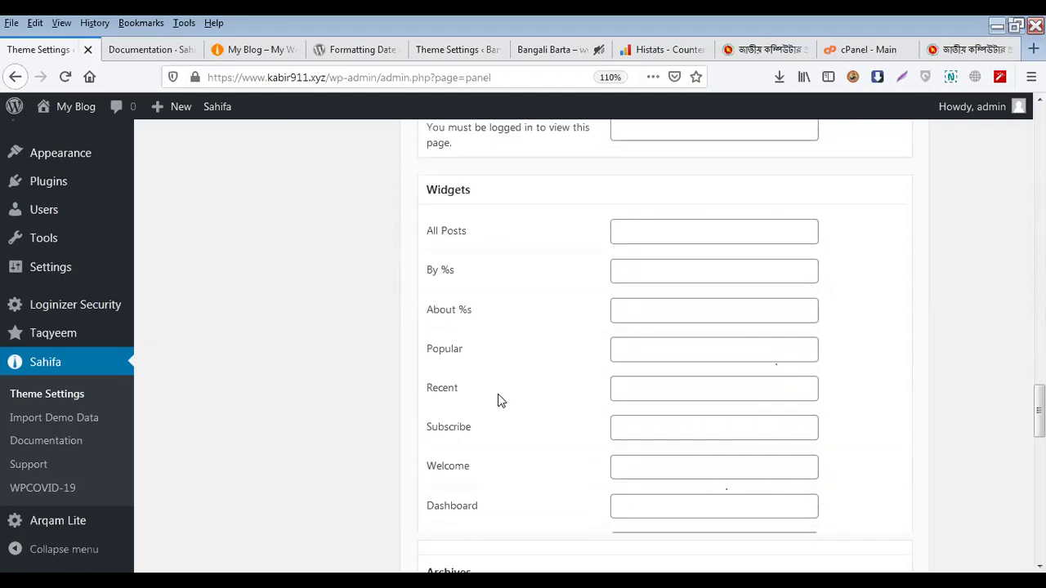
scroll(467, 257, down, 2)
scroll(474, 302, up, 1)
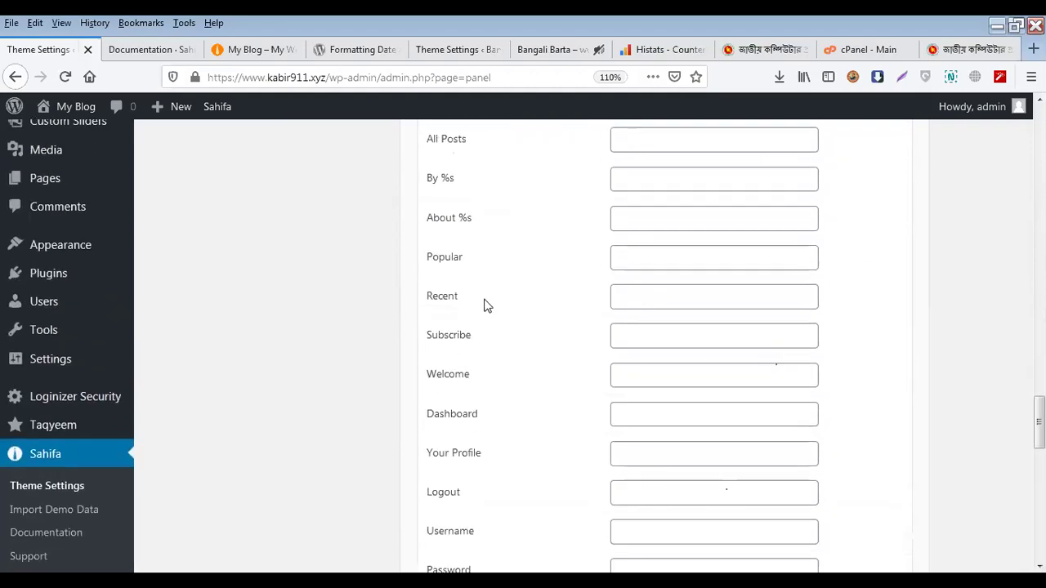
click(623, 260)
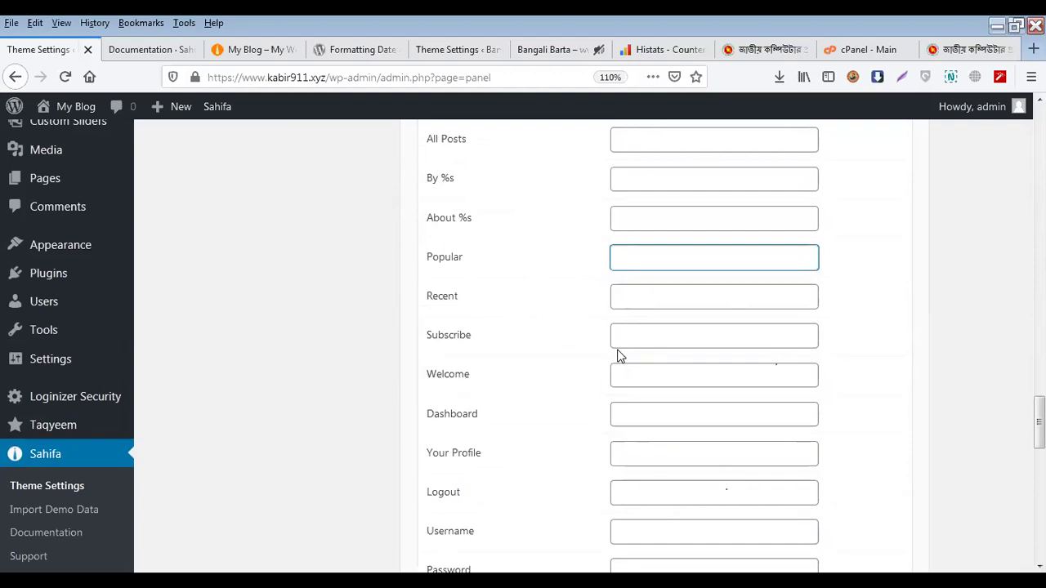
Step through the blank Welcome and Your Profile translation fields without editing them
click(626, 378)
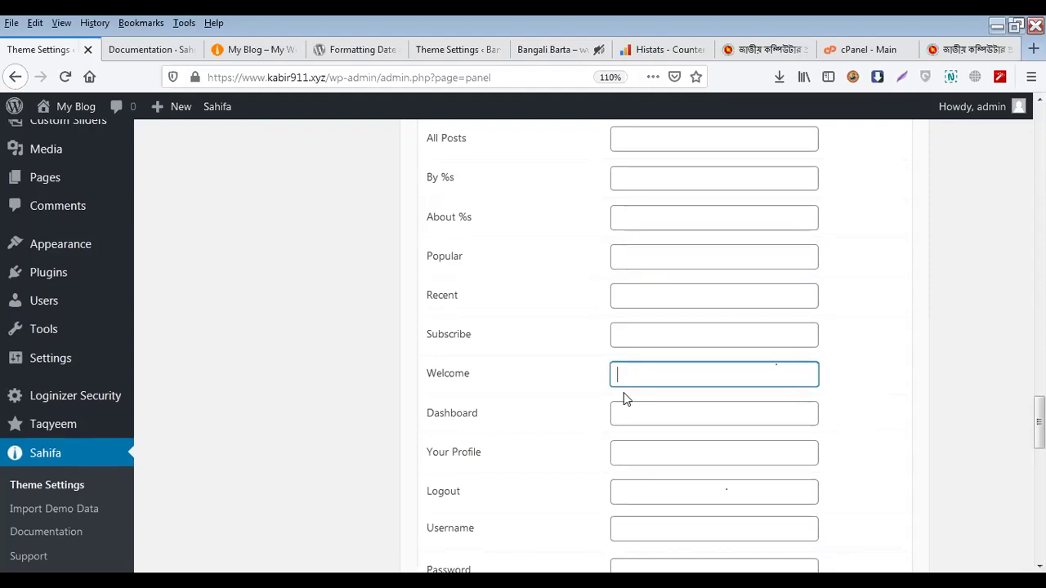
scroll(603, 342, down, 4)
scroll(554, 319, down, 4)
scroll(564, 310, up, 3)
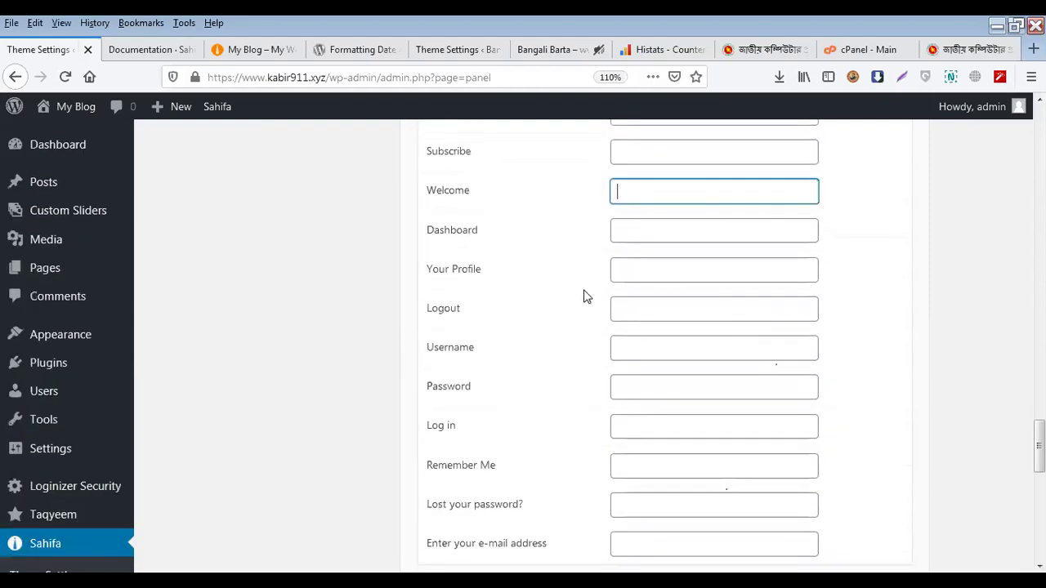
click(643, 276)
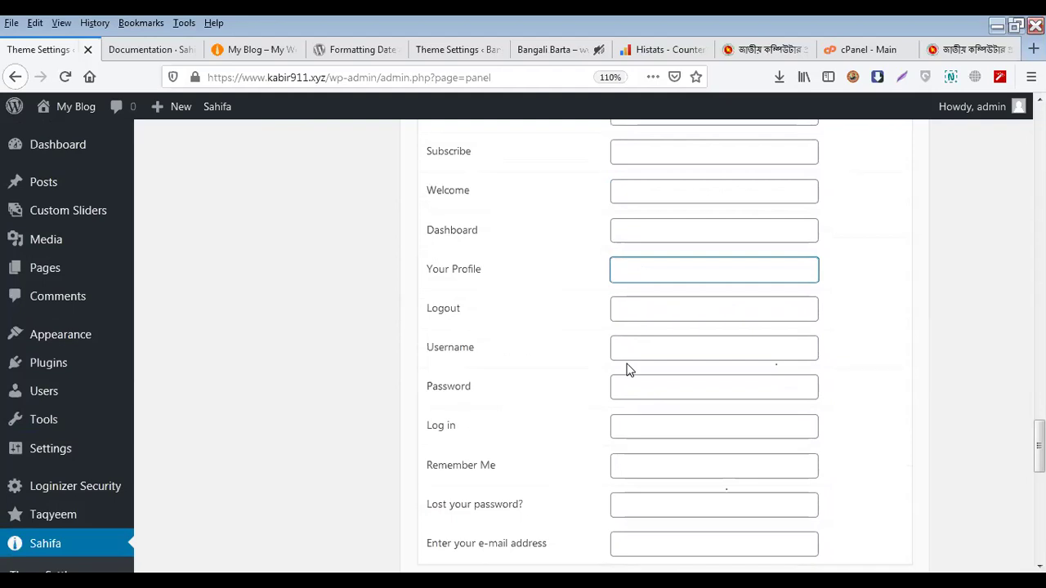
scroll(629, 369, down, 3)
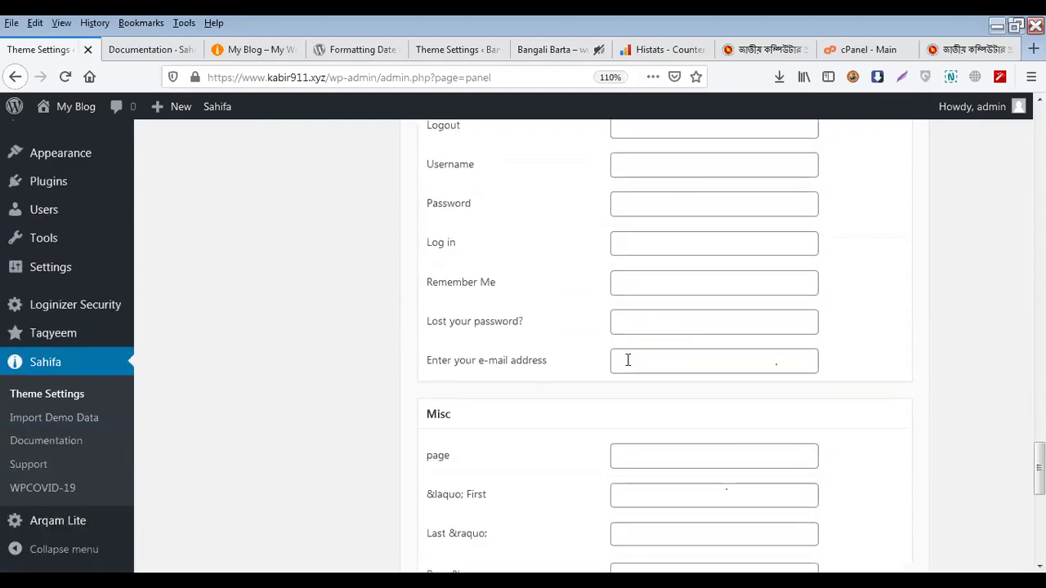
scroll(628, 362, up, 2)
Check the Log in, Remember Me, About the author and Home fields, then switch to nactar.gov.bd
click(635, 333)
scroll(652, 371, down, 2)
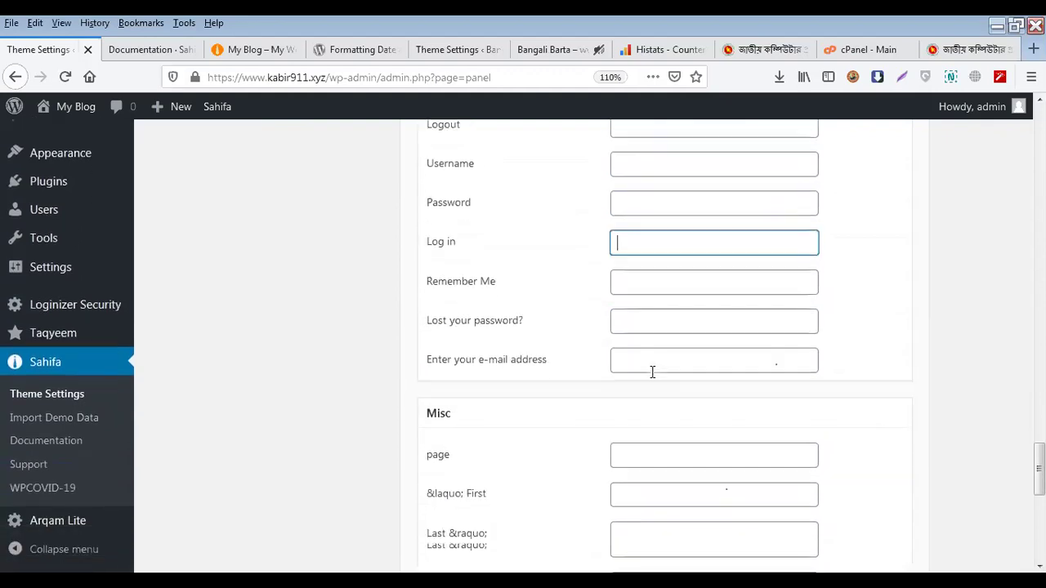
click(630, 285)
scroll(619, 439, down, 9)
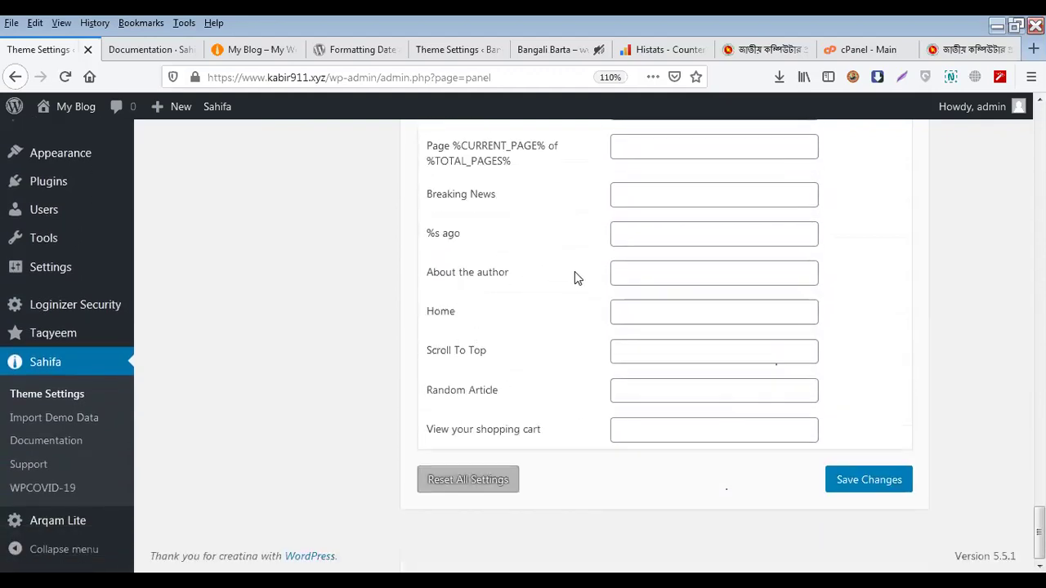
click(640, 272)
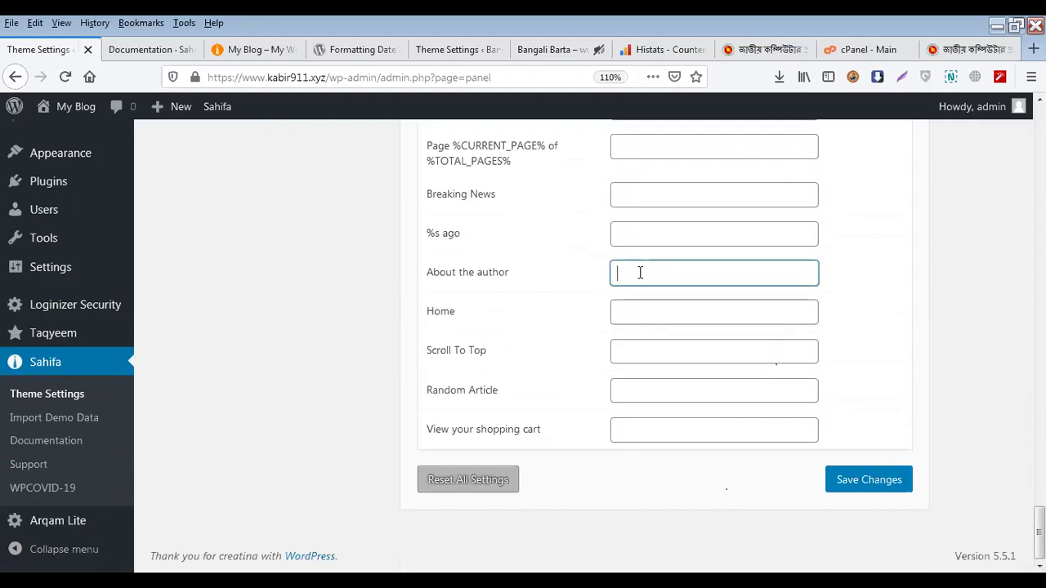
click(624, 311)
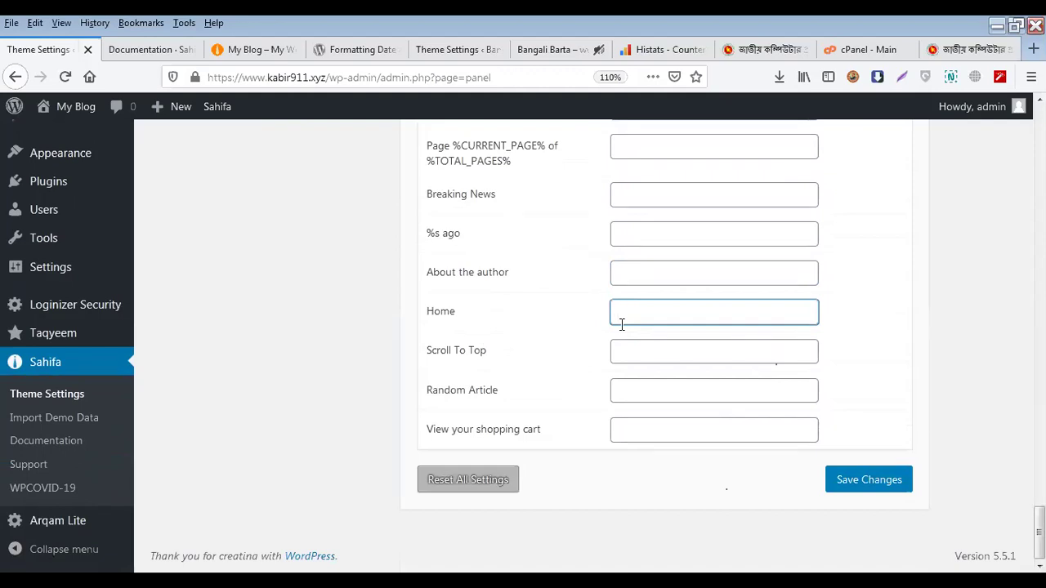
click(961, 49)
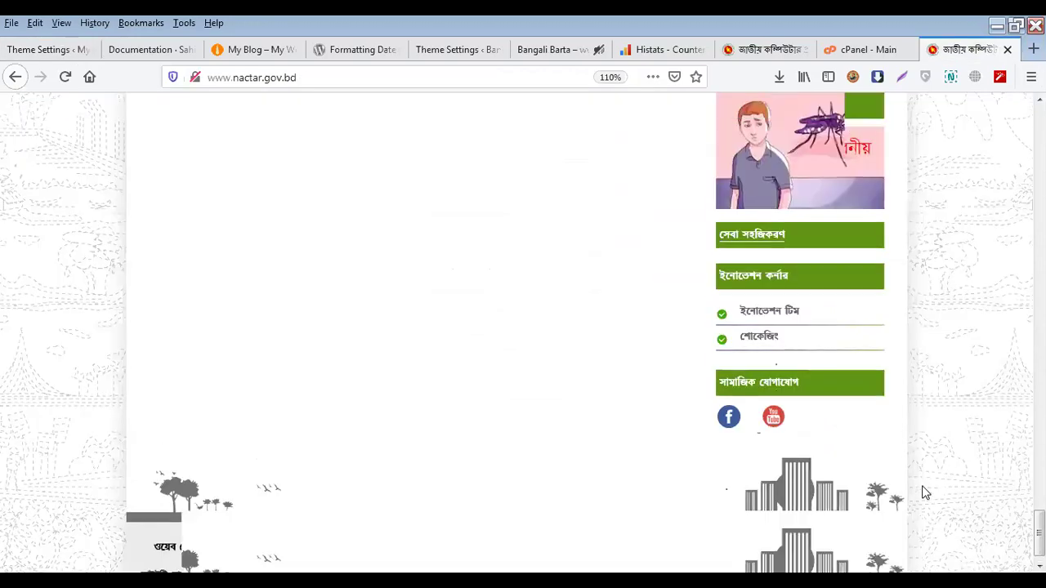
Scroll the nactar.gov.bd homepage, glance at both theme settings tabs, then show the Bangali Barta front page
scroll(924, 491, up, 10)
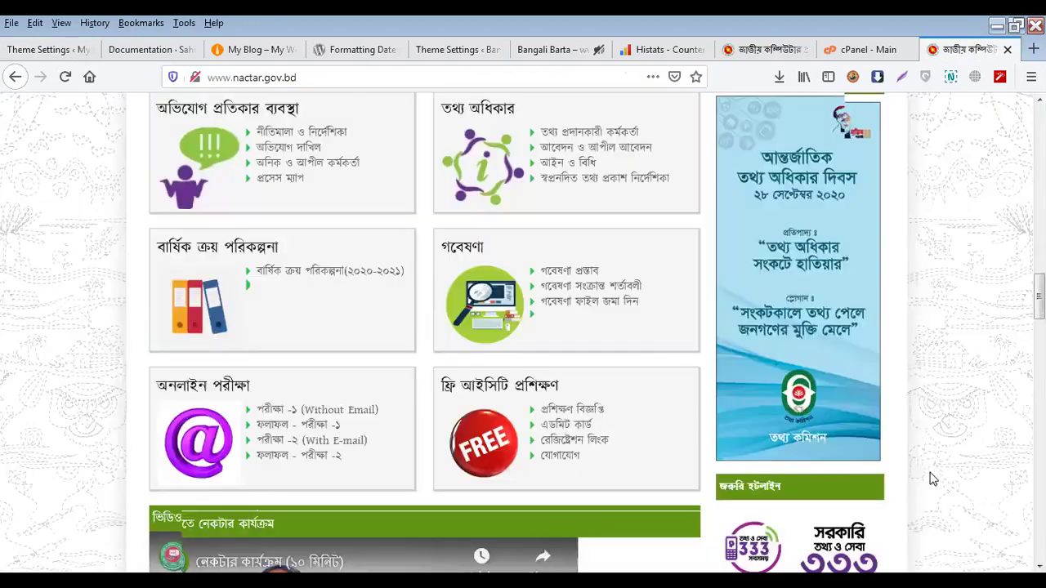
scroll(932, 479, up, 10)
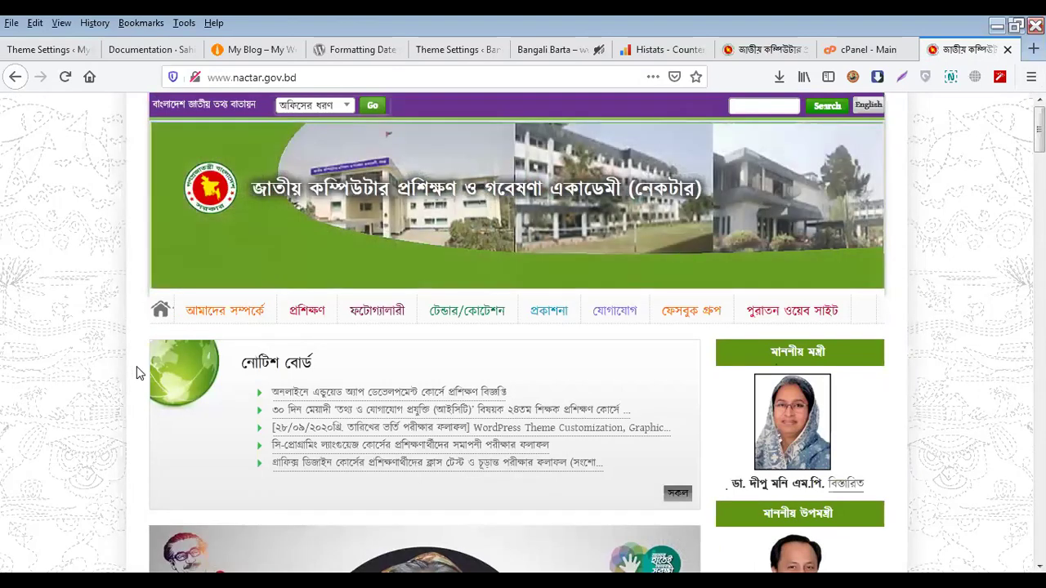
scroll(138, 373, down, 3)
scroll(137, 374, down, 5)
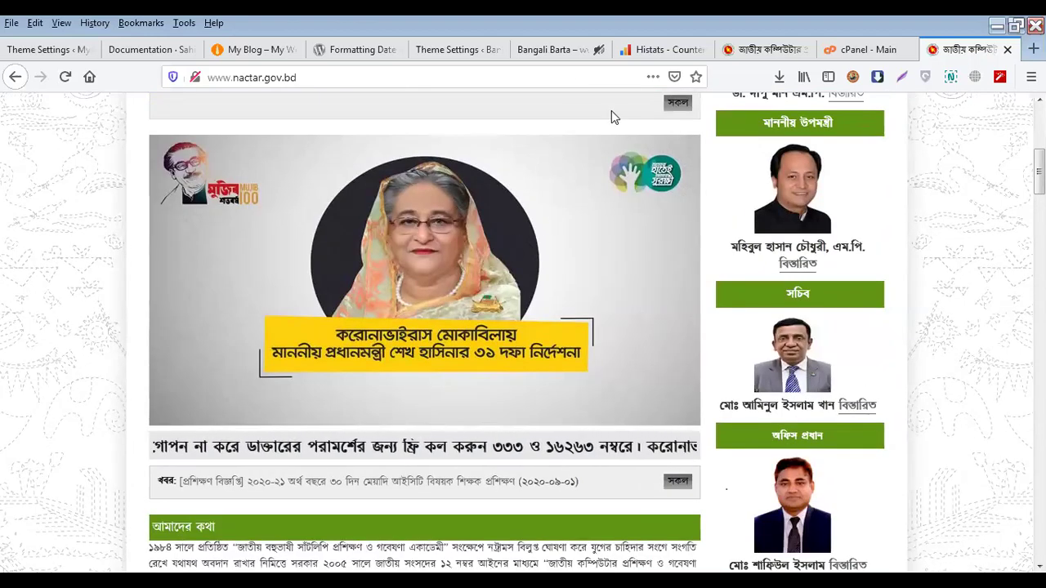
click(434, 50)
click(45, 49)
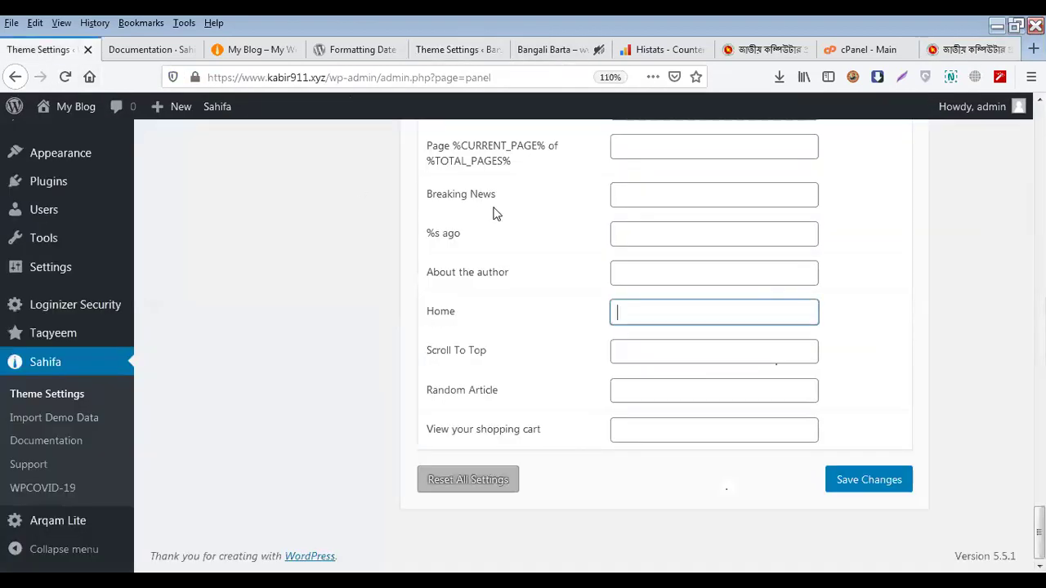
click(546, 49)
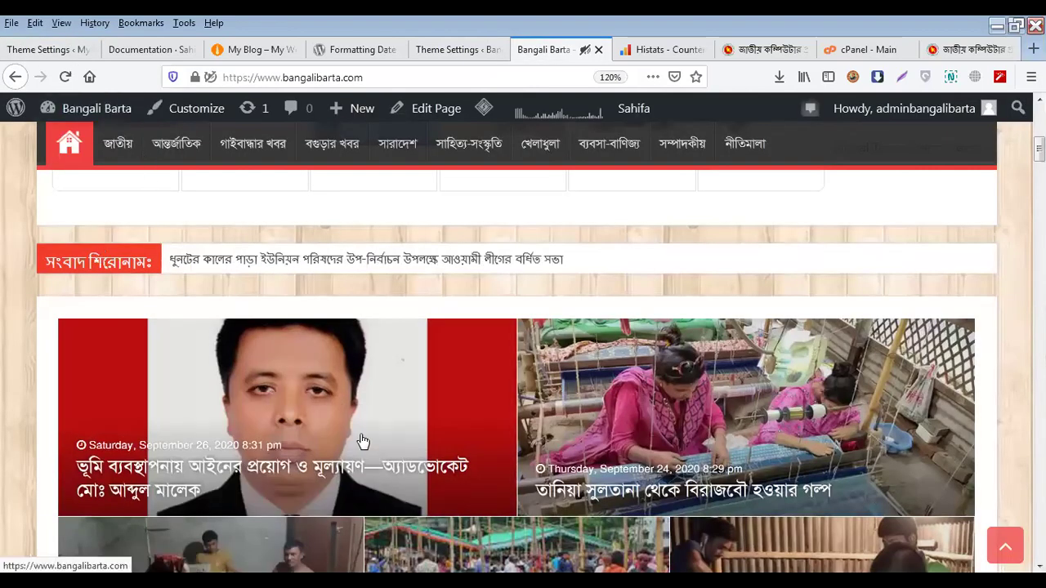
Read the lead Bangali Barta article down to its Leave a Reply form, then return to theme settings
click(406, 450)
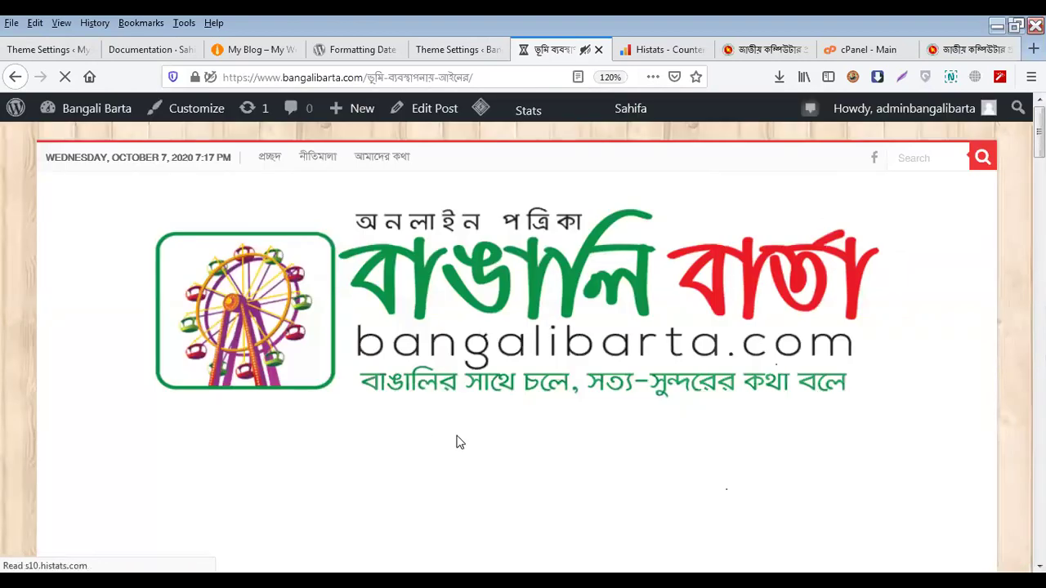
scroll(456, 436, down, 3)
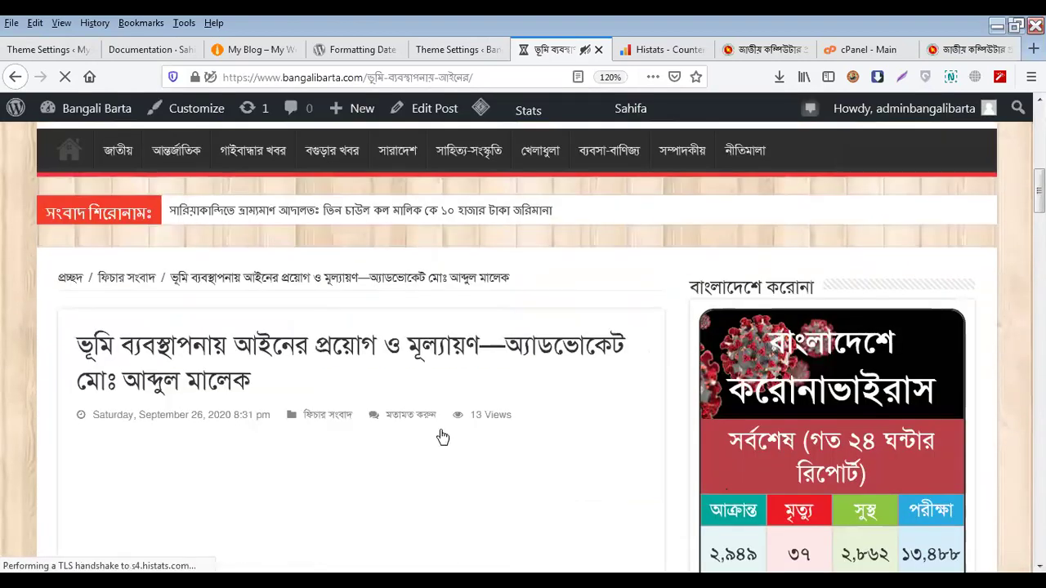
scroll(439, 432, down, 5)
scroll(441, 429, down, 12)
scroll(440, 431, down, 10)
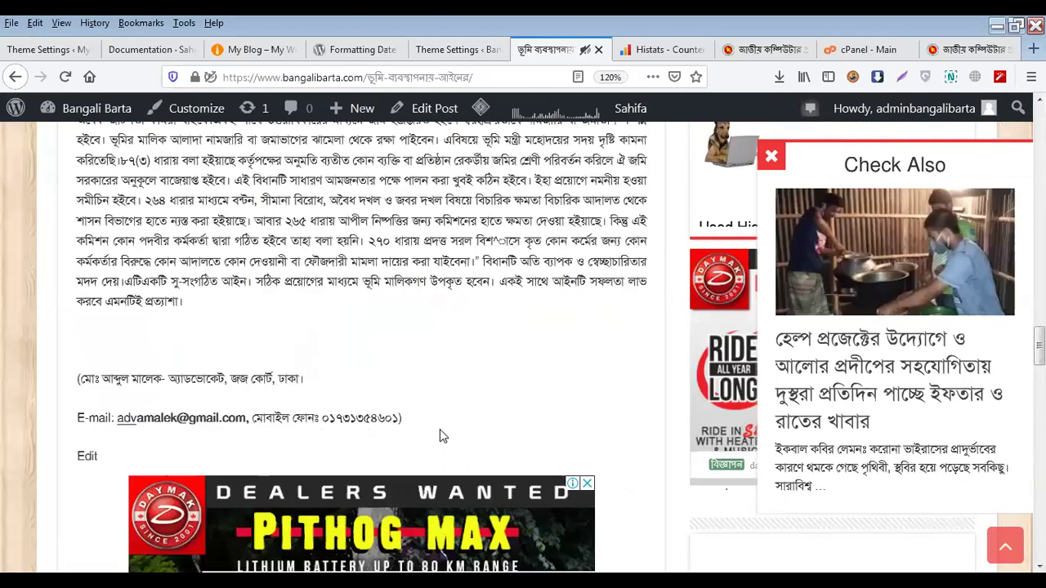
scroll(439, 429, down, 3)
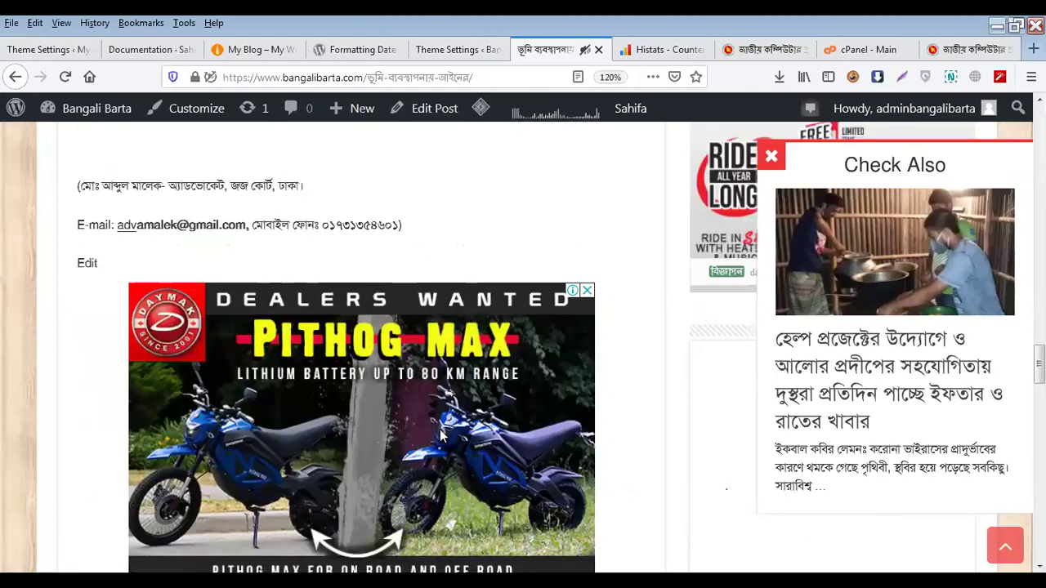
scroll(400, 423, down, 3)
scroll(397, 422, down, 3)
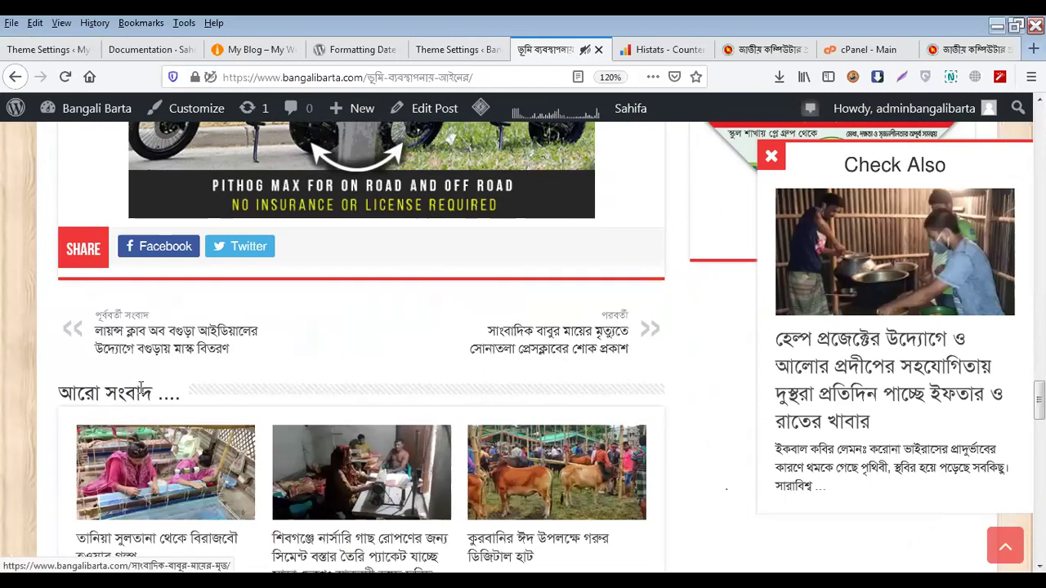
scroll(141, 378, down, 5)
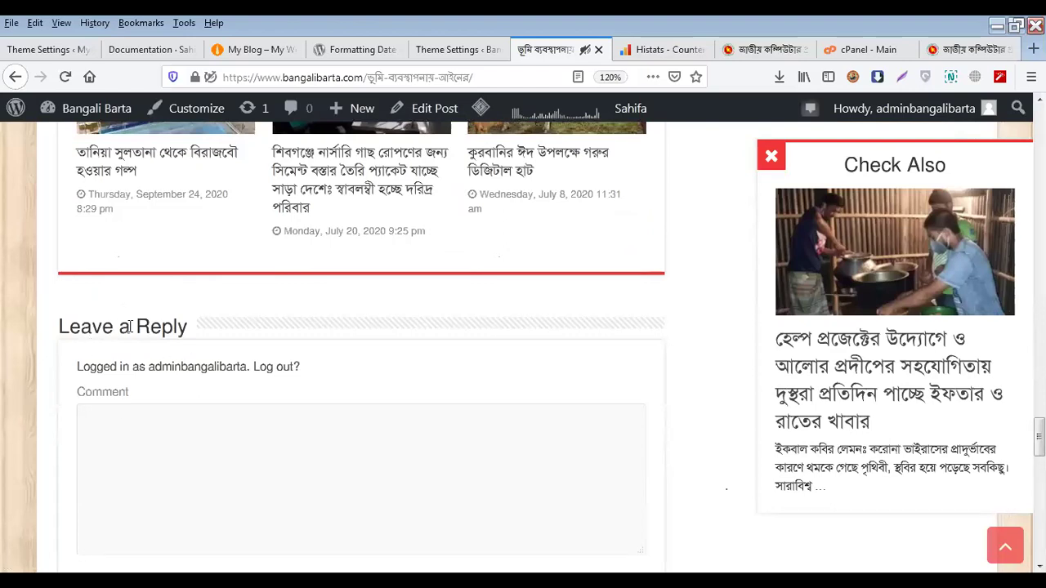
triple_click(122, 327)
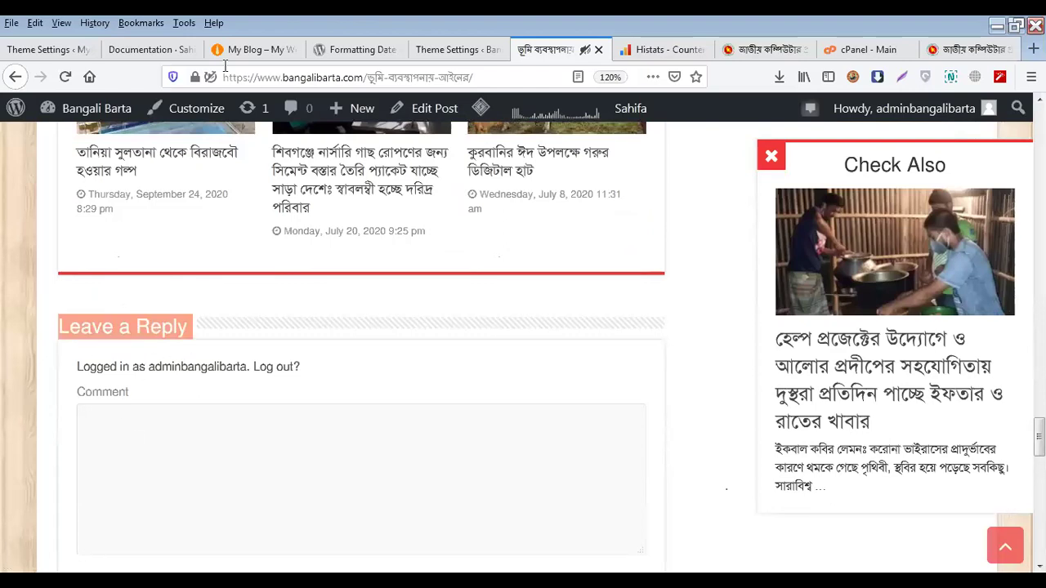
click(49, 50)
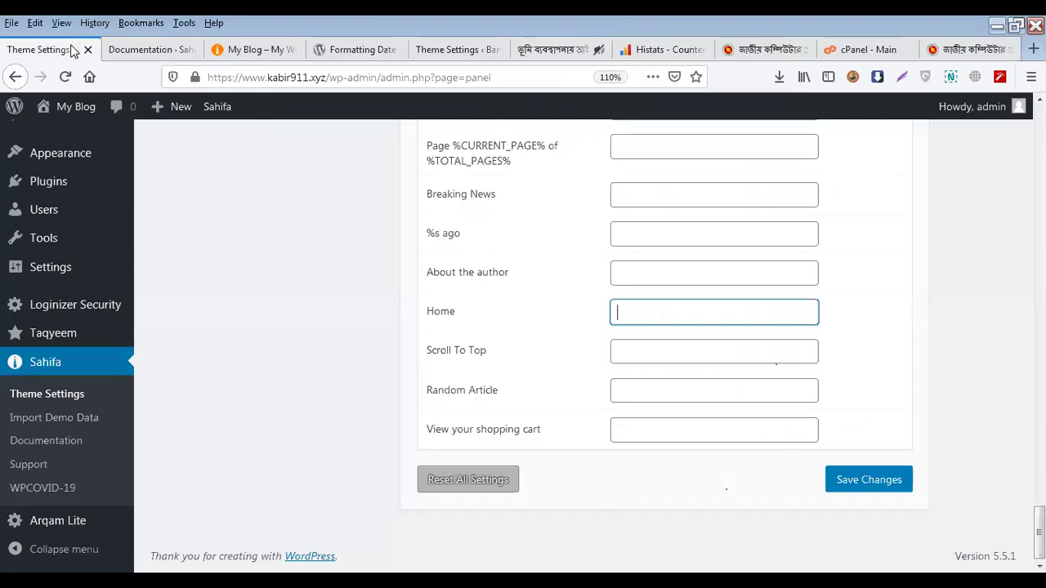
scroll(564, 424, up, 20)
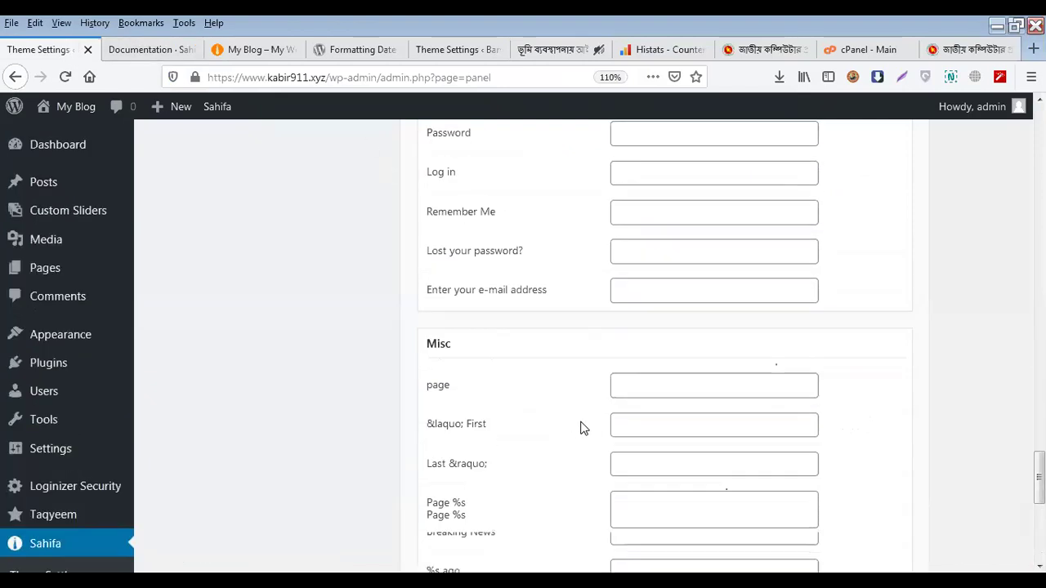
scroll(596, 428, up, 5)
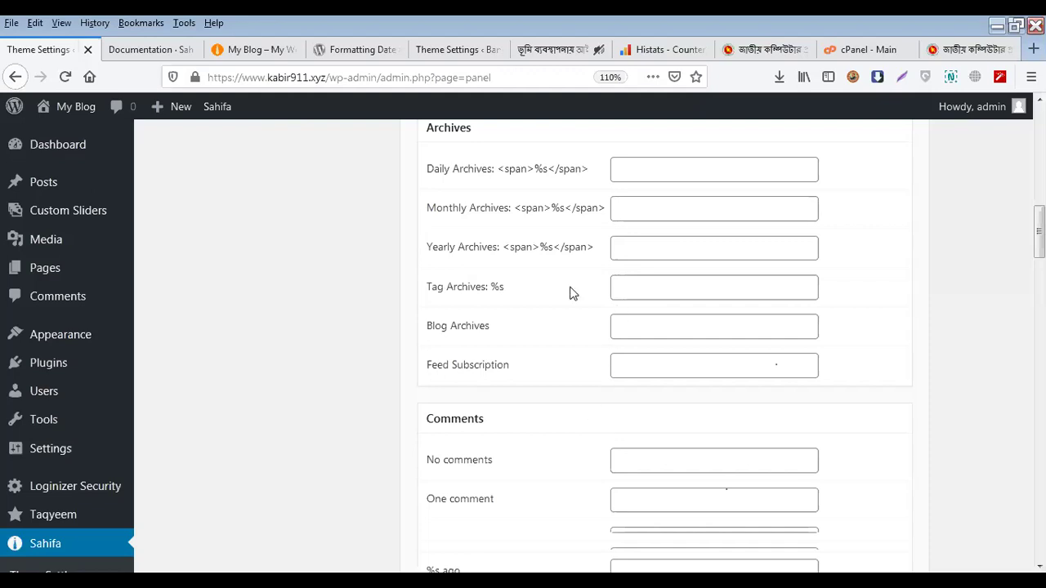
scroll(514, 413, up, 8)
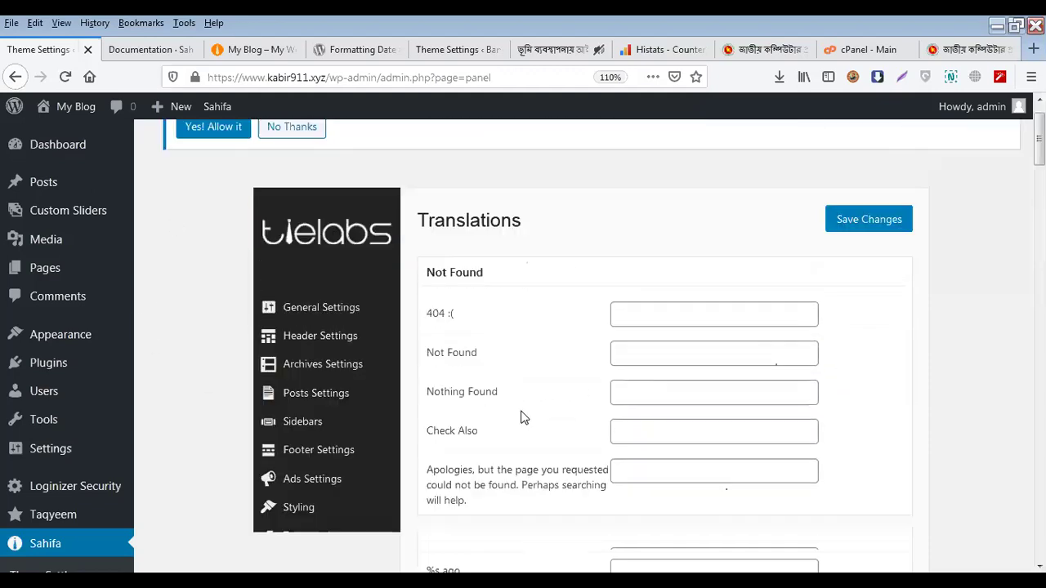
scroll(518, 391, down, 3)
Open the Sahifa Social Networking panel, then switch to nactar.gov.bd and scroll its page
click(327, 321)
scroll(613, 382, up, 3)
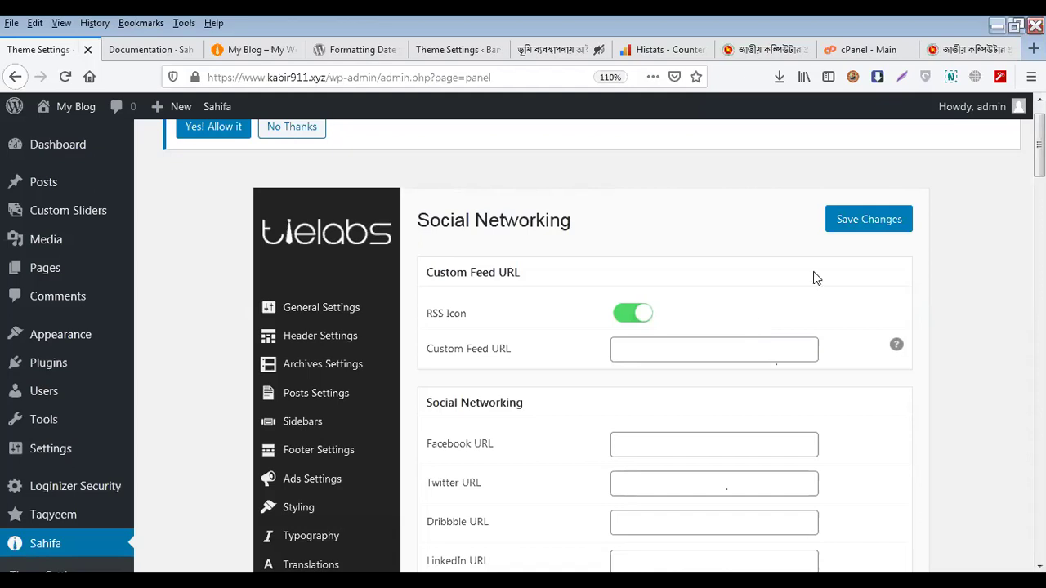
click(958, 49)
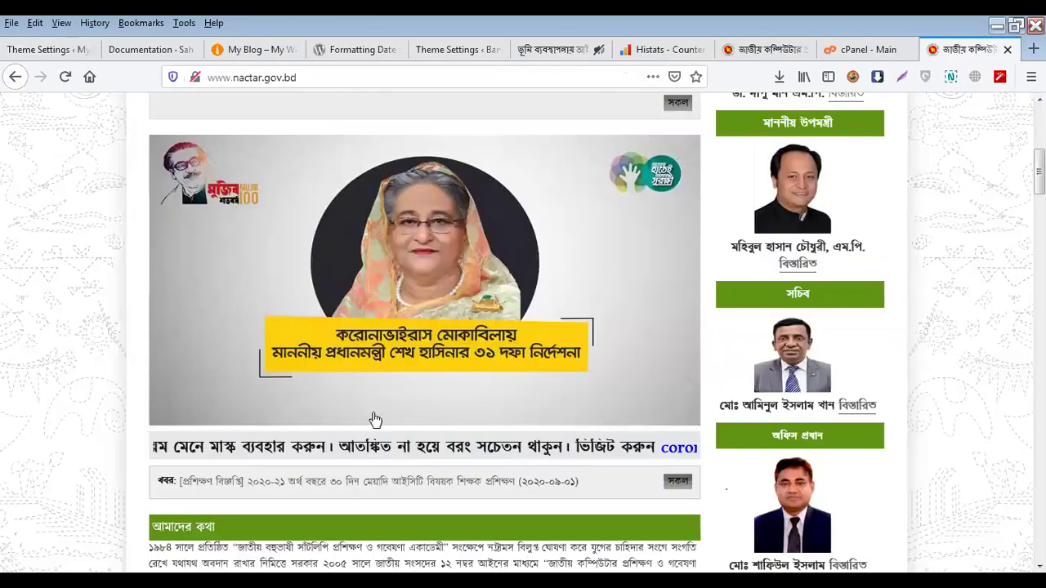
scroll(375, 415, down, 7)
scroll(378, 423, up, 2)
Open the NACTAR course page and load nactar.org in a new tab
scroll(378, 423, up, 1)
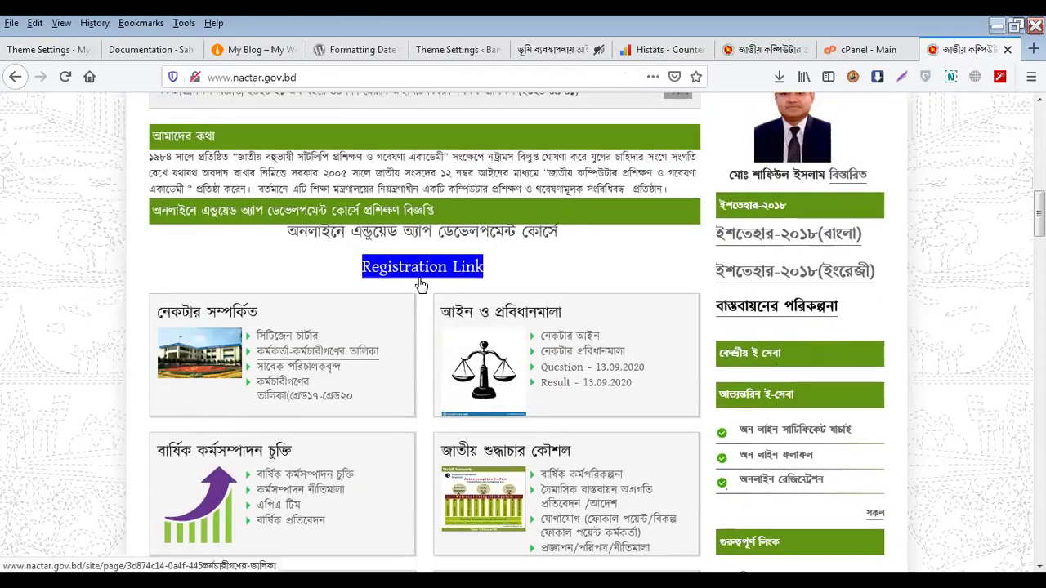
click(434, 325)
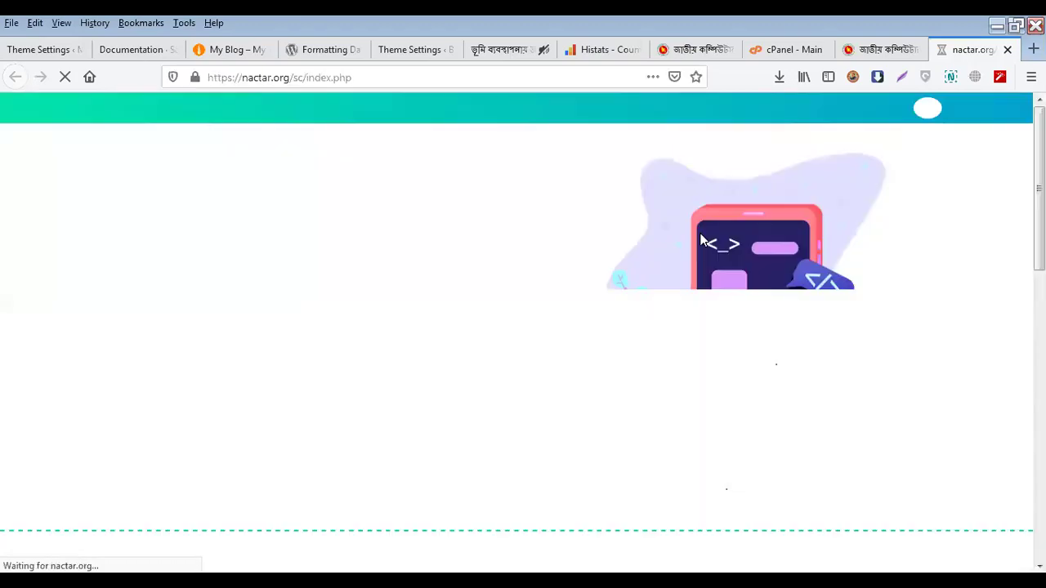
key(ctrl+t)
text(nactar.org)
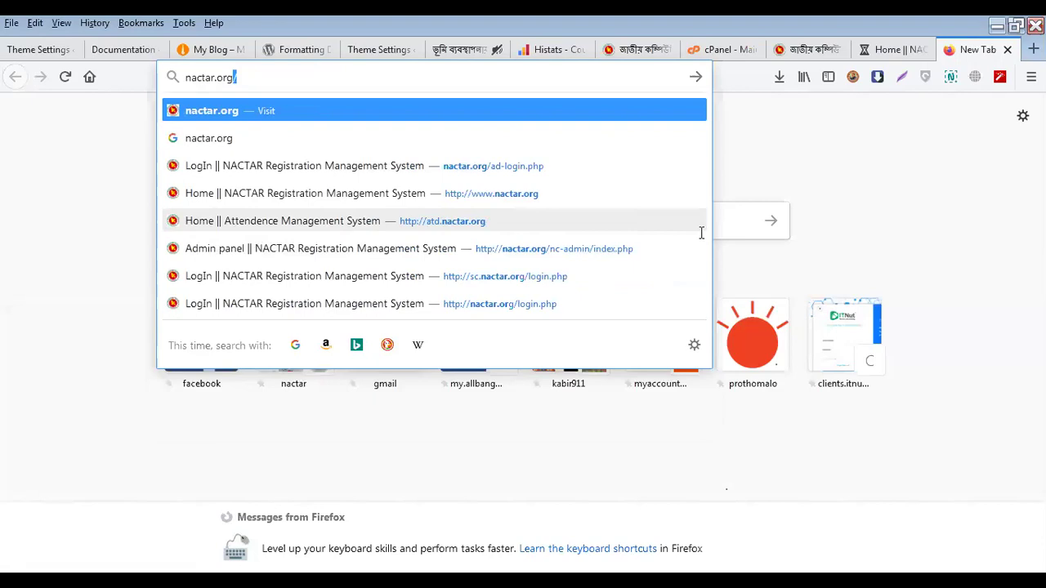
key(Return)
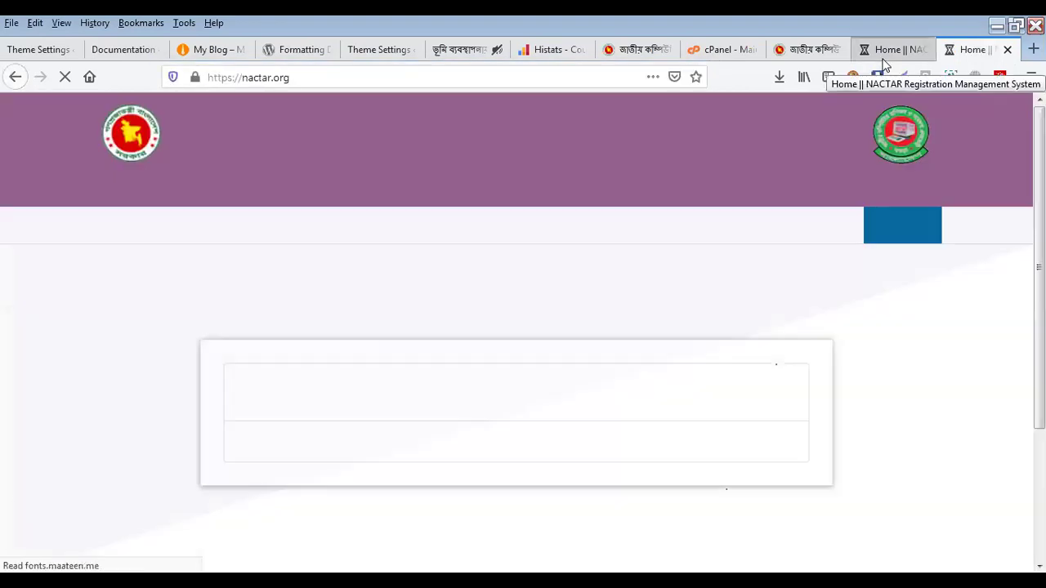
Review the NACTAR course listing page and select its course section heading
scroll(421, 401, down, 3)
scroll(392, 368, up, 2)
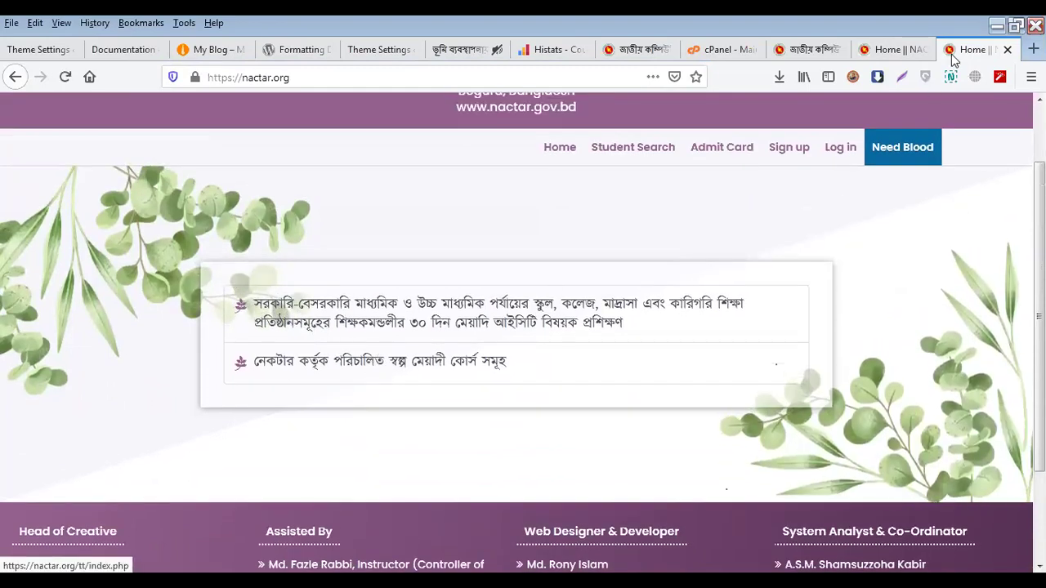
click(913, 51)
scroll(497, 358, down, 3)
scroll(497, 356, down, 3)
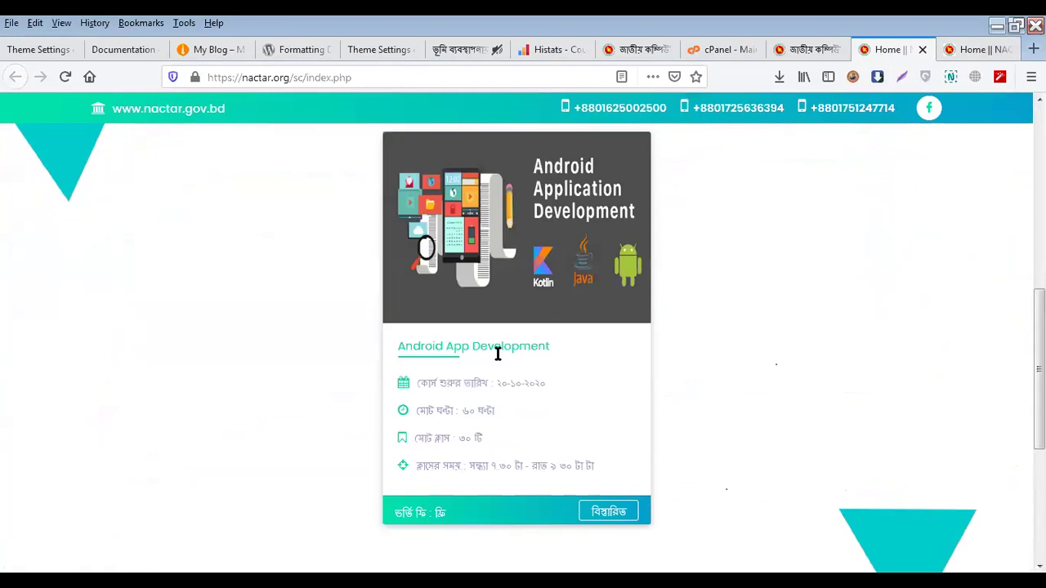
scroll(491, 343, up, 3)
triple_click(472, 294)
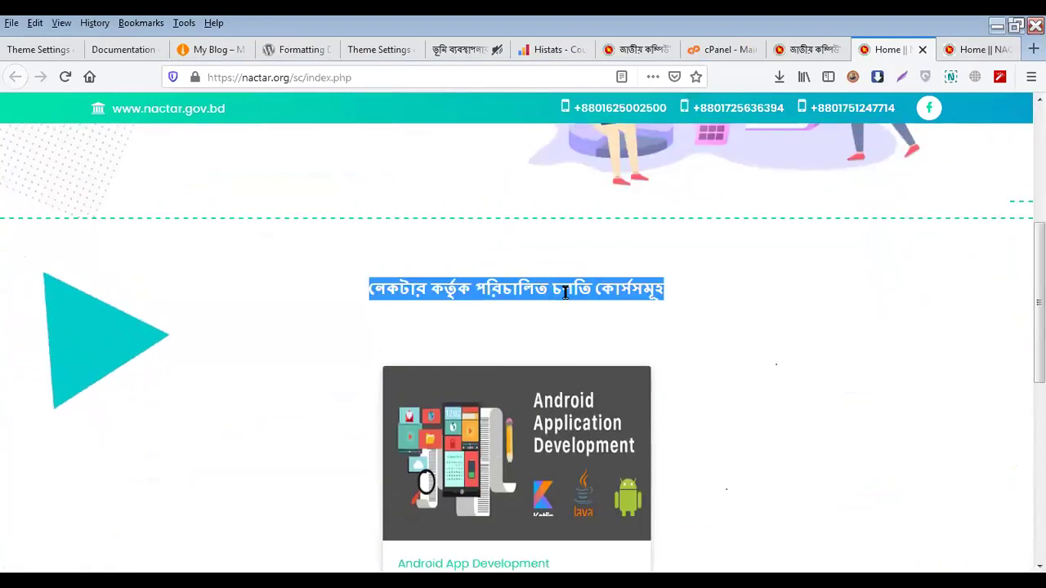
View the 30-day teachers' ICT training course page on nactar.org, then return to the Bangali Barta article
click(967, 50)
click(967, 51)
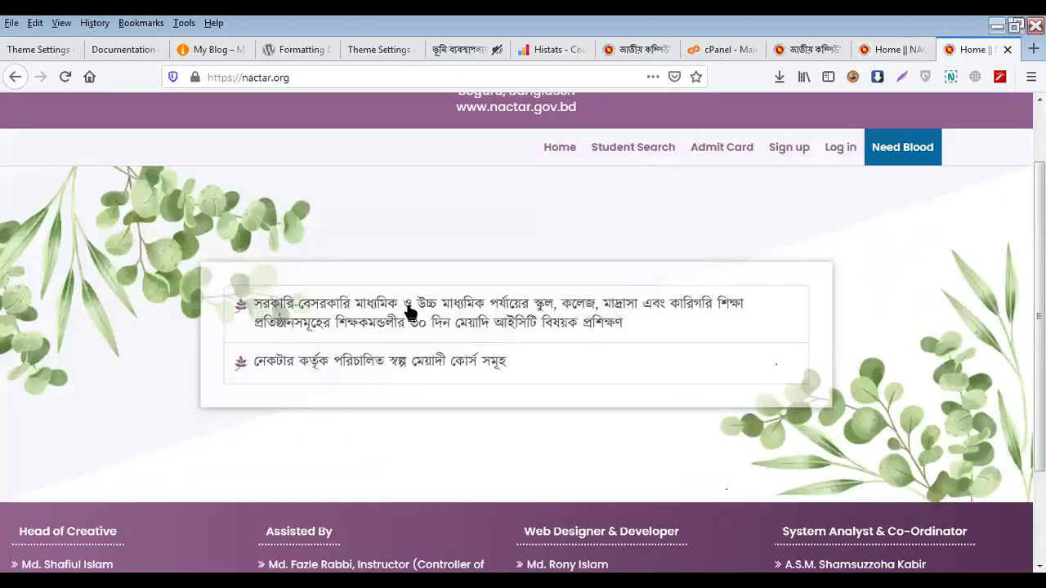
click(455, 325)
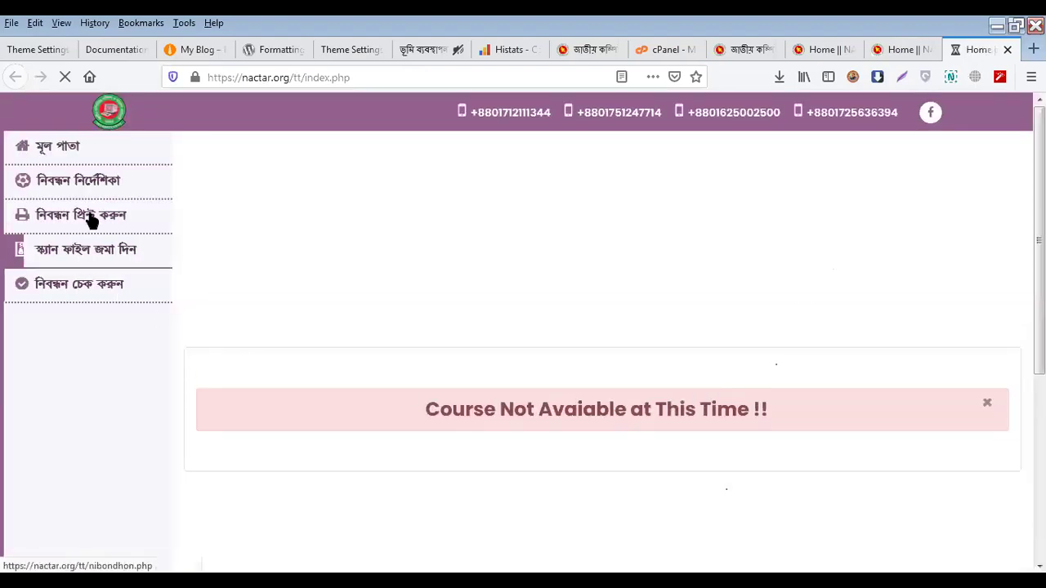
scroll(632, 453, down, 3)
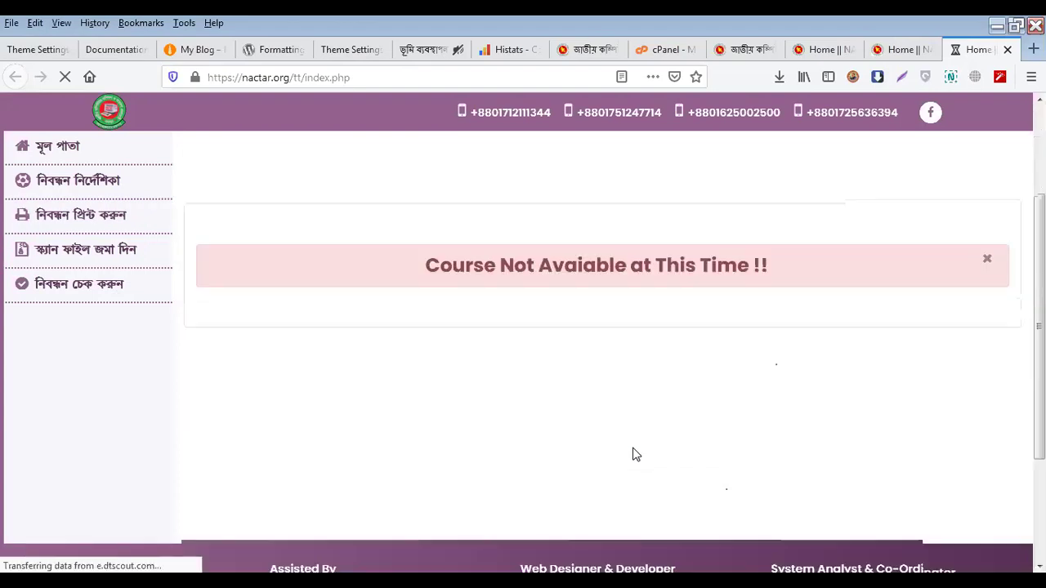
click(900, 51)
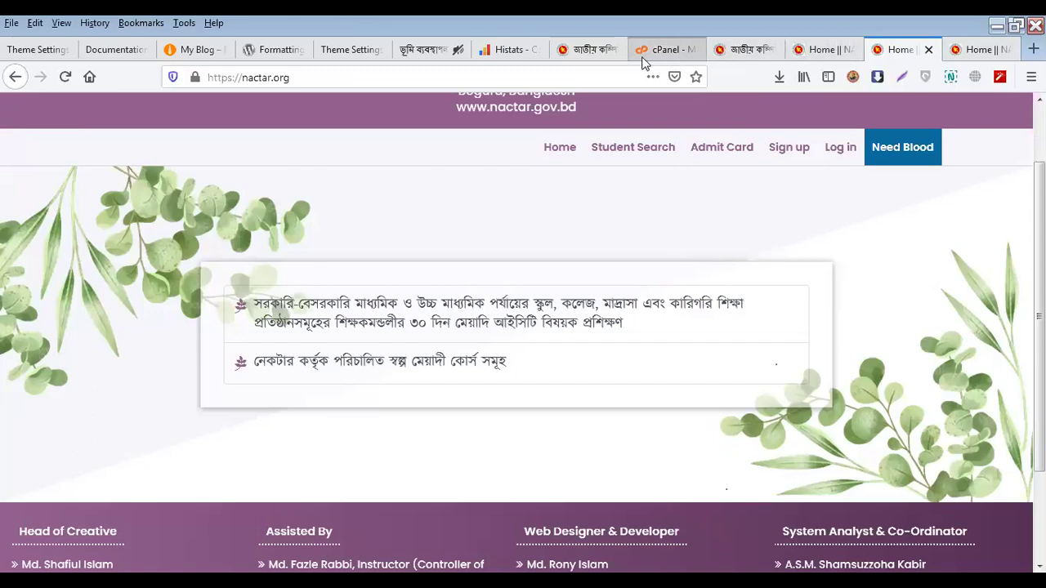
click(412, 50)
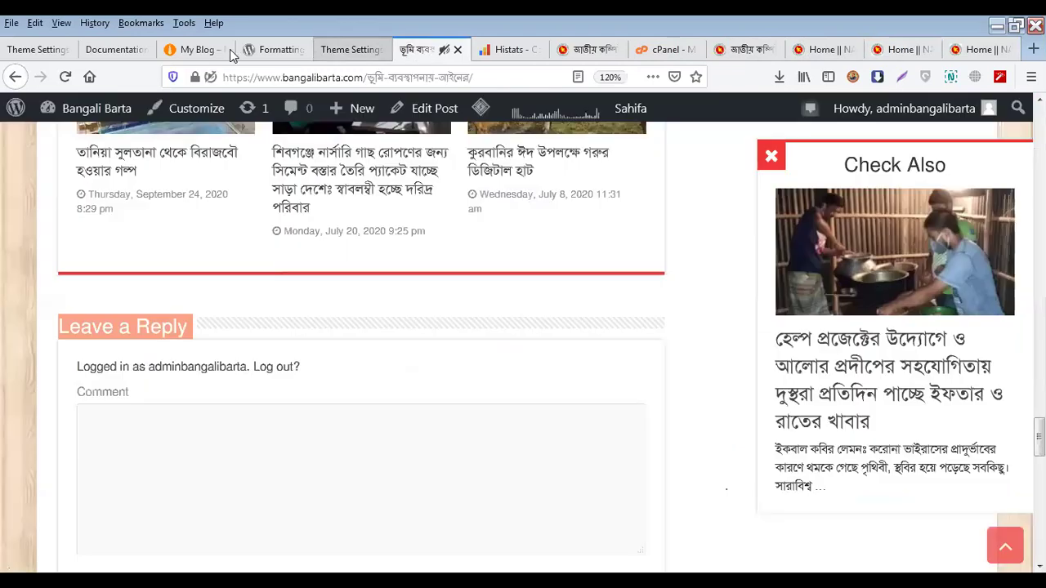
Scroll through the My Blog Sahifa theme settings page
click(31, 51)
scroll(479, 406, up, 3)
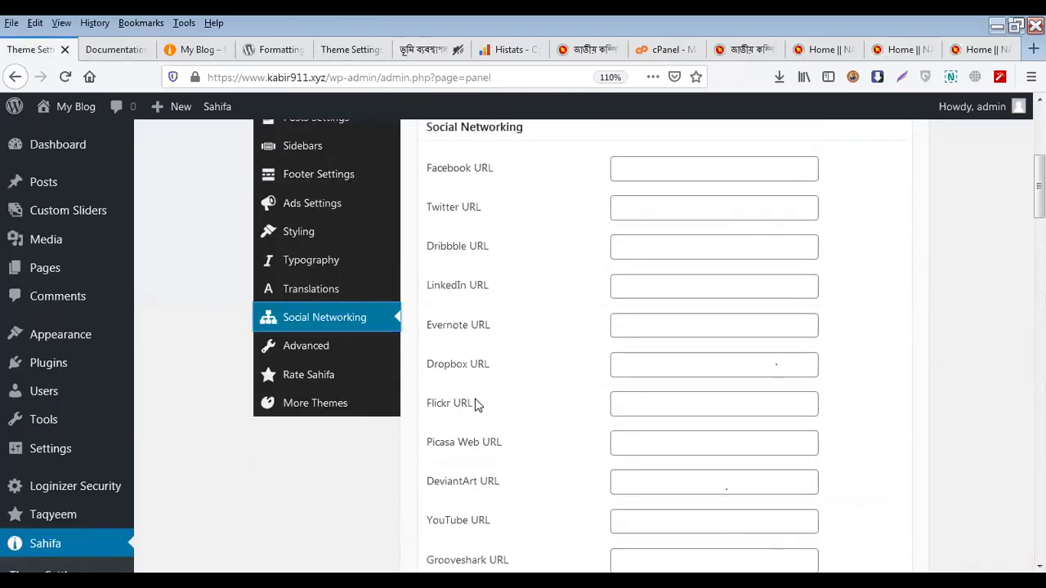
scroll(478, 405, down, 2)
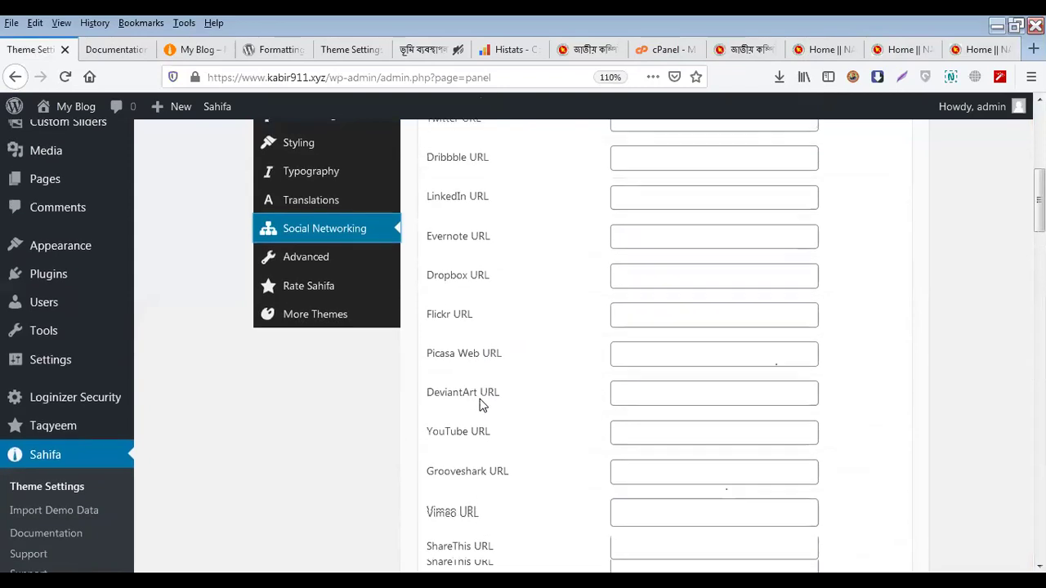
scroll(480, 405, up, 4)
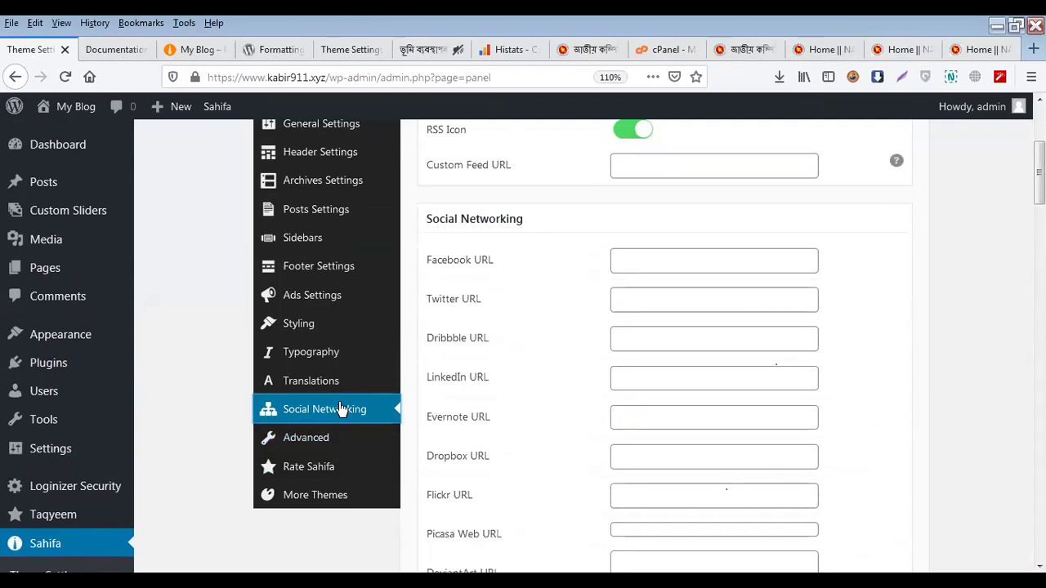
scroll(346, 442, up, 4)
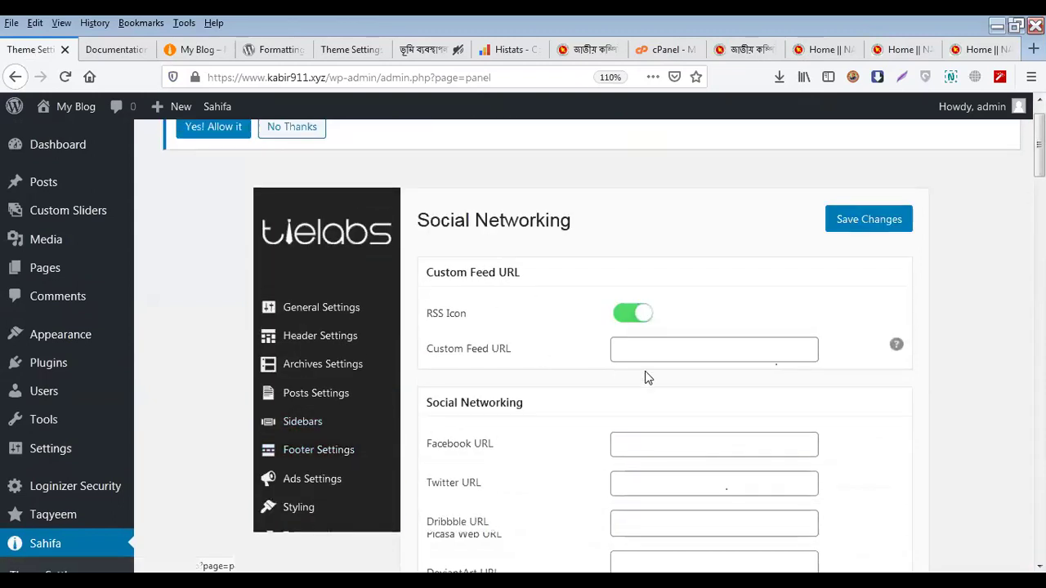
scroll(646, 376, down, 4)
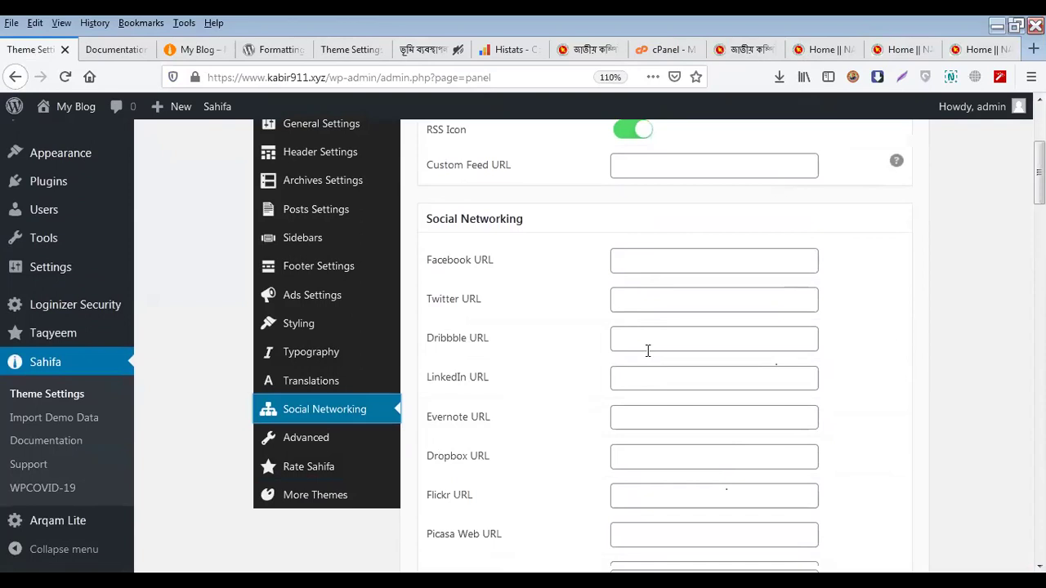
scroll(646, 351, down, 12)
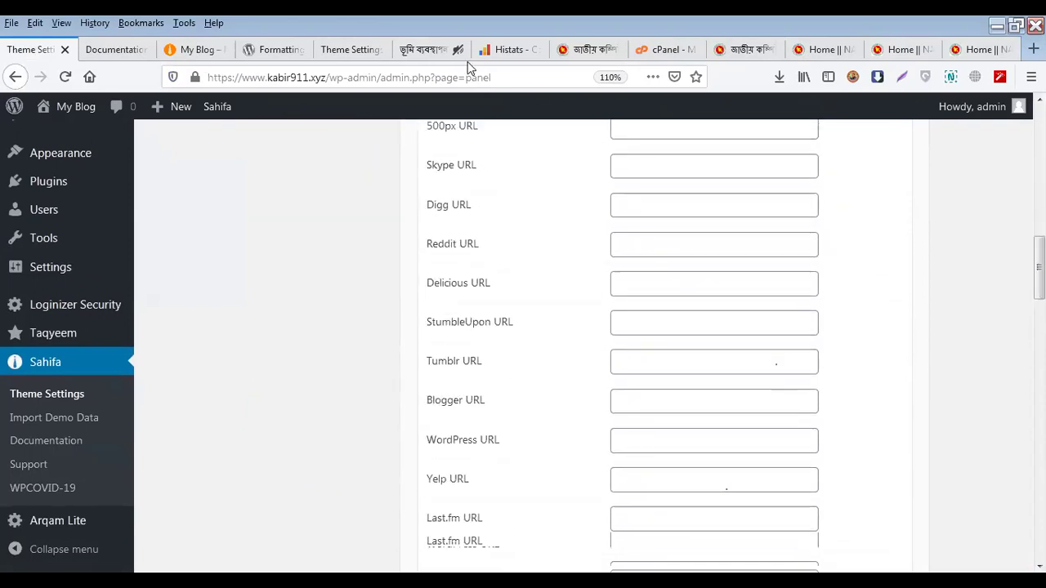
Open Bangali Barta's Sahifa settings, view My Blog's Advanced settings, then return to Bangali Barta's
click(429, 51)
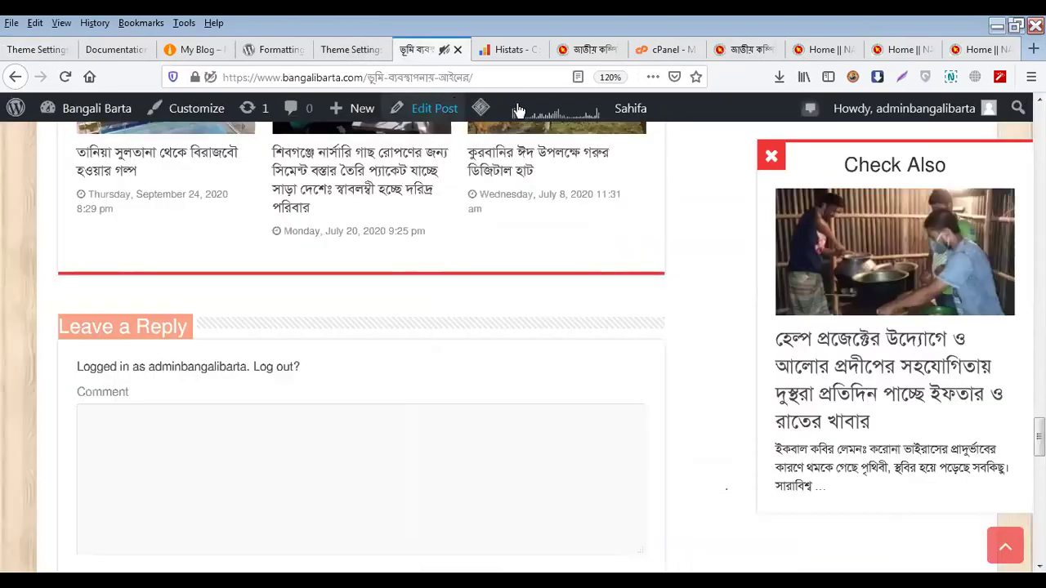
click(629, 108)
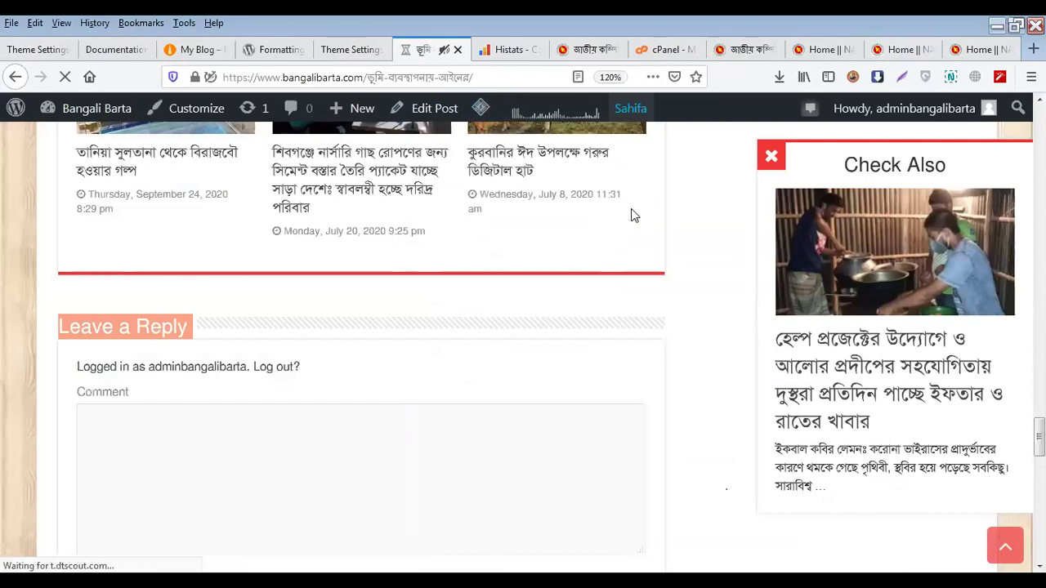
click(47, 50)
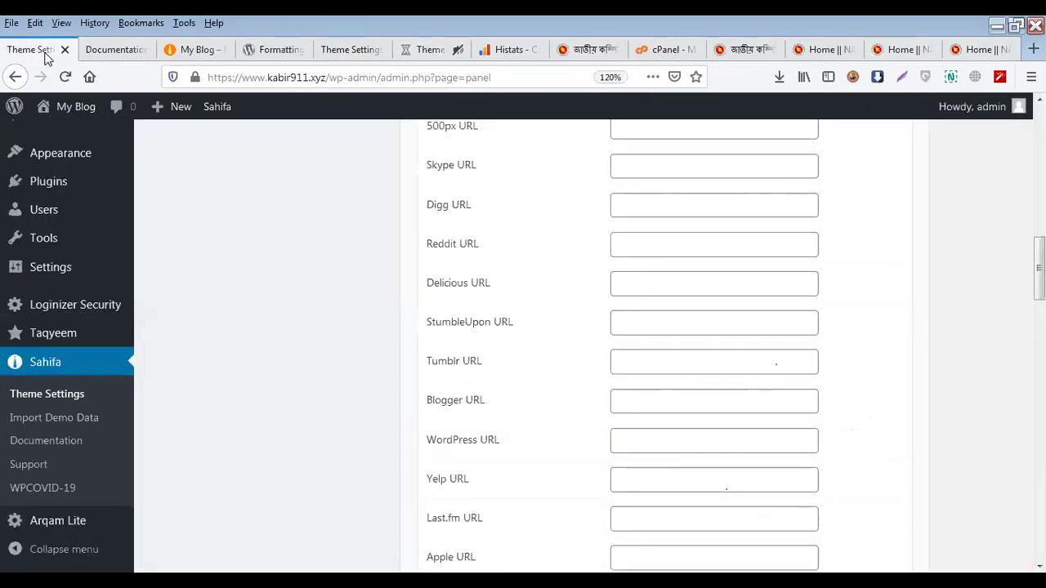
scroll(670, 335, up, 4)
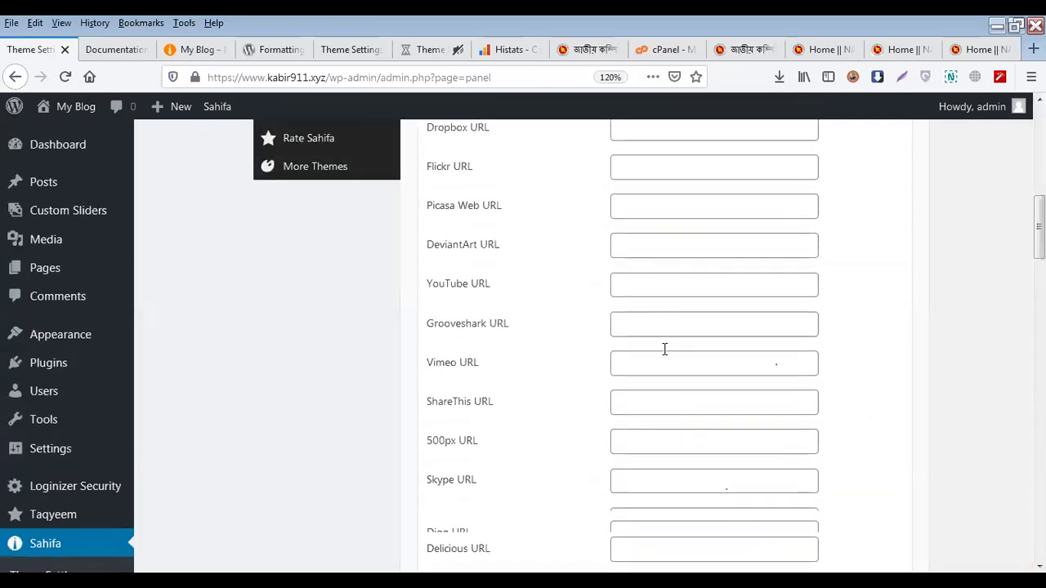
scroll(665, 349, up, 4)
click(314, 450)
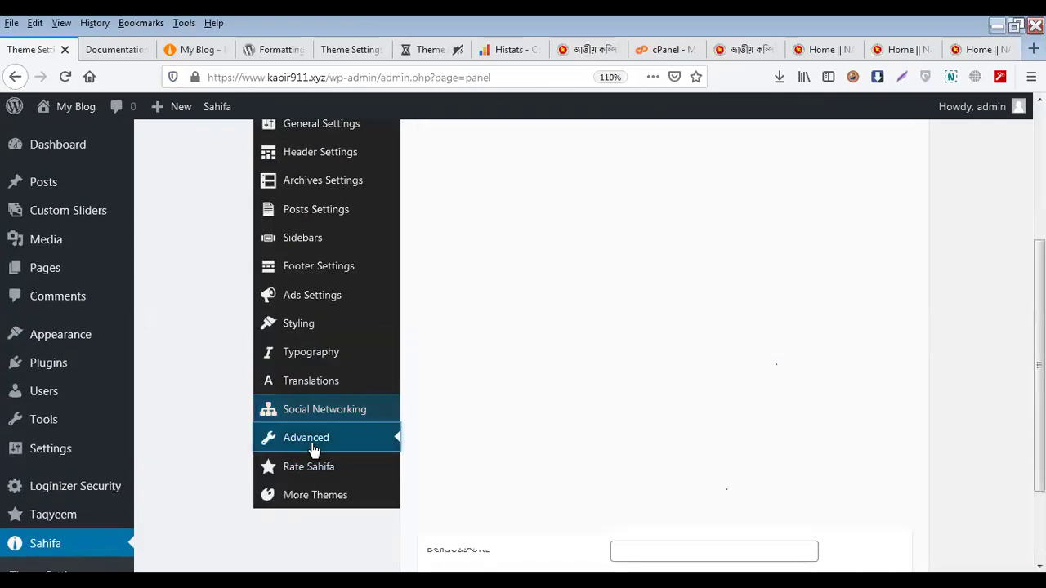
click(431, 51)
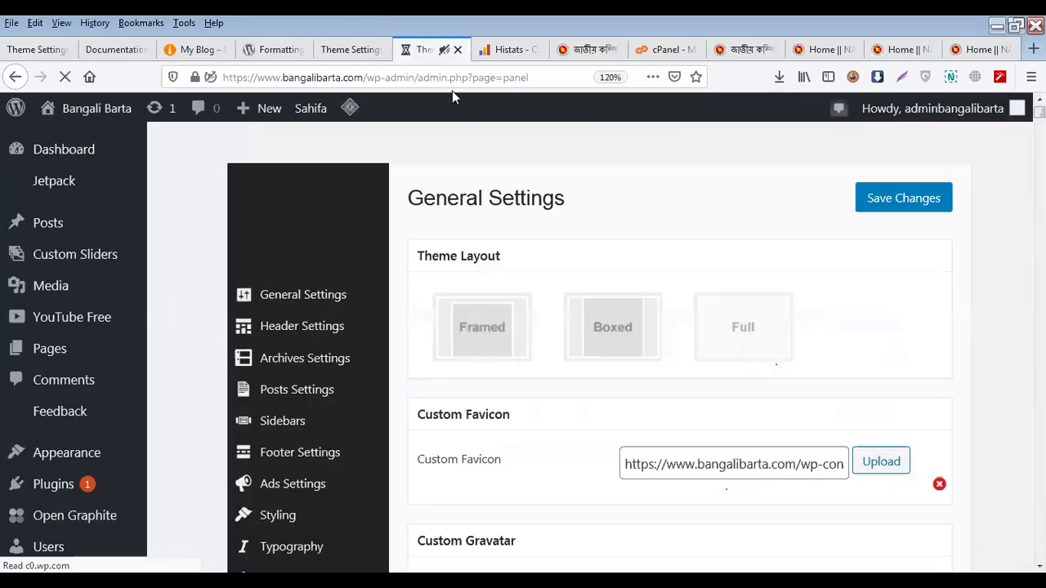
Review Bangali Barta's Sahifa Advanced settings down to the WordPress Login page Logo, then return to My Blog
scroll(311, 400, down, 3)
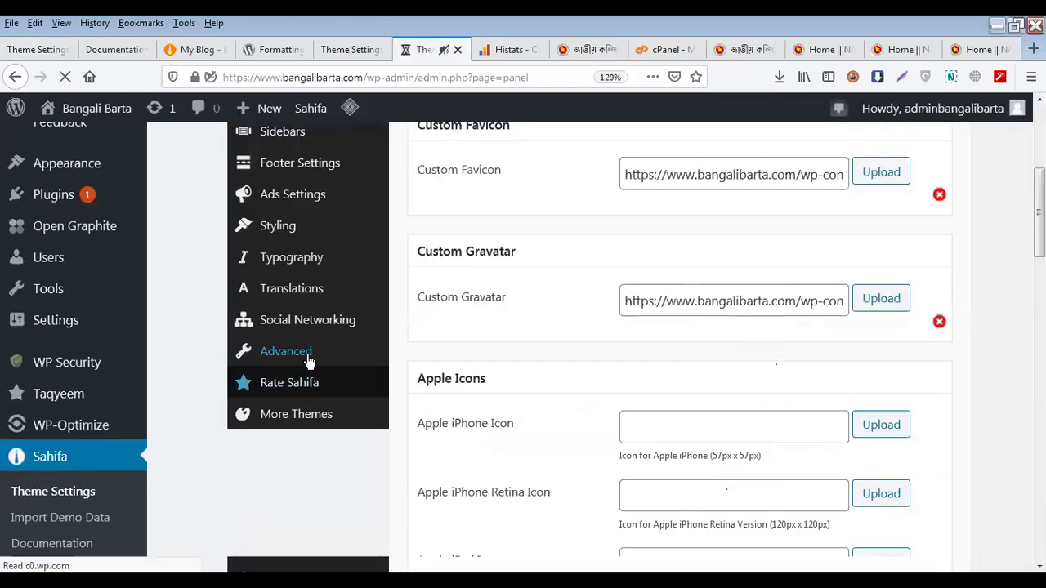
click(307, 361)
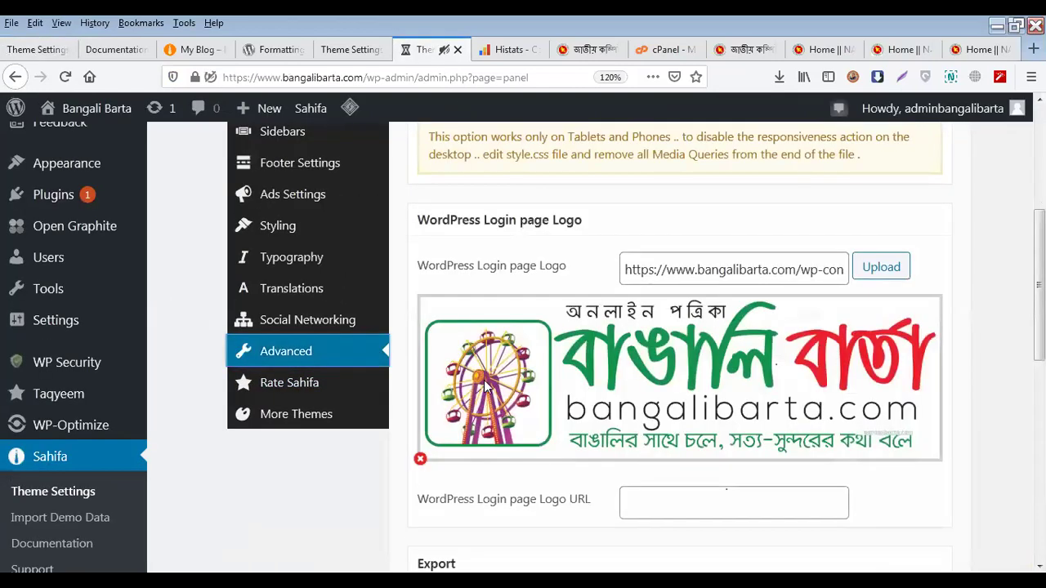
scroll(487, 380, up, 4)
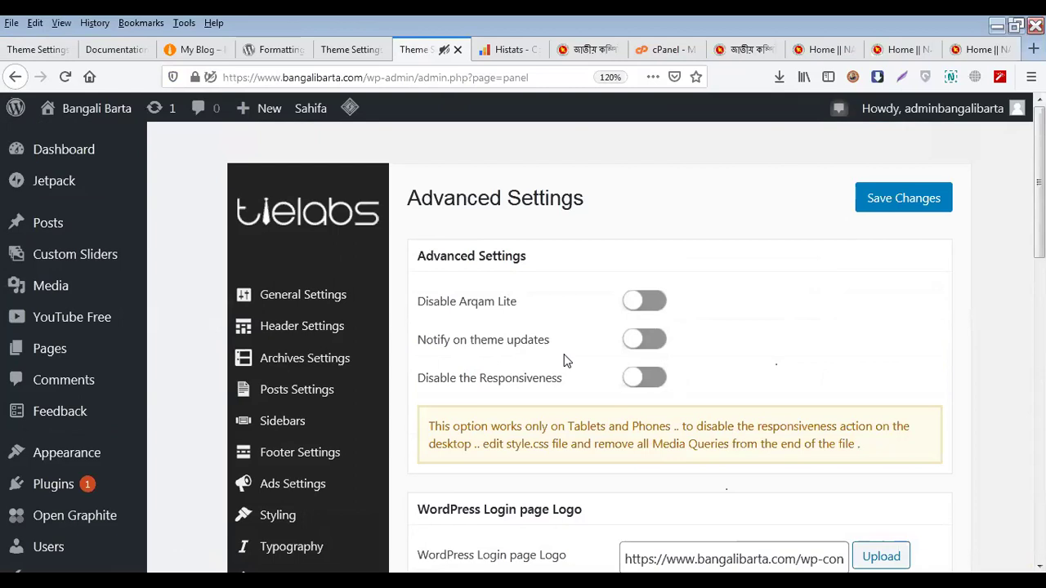
scroll(563, 362, down, 5)
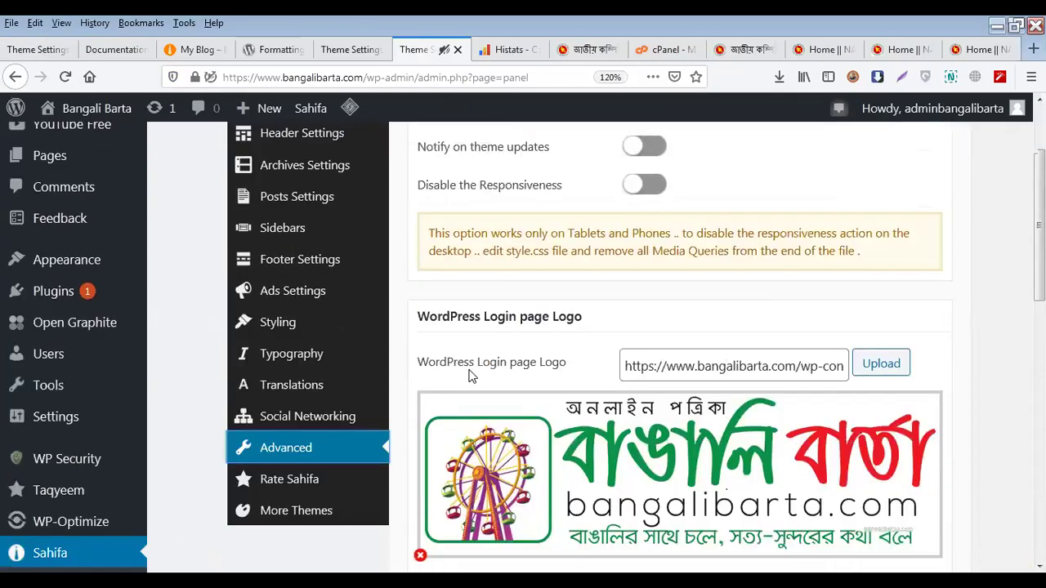
scroll(421, 379, up, 4)
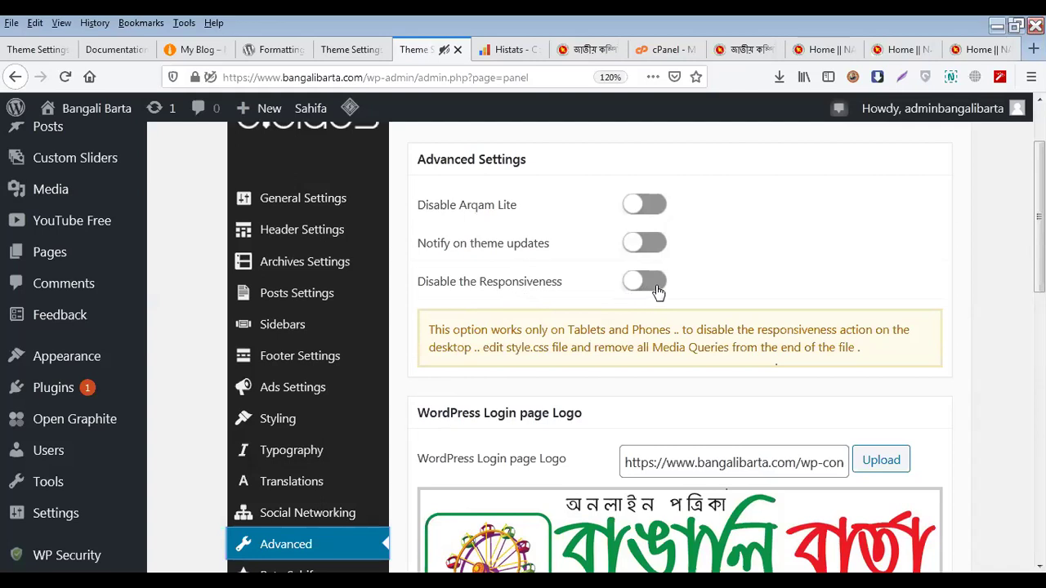
scroll(658, 294, down, 2)
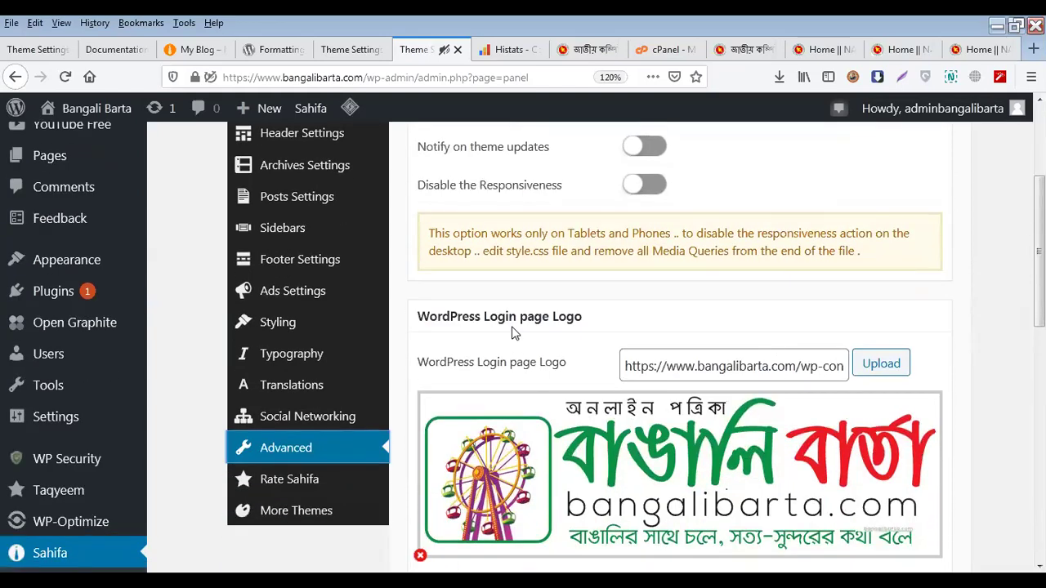
scroll(543, 347, down, 2)
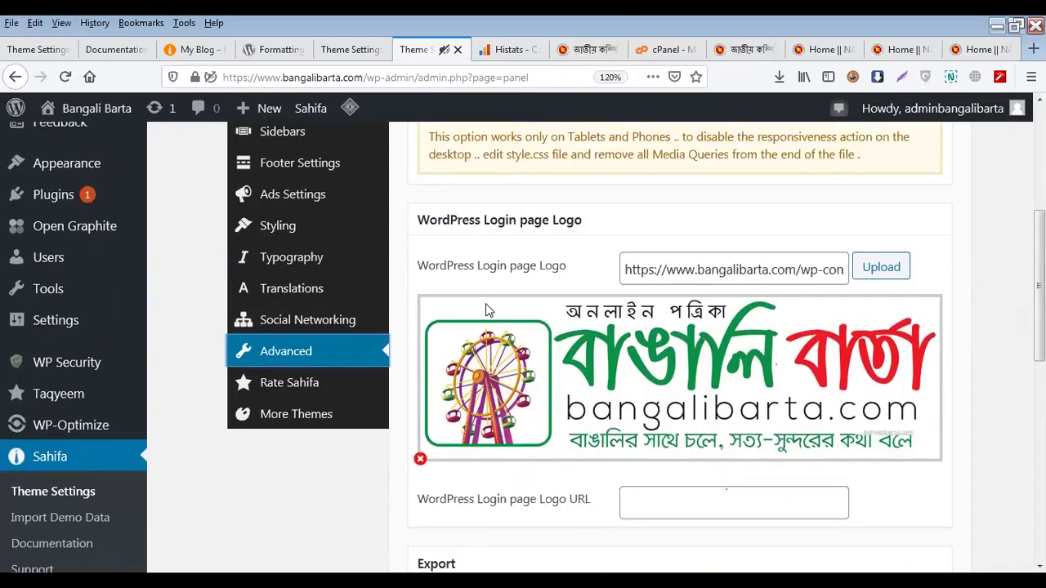
click(21, 51)
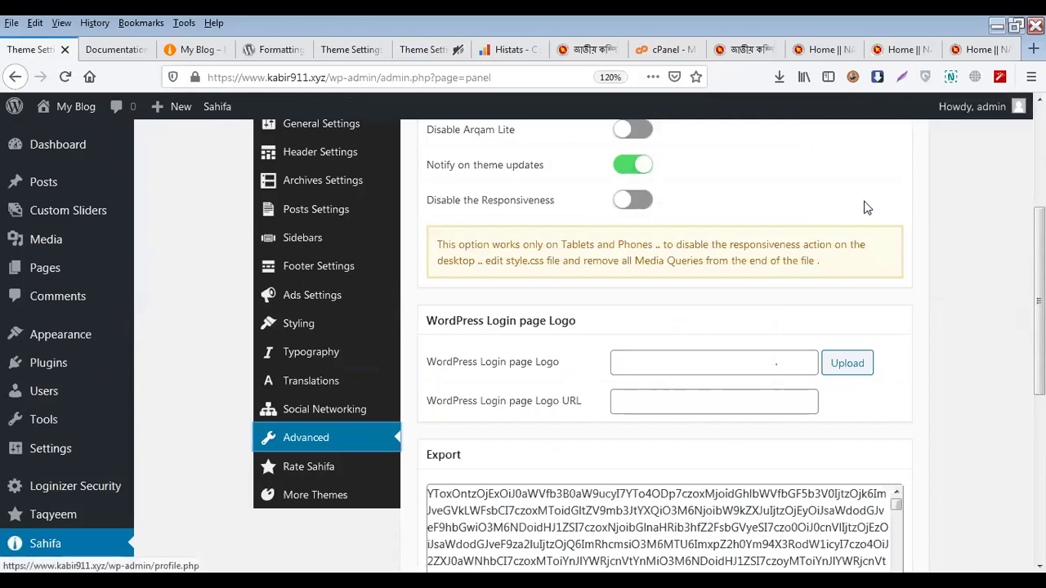
Log out of both the My Blog and Bangali Barta admins, then log back into Bangali Barta
mouse_move(973, 107)
click(942, 197)
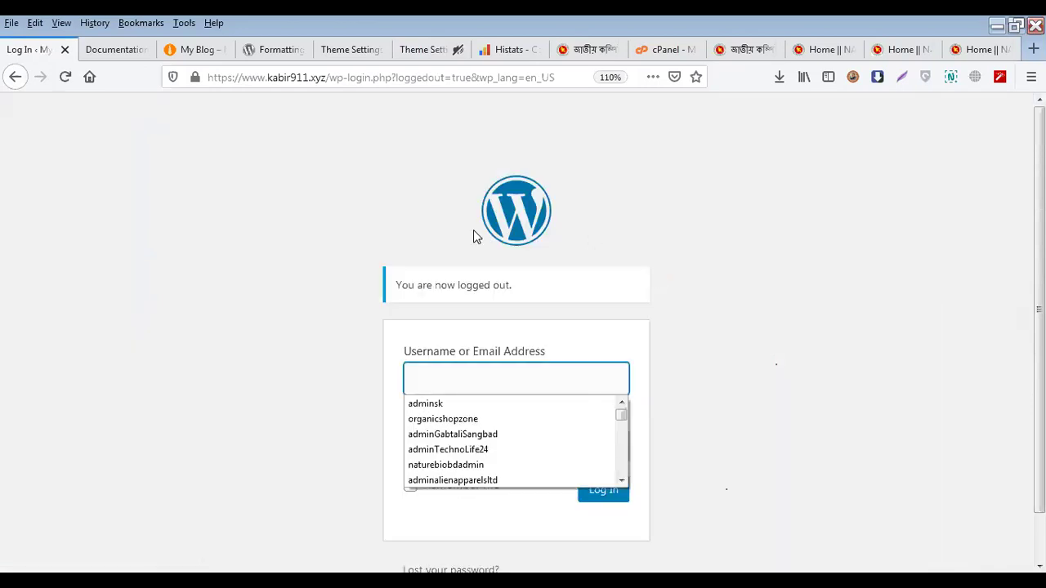
click(439, 58)
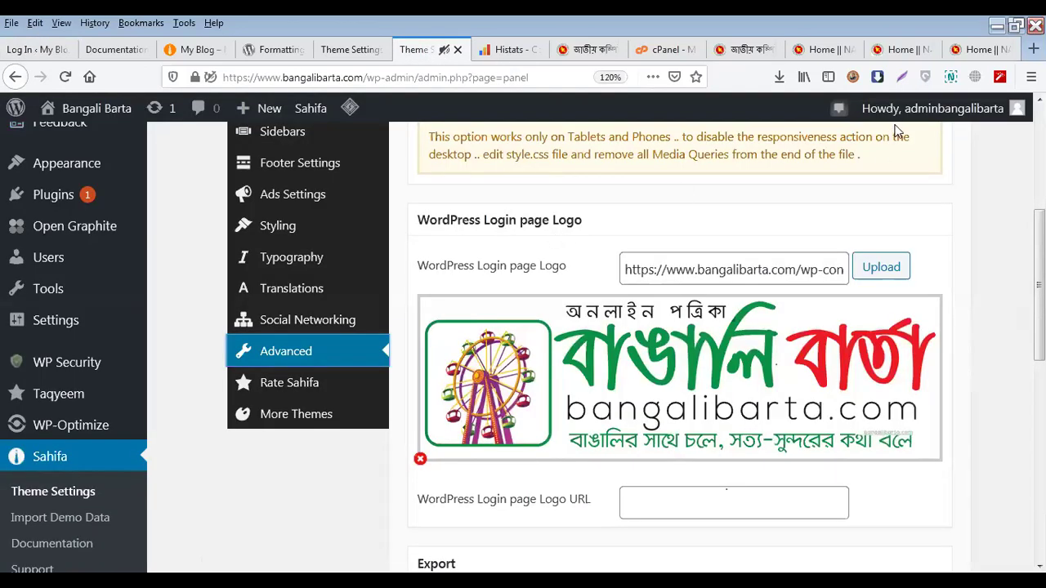
mouse_move(899, 108)
click(893, 205)
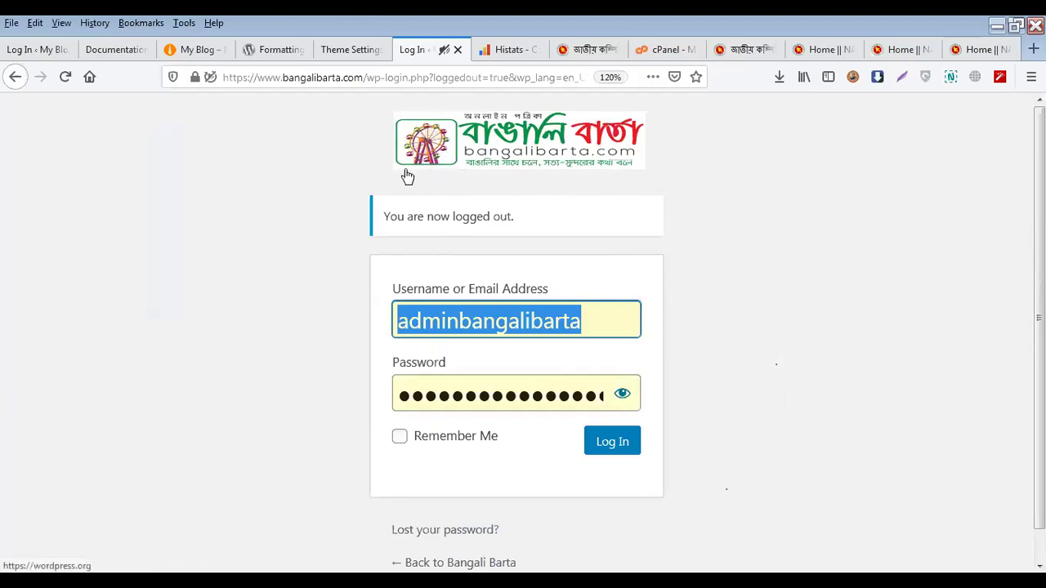
click(614, 454)
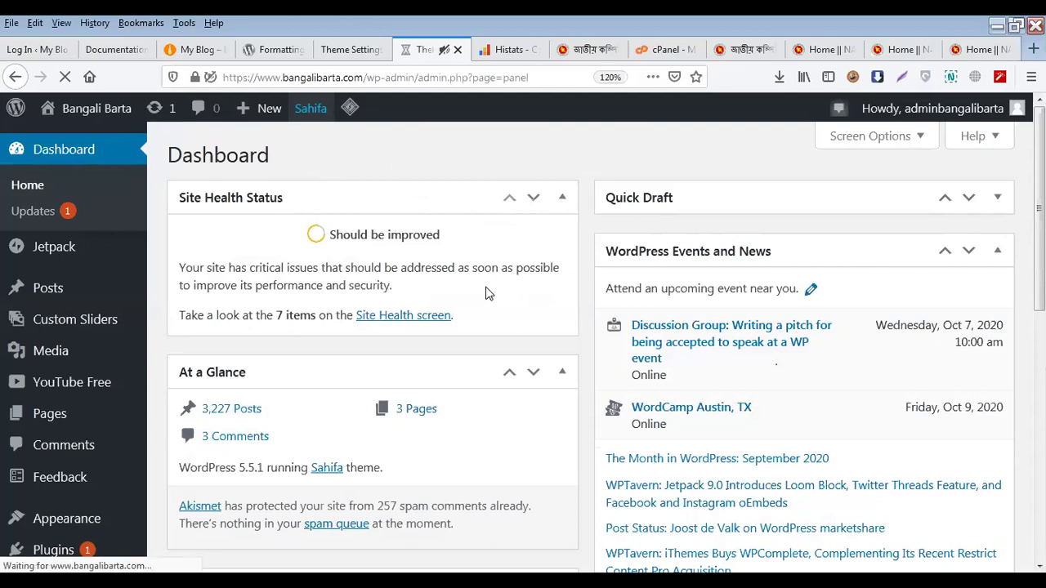
Open the Bangali Barta site's Sahifa Advanced theme settings
scroll(417, 366, down, 5)
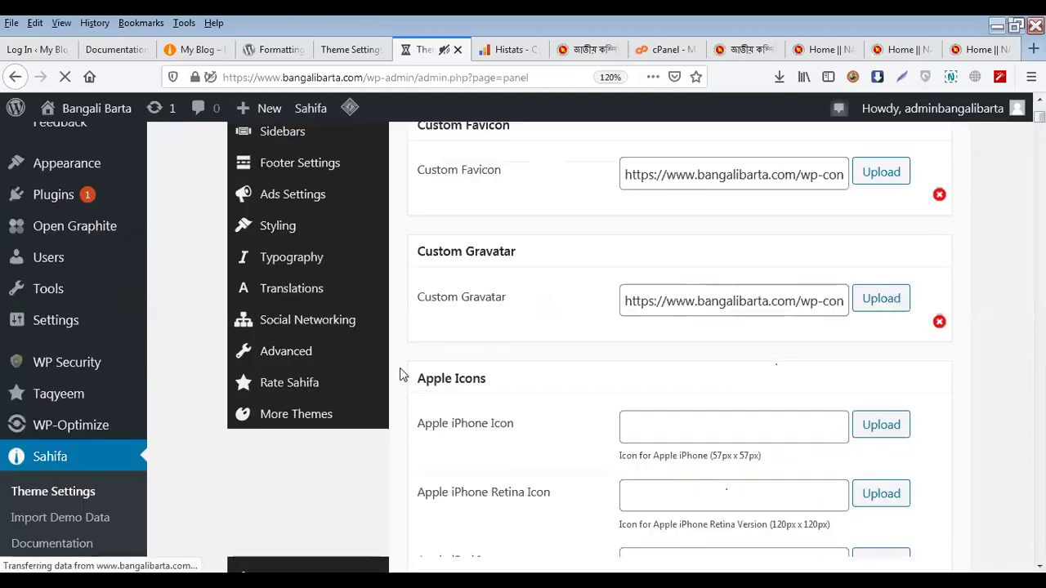
click(309, 269)
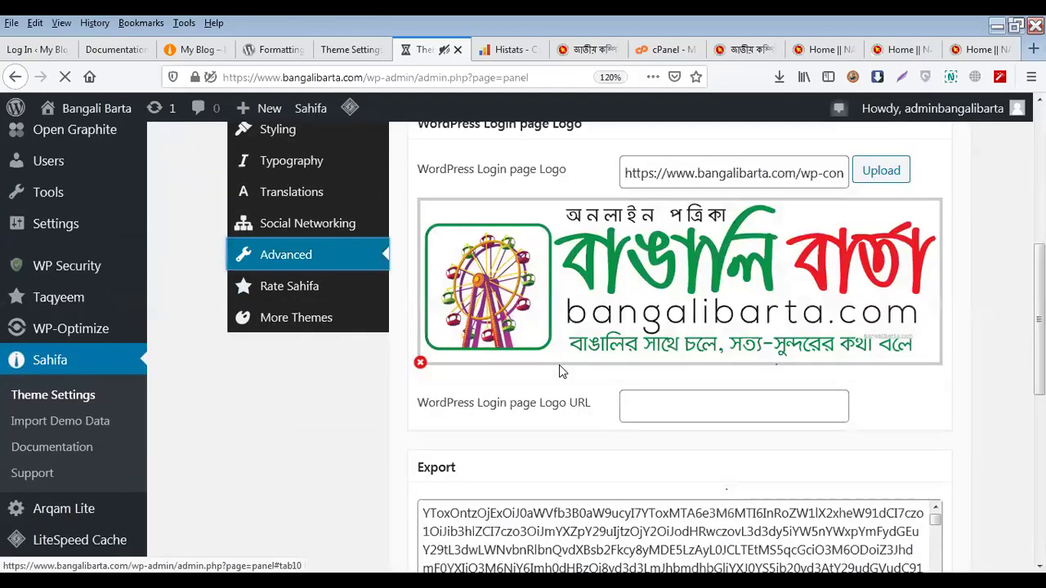
scroll(559, 365, up, 3)
scroll(686, 358, down, 3)
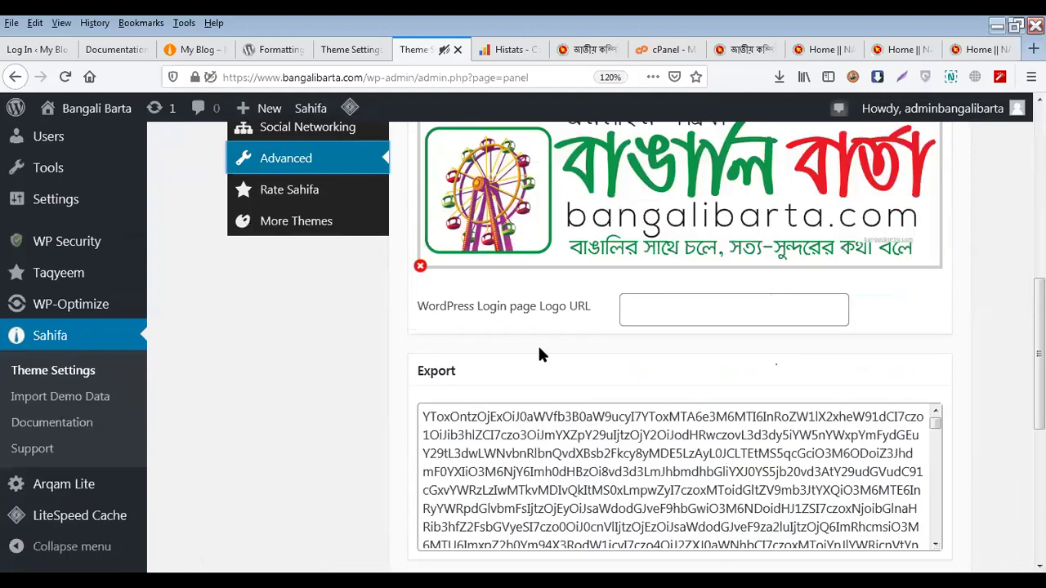
scroll(540, 352, down, 1)
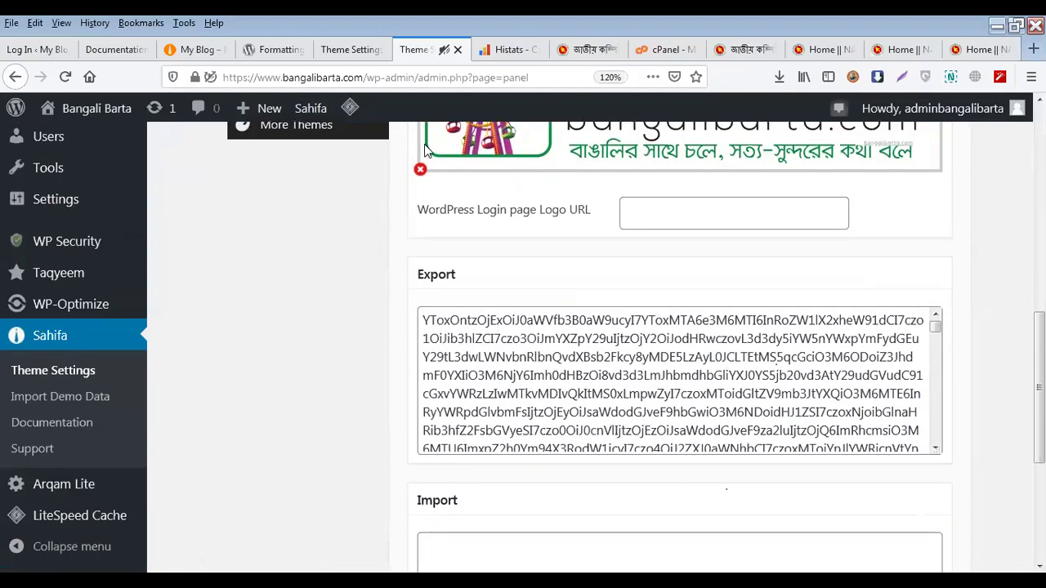
Select all the exported settings code in the Export box, then check the Import box
click(651, 385)
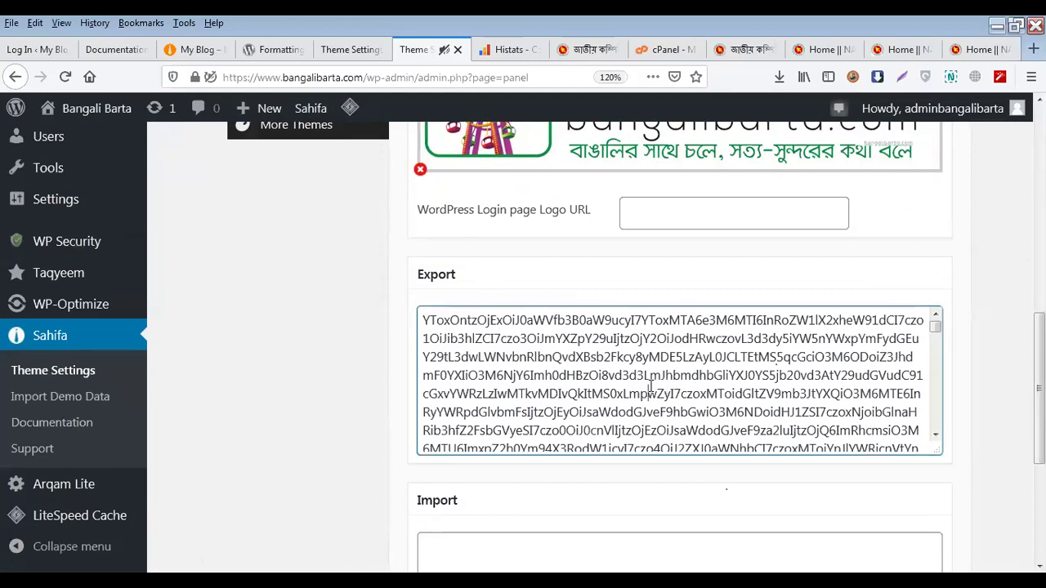
key(ctrl+a)
scroll(658, 386, down, 2)
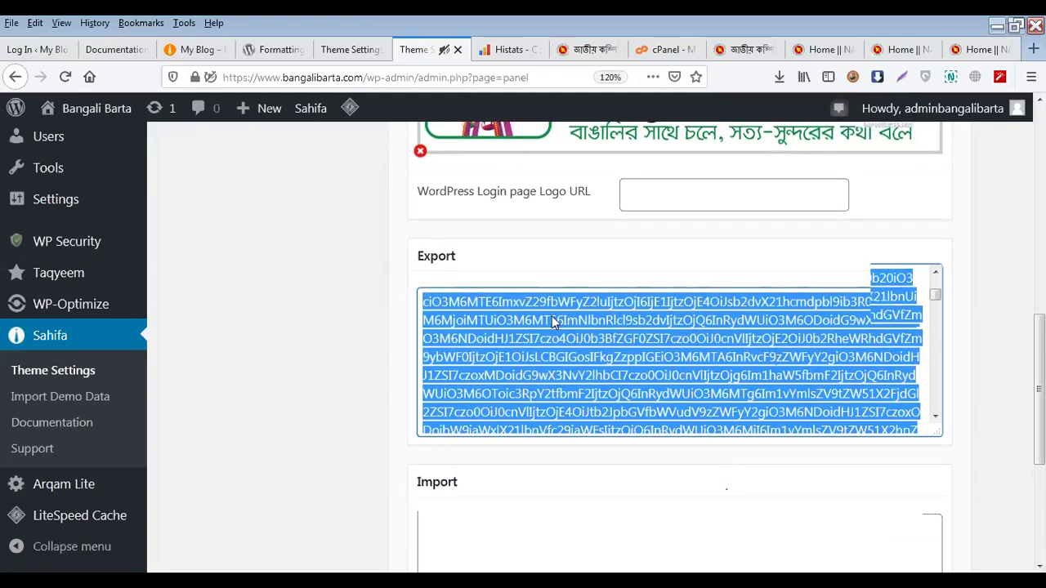
scroll(766, 293, up, 1)
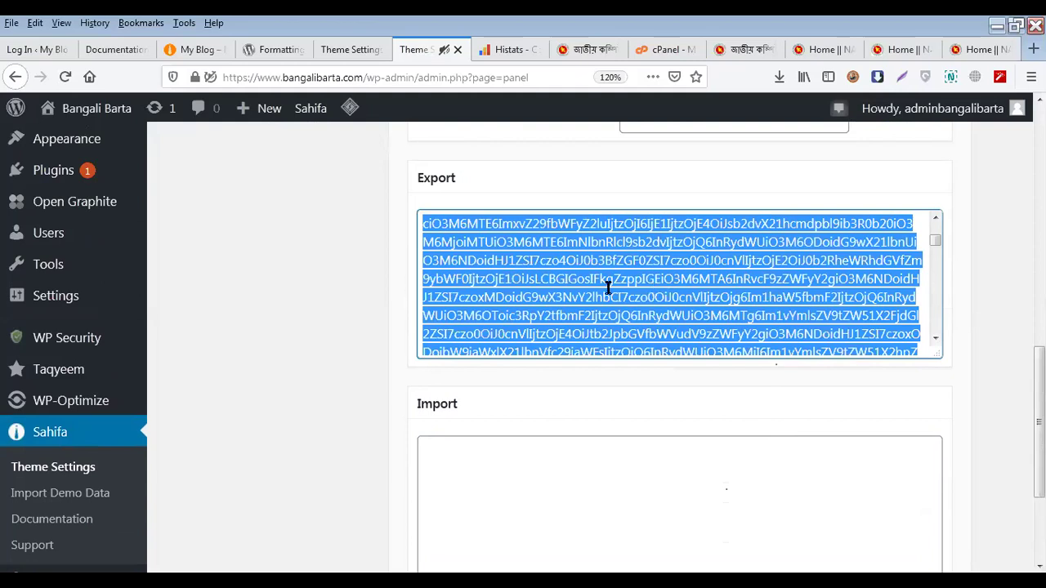
scroll(555, 326, down, 3)
click(480, 444)
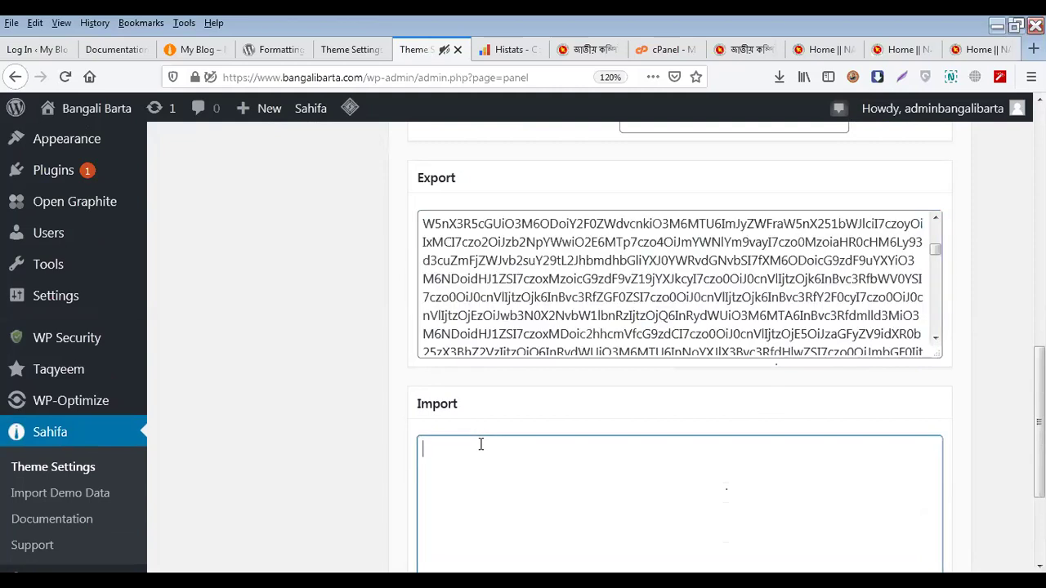
scroll(862, 415, down, 3)
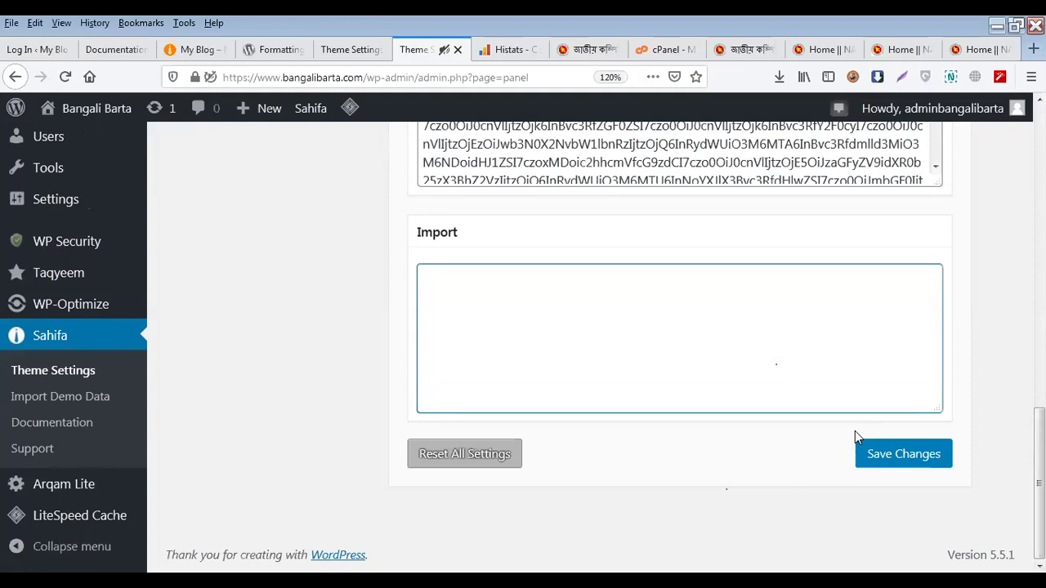
scroll(855, 431, up, 3)
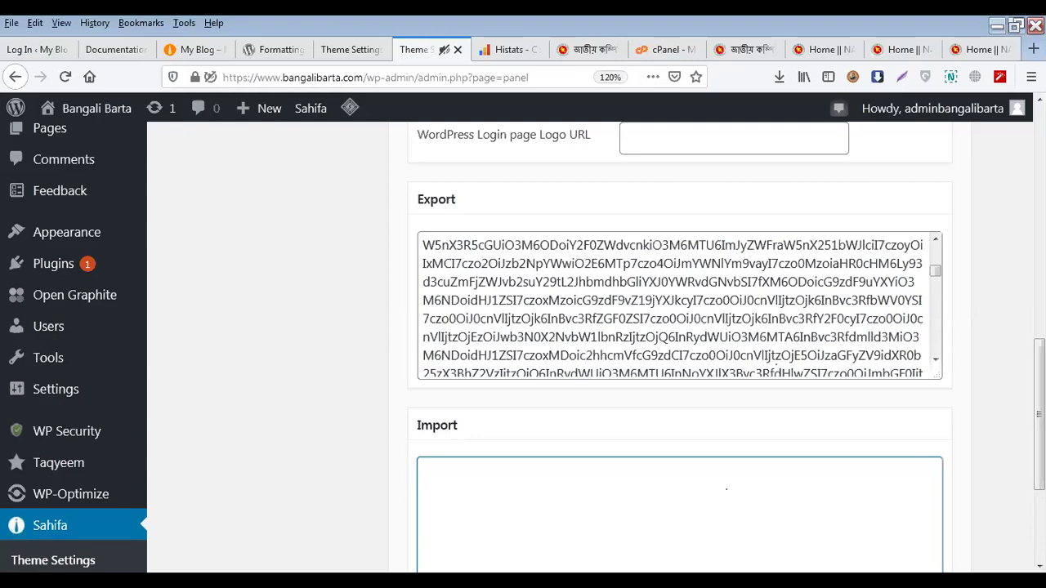
scroll(273, 332, up, 3)
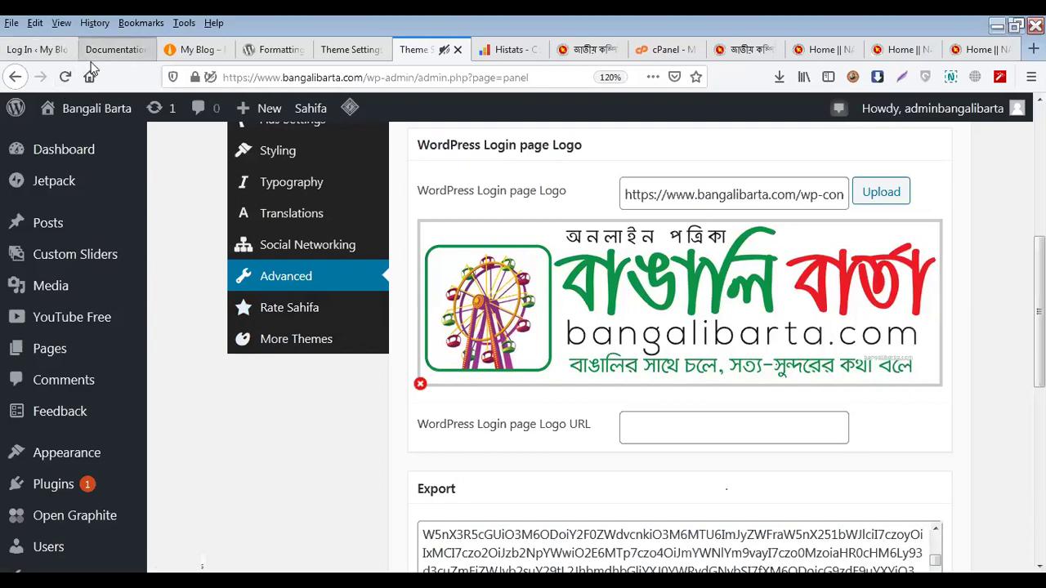
Log in to the My Blog WordPress admin with the admin username and password
click(48, 49)
click(478, 323)
text(admin)
key(Tab)
text(123)
key(BackSpace)
key(BackSpace)
key(BackSpace)
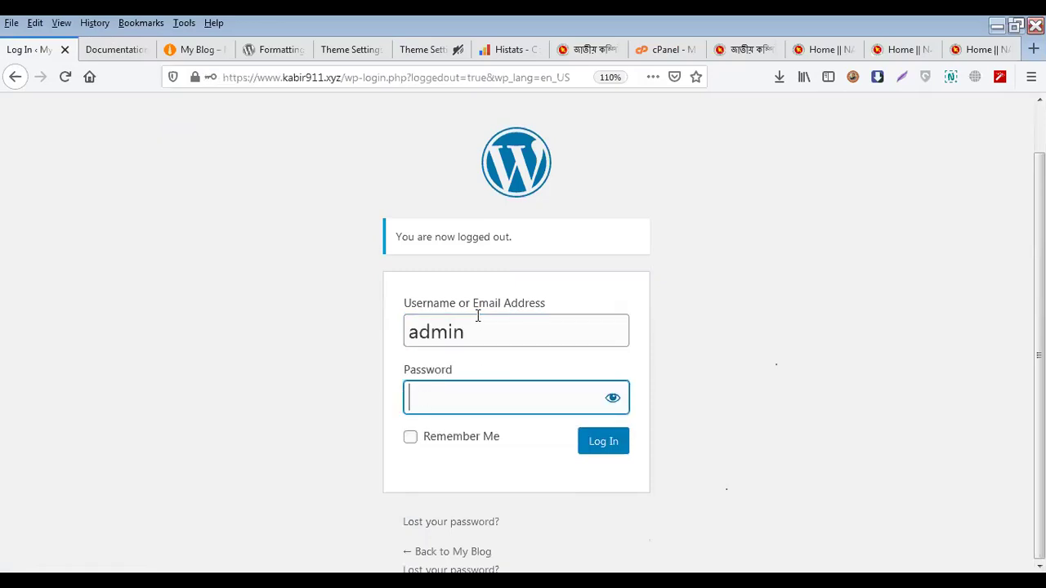
text(1234)
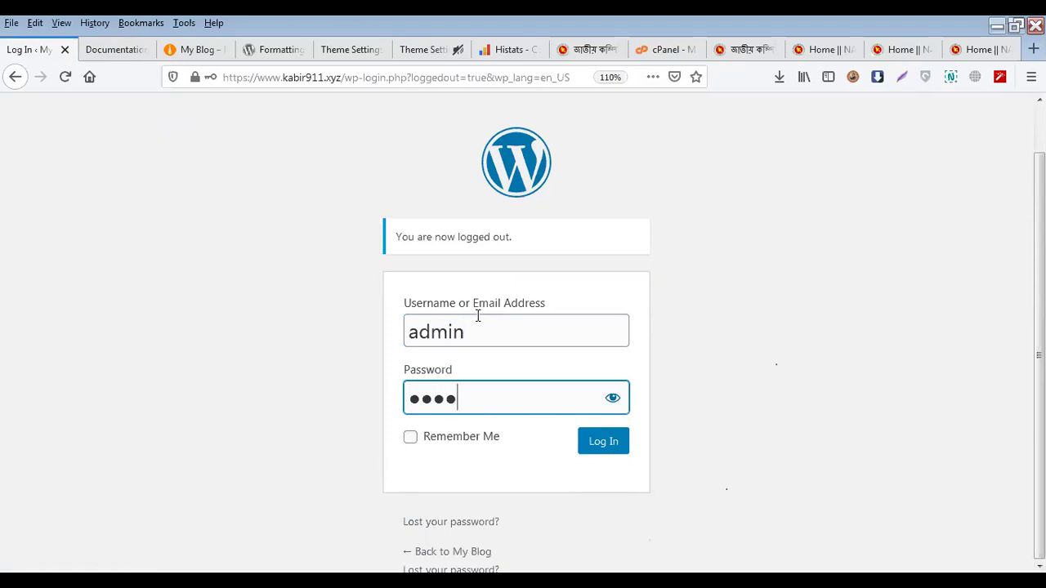
key(Return)
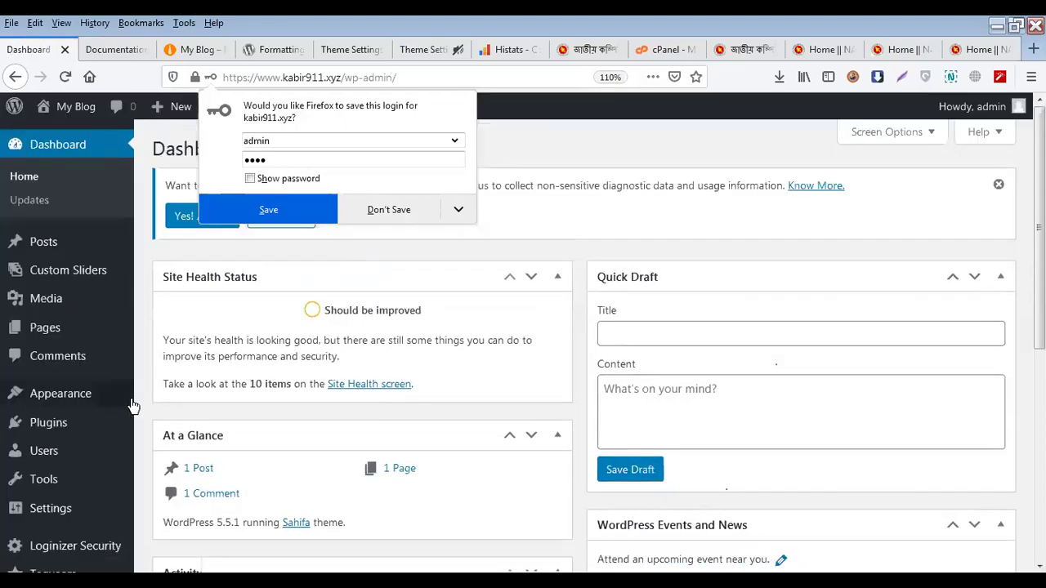
Visit the My Blog front page, return to the dashboard, and go to Plugins > Add New
mouse_move(90, 413)
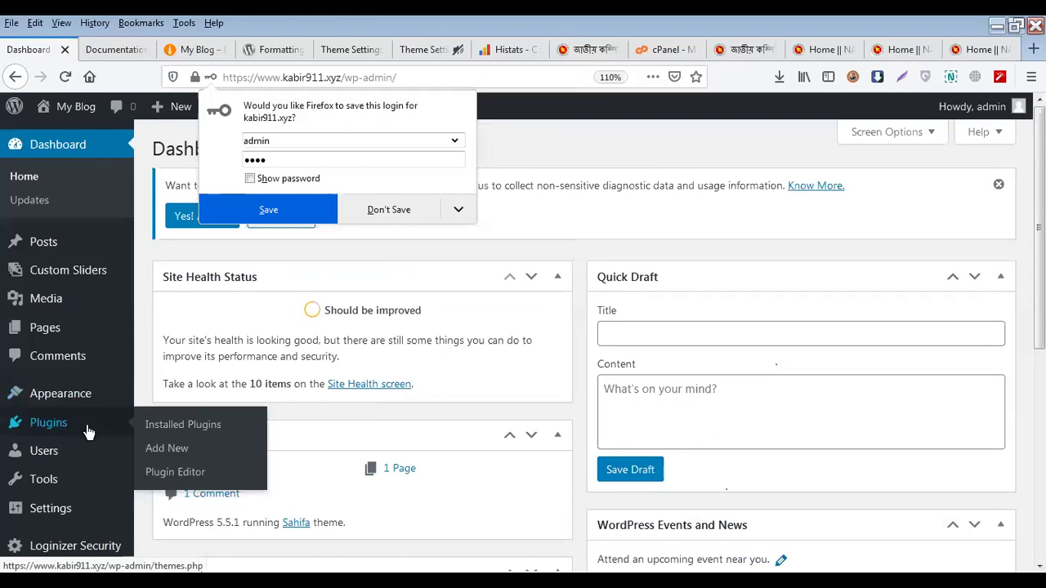
mouse_move(74, 107)
click(70, 140)
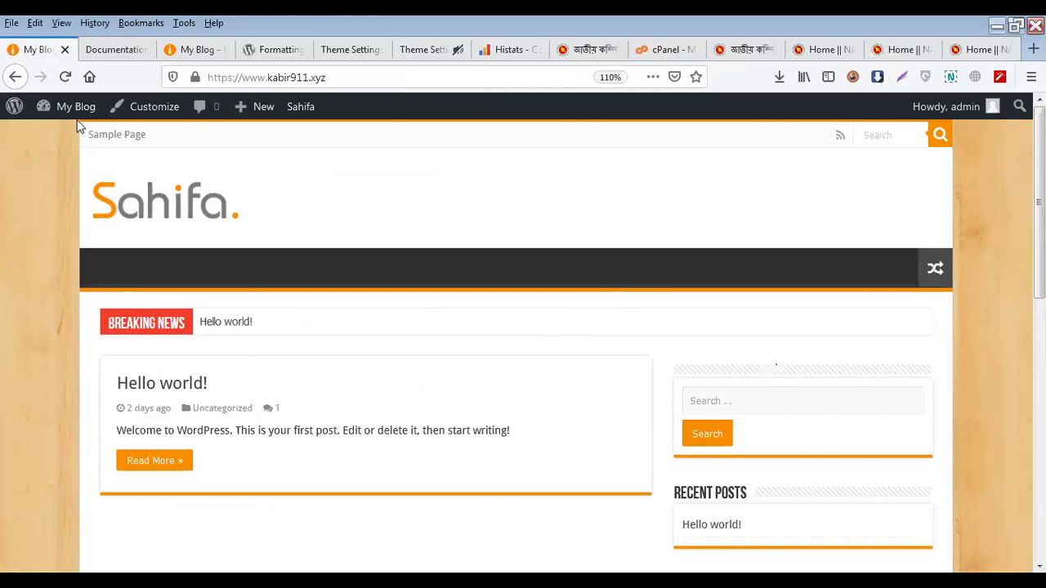
mouse_move(68, 120)
click(57, 144)
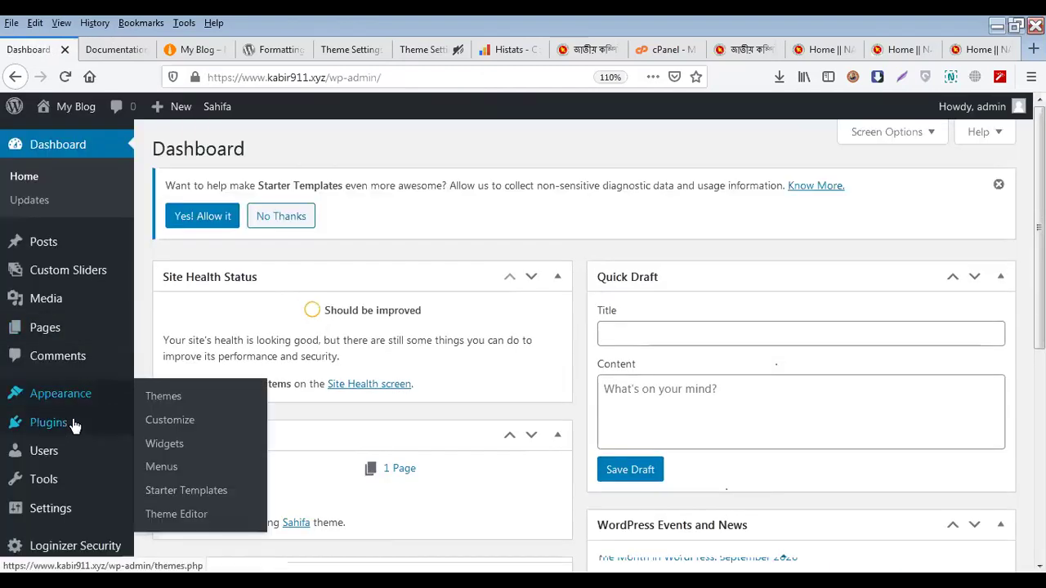
mouse_move(82, 423)
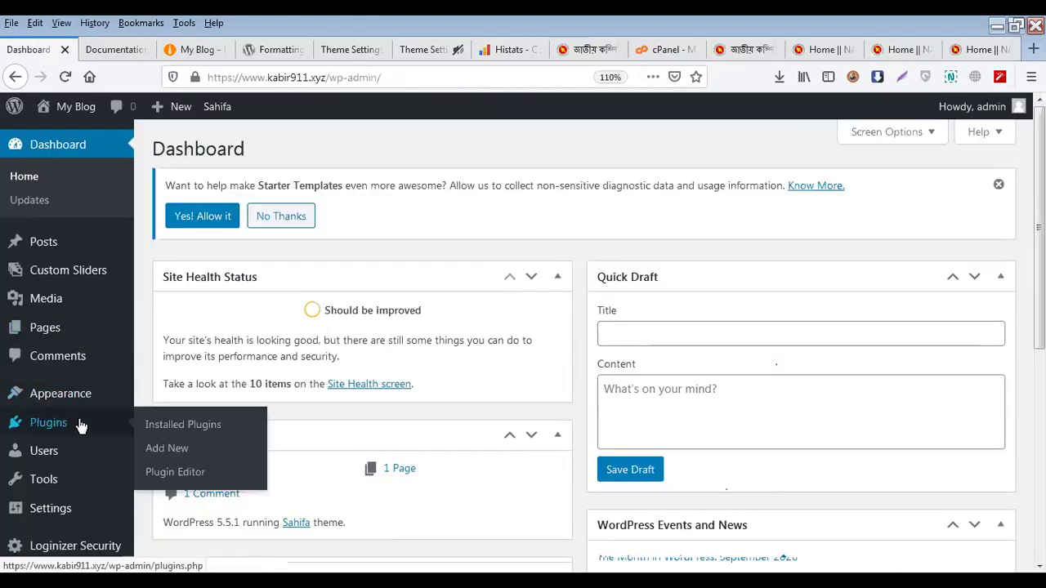
click(196, 444)
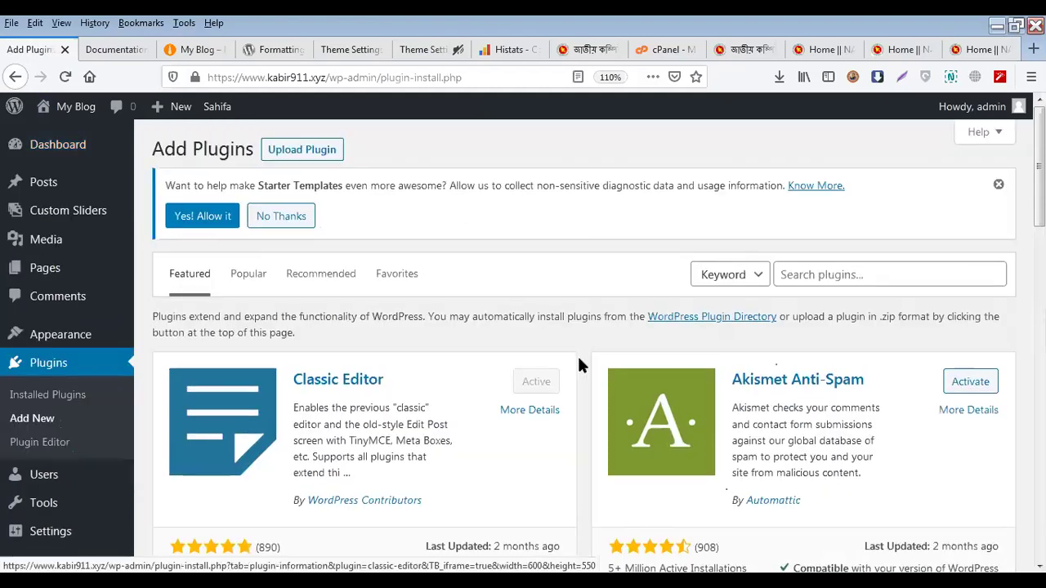
Search plugins for 'wp maintenance', then install and activate WP Maintenance Mode
click(831, 278)
click(832, 278)
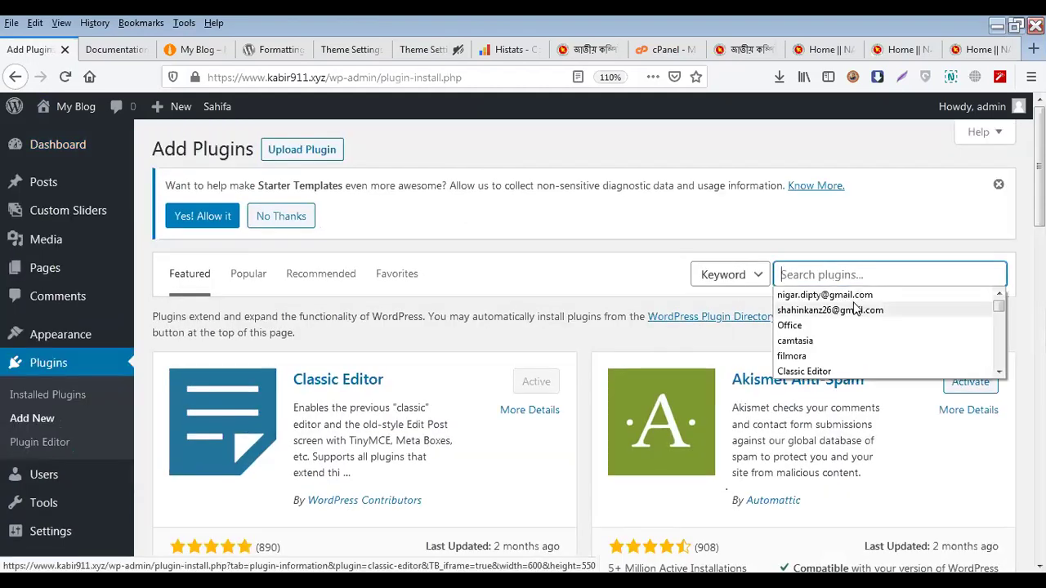
text(w)
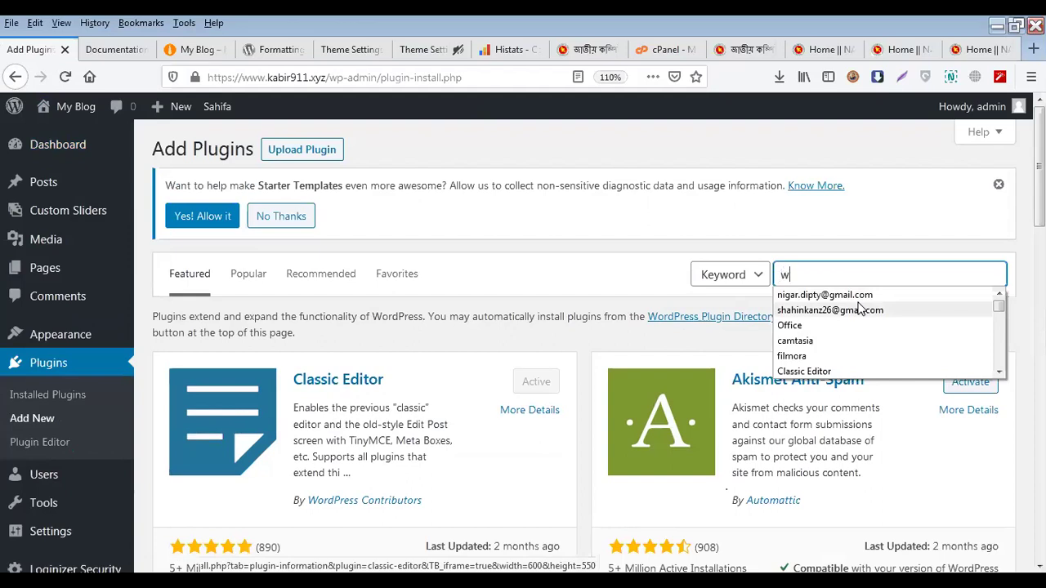
text(p)
click(853, 309)
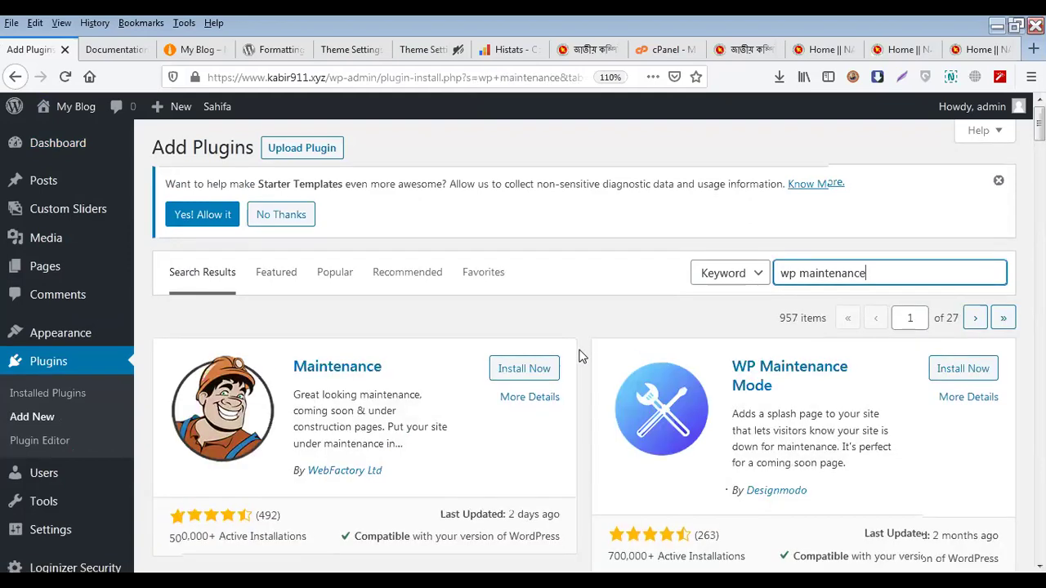
scroll(604, 409, down, 2)
scroll(630, 439, up, 1)
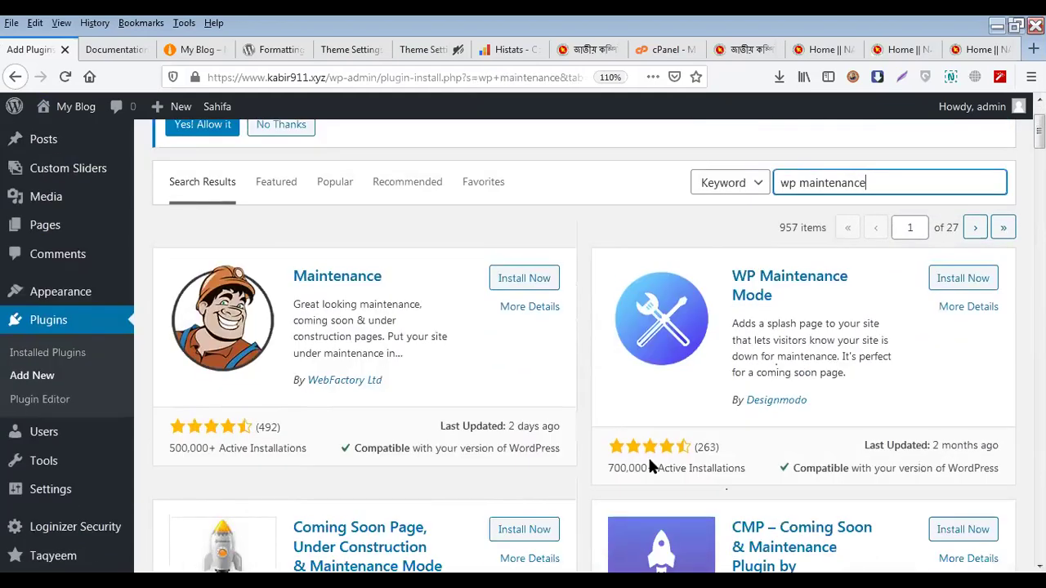
click(965, 280)
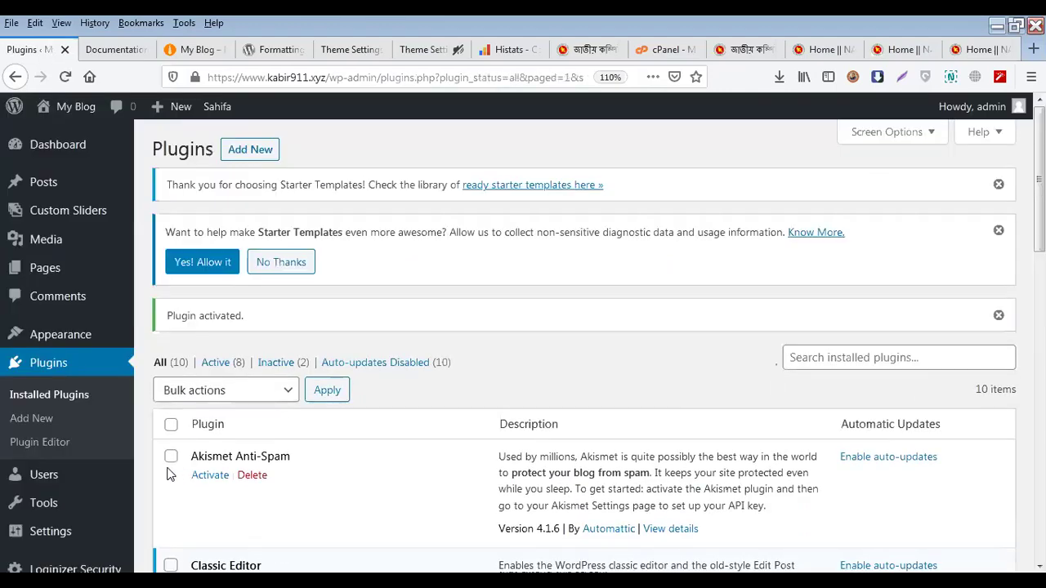
scroll(114, 474, down, 3)
Set WP Maintenance Mode's Status to Activated and save the settings
mouse_move(69, 399)
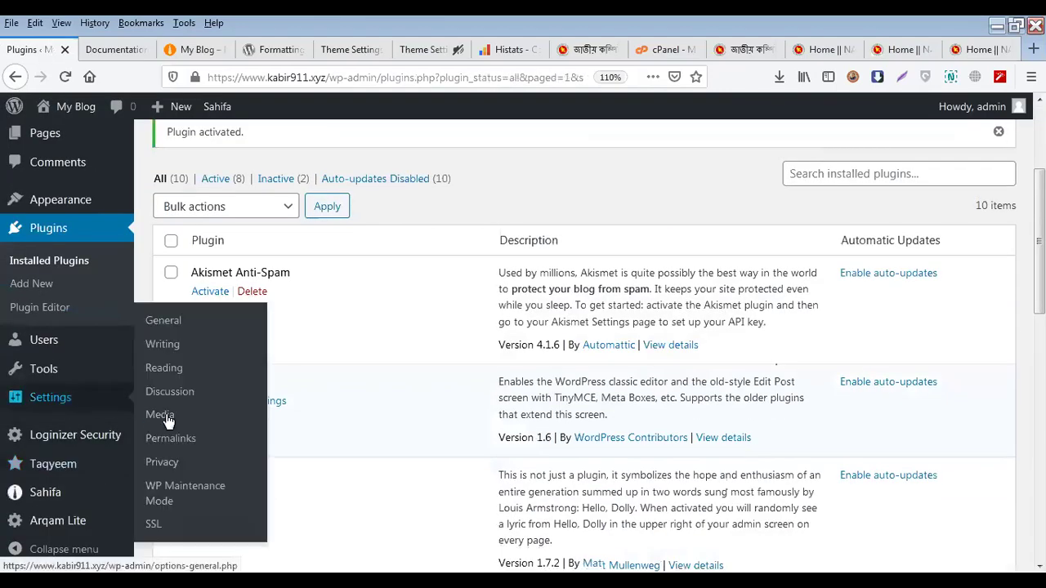
click(203, 497)
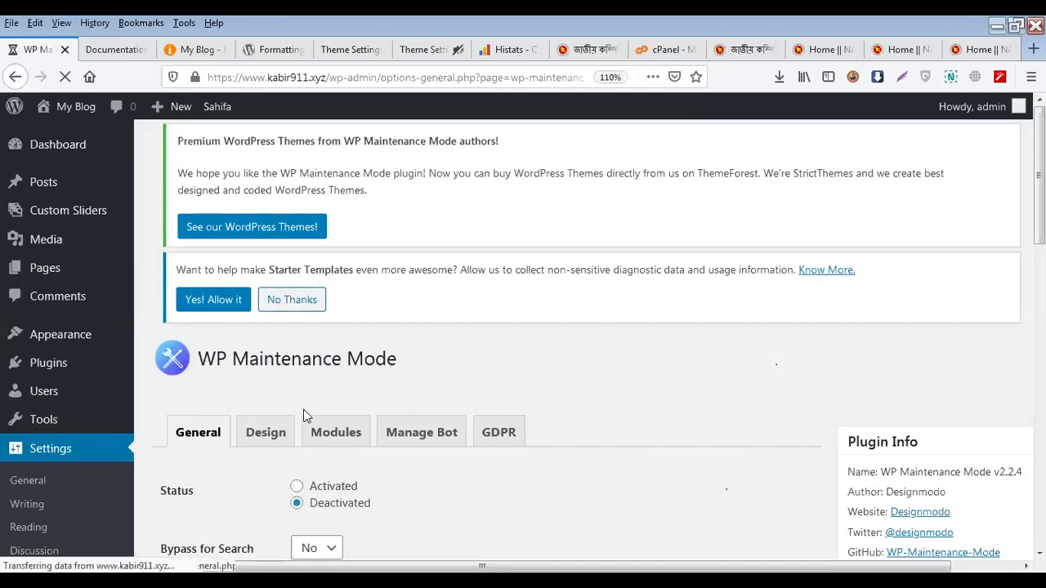
scroll(302, 392, down, 3)
click(301, 325)
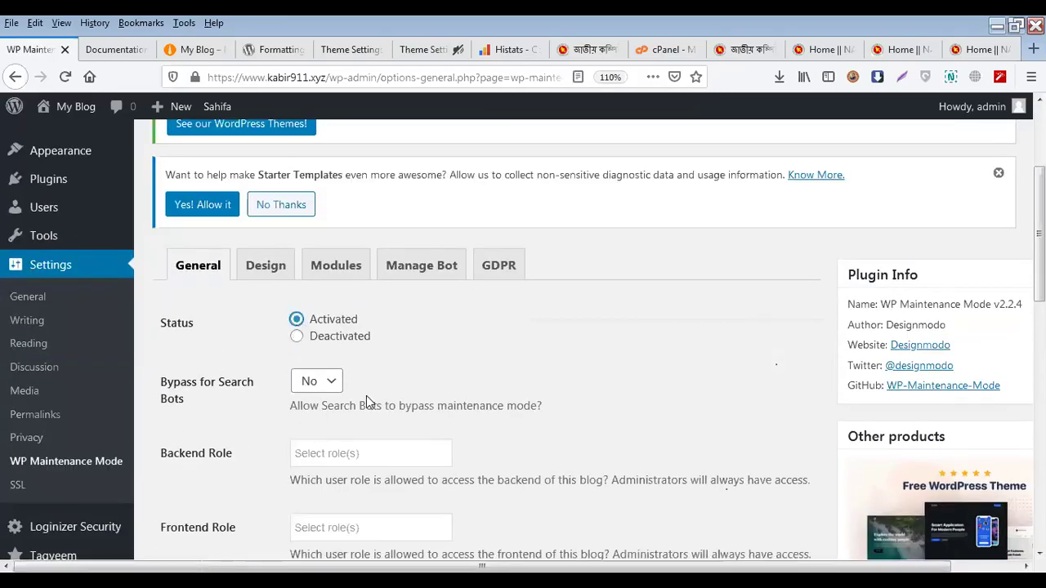
scroll(294, 376, down, 8)
click(183, 344)
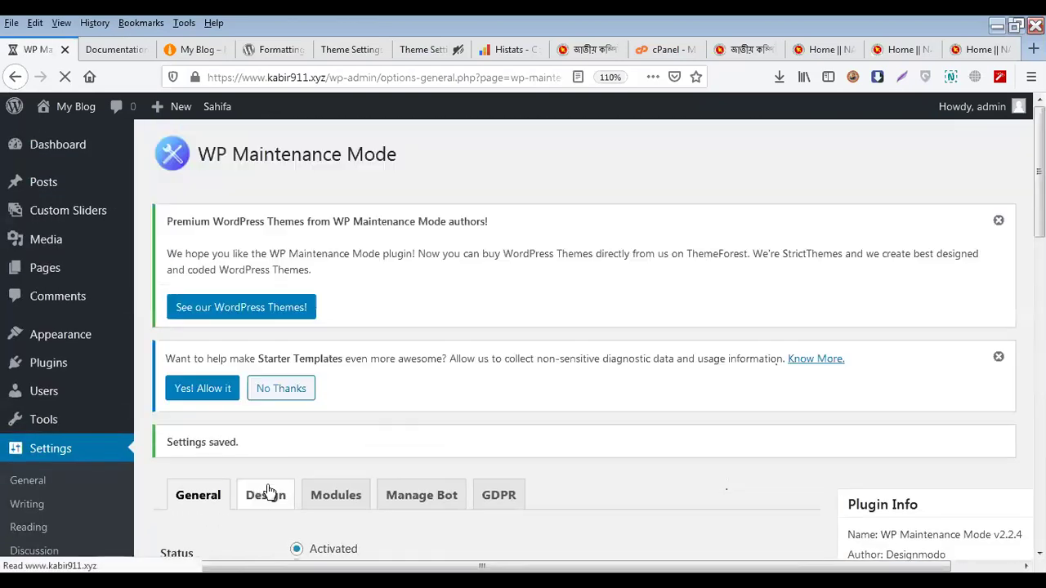
click(267, 494)
Clear the maintenance page's body text, 'Maintenance mode' heading and title
scroll(466, 463, down, 3)
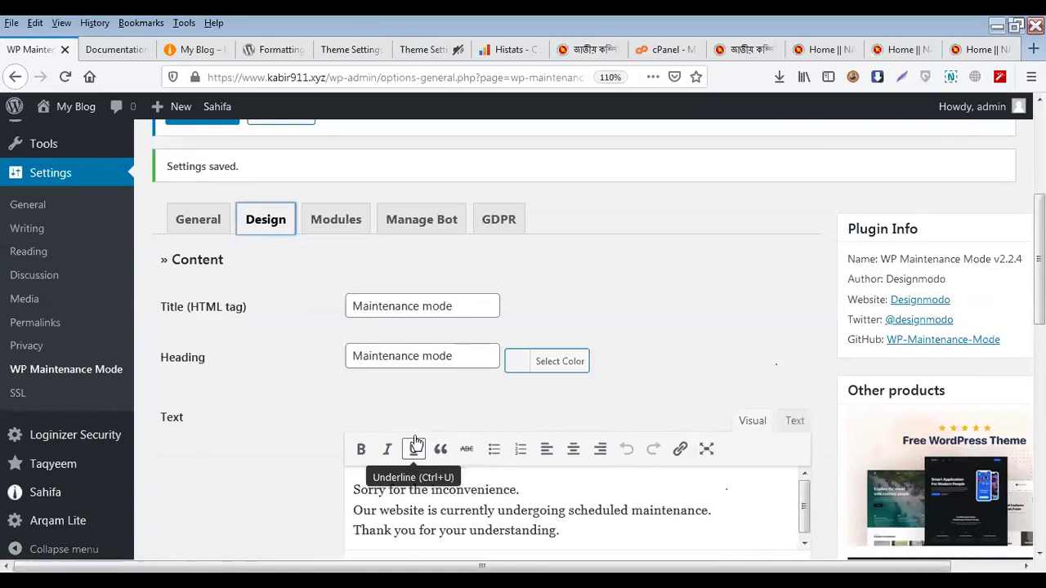
scroll(415, 442, down, 2)
triple_click(434, 325)
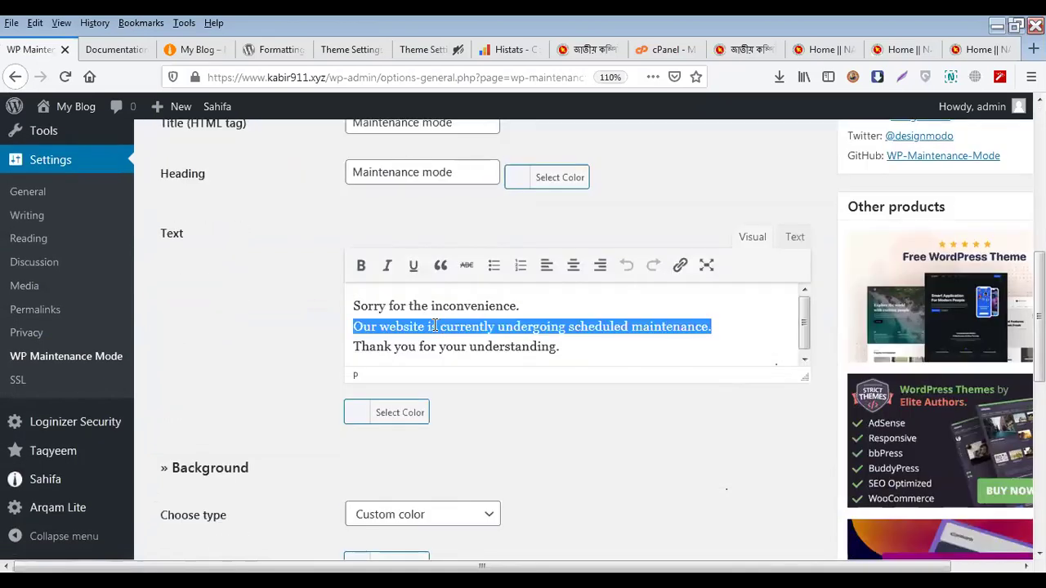
key(BackSpace)
triple_click(429, 172)
key(BackSpace)
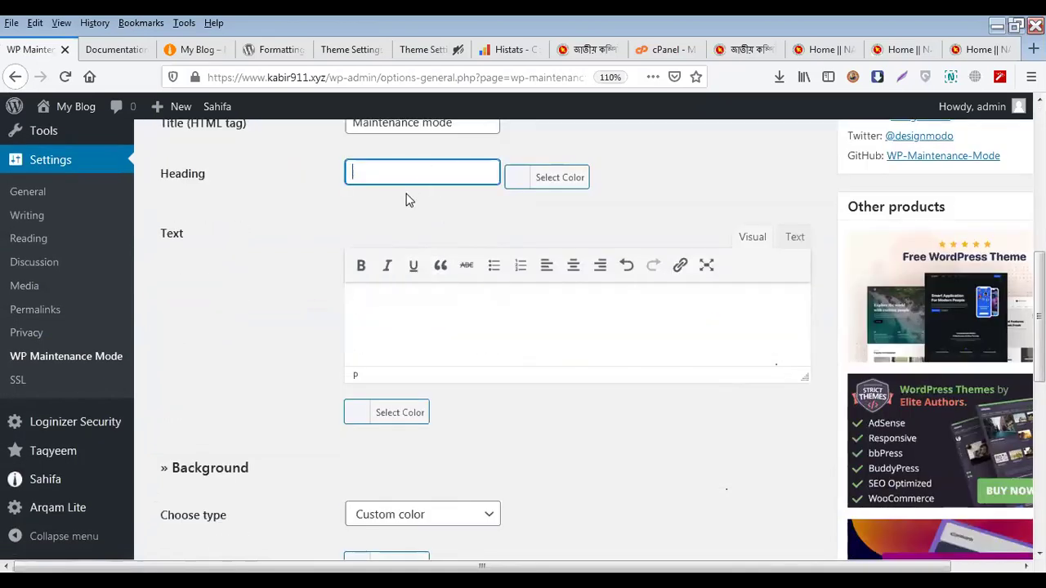
scroll(405, 190, up, 2)
click(400, 206)
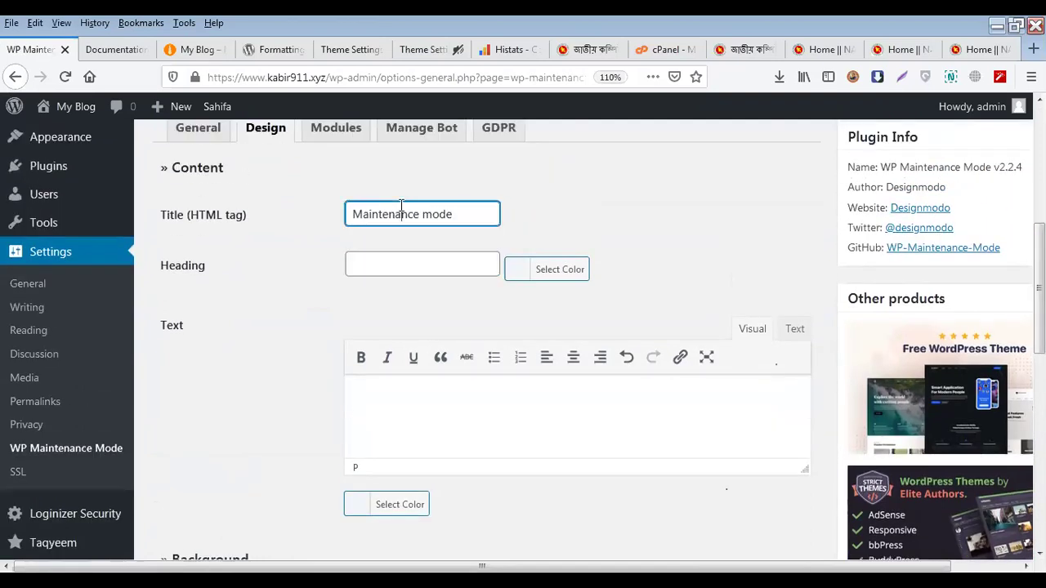
triple_click(400, 206)
key(BackSpace)
scroll(423, 406, down, 10)
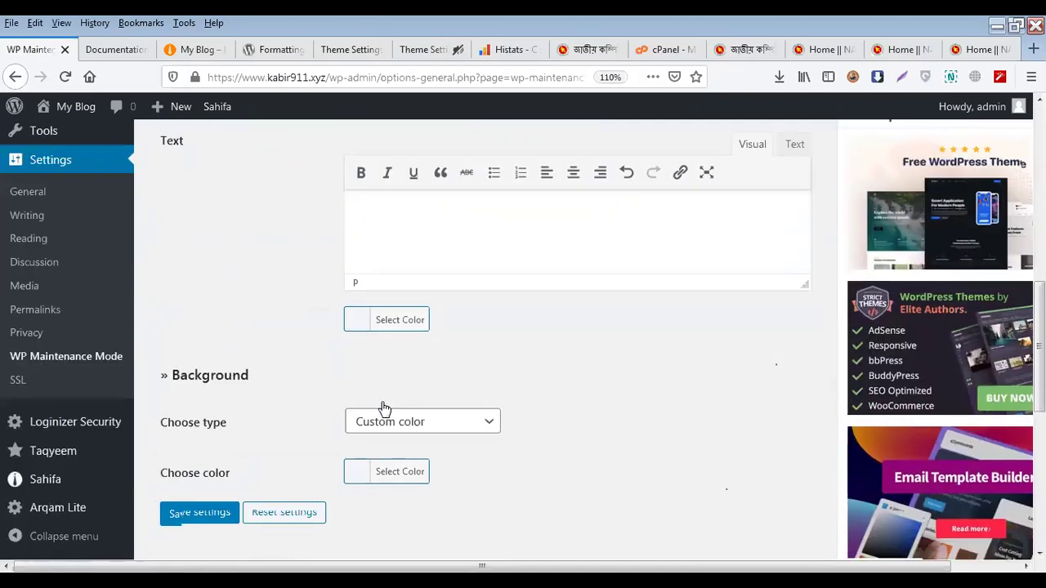
scroll(415, 297, up, 4)
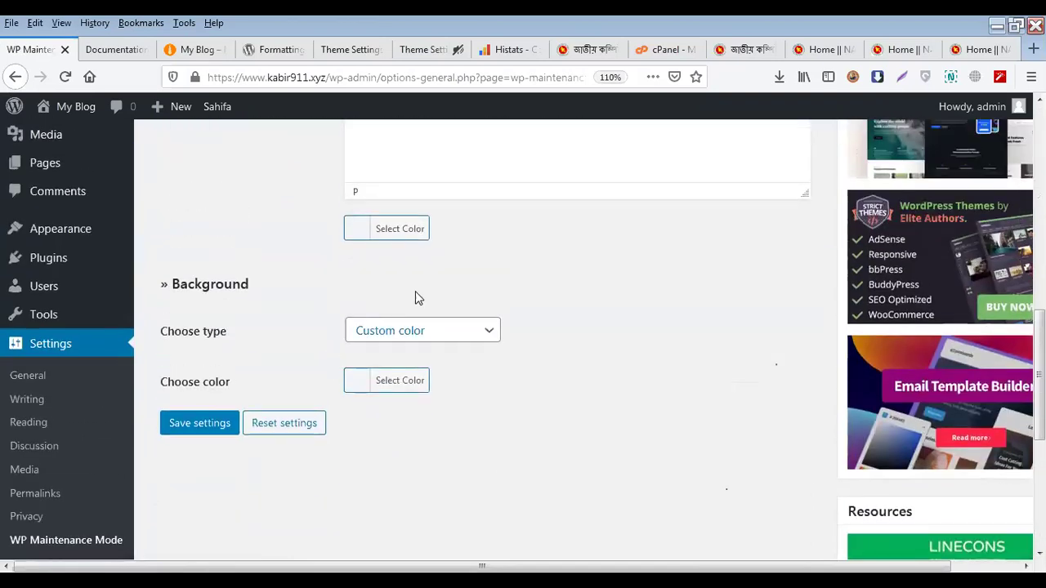
Set the background type to Predefined background image and save the design settings
click(427, 337)
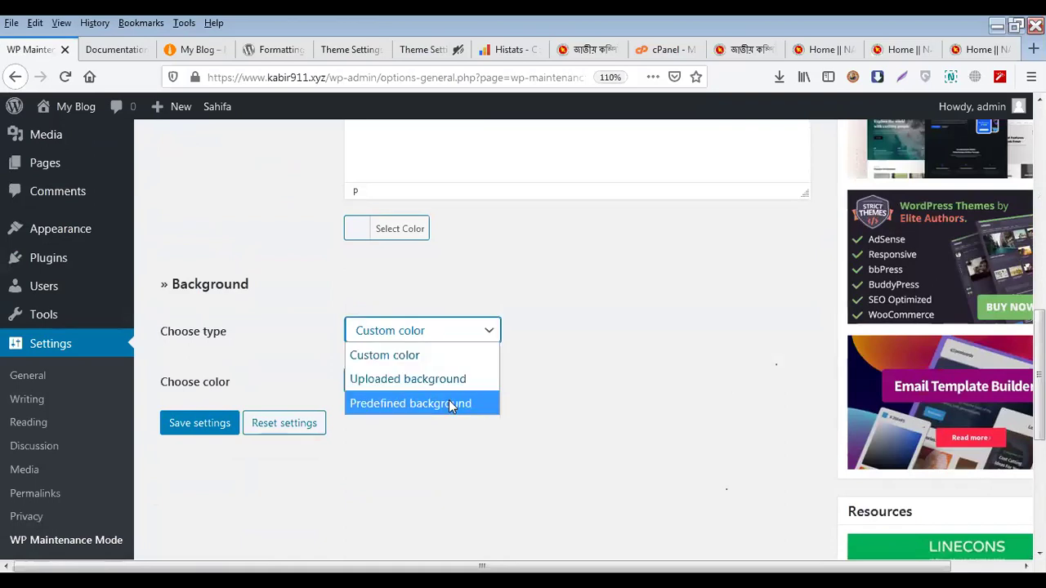
click(449, 402)
scroll(561, 389, down, 5)
scroll(568, 388, down, 3)
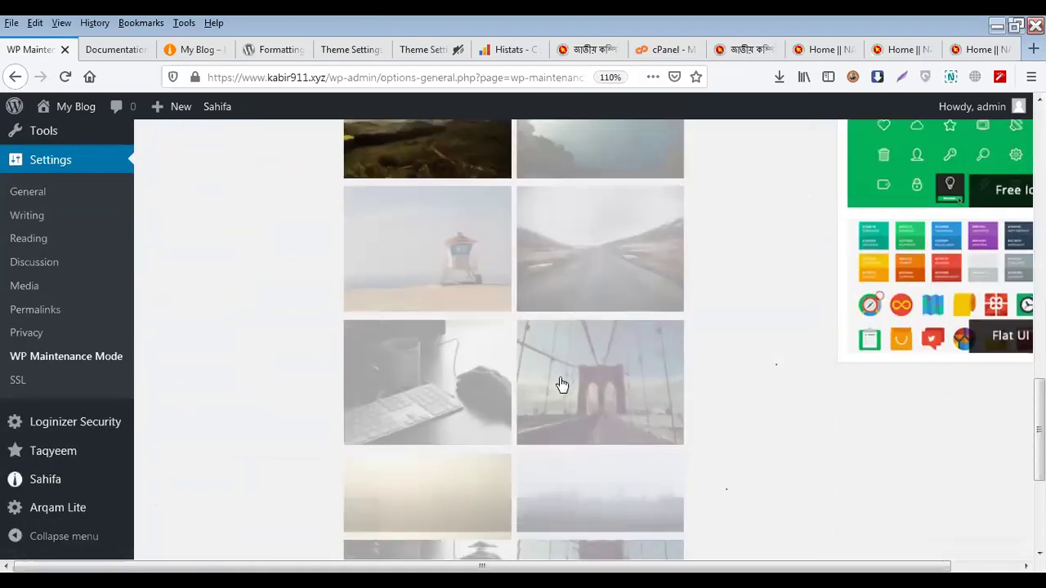
scroll(589, 404, down, 4)
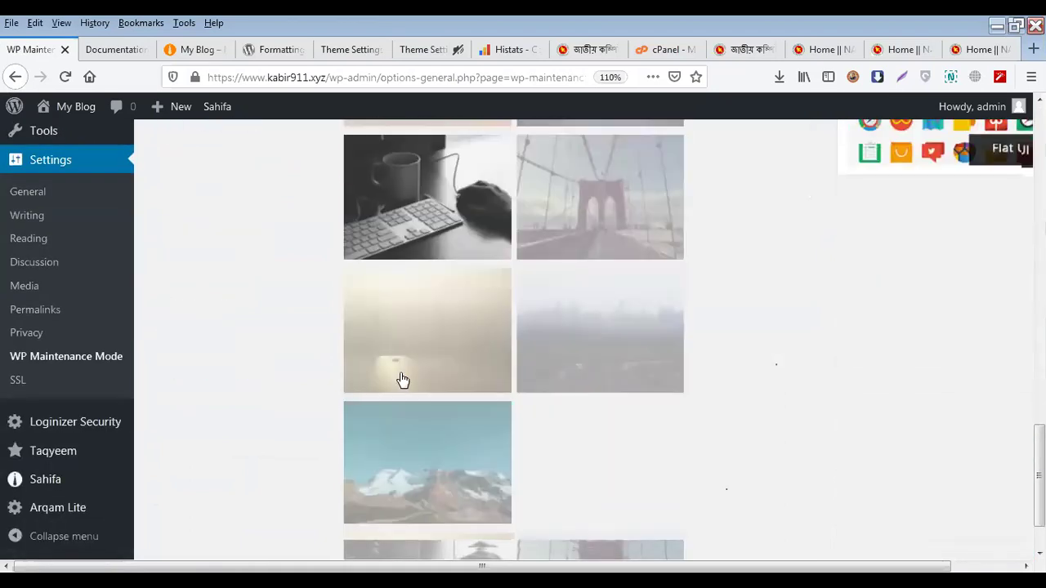
click(193, 493)
scroll(283, 362, up, 5)
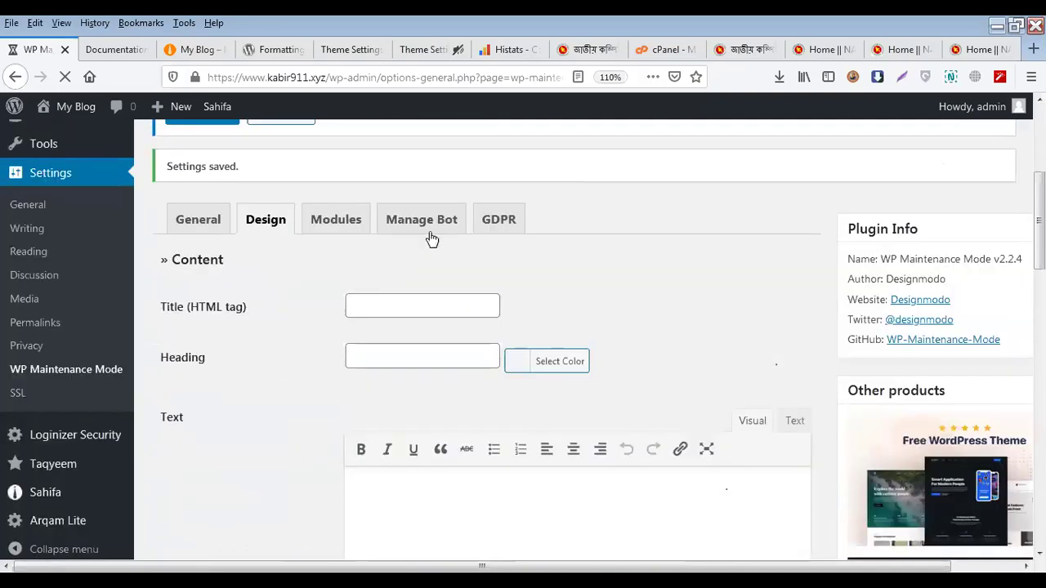
On the Modules tab, set the countdown start date to 15 October 2020
click(354, 224)
click(389, 356)
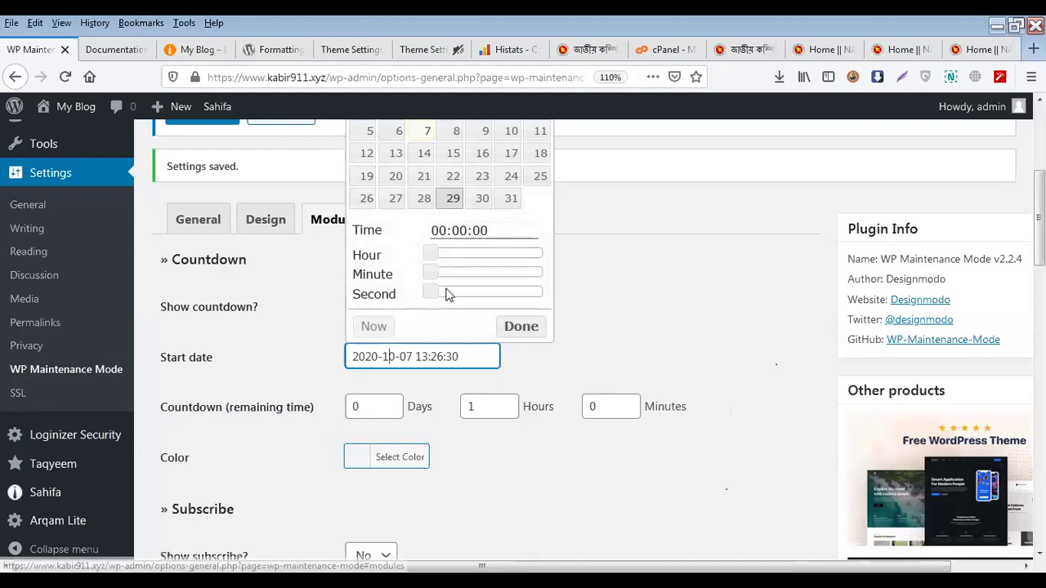
scroll(455, 220, up, 2)
click(453, 247)
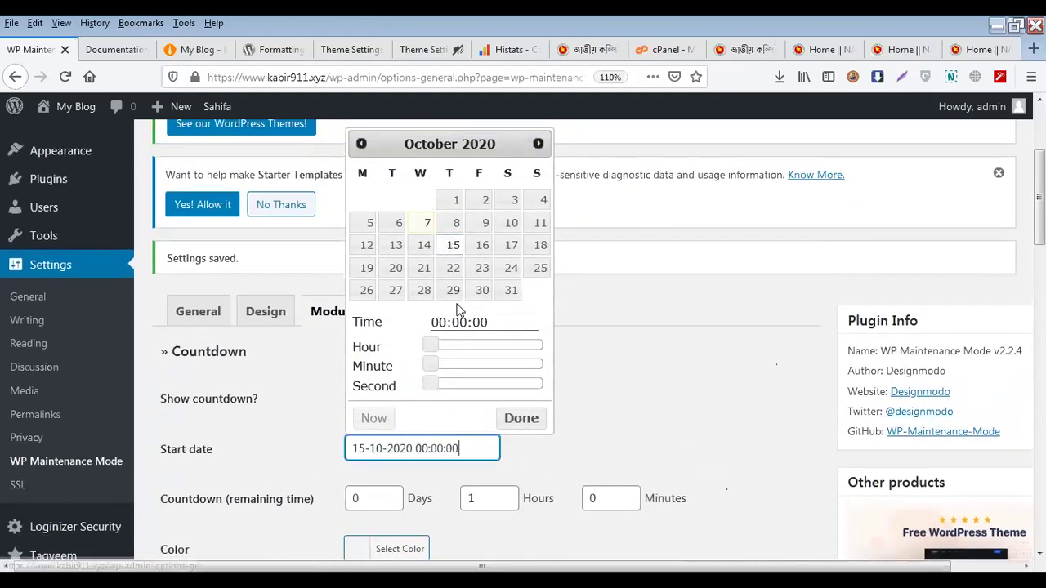
click(551, 467)
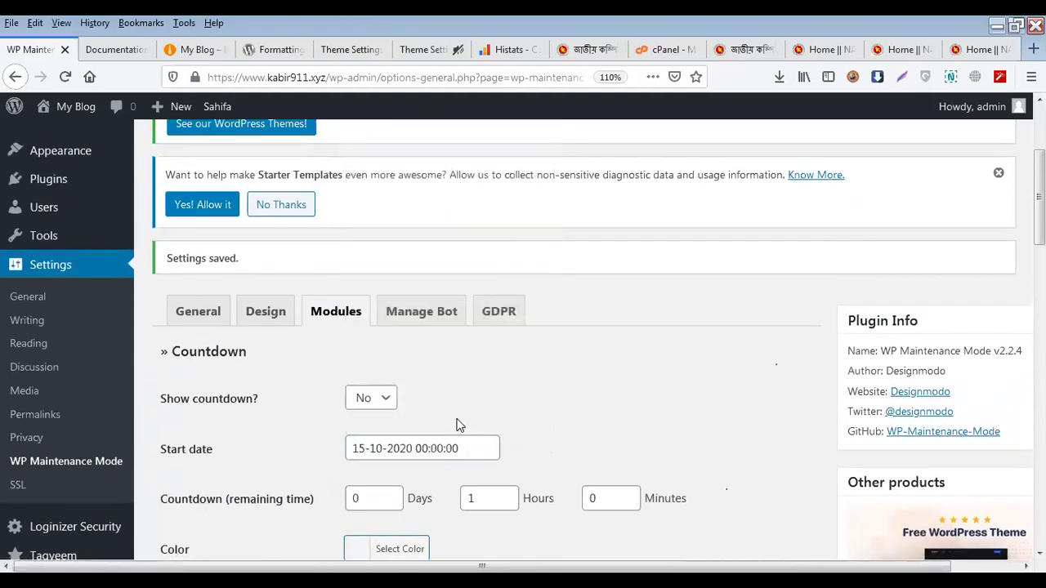
Set Show countdown? to Yes and save the module settings
scroll(441, 417, down, 4)
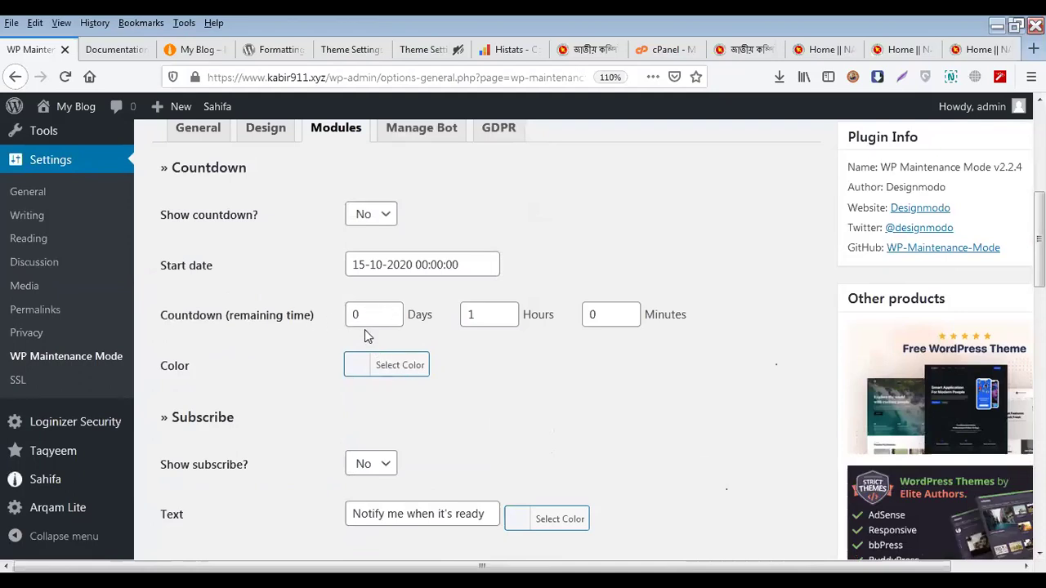
click(379, 214)
click(368, 231)
scroll(319, 311, down, 15)
scroll(251, 411, down, 4)
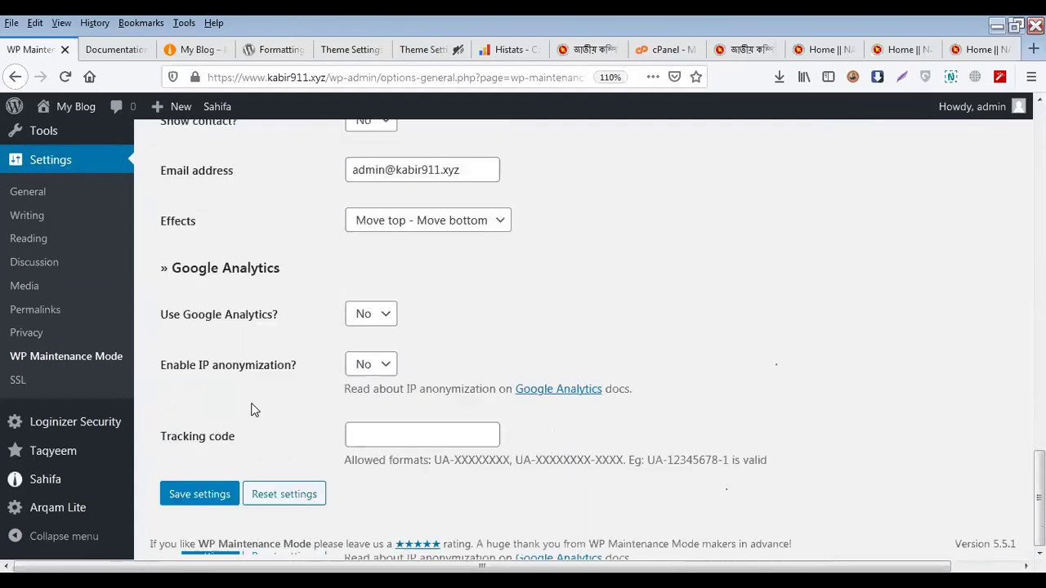
click(213, 498)
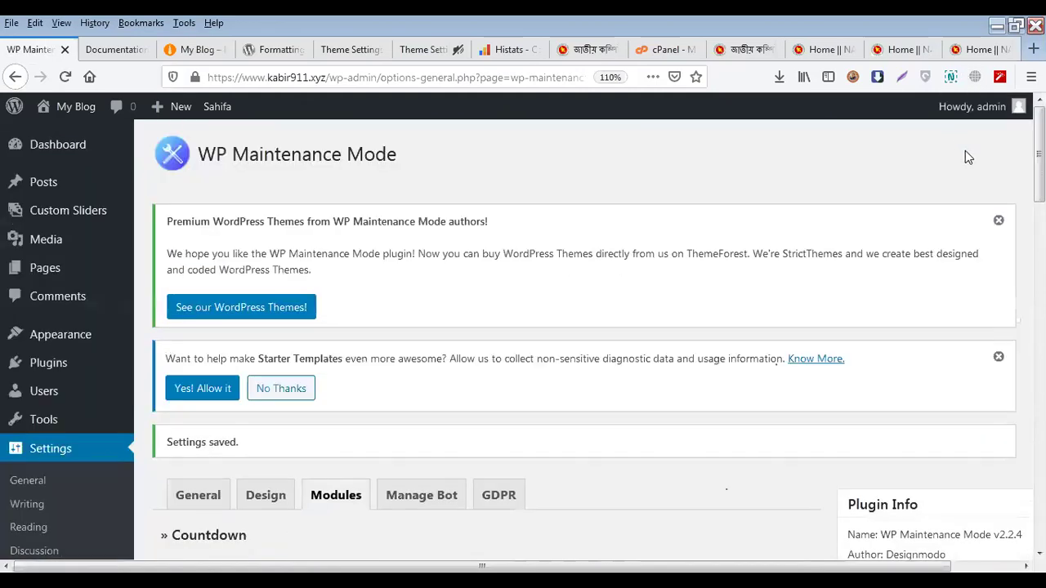
Log out of the admin and go back to My Blog to view the maintenance page
mouse_move(972, 107)
click(930, 194)
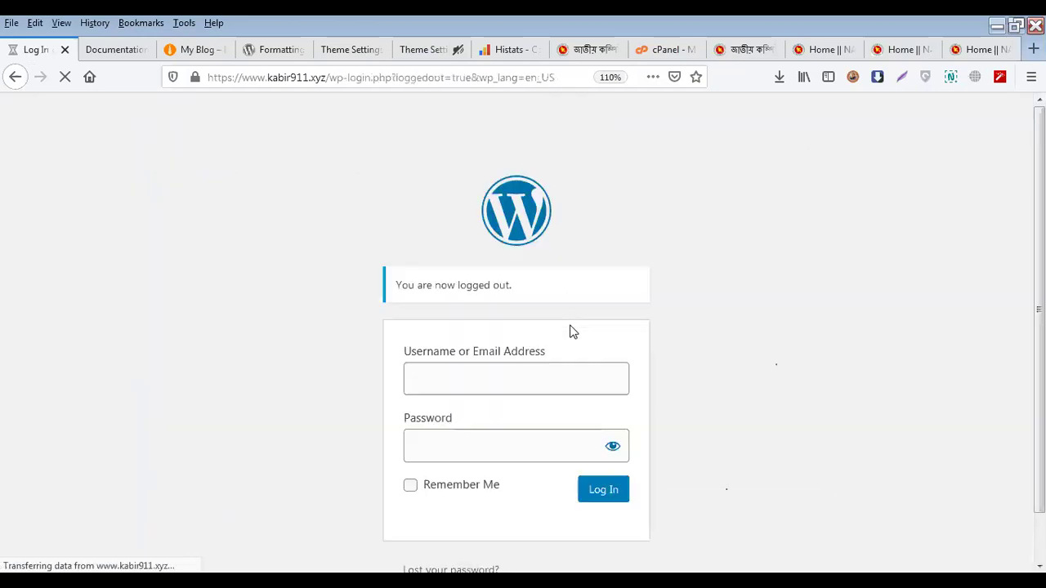
scroll(341, 359, down, 1)
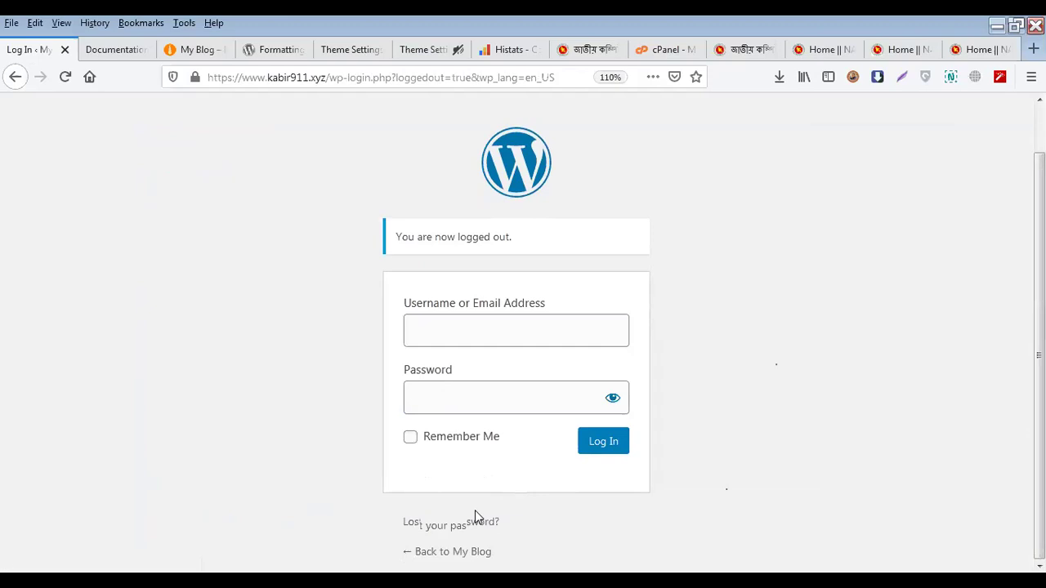
click(456, 553)
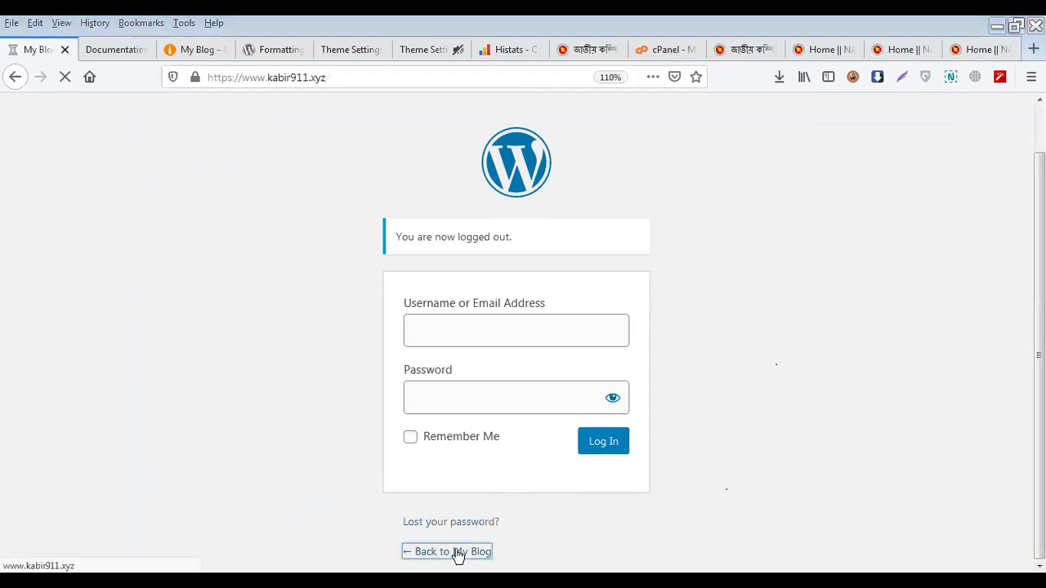